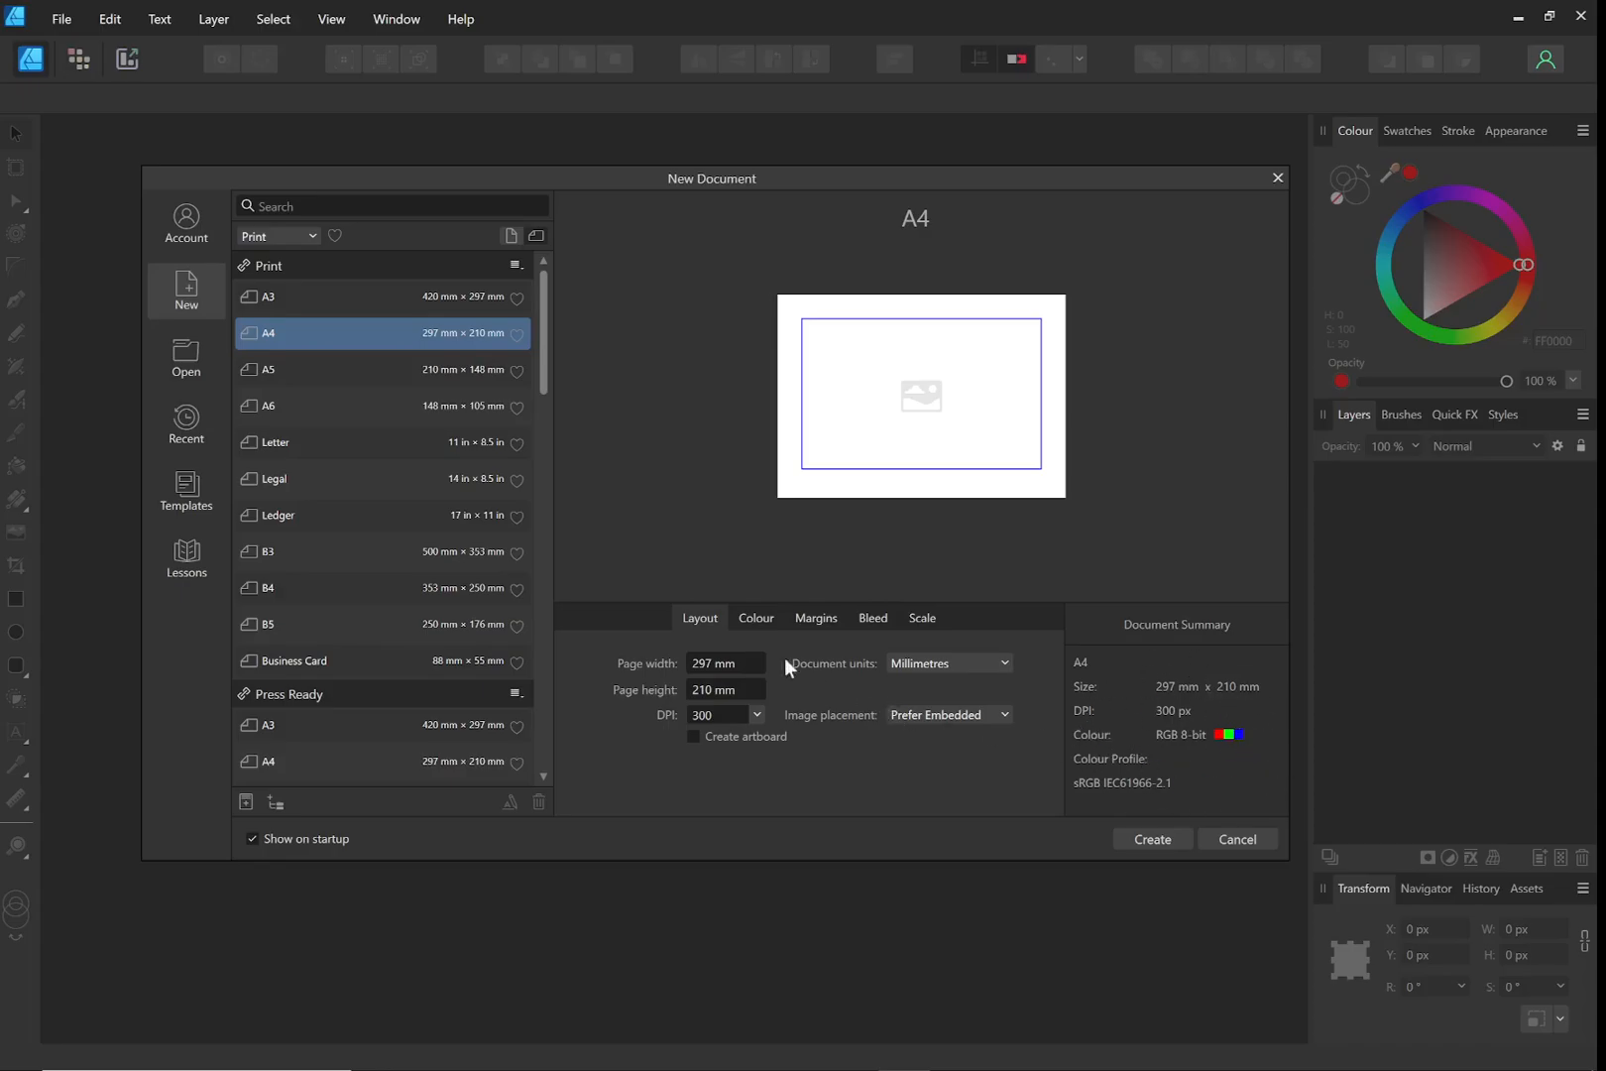
# Create a new landscape A4 document, 297 × 210 mm, with the RGB/8 colour format
pyautogui.click(756, 618)
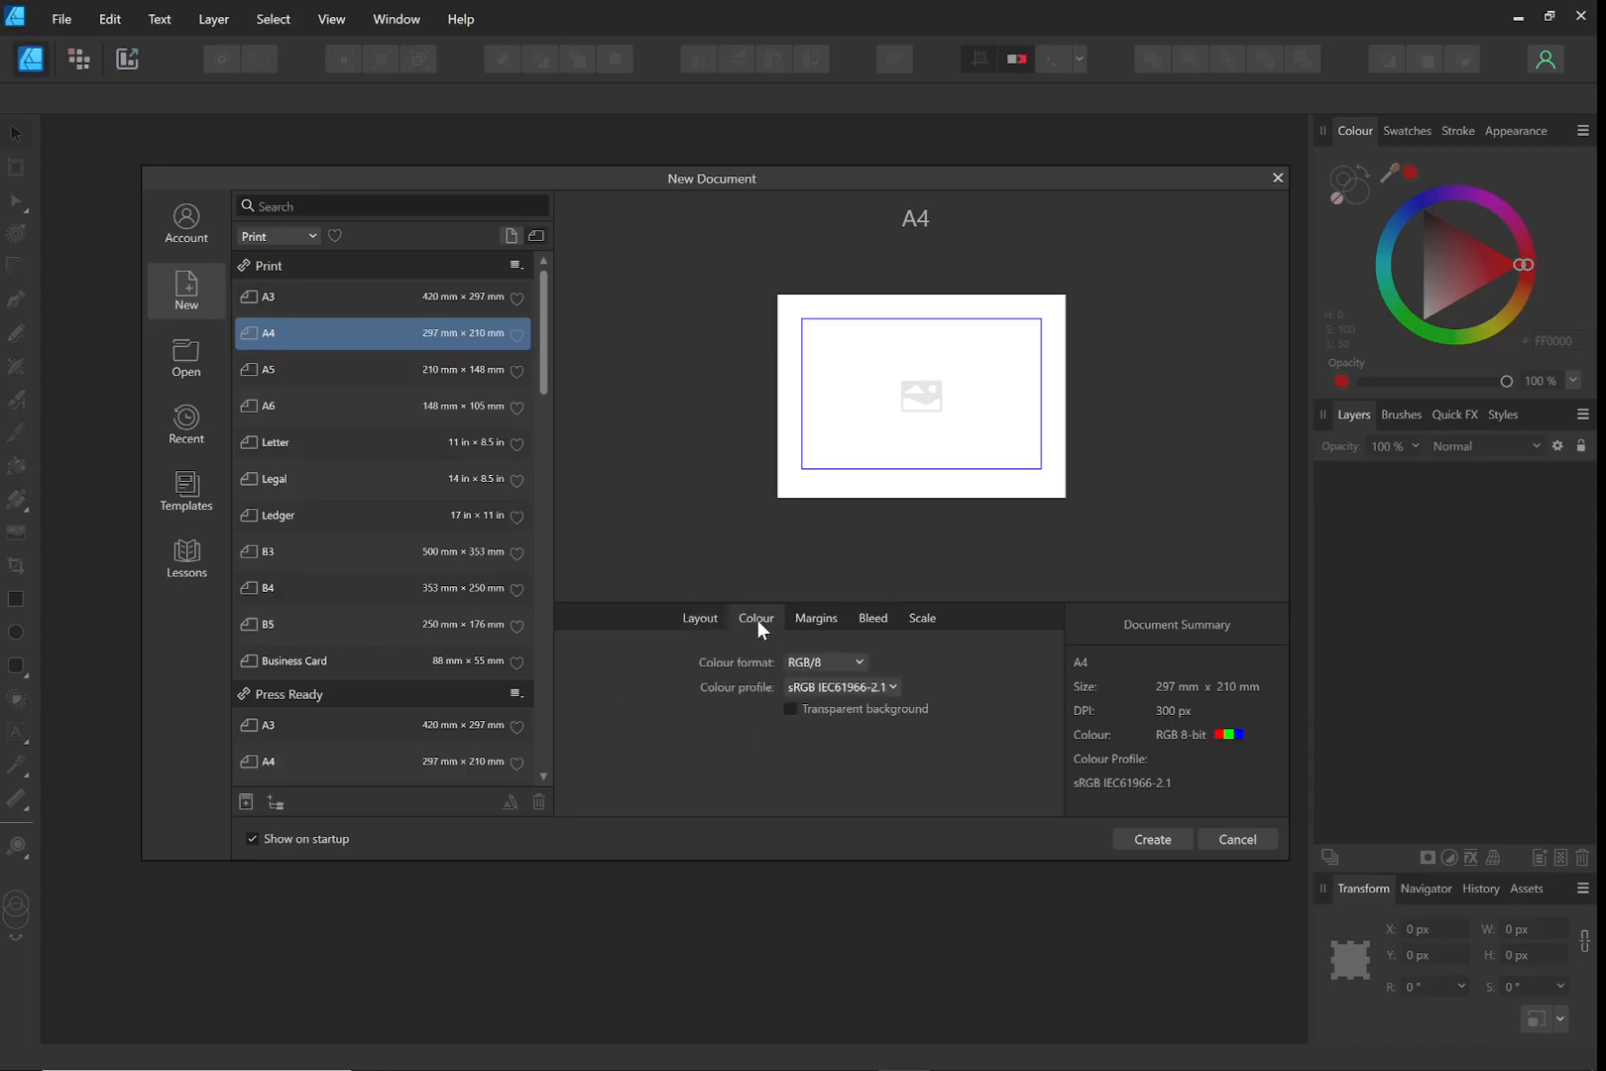
pyautogui.click(845, 662)
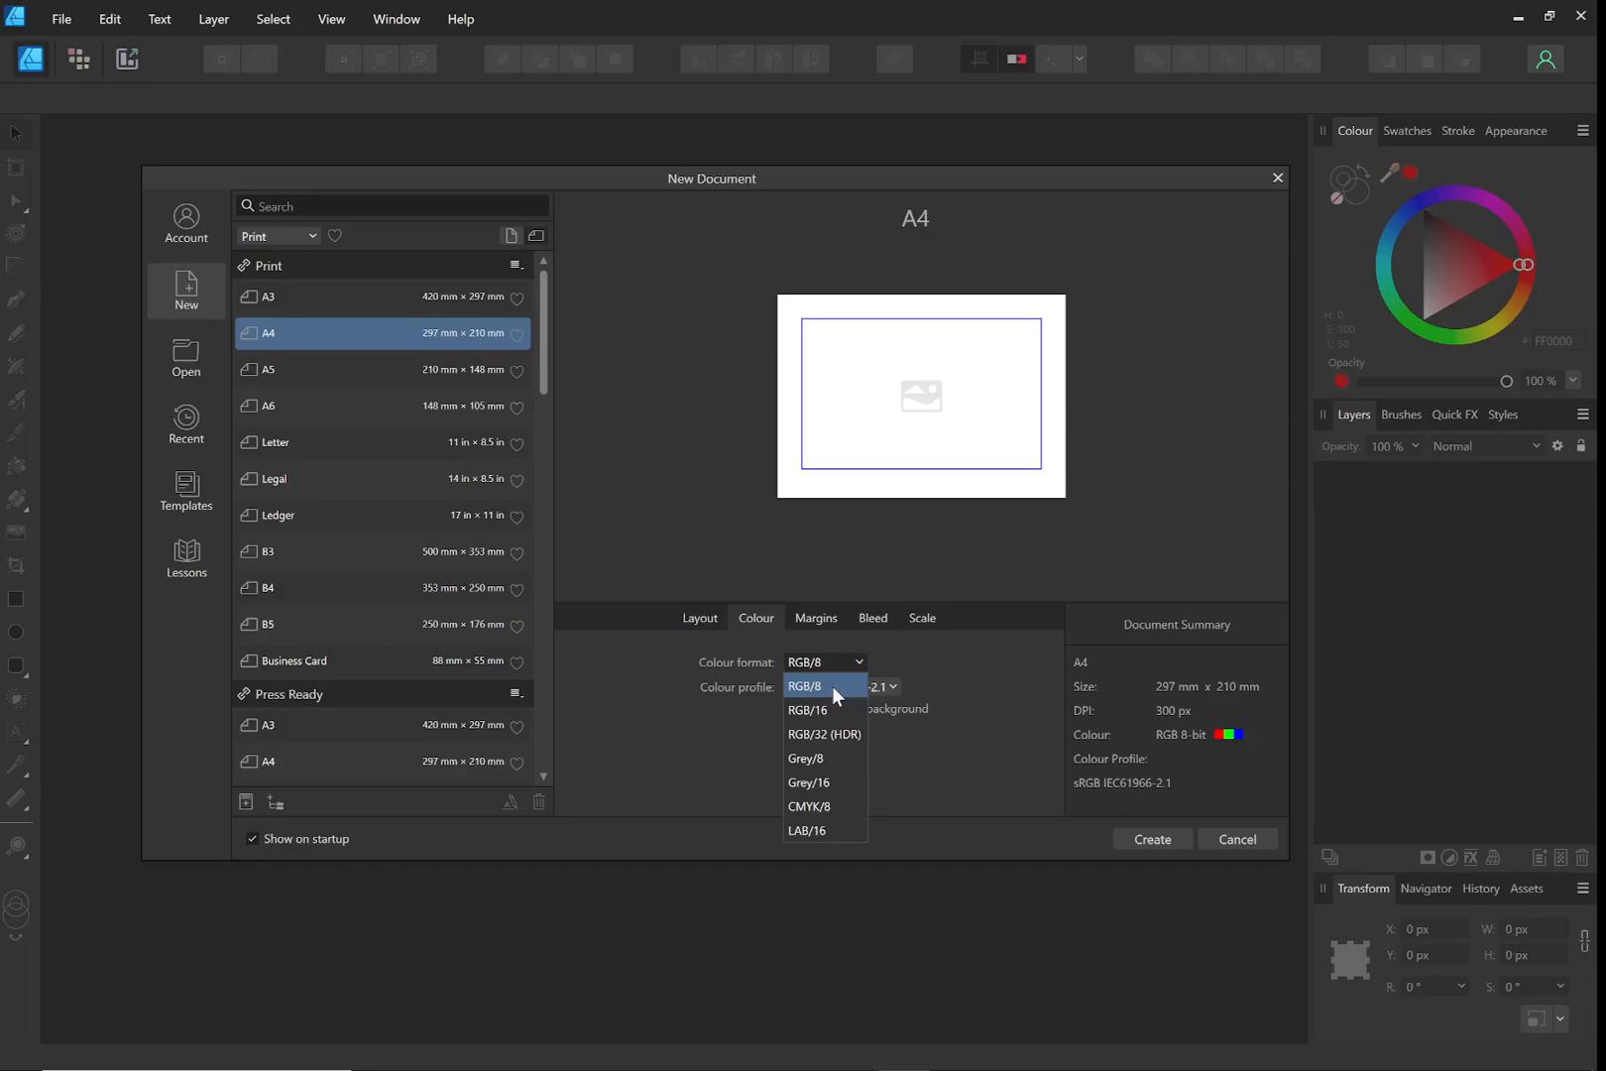
pyautogui.click(832, 686)
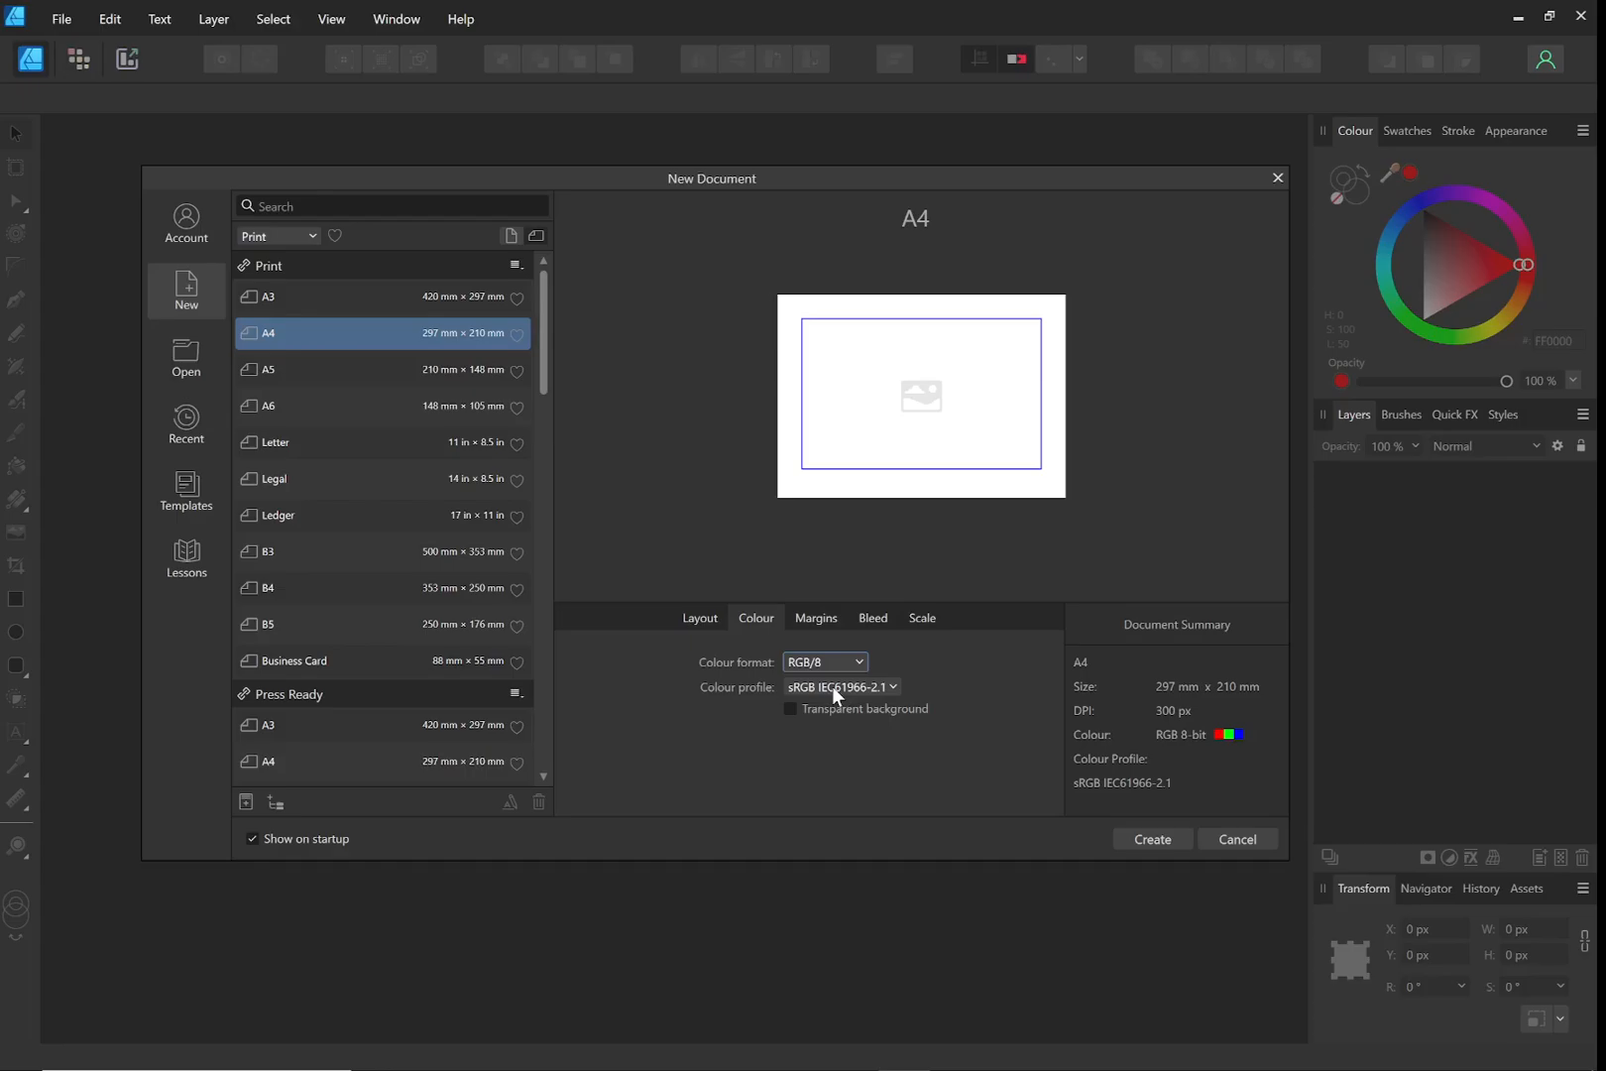
pyautogui.click(825, 657)
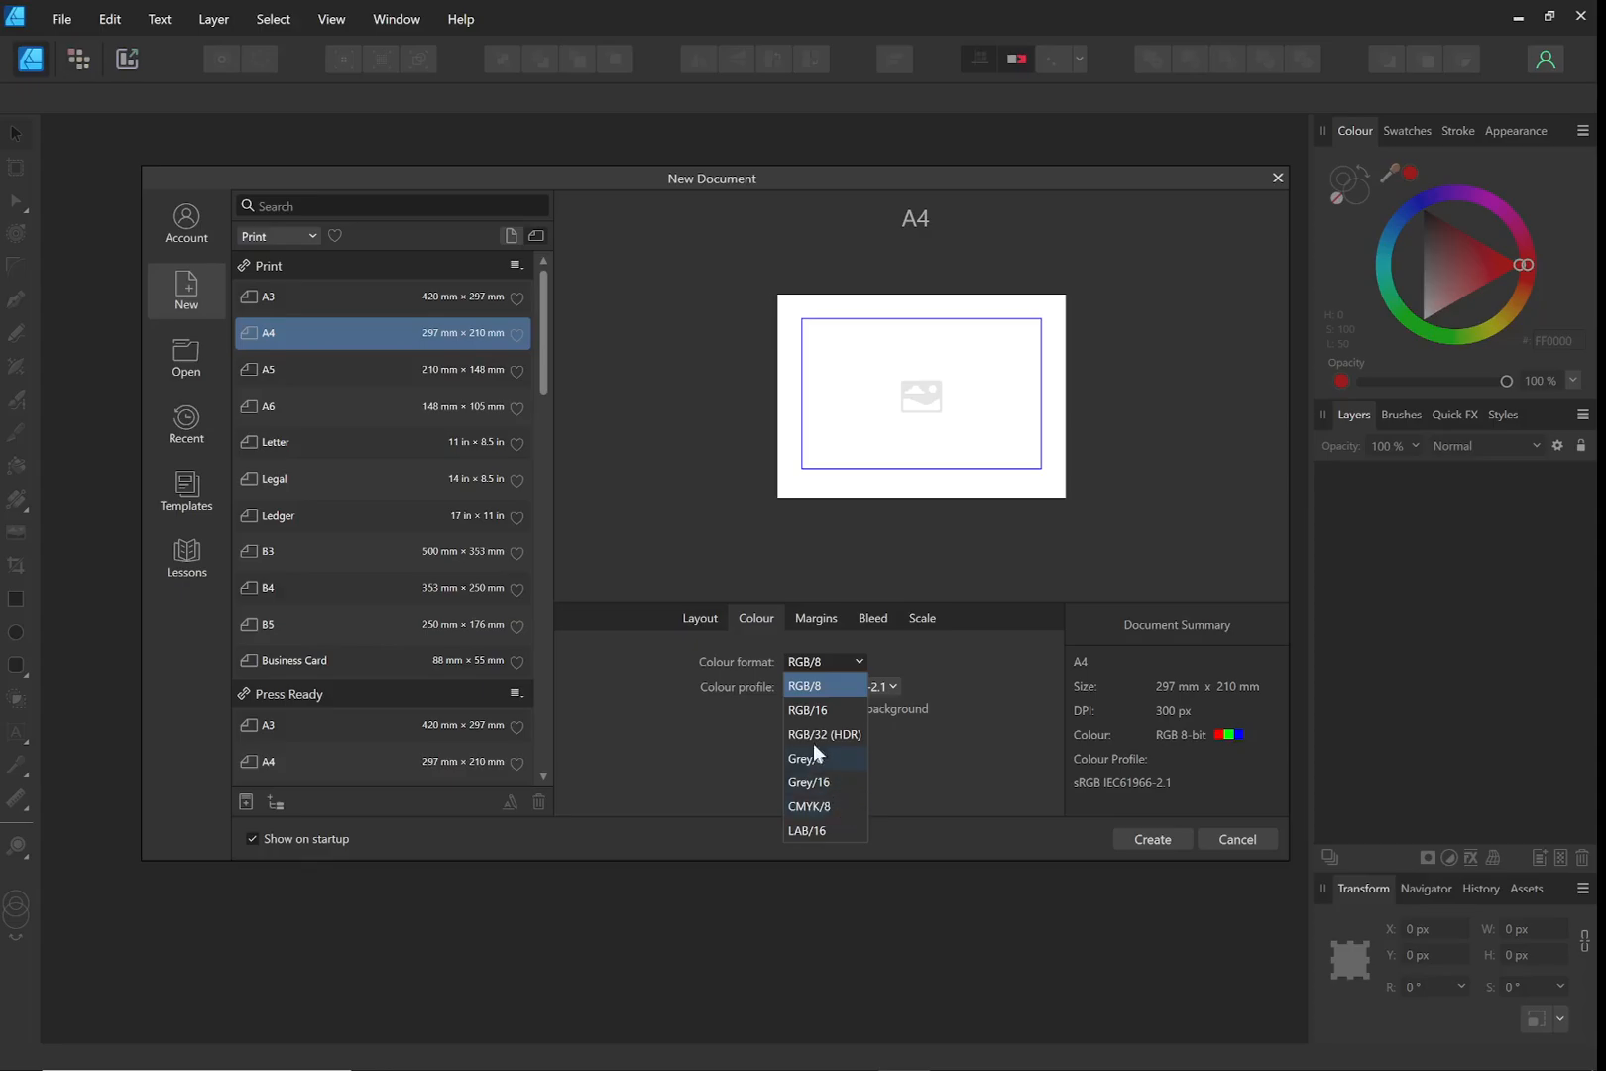
pyautogui.click(819, 686)
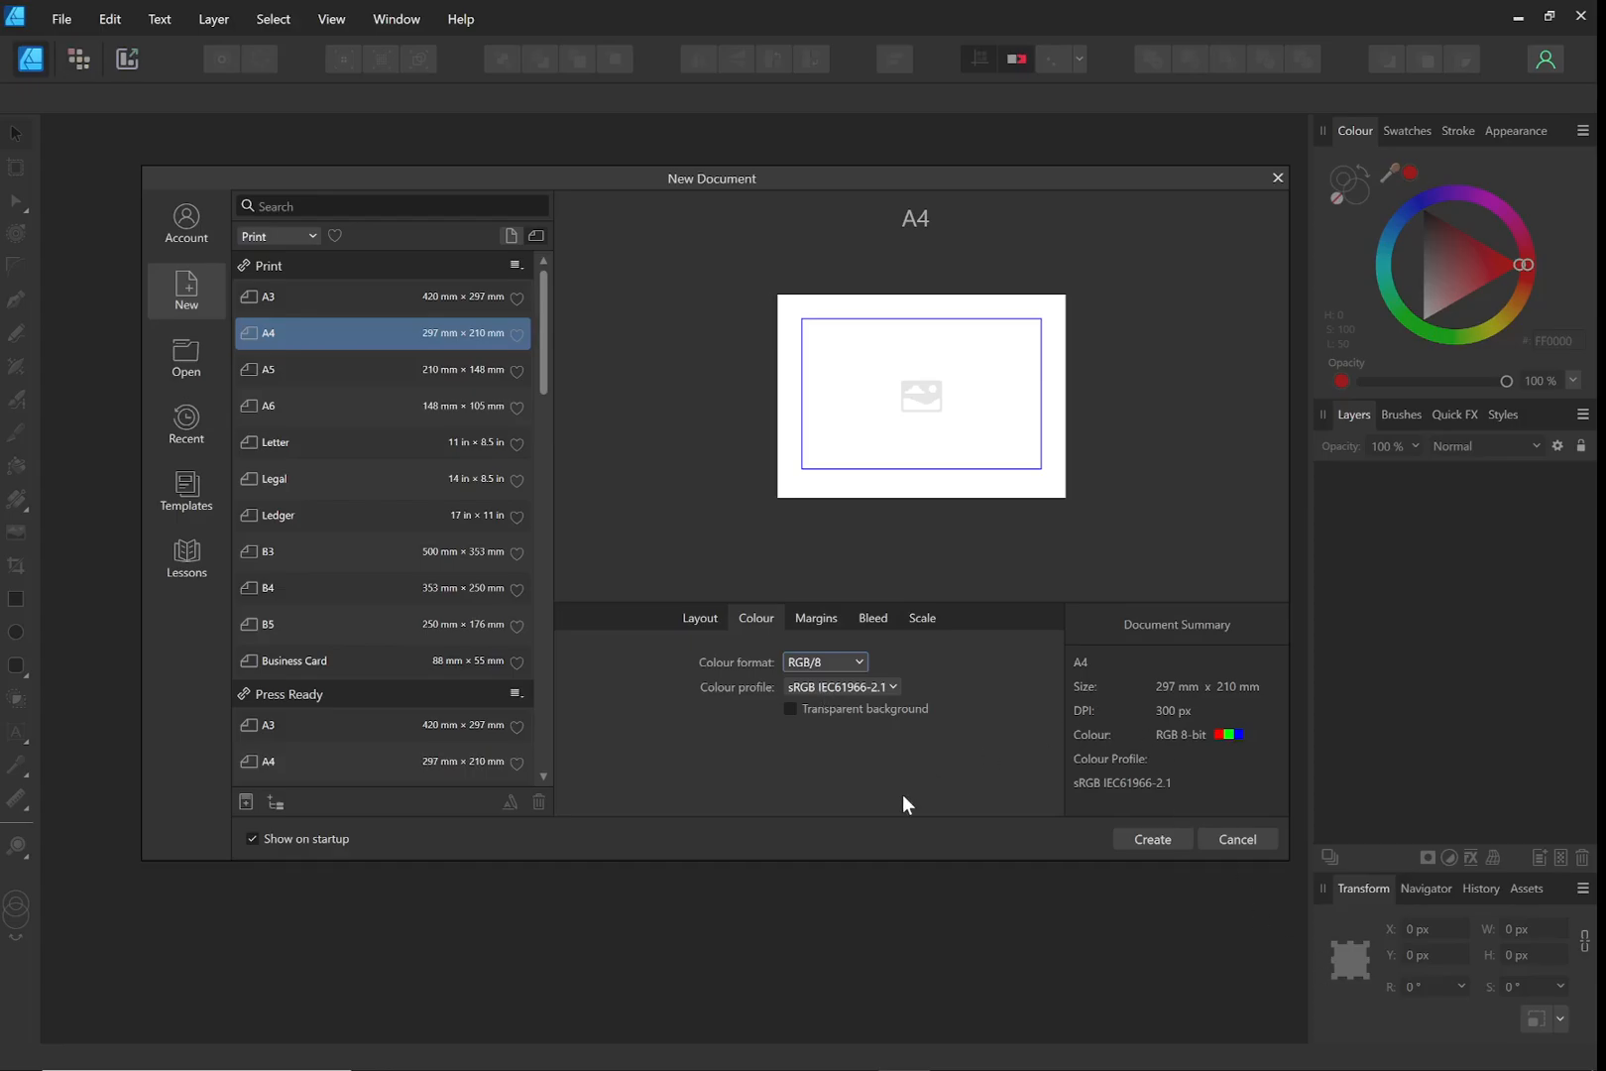
pyautogui.click(1151, 839)
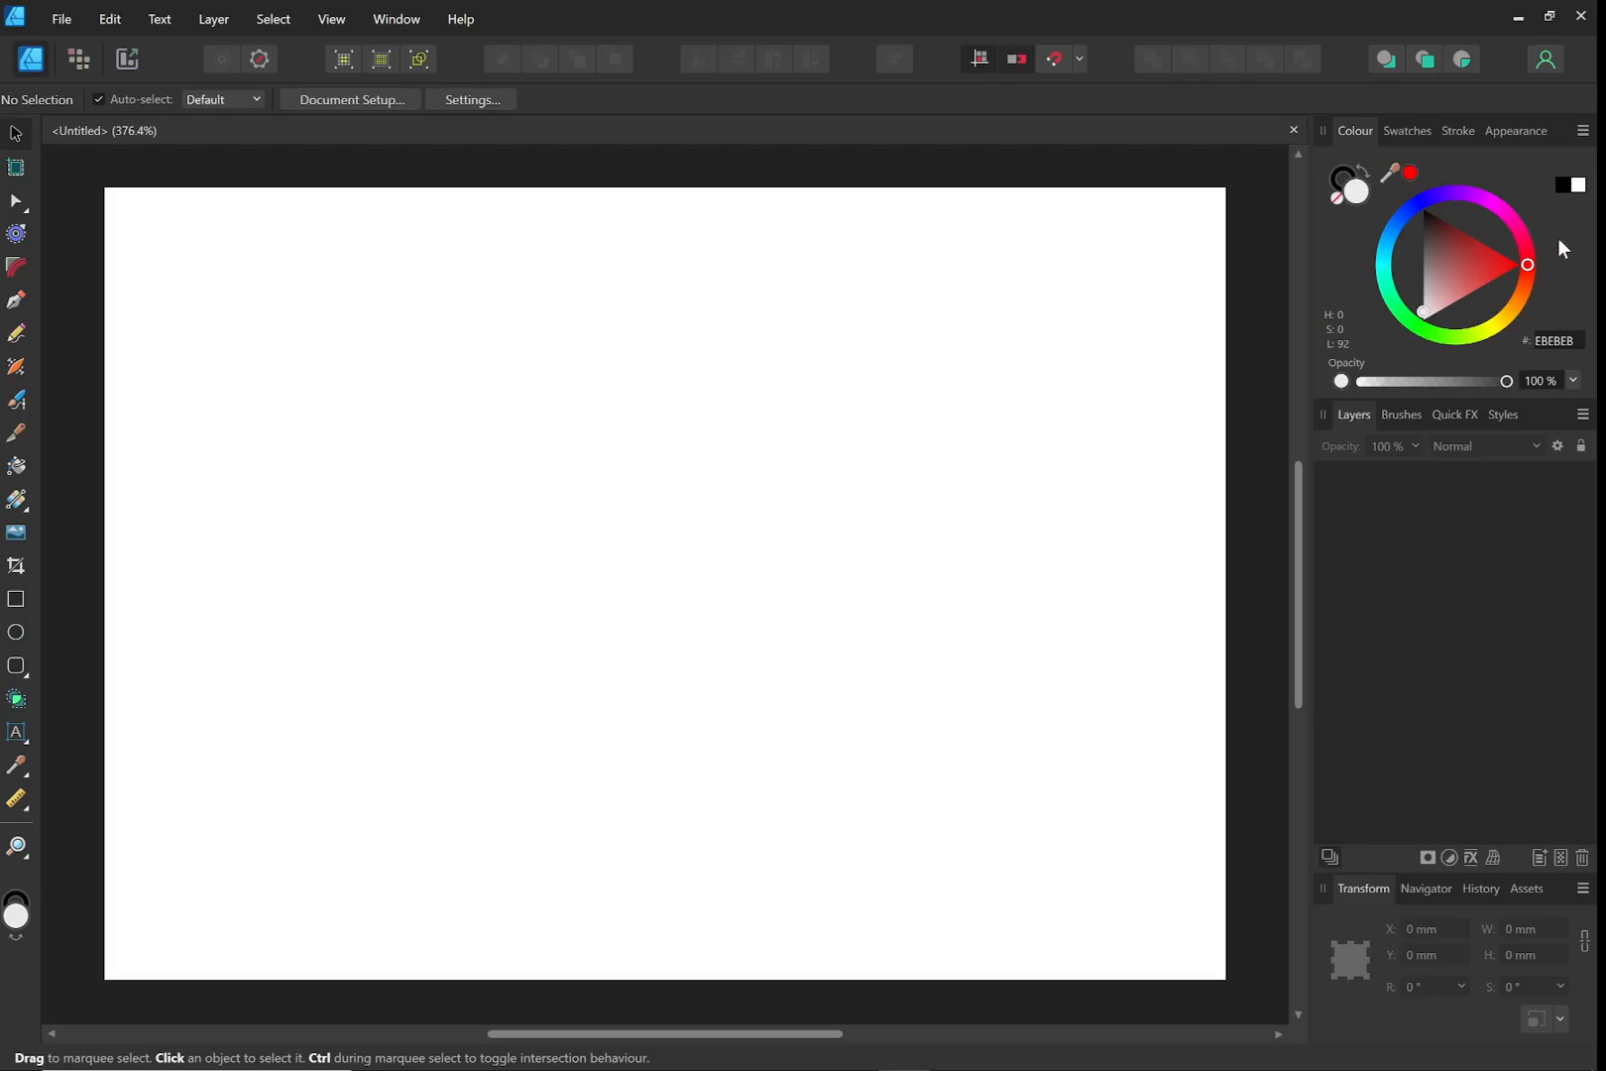
# Switch the colour controls to RGB sliders and set the fill to R 255, G 0, B 0
pyautogui.click(1582, 132)
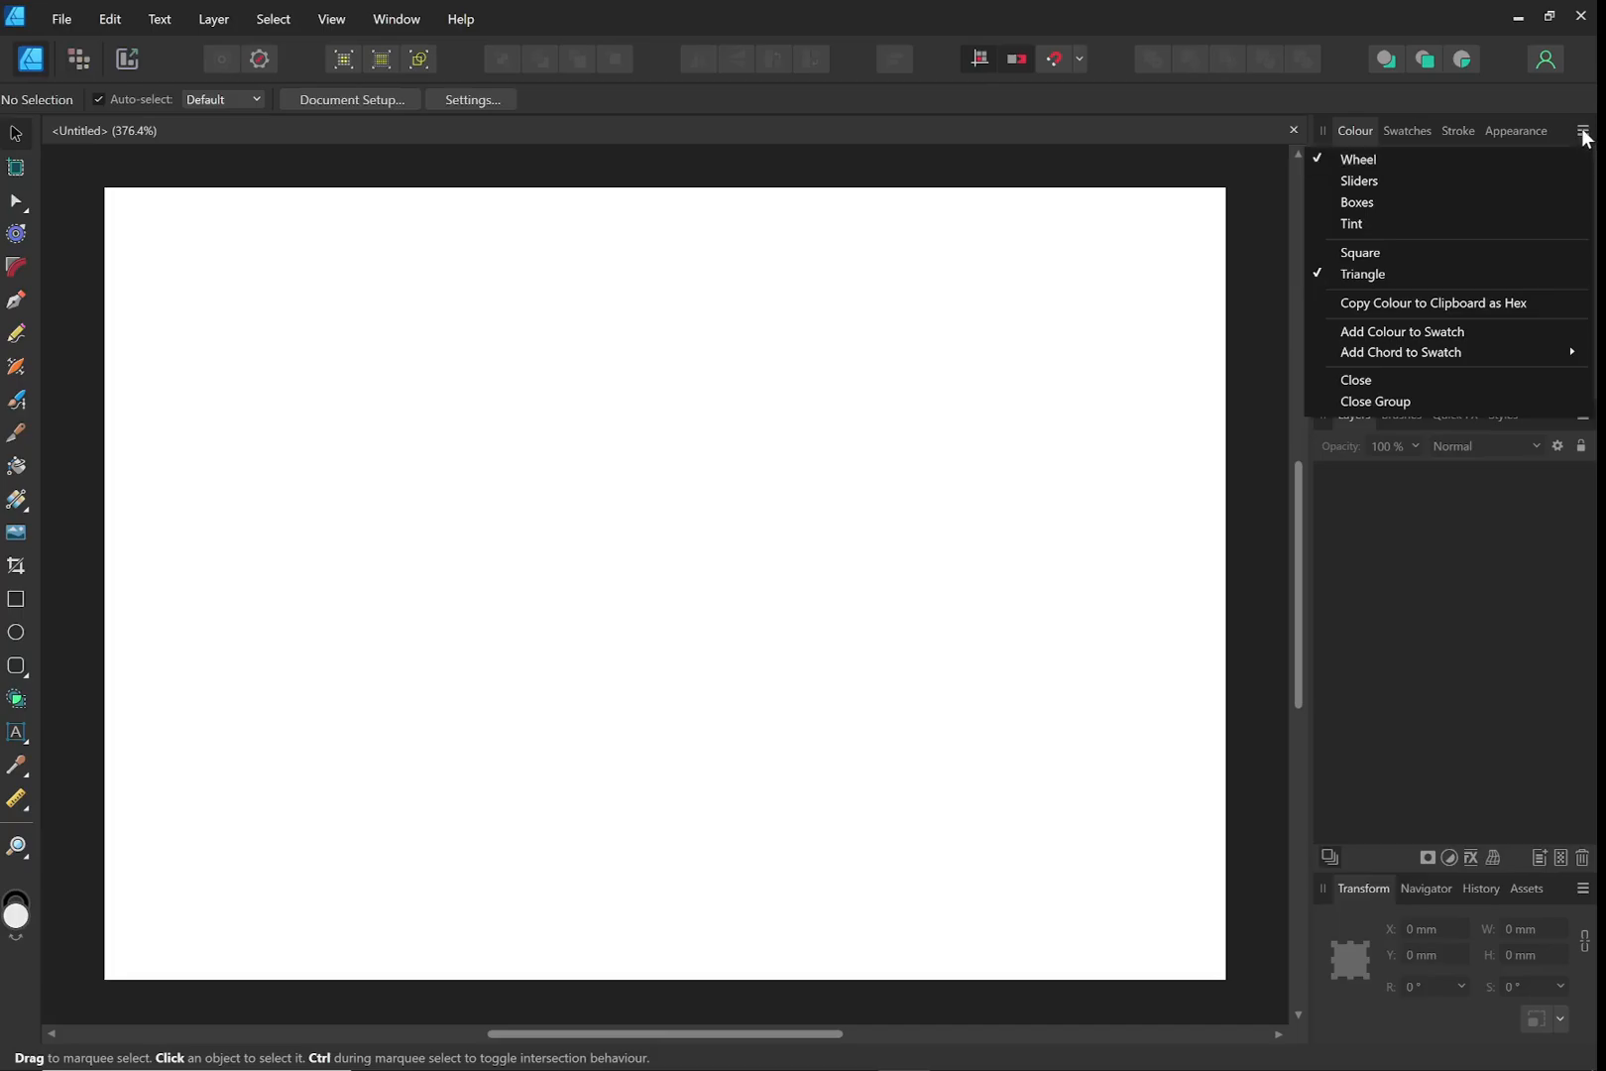
pyautogui.click(1360, 182)
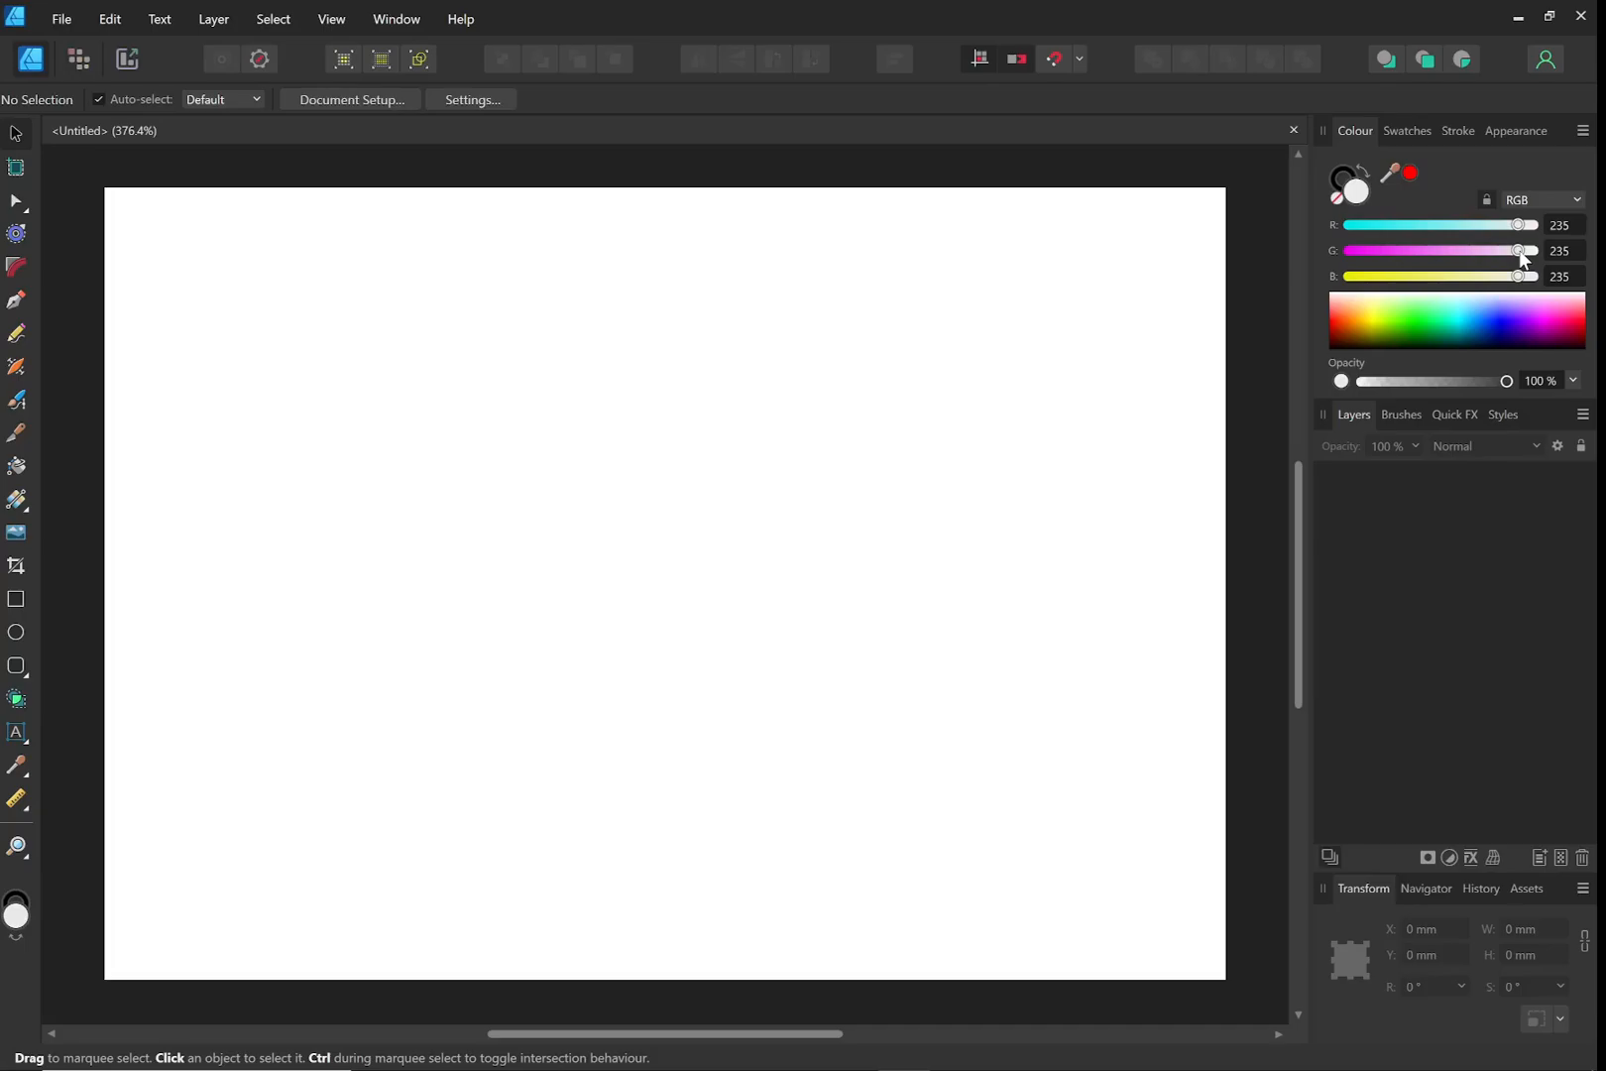
pyautogui.moveTo(1521, 253); pyautogui.dragTo(1299, 243)
pyautogui.click(1567, 278)
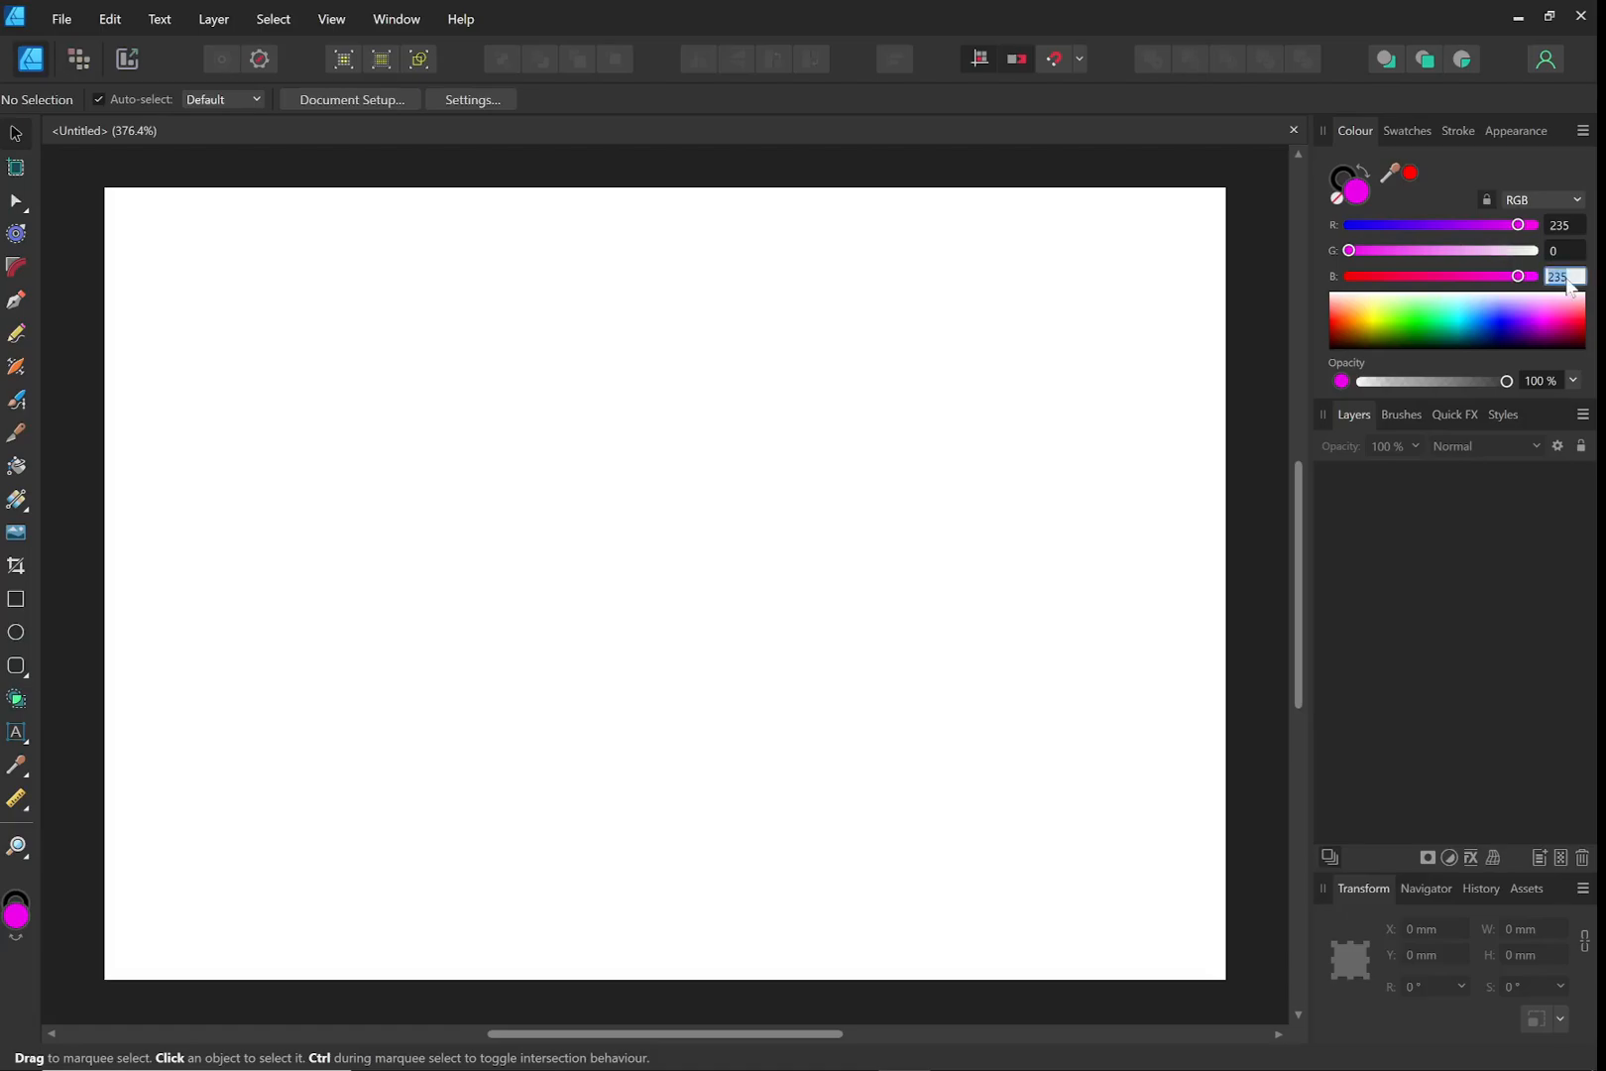
pyautogui.write('0')
pyautogui.press('Return')
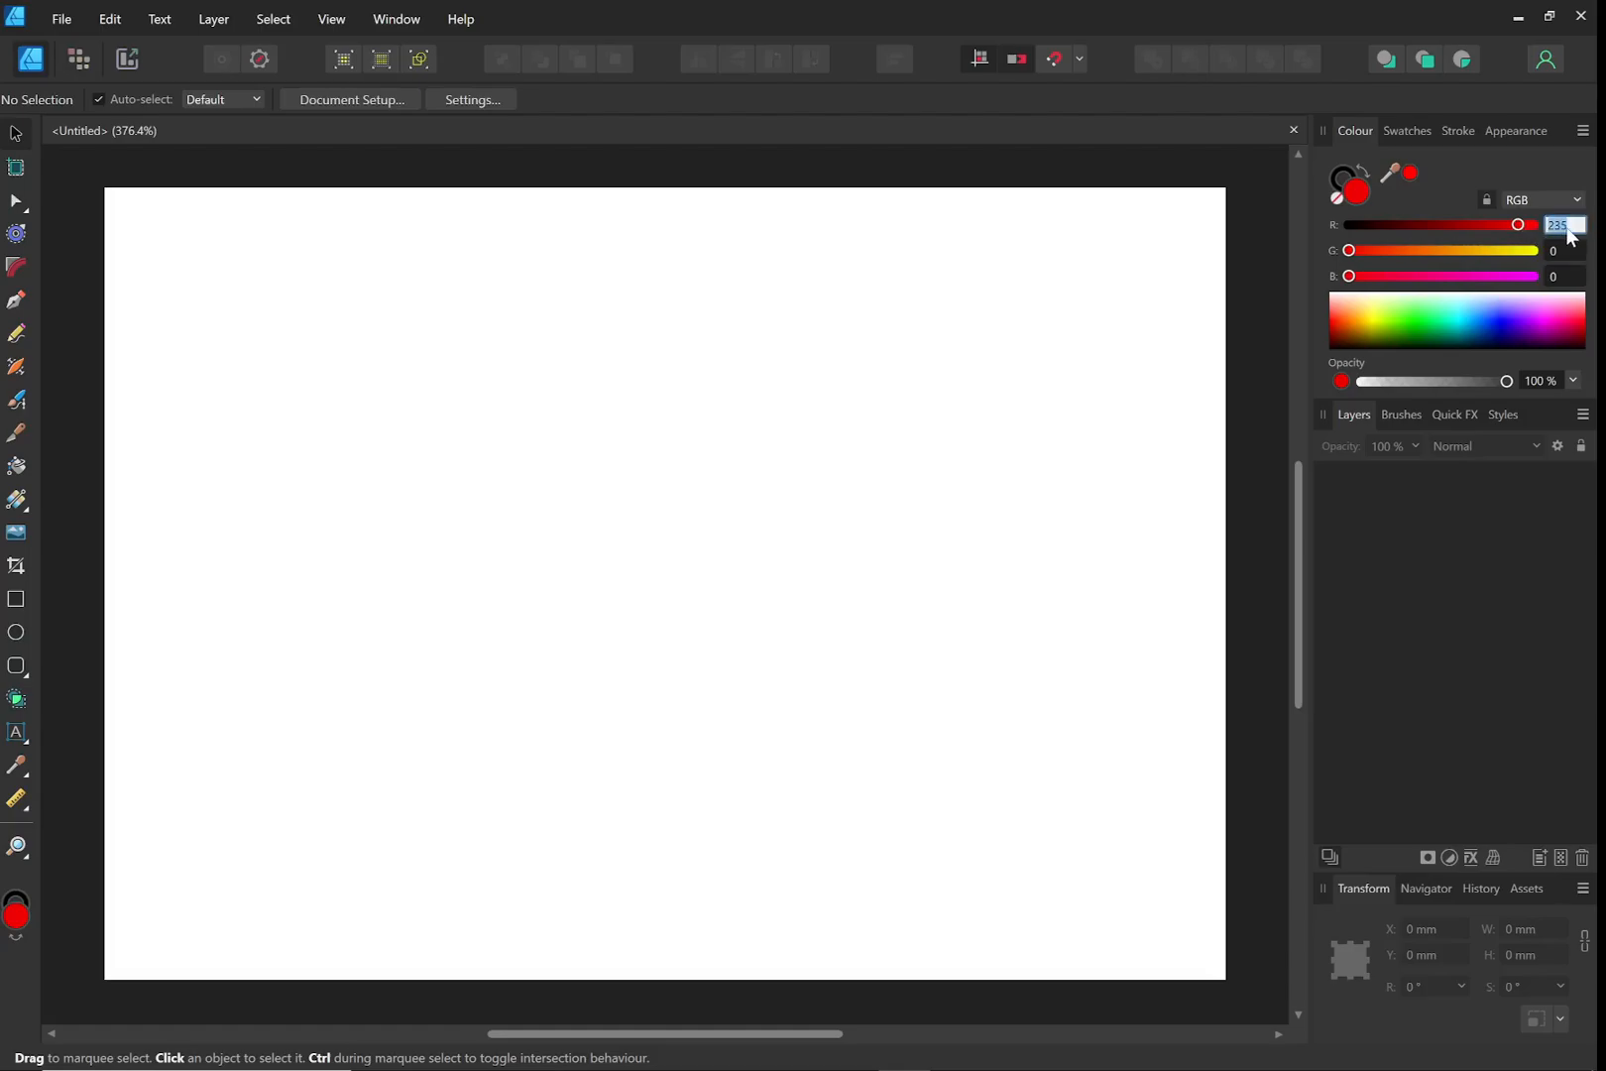
pyautogui.write('255')
pyautogui.press('Return')
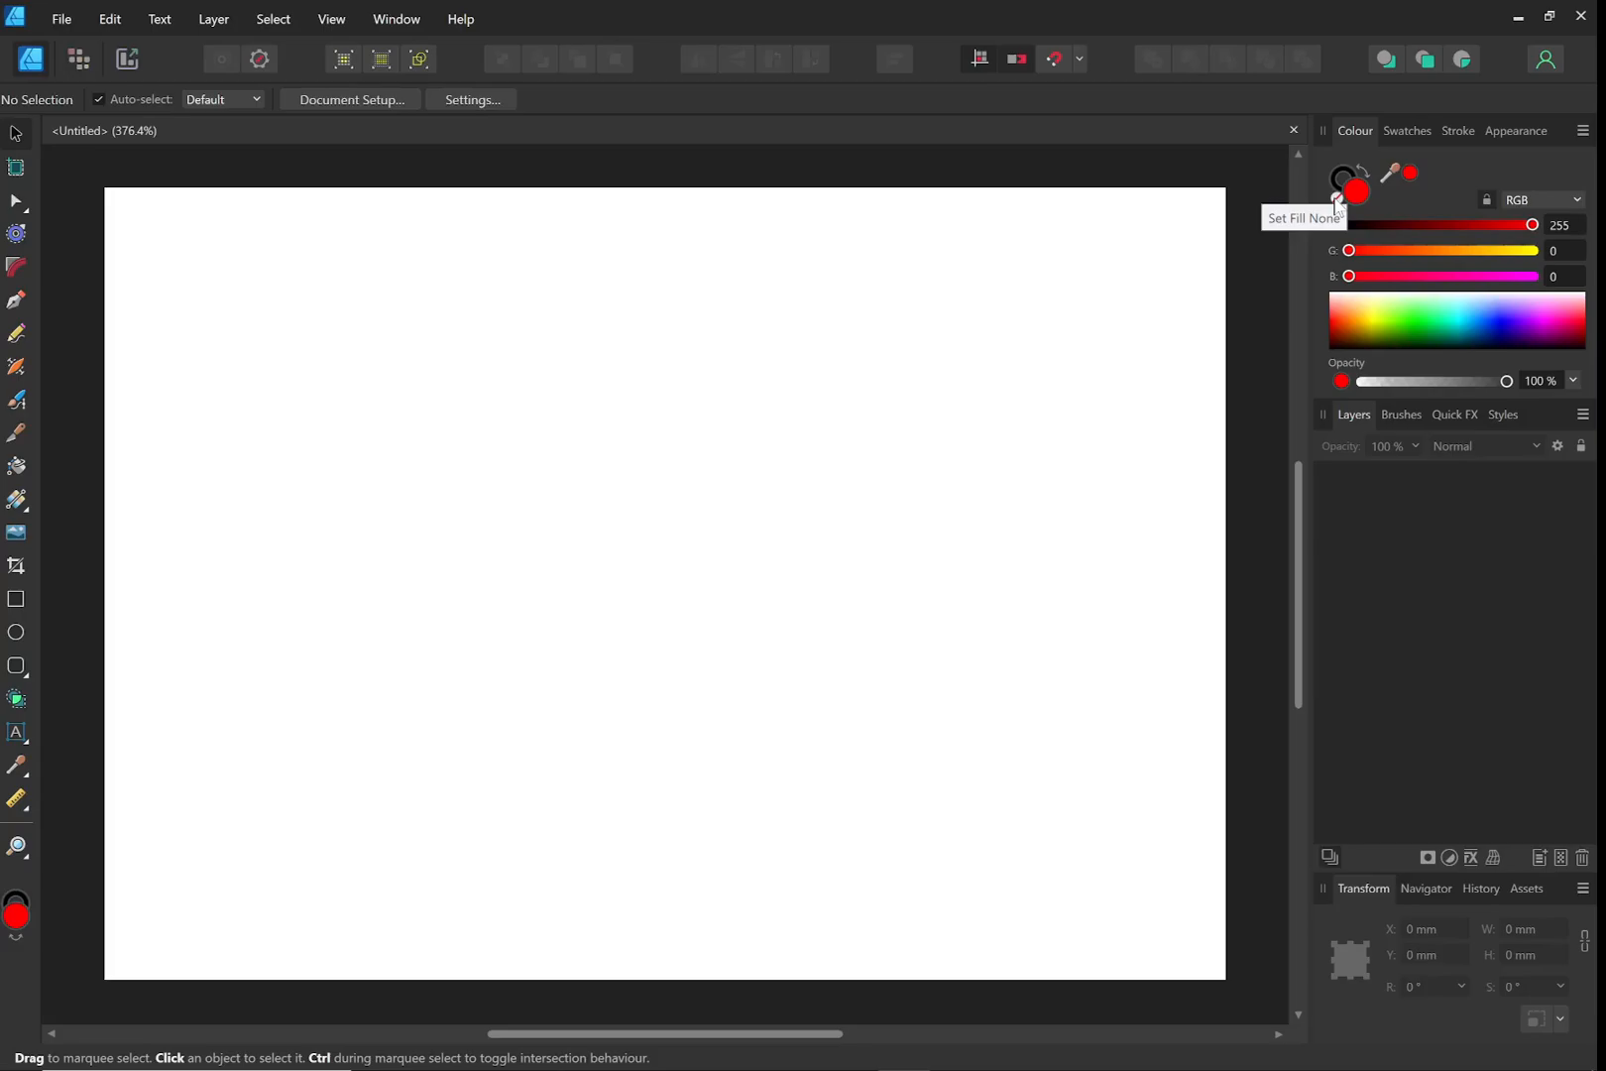
# Set the default fill to none and the stroke colour to pure red, R 255, G 0, B 0
pyautogui.click(1335, 202)
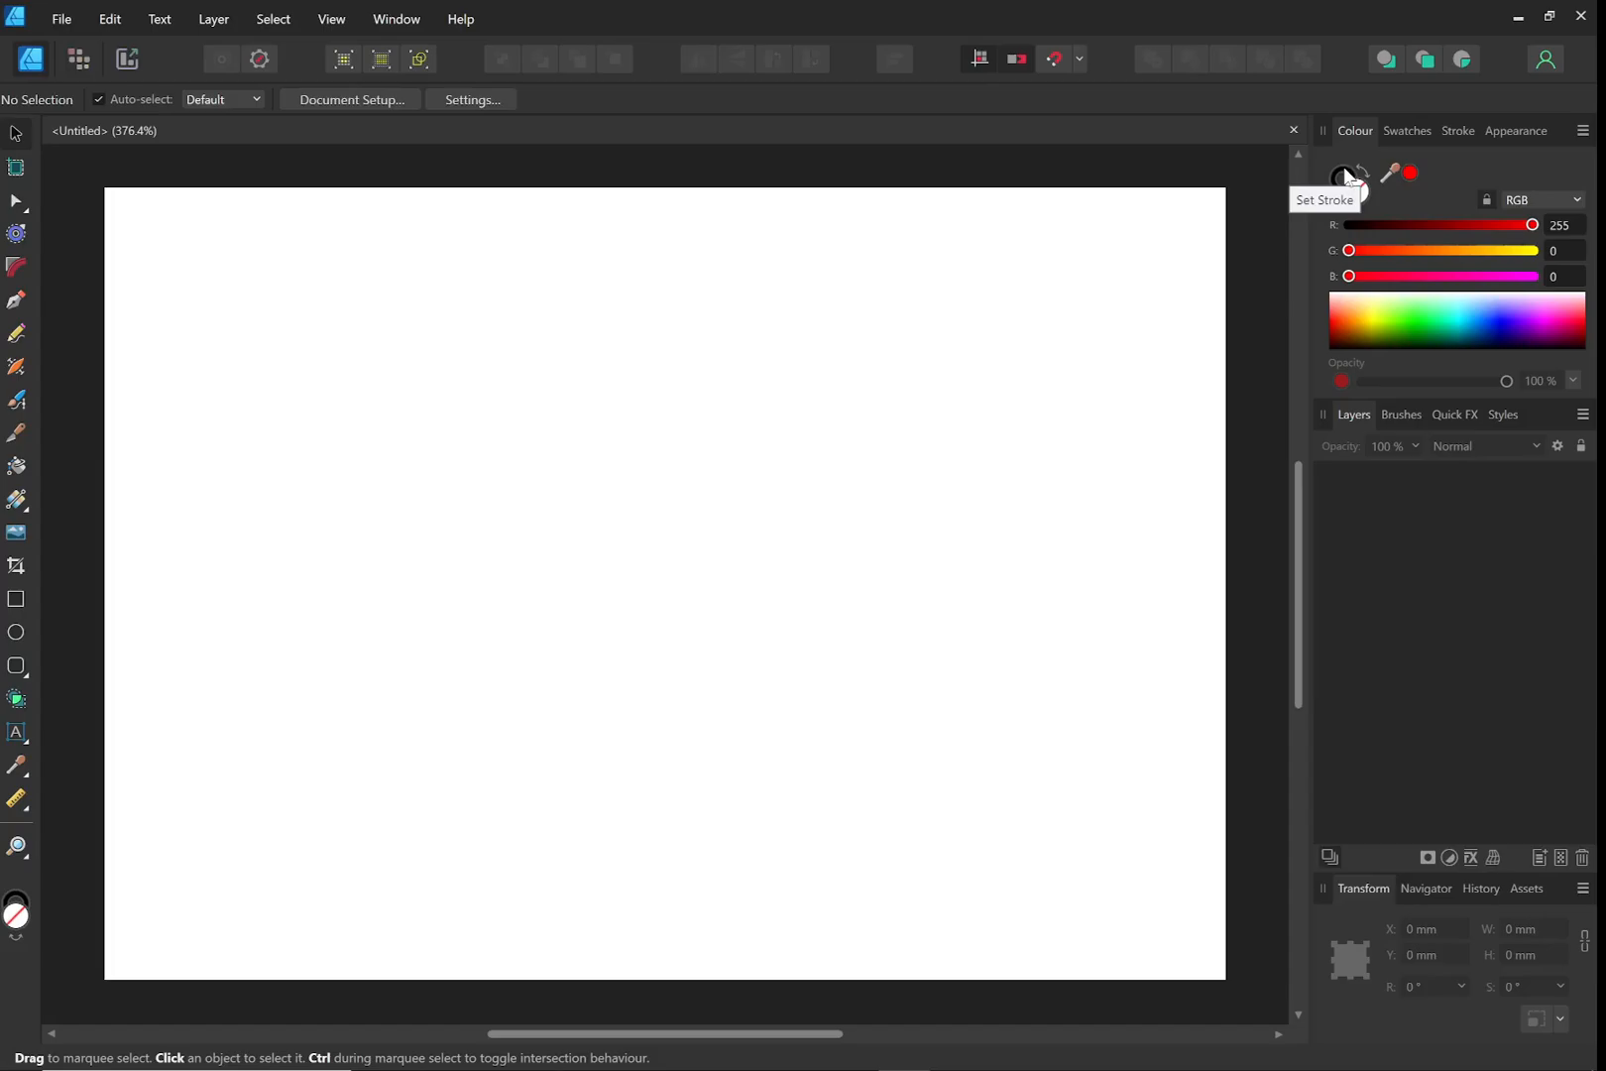
pyautogui.click(1343, 179)
pyautogui.click(1347, 179)
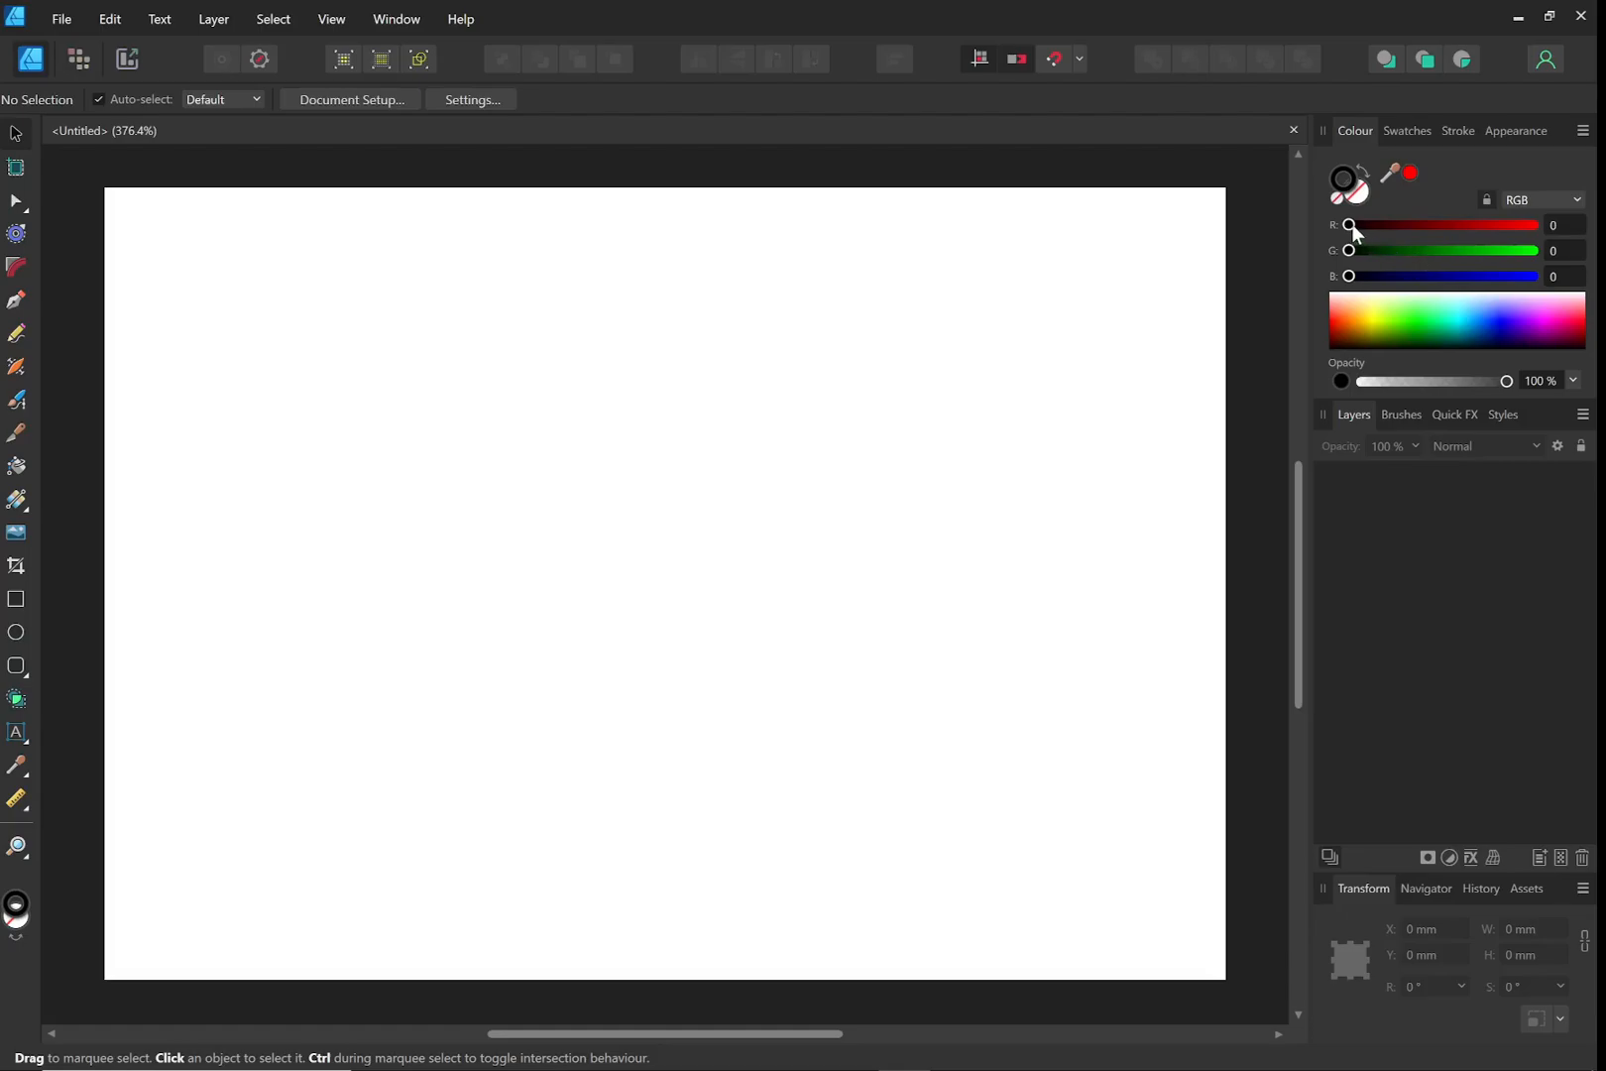
pyautogui.moveTo(1356, 232); pyautogui.dragTo(1574, 239)
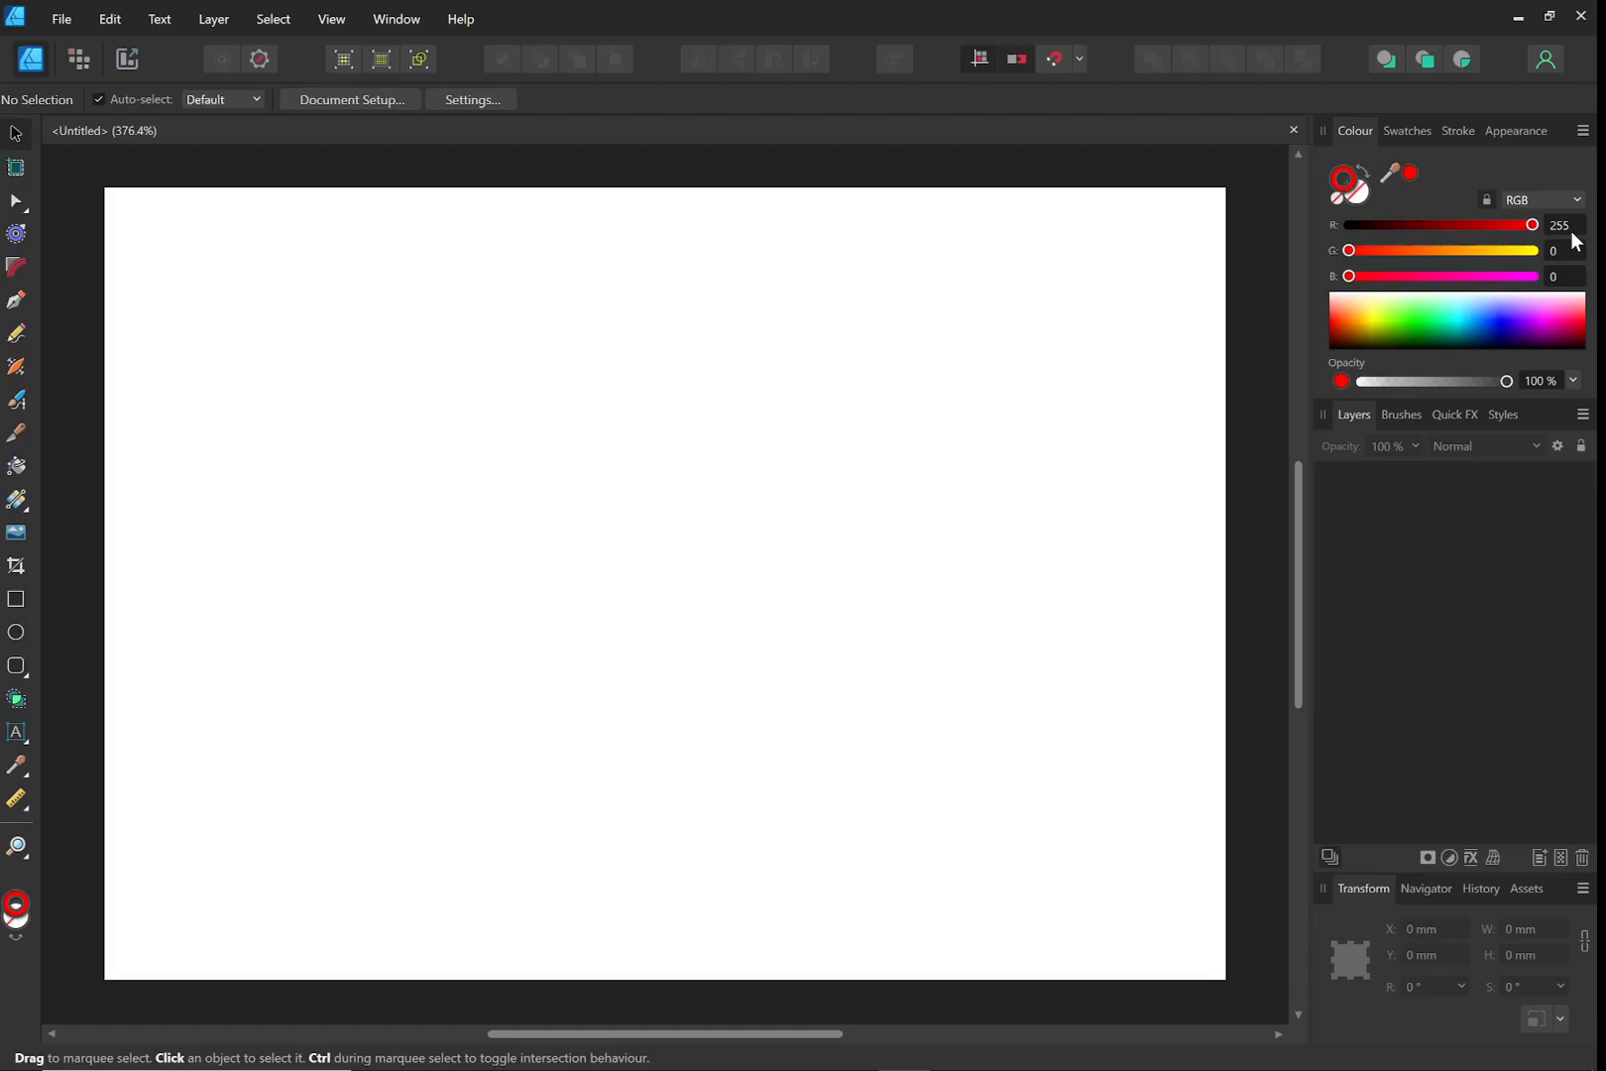
# Set the default stroke width to 0.001 pt
pyautogui.click(1455, 132)
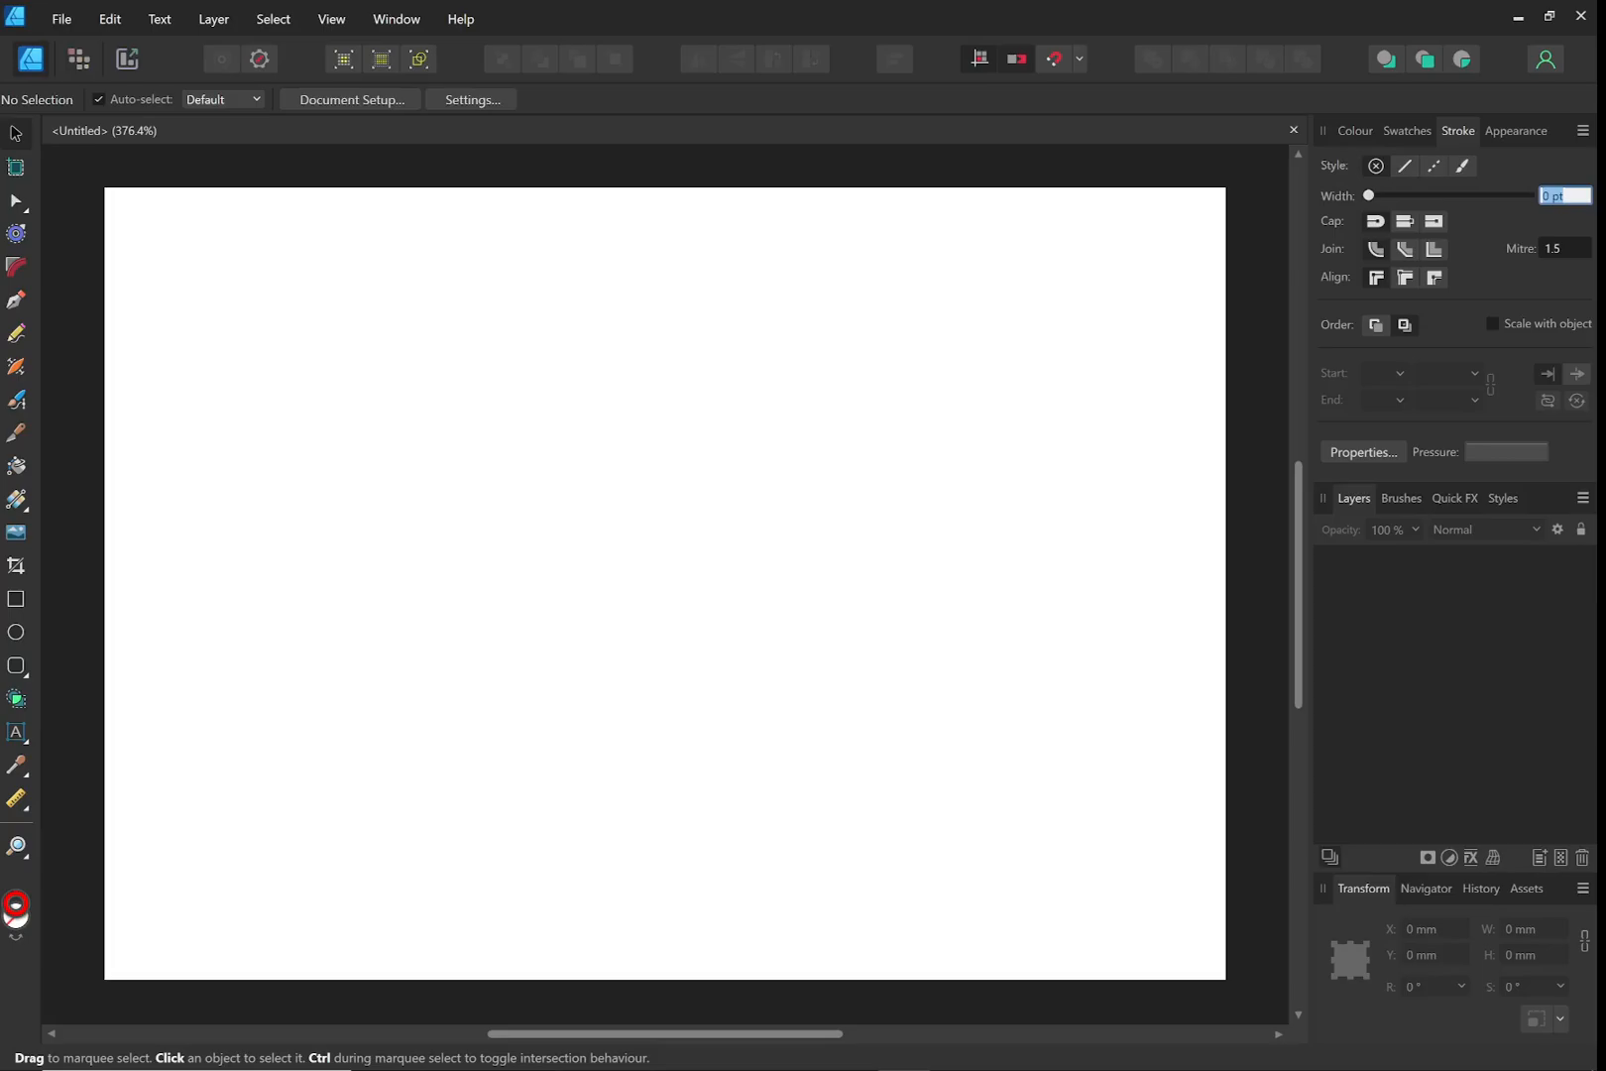
pyautogui.write('0.001')
pyautogui.press('Return')
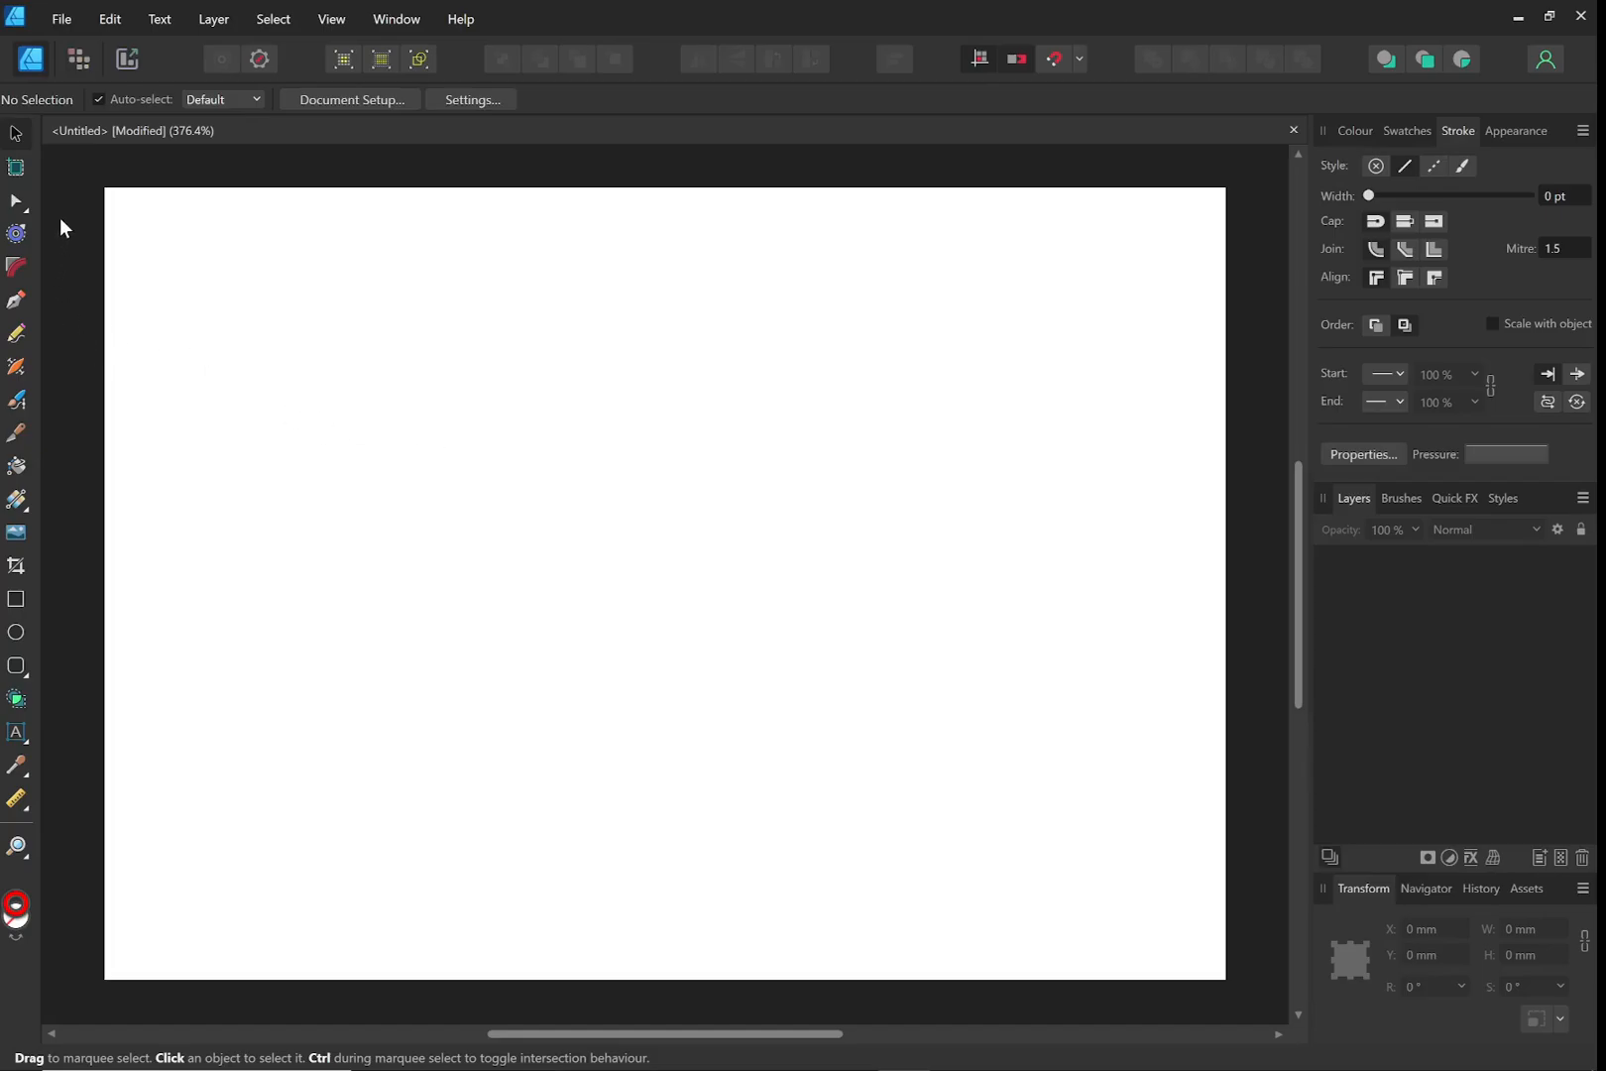
# Draw a rounded rectangle in the upper-left area of the page and size it to 50 mm wide by 20 mm high
pyautogui.click(16, 672)
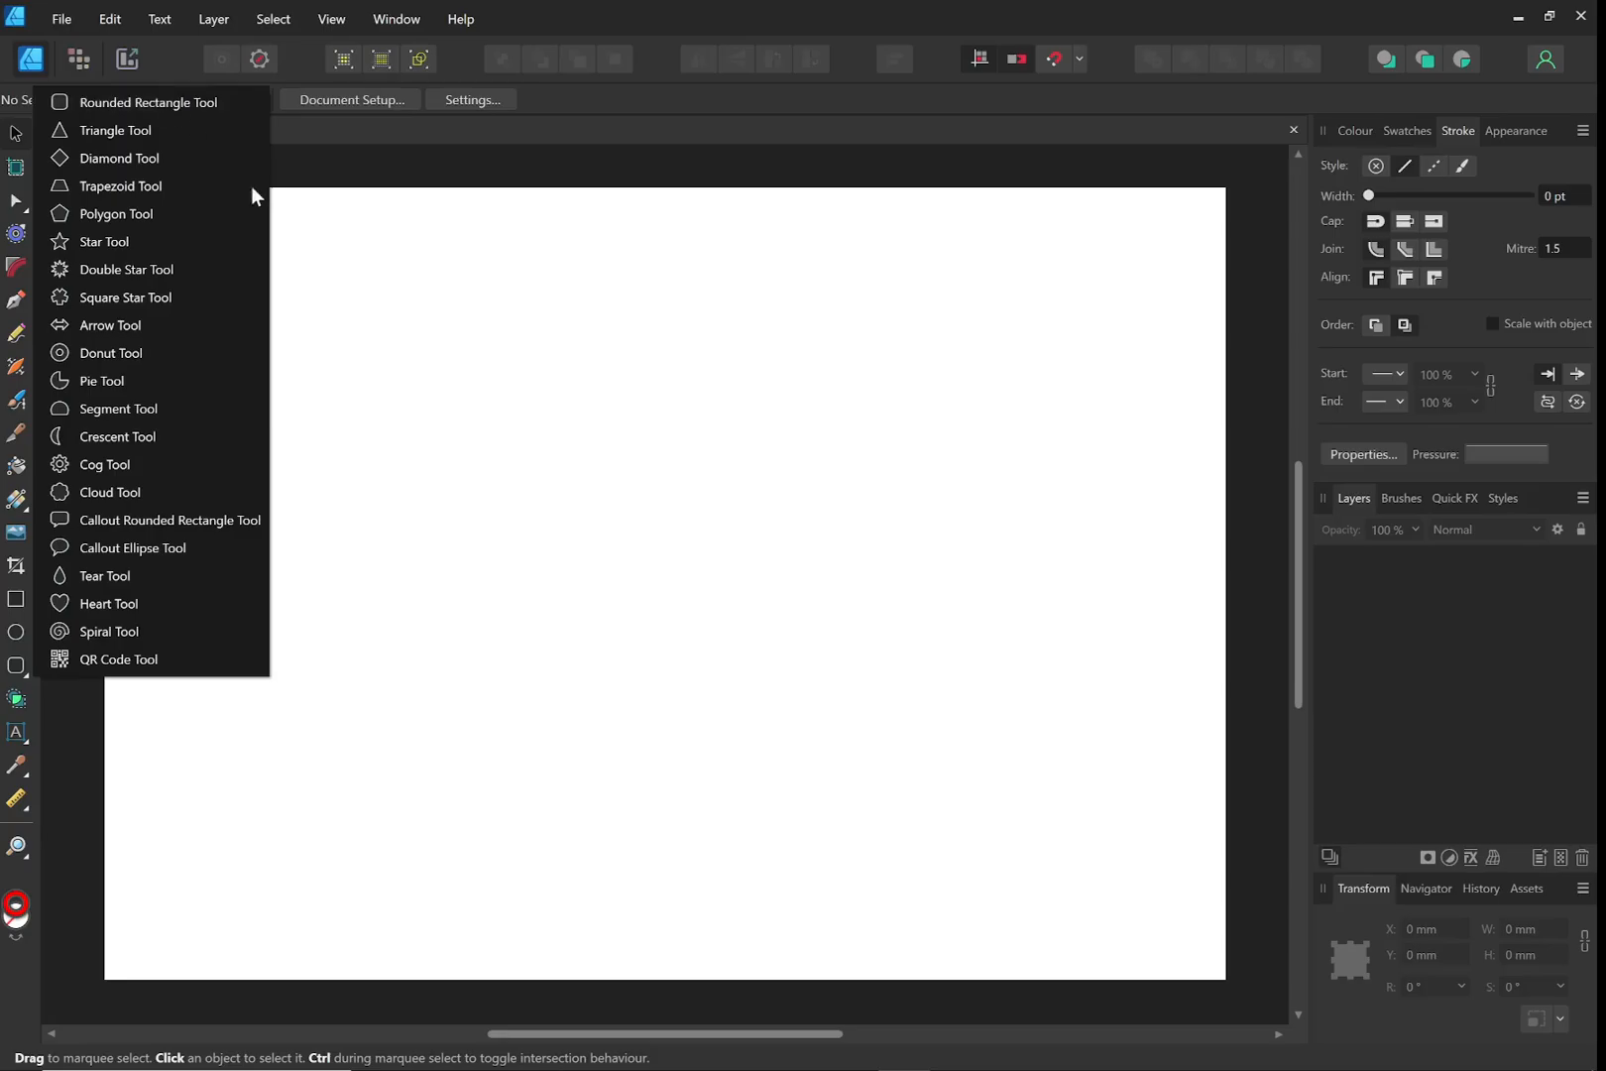
pyautogui.click(191, 102)
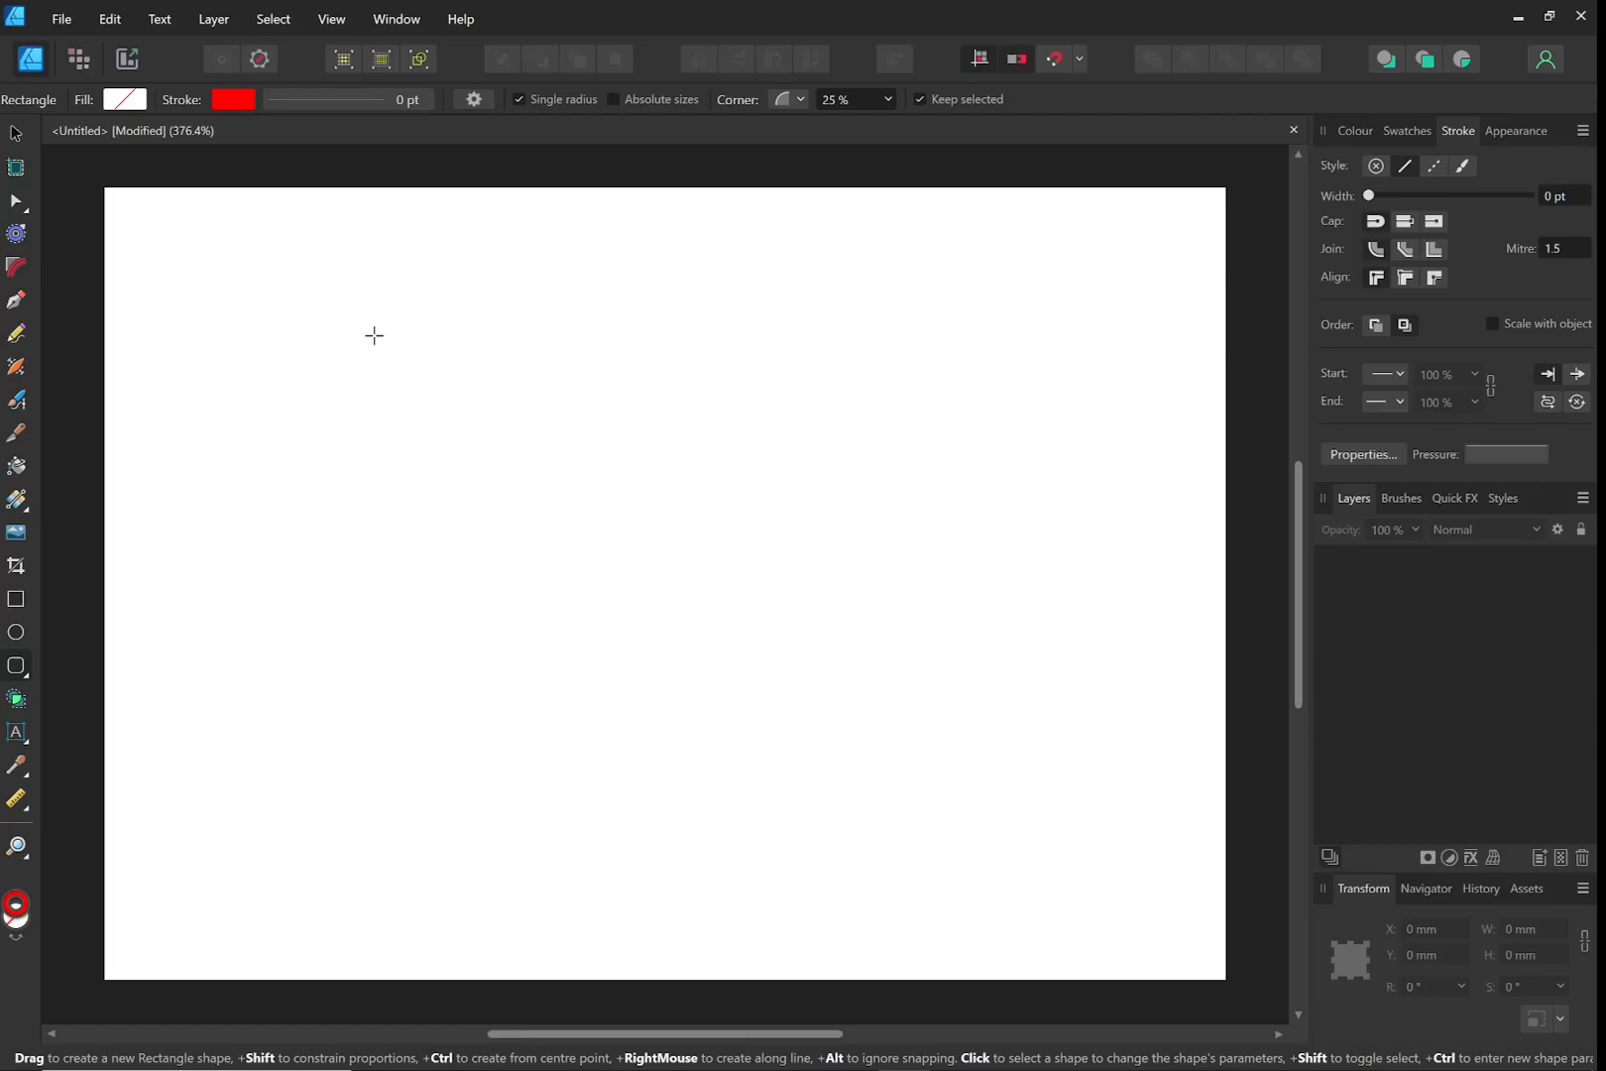
pyautogui.moveTo(374, 335); pyautogui.dragTo(571, 445)
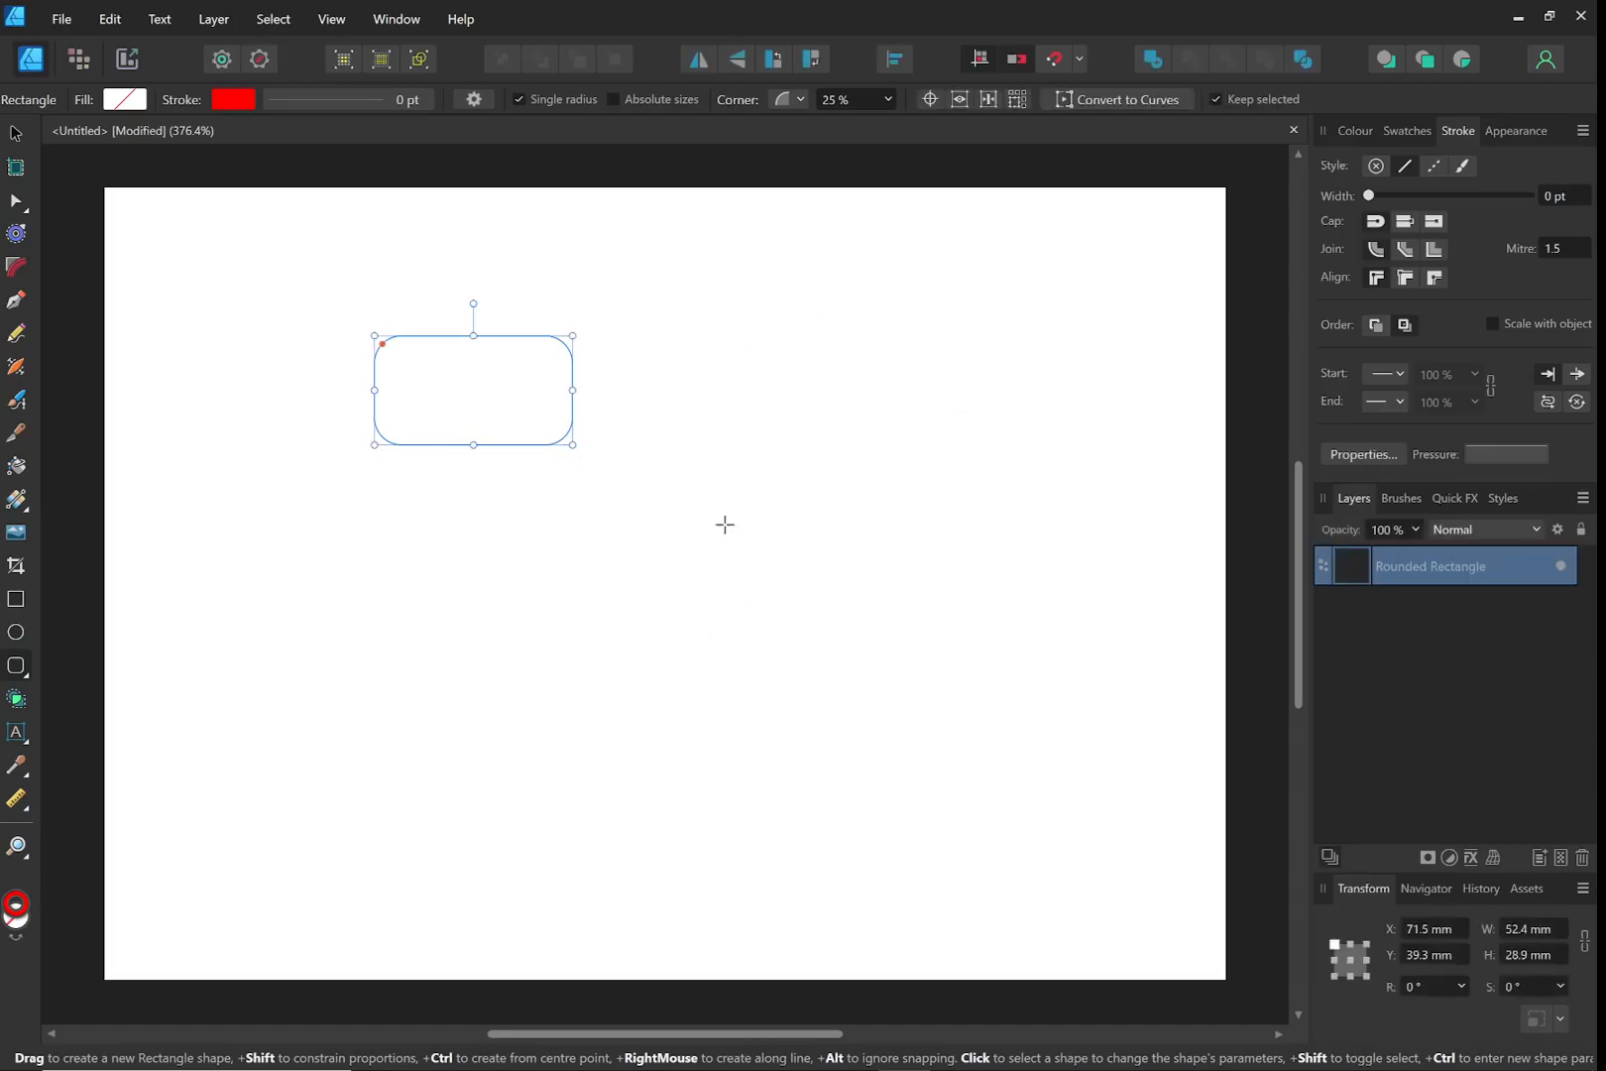
pyautogui.click(1539, 932)
pyautogui.write('50')
pyautogui.press('Tab')
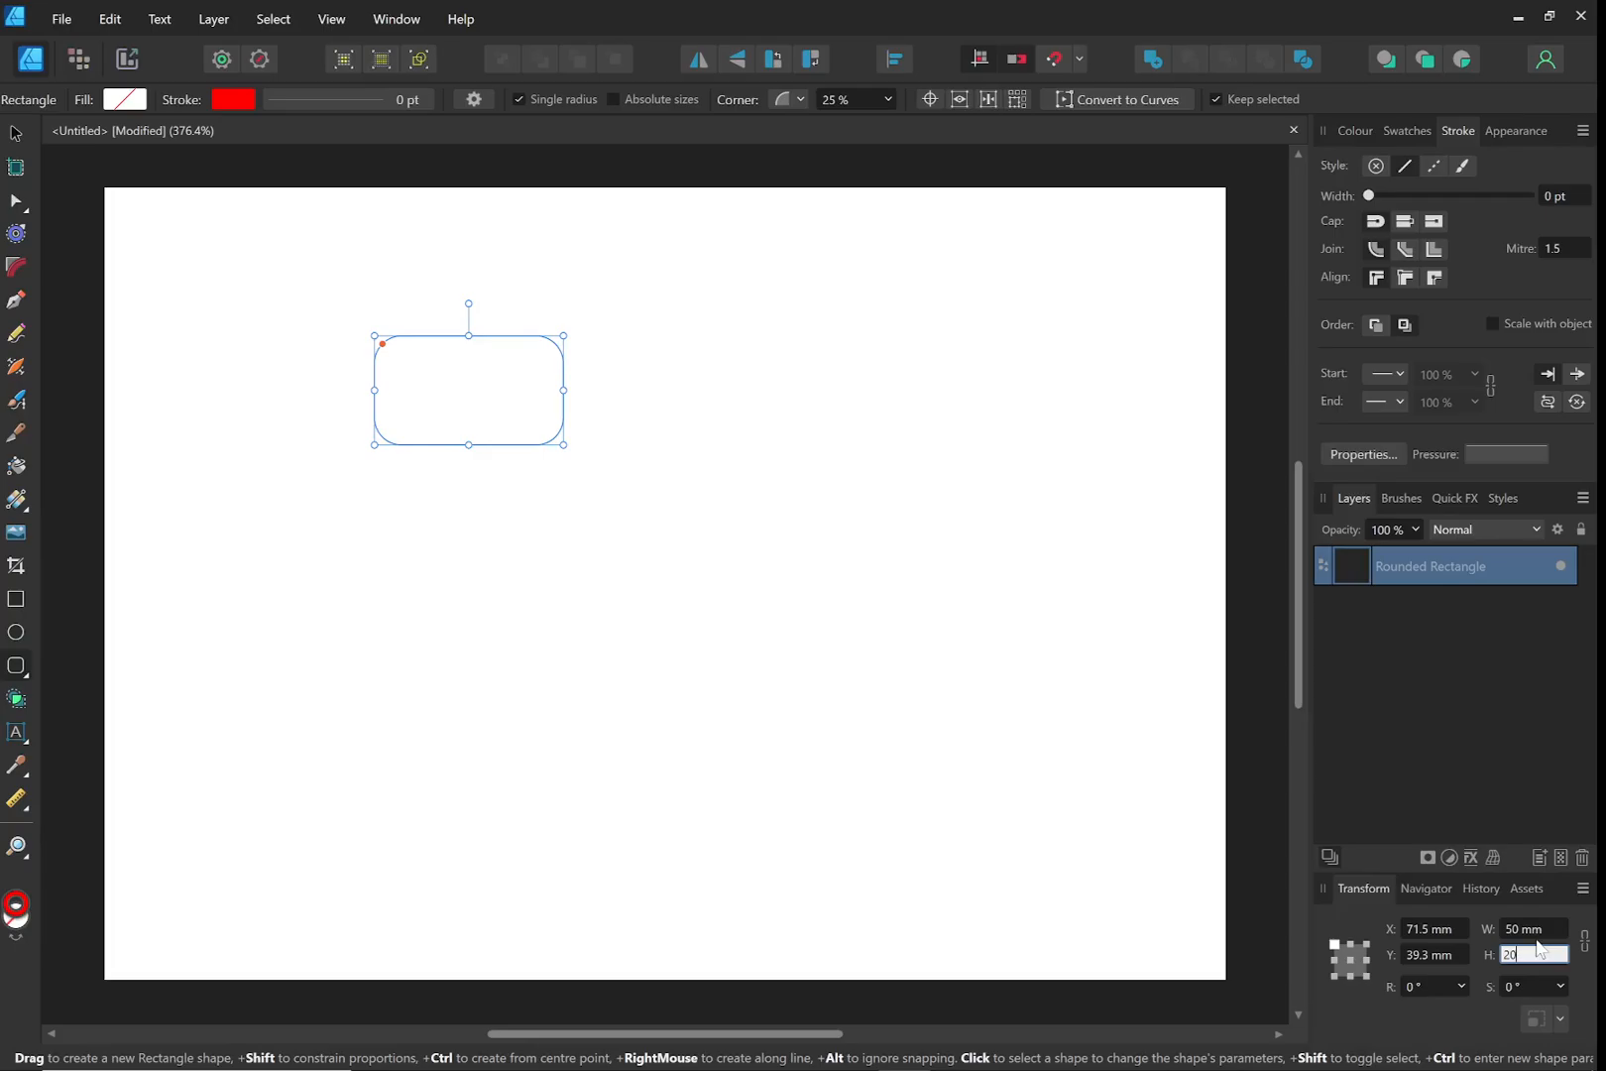
pyautogui.press('Return')
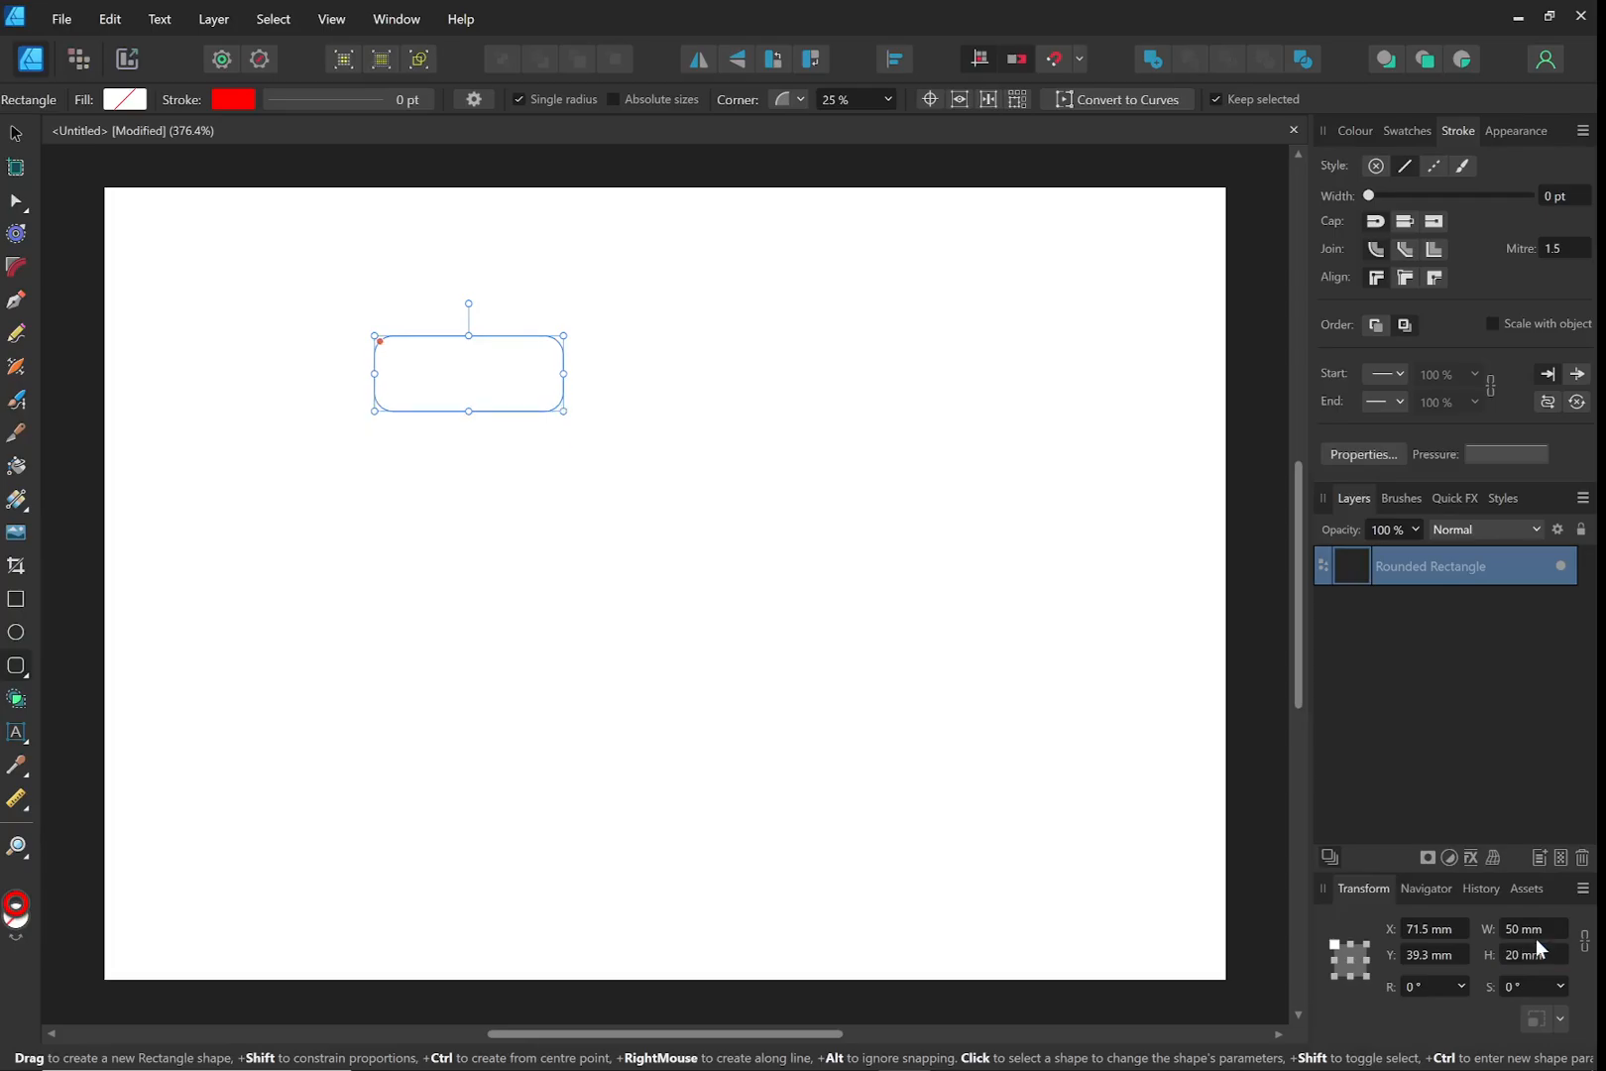
# Deselect the rounded rectangle and reselect it with a marquee to compare how its outline looks in each state
pyautogui.click(16, 136)
pyautogui.click(164, 272)
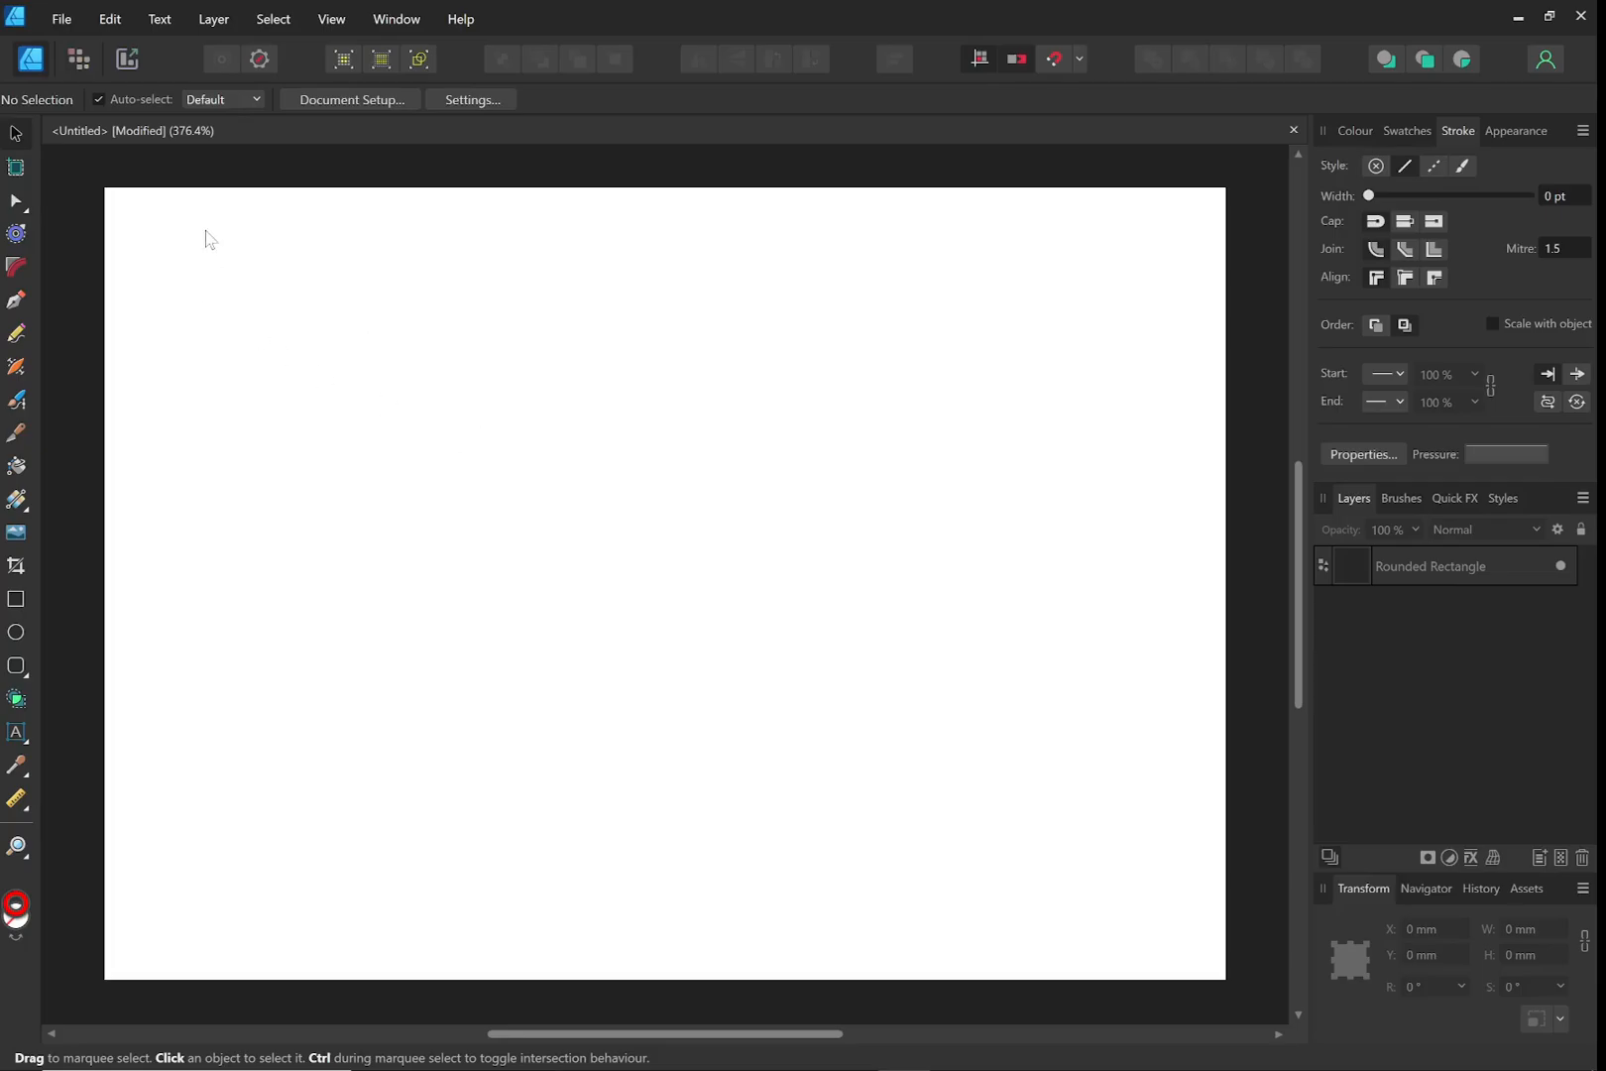
pyautogui.moveTo(205, 231); pyautogui.dragTo(808, 672)
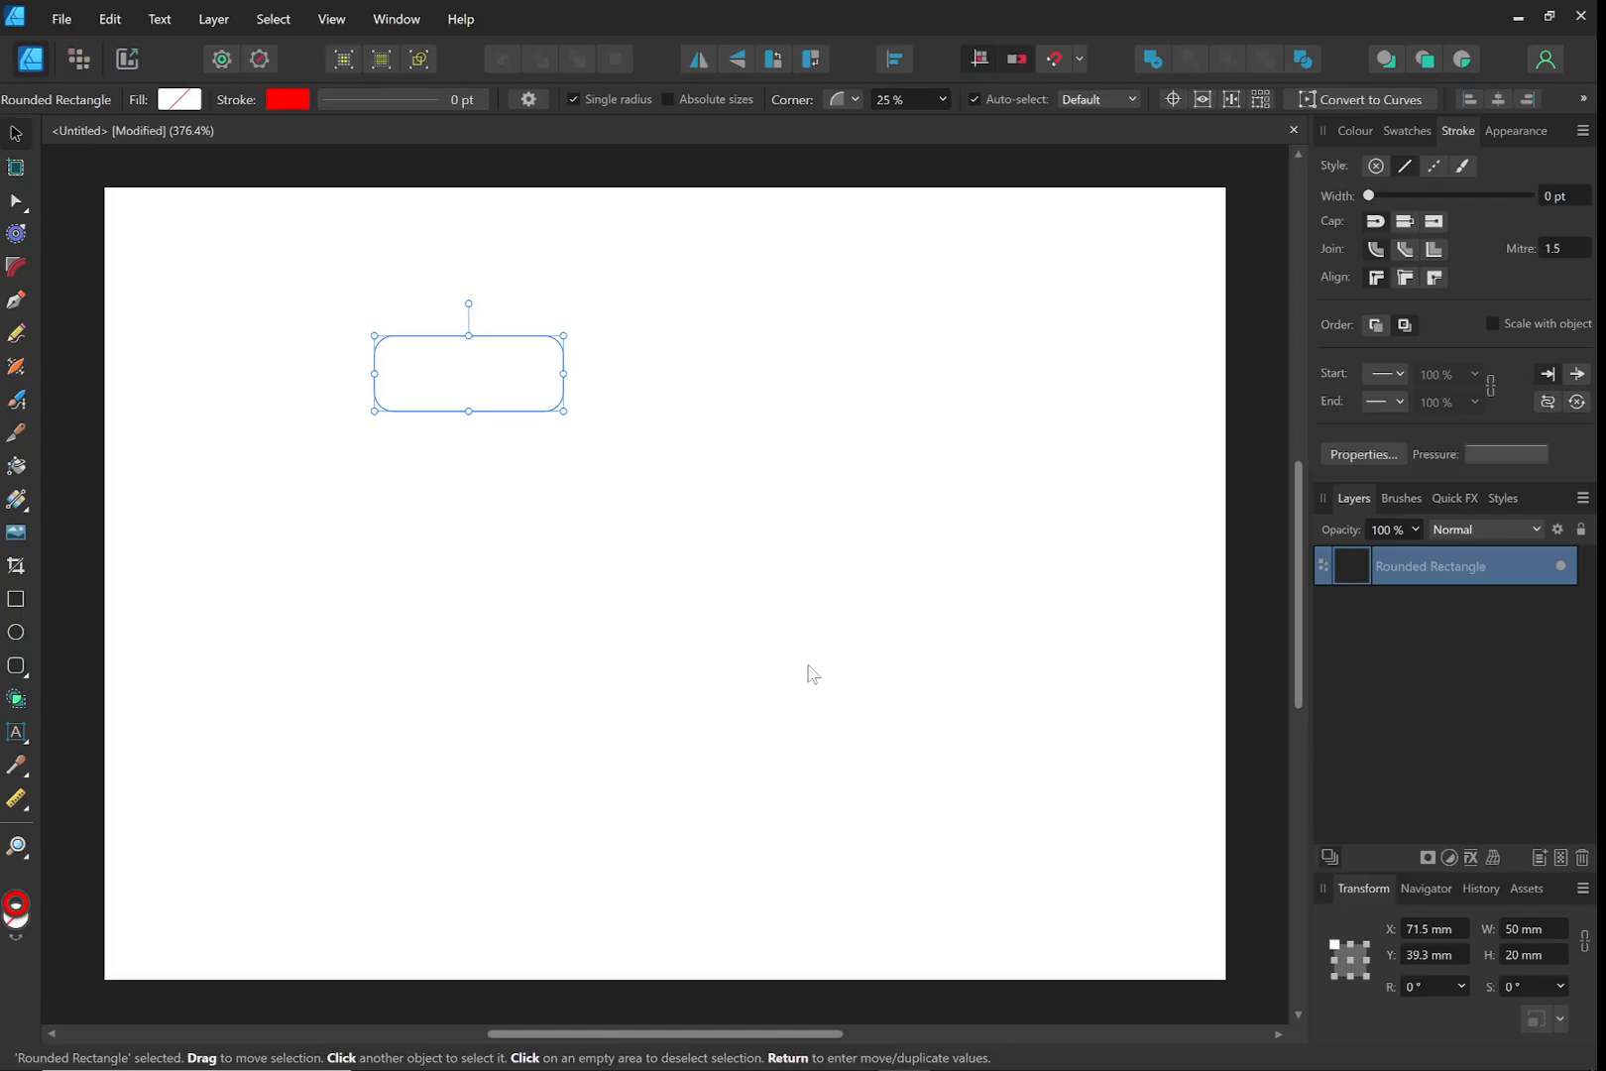
pyautogui.click(808, 674)
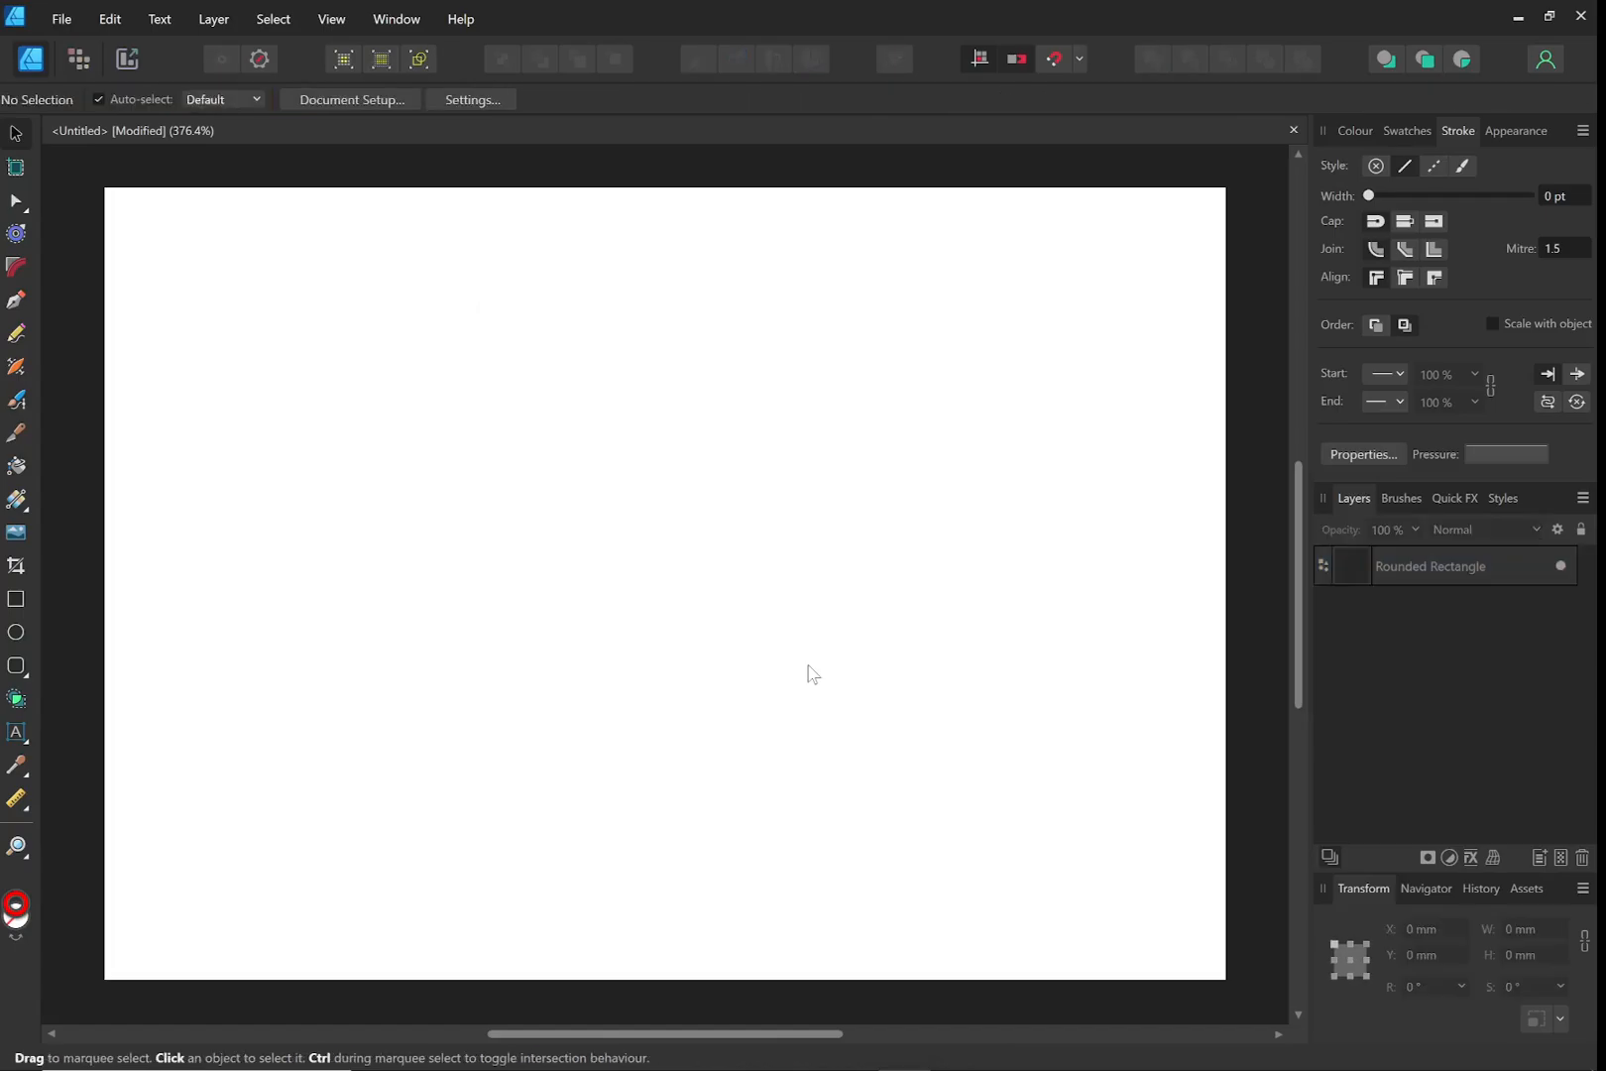
pyautogui.moveTo(273, 253); pyautogui.dragTo(845, 738)
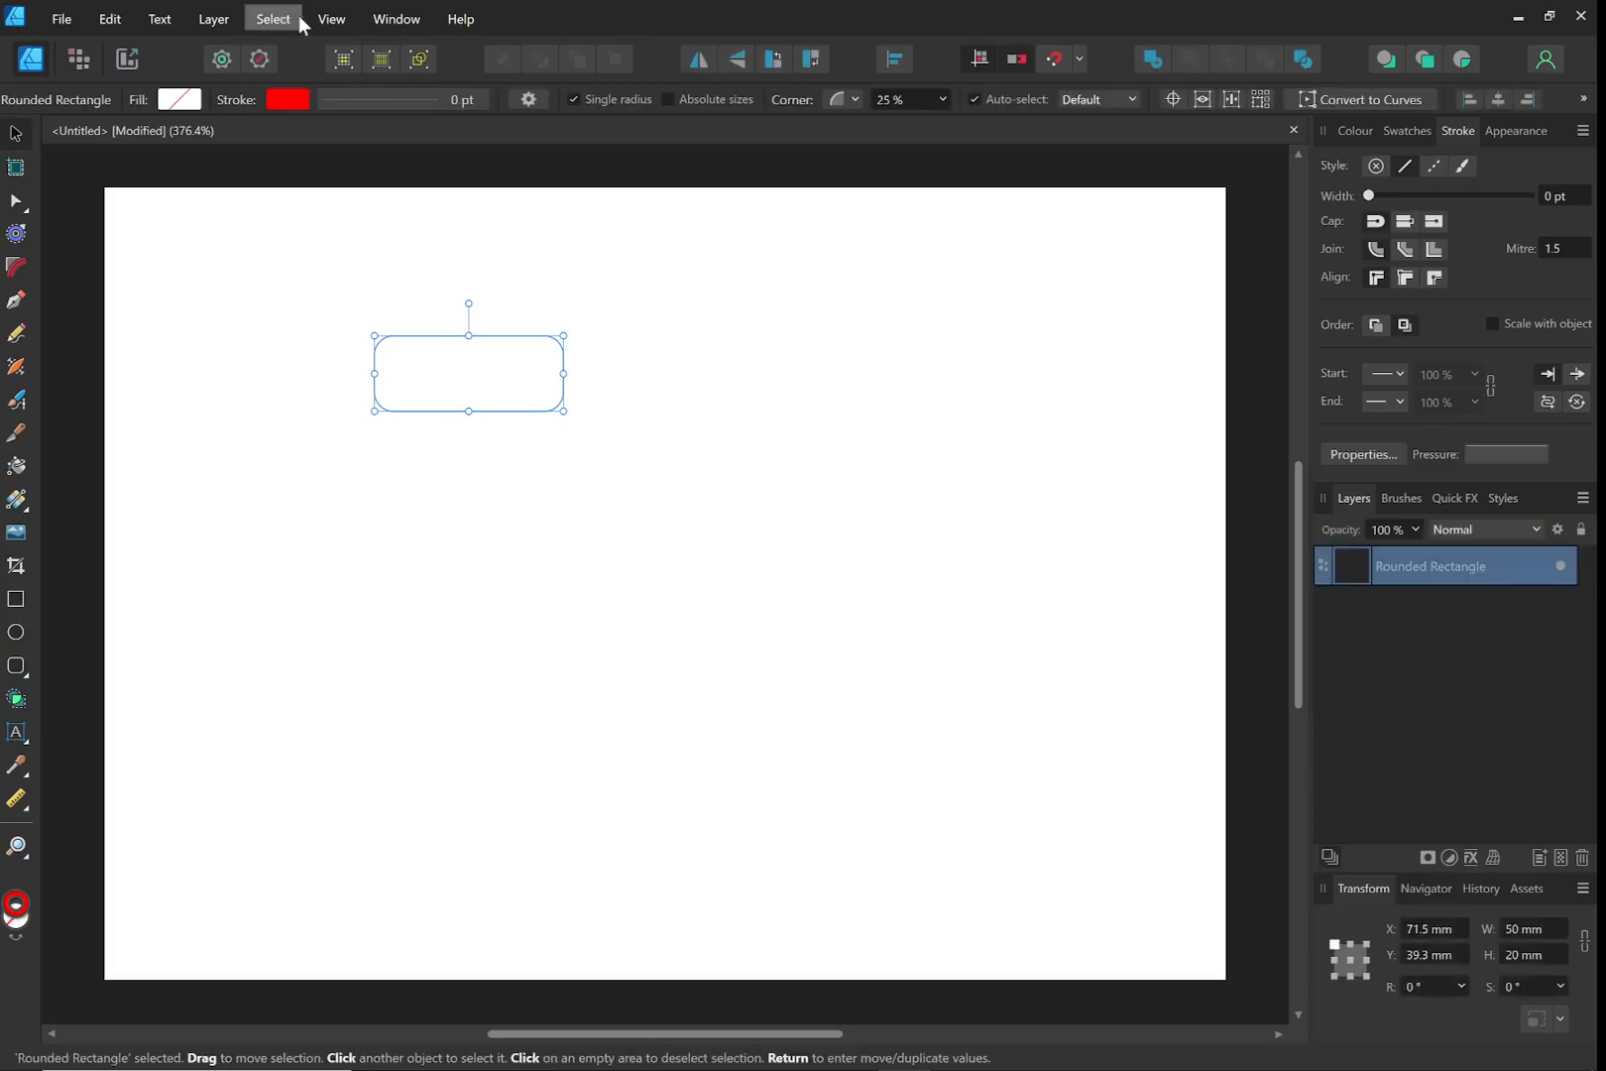
# Turn on the Hairline view mode to inspect the deselected rectangle's outline, and turn Hairline off again
pyautogui.click(332, 22)
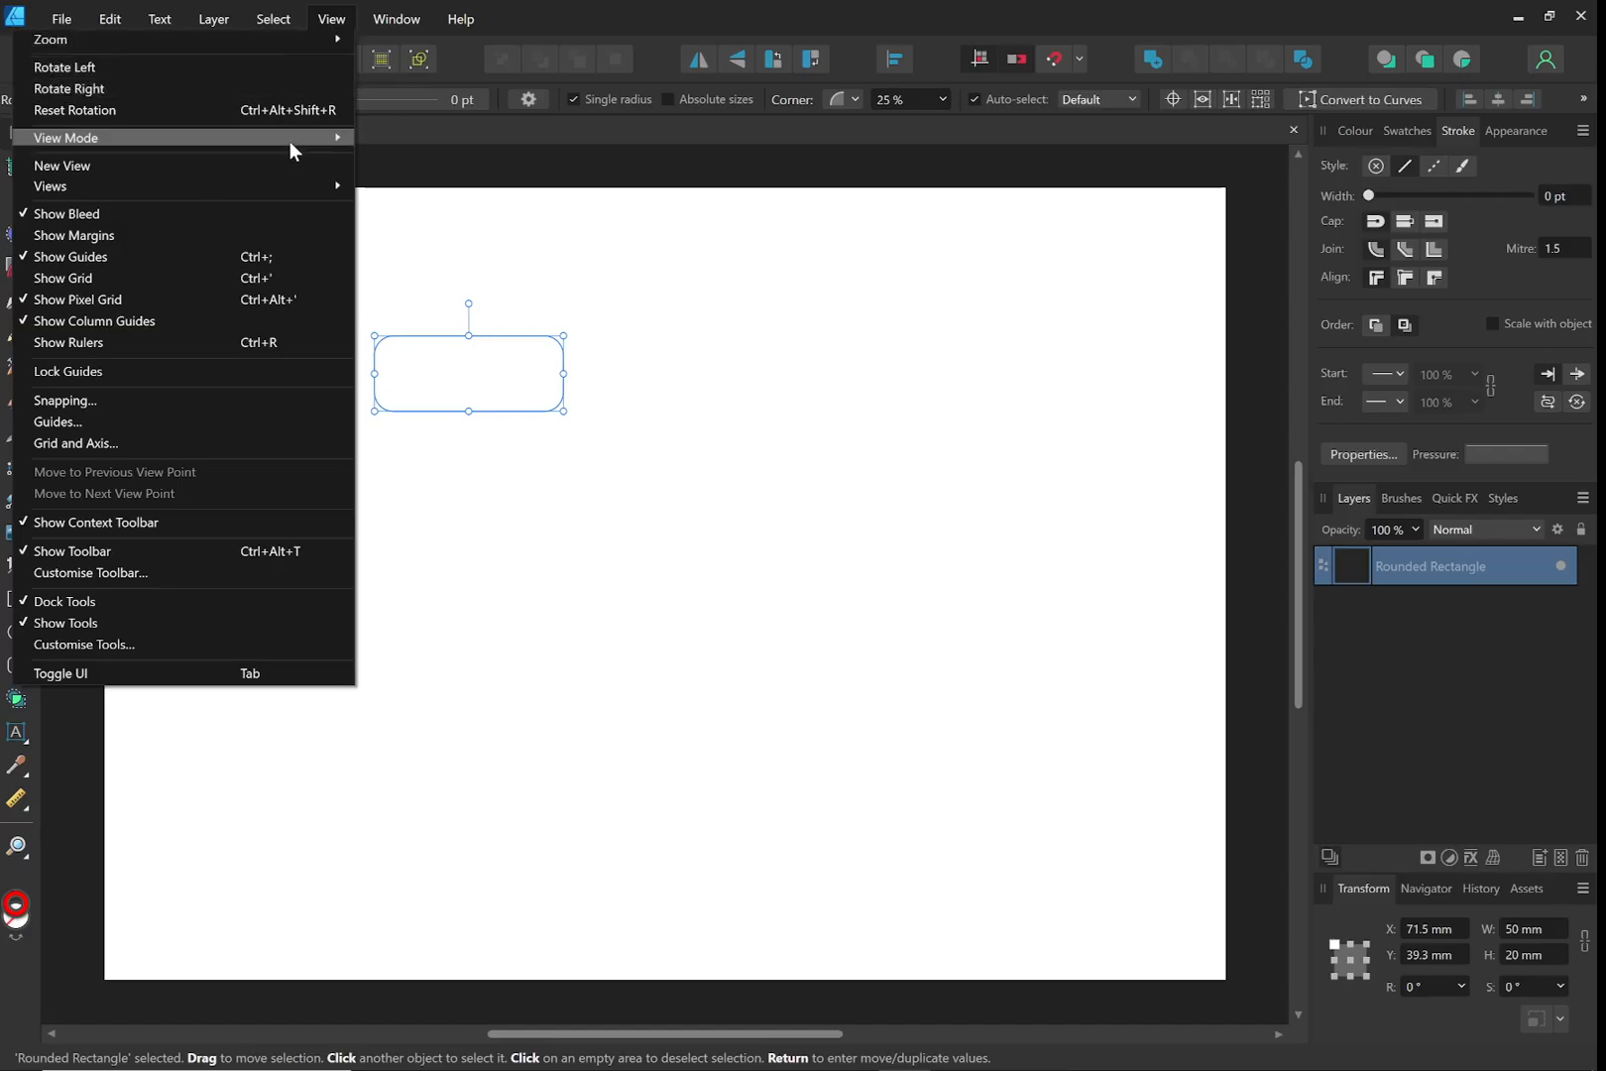
pyautogui.moveTo(289, 140)
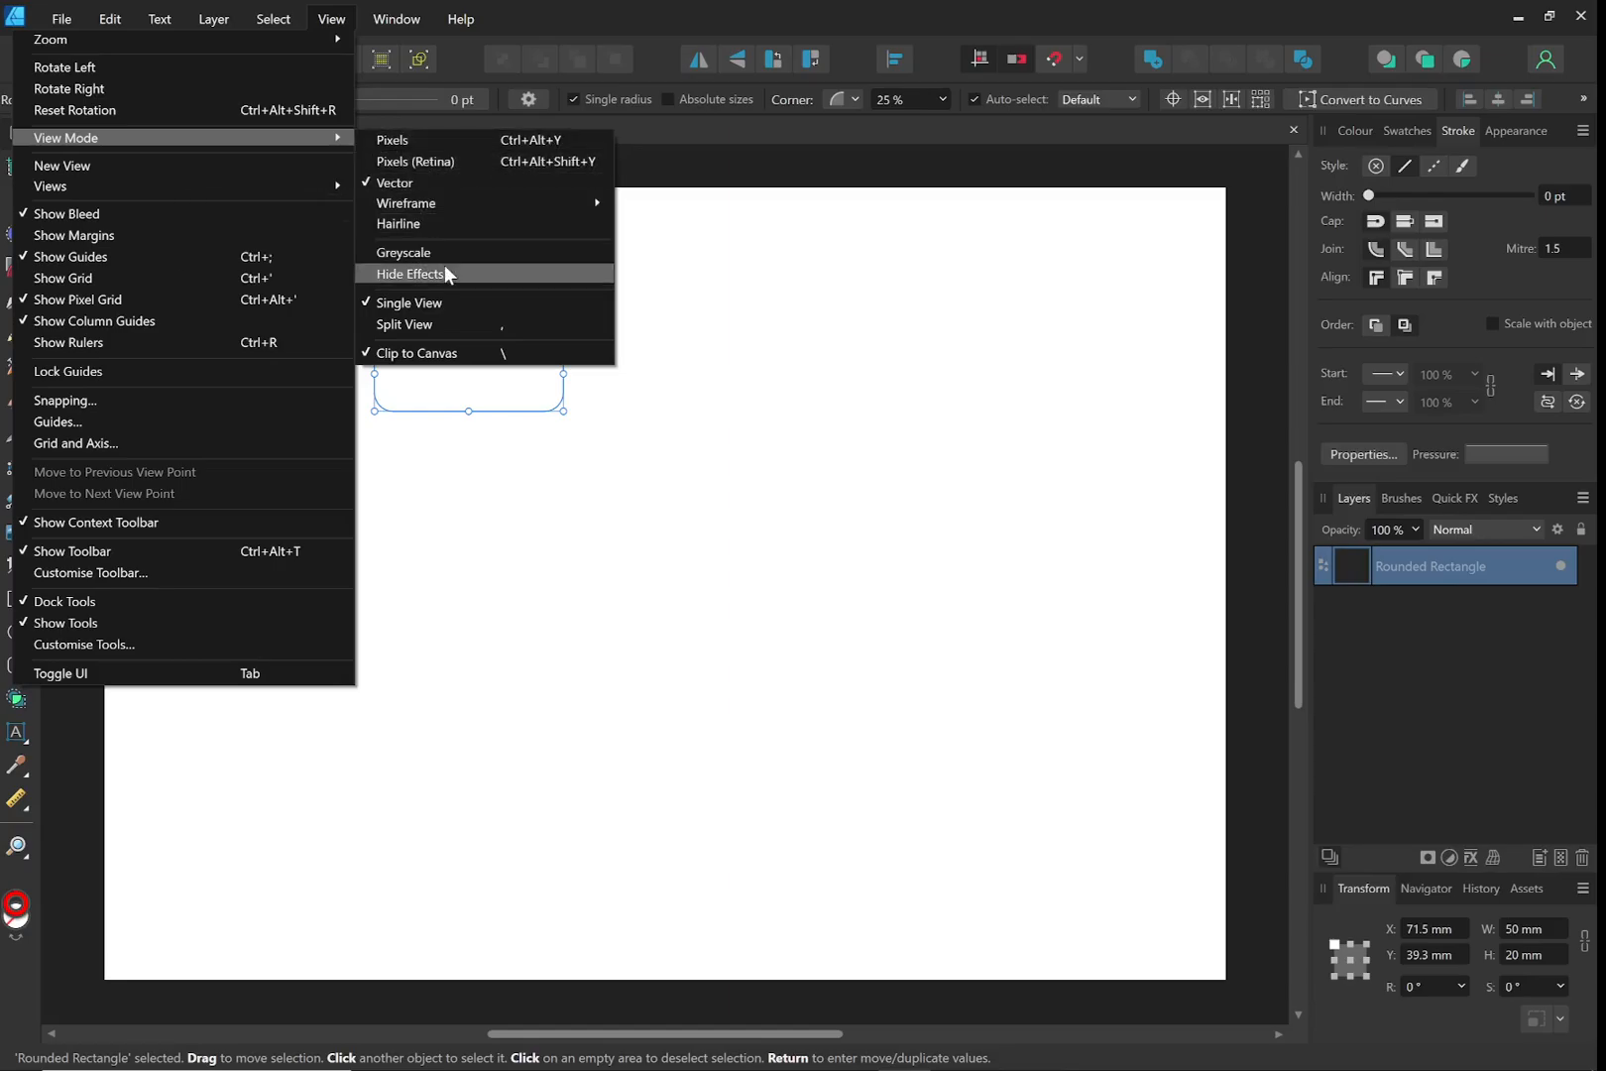
pyautogui.click(415, 223)
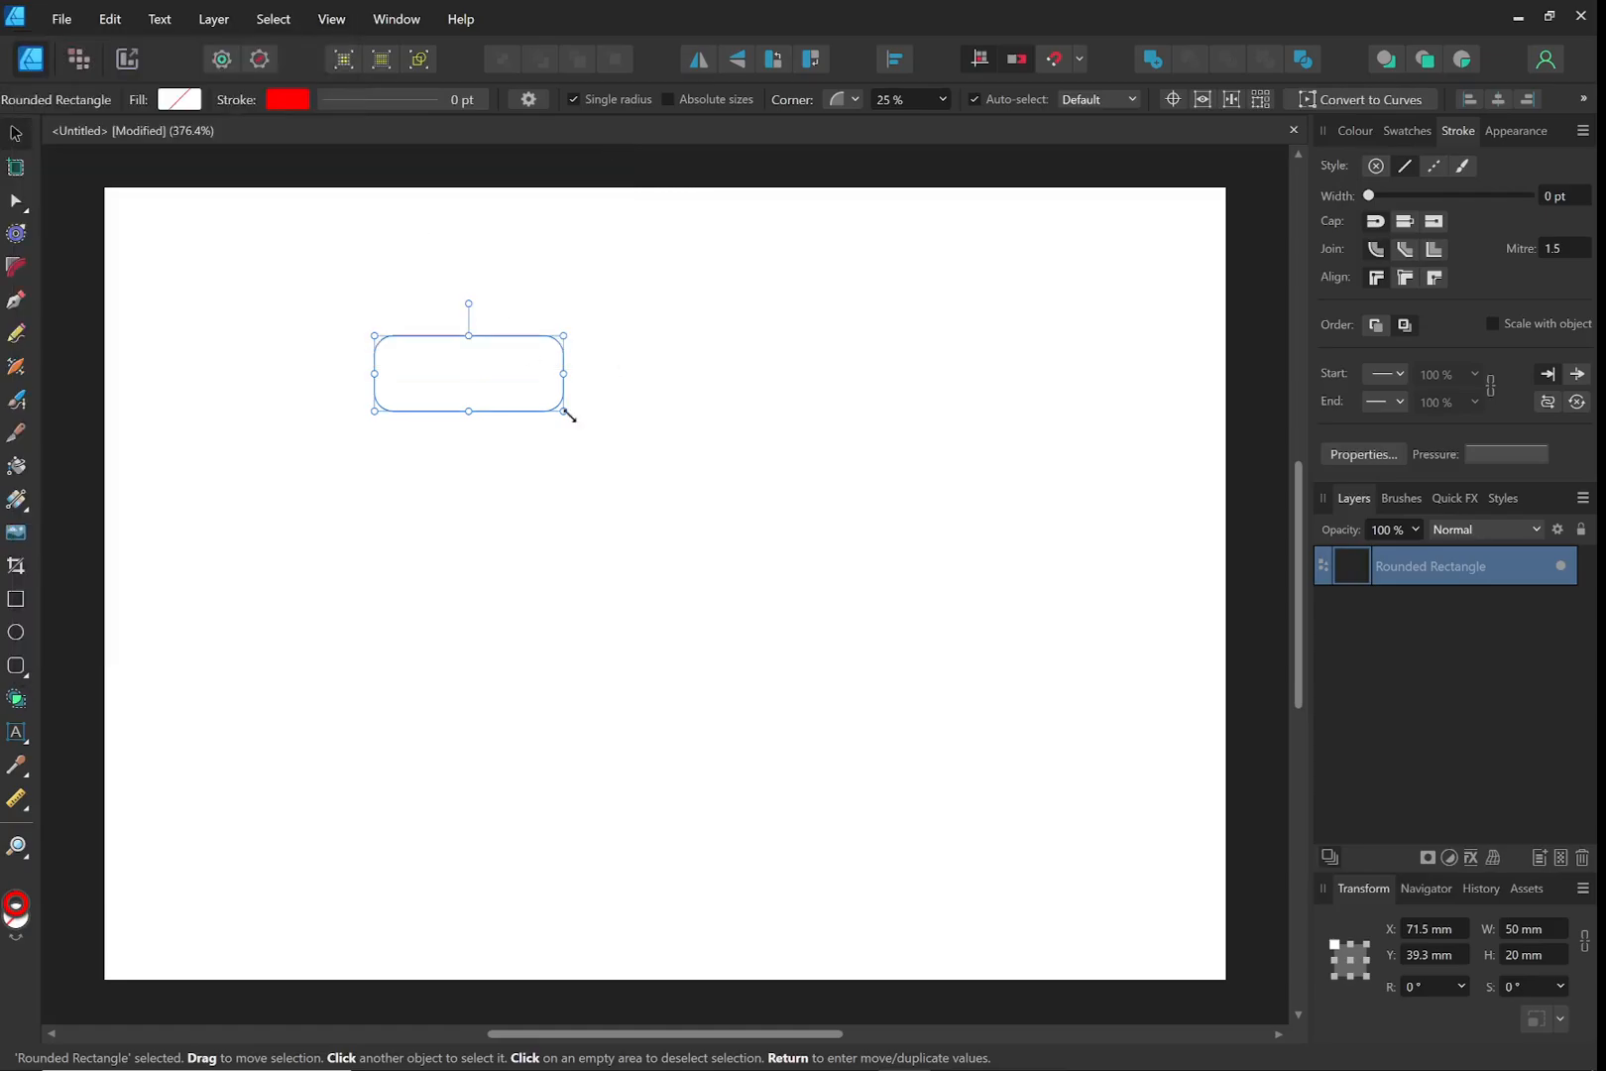
pyautogui.click(645, 575)
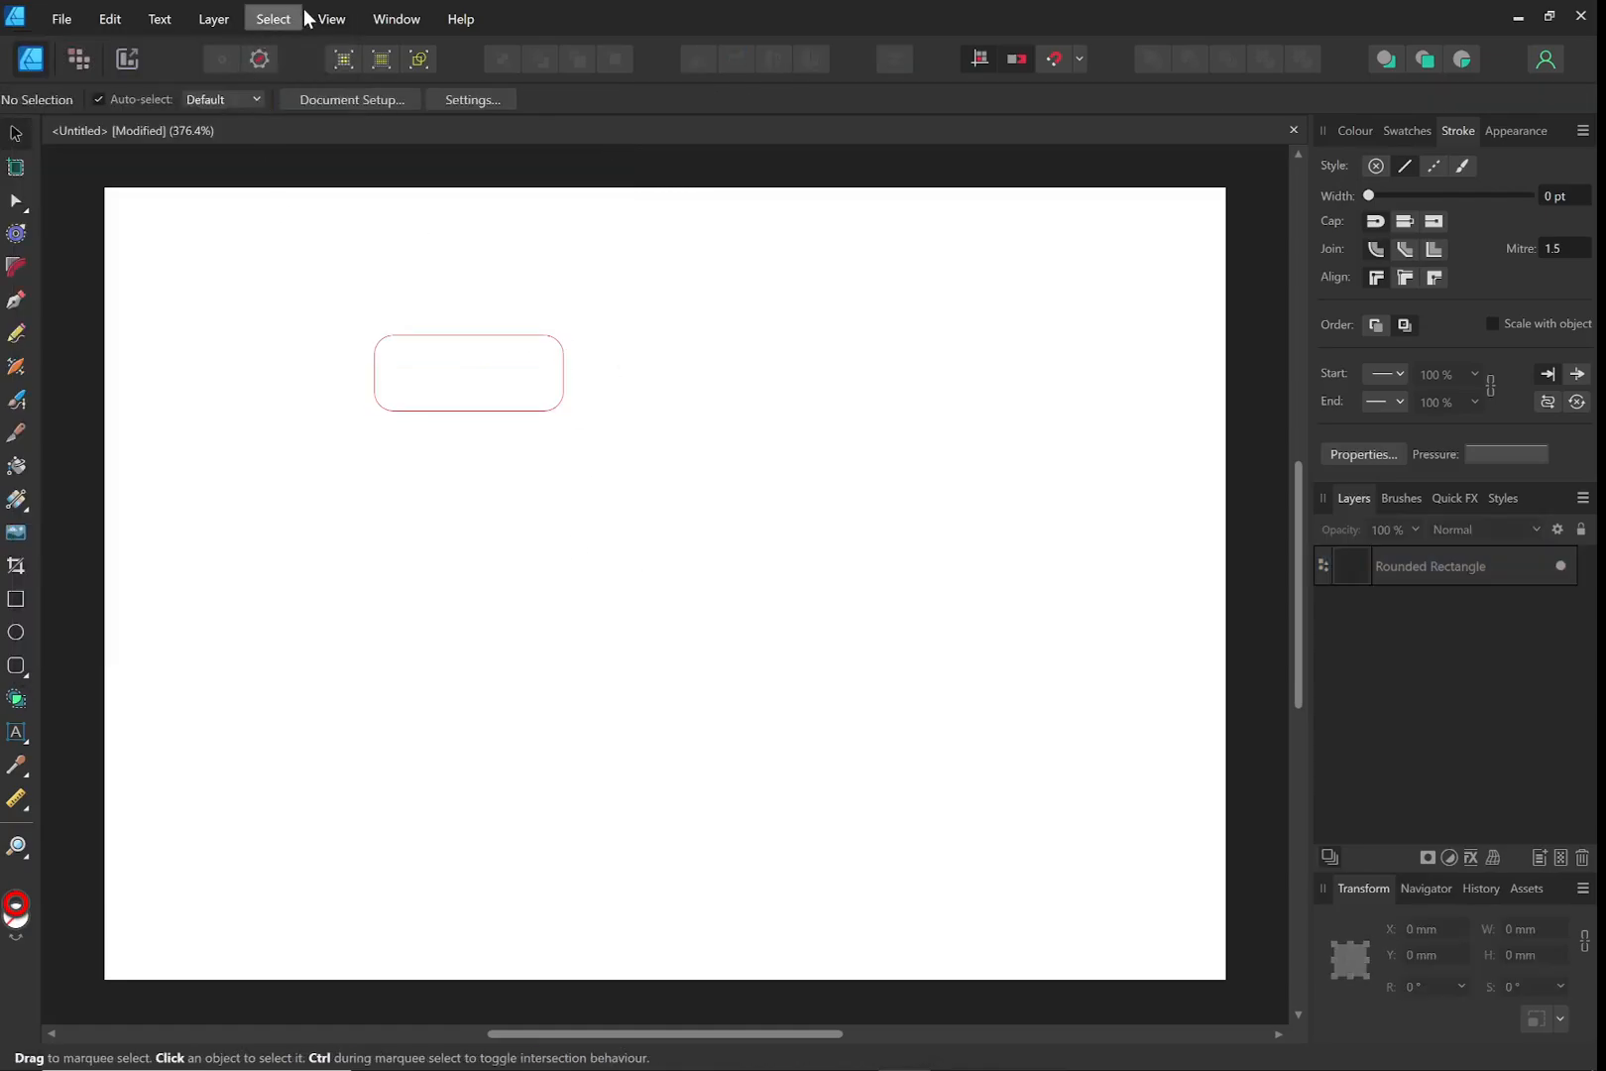
pyautogui.click(330, 19)
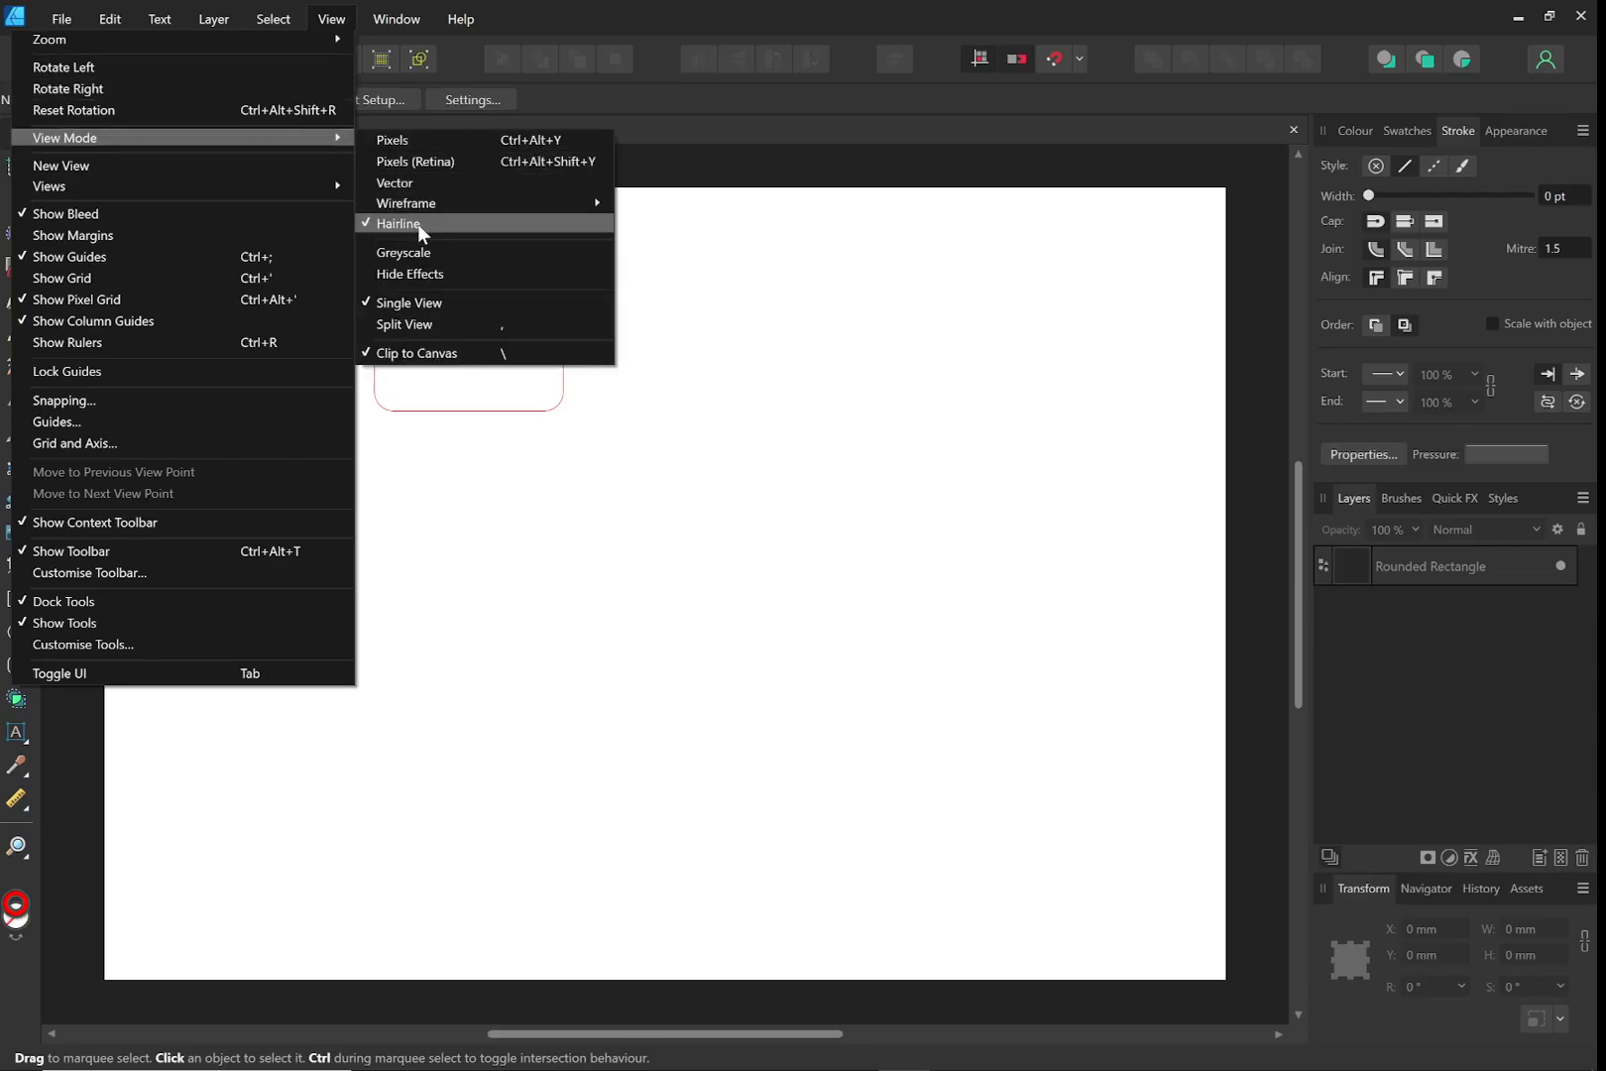
pyautogui.click(417, 225)
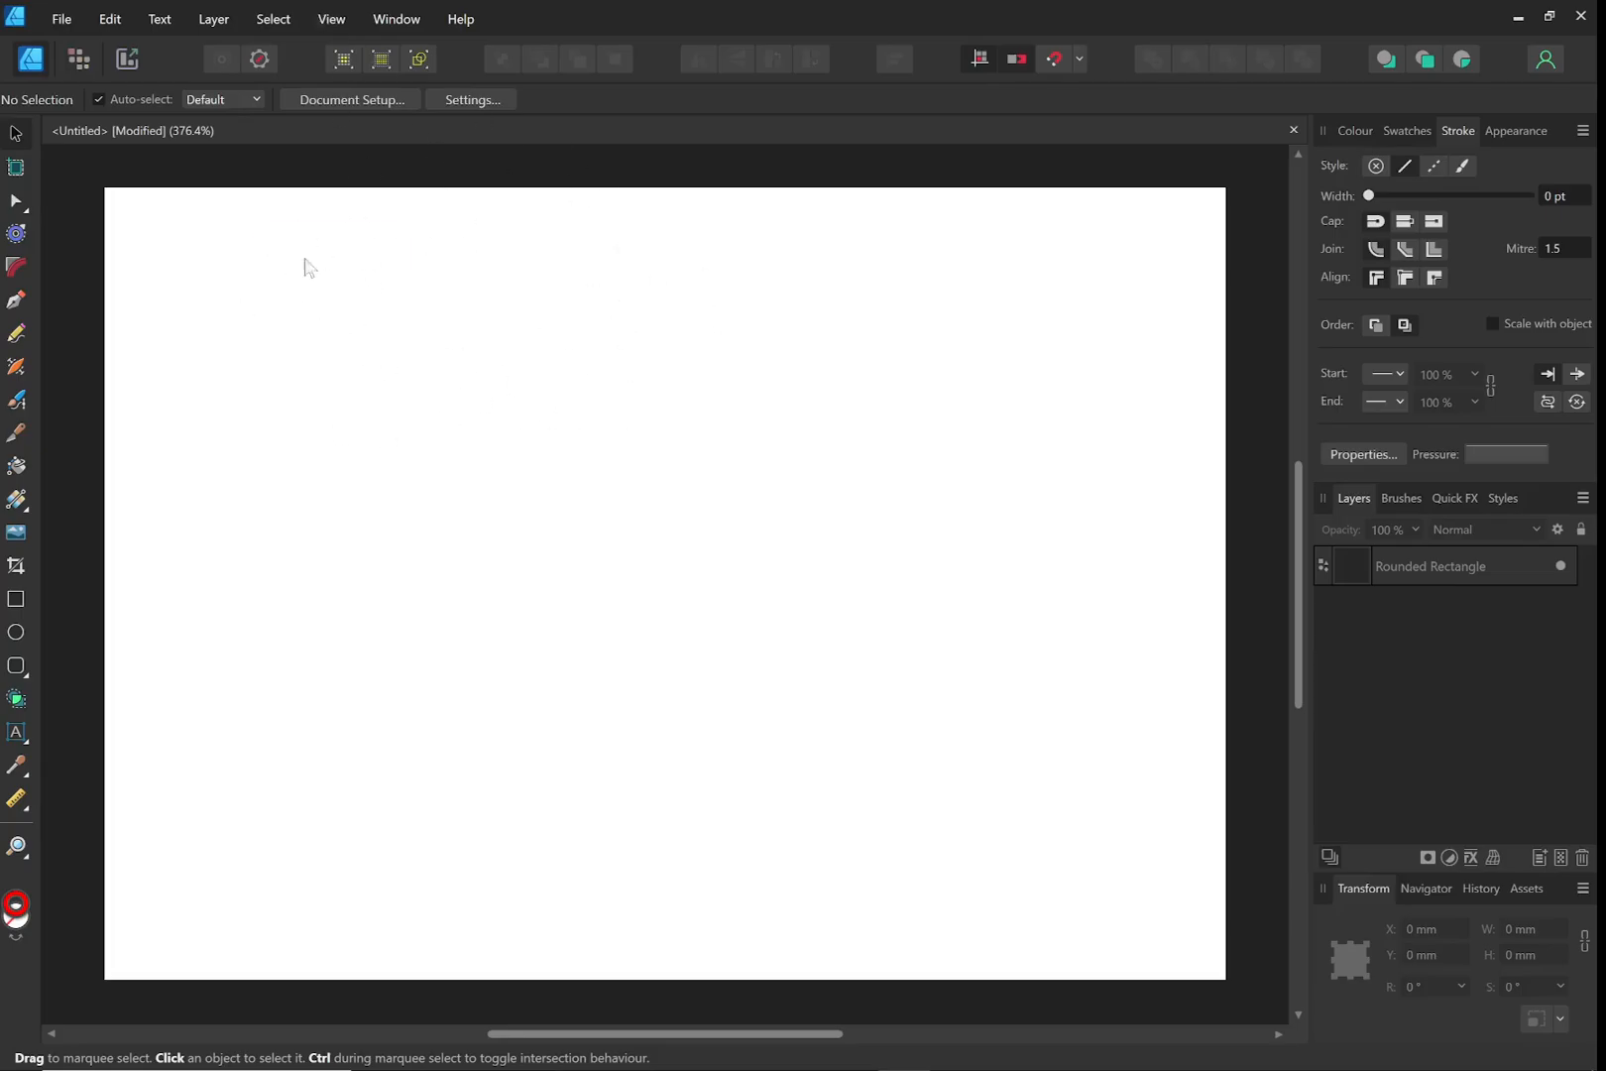
# Try a stroke width of about 19.3 pt on the rounded rectangle, restore it to 0.001 pt and deselect the shape
pyautogui.moveTo(254, 231); pyautogui.dragTo(600, 454)
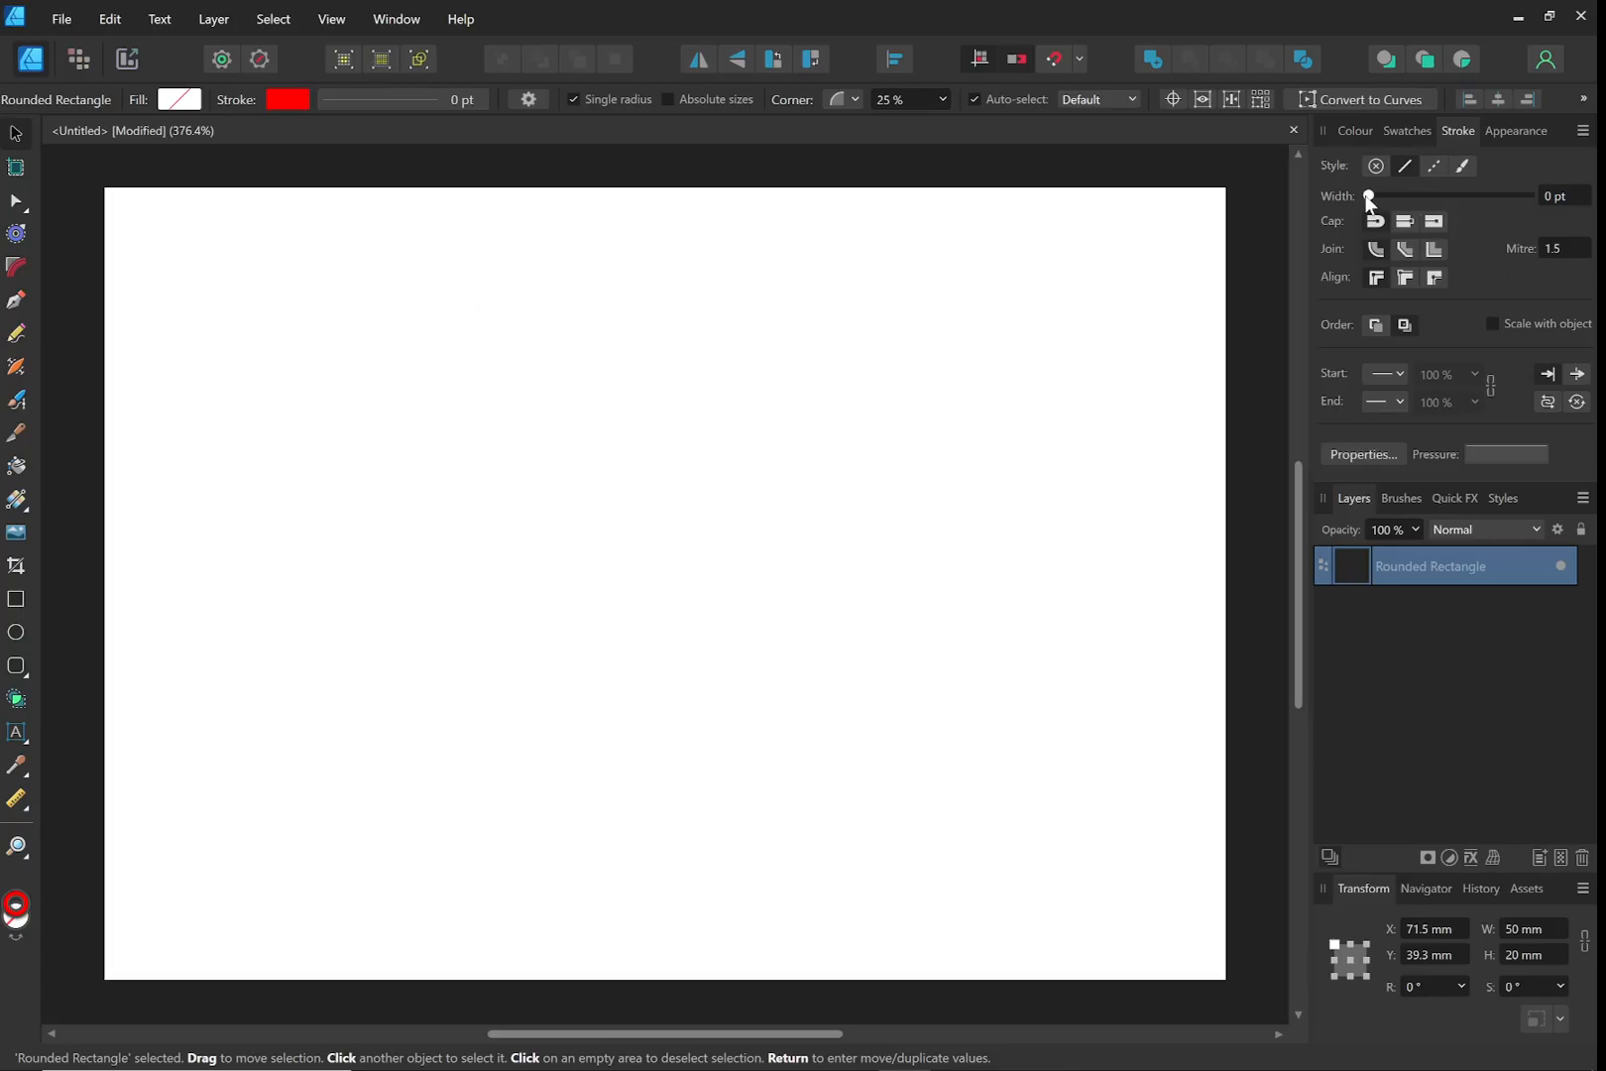
pyautogui.moveTo(1369, 197); pyautogui.dragTo(1455, 203)
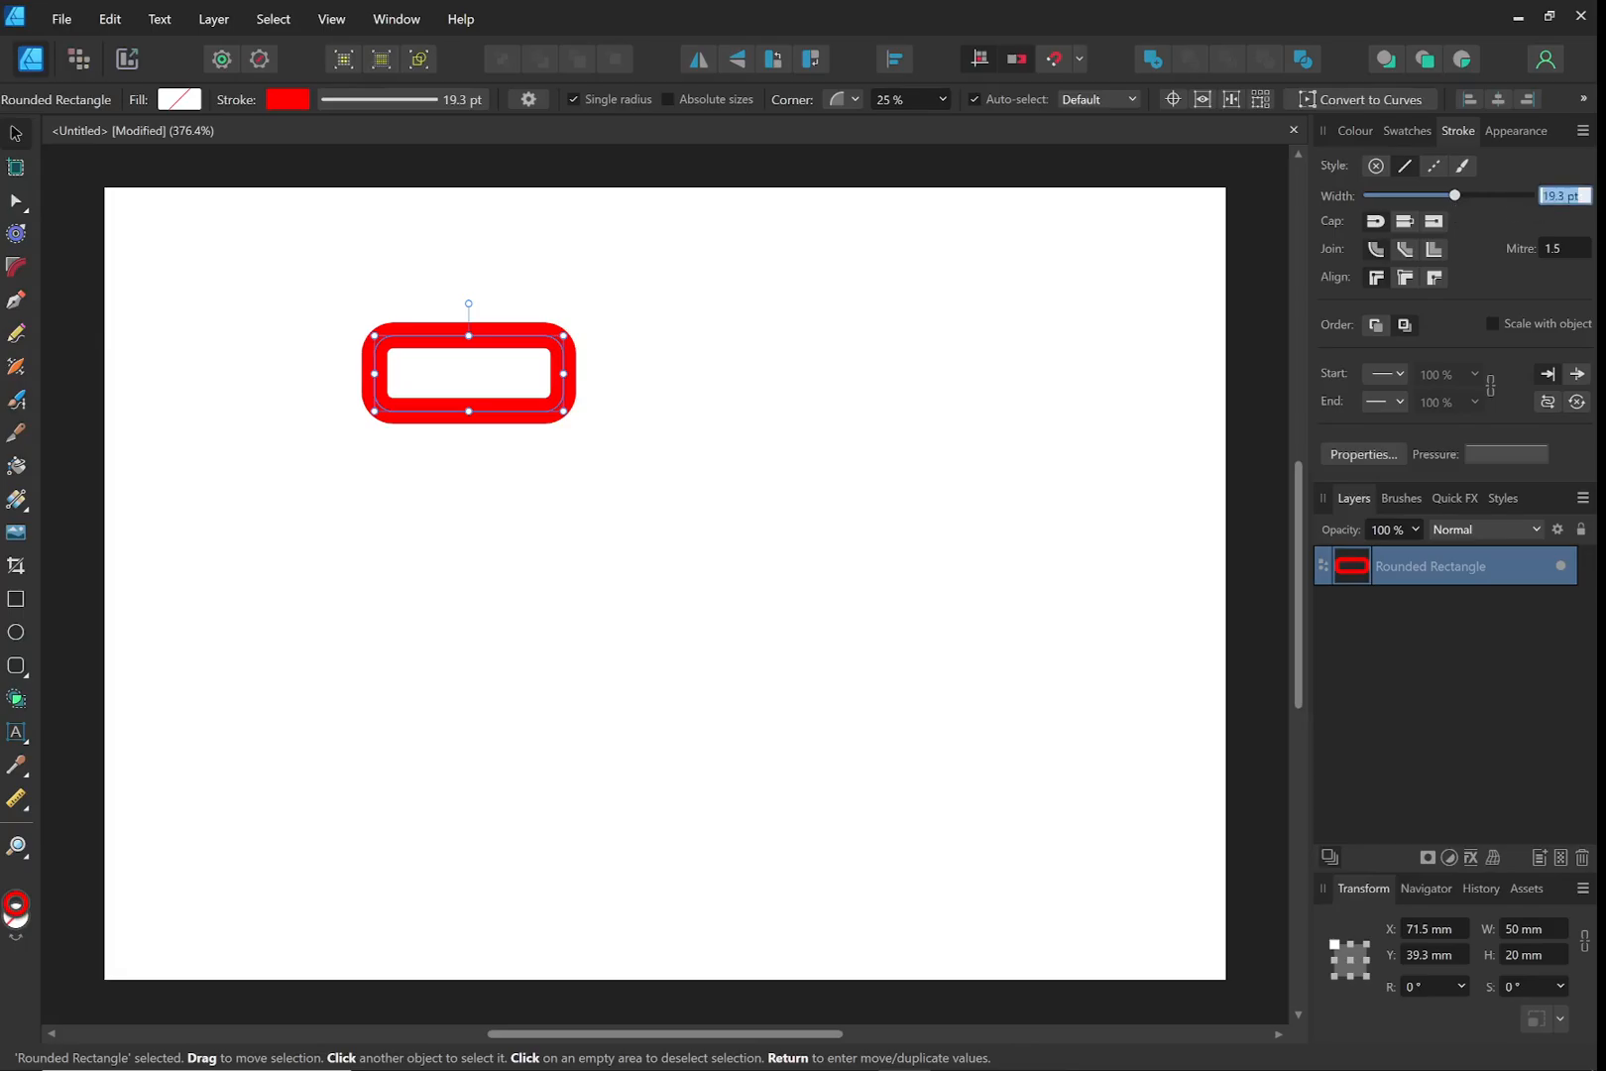
pyautogui.write('.001')
pyautogui.press('Return')
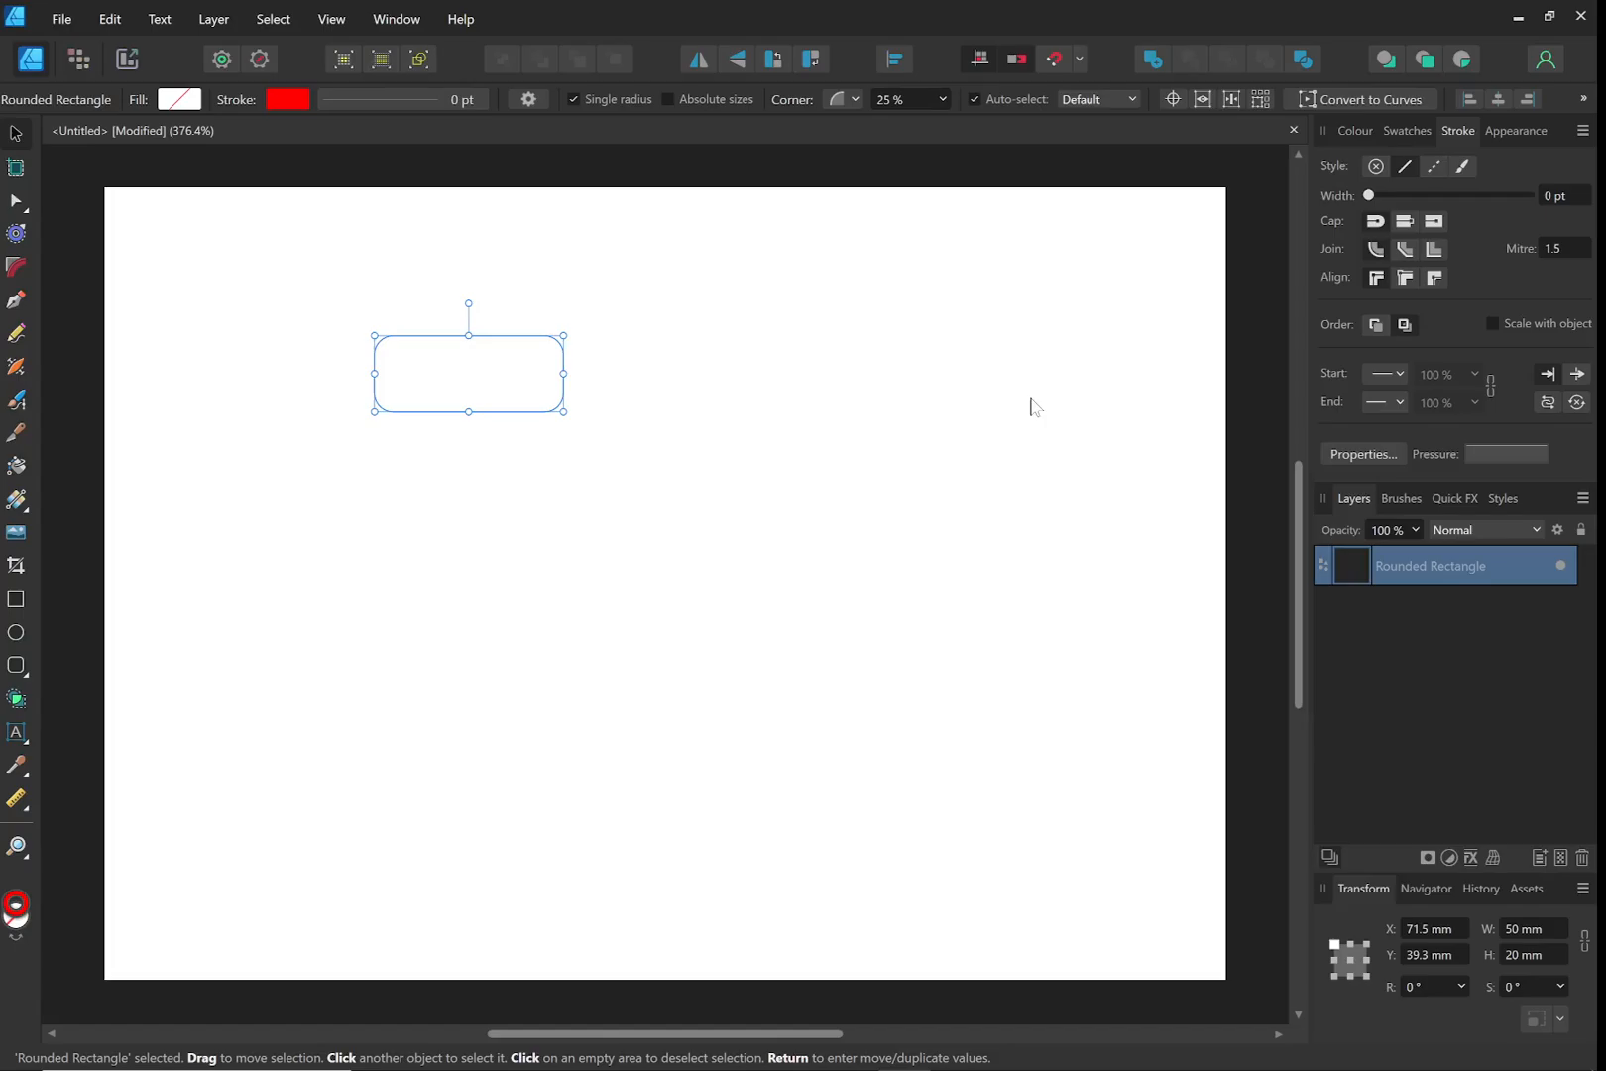
pyautogui.click(1032, 495)
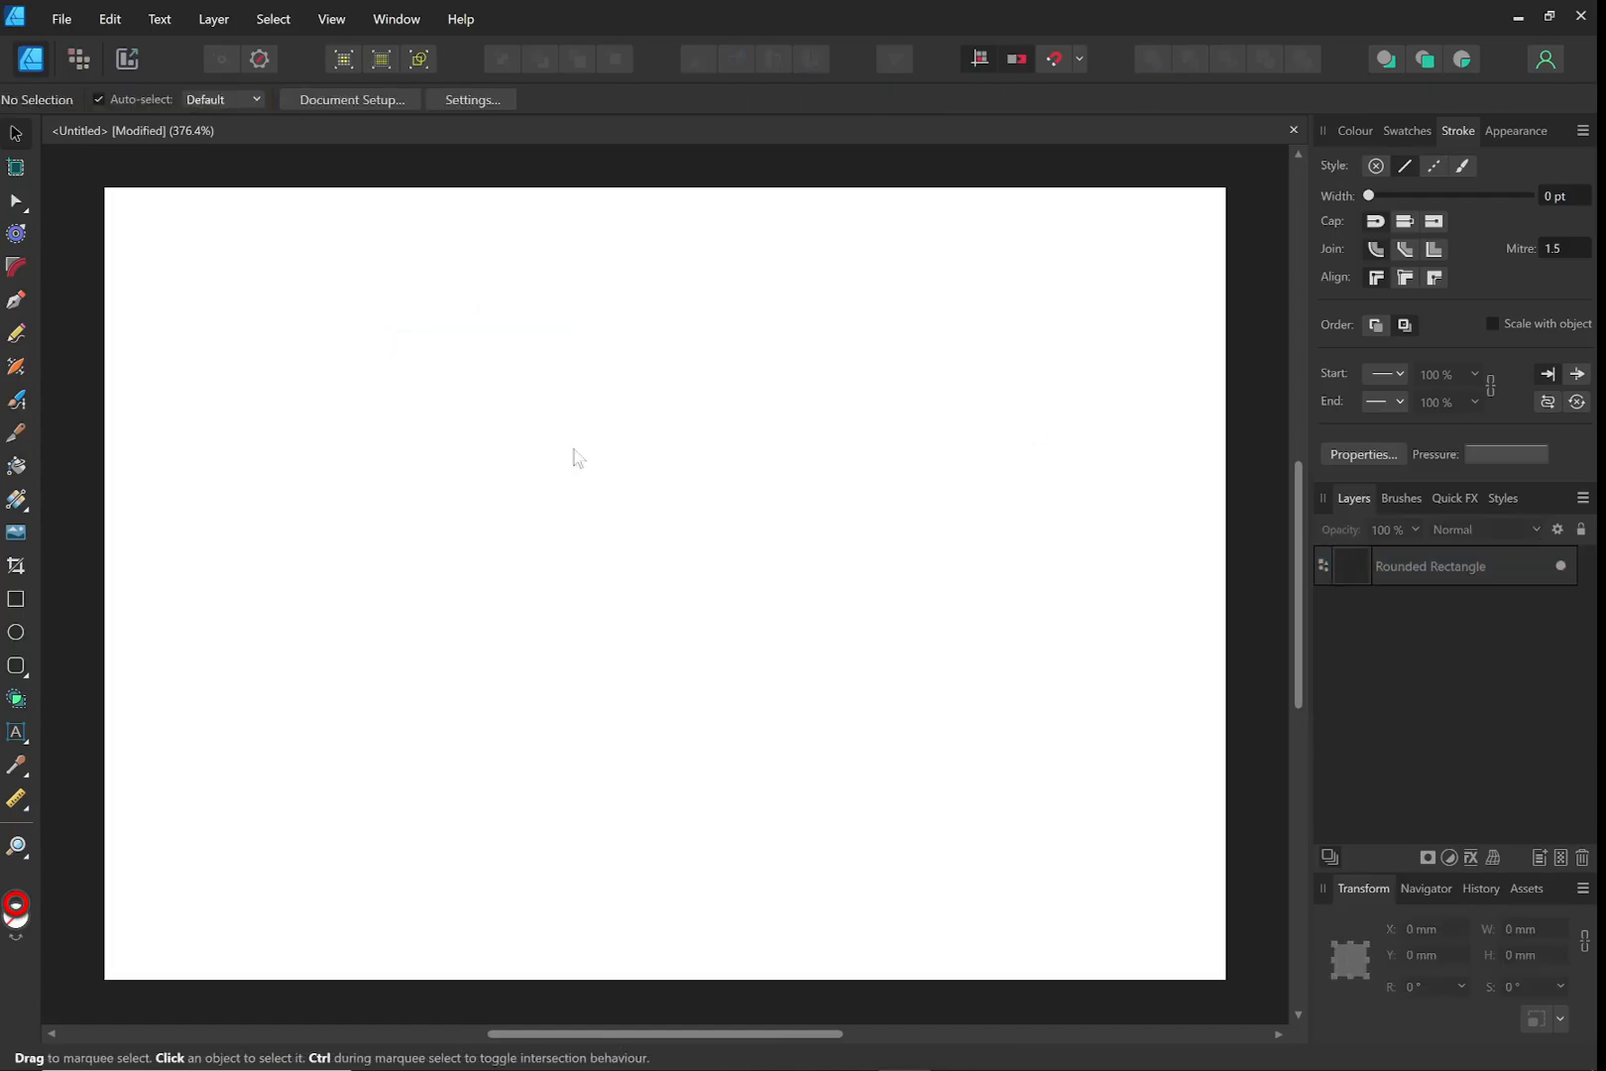
# Turn on the Hairline view mode so the unselected thin red outline can be seen on the page
pyautogui.click(329, 25)
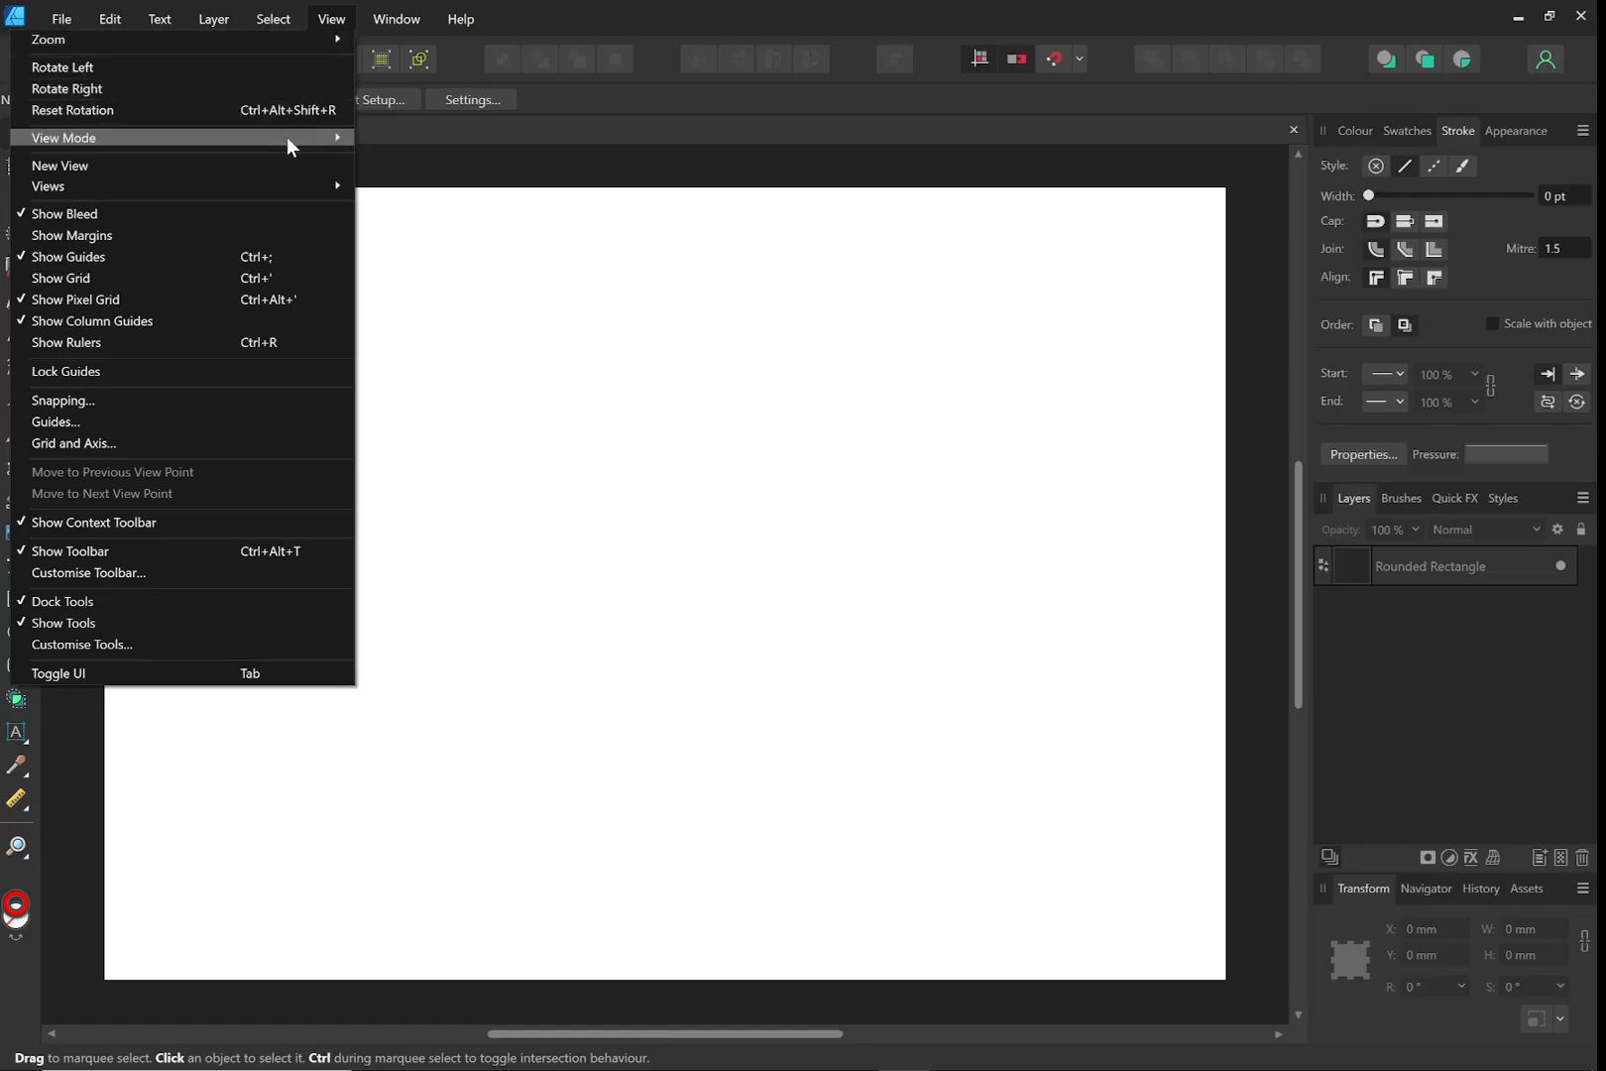
pyautogui.moveTo(287, 137)
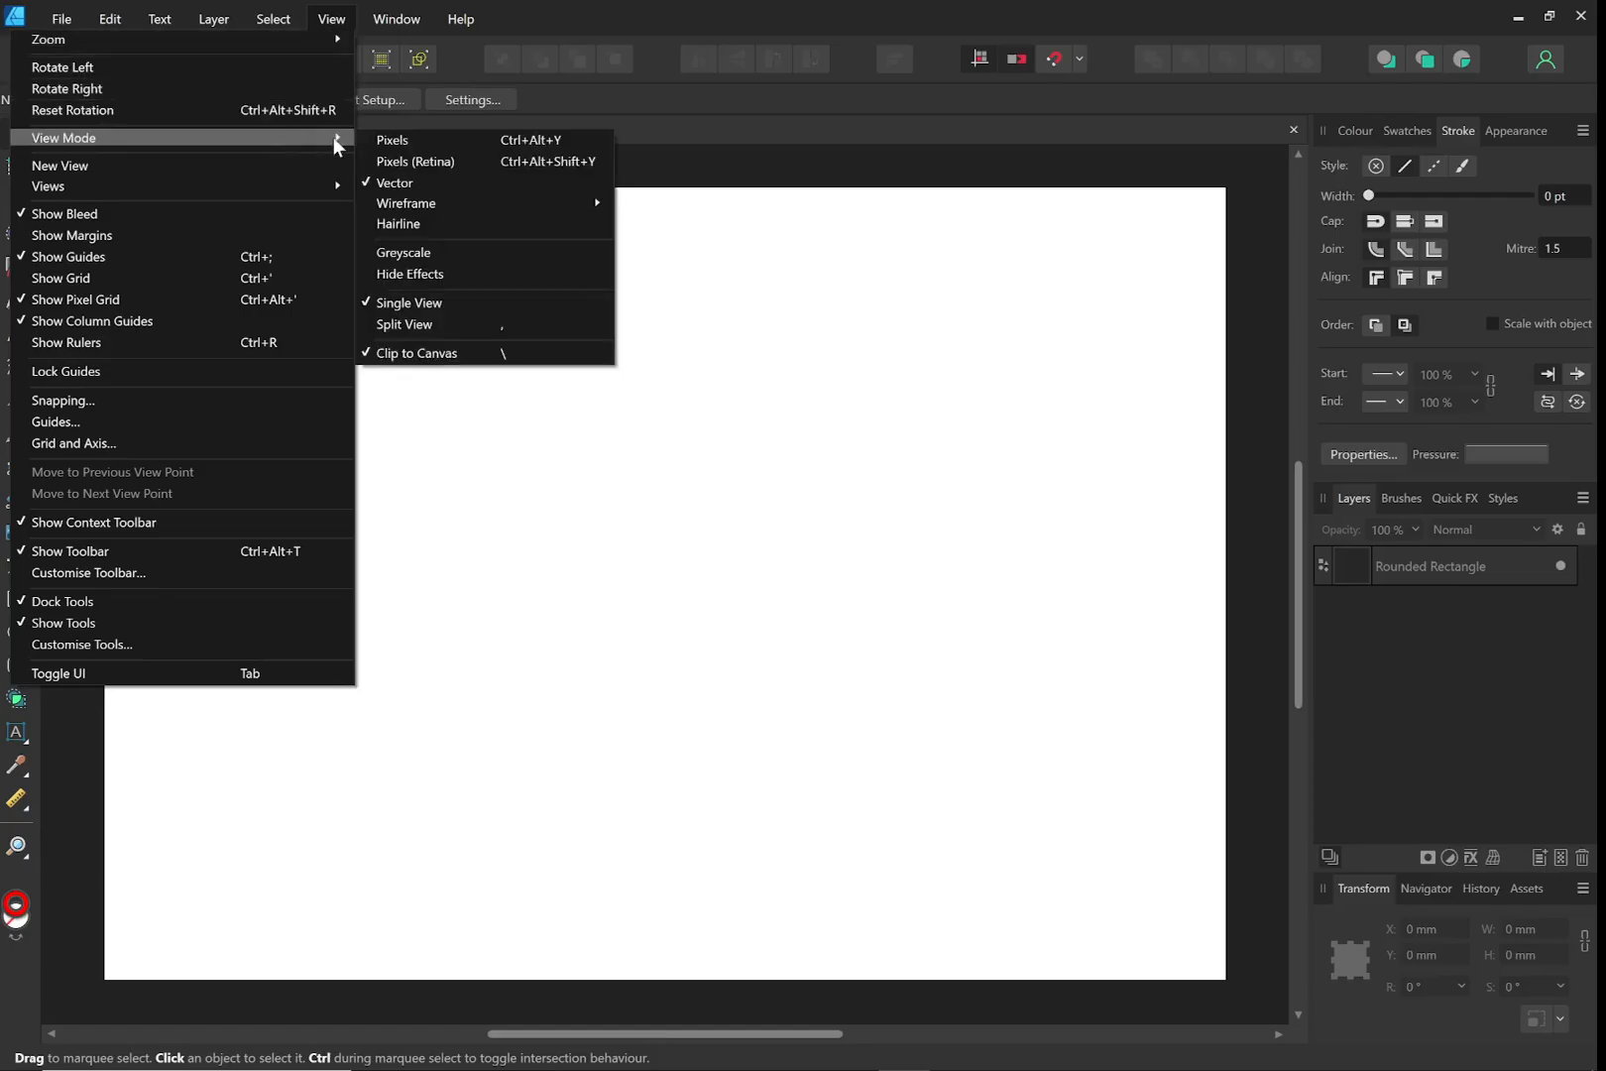
pyautogui.click(398, 228)
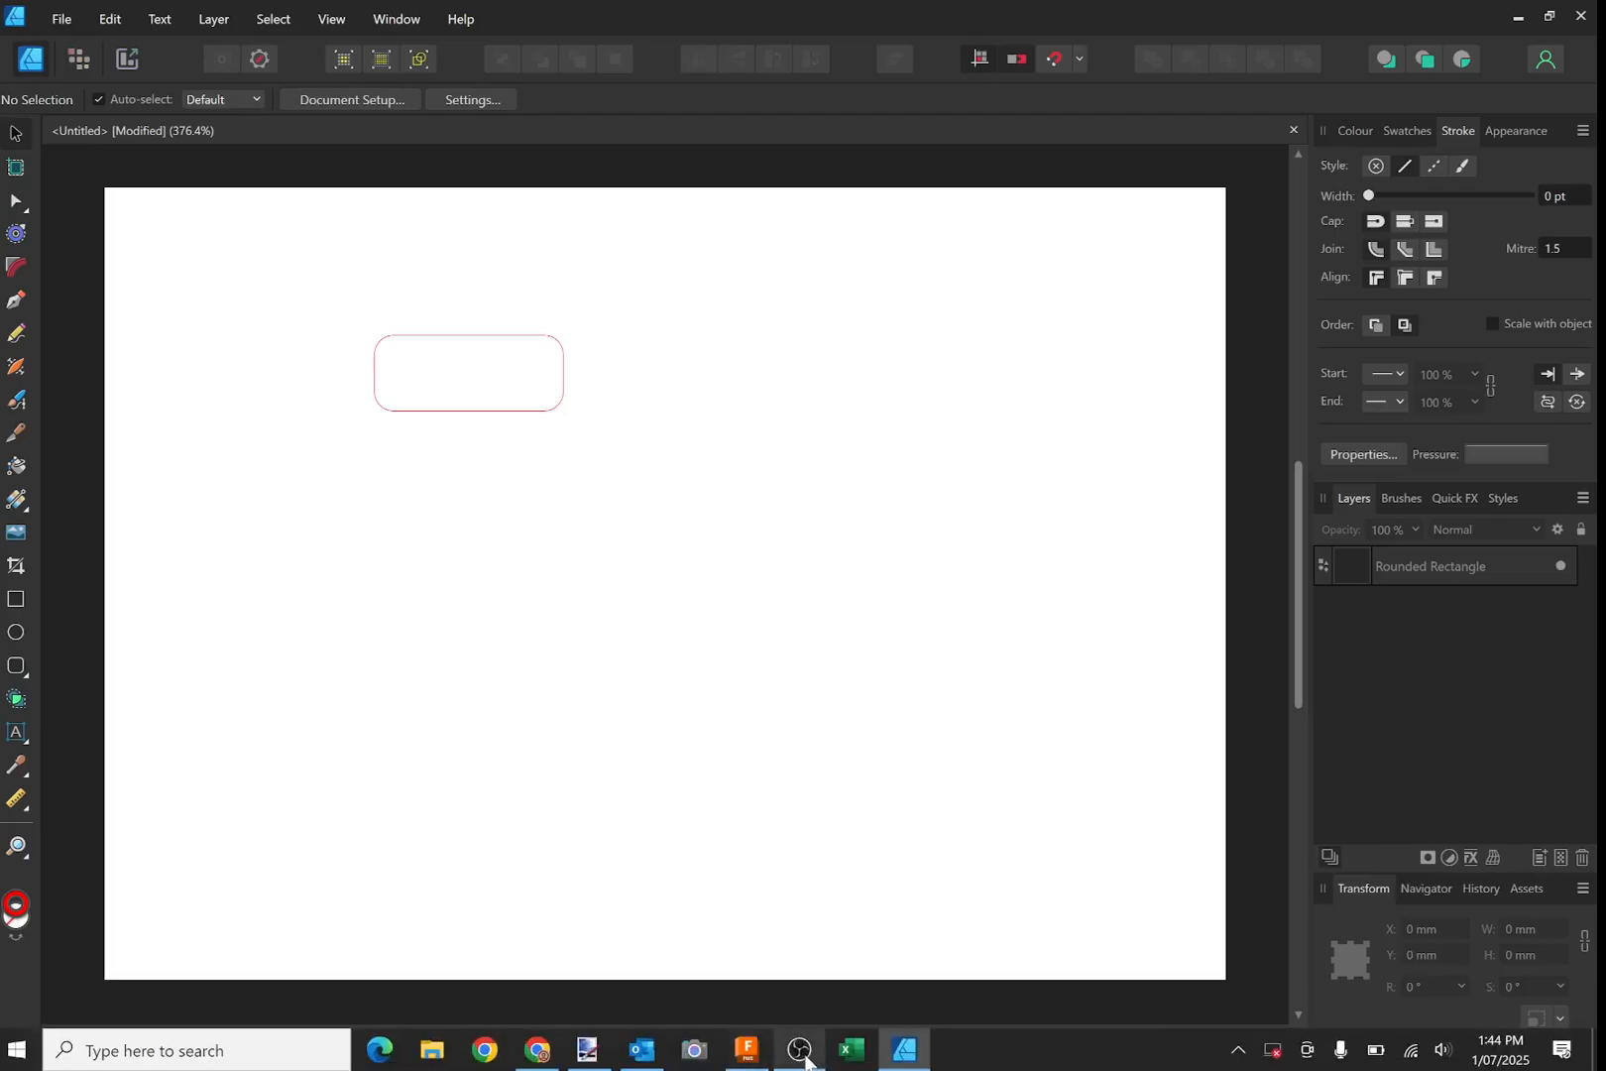
pyautogui.click(803, 1056)
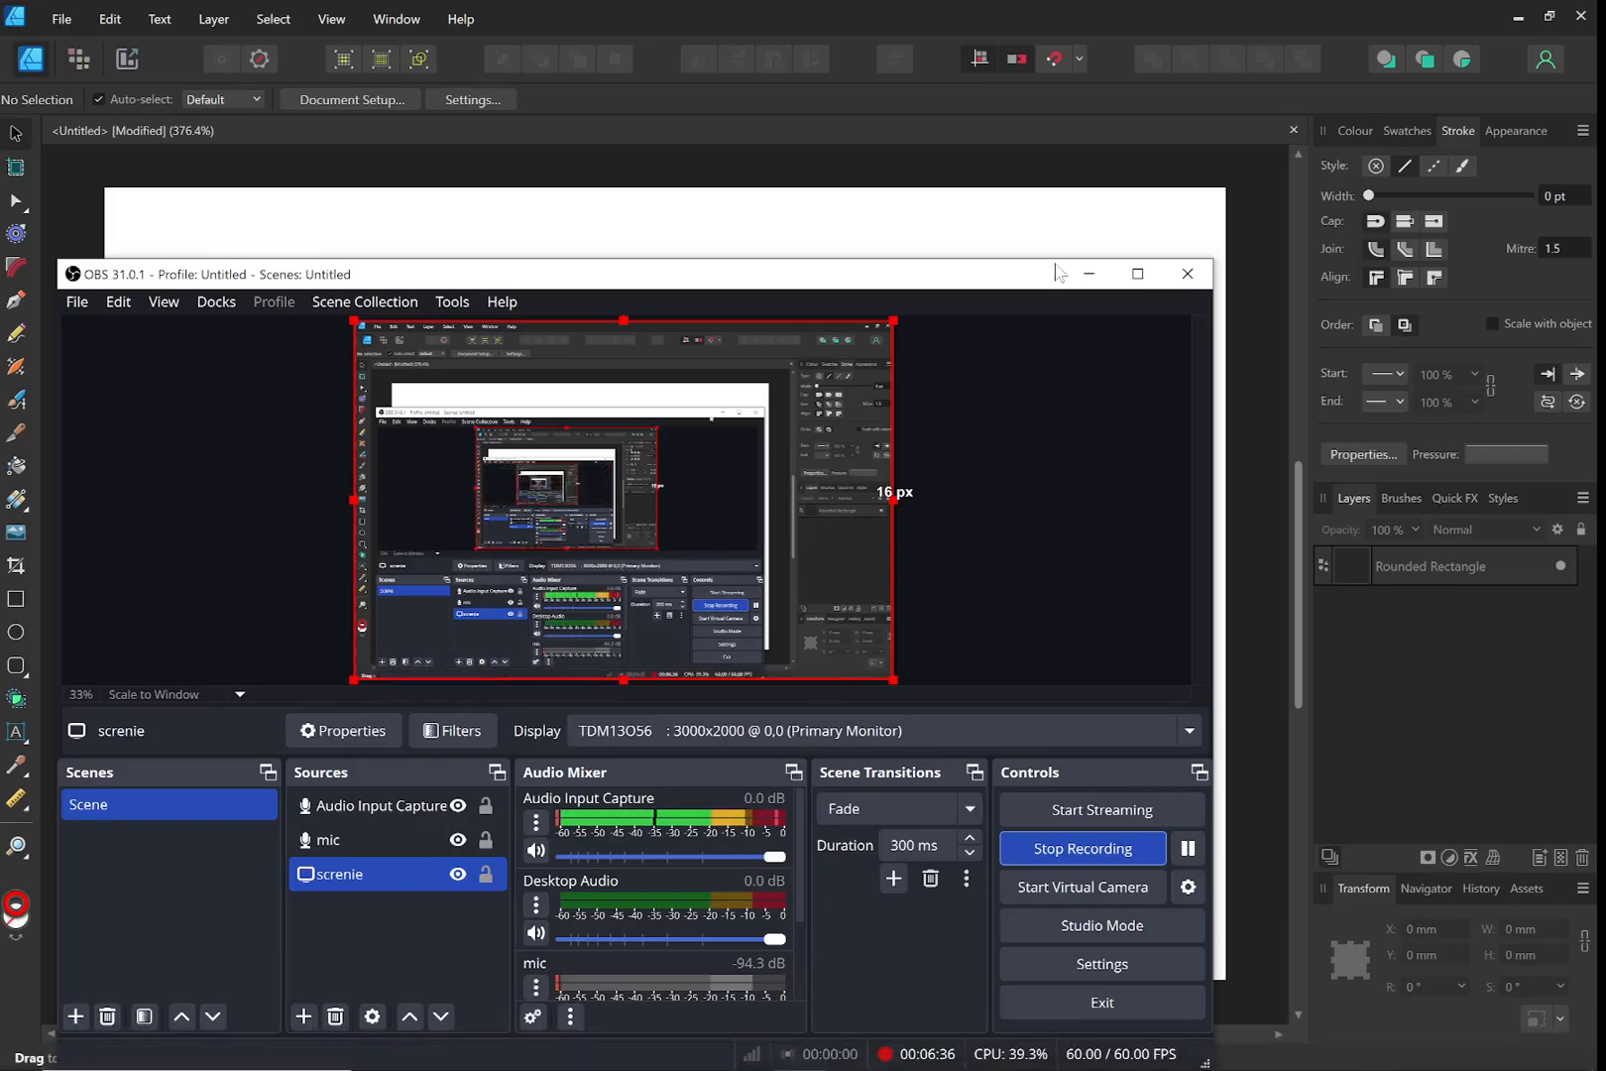
pyautogui.hotkey('alt', 'Tab')
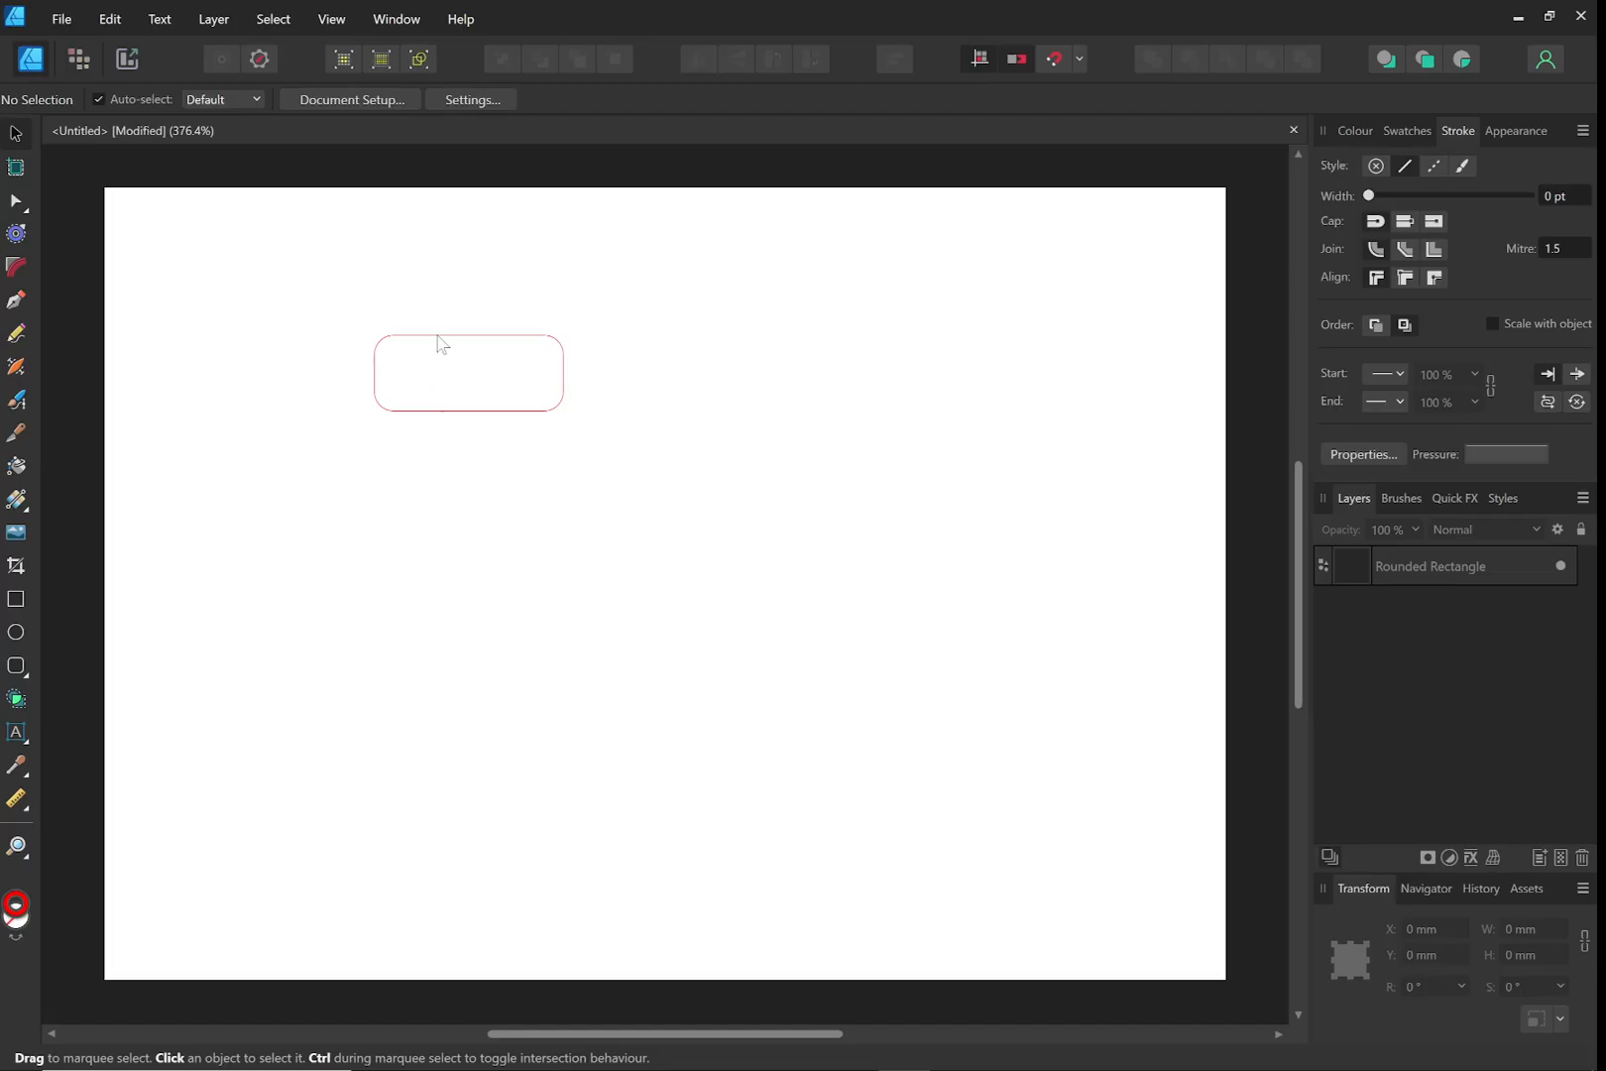
# Move the rounded rectangle slightly down and to the left, to about X 65.7 mm and Y 48.6 mm, and deselect it
pyautogui.moveTo(433, 340); pyautogui.dragTo(416, 379)
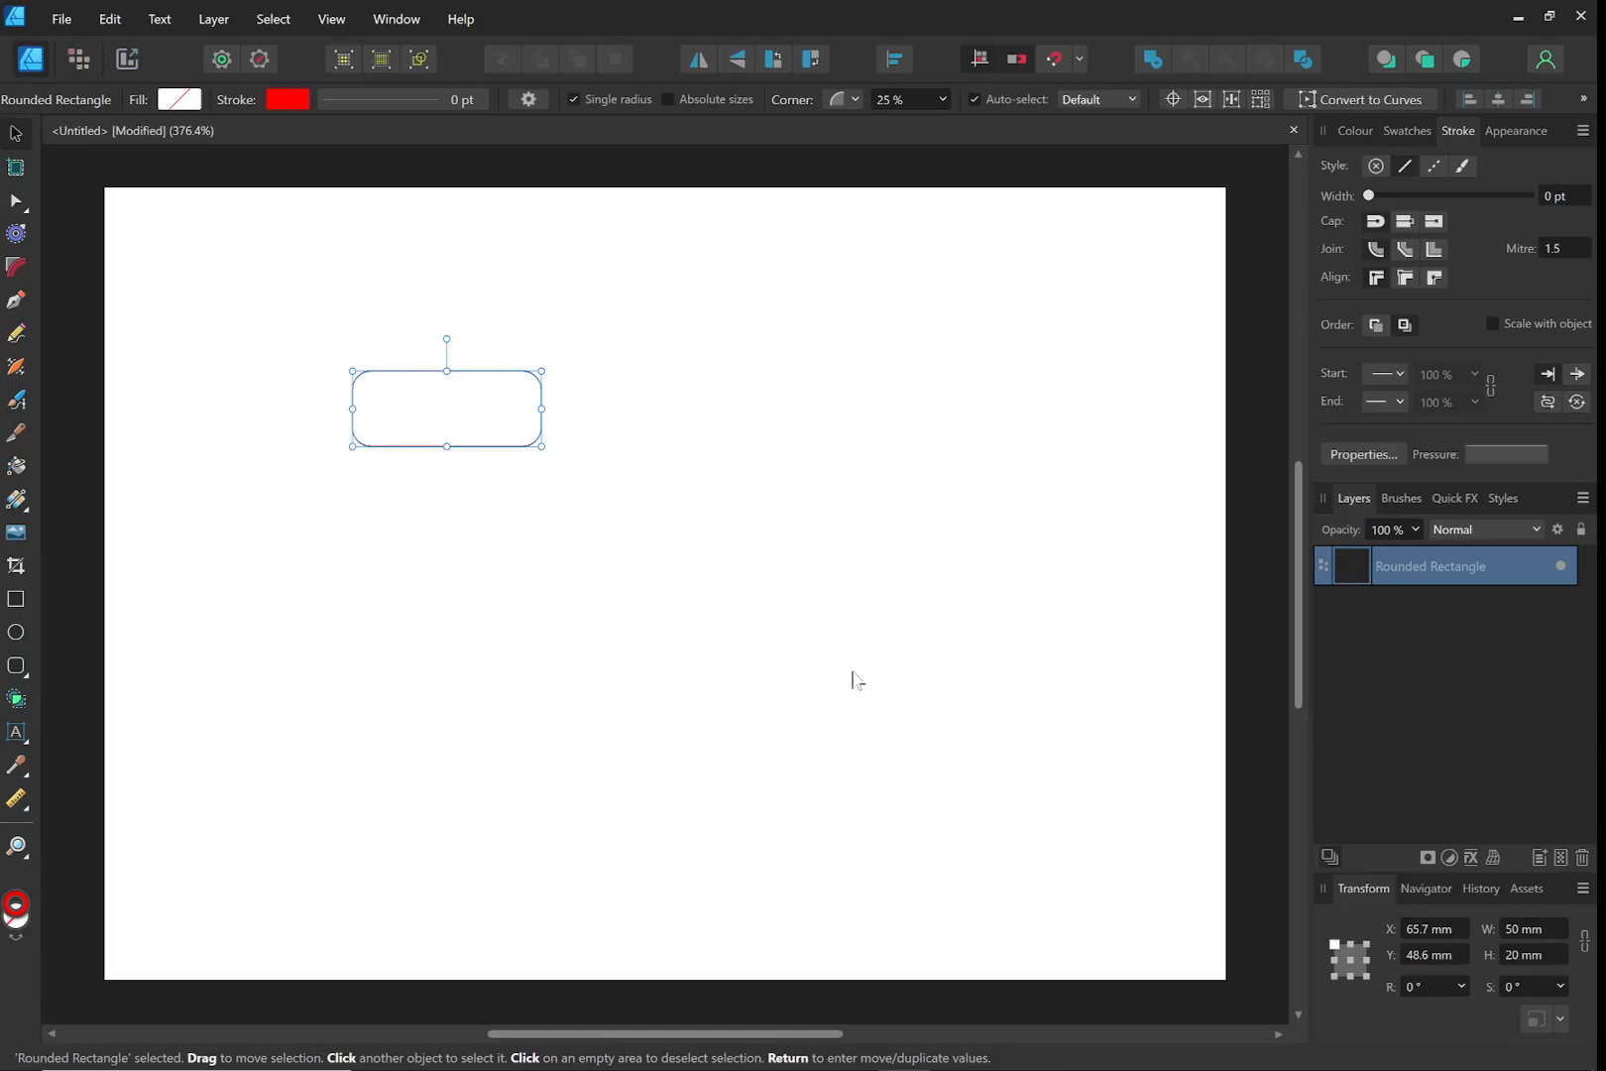
pyautogui.click(631, 551)
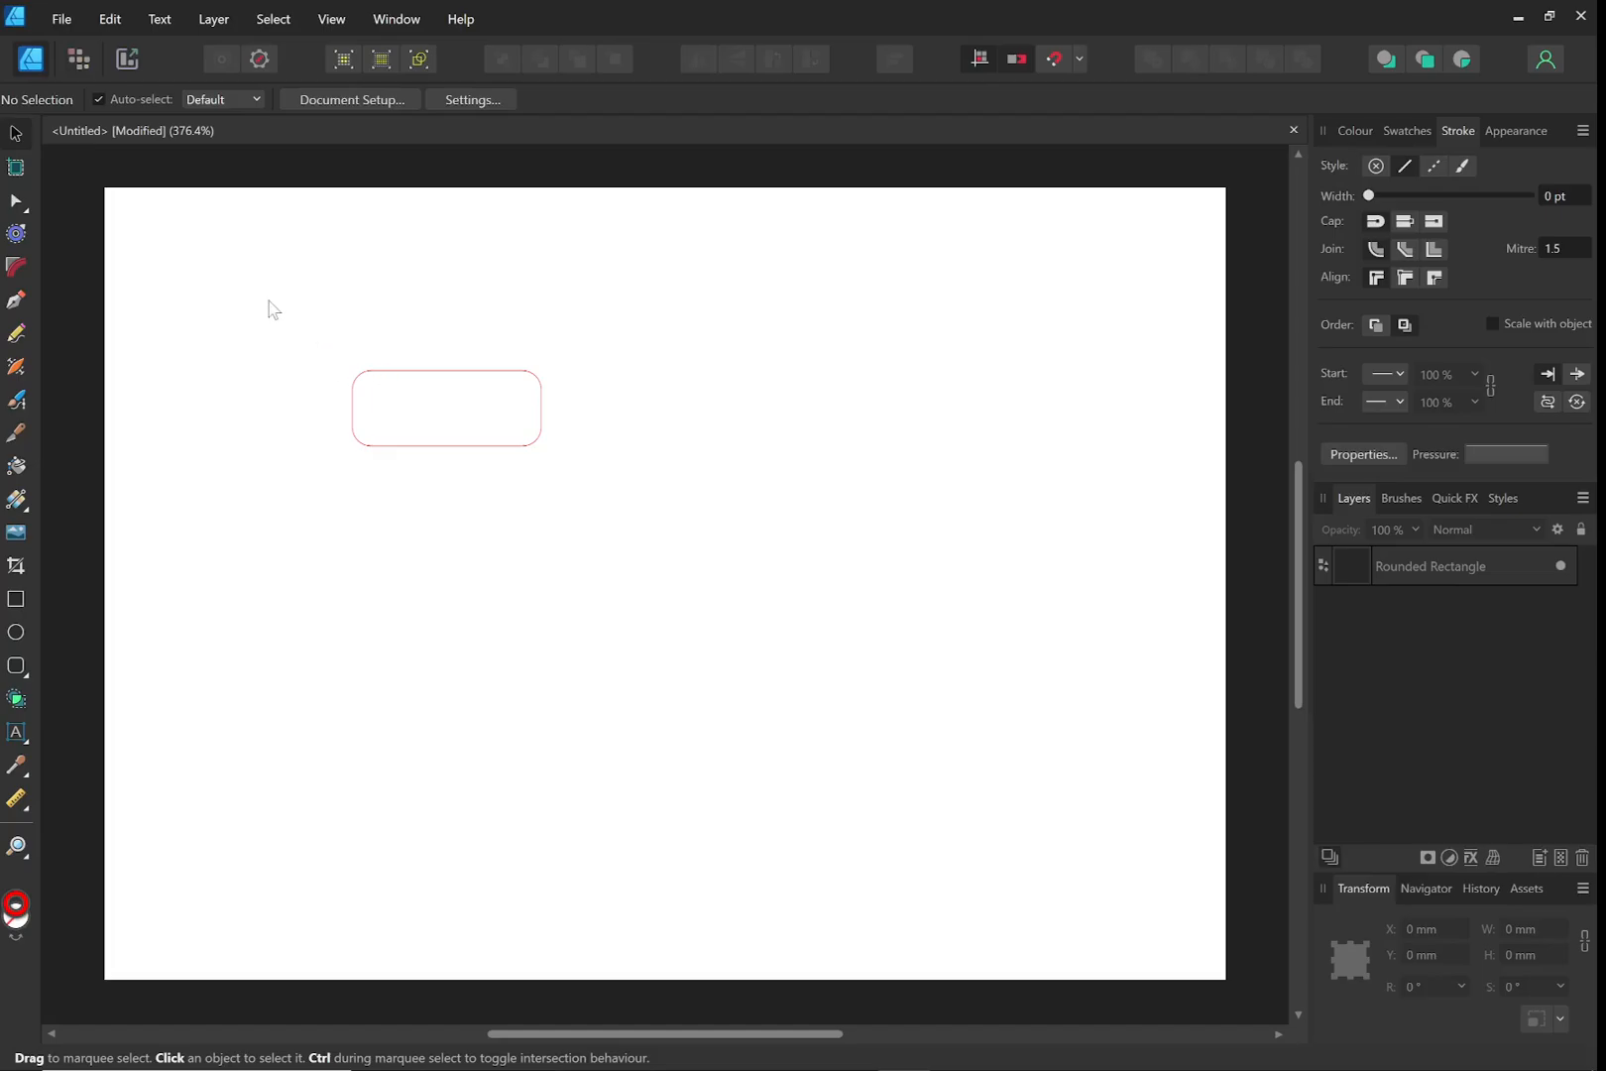
pyautogui.moveTo(266, 299); pyautogui.dragTo(661, 592)
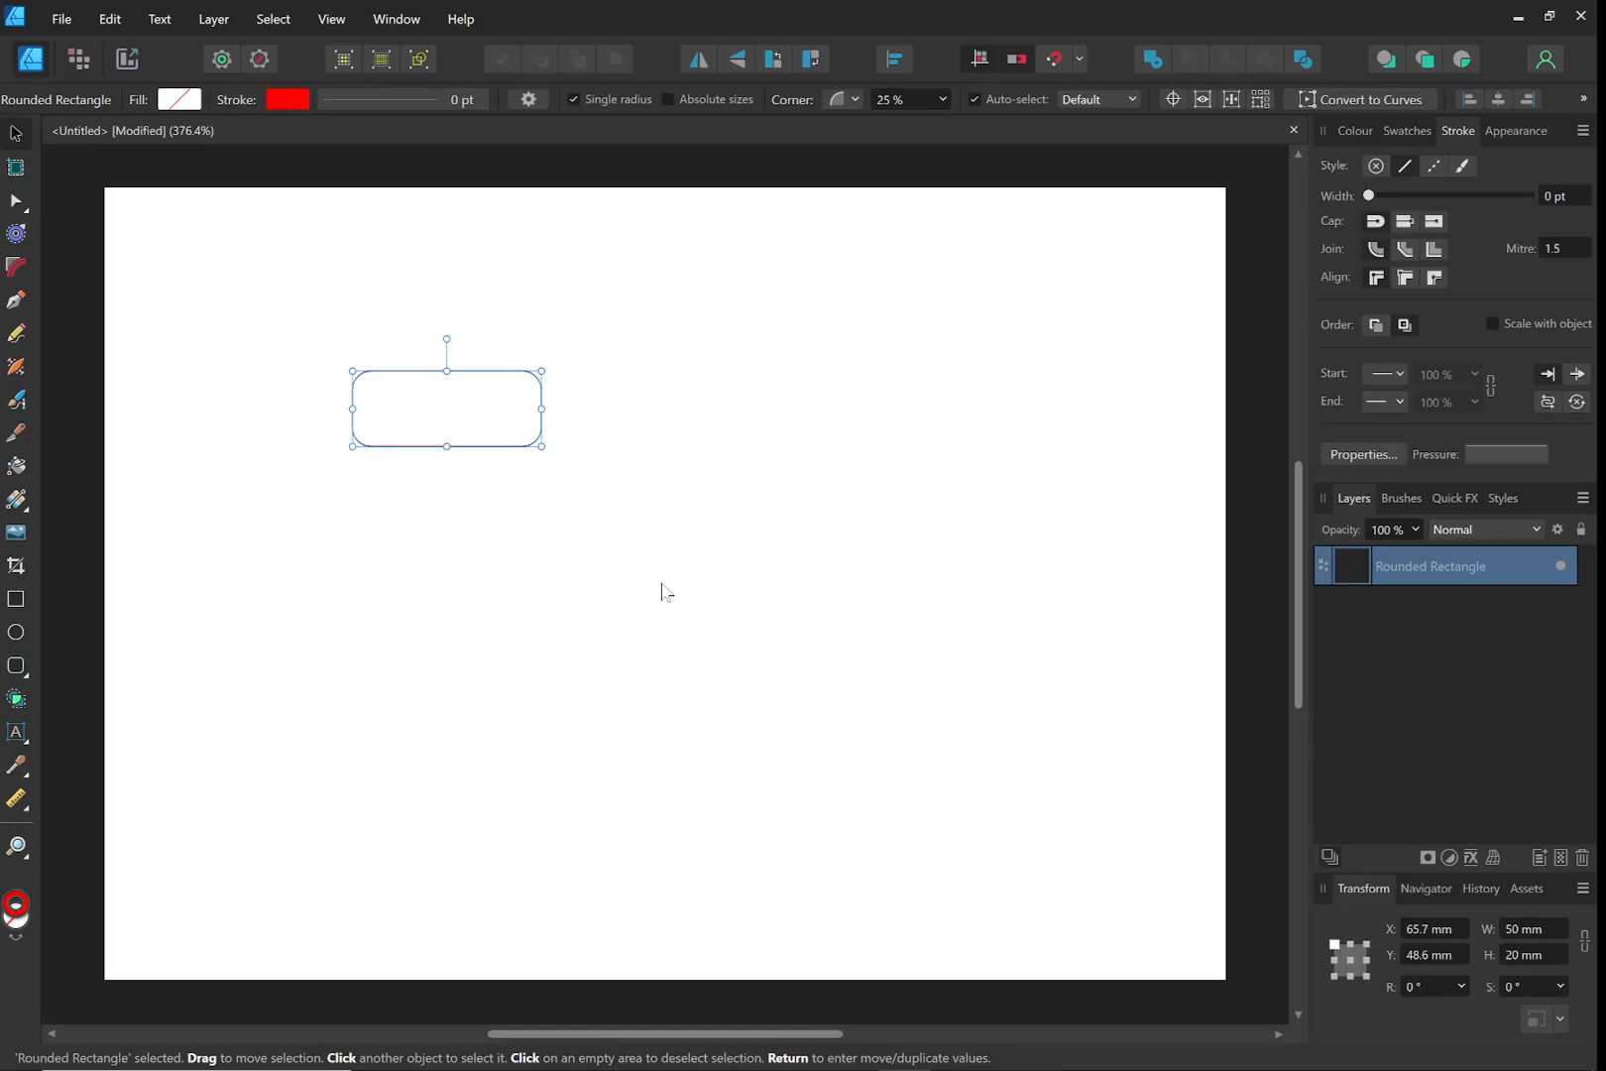
pyautogui.click(663, 520)
# Duplicate the rounded rectangle in place and apply a contour radius of -1 mm to the copy
pyautogui.moveTo(228, 243); pyautogui.dragTo(659, 587)
pyautogui.hotkey('ctrl', 'j')
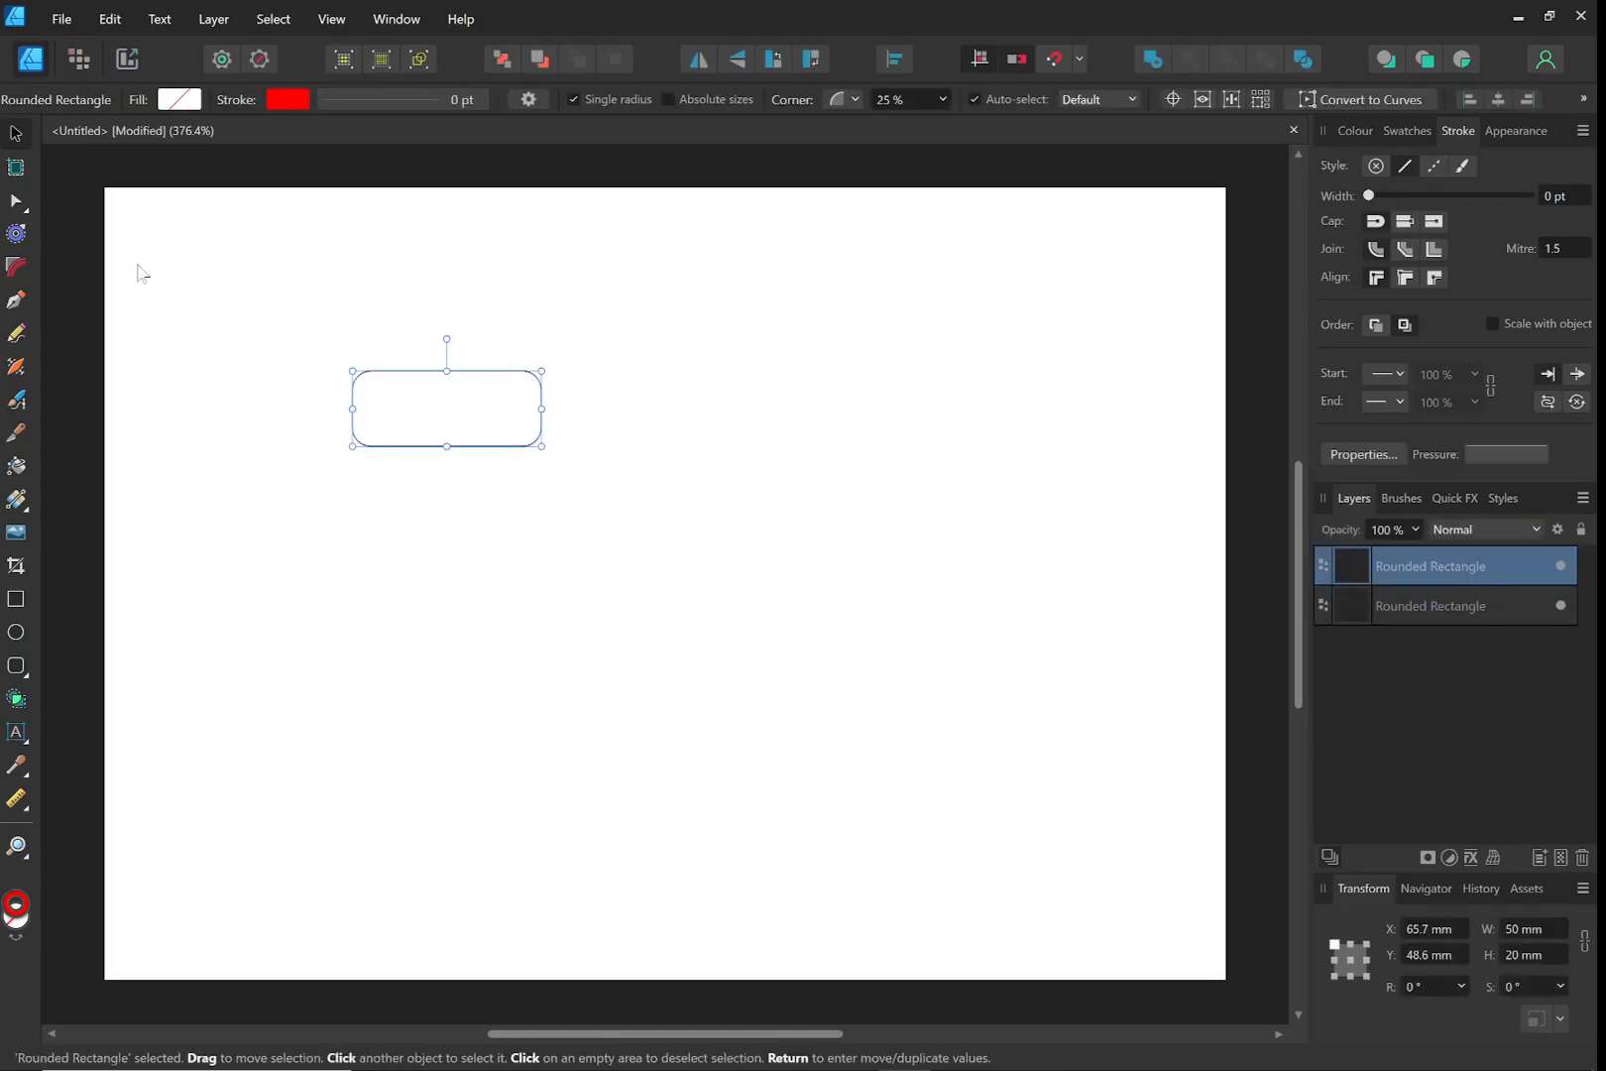
pyautogui.click(15, 235)
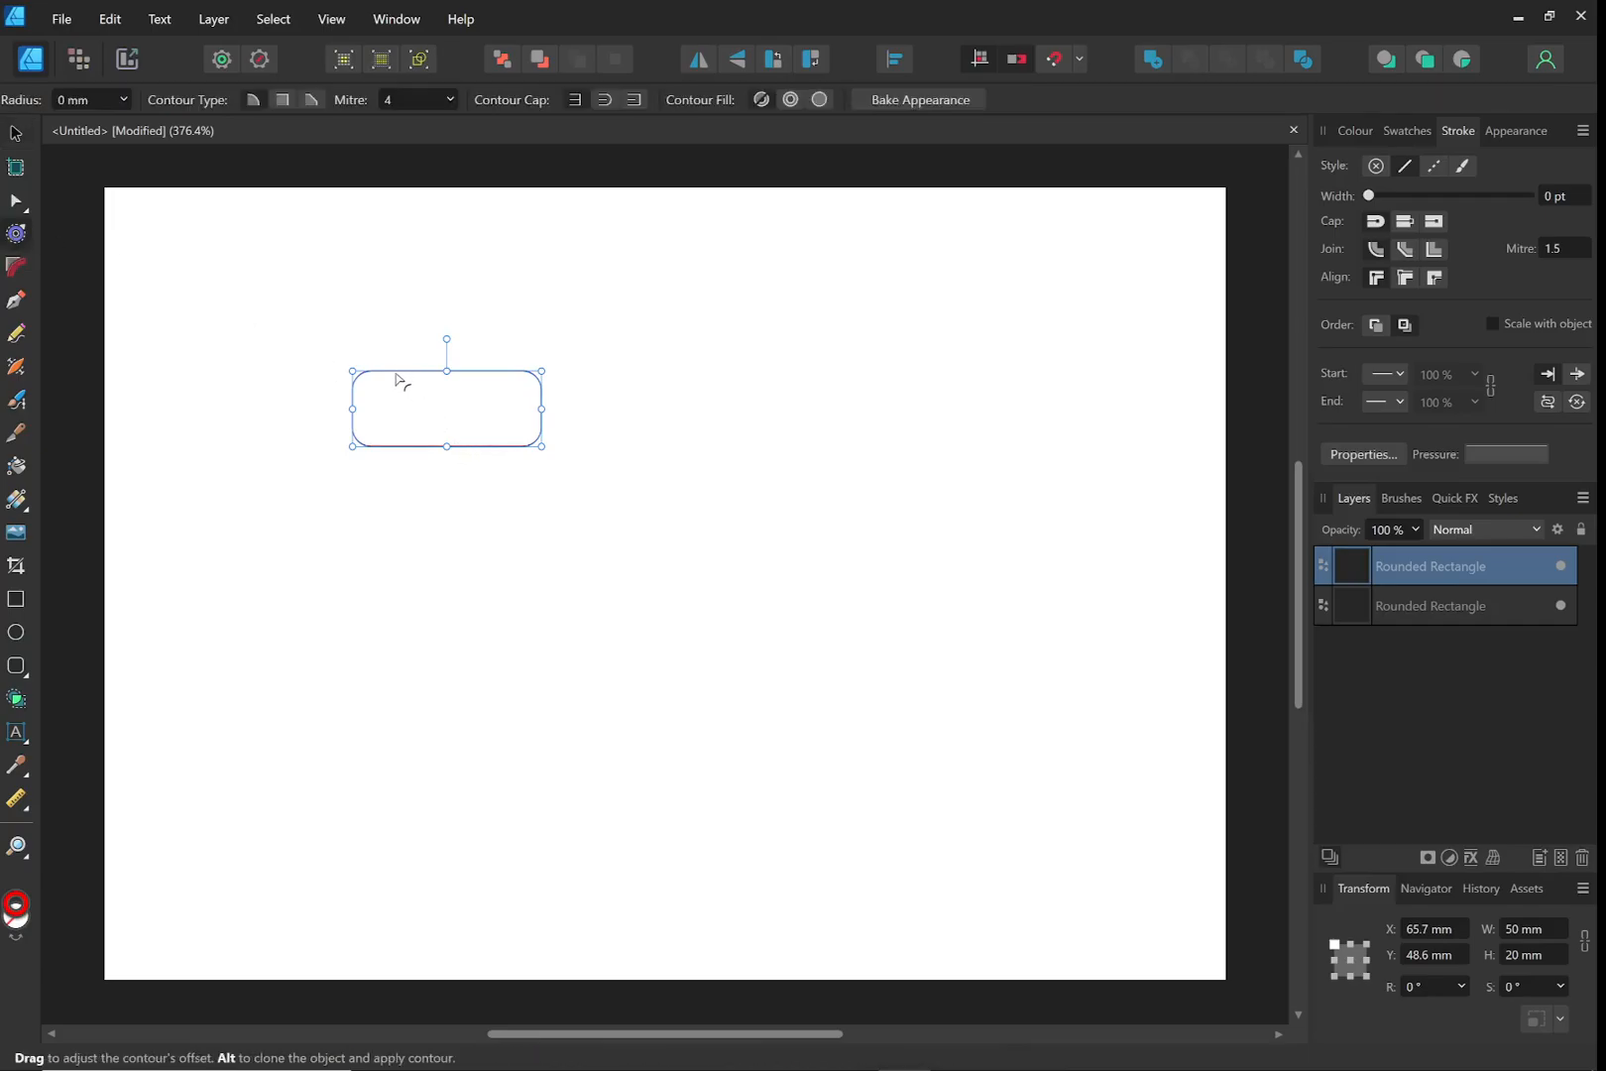
pyautogui.moveTo(397, 379); pyautogui.dragTo(422, 410)
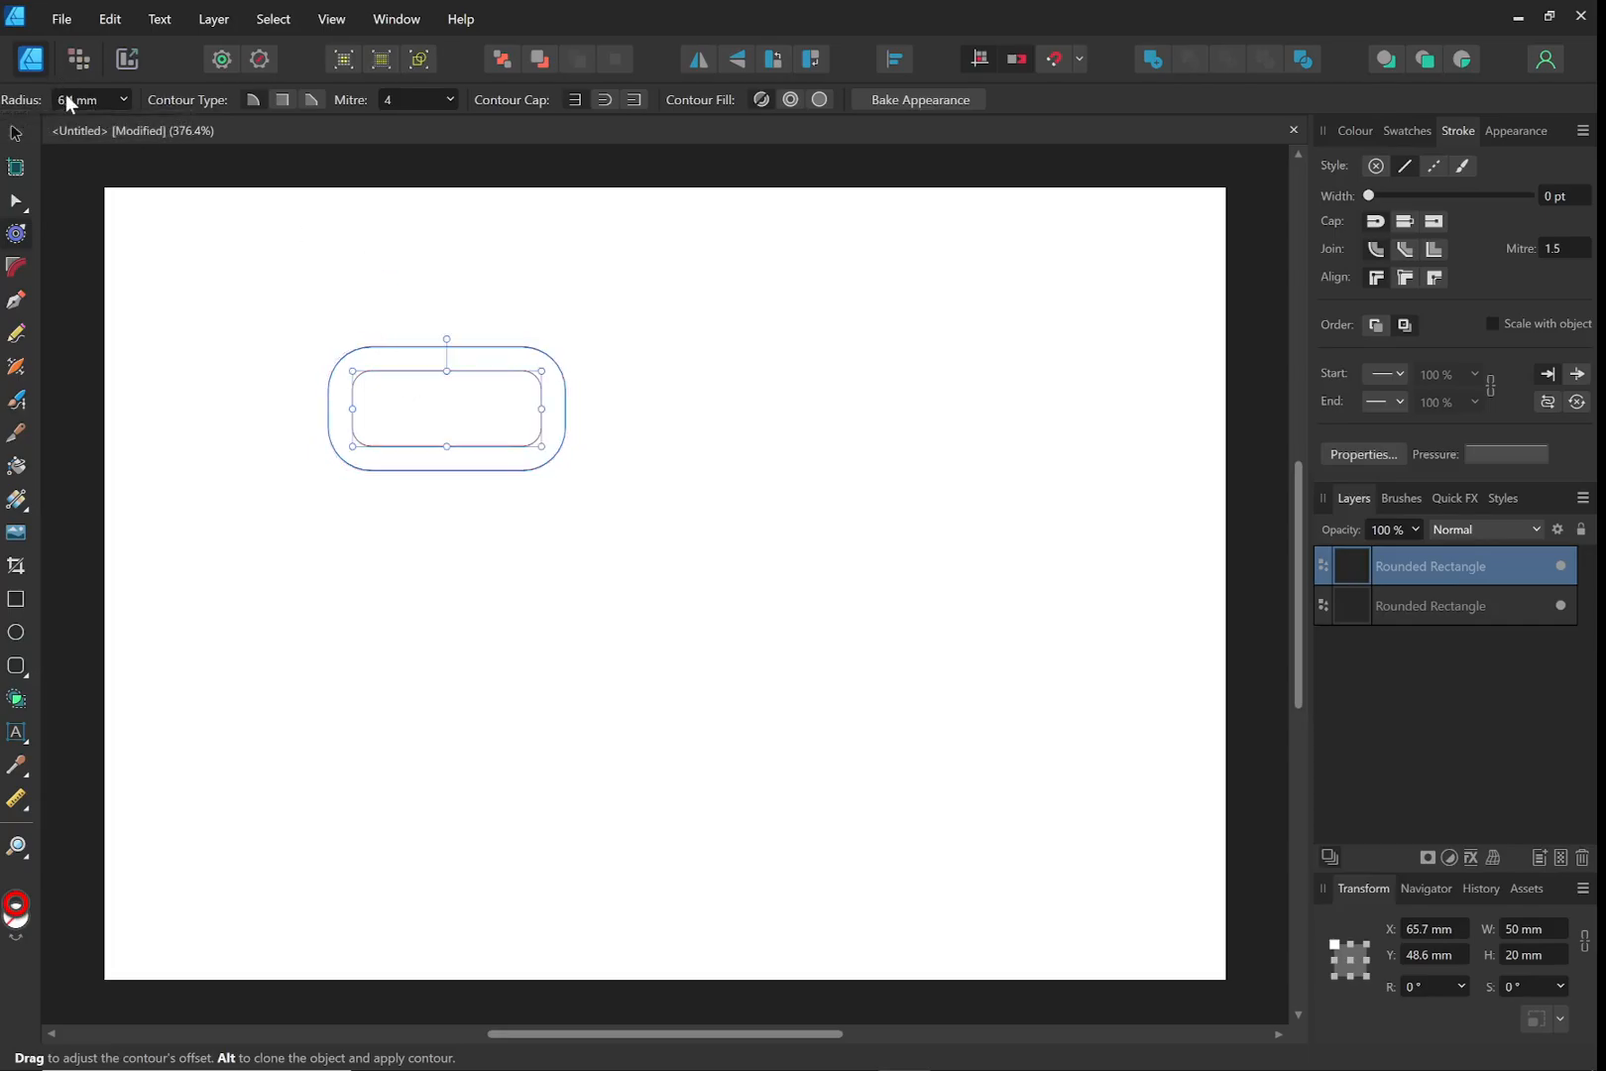
pyautogui.write('-1')
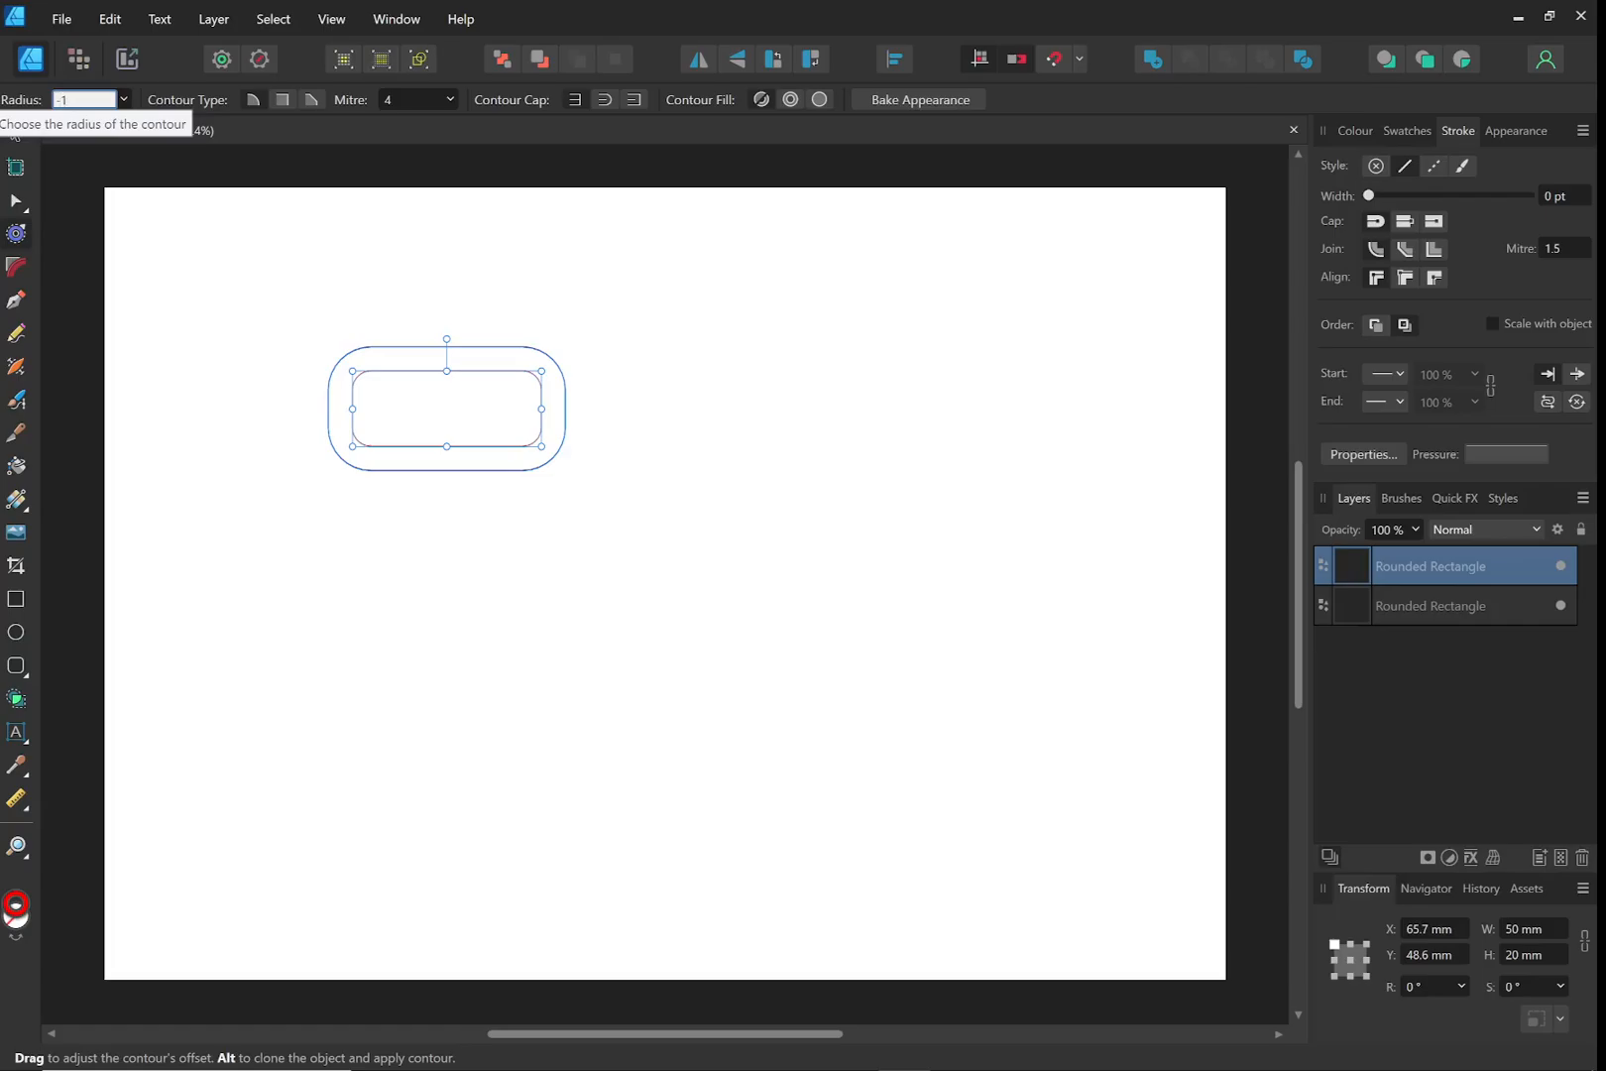
pyautogui.press('Return')
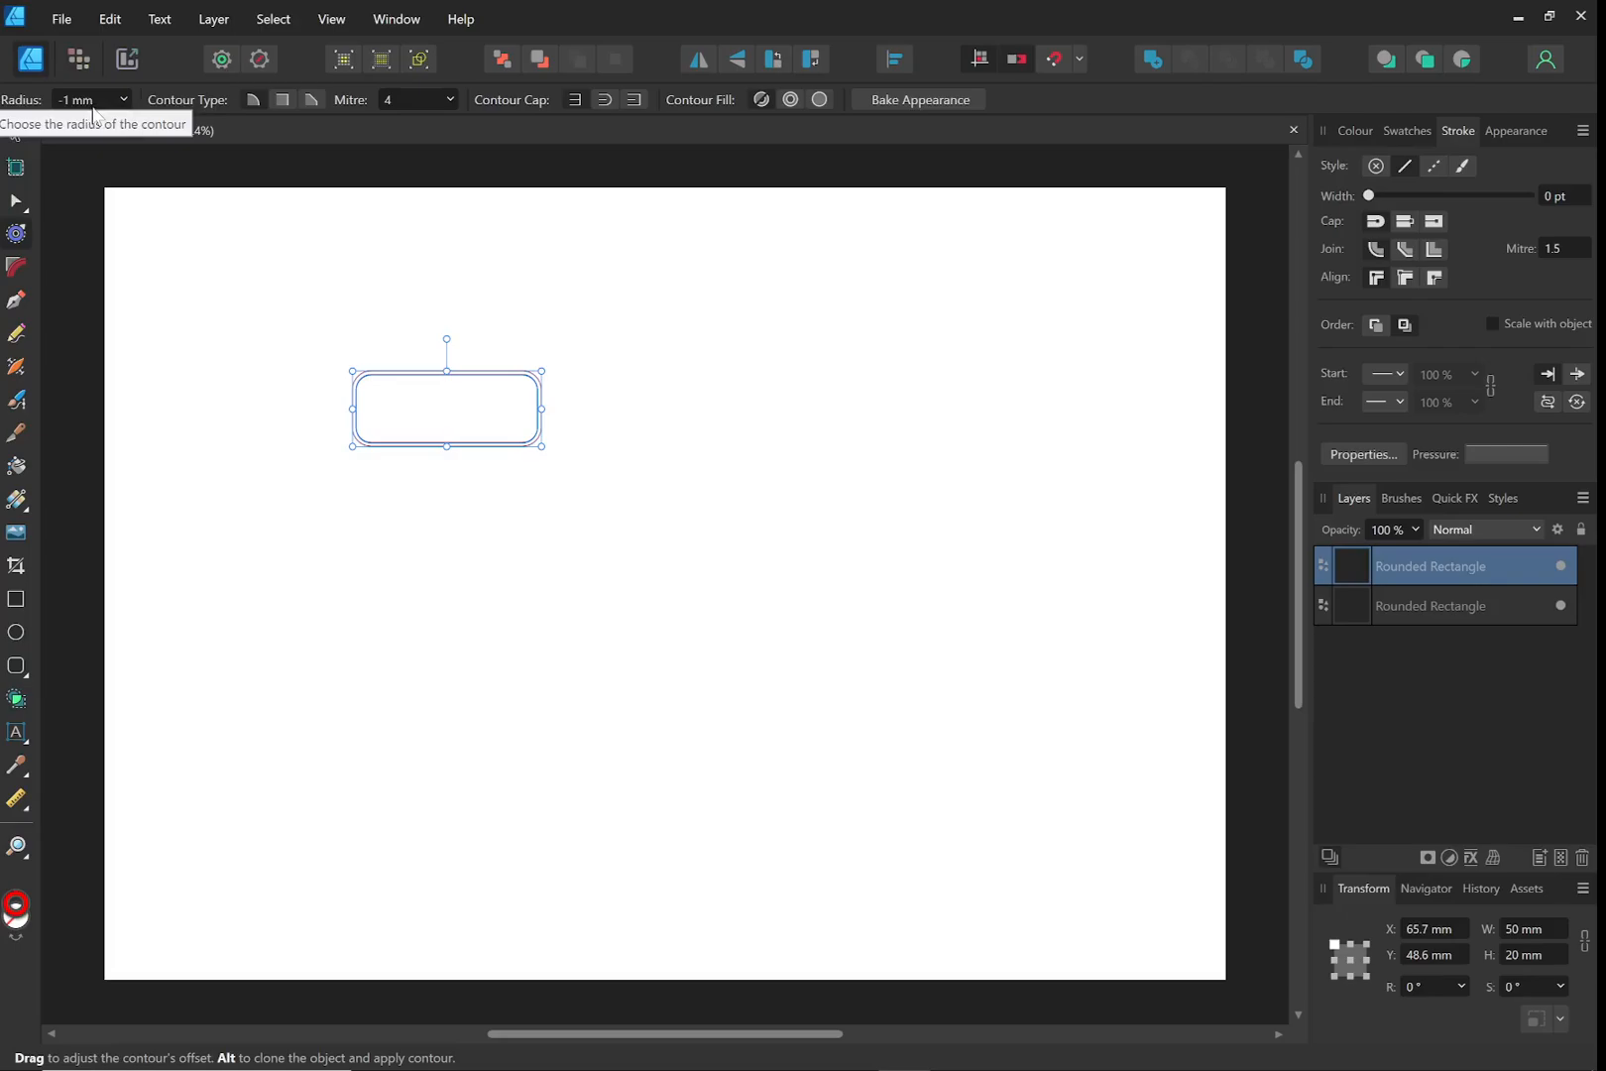
pyautogui.click(493, 572)
# Examine the spacing between the inner and outer rounded outlines up close, selecting and deselecting the inner one
pyautogui.scroll(4, 517, 455)
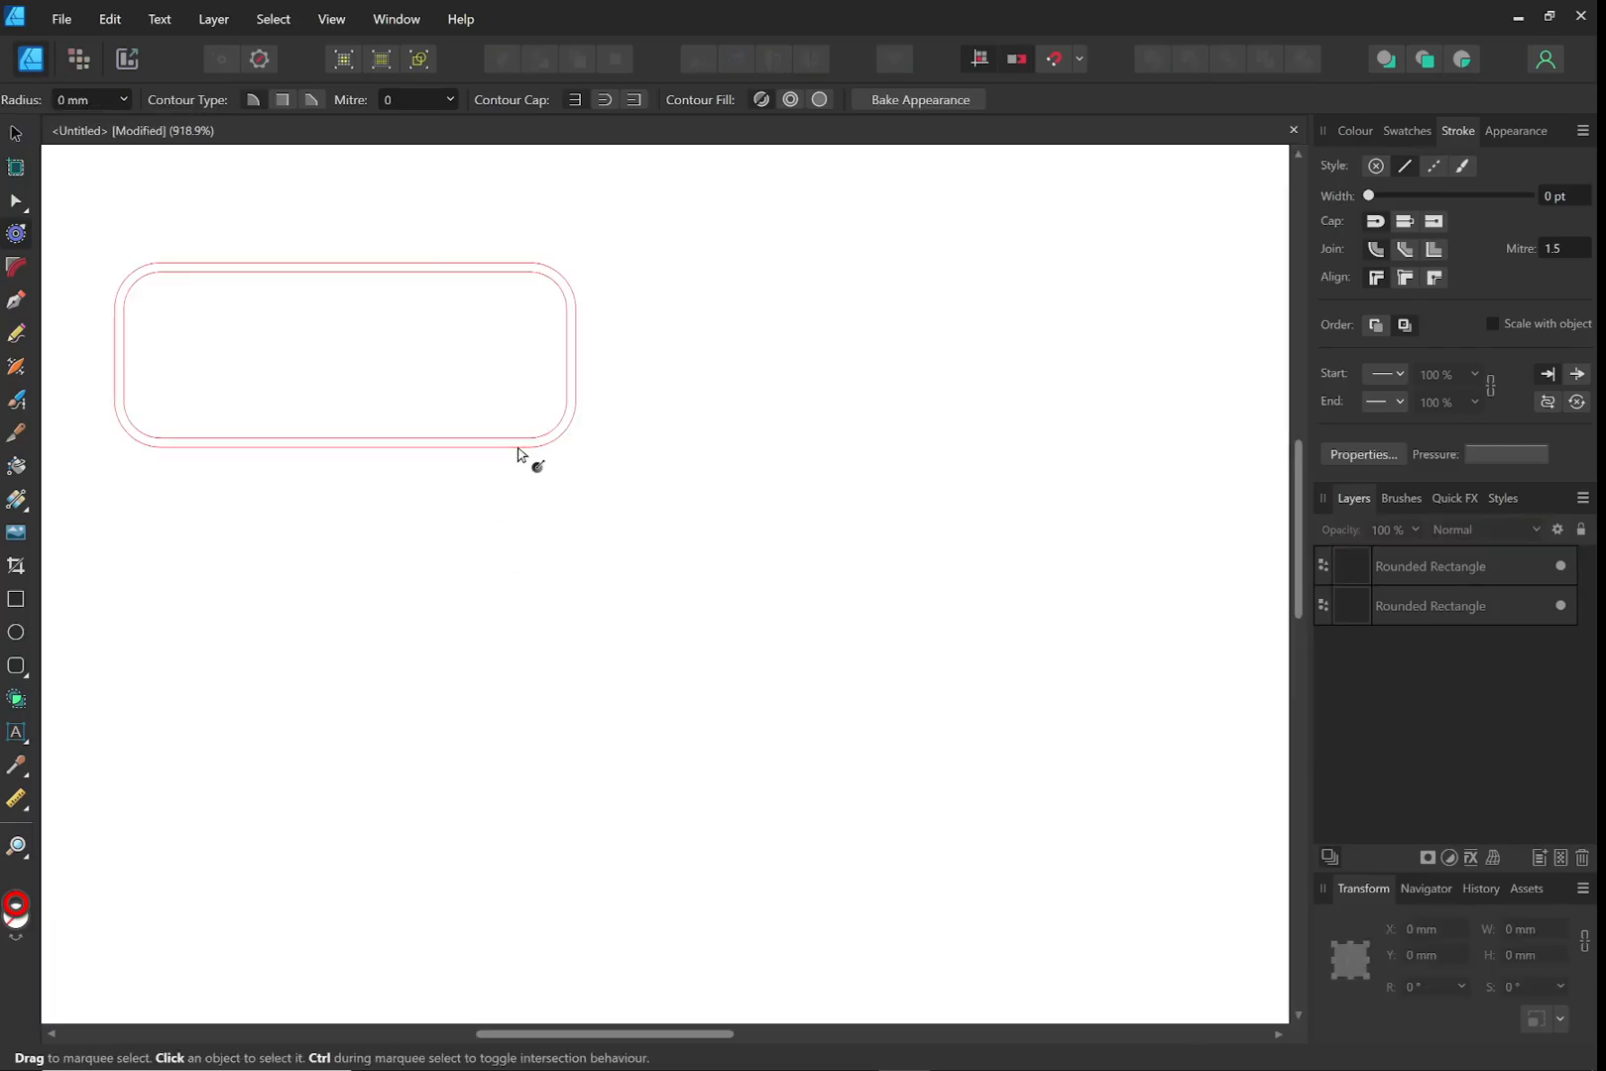
pyautogui.scroll(2, 537, 308)
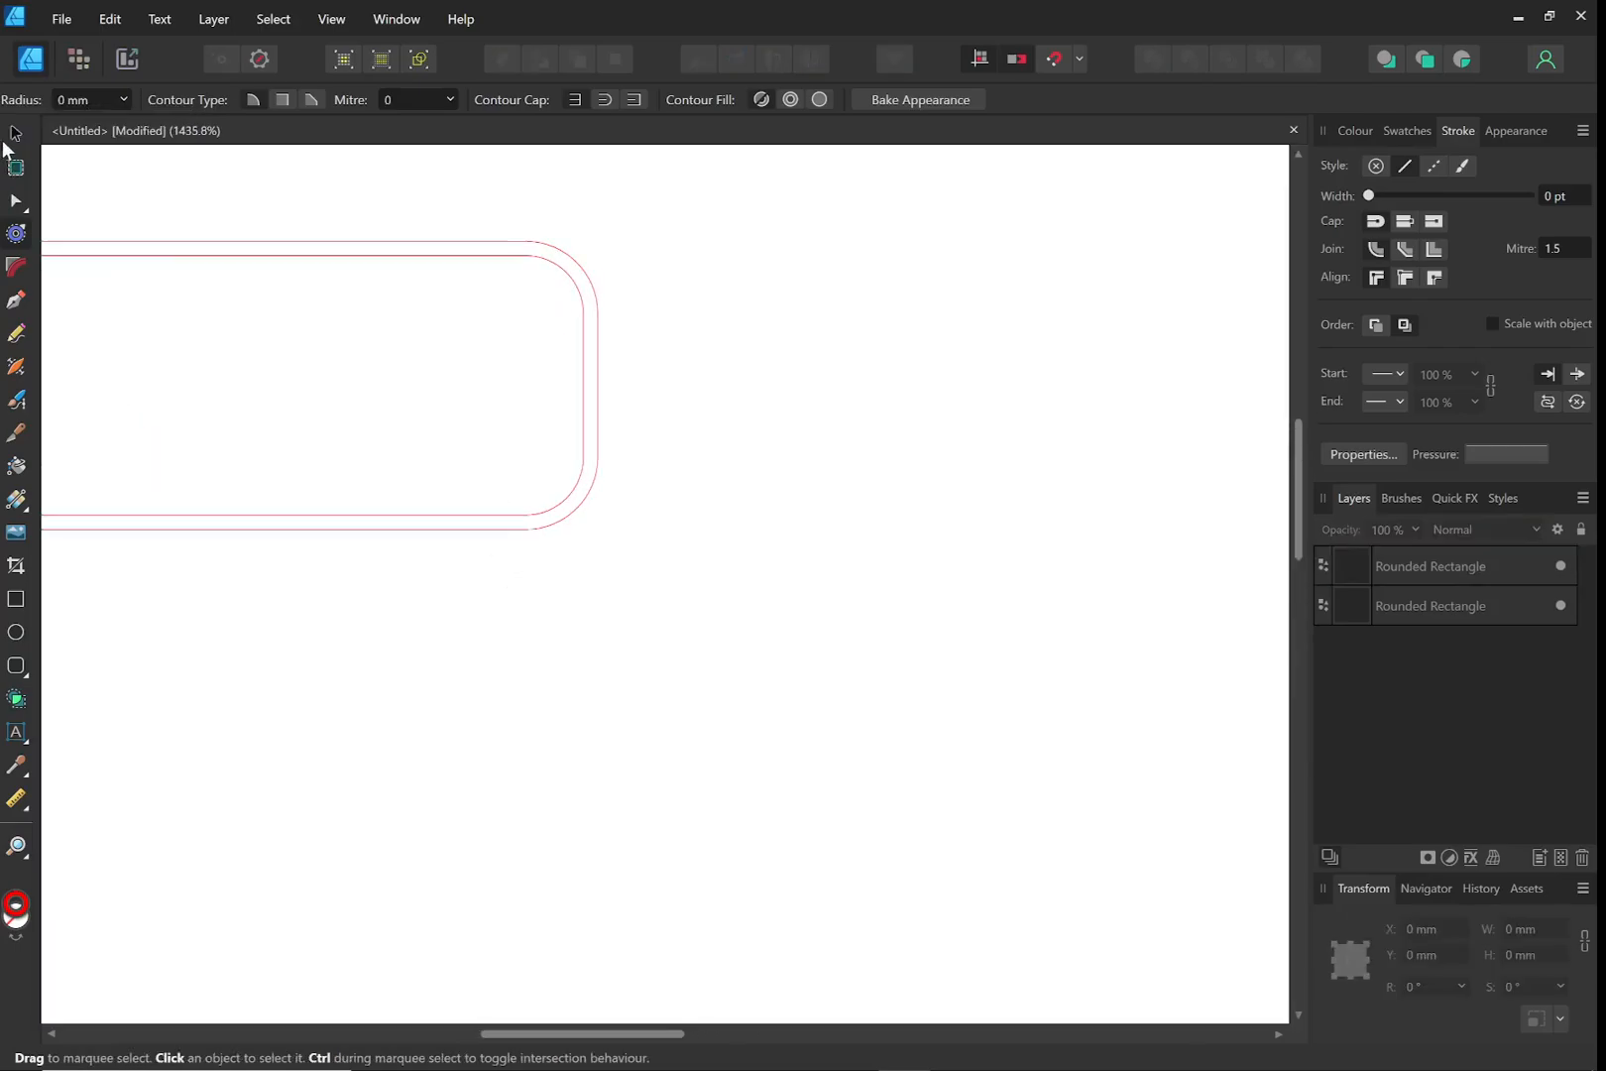
pyautogui.click(16, 134)
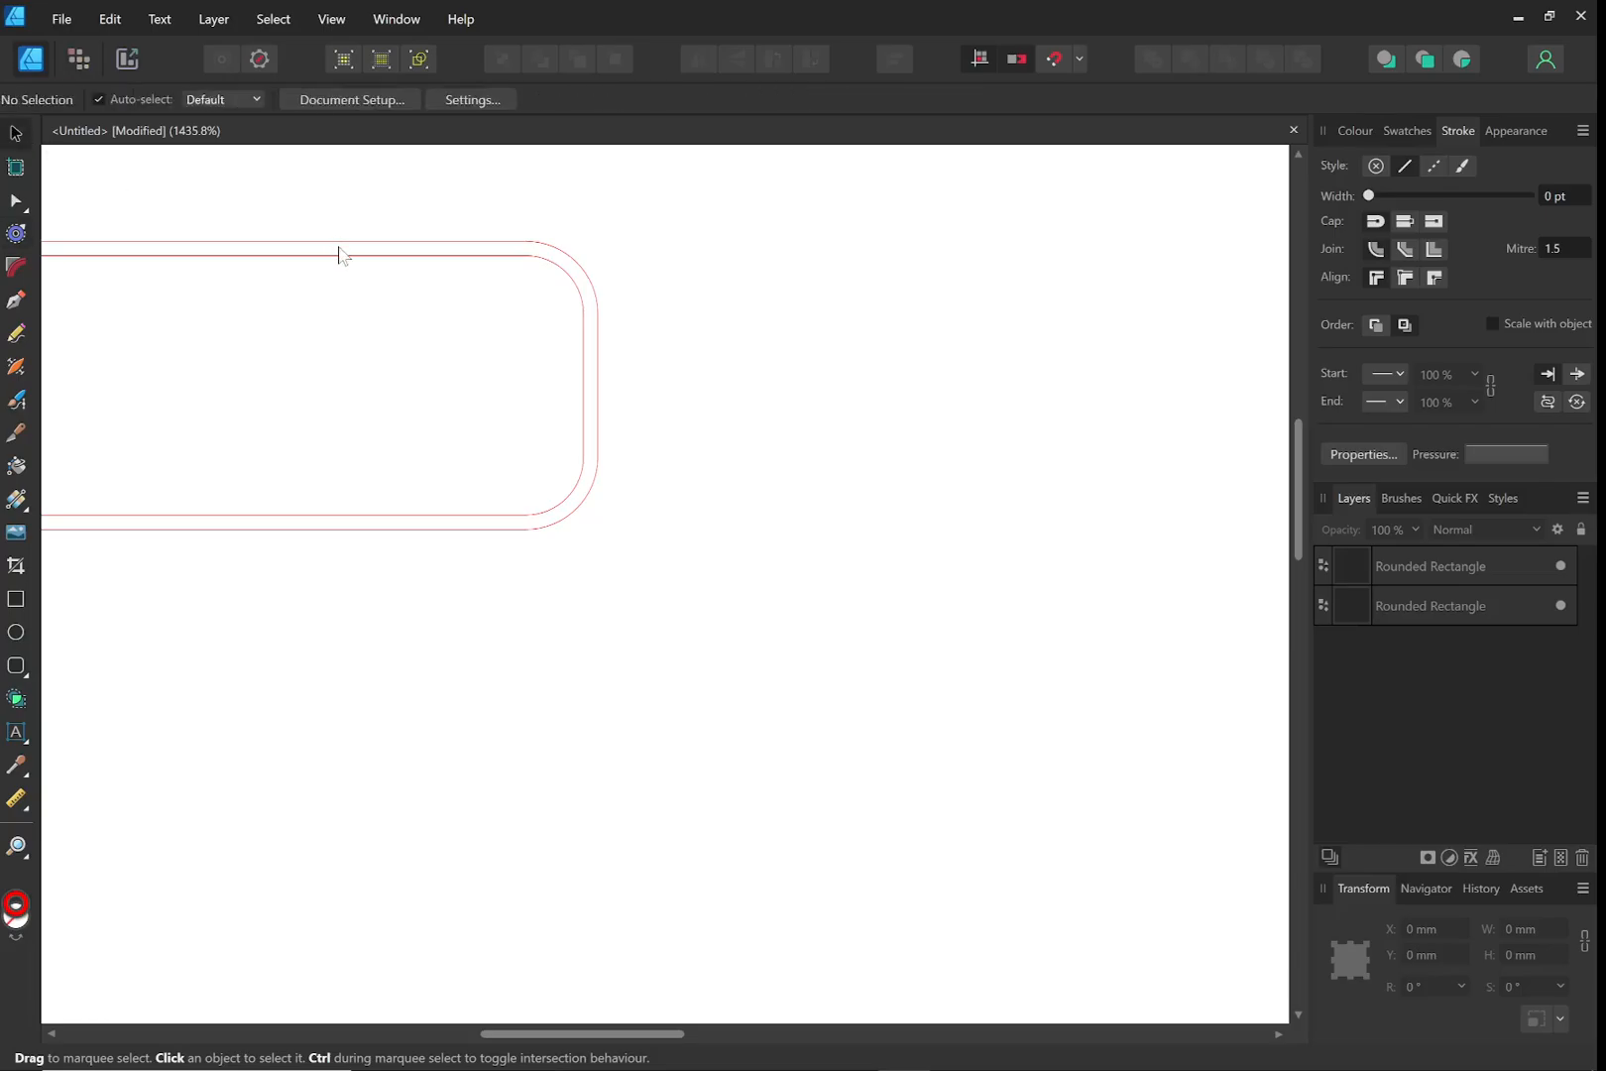
pyautogui.moveTo(339, 254); pyautogui.dragTo(408, 337)
pyautogui.click(846, 373)
pyautogui.scroll(-2, 844, 373)
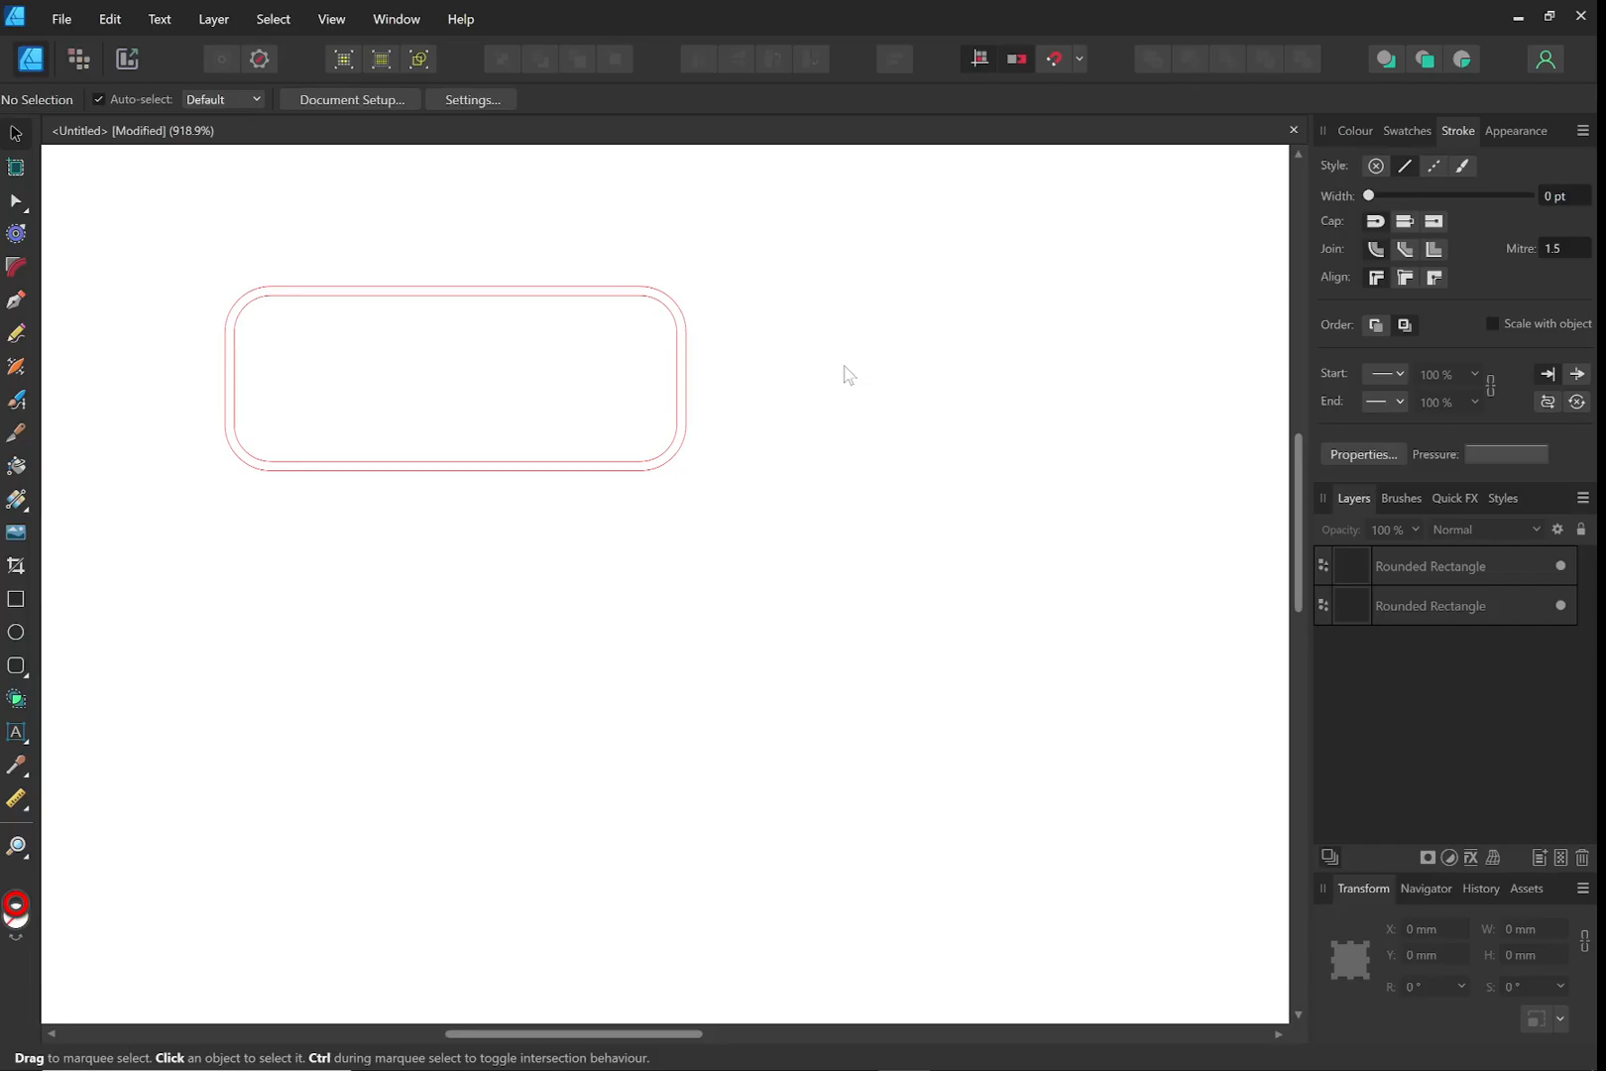
pyautogui.click(537, 298)
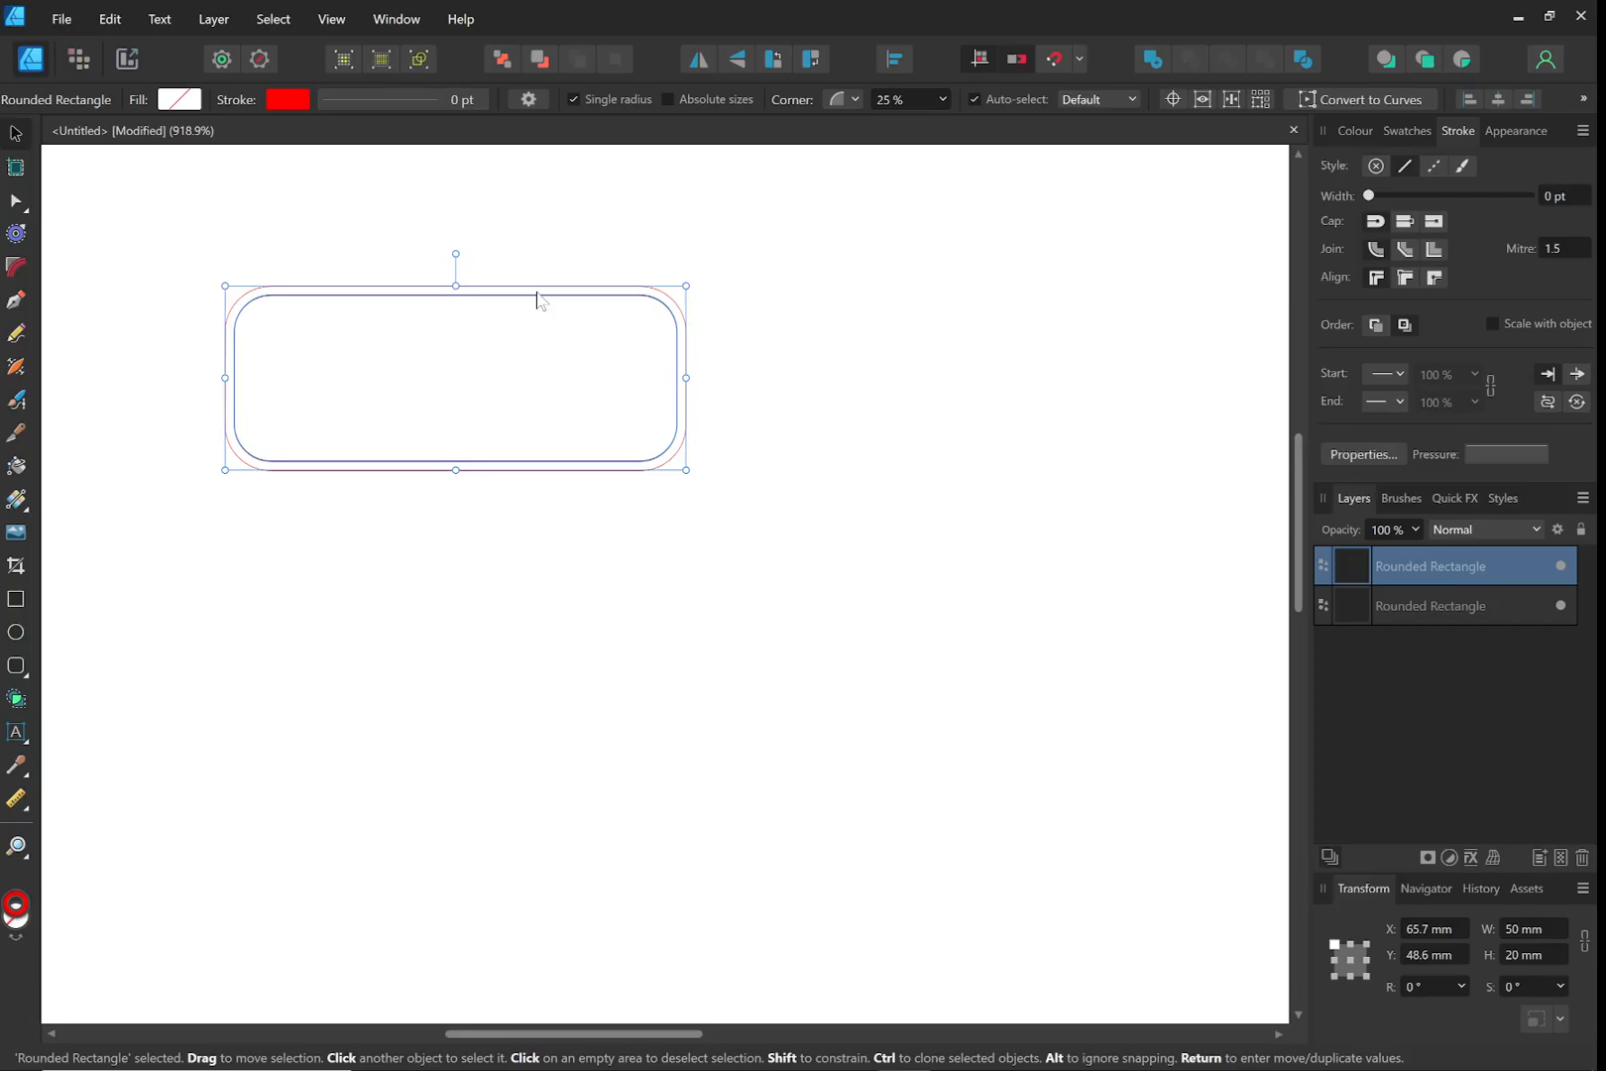
pyautogui.click(814, 301)
pyautogui.scroll(5, 654, 287)
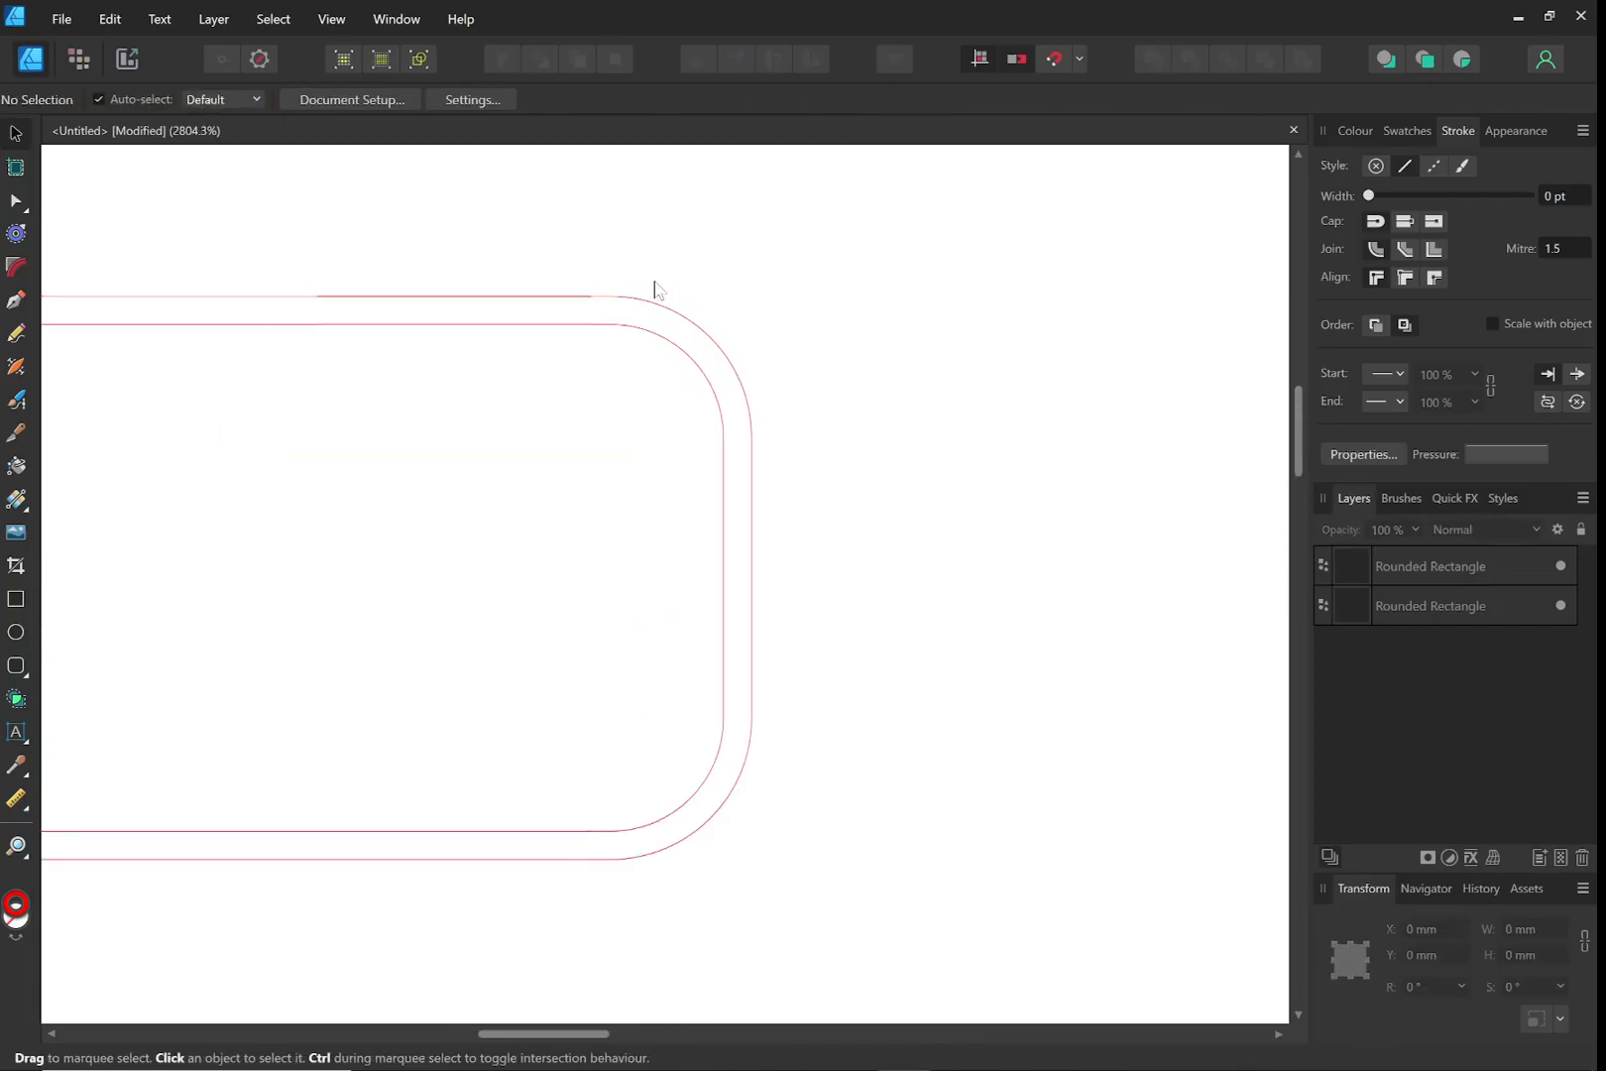
# Set the inner rounded rectangle's stroke colour to pure blue, RGB 0, 0, 255, and deselect it
pyautogui.click(626, 335)
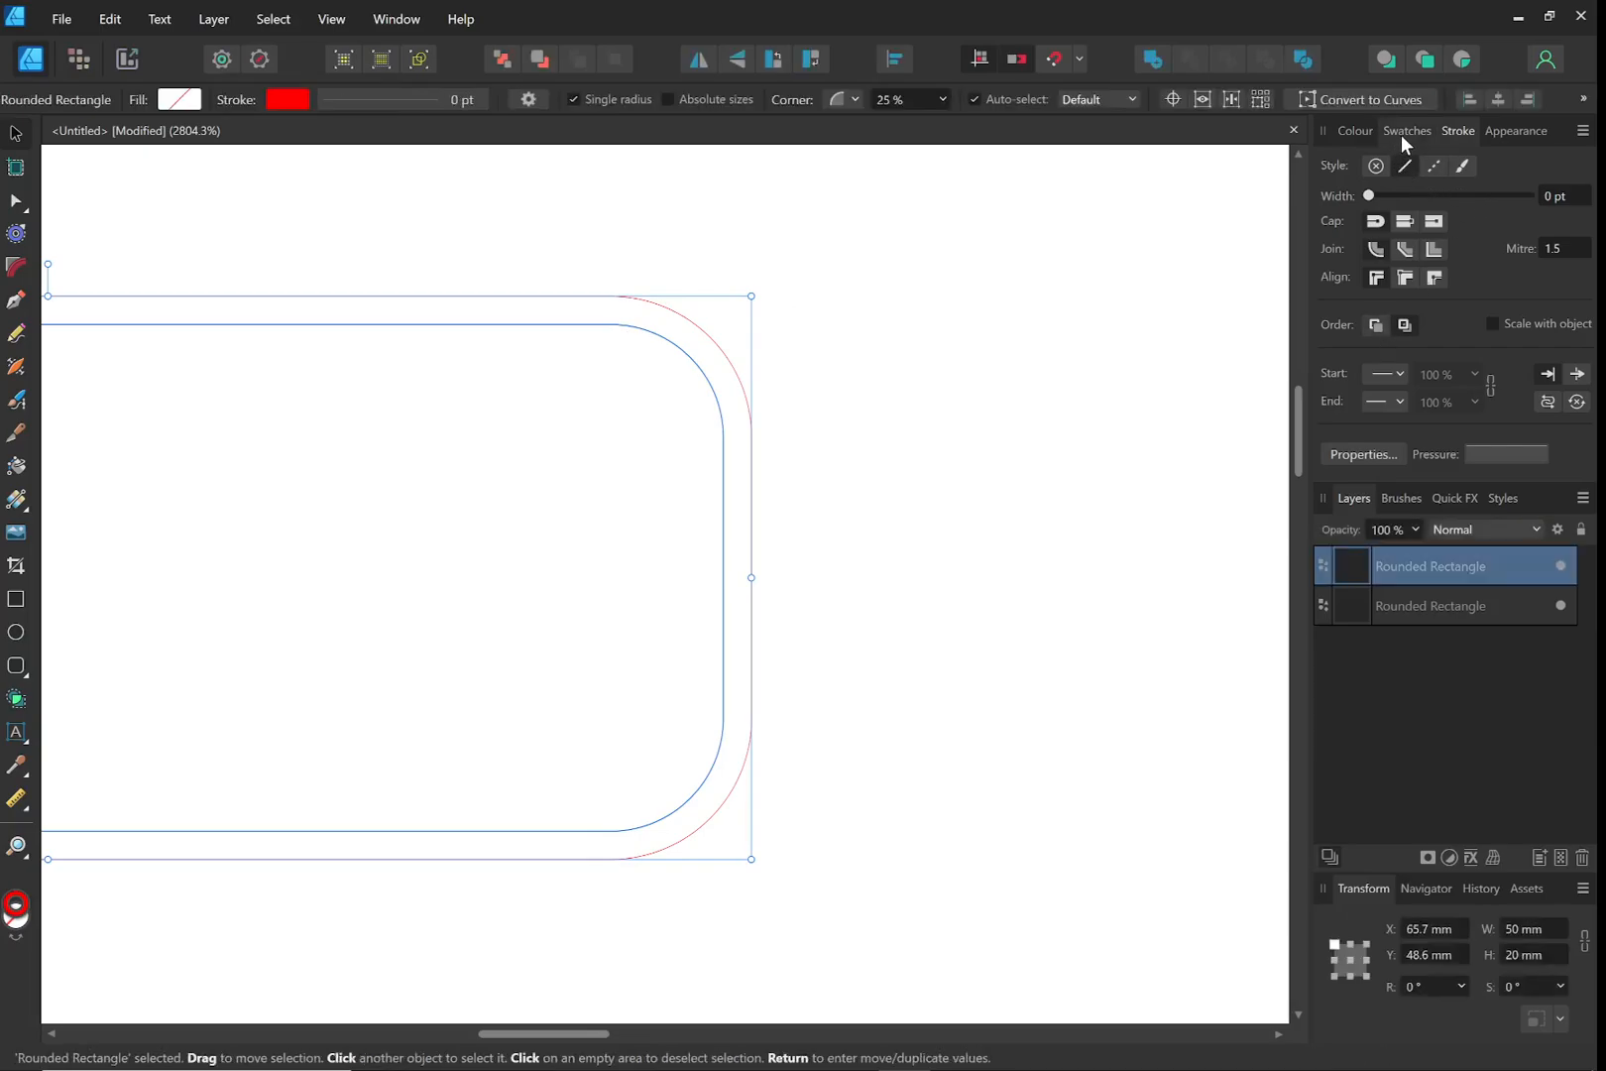
pyautogui.click(1355, 131)
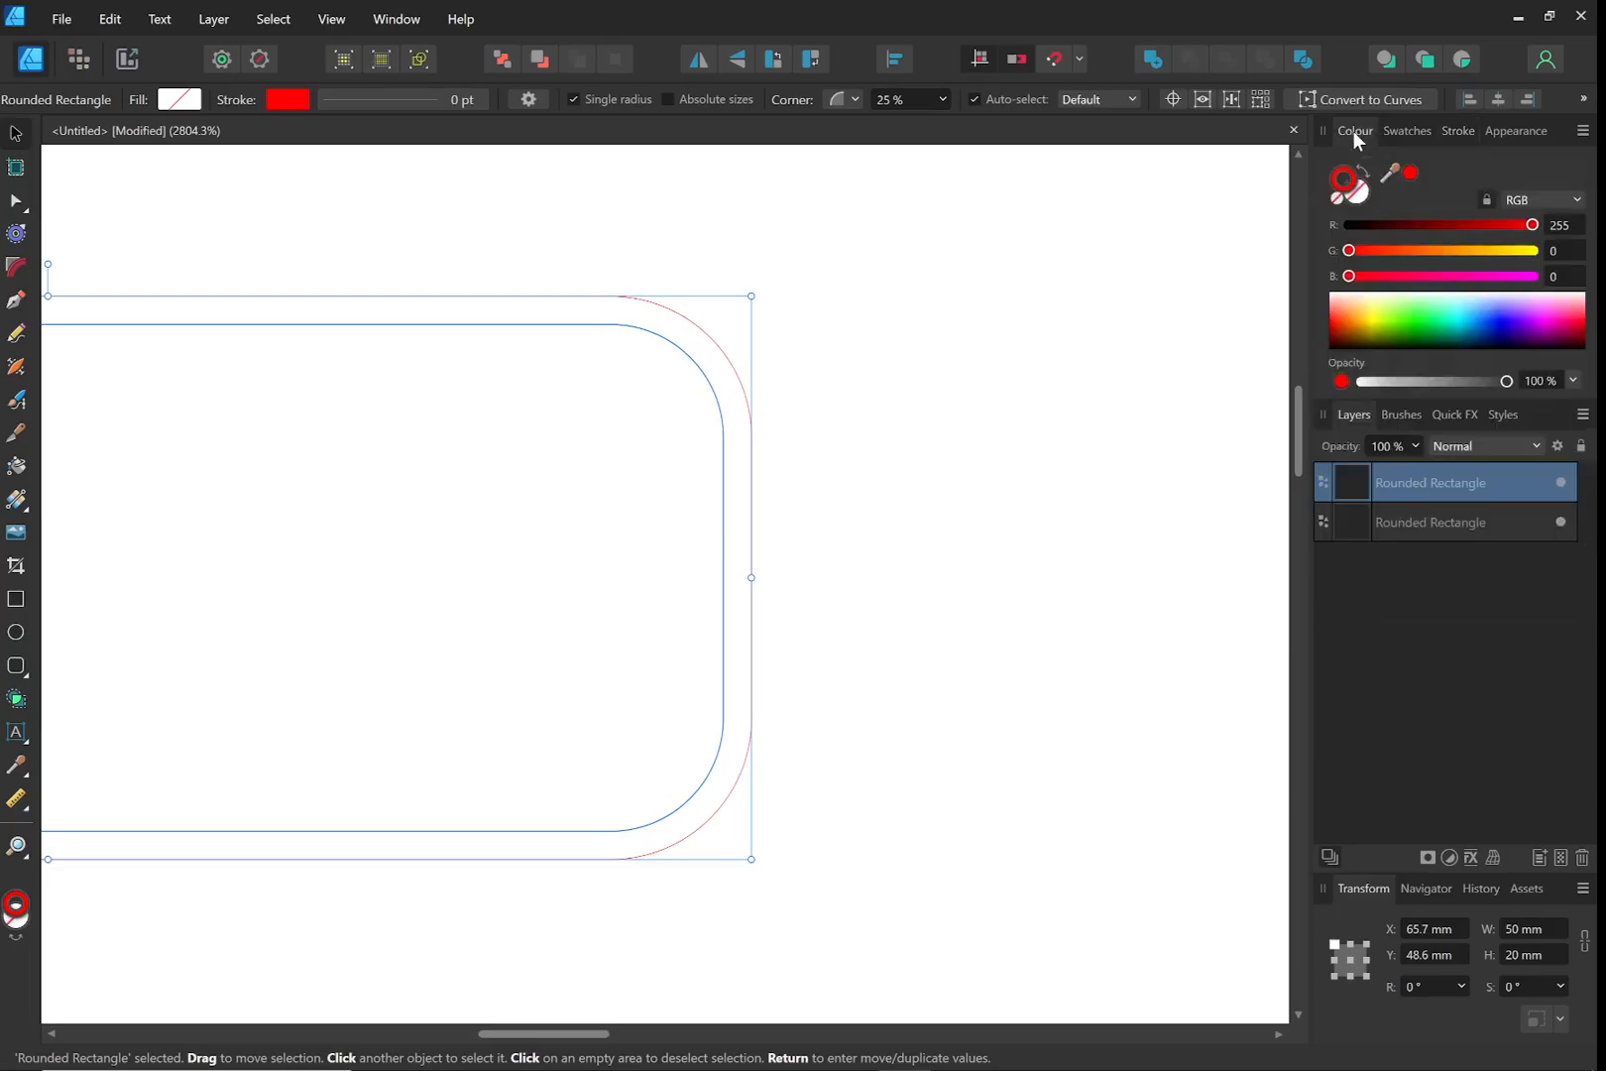
pyautogui.click(1529, 223)
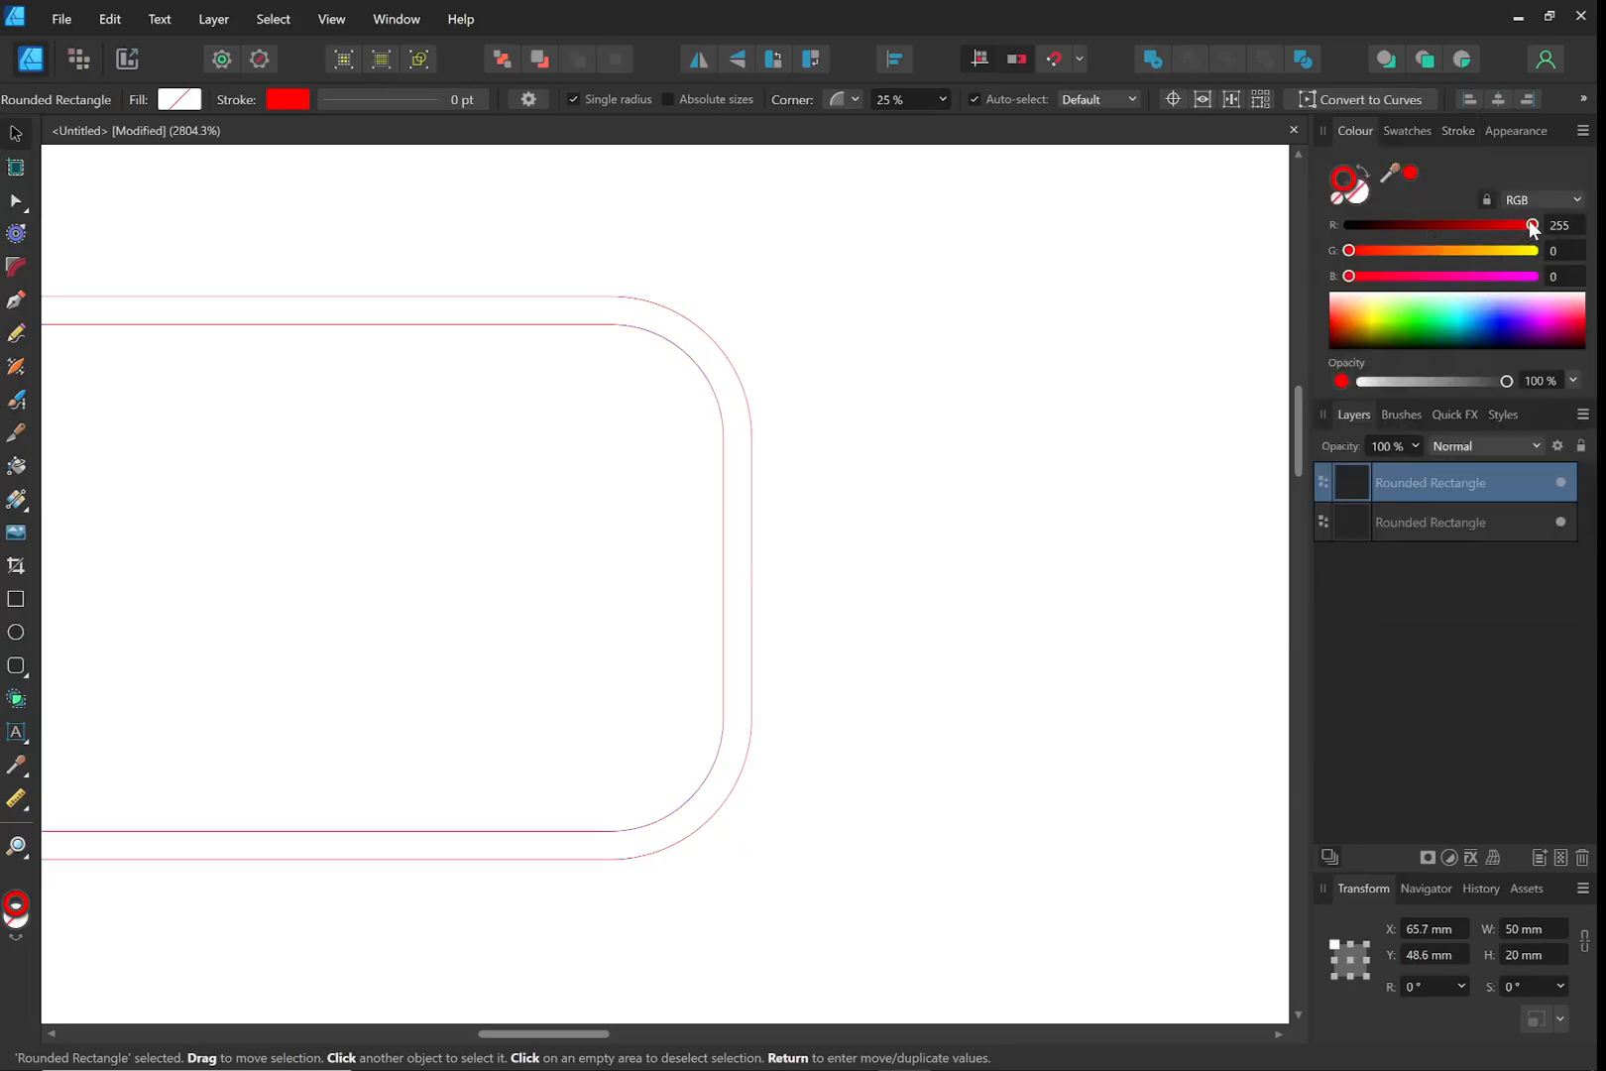
pyautogui.click(1348, 278)
pyautogui.moveTo(1349, 280)
pyautogui.mouseDown()
pyautogui.moveTo(1545, 308)
pyautogui.moveTo(1597, 297)
pyautogui.moveTo(1534, 228)
pyautogui.moveTo(1491, 211)
pyautogui.moveTo(1280, 230)
pyautogui.mouseUp()
pyautogui.click(910, 387)
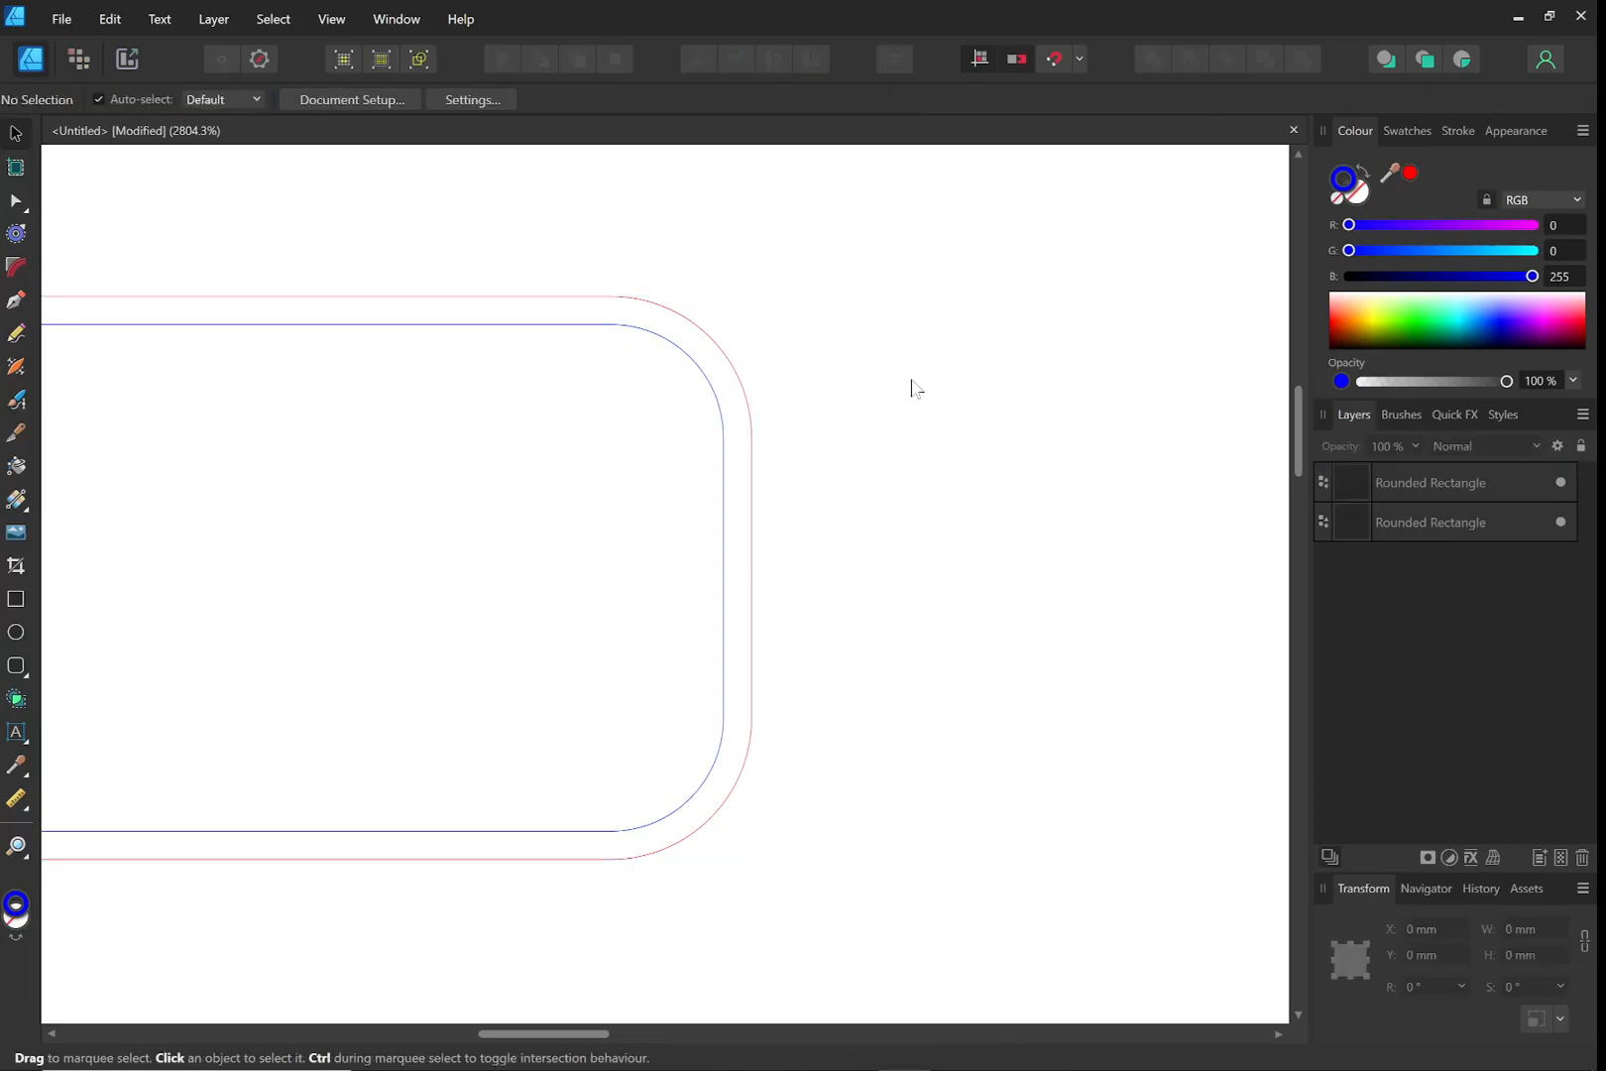
# Add the person's first name as artistic text inside the blue outline and place it at about X 69.1 mm, Y 55.9 mm
pyautogui.scroll(-2, 911, 387)
pyautogui.scroll(-1, 911, 386)
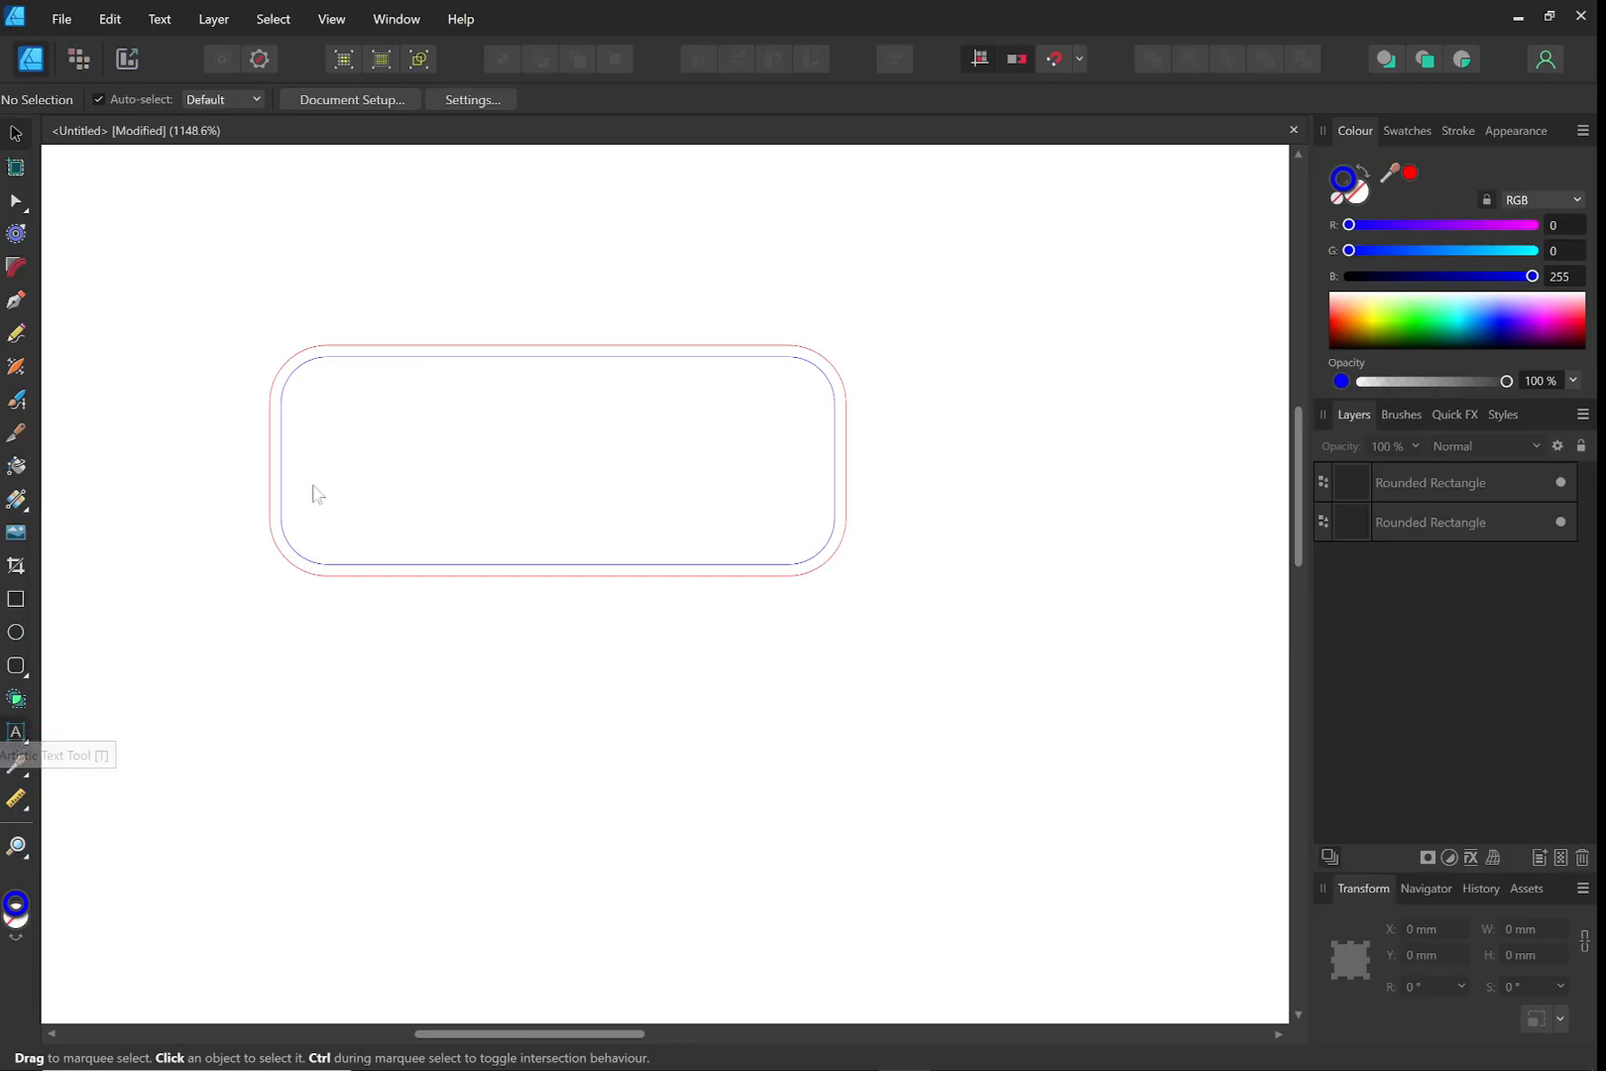
pyautogui.press('t')
pyautogui.click(356, 418)
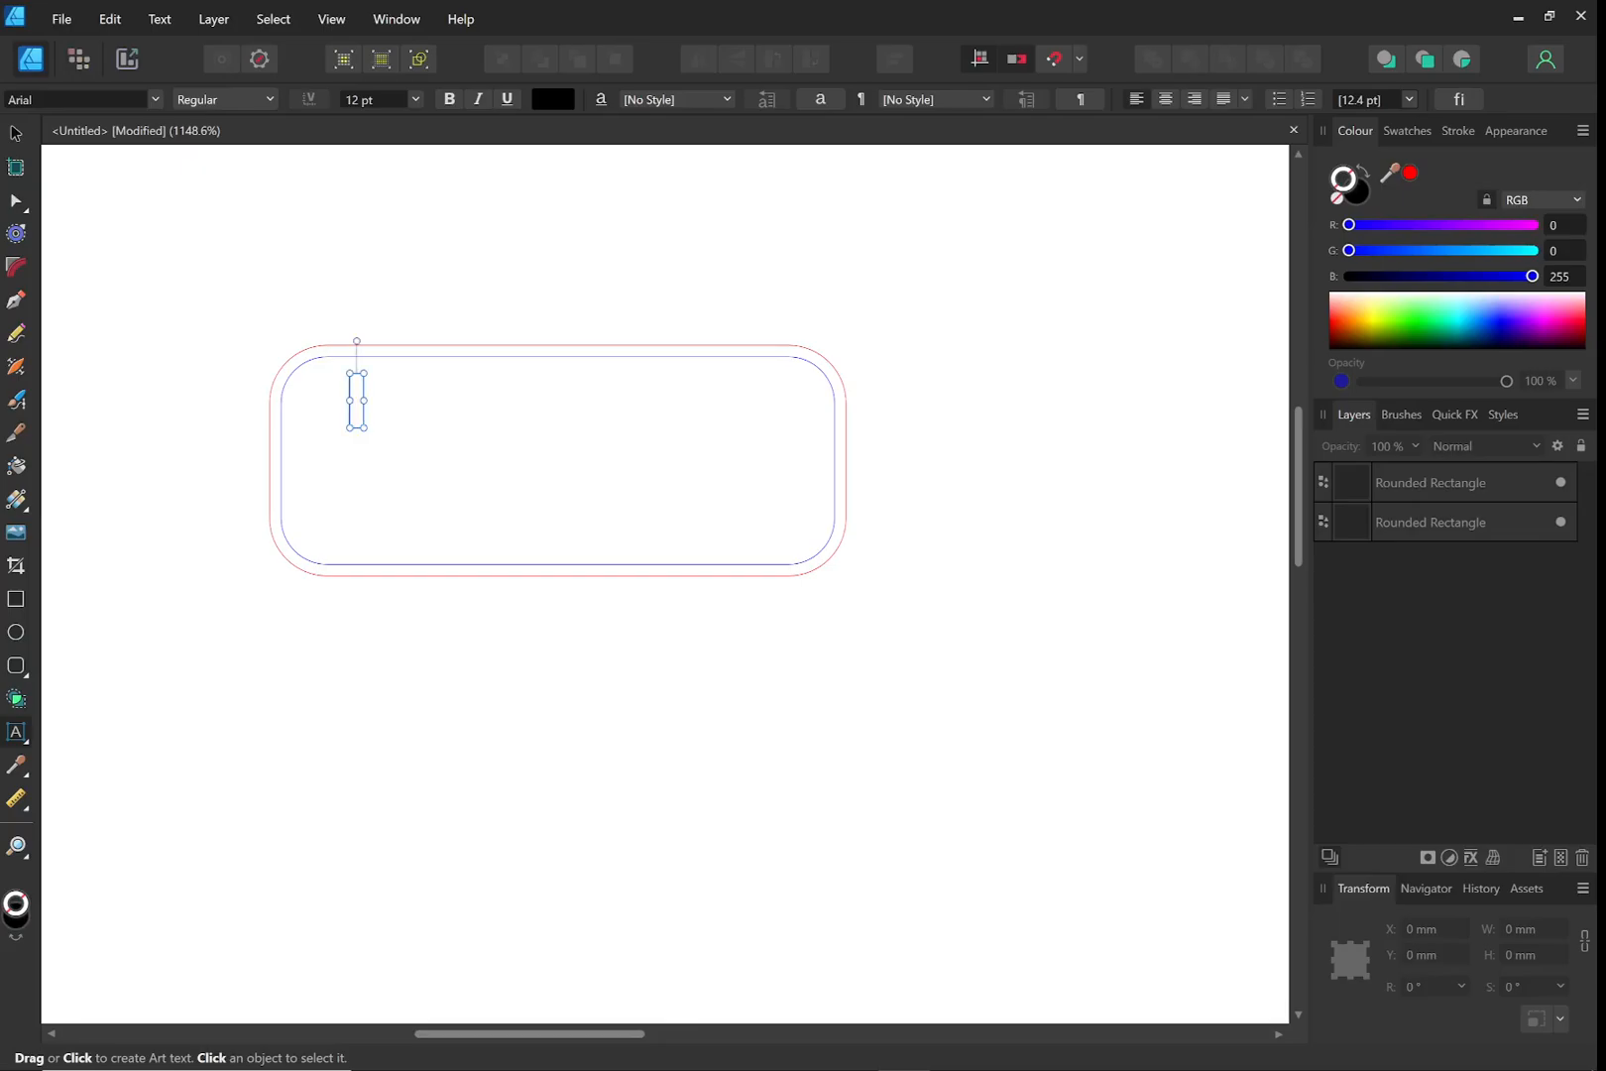
pyautogui.write('Na')
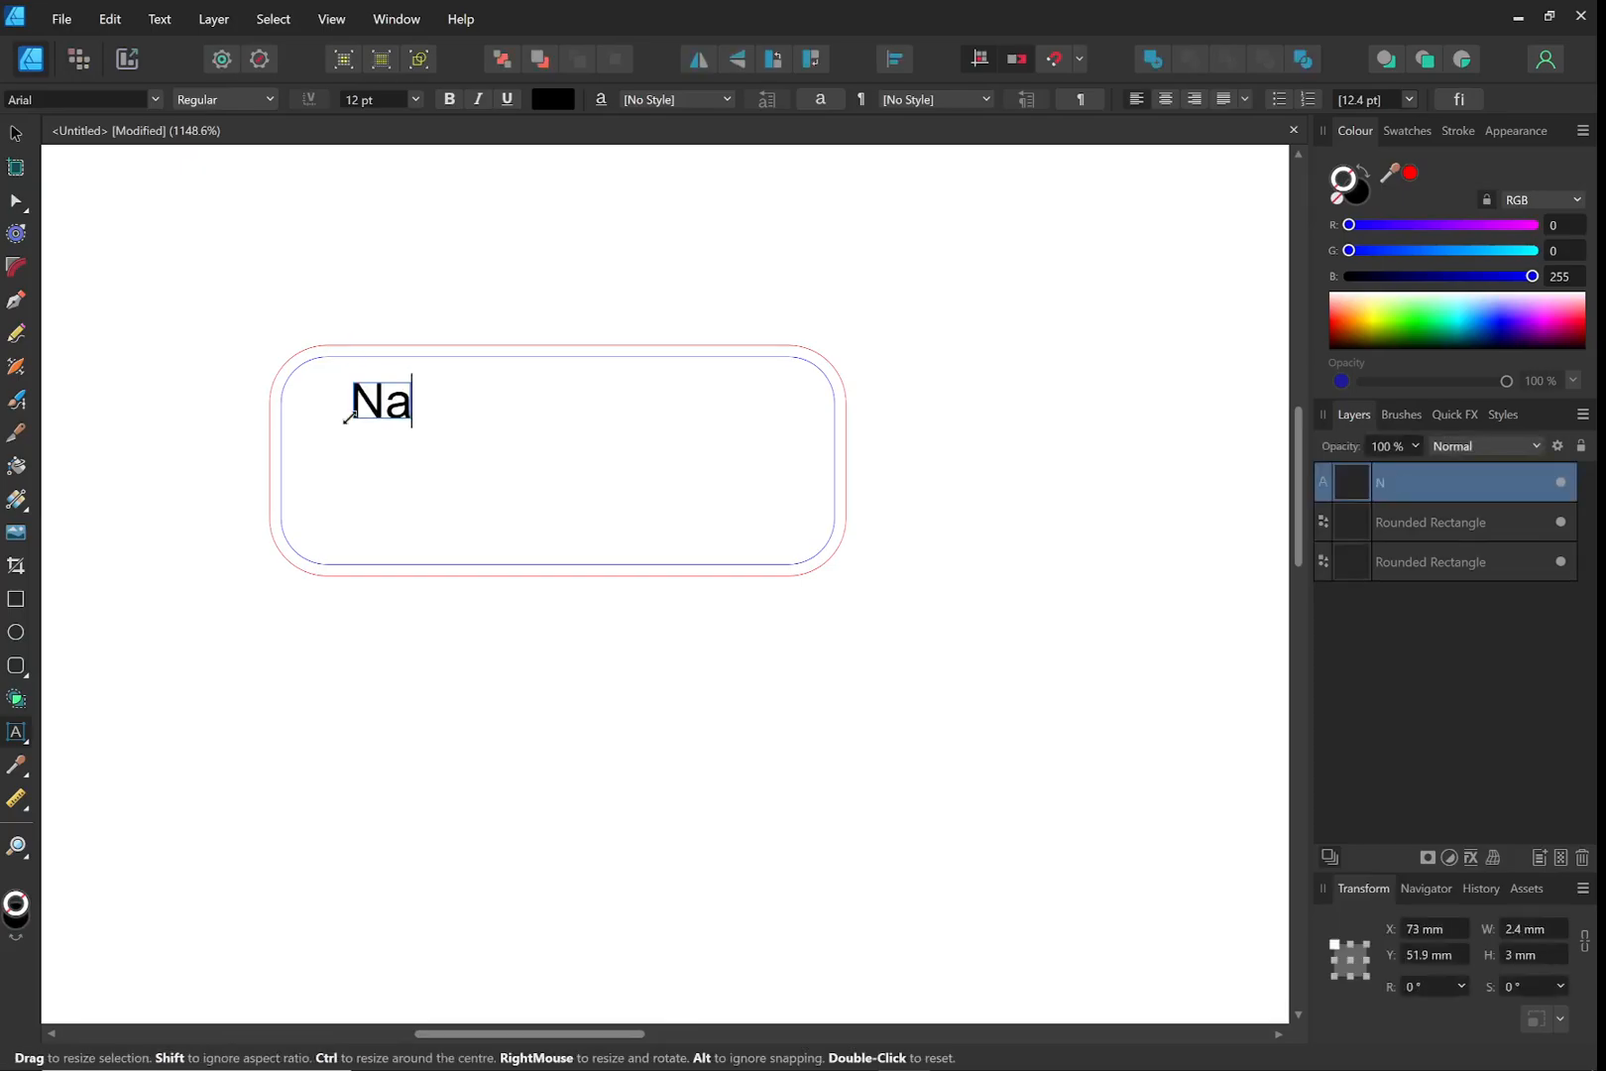
pyautogui.write('tasha')
pyautogui.press('Escape')
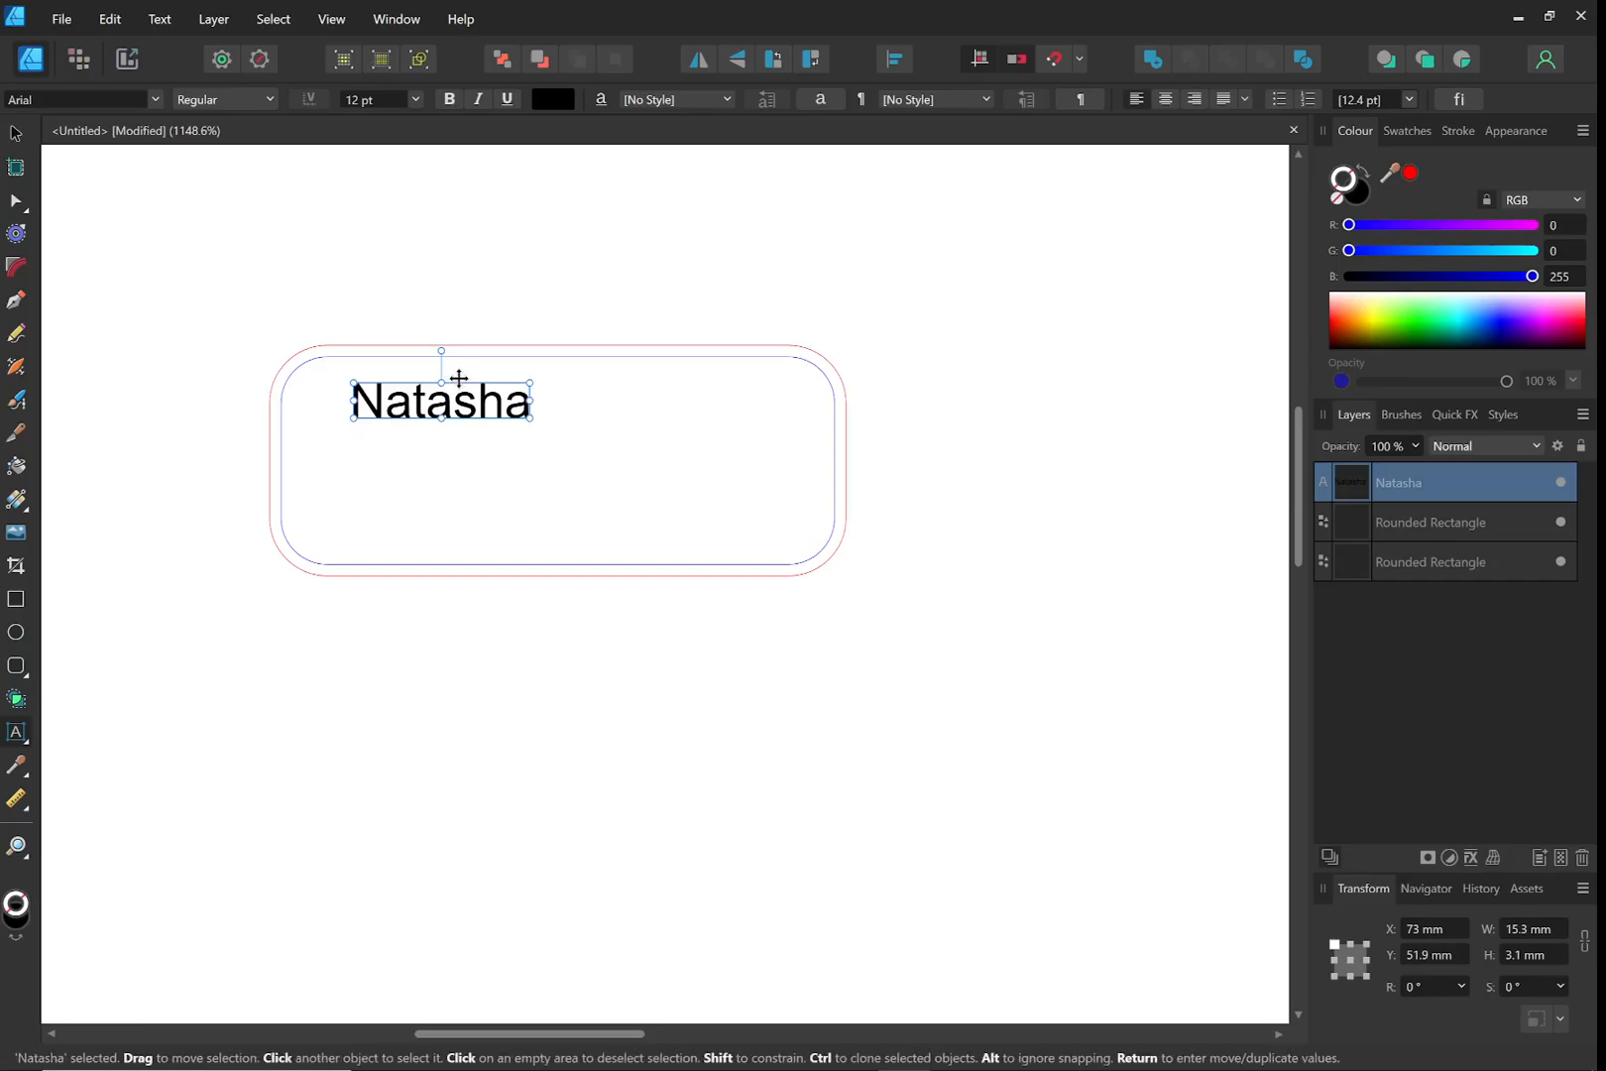
pyautogui.moveTo(459, 378); pyautogui.dragTo(413, 424)
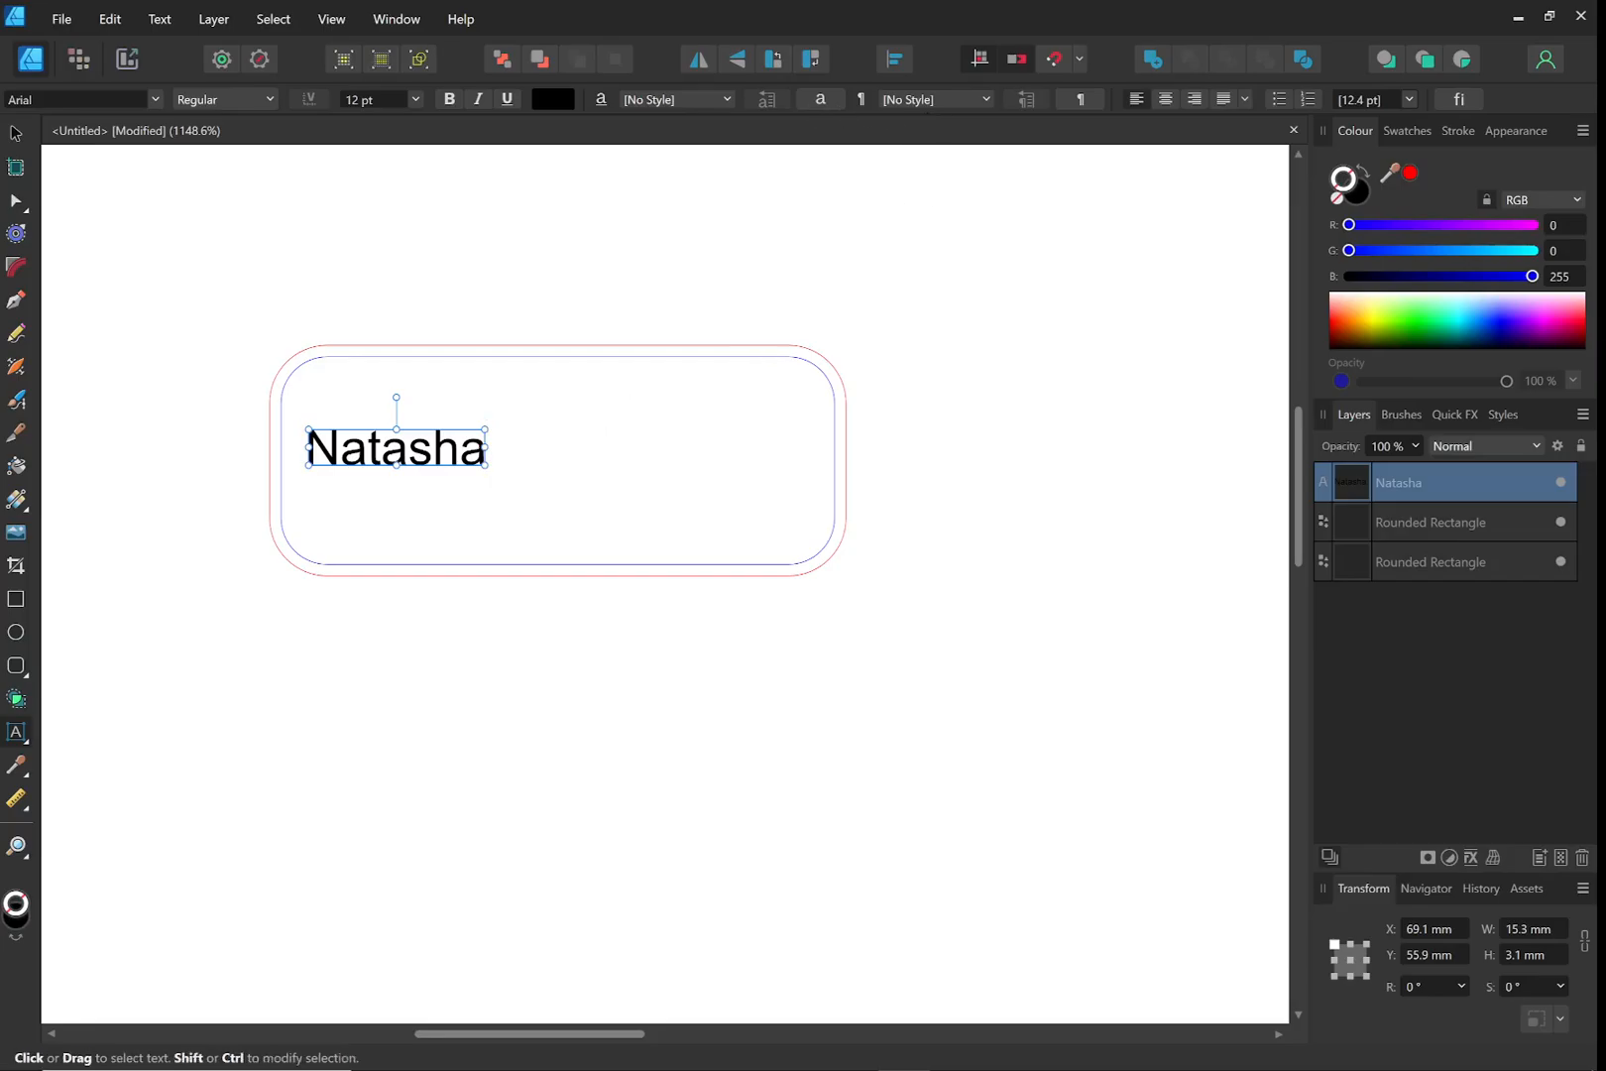
# Select the whole name text and set its font to Algerian
pyautogui.moveTo(304, 448); pyautogui.dragTo(500, 448)
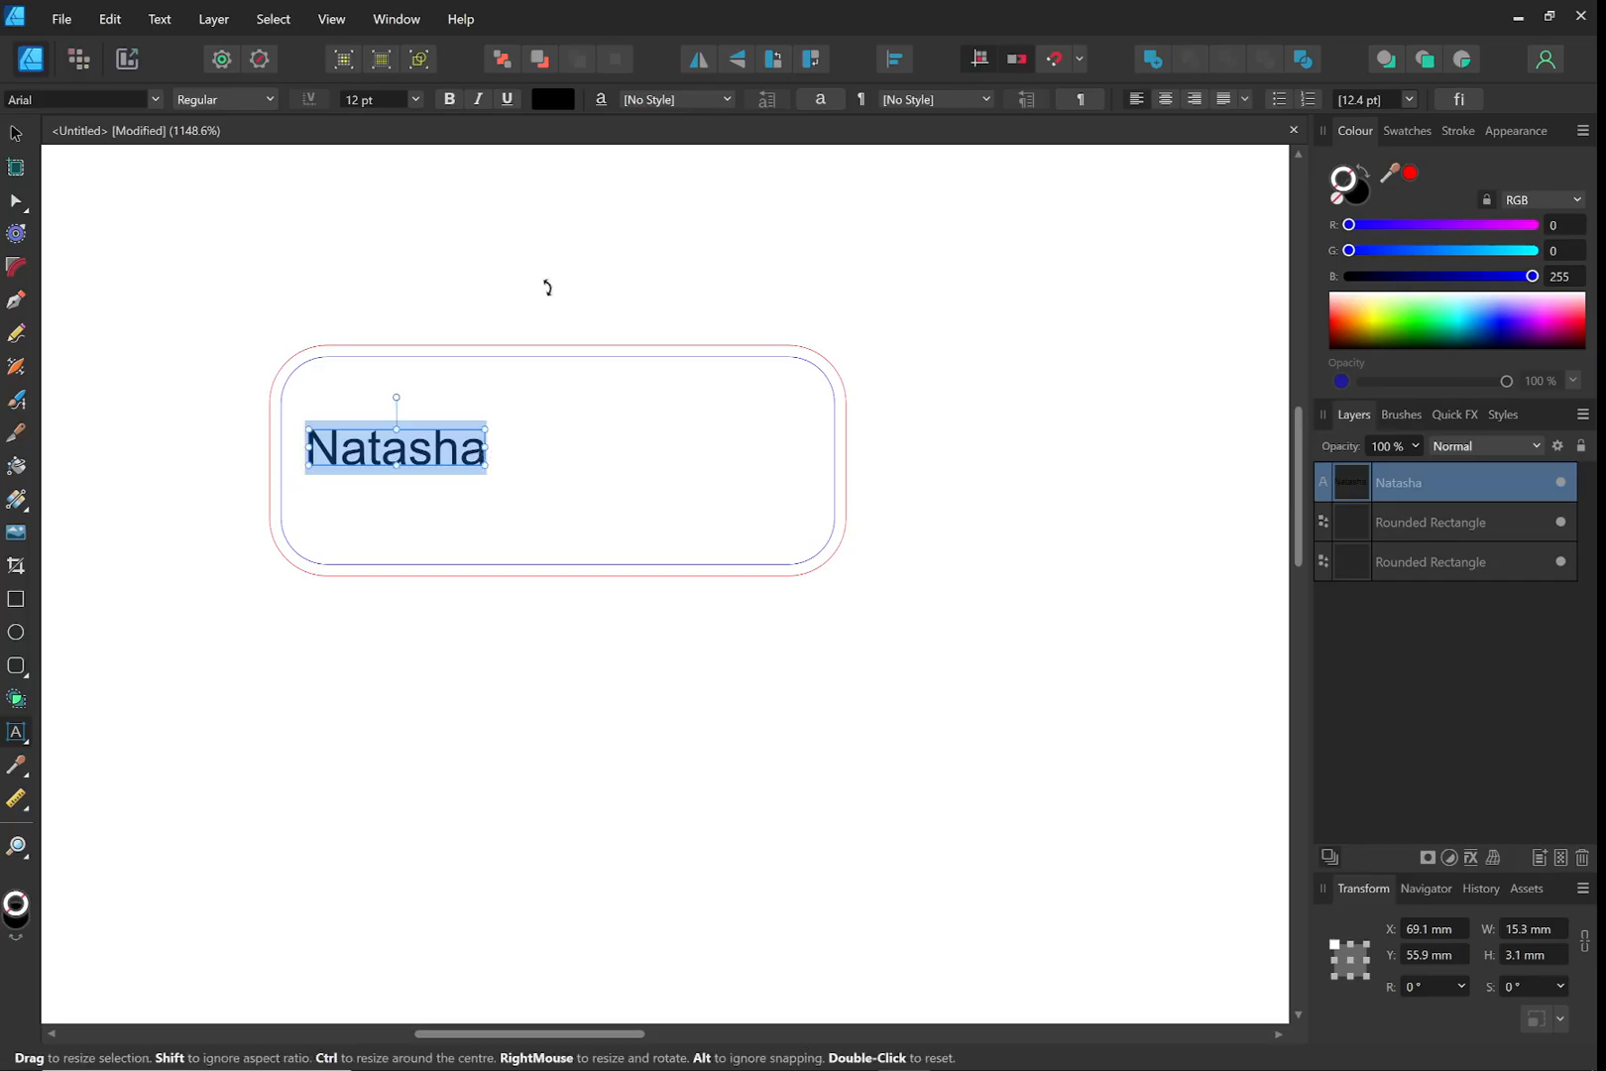
pyautogui.click(719, 100)
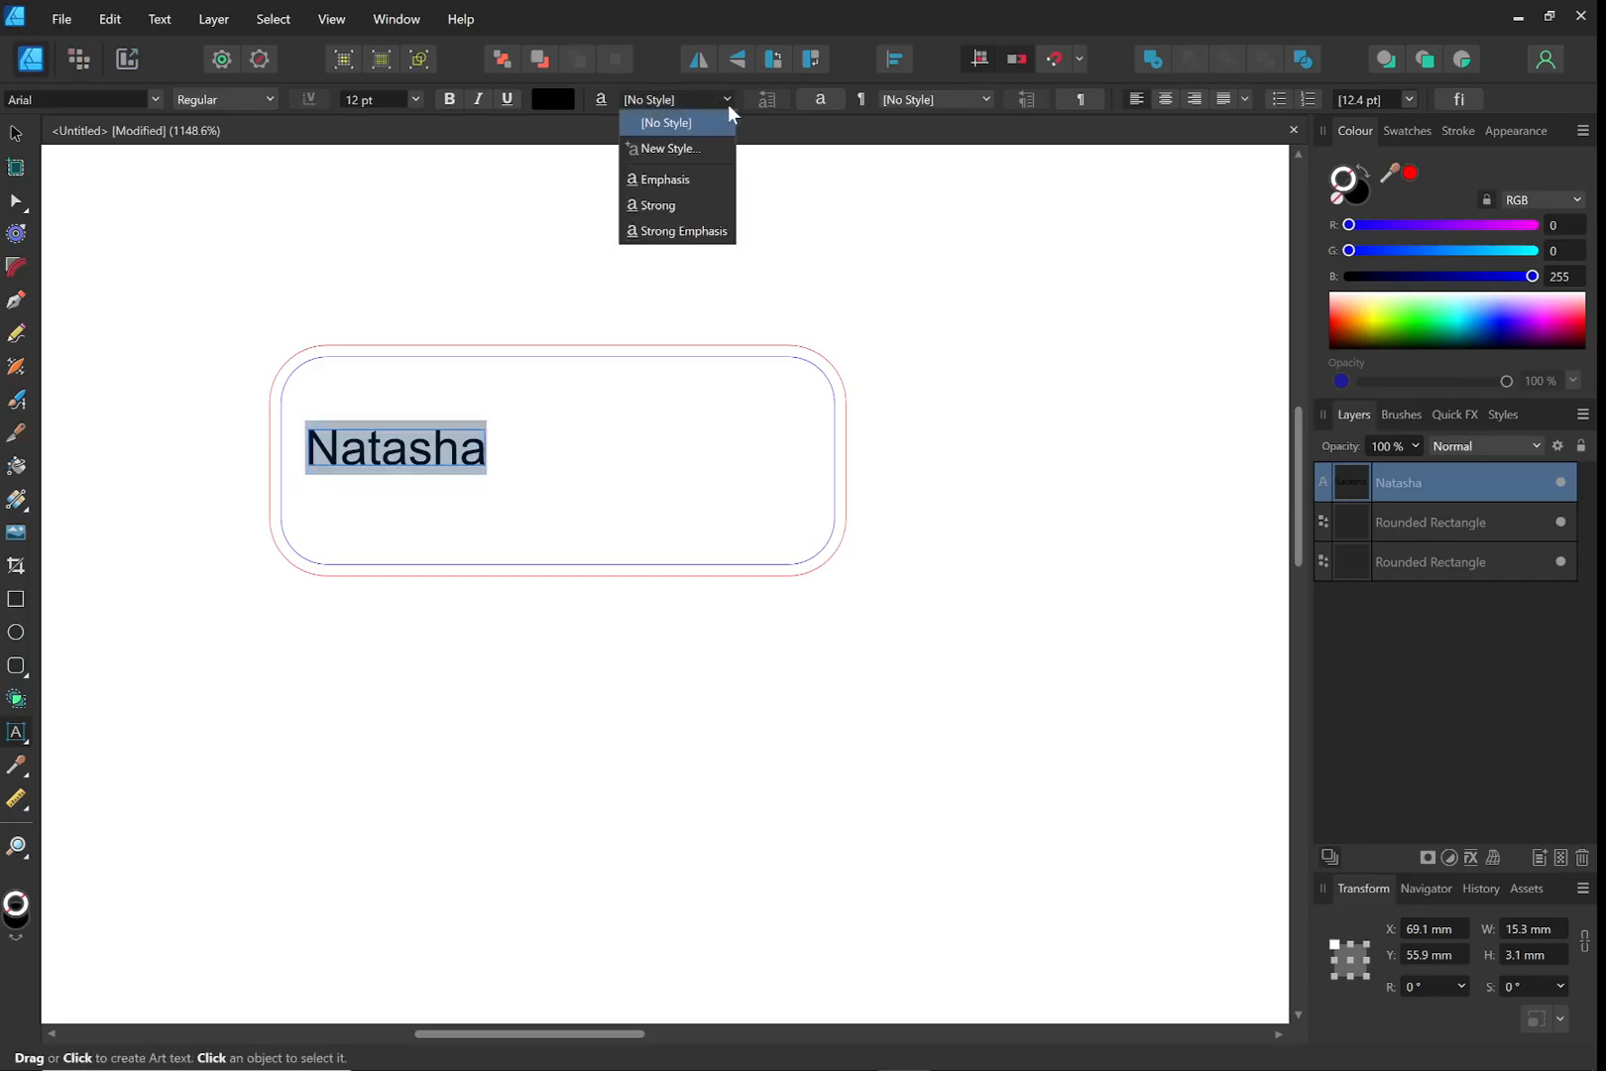
pyautogui.click(969, 103)
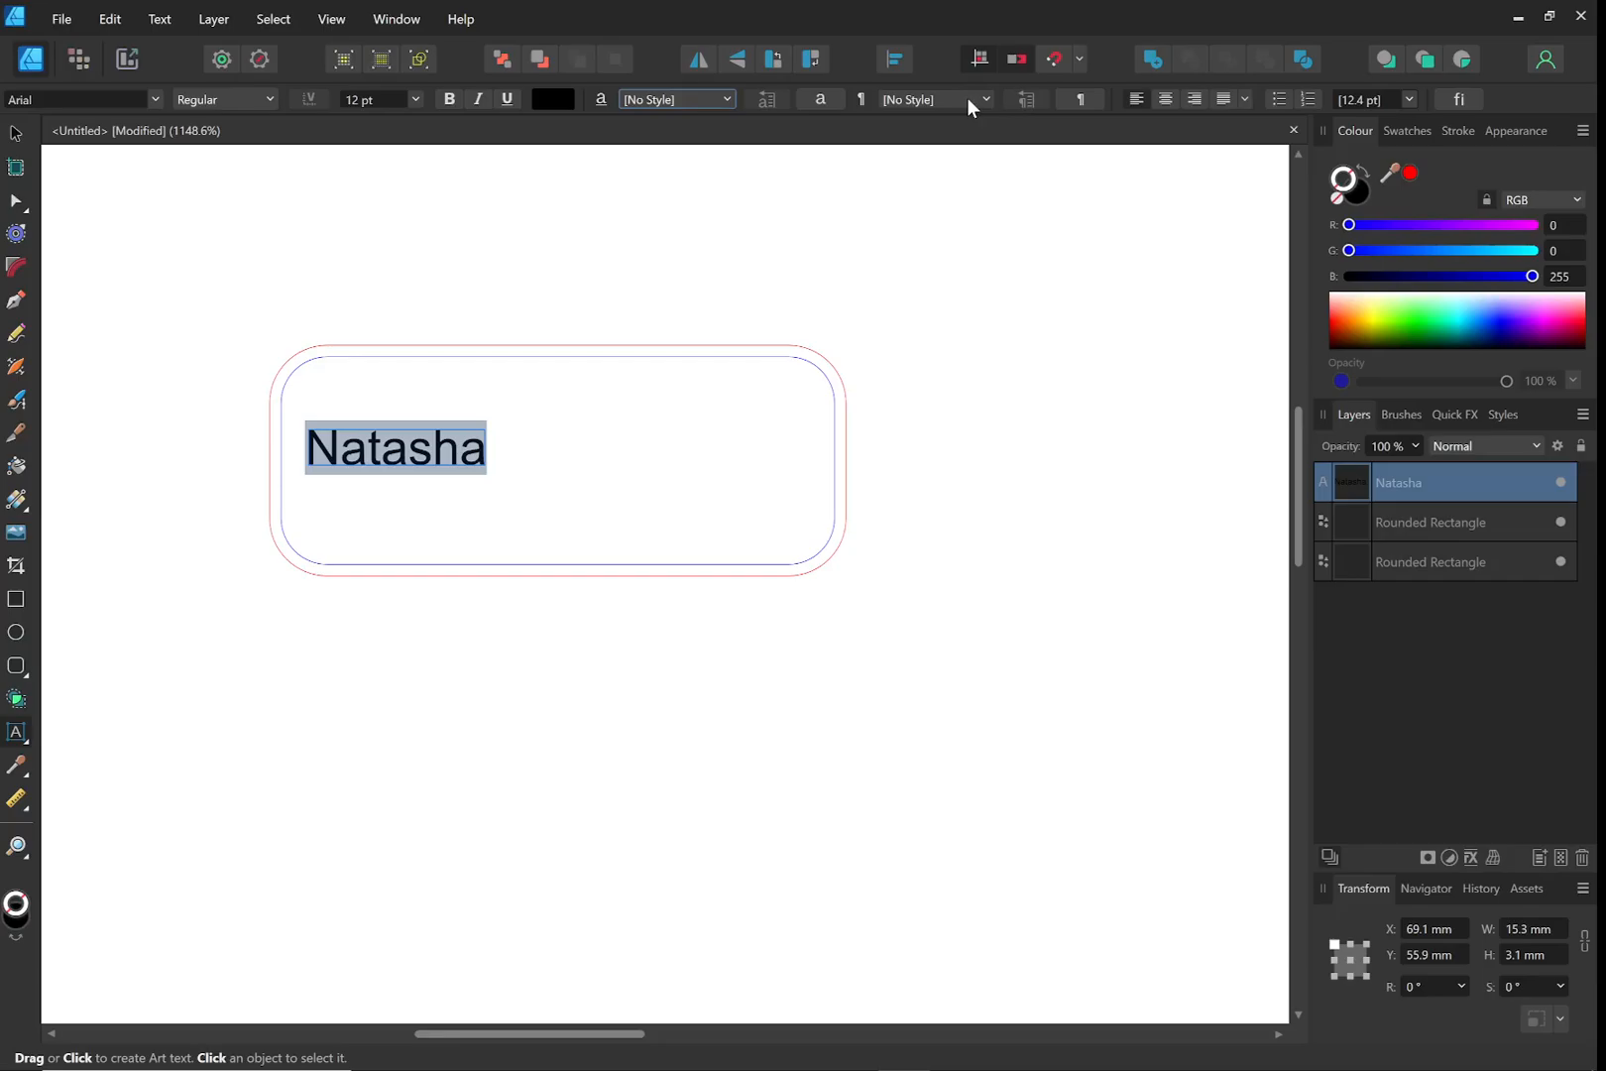
pyautogui.click(252, 97)
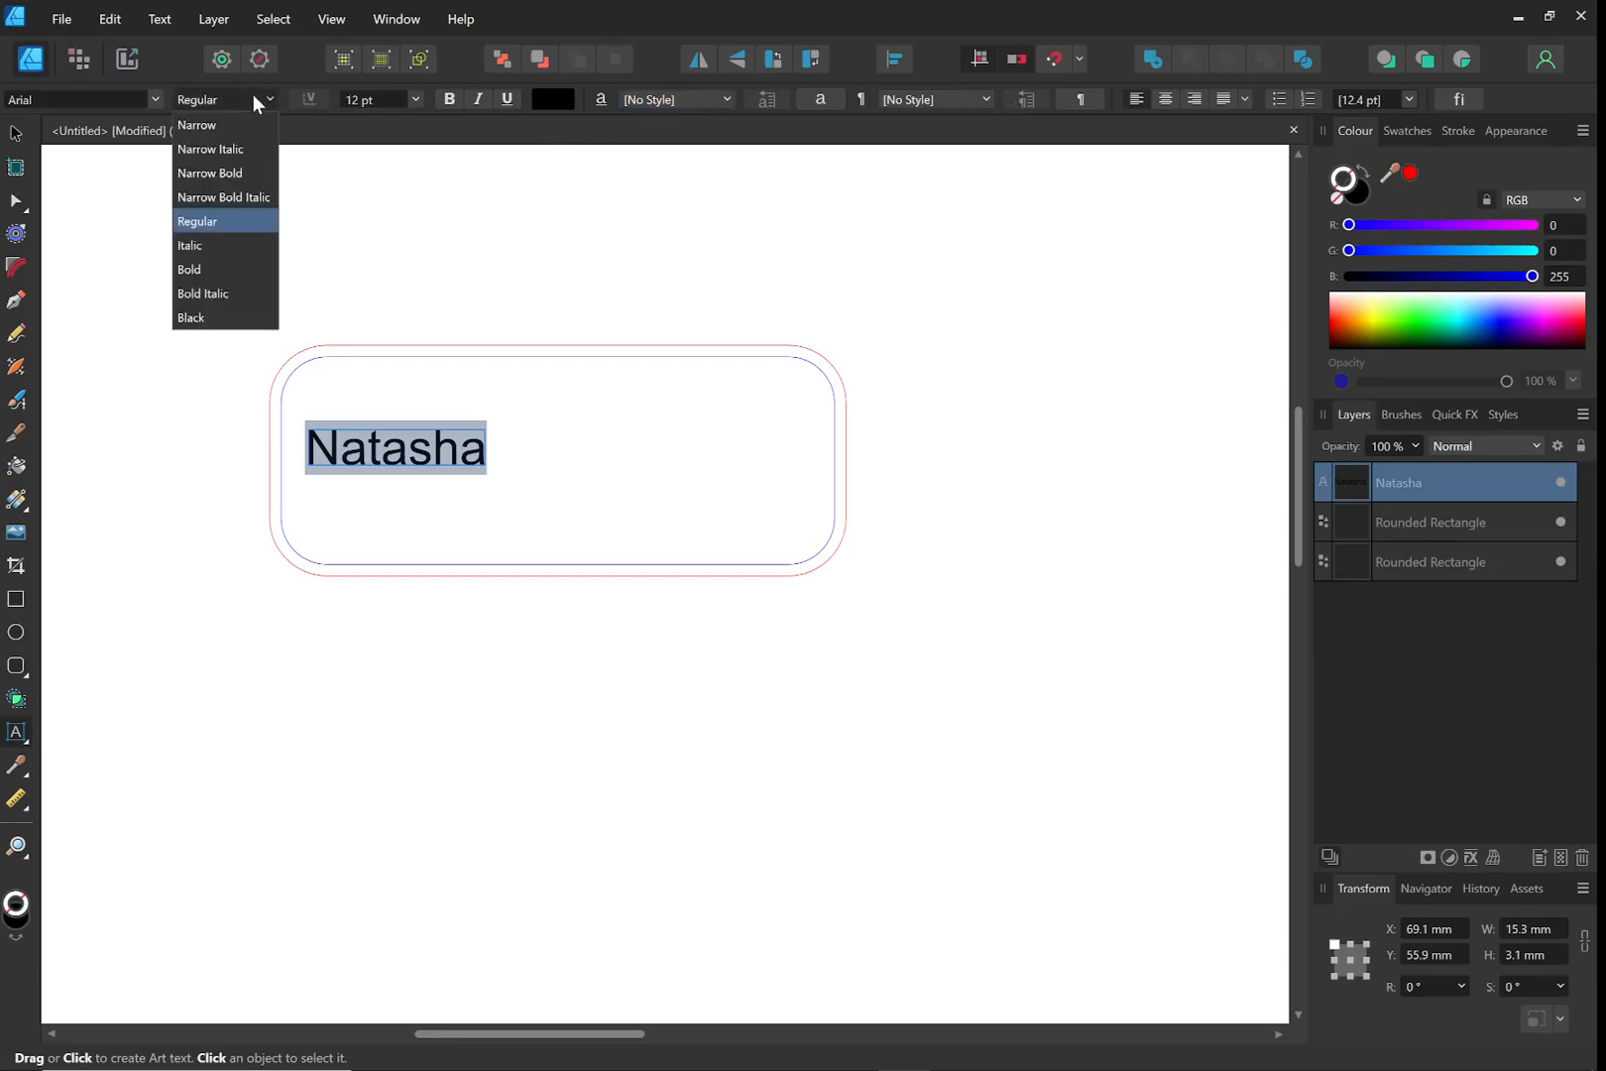
pyautogui.click(150, 99)
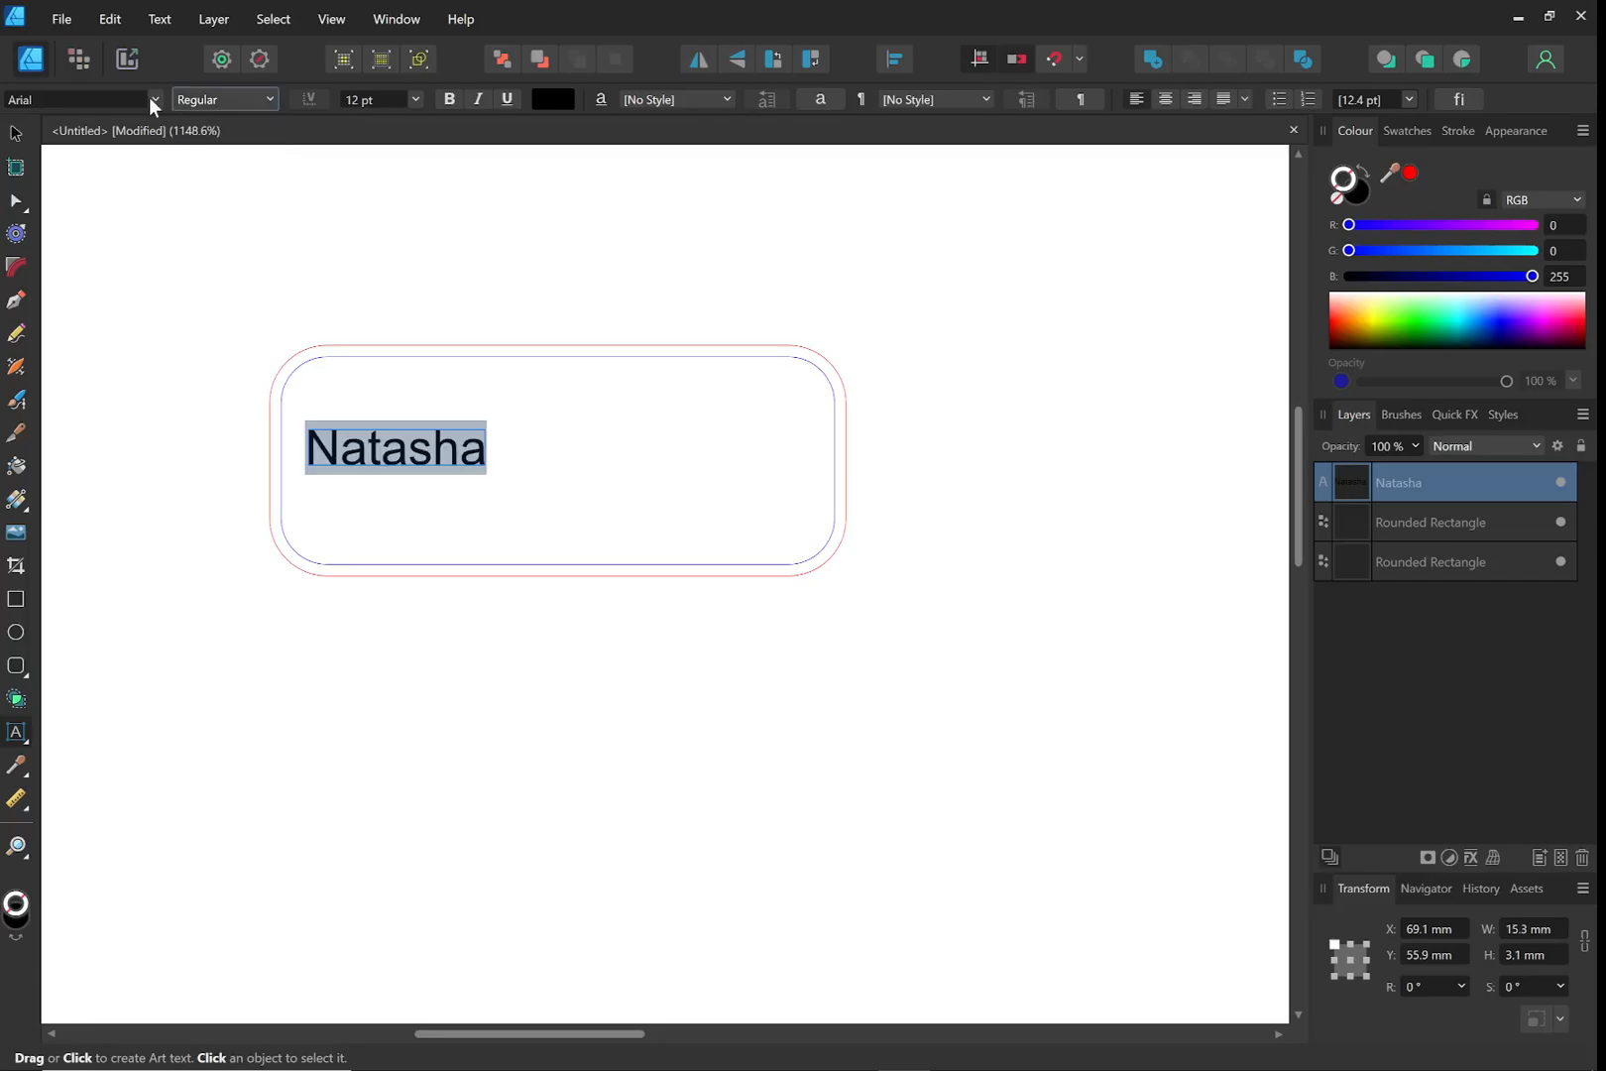
pyautogui.click(155, 101)
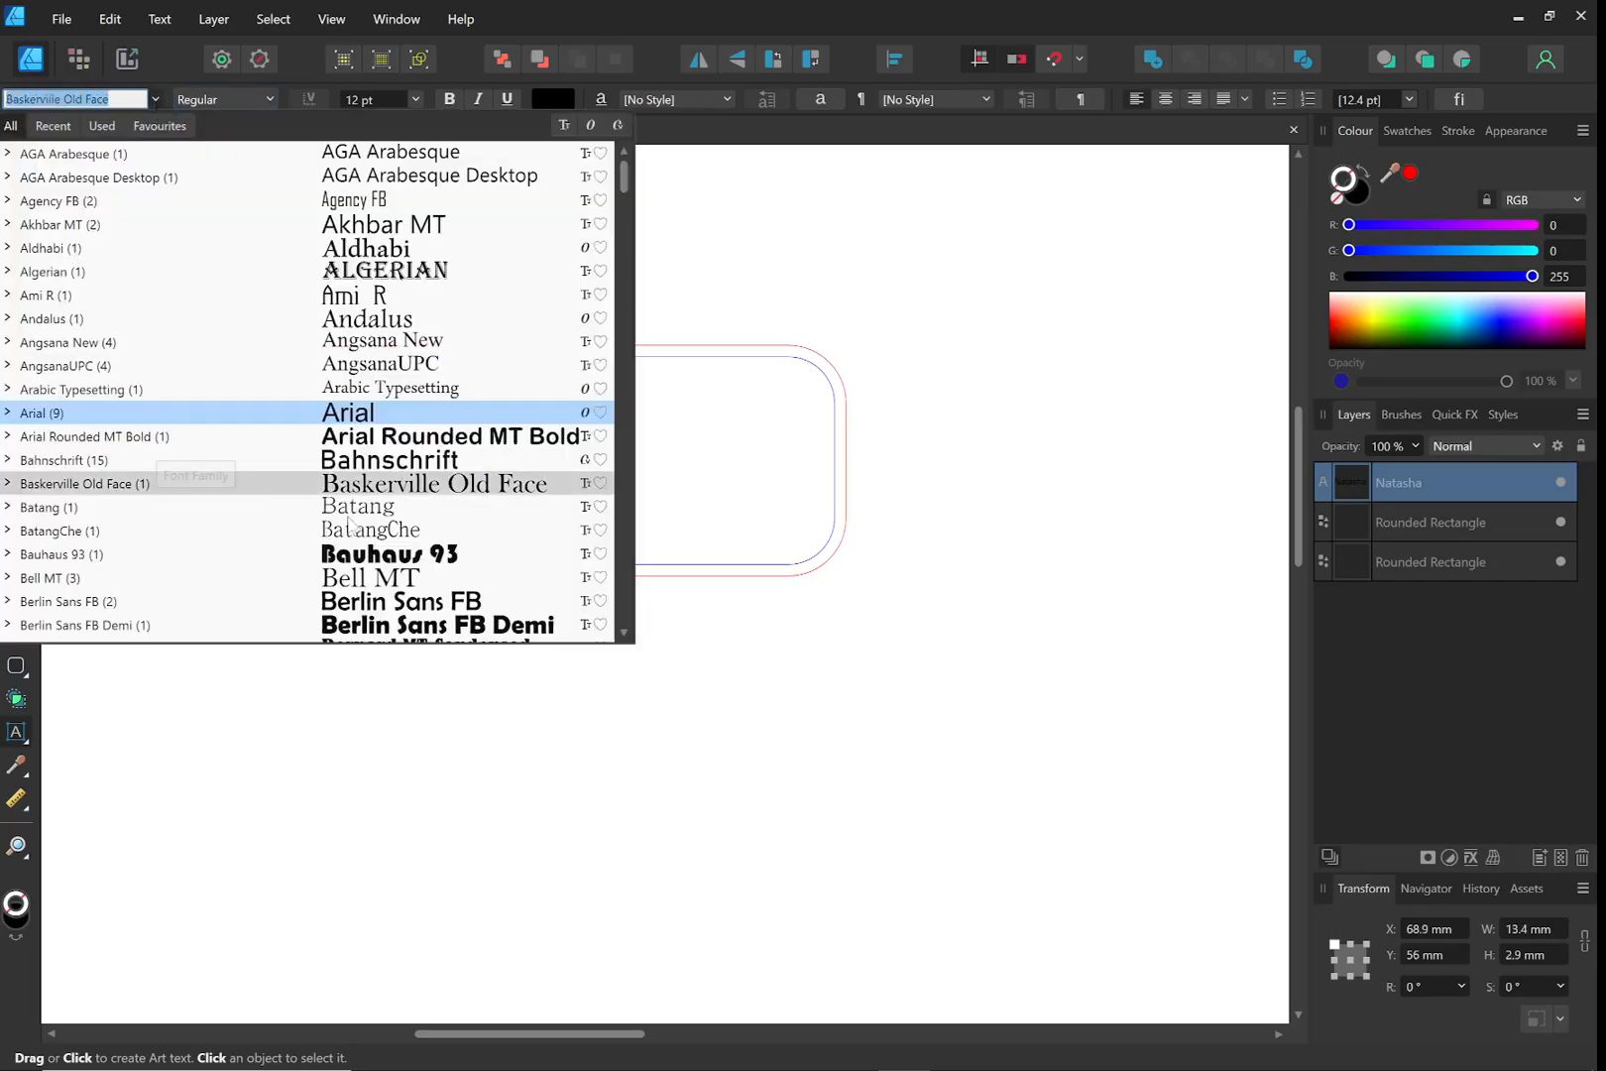
pyautogui.scroll(-3, 349, 523)
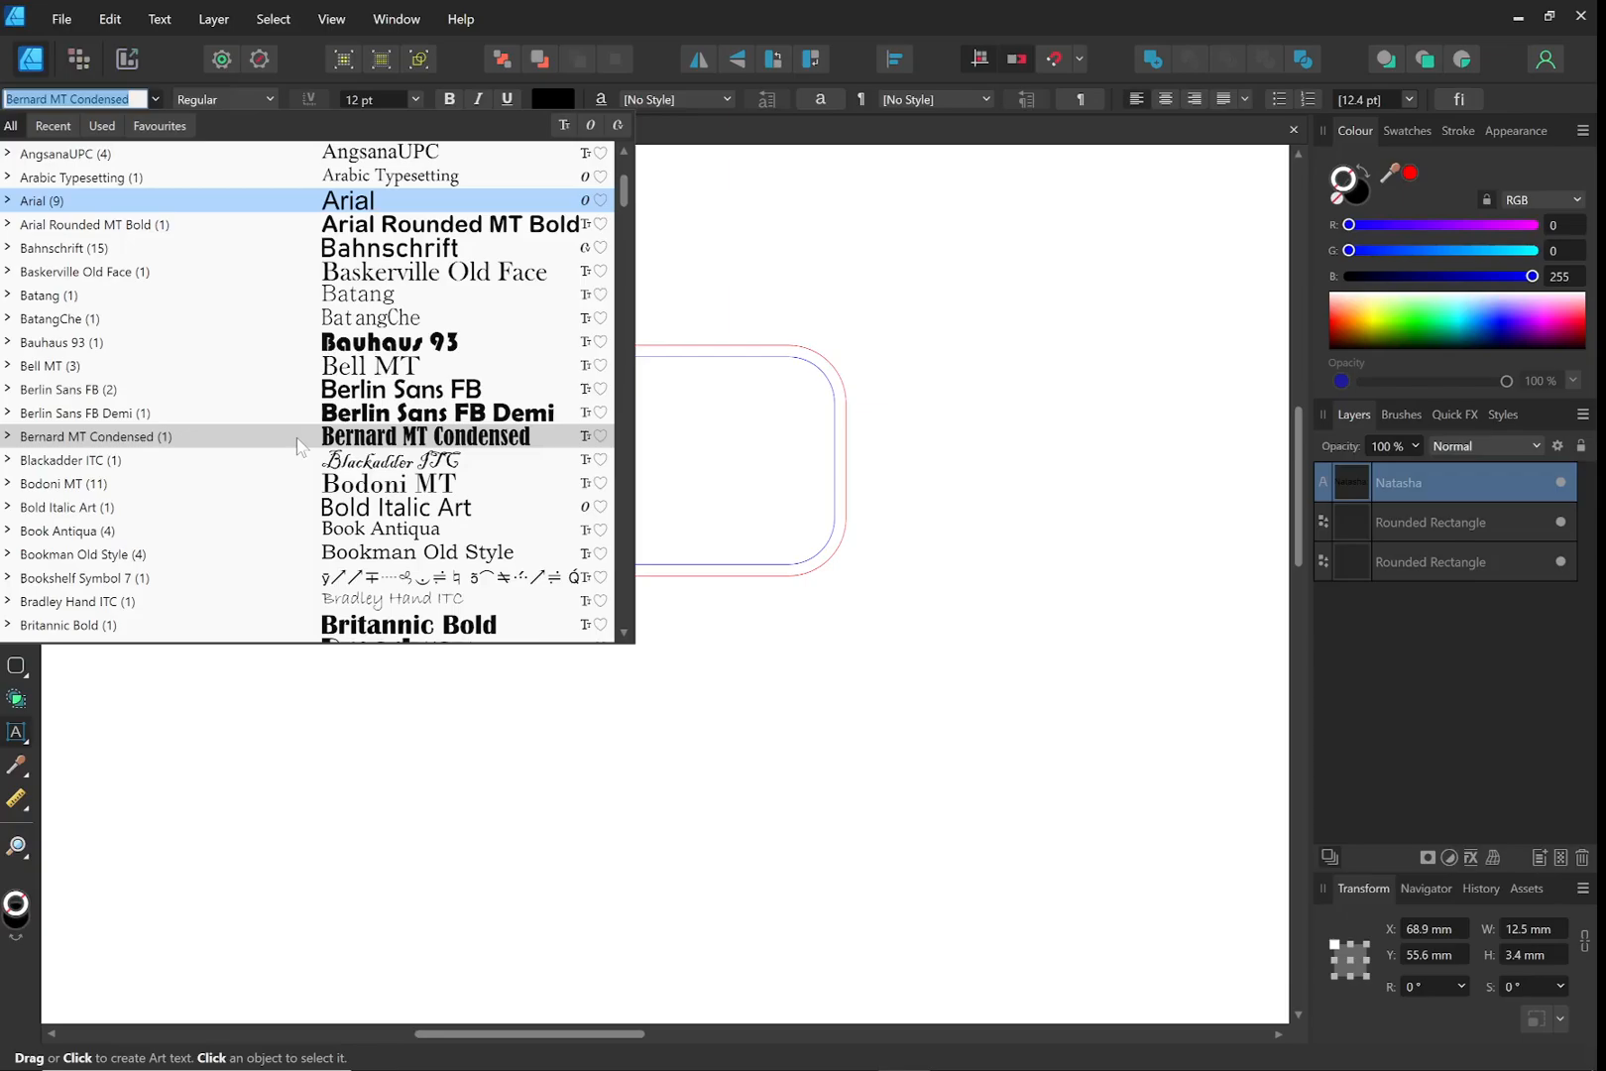
pyautogui.scroll(-1, 300, 446)
pyautogui.scroll(4, 224, 340)
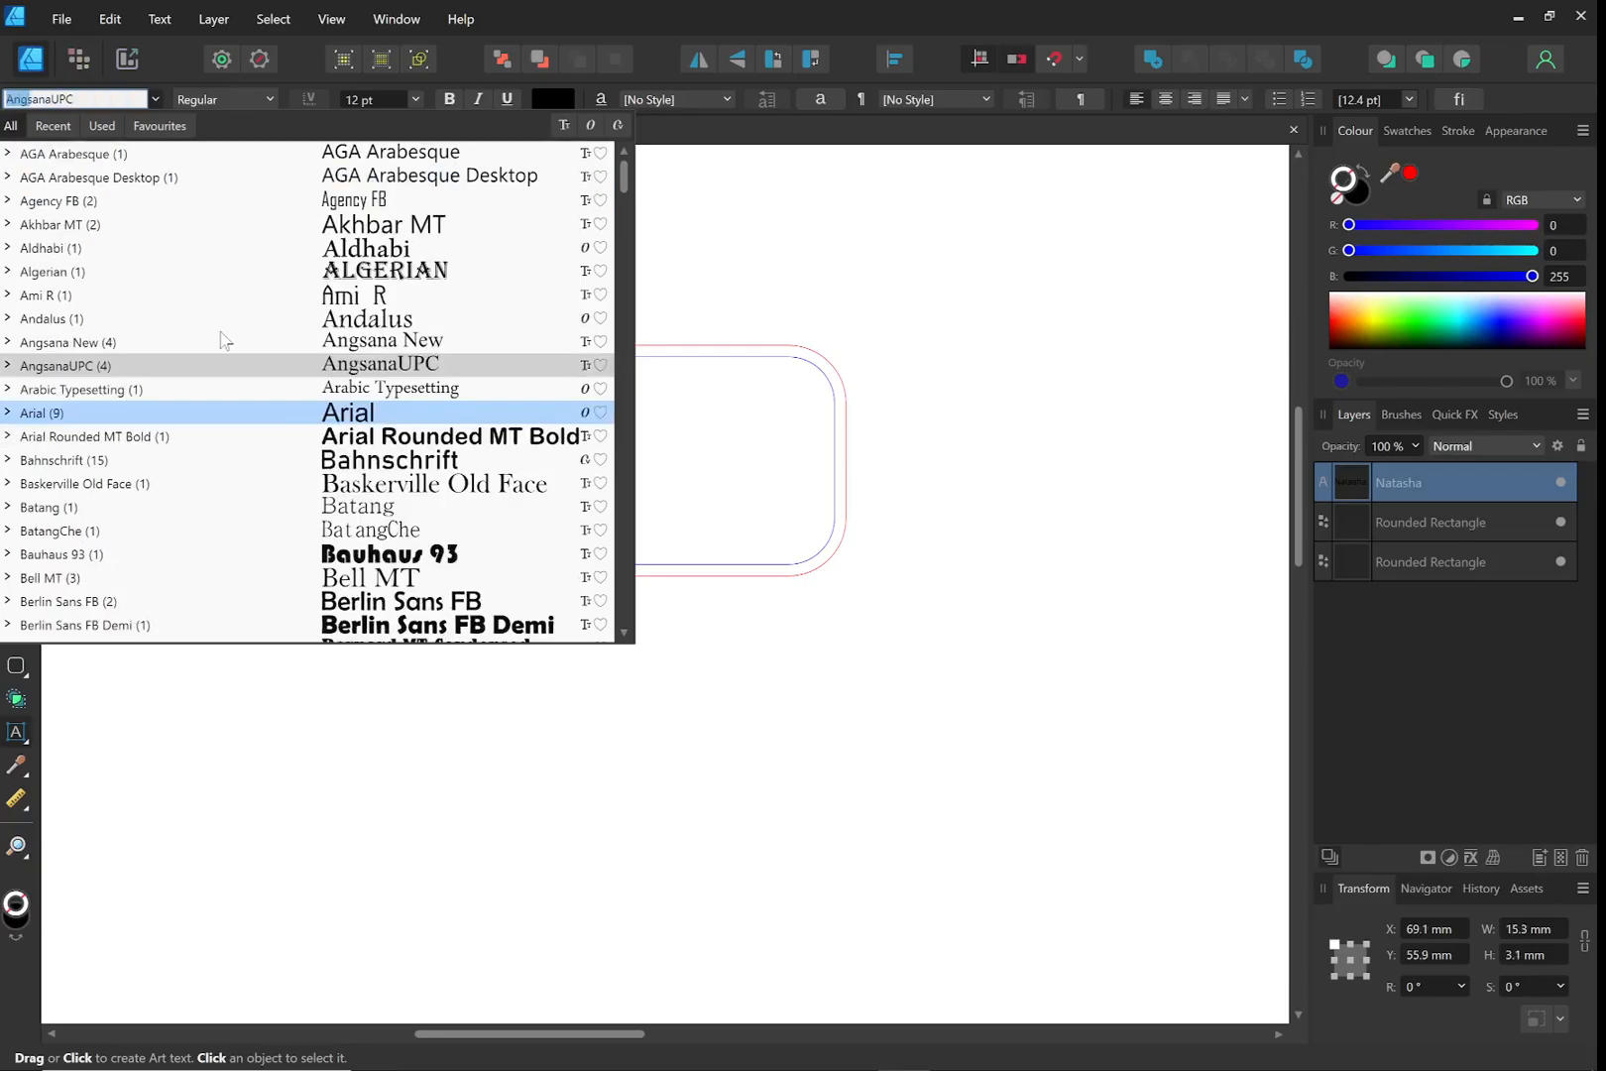
pyautogui.click(198, 271)
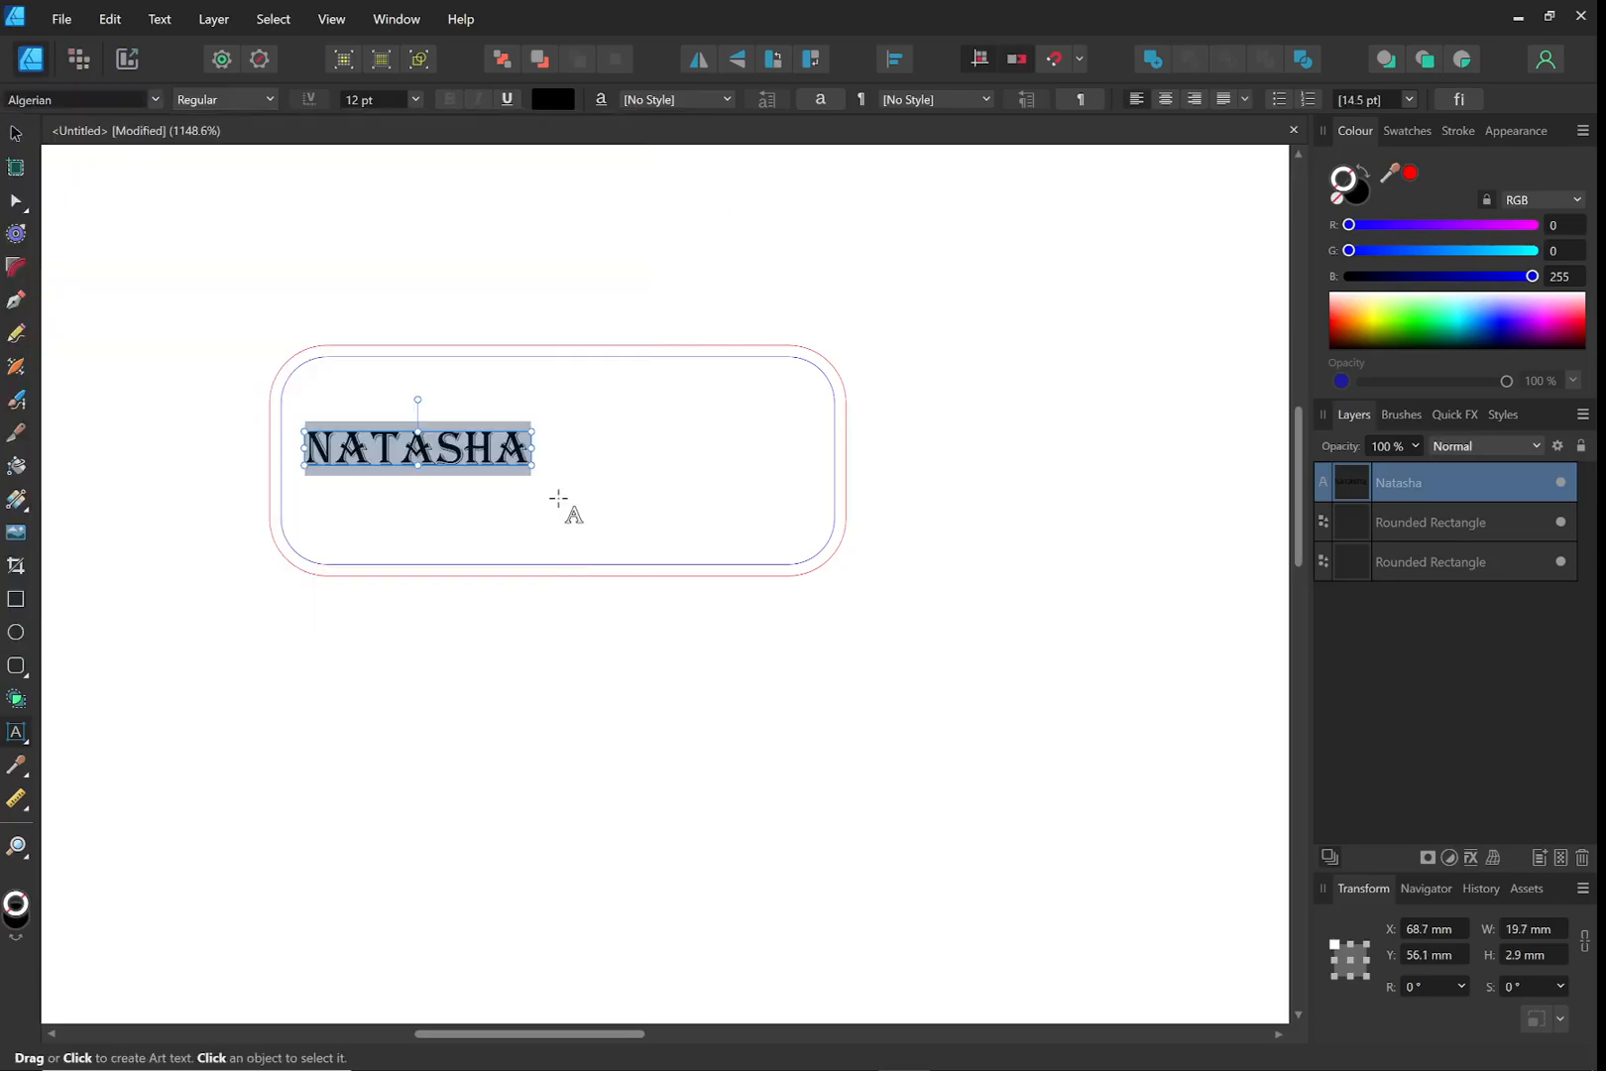
# Enlarge the name text proportionally to 22.5 pt, about 36.9 mm wide, deselect it and inspect its letter shapes up close
pyautogui.moveTo(531, 468); pyautogui.dragTo(731, 496)
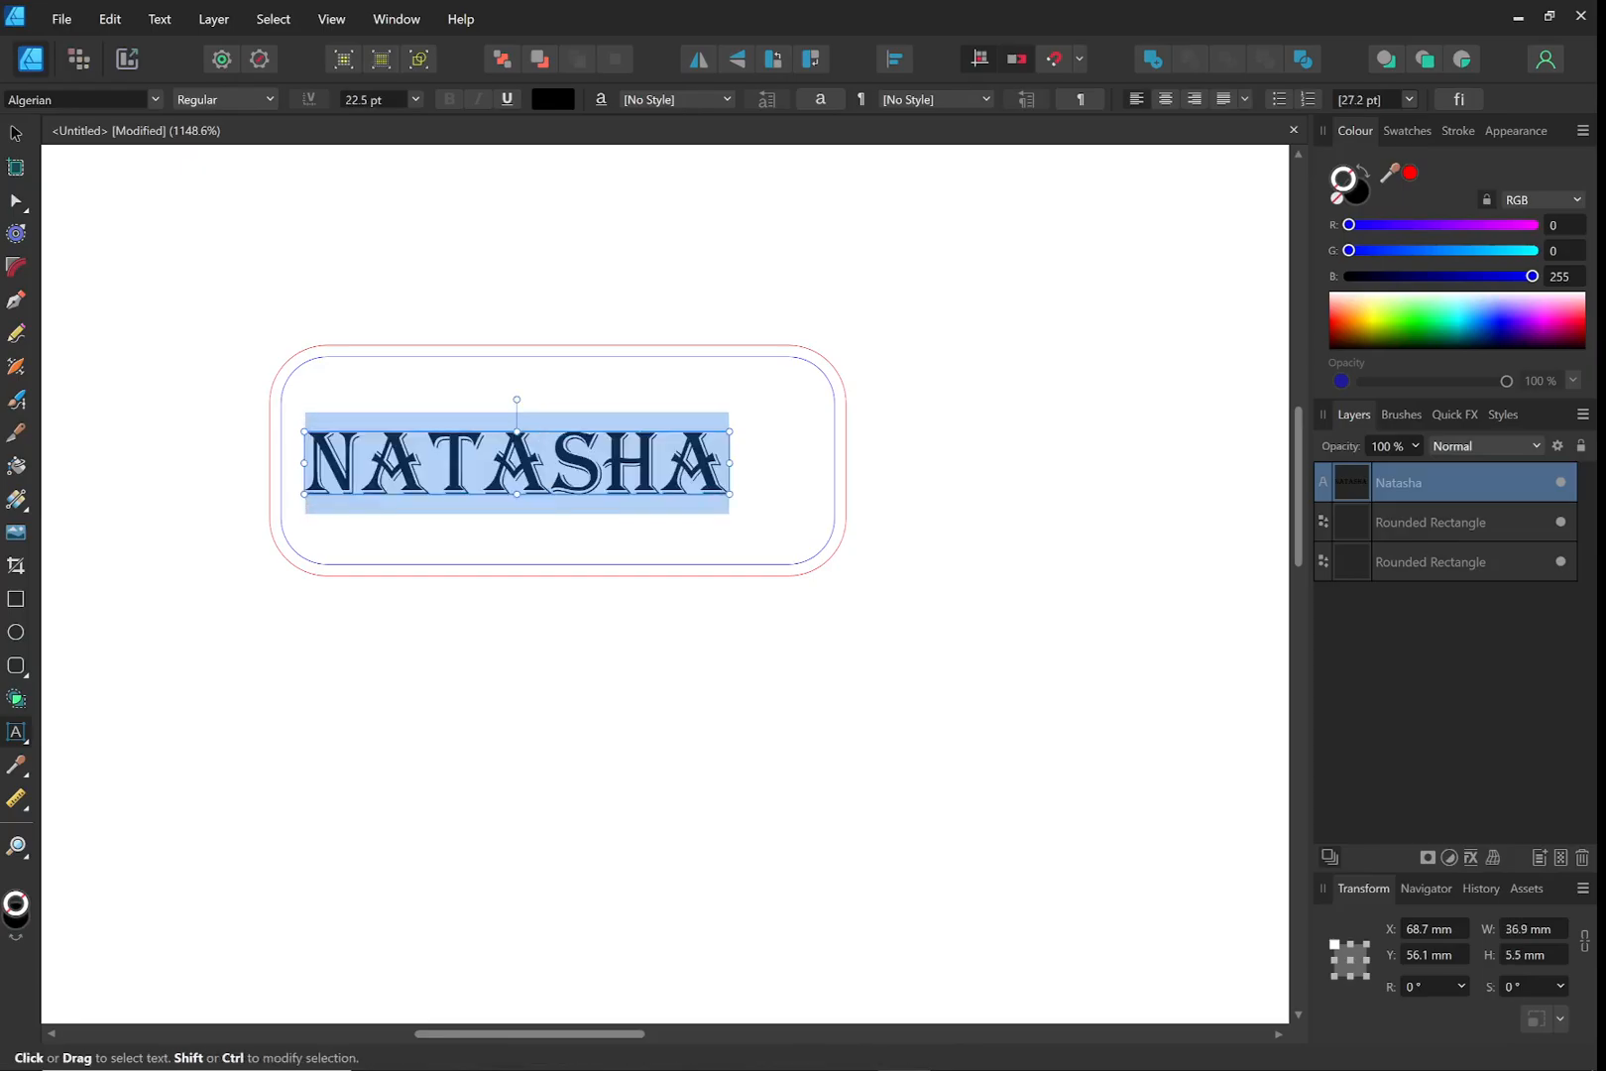
pyautogui.click(551, 526)
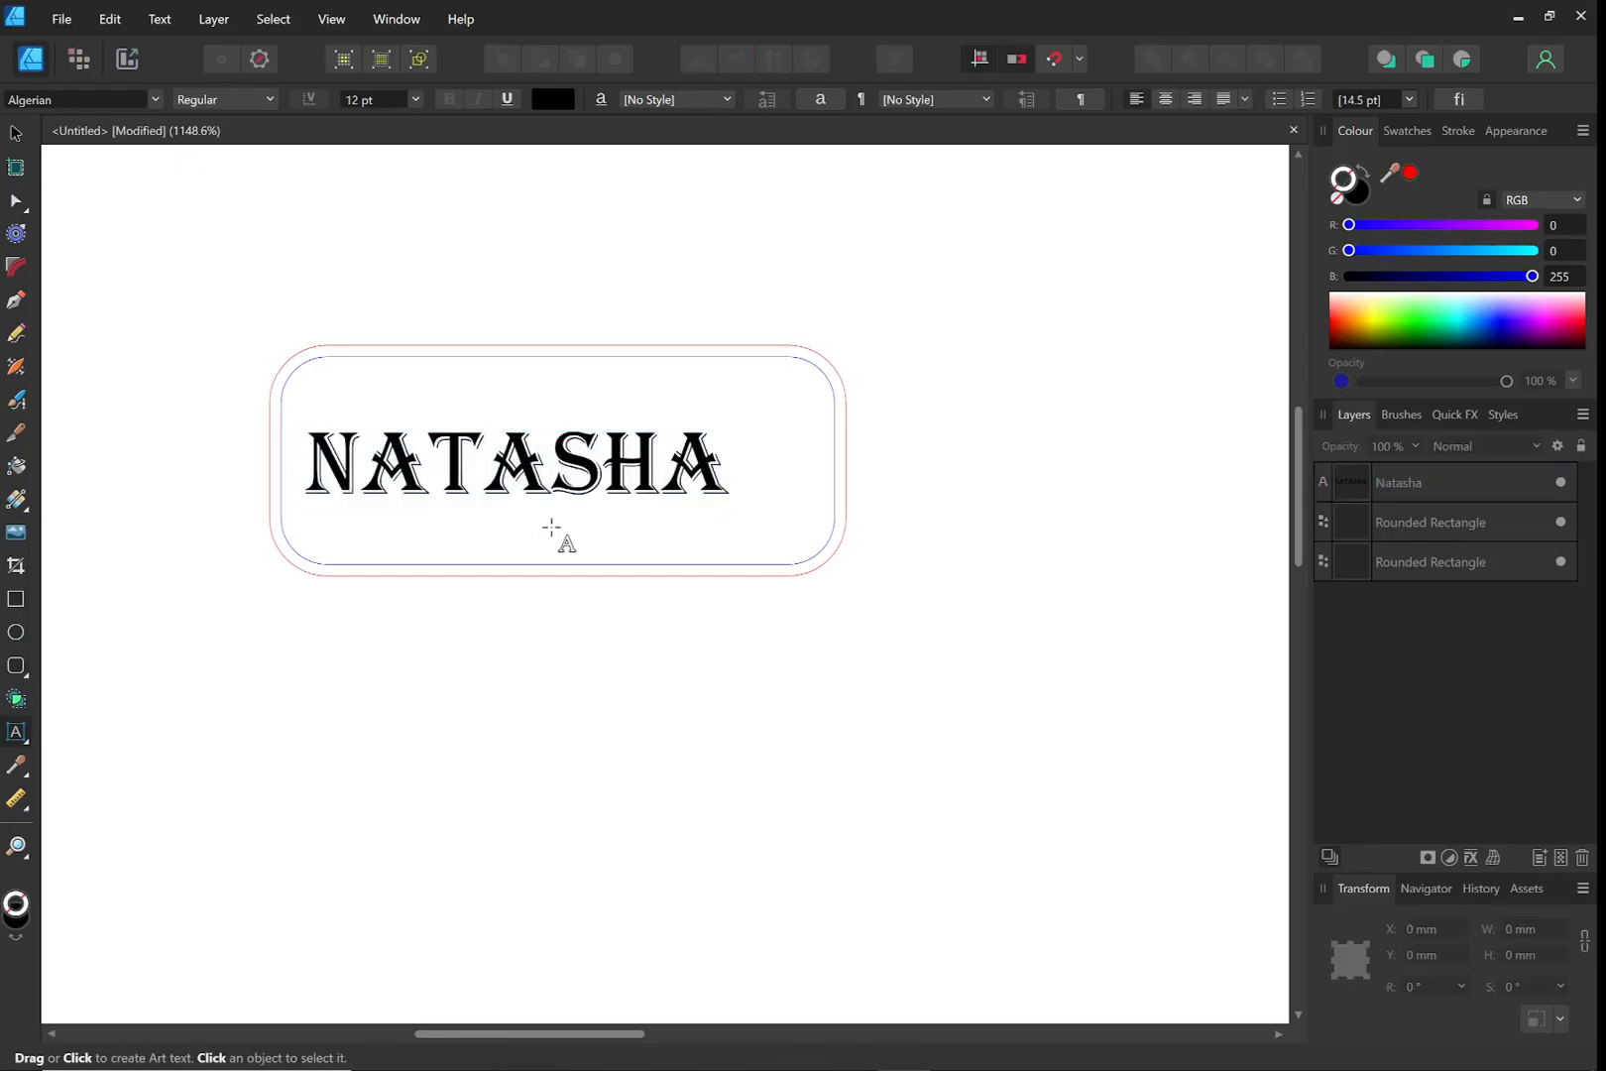
pyautogui.scroll(5, 534, 483)
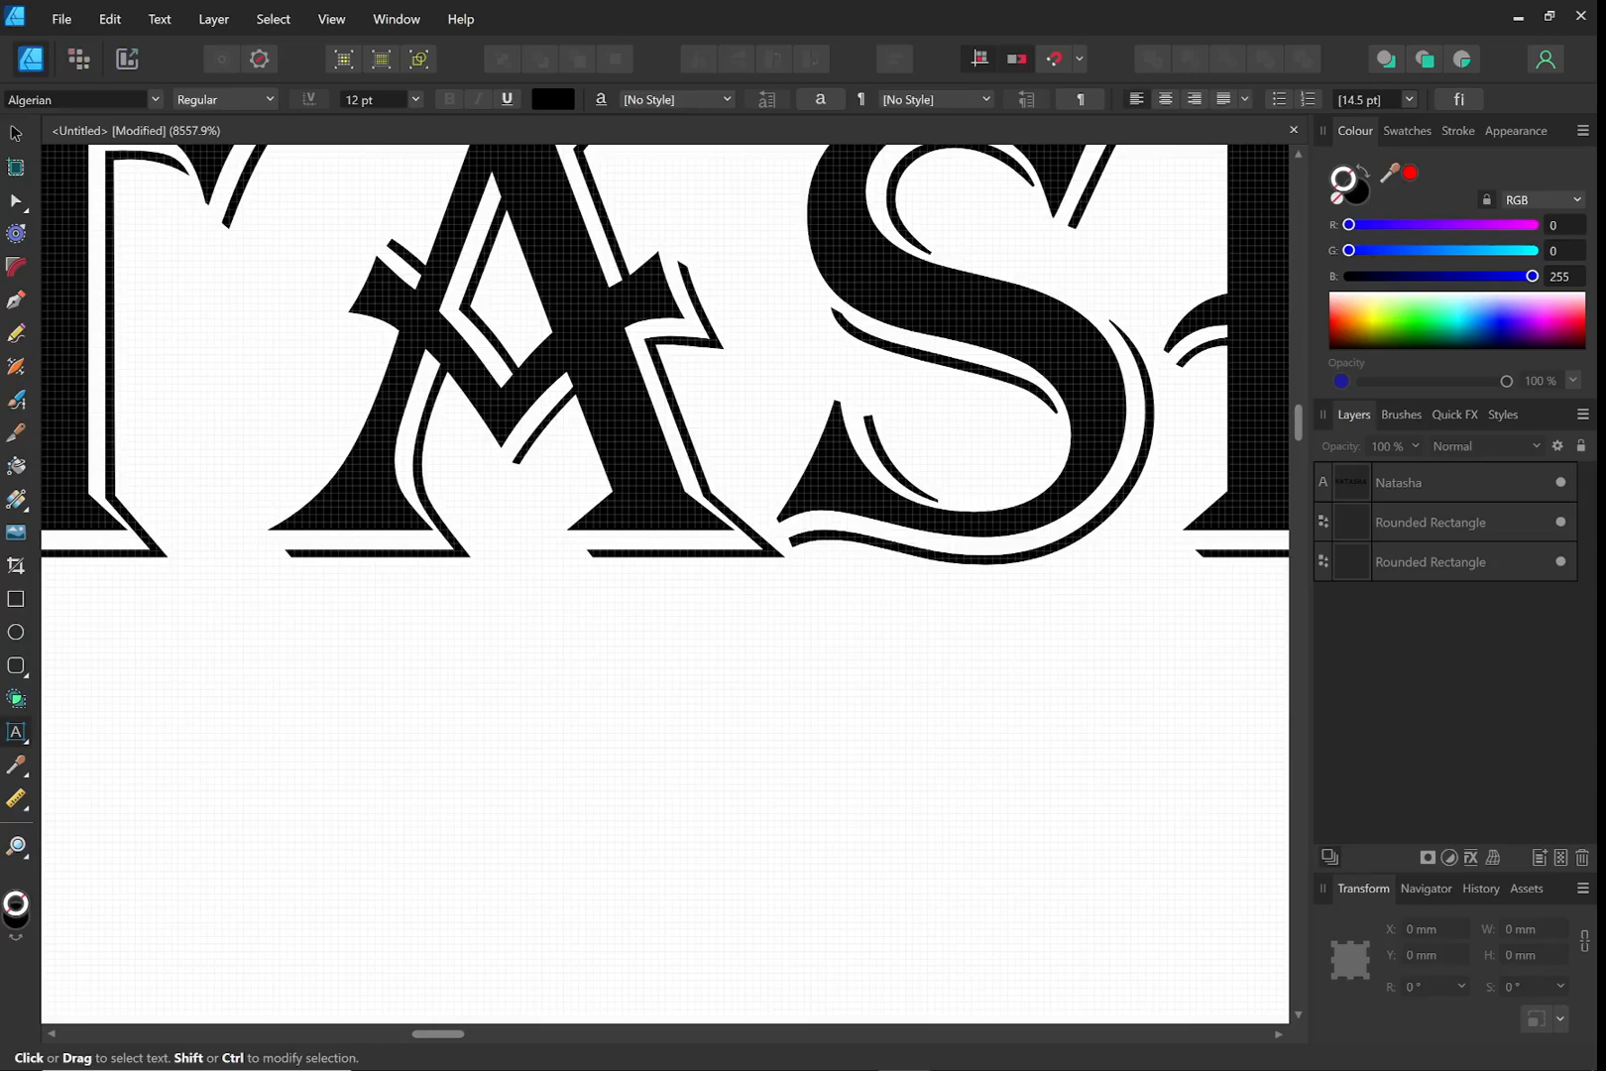
pyautogui.scroll(-4, 674, 343)
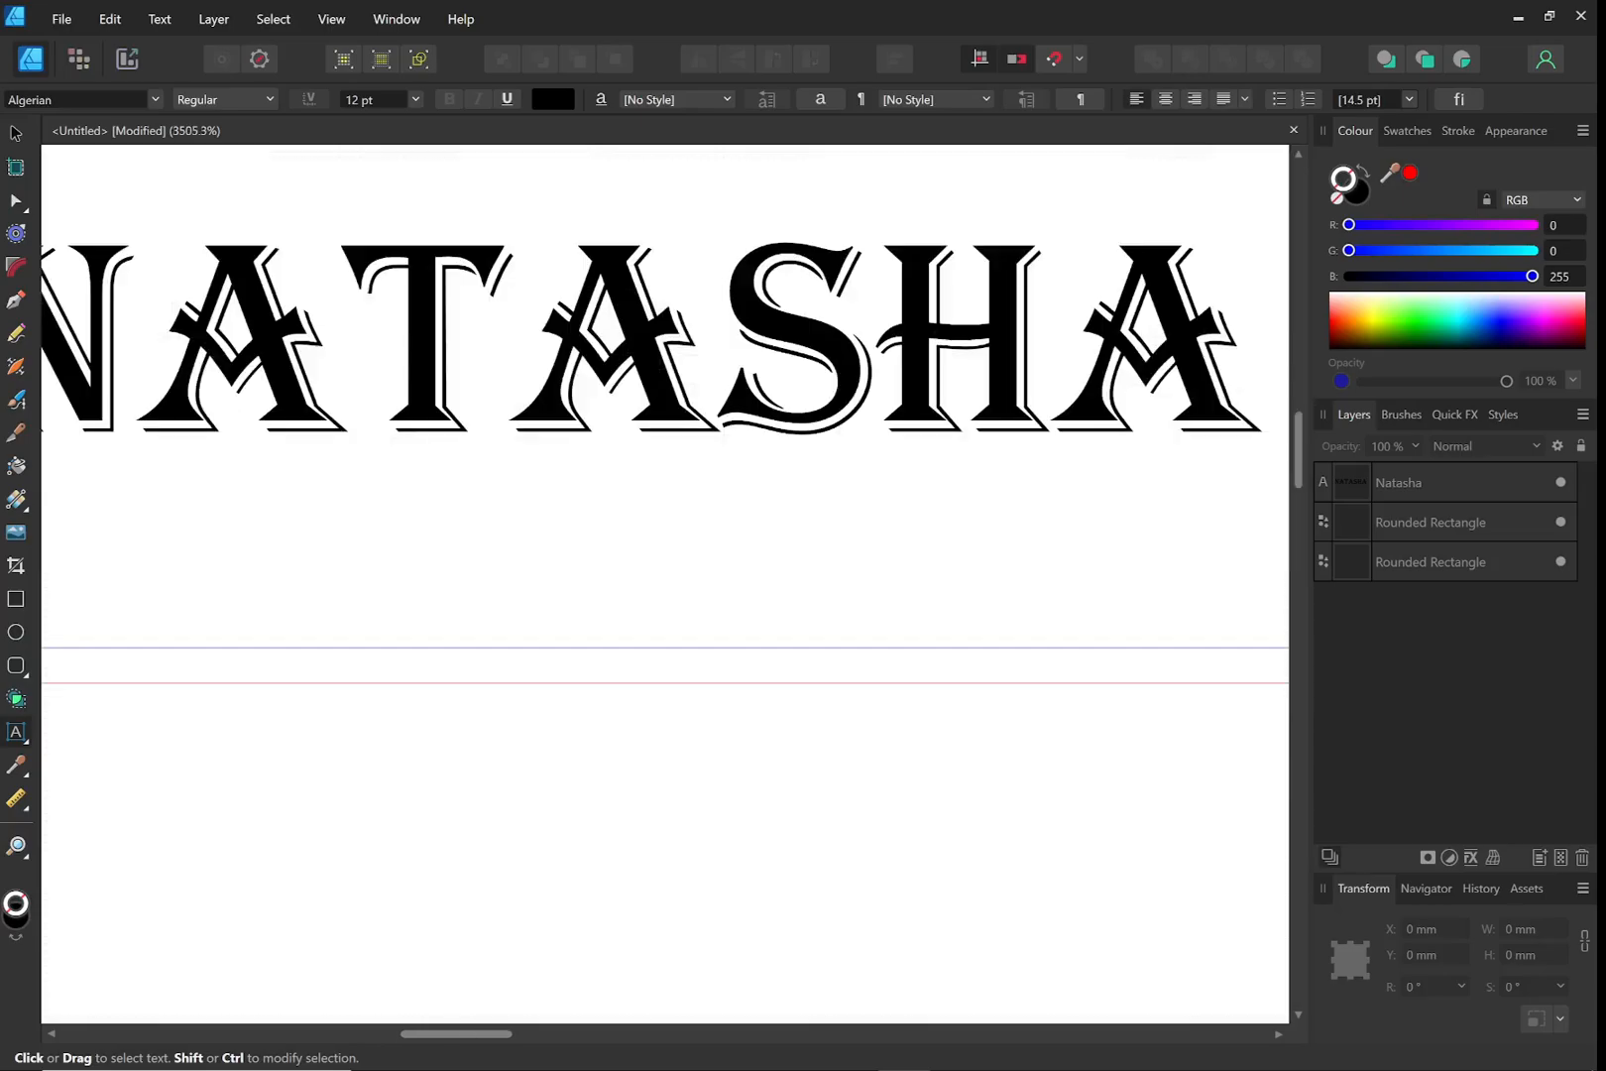
pyautogui.scroll(-1, 675, 343)
# Select all of the name text, browse the available fonts and set it to Britannic Bold
pyautogui.click(242, 339)
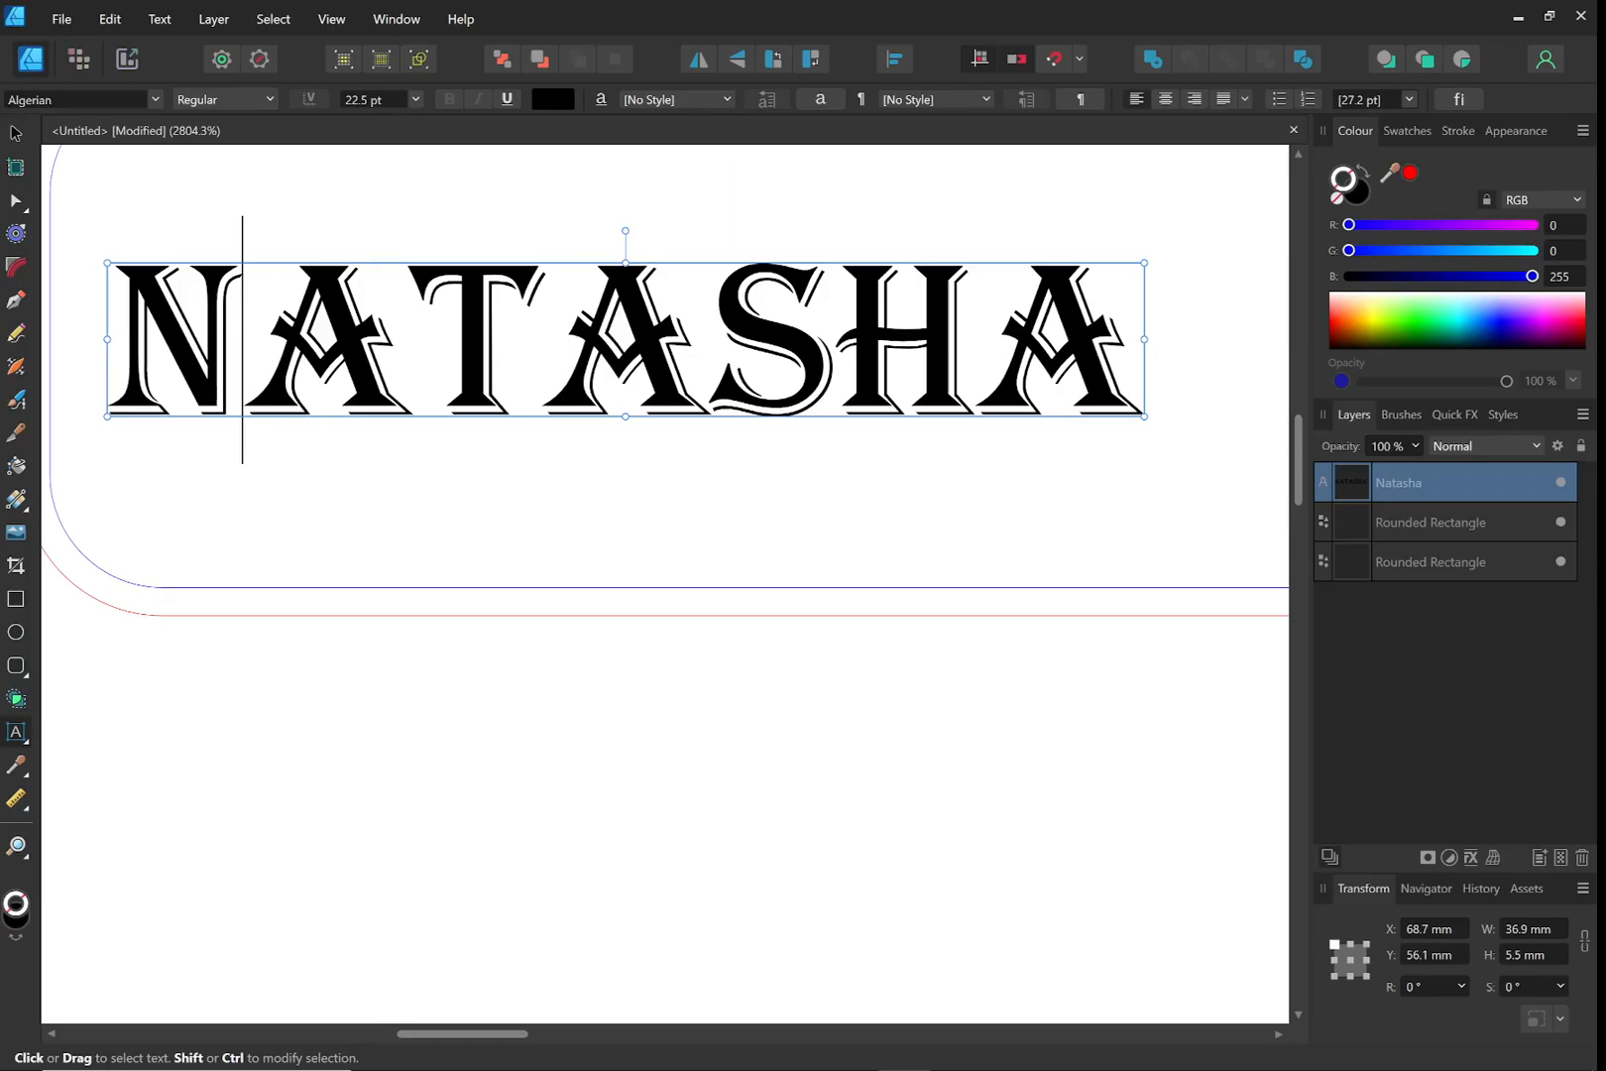
pyautogui.moveTo(974, 339); pyautogui.dragTo(109, 339)
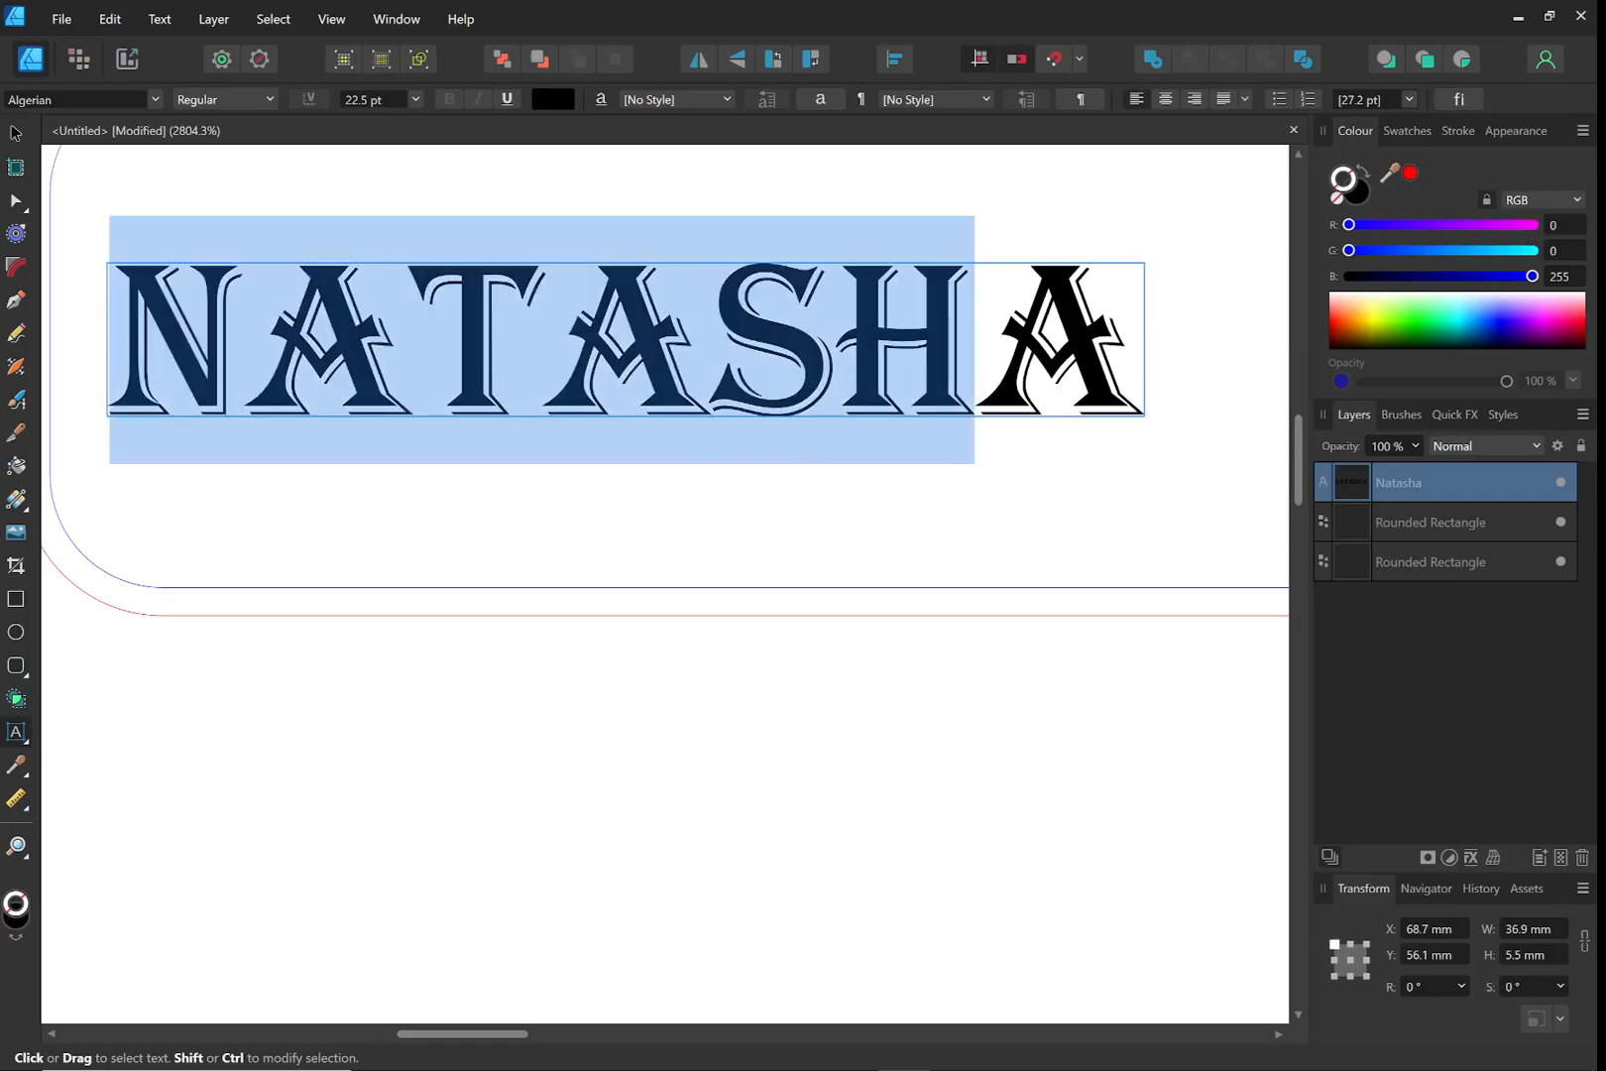
pyautogui.hotkey('ctrl', 'a')
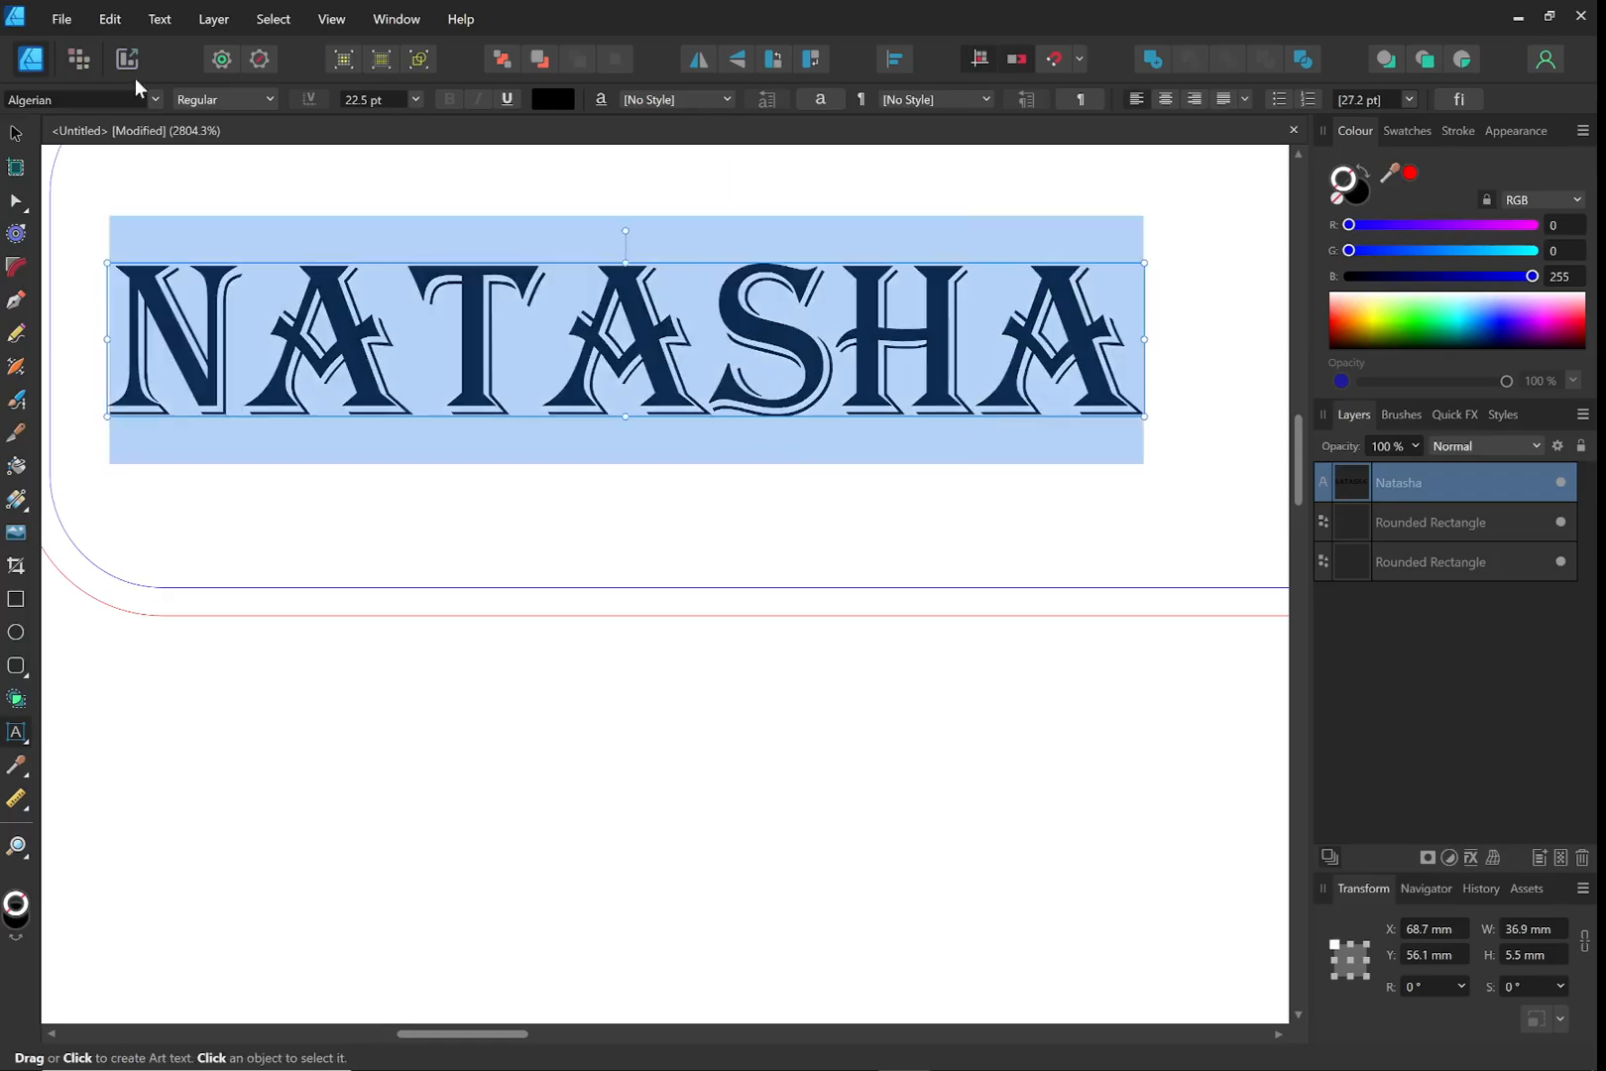
pyautogui.click(149, 99)
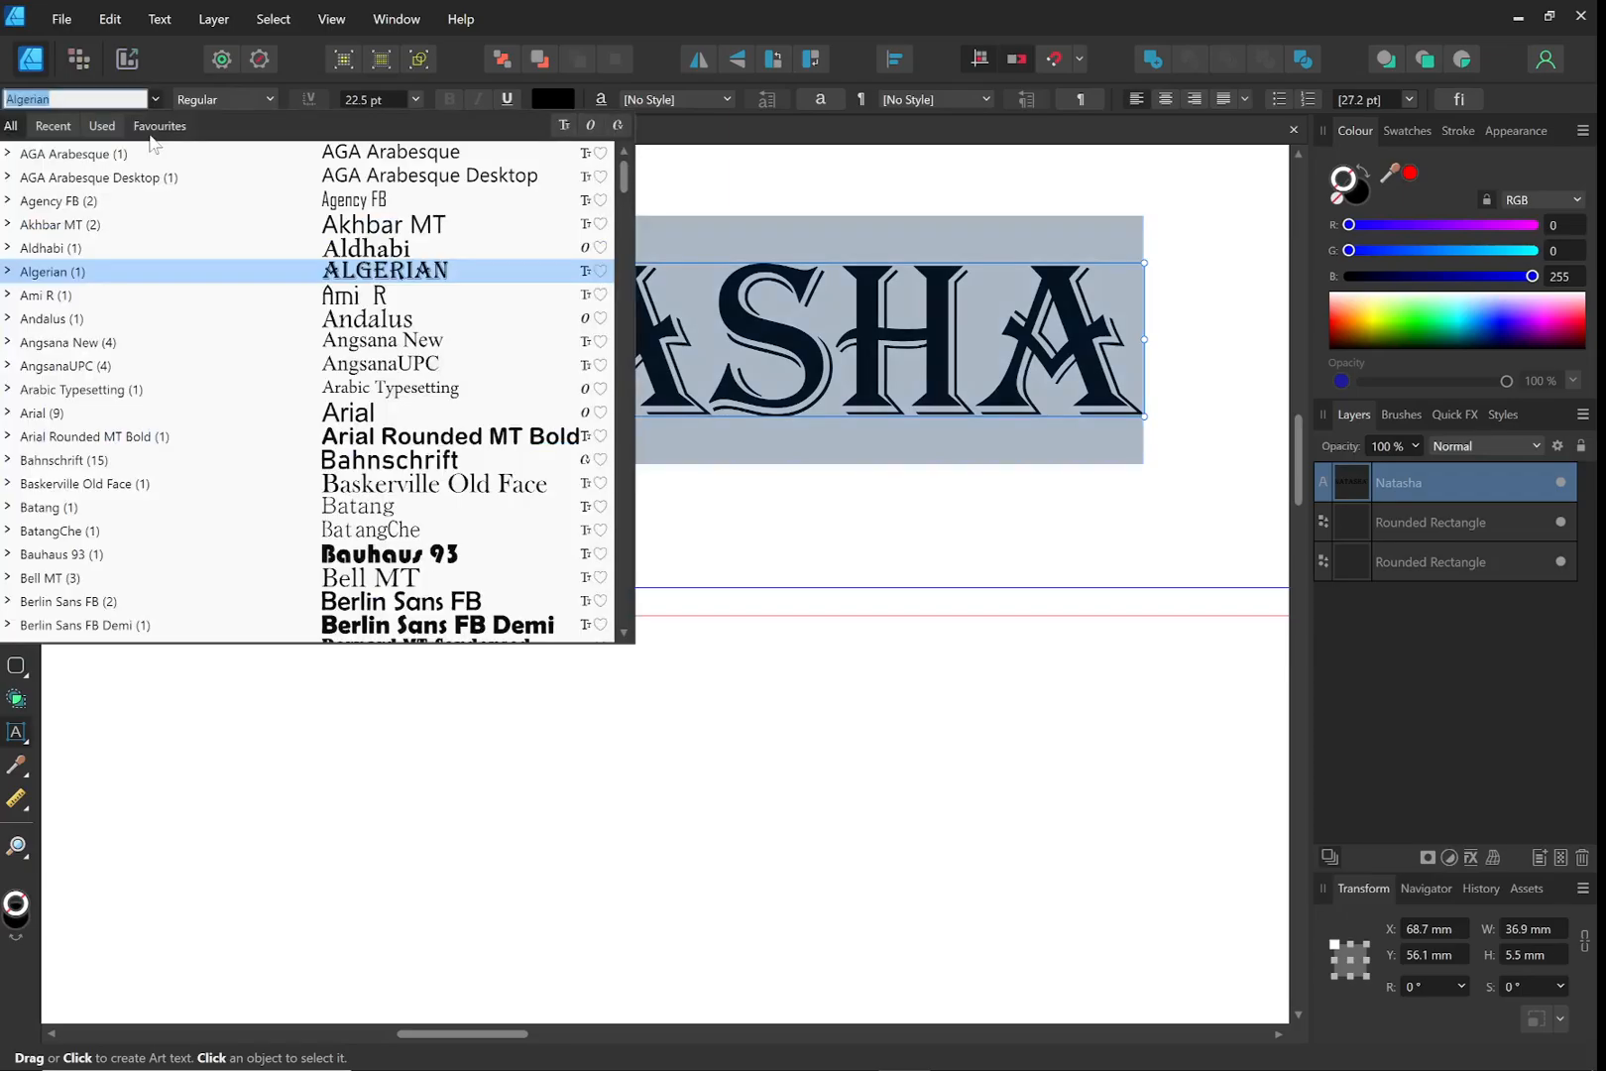
pyautogui.scroll(-10, 251, 412)
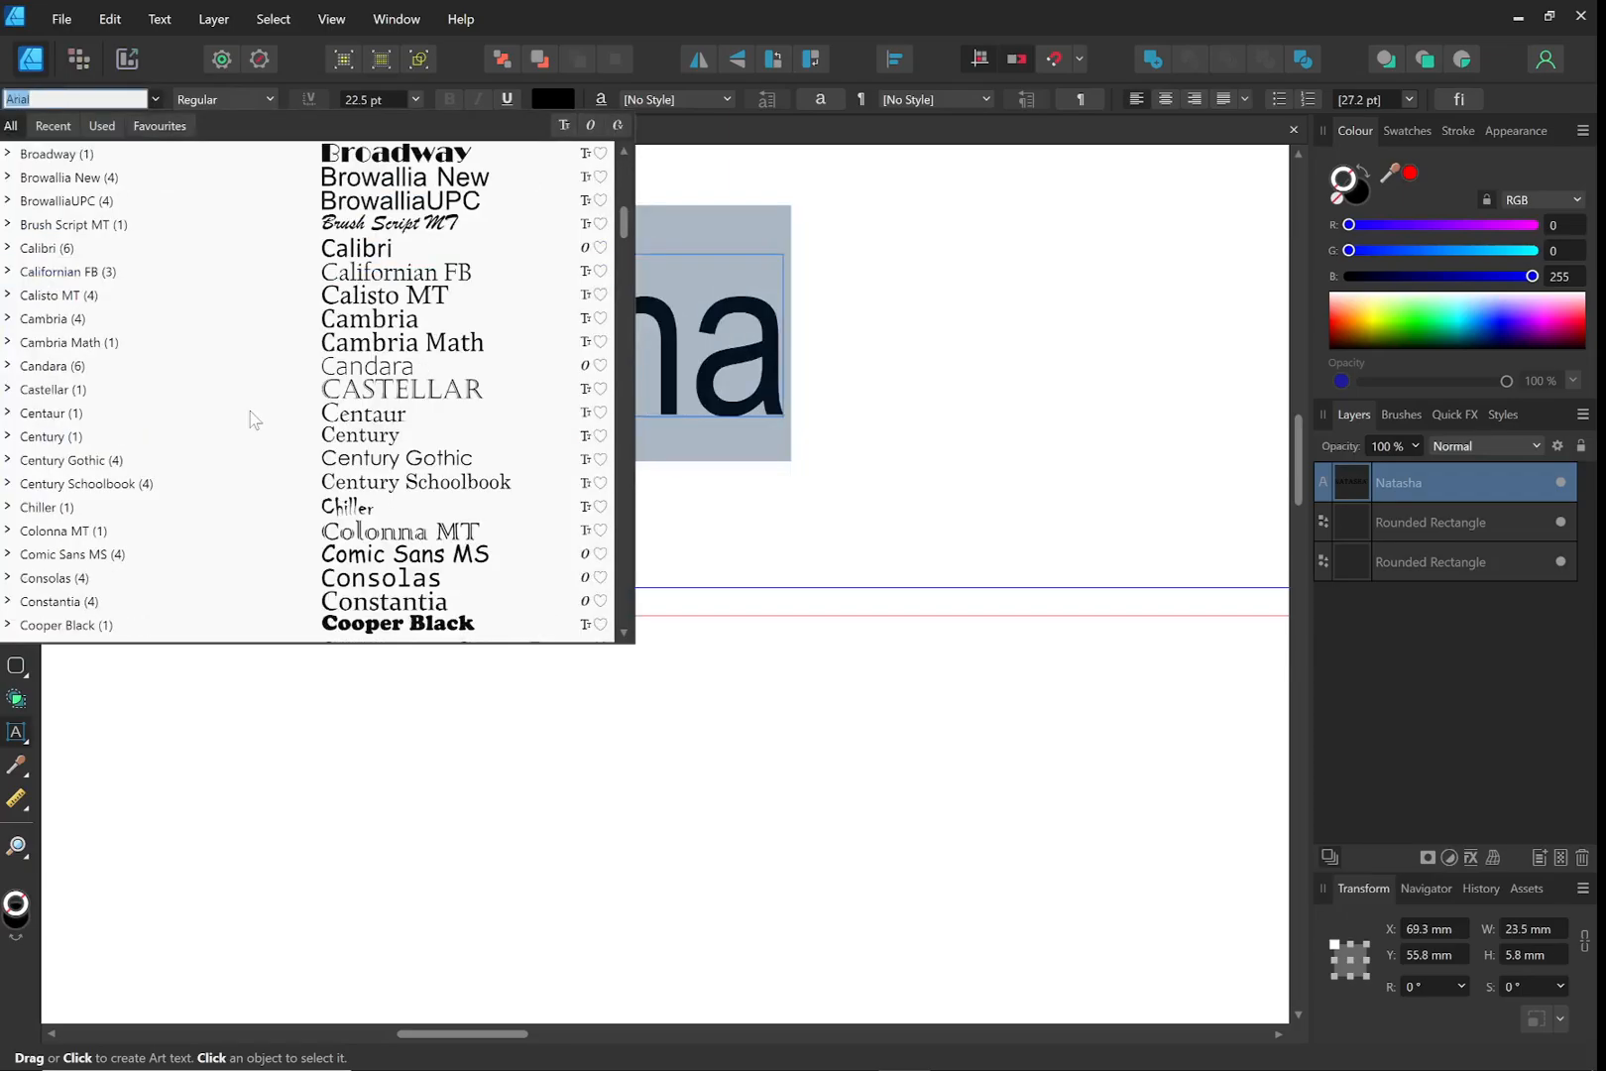
pyautogui.scroll(-8, 254, 419)
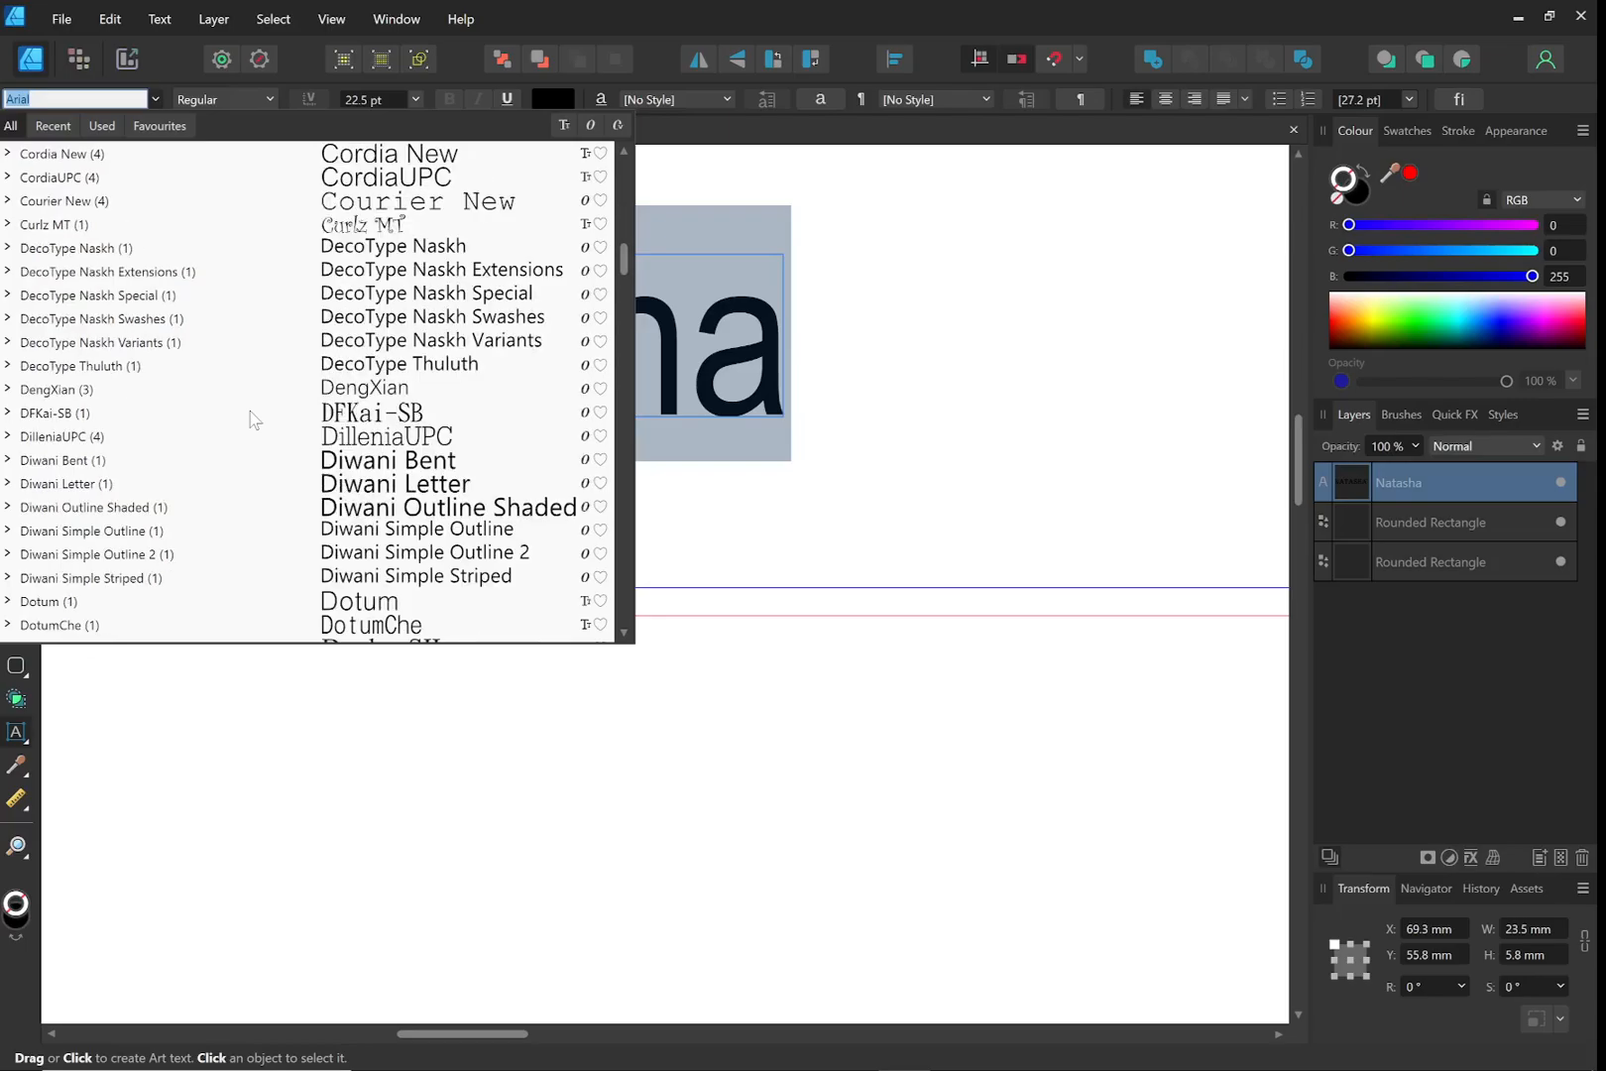
pyautogui.scroll(-5, 254, 419)
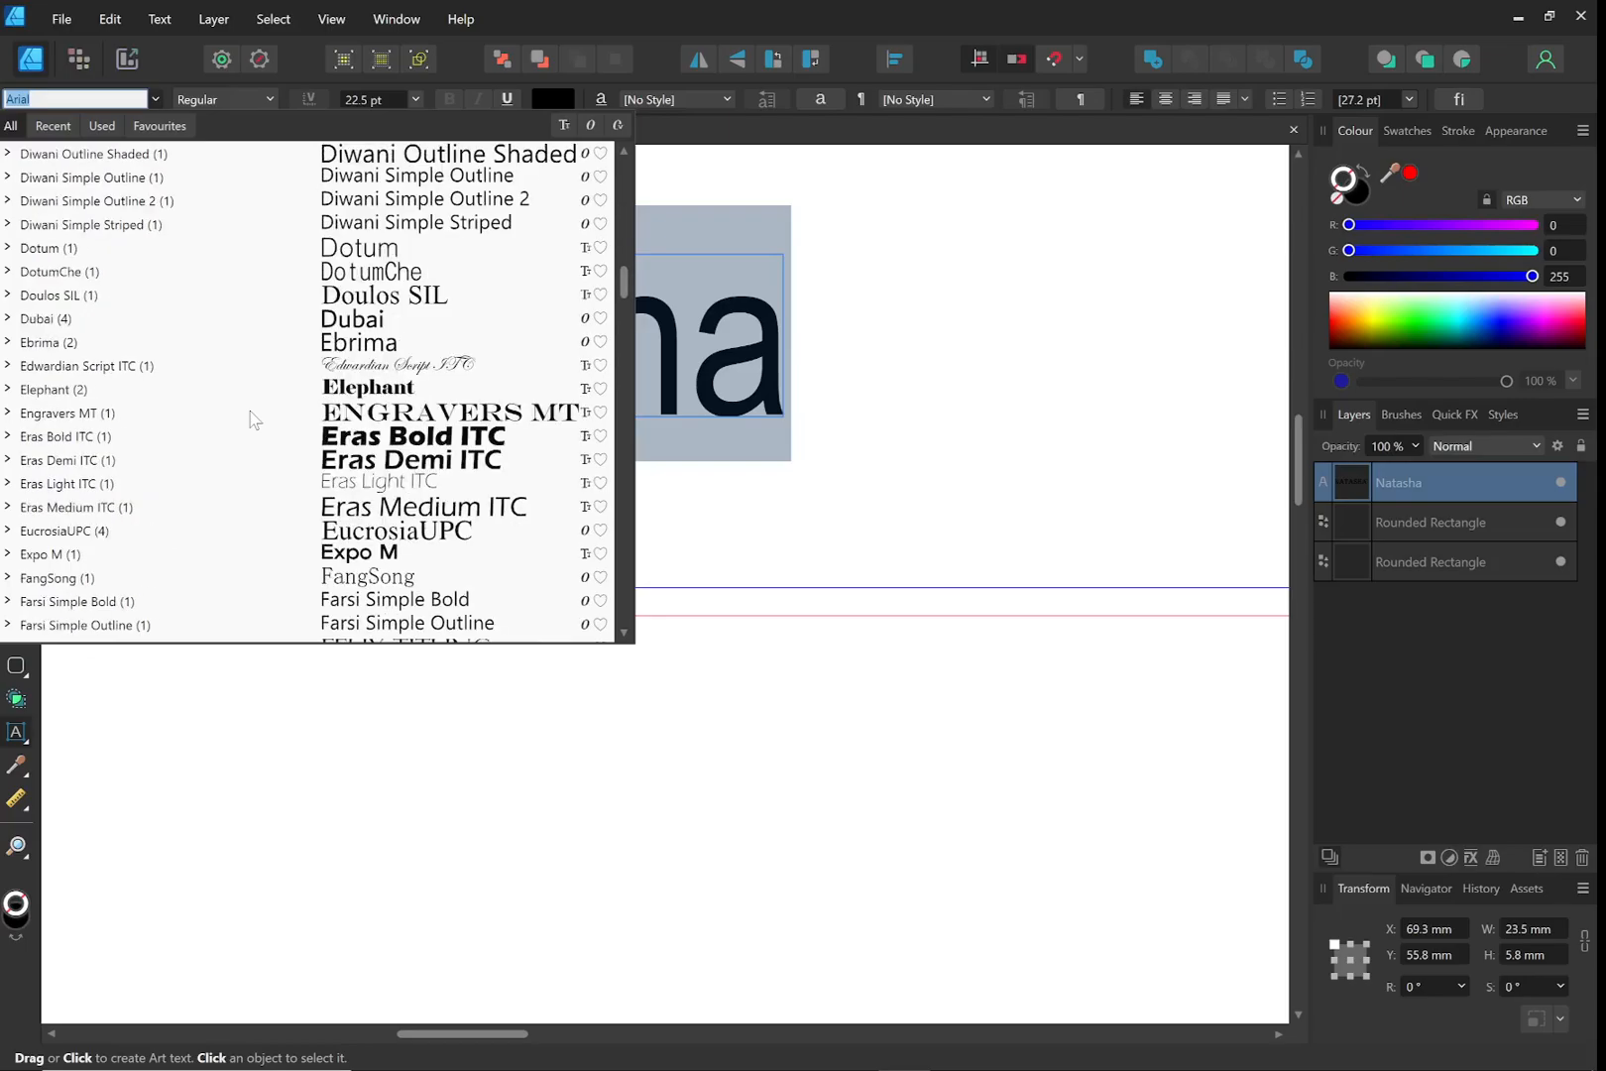
pyautogui.scroll(-4, 255, 419)
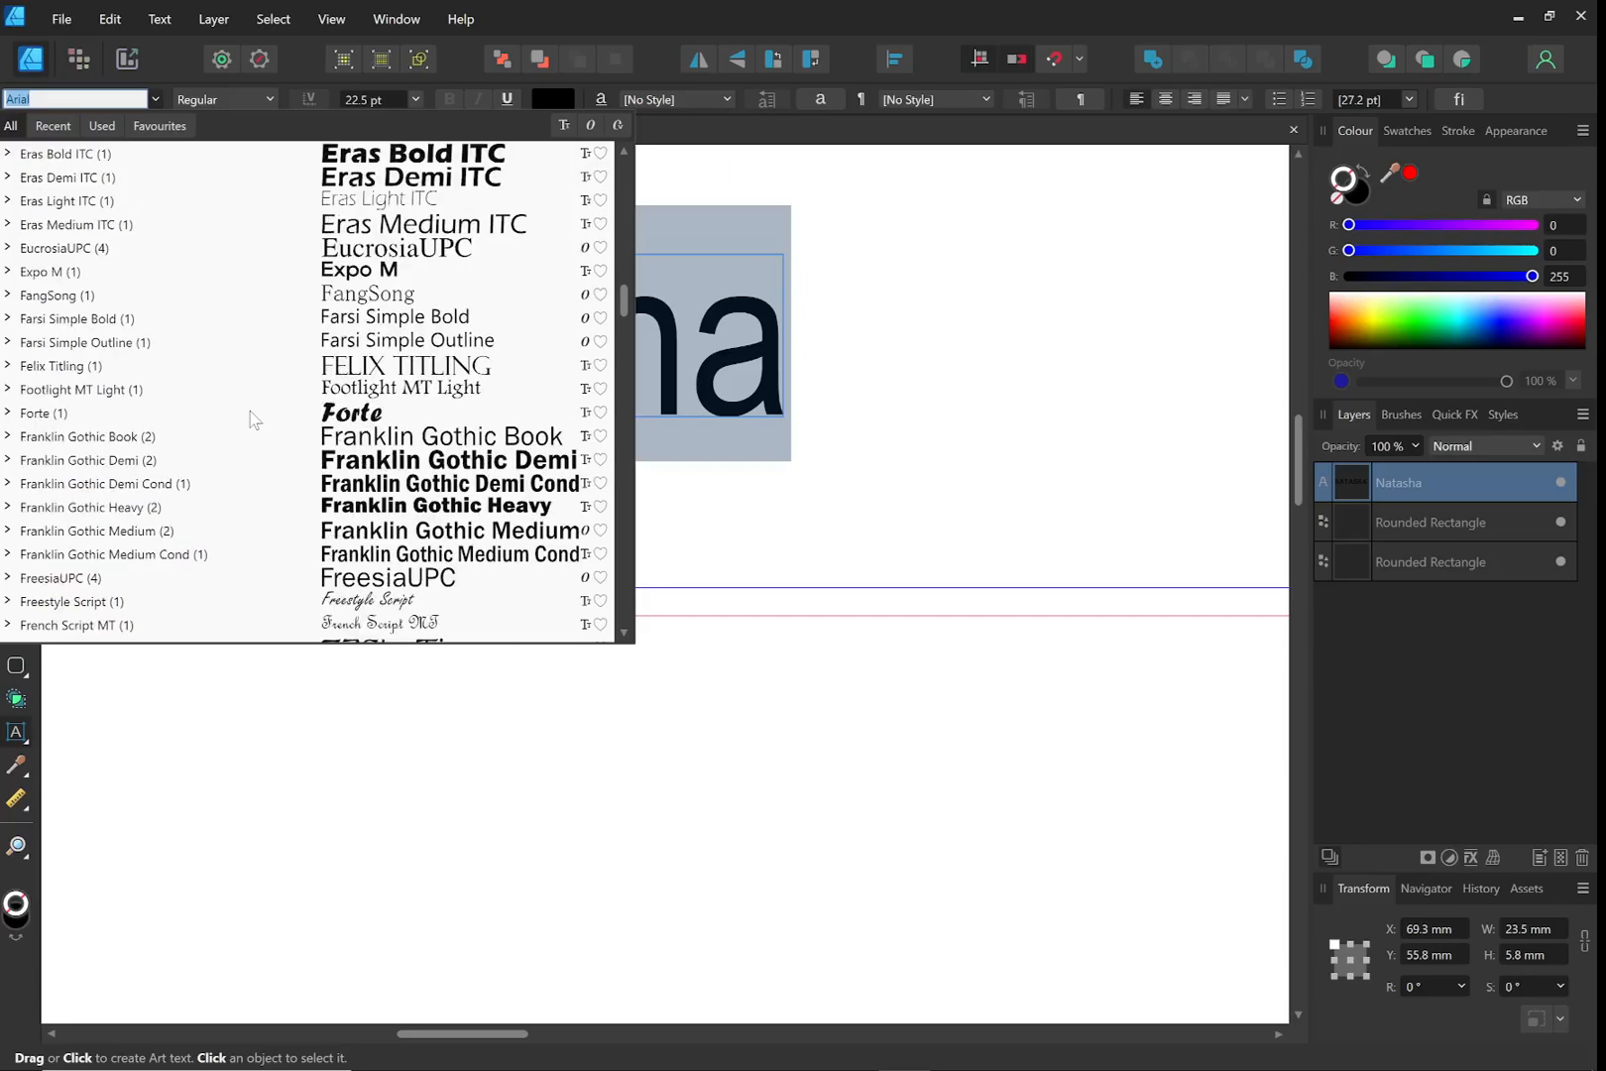
pyautogui.scroll(-6, 255, 420)
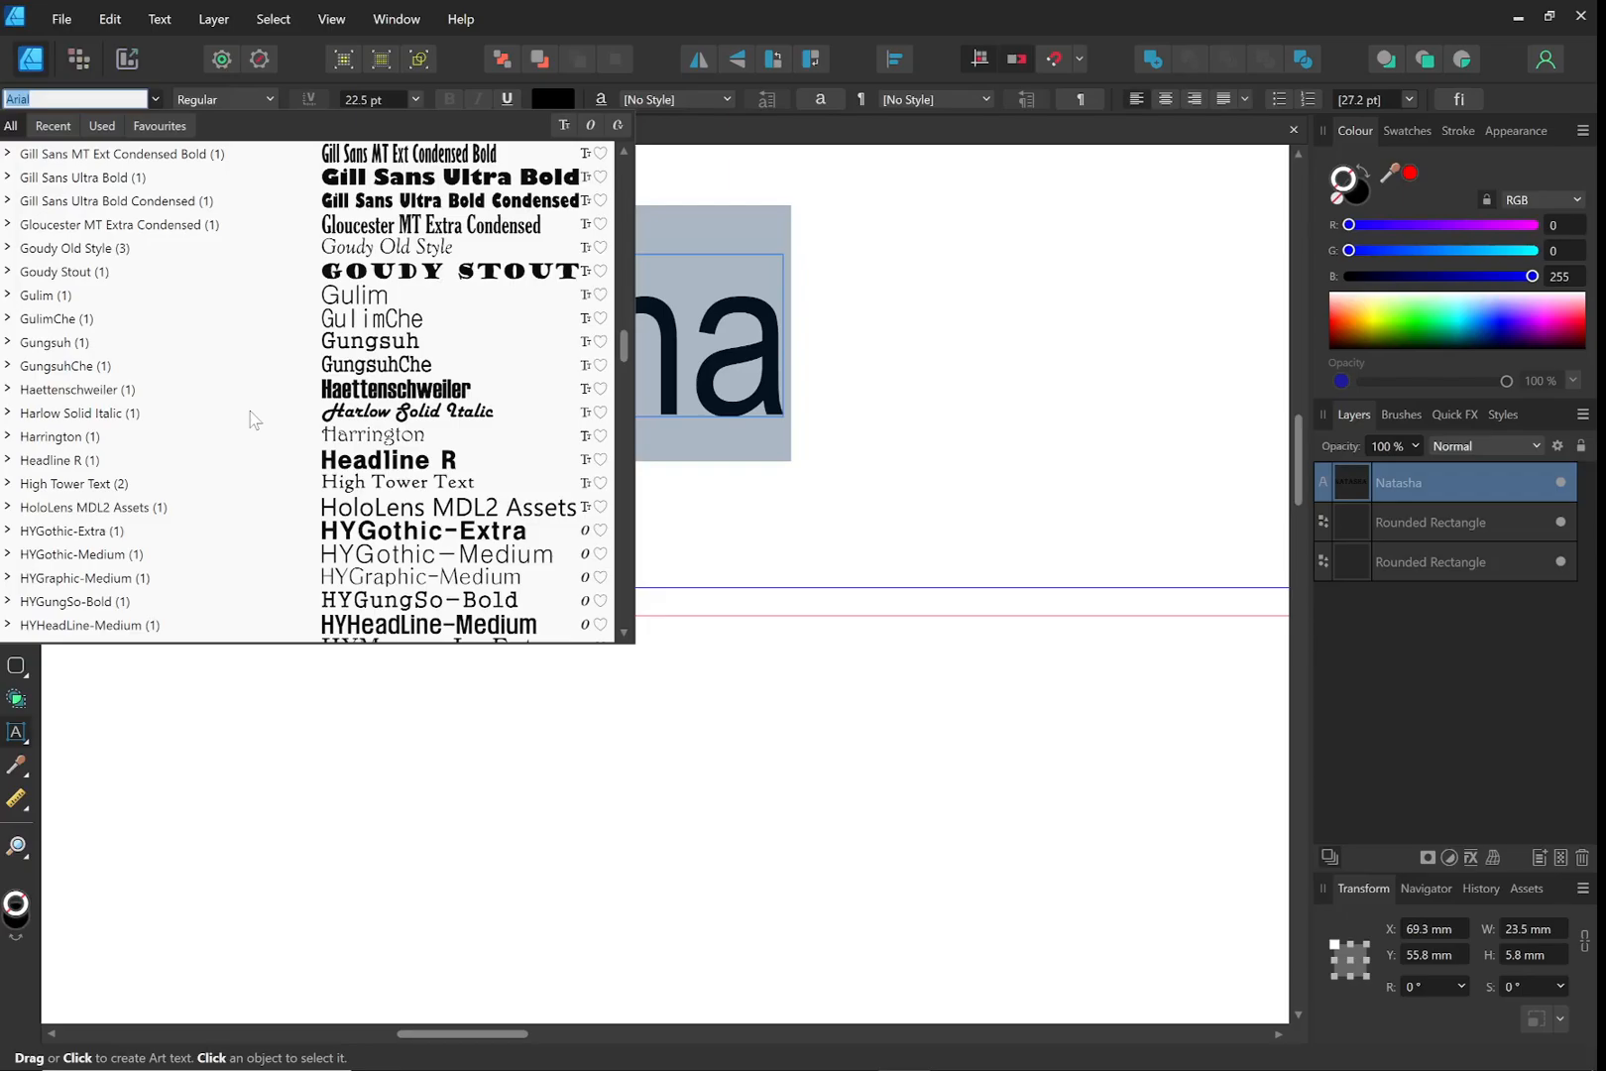
pyautogui.scroll(12, 255, 420)
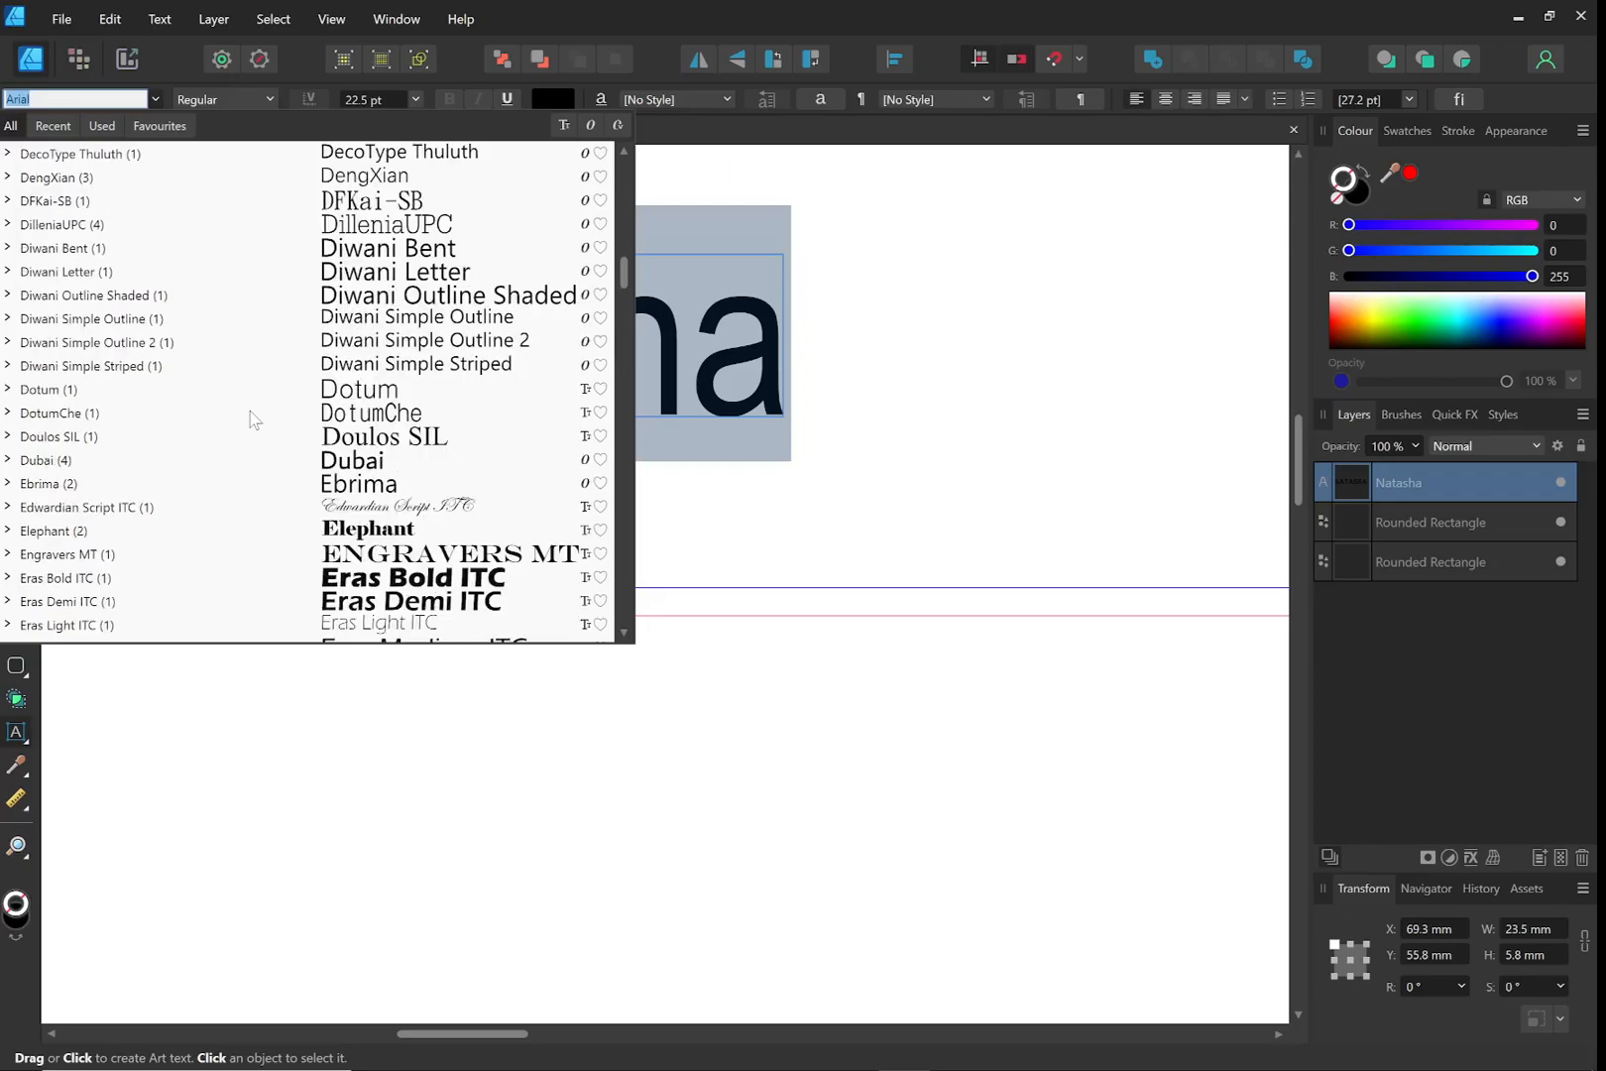
pyautogui.scroll(5, 255, 419)
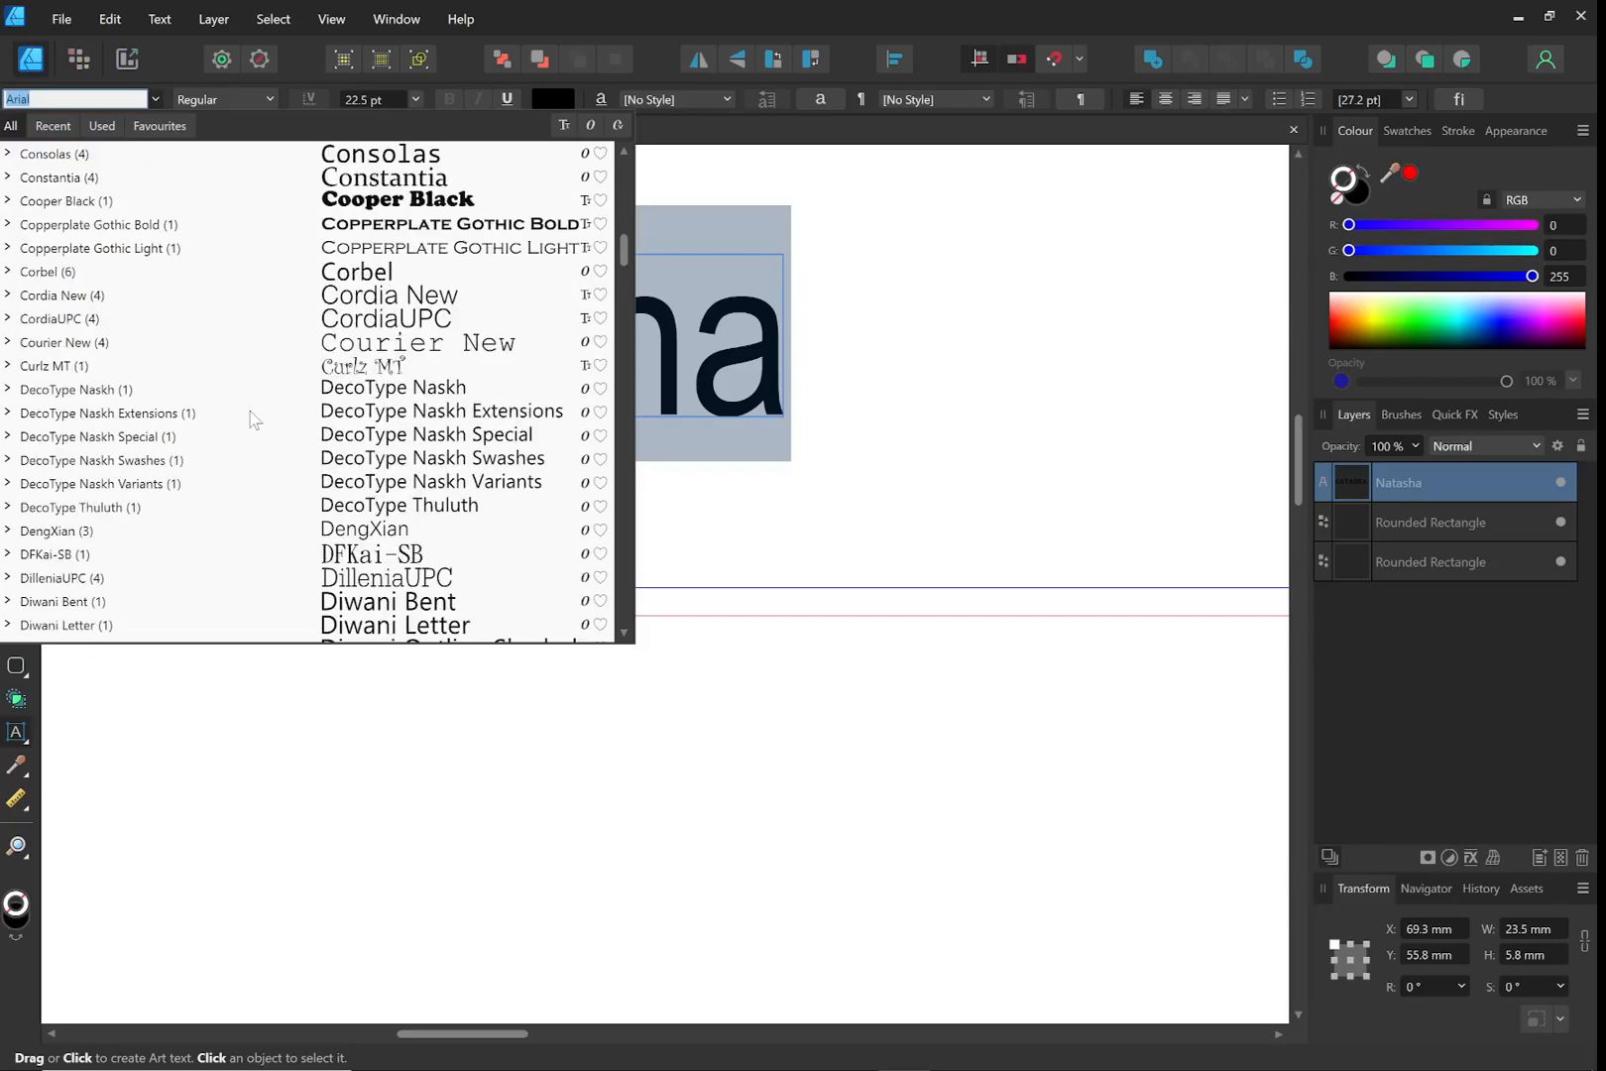
pyautogui.scroll(-14, 255, 420)
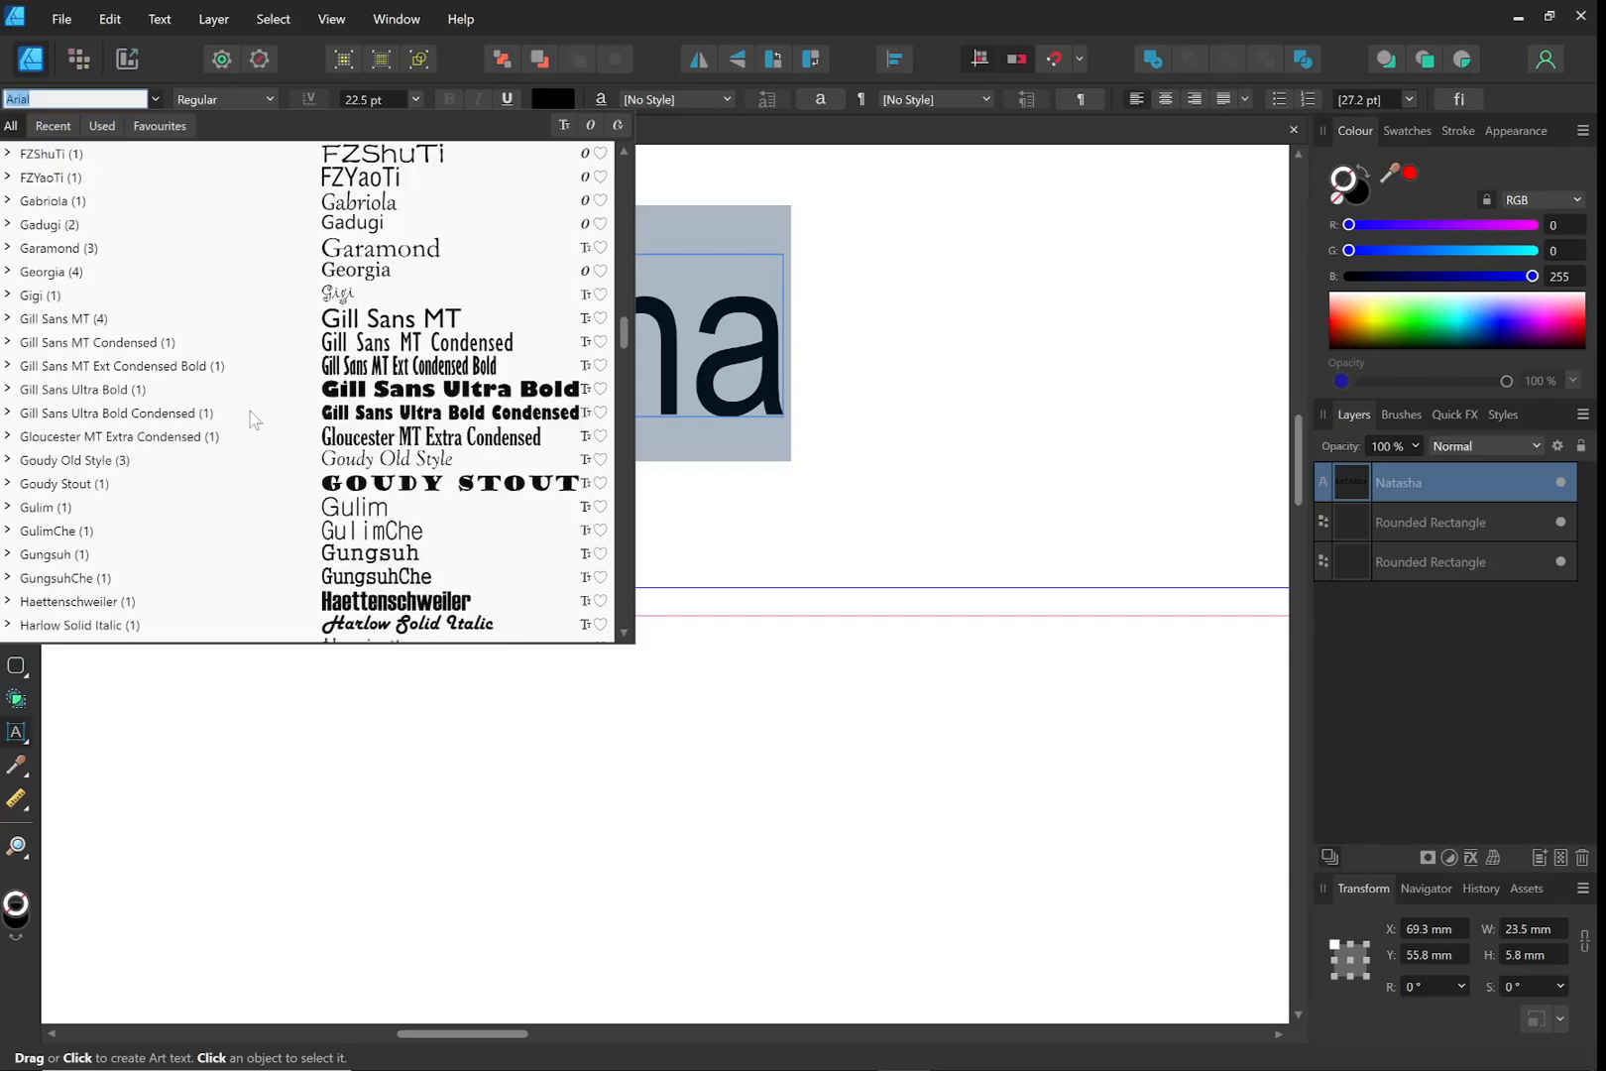
pyautogui.scroll(-3, 255, 419)
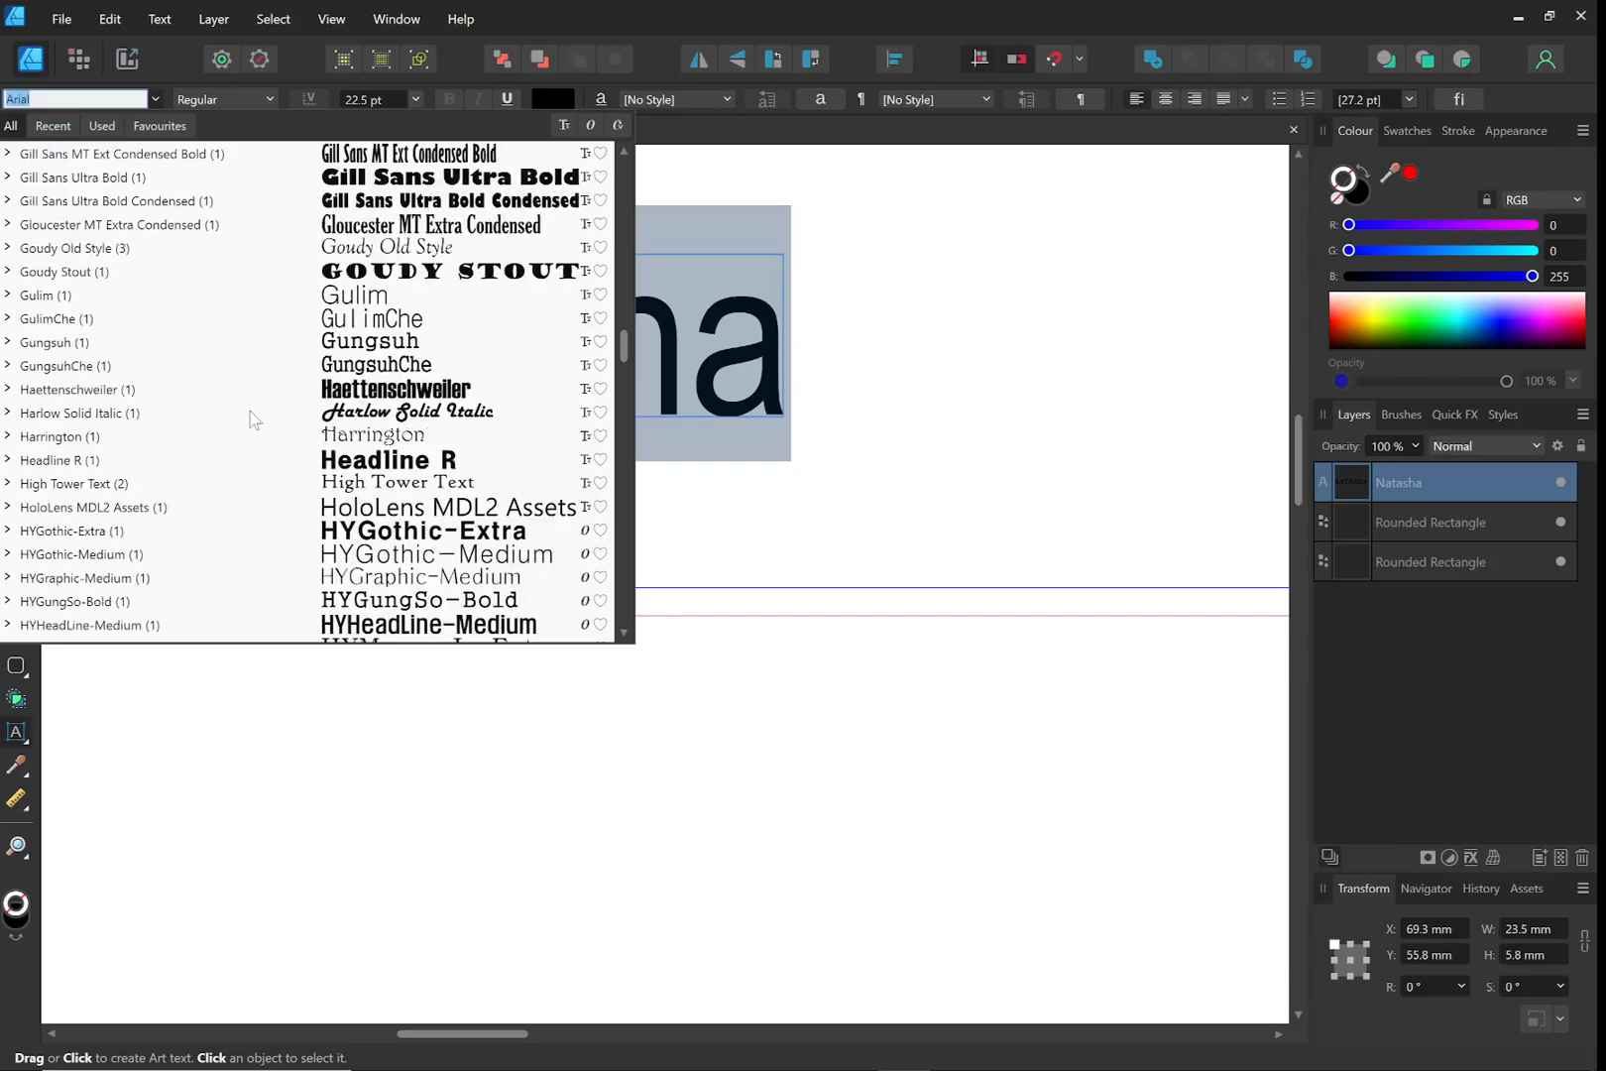
pyautogui.scroll(-6, 255, 419)
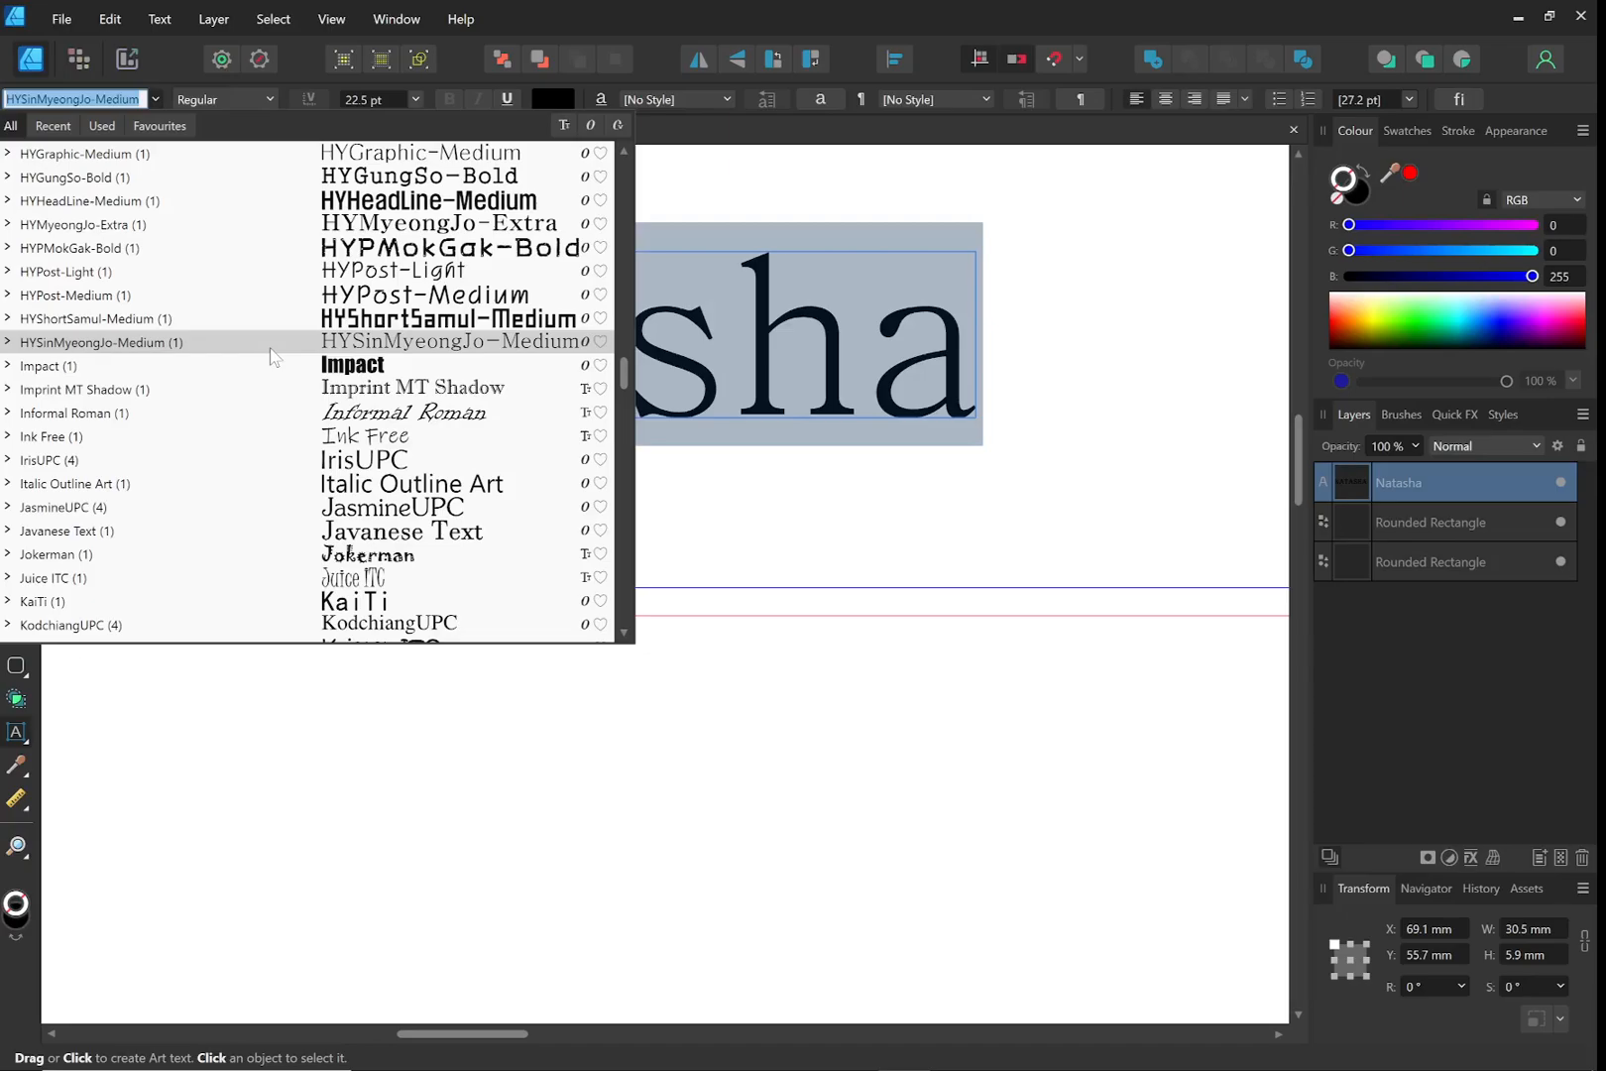
pyautogui.scroll(13, 268, 446)
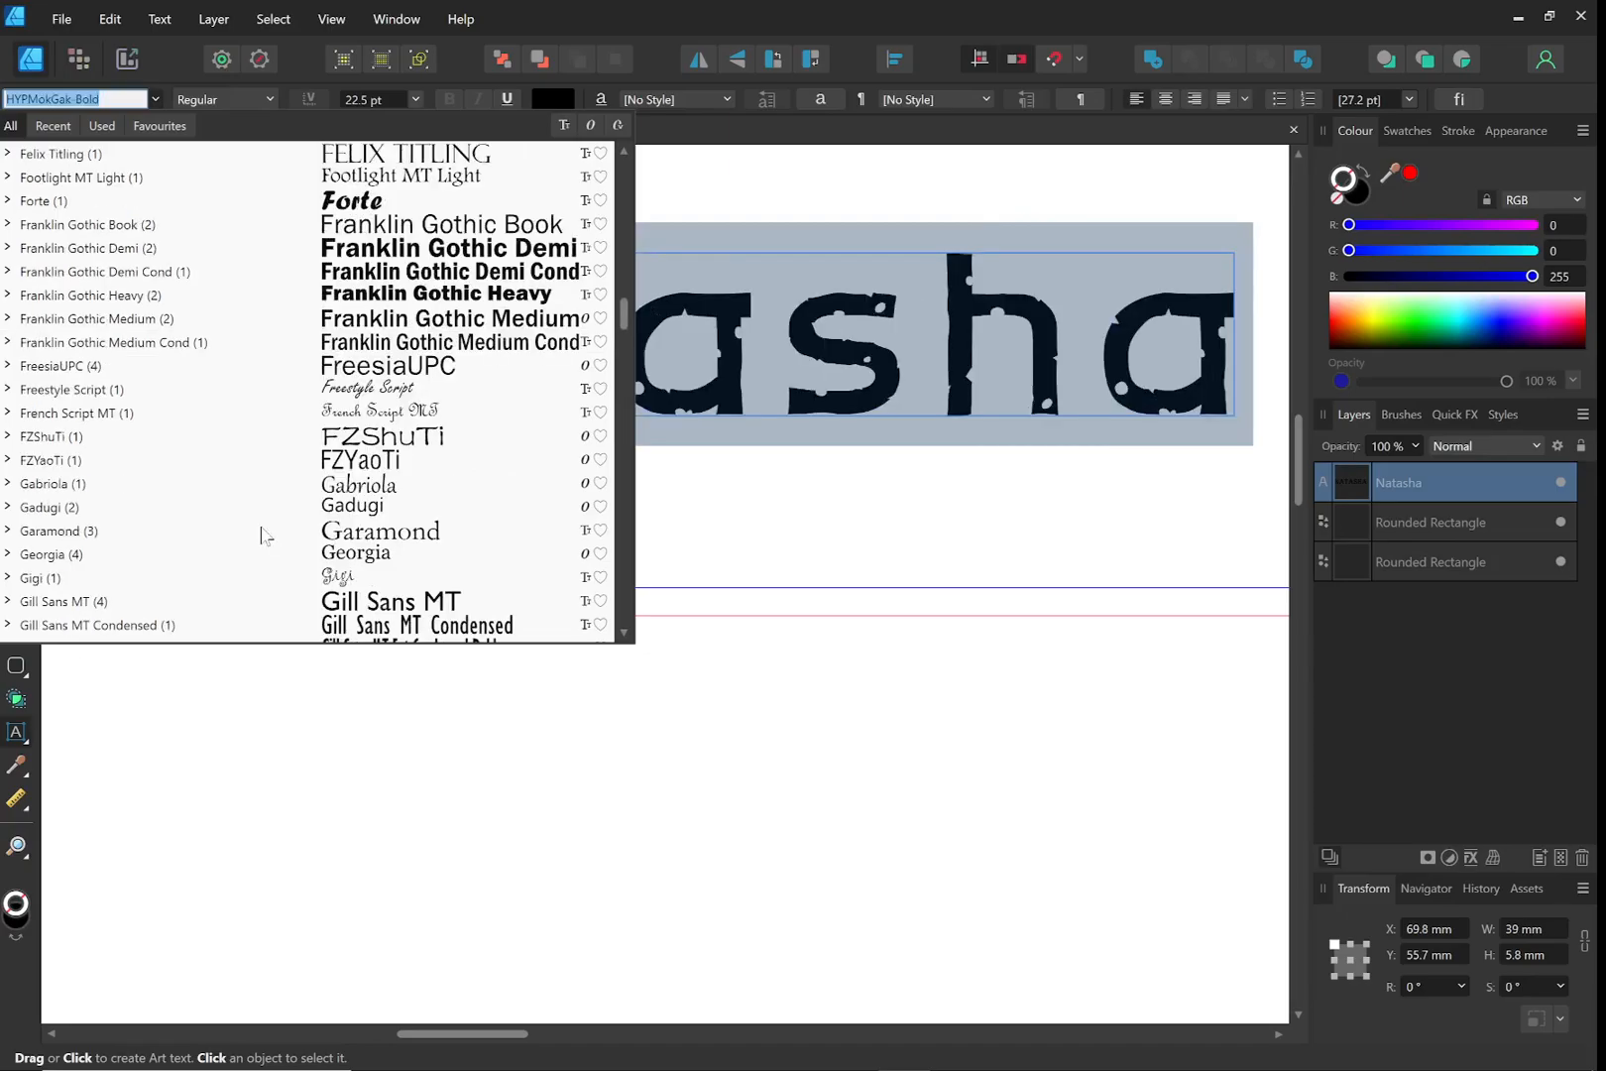
pyautogui.scroll(12, 265, 536)
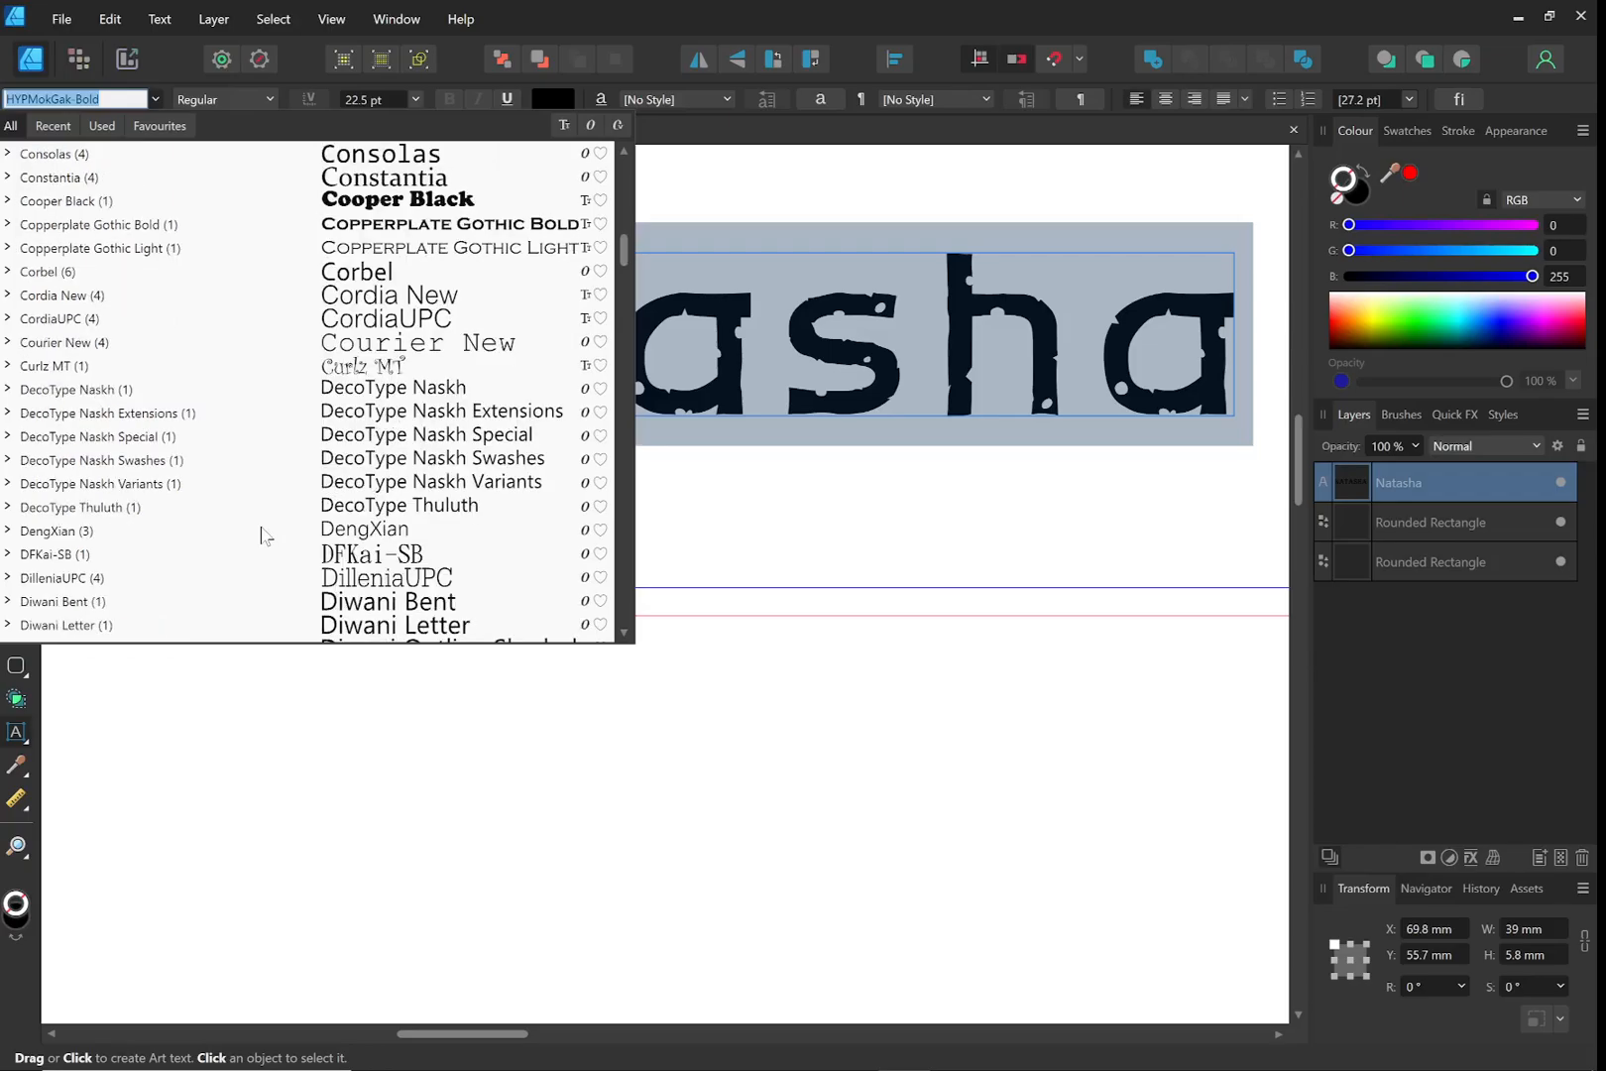
pyautogui.scroll(13, 264, 536)
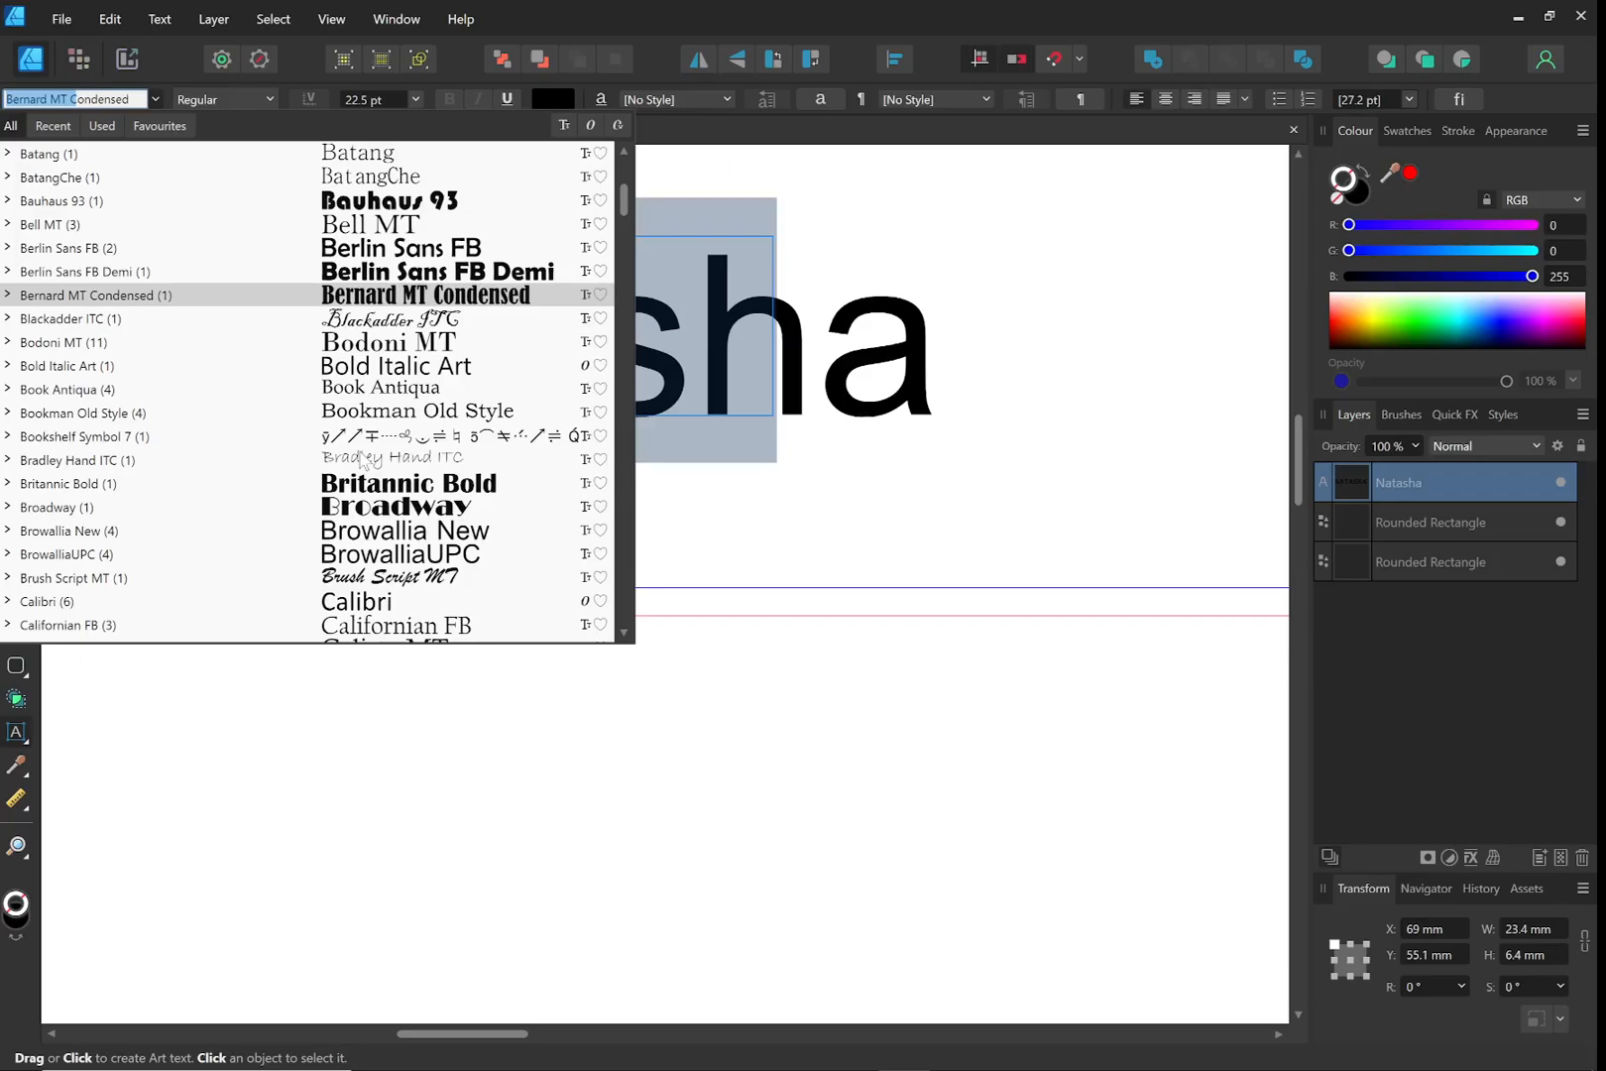
pyautogui.click(387, 483)
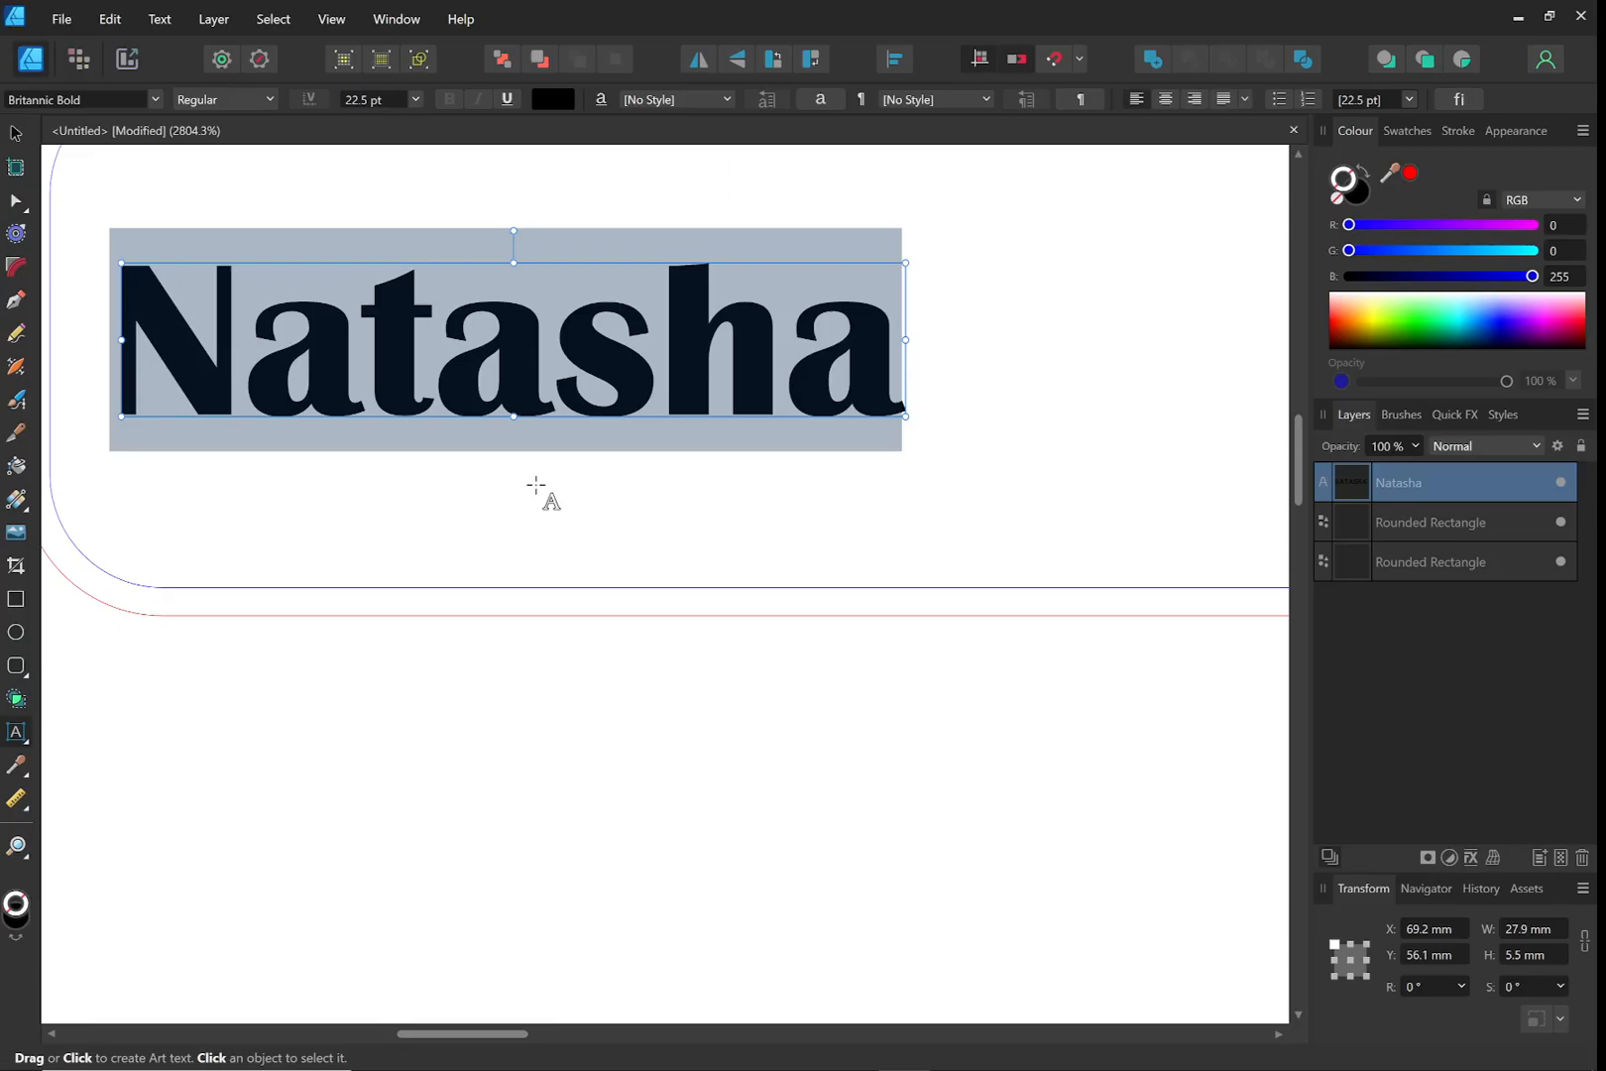
# Finish editing the name text and move it within the blue outline to about X 72.2 mm, Y 55.8 mm
pyautogui.scroll(-3, 535, 485)
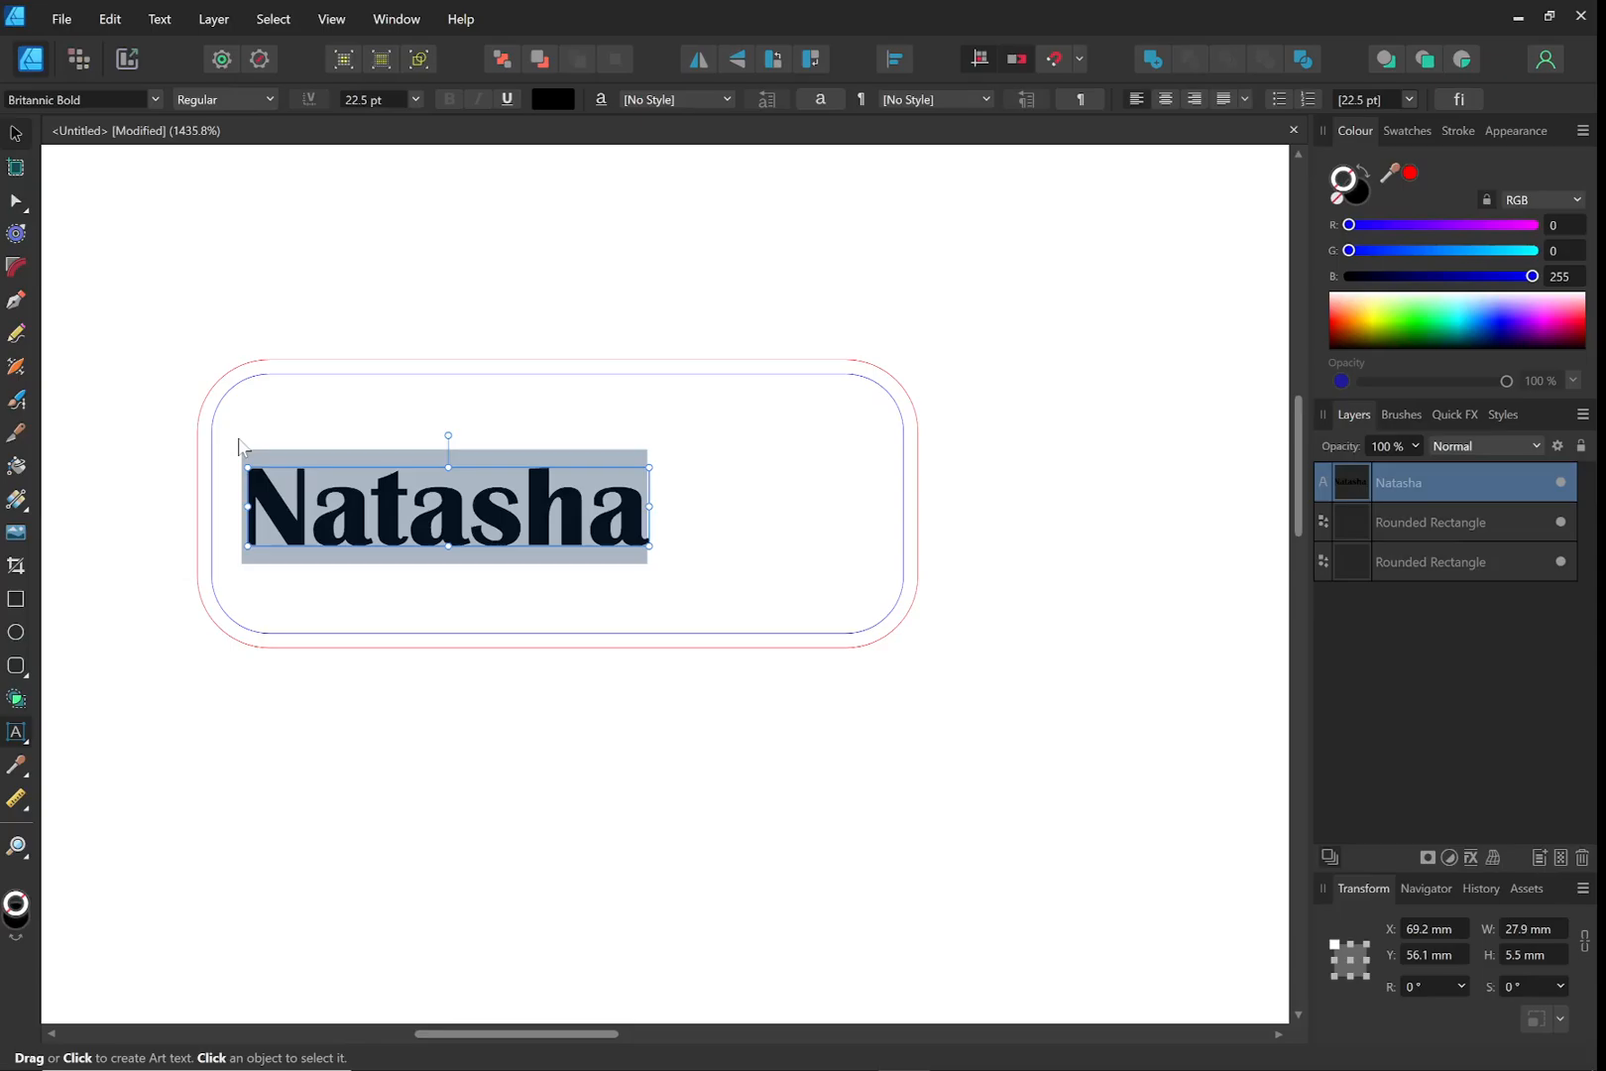
pyautogui.press('Escape')
pyautogui.moveTo(307, 477); pyautogui.dragTo(352, 473)
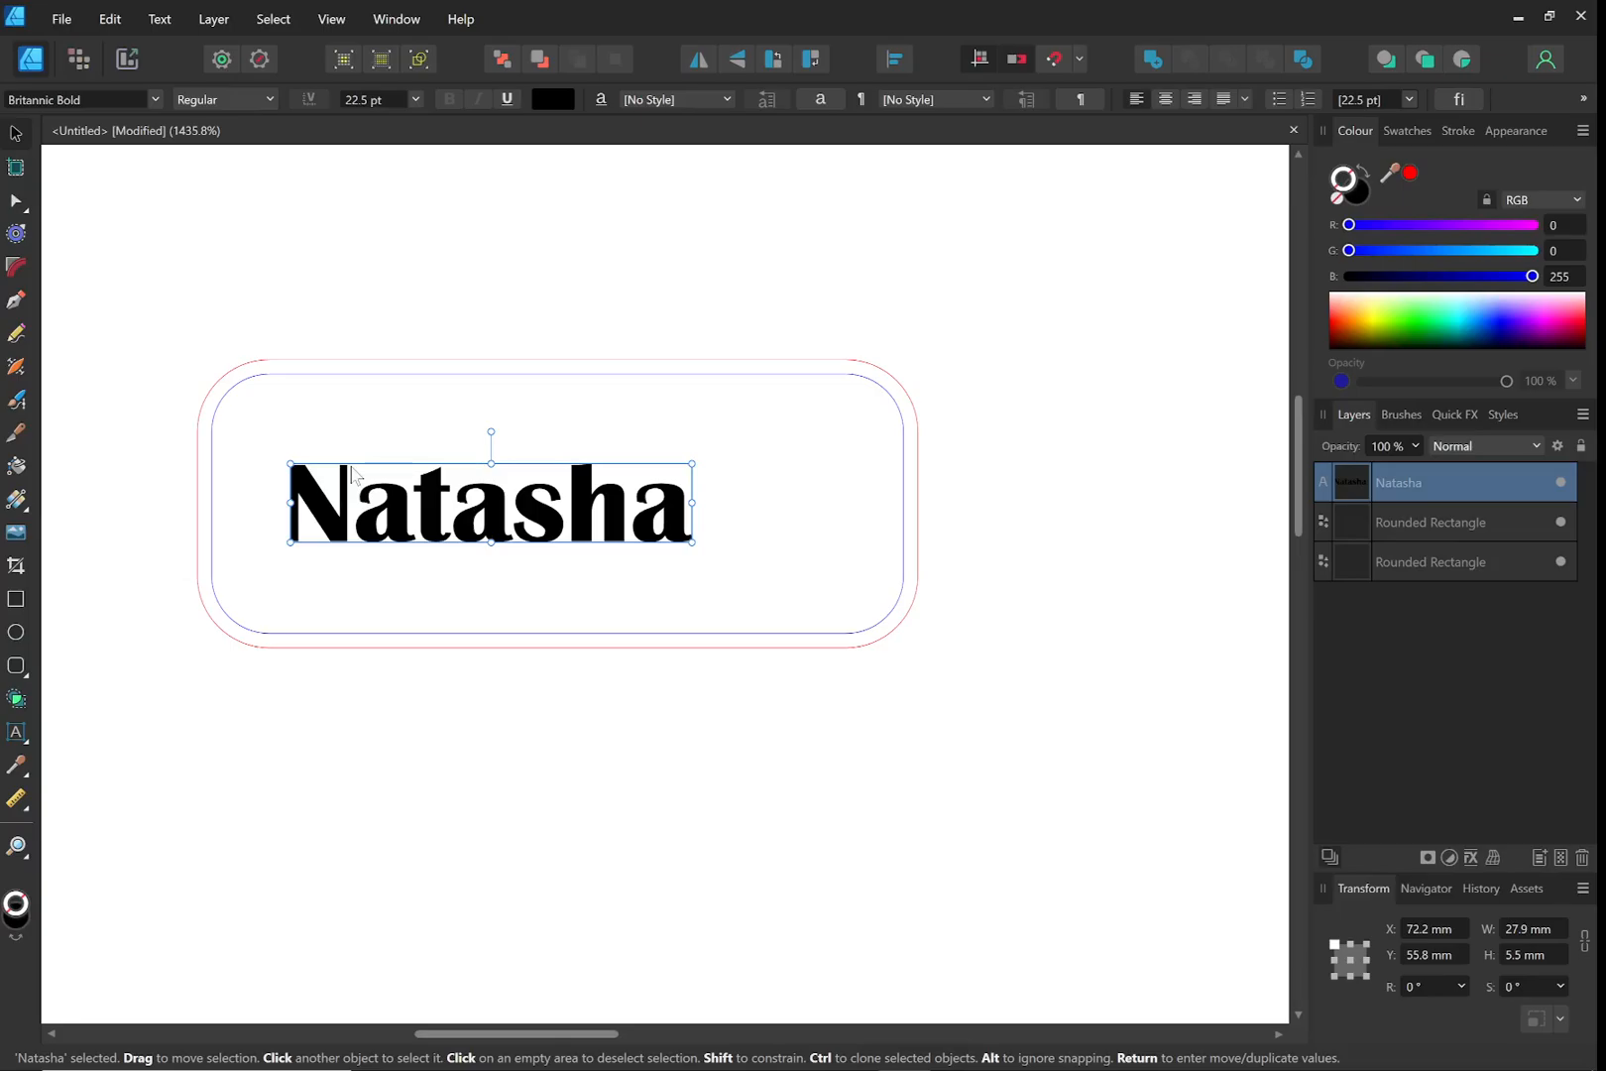
# Draw an ellipse inside the blue outline before the name text and set its width and height to 4 mm
pyautogui.click(17, 633)
pyautogui.click(253, 509)
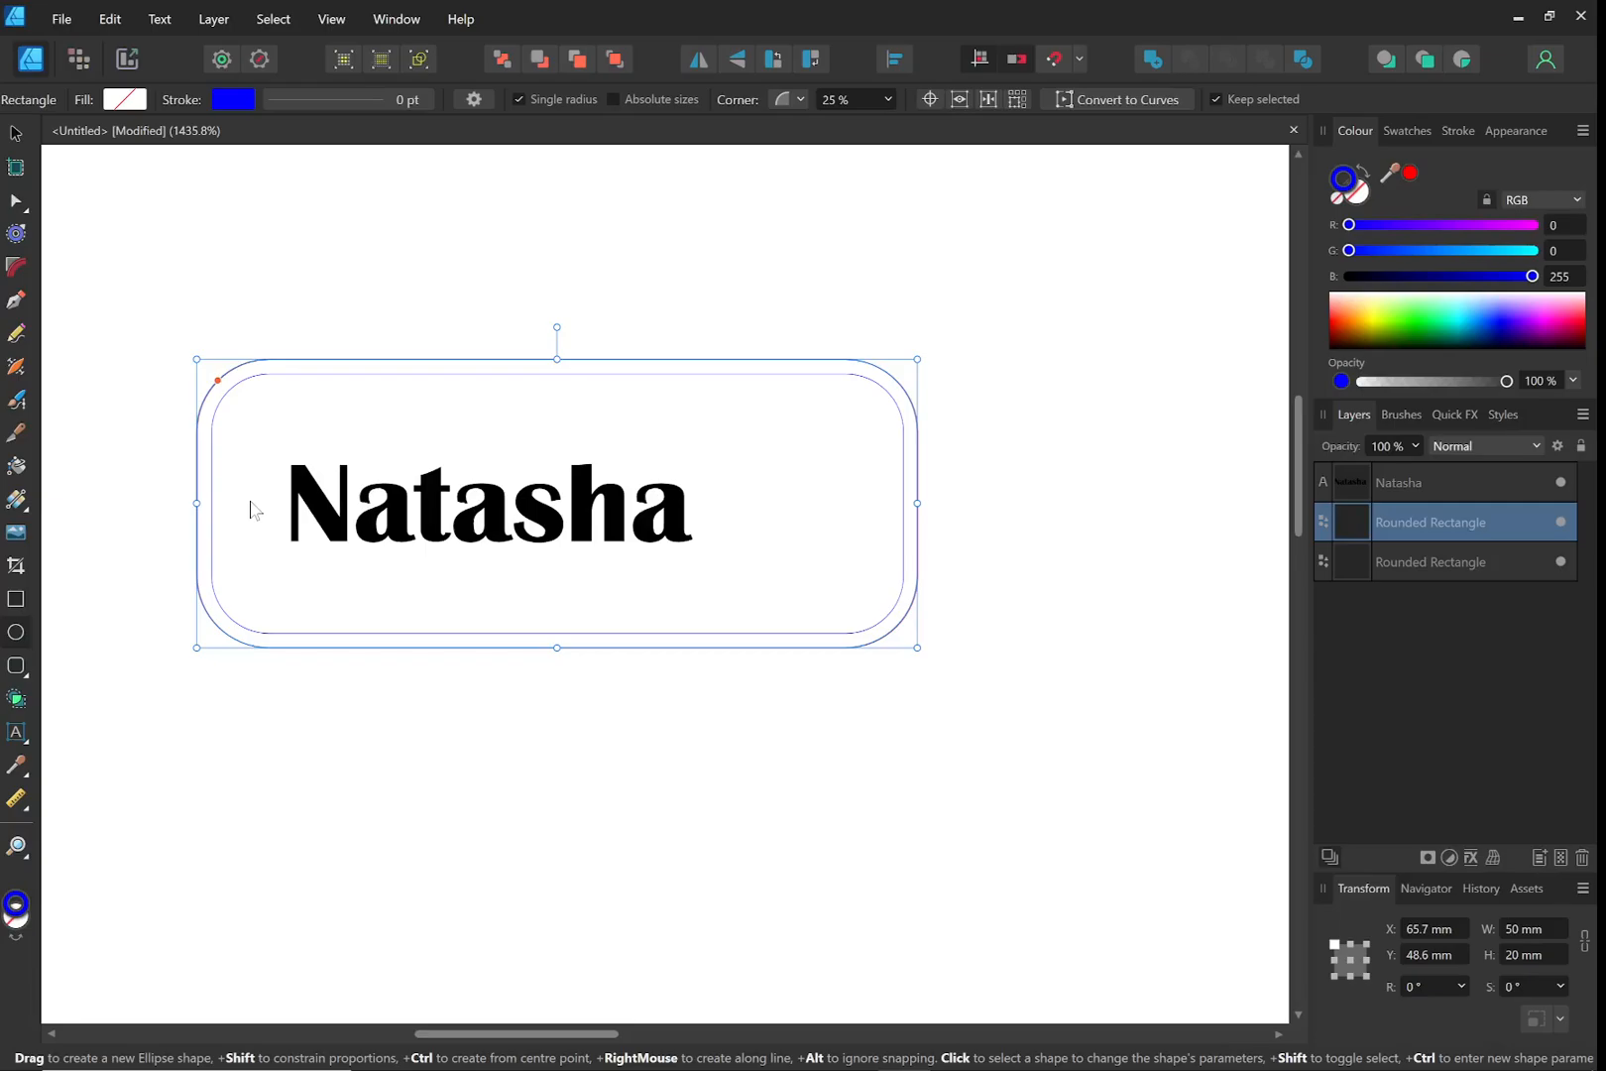
pyautogui.press('a')
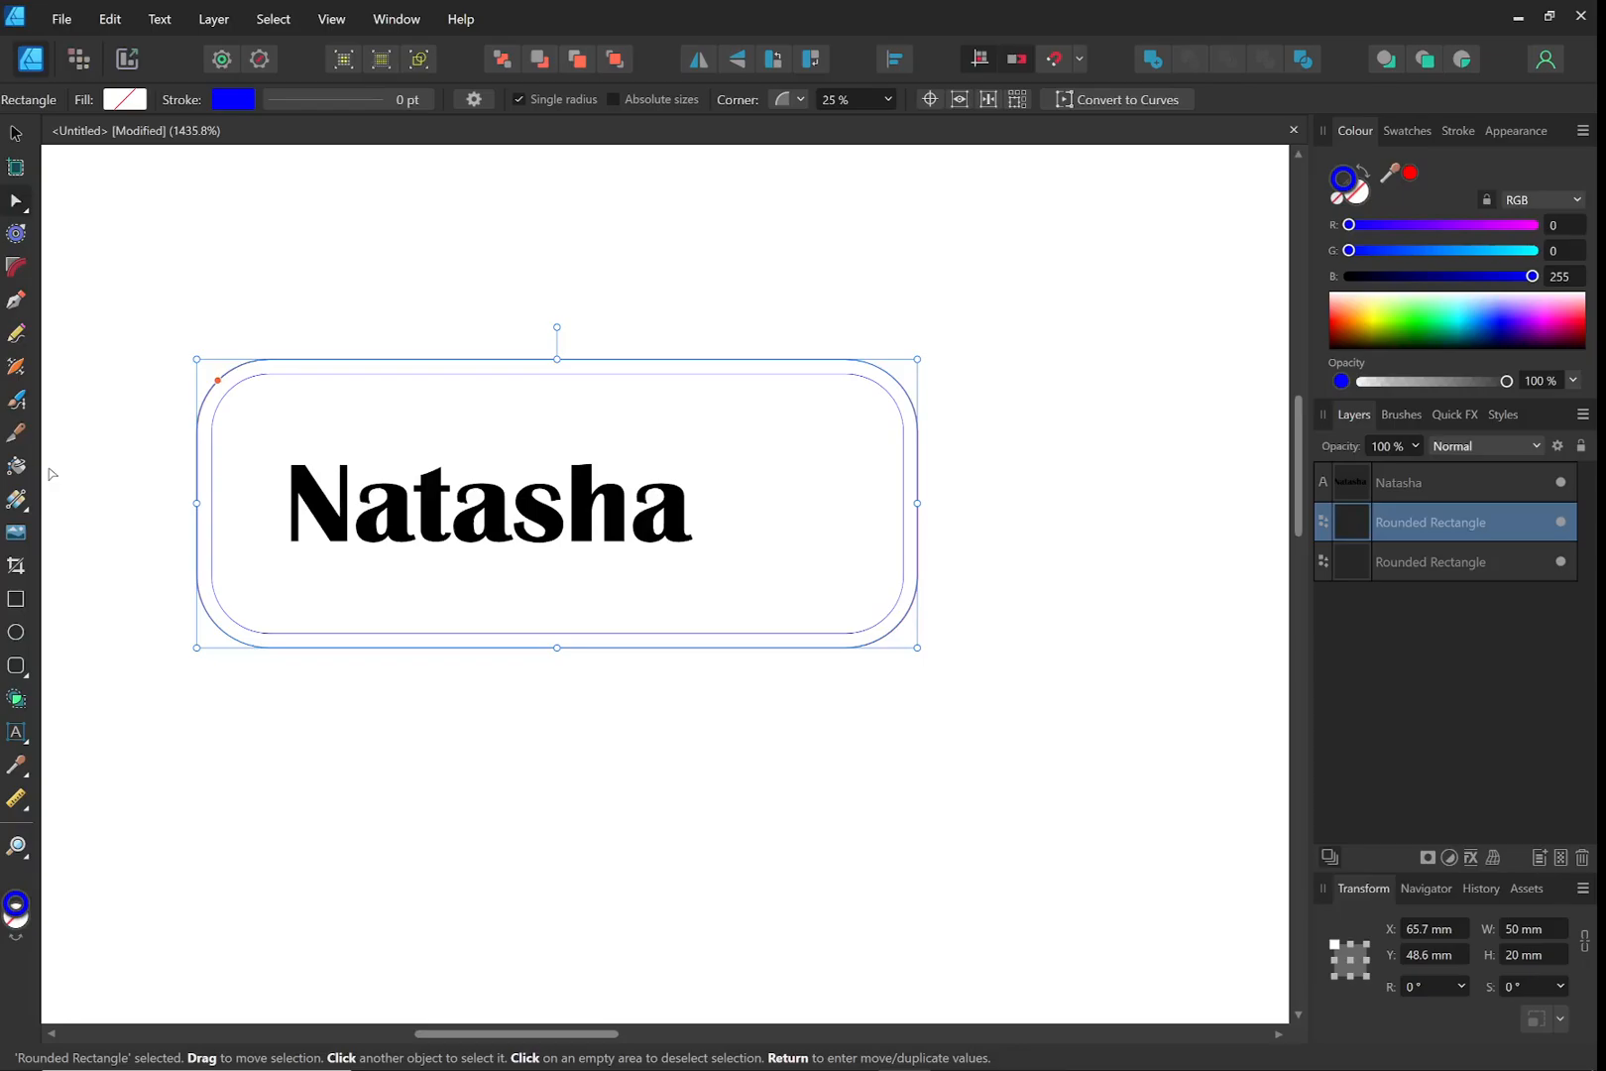
pyautogui.press('m')
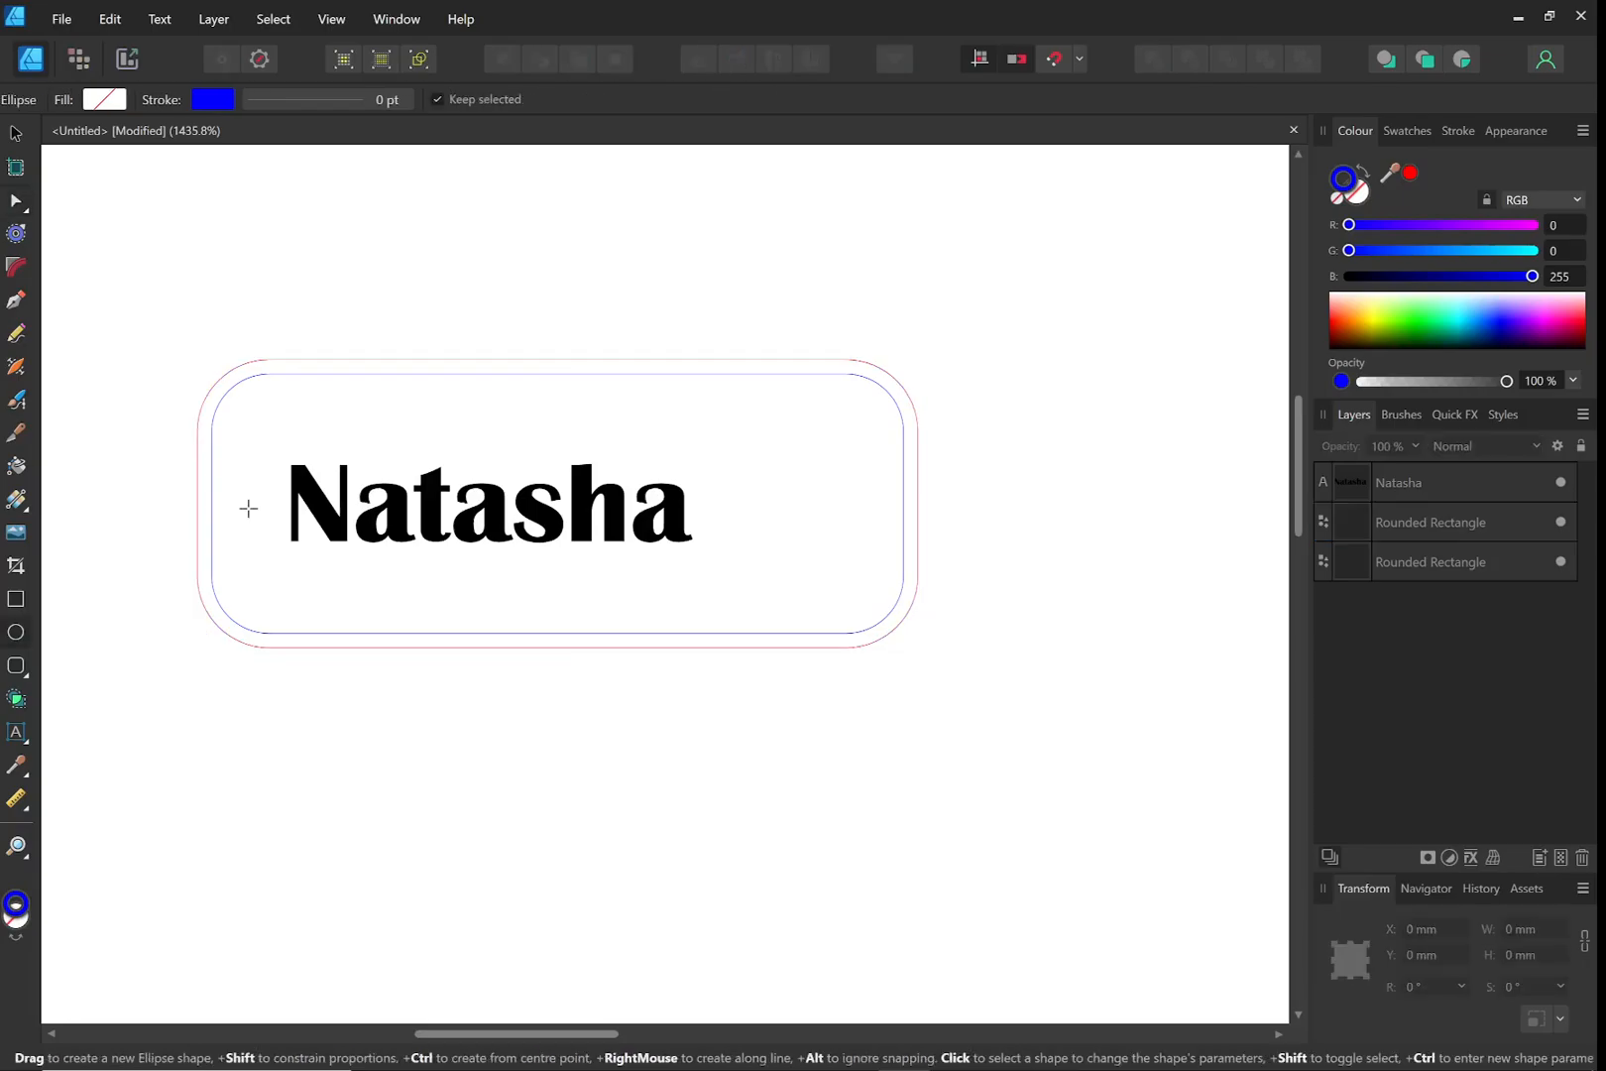
pyautogui.moveTo(240, 492); pyautogui.dragTo(269, 528)
pyautogui.click(1535, 928)
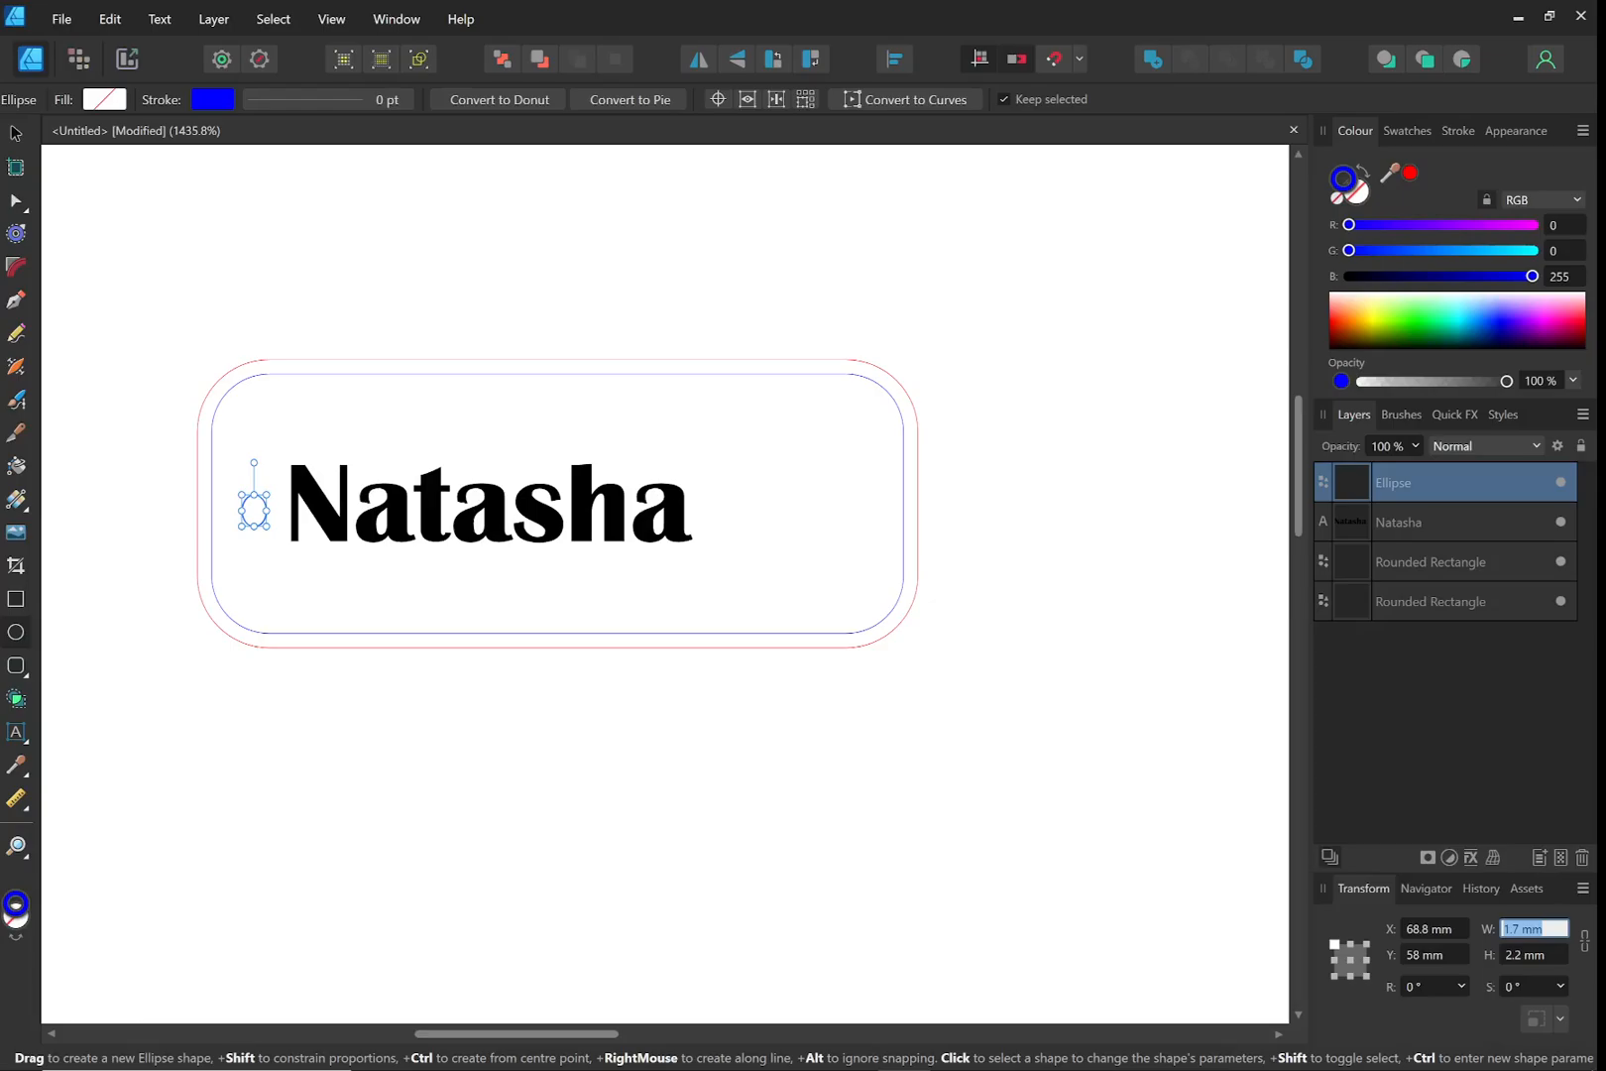
pyautogui.write('4')
pyautogui.press('Tab')
pyautogui.write('4')
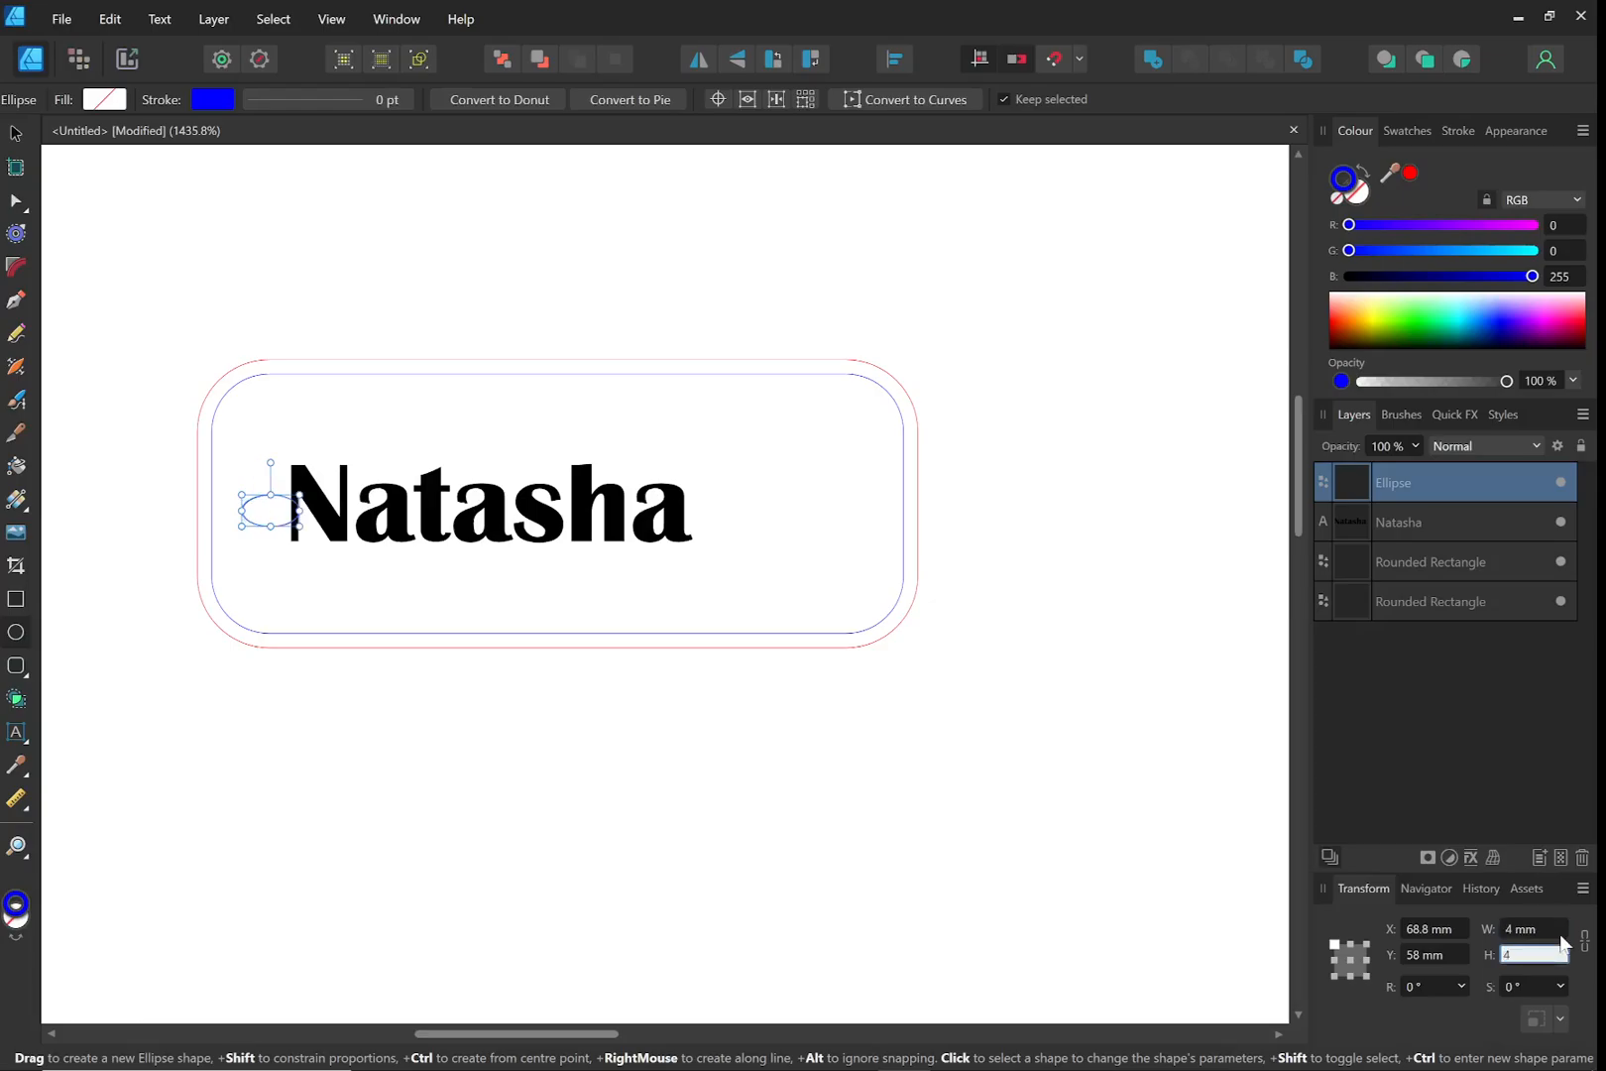
pyautogui.press('Tab')
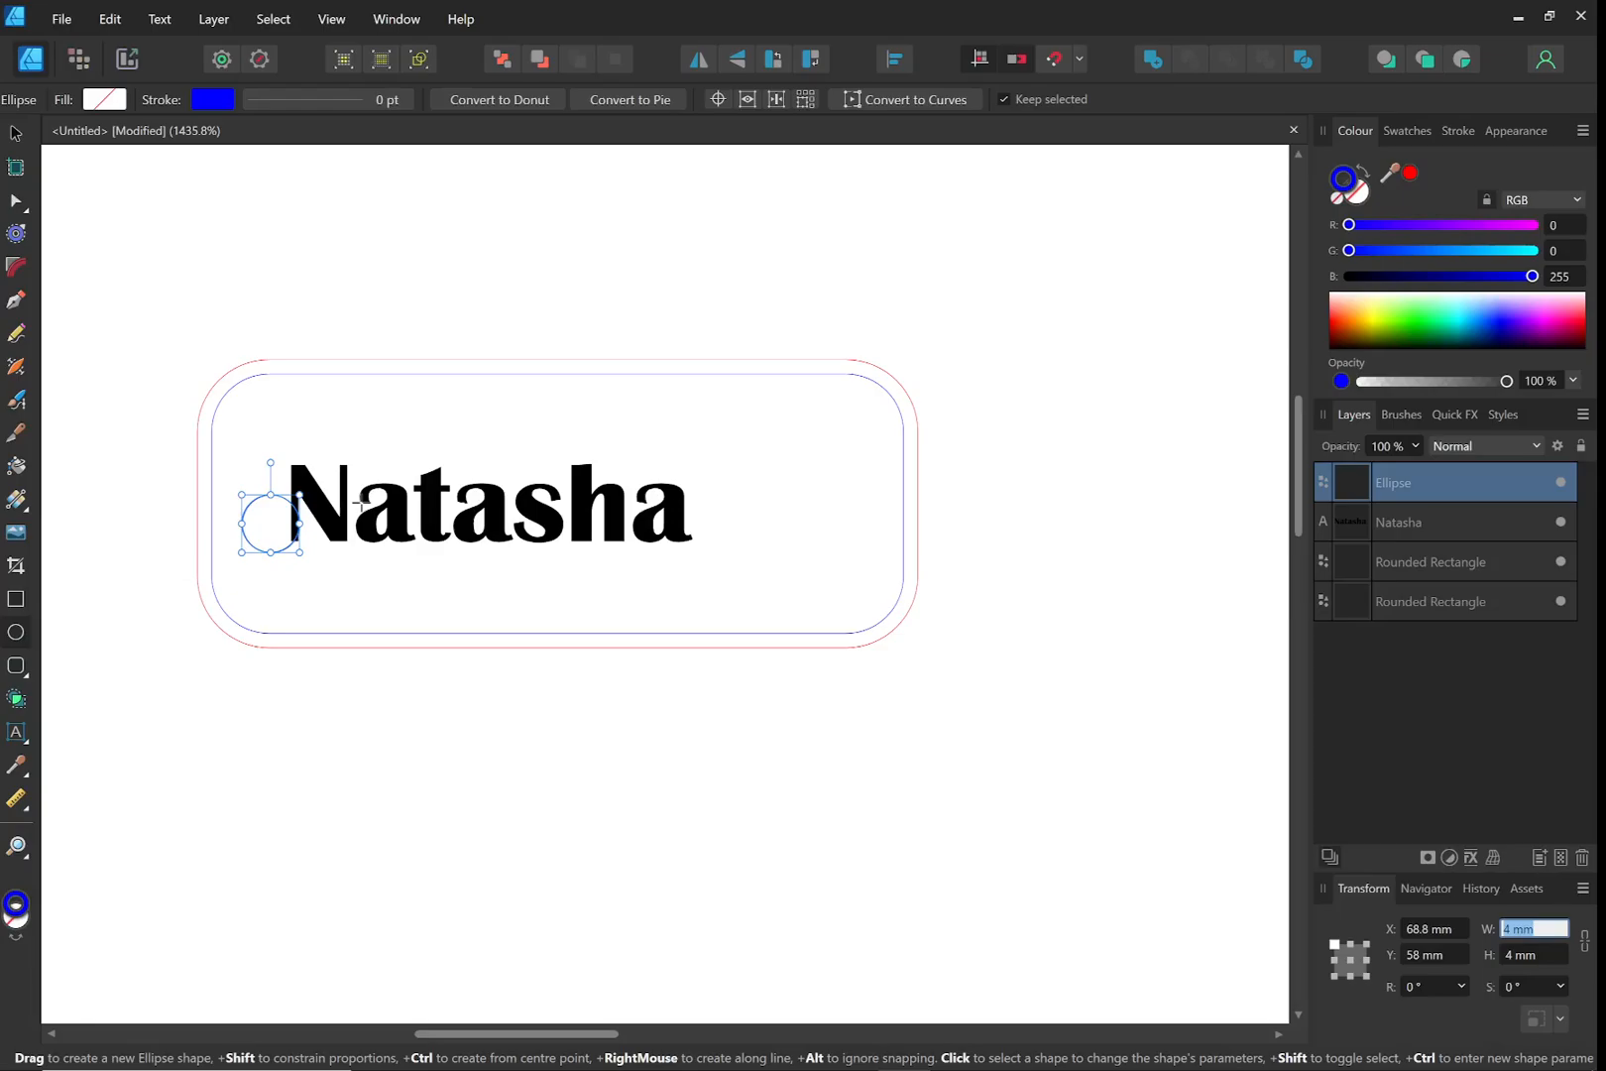
# Move the name text clear of the circle to about X 74.9 mm, Y 52.4 mm and deselect it
pyautogui.press('v')
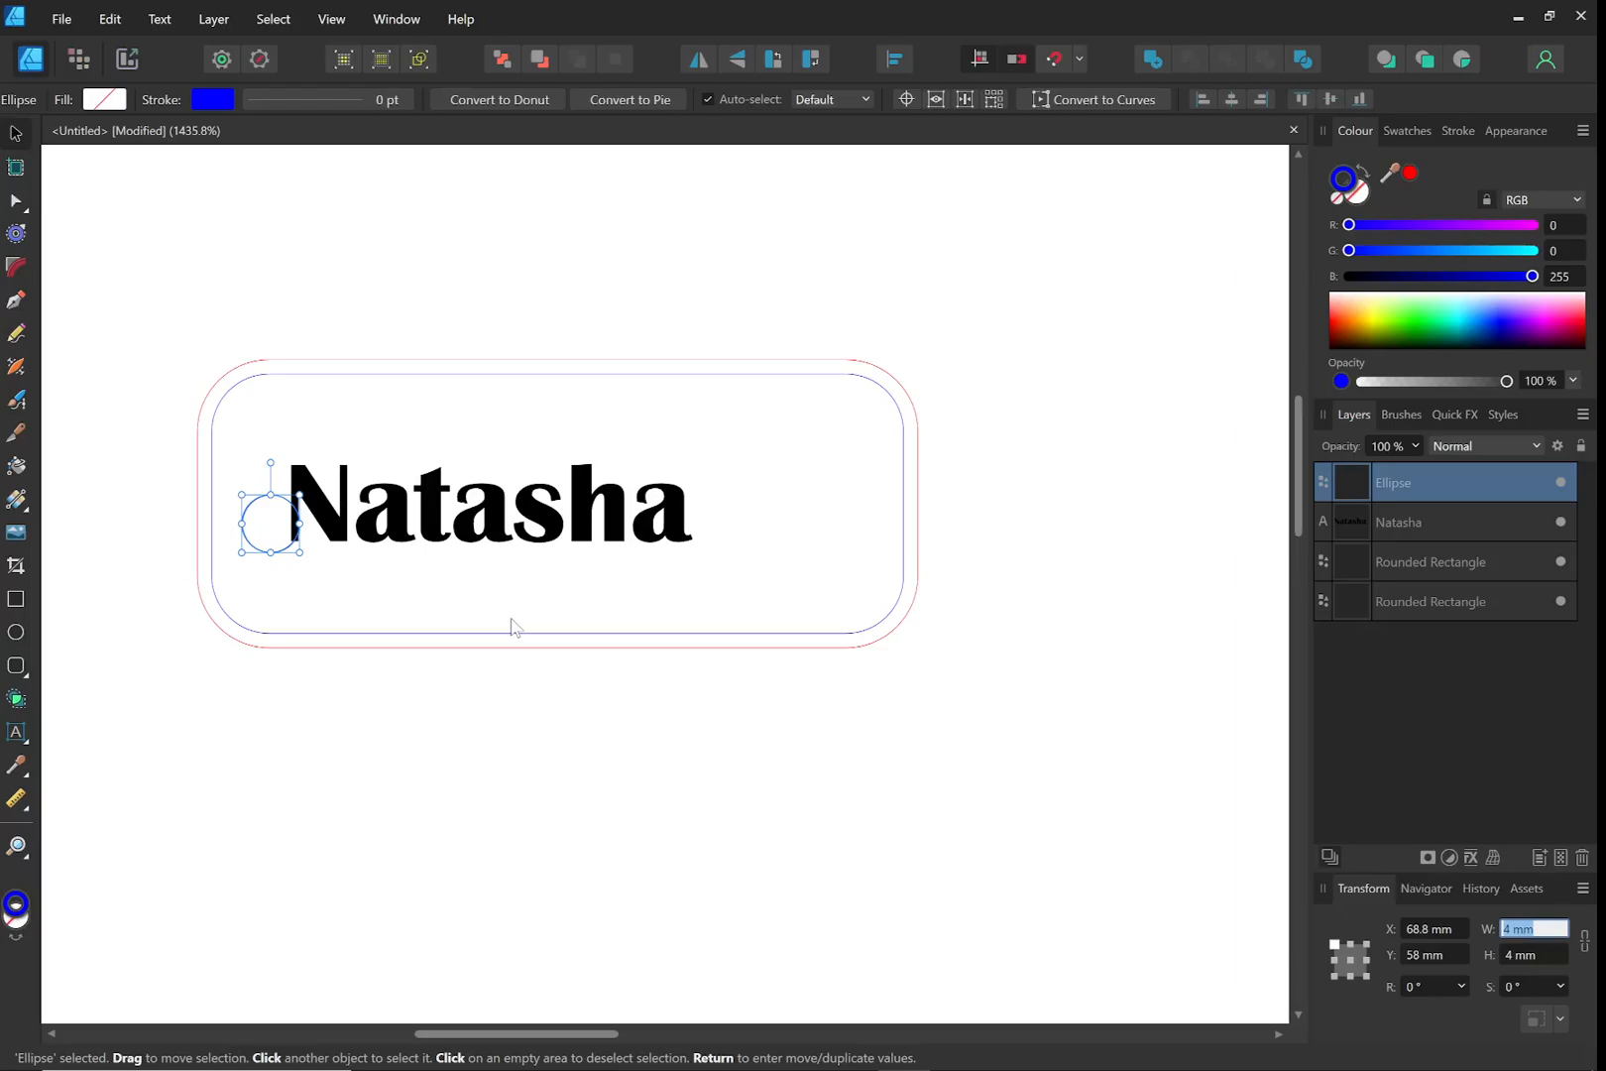
pyautogui.click(526, 487)
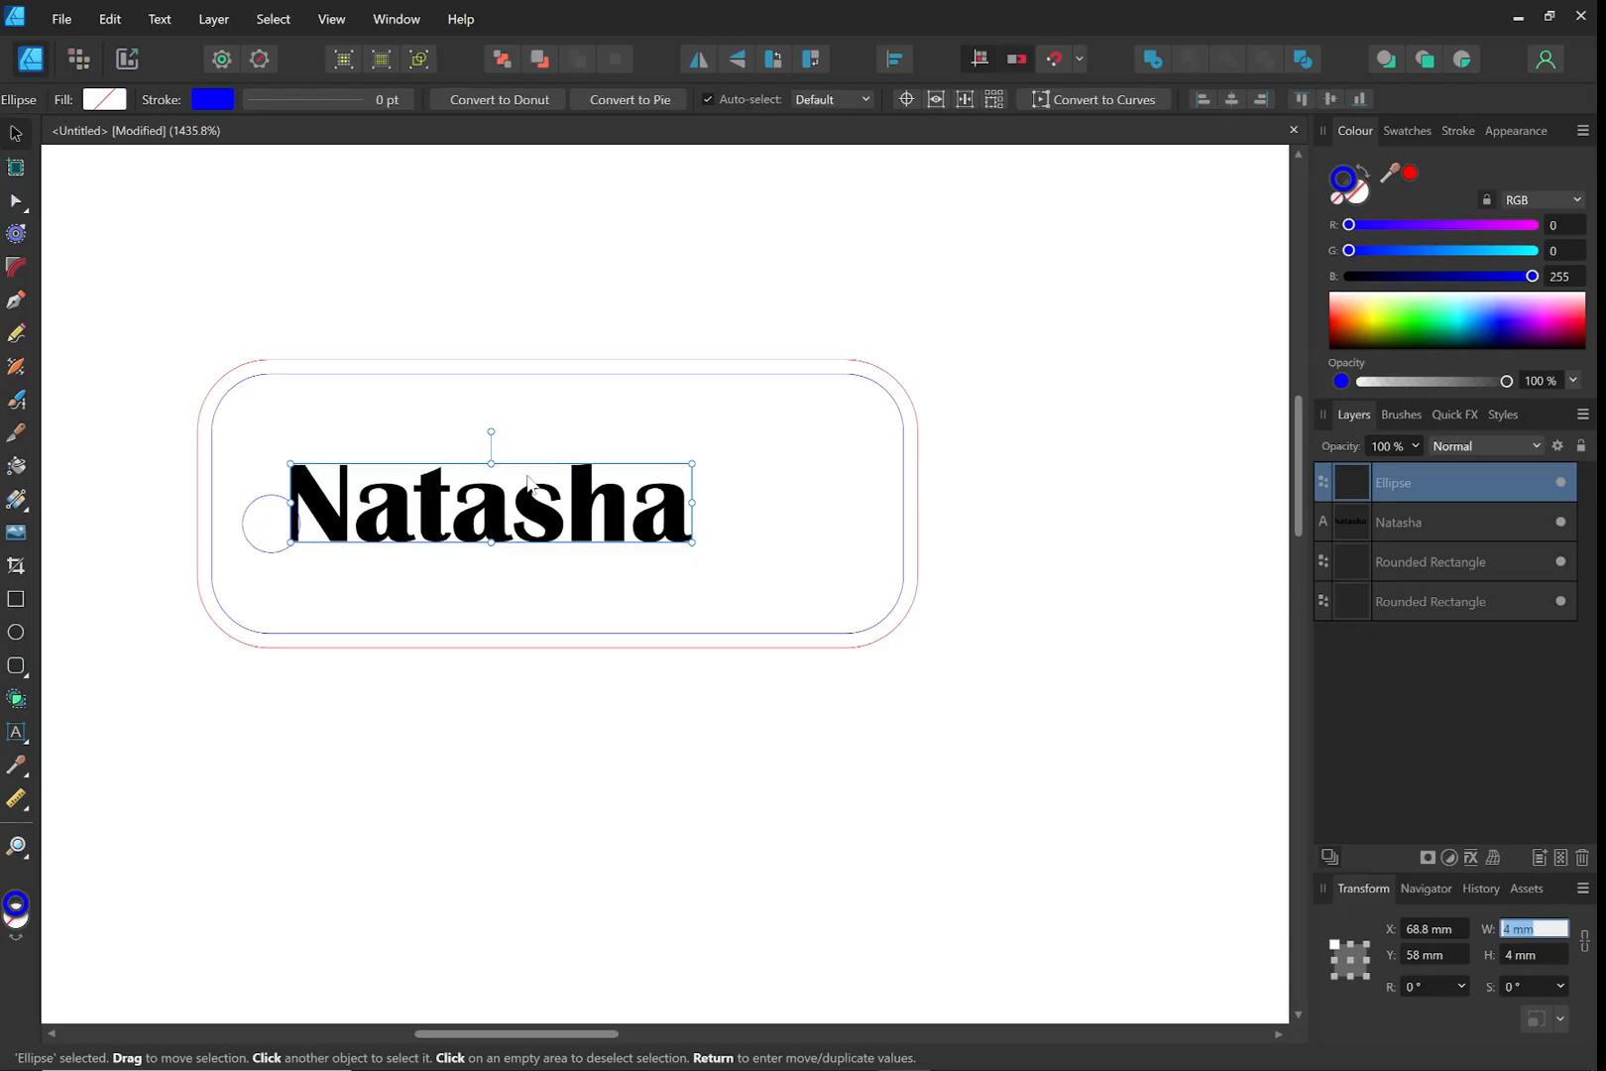
pyautogui.hotkey('ctrl', 'z')
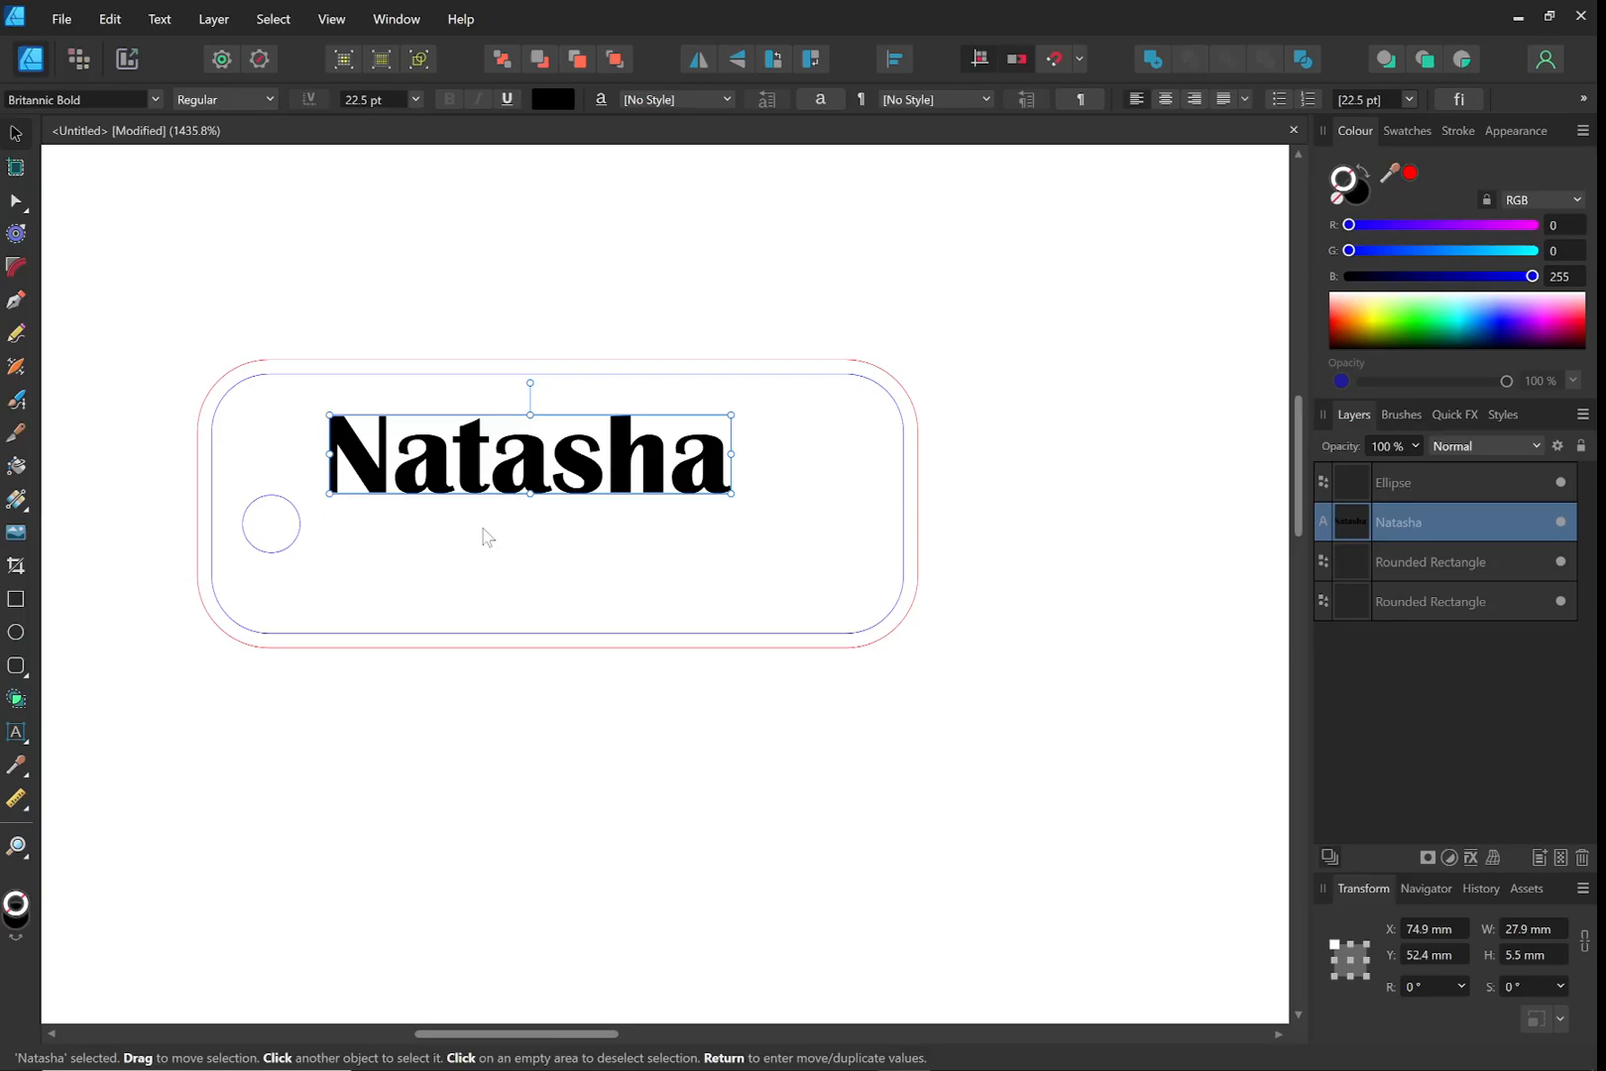
pyautogui.press('Escape')
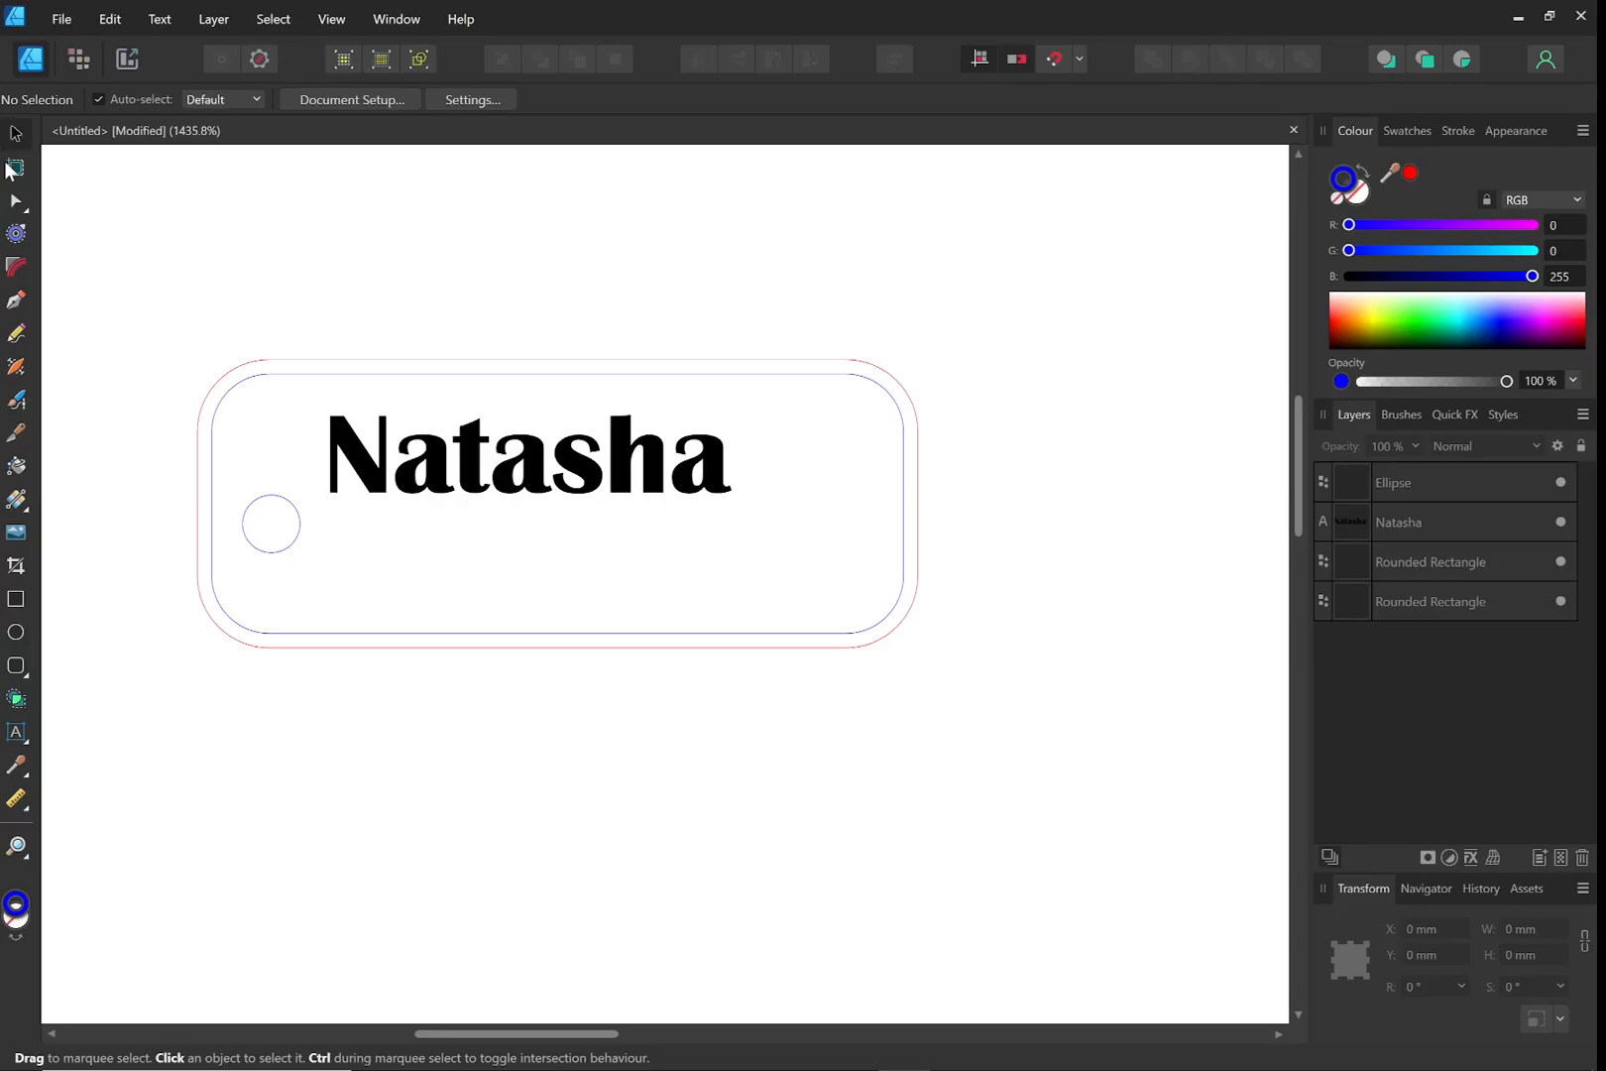
# Select the circle, the name text and both rounded rectangles, align them on their vertical middle and deselect them
pyautogui.moveTo(85, 208); pyautogui.dragTo(1024, 759)
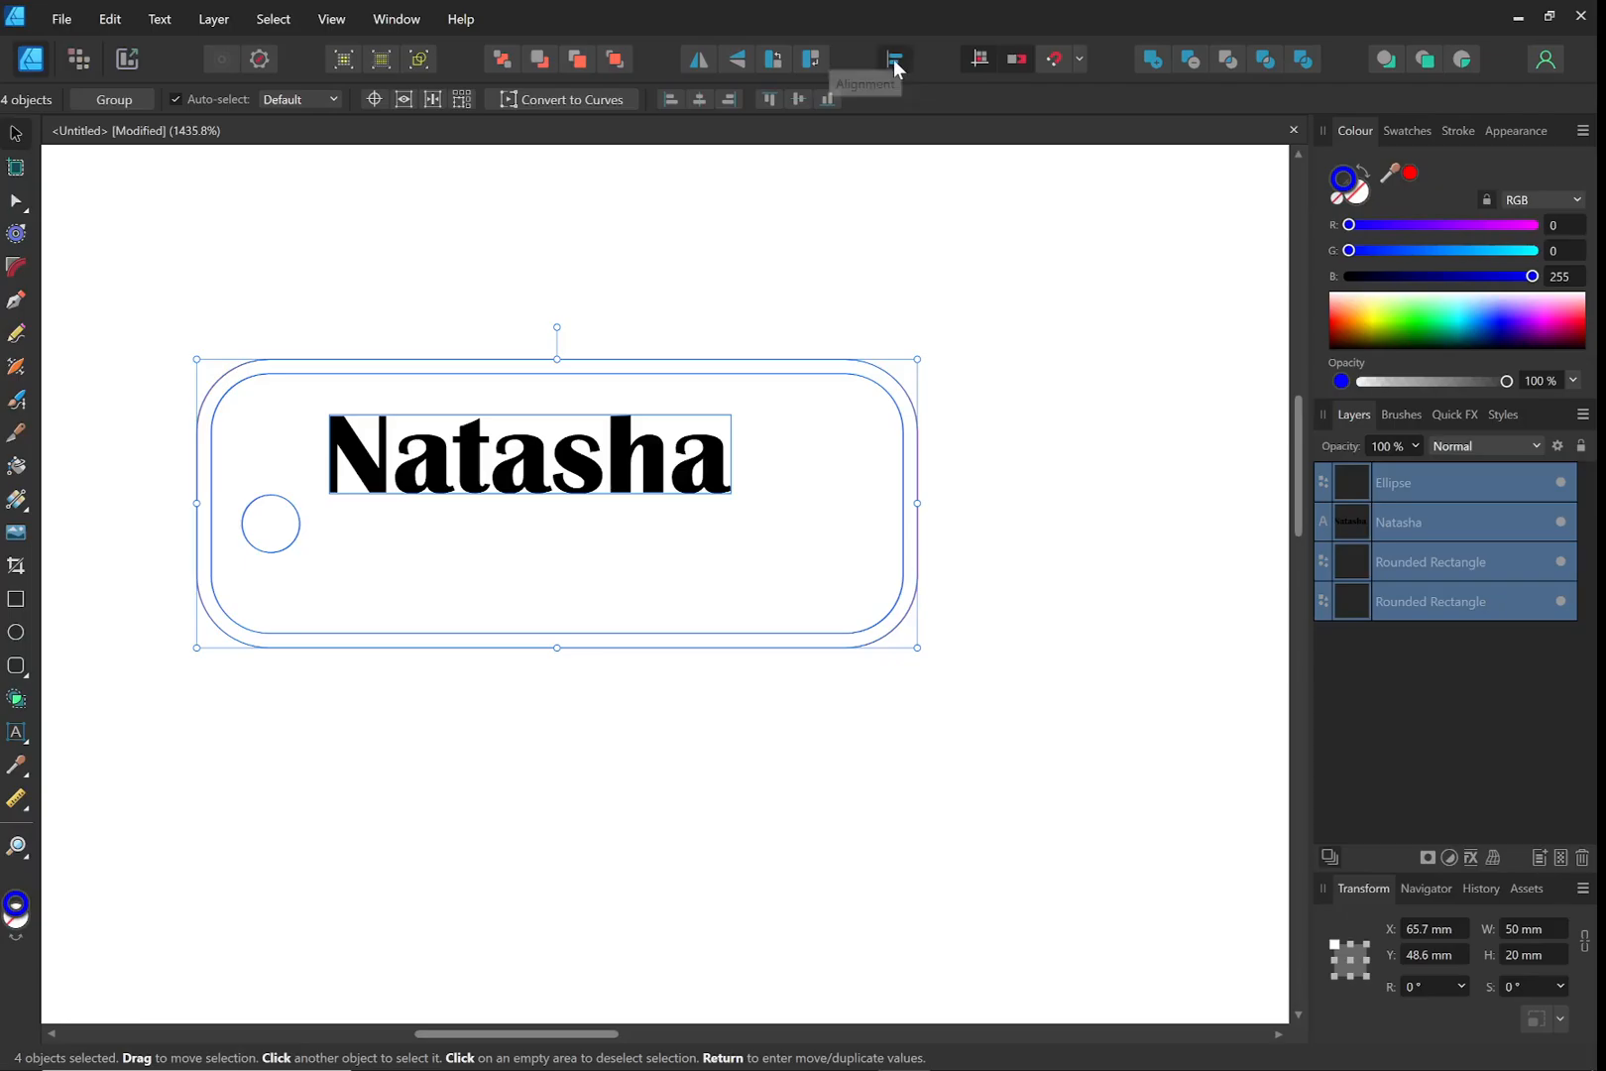
pyautogui.click(893, 59)
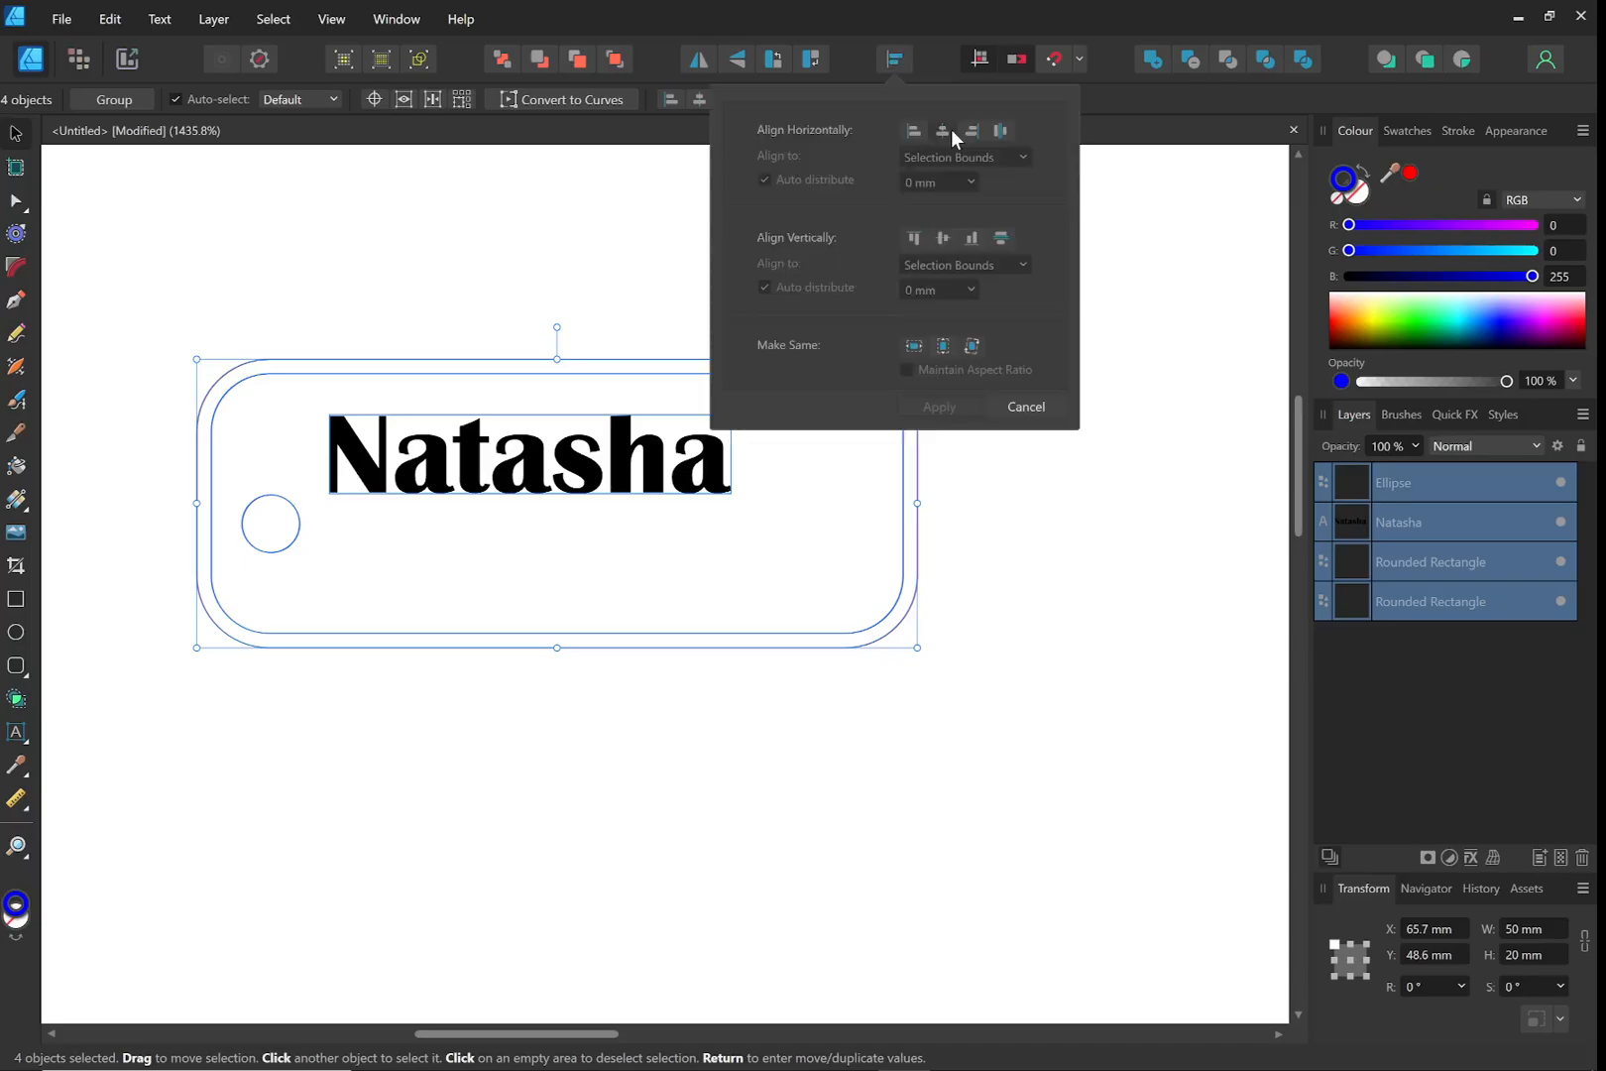
pyautogui.click(943, 239)
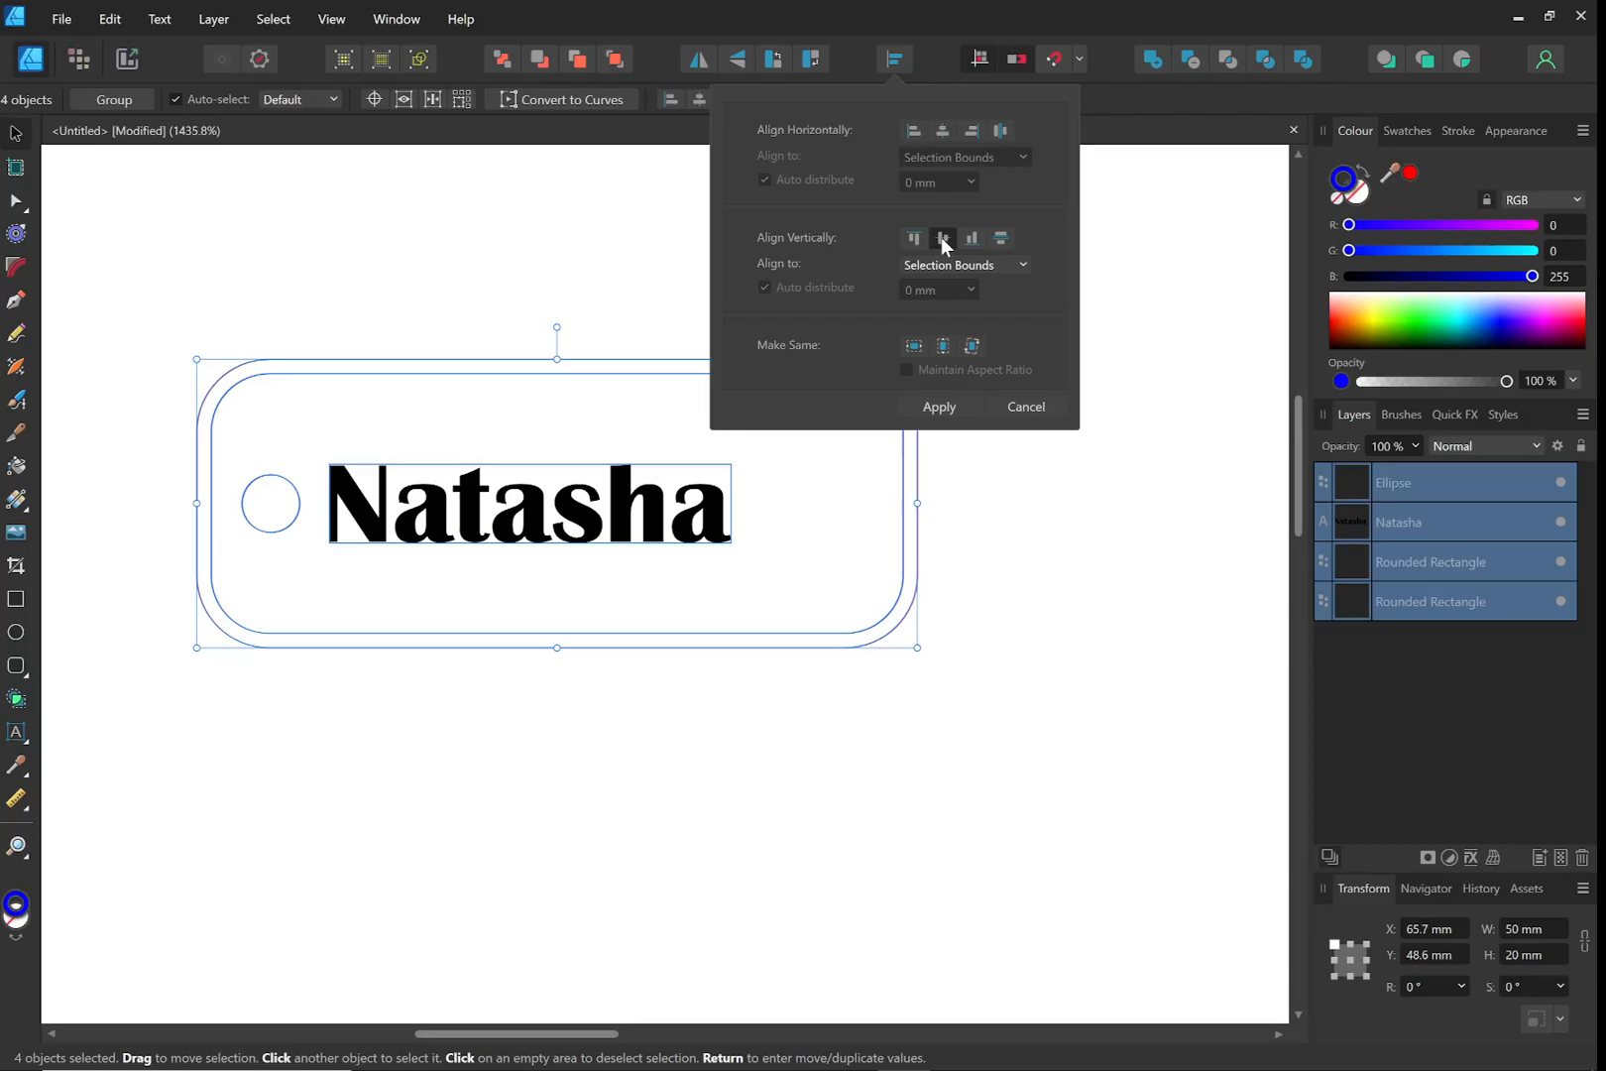
pyautogui.click(1163, 540)
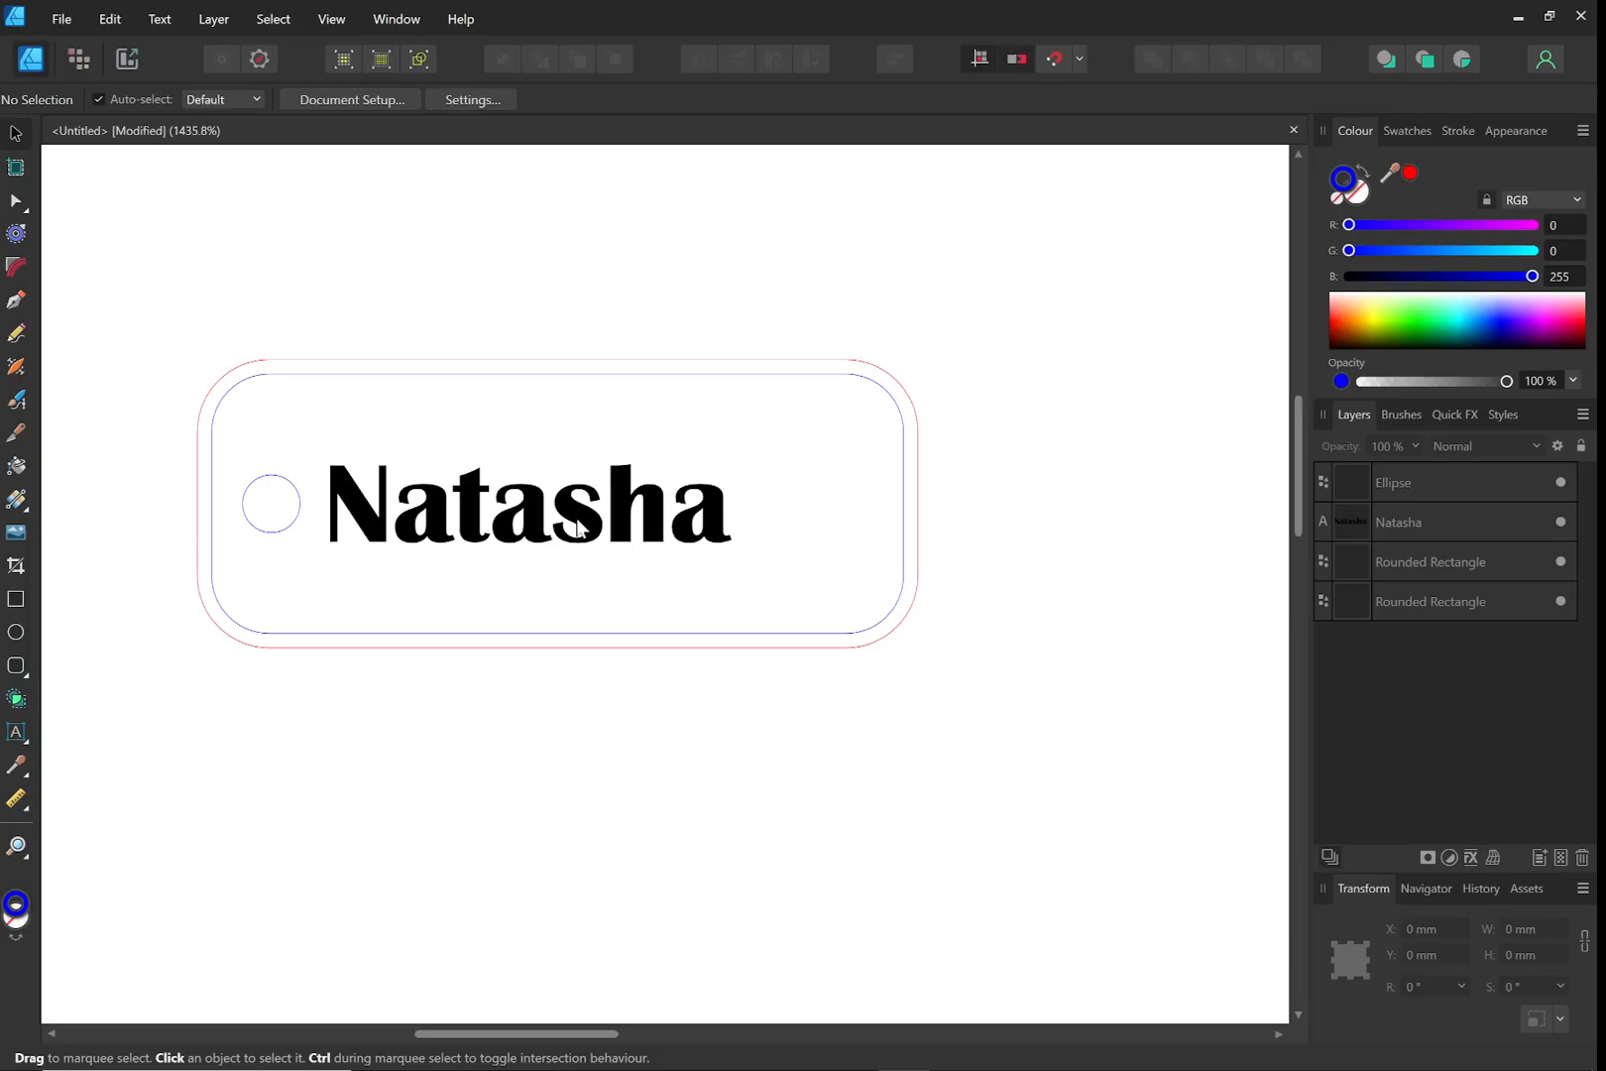
# Move the name text closer to the circle and align all four tag objects on their vertical middle again
pyautogui.moveTo(578, 528); pyautogui.dragTo(553, 525)
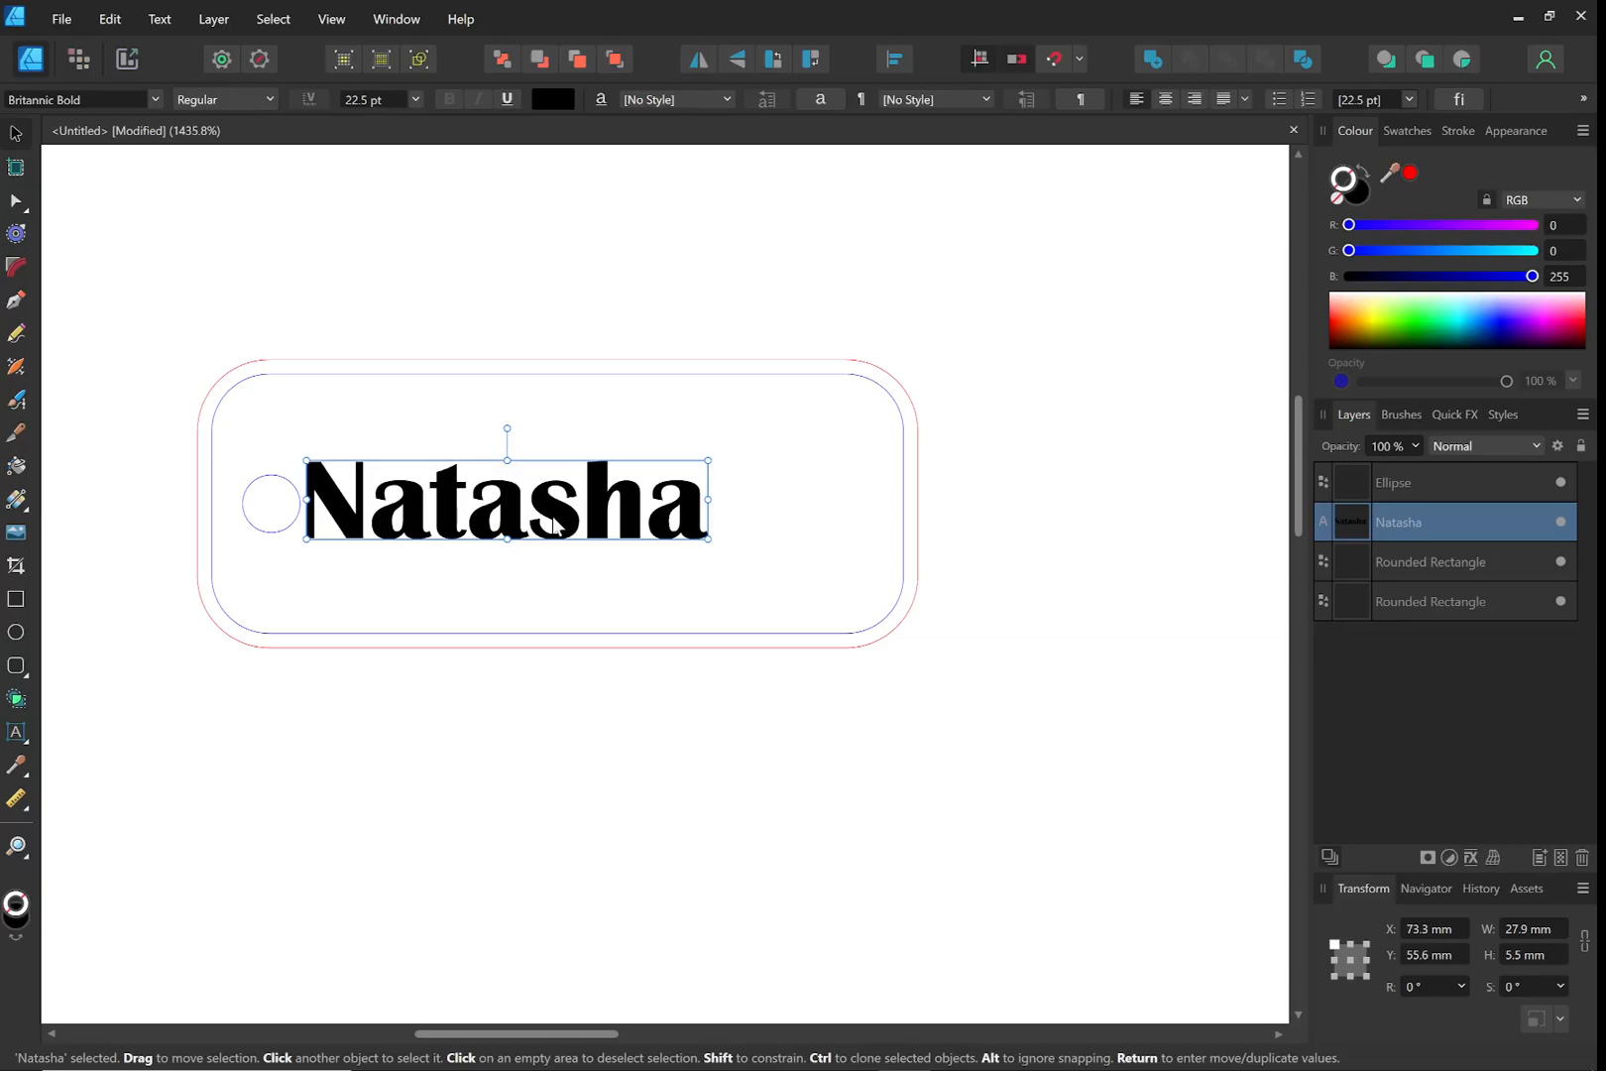
pyautogui.moveTo(149, 322); pyautogui.dragTo(1026, 755)
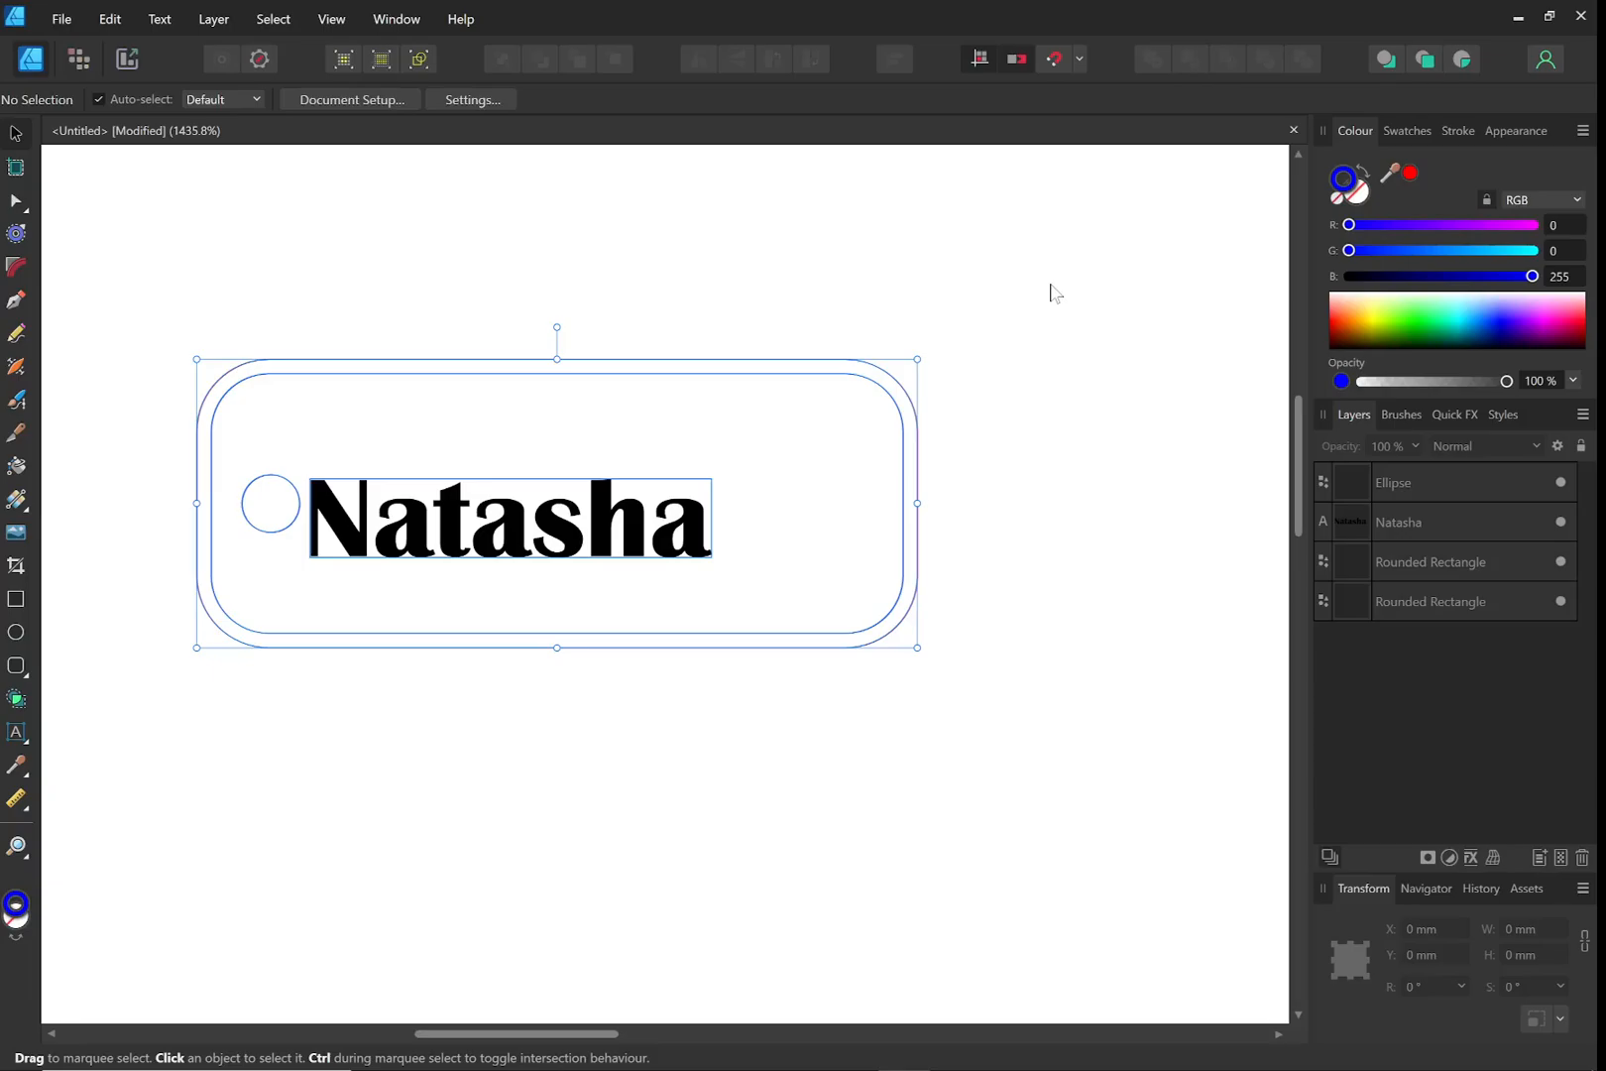
pyautogui.click(893, 60)
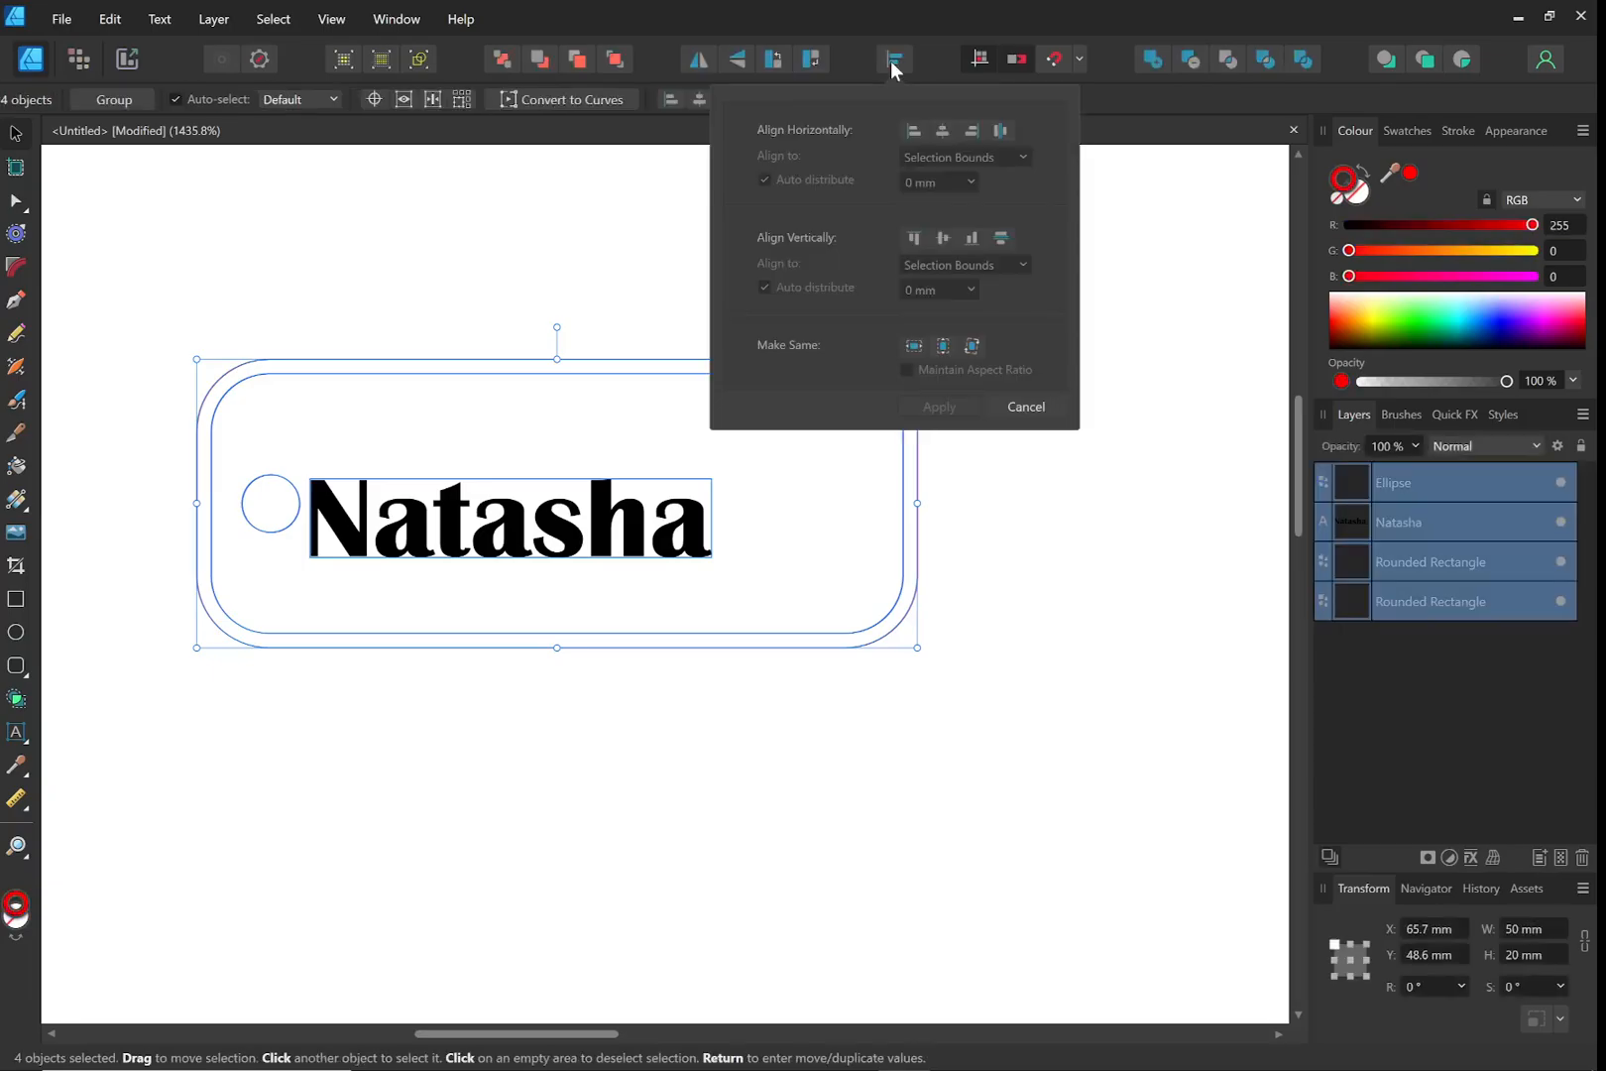
pyautogui.click(942, 239)
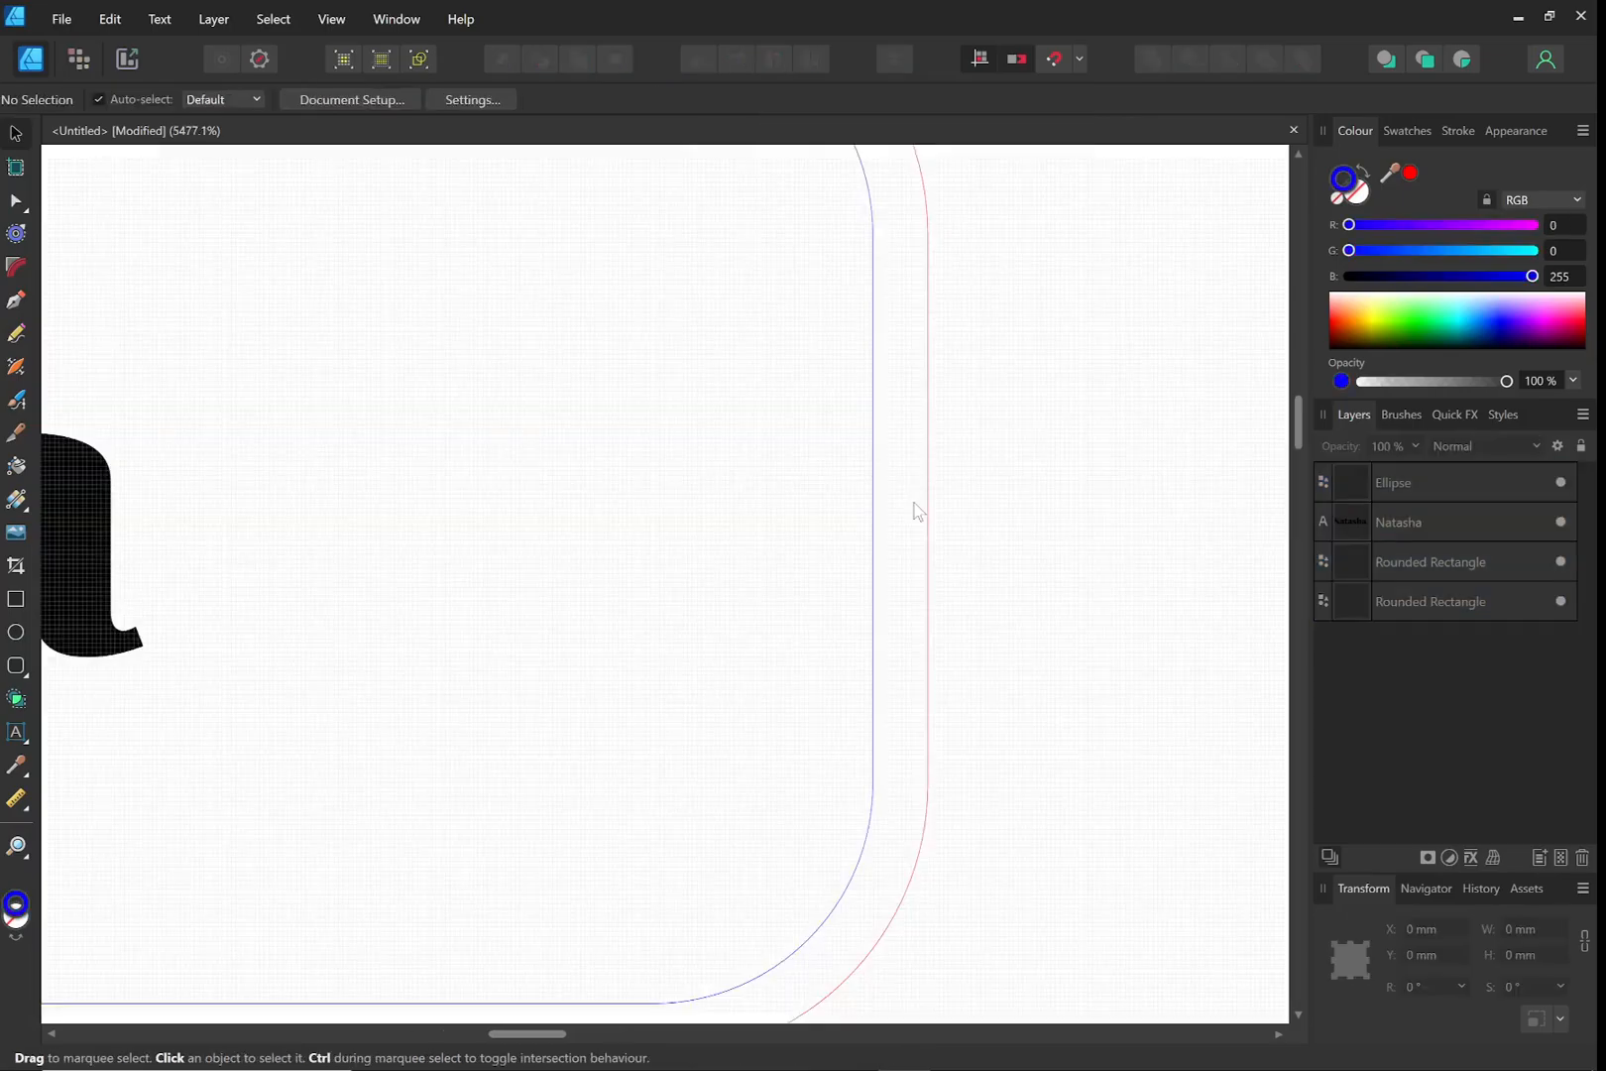
pyautogui.scroll(-2, 914, 510)
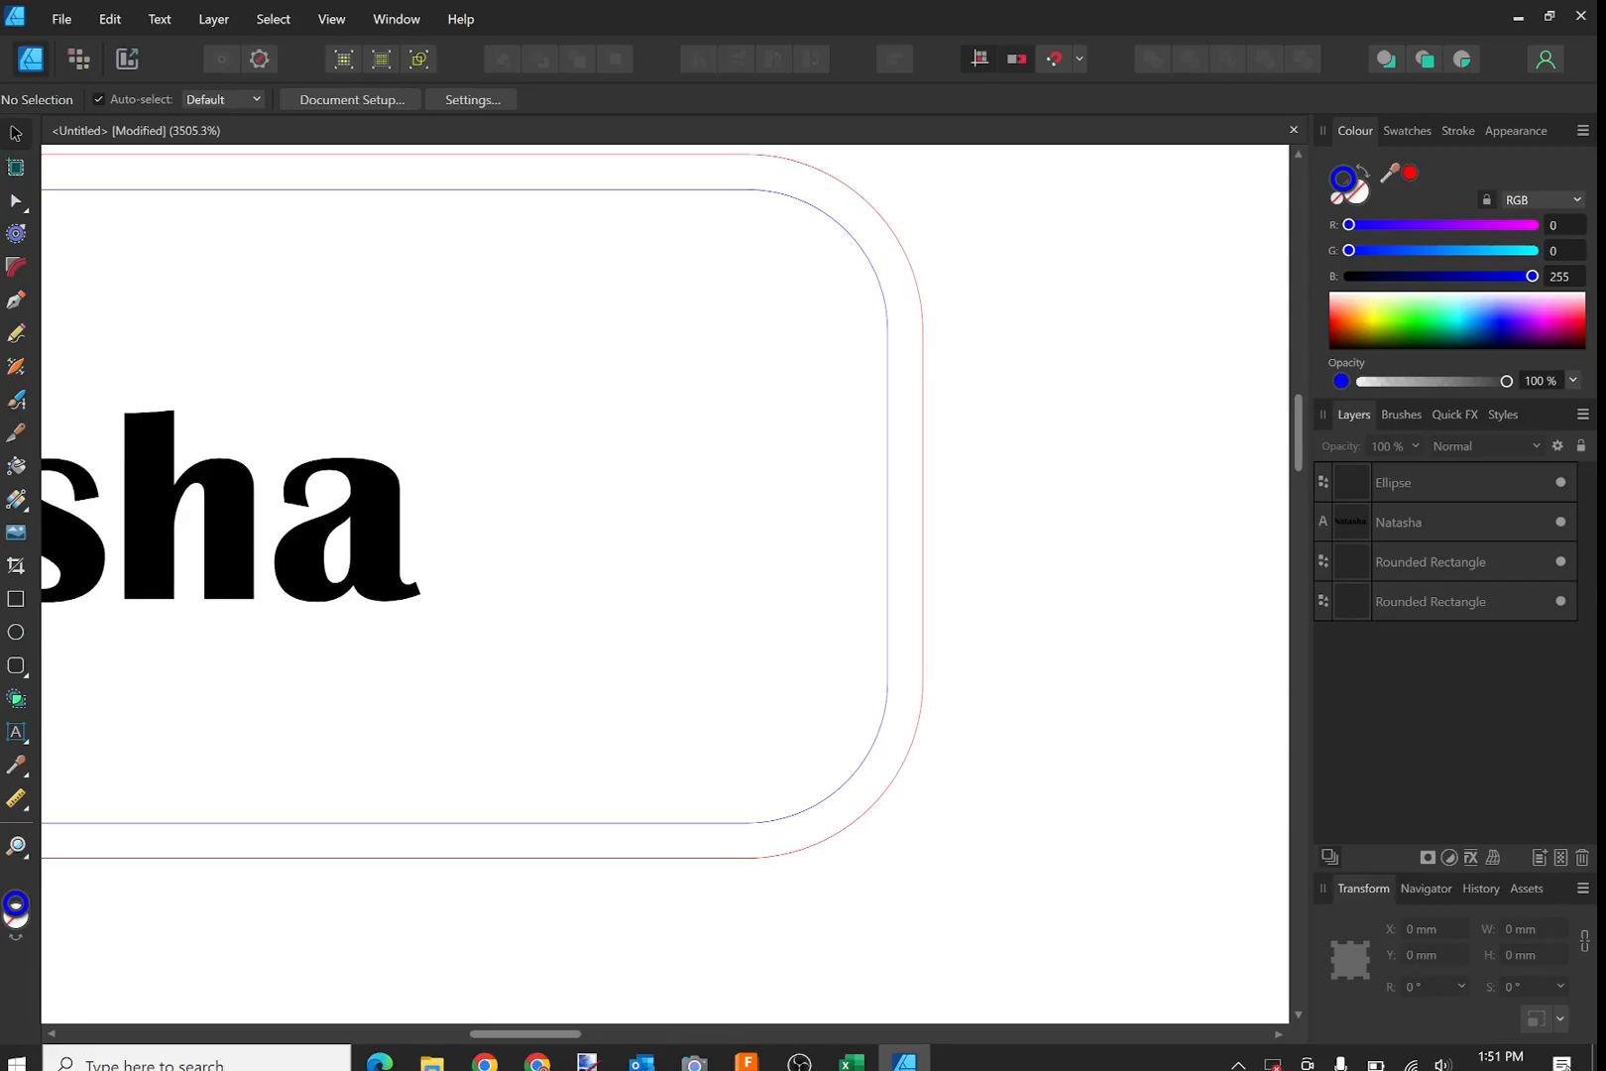
# Switch to Chrome, enlarge the free SVG files on the Dragons and Wizards page and capture the hair-and-round-glasses graphic as a screenshot
pyautogui.moveTo(551, 1049)
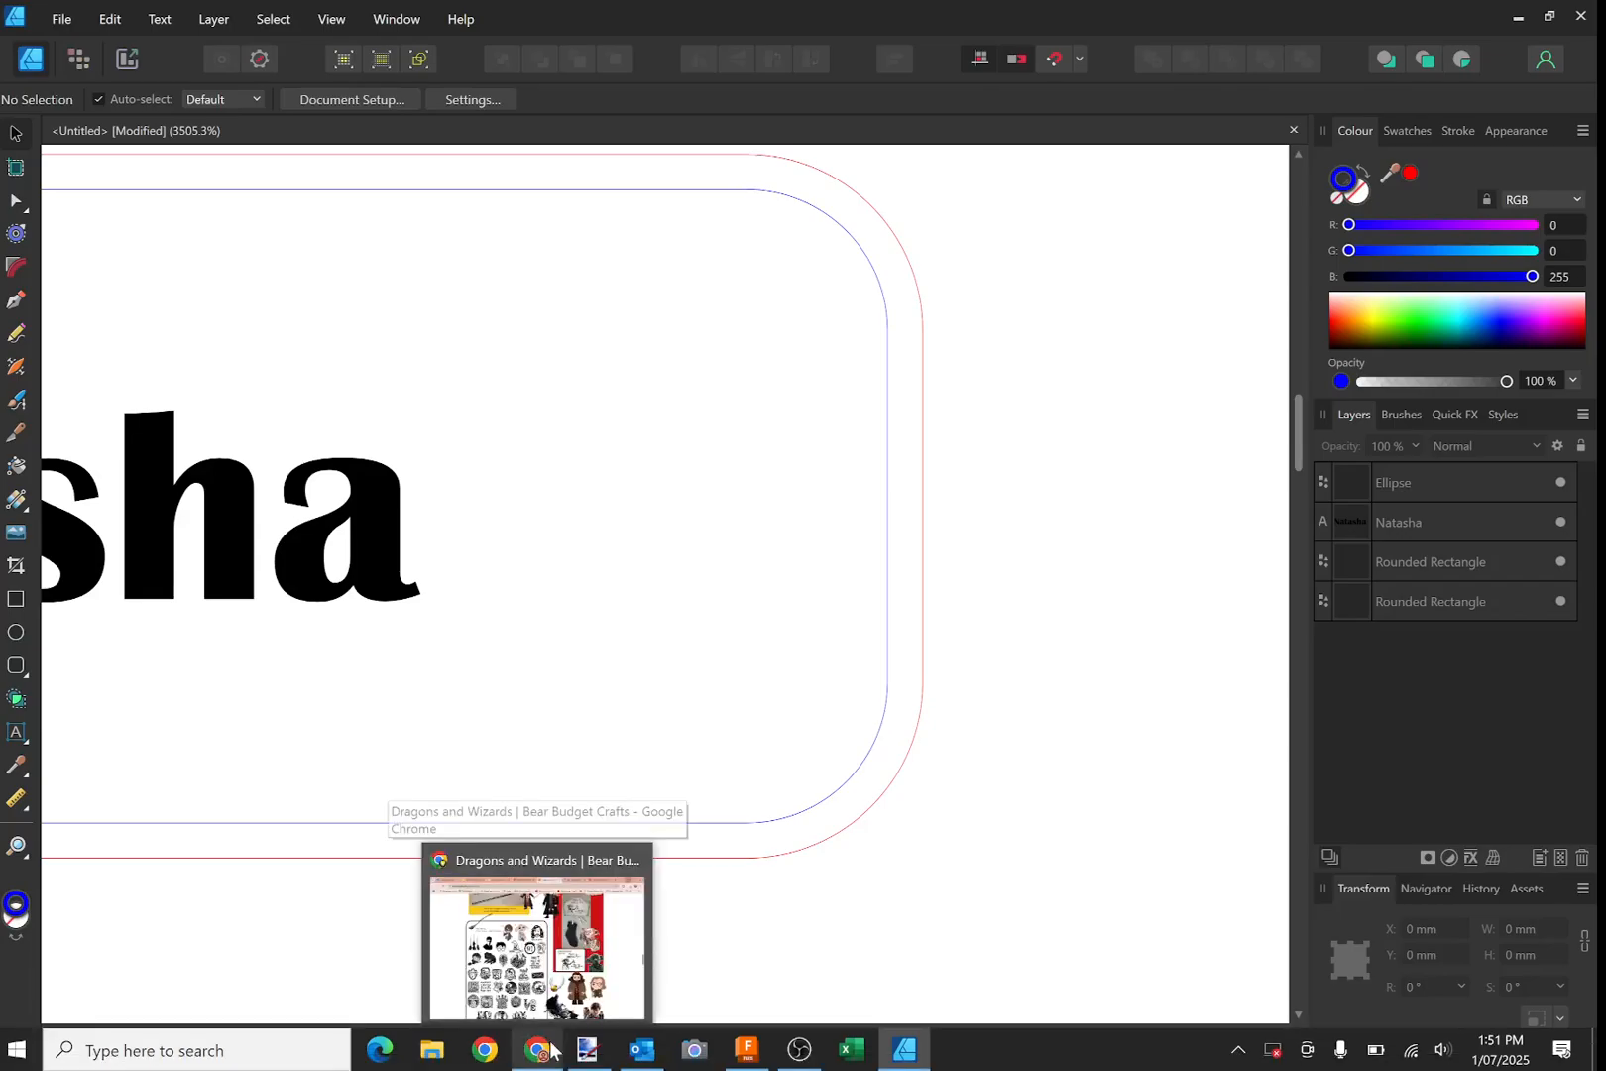
pyautogui.click(551, 1049)
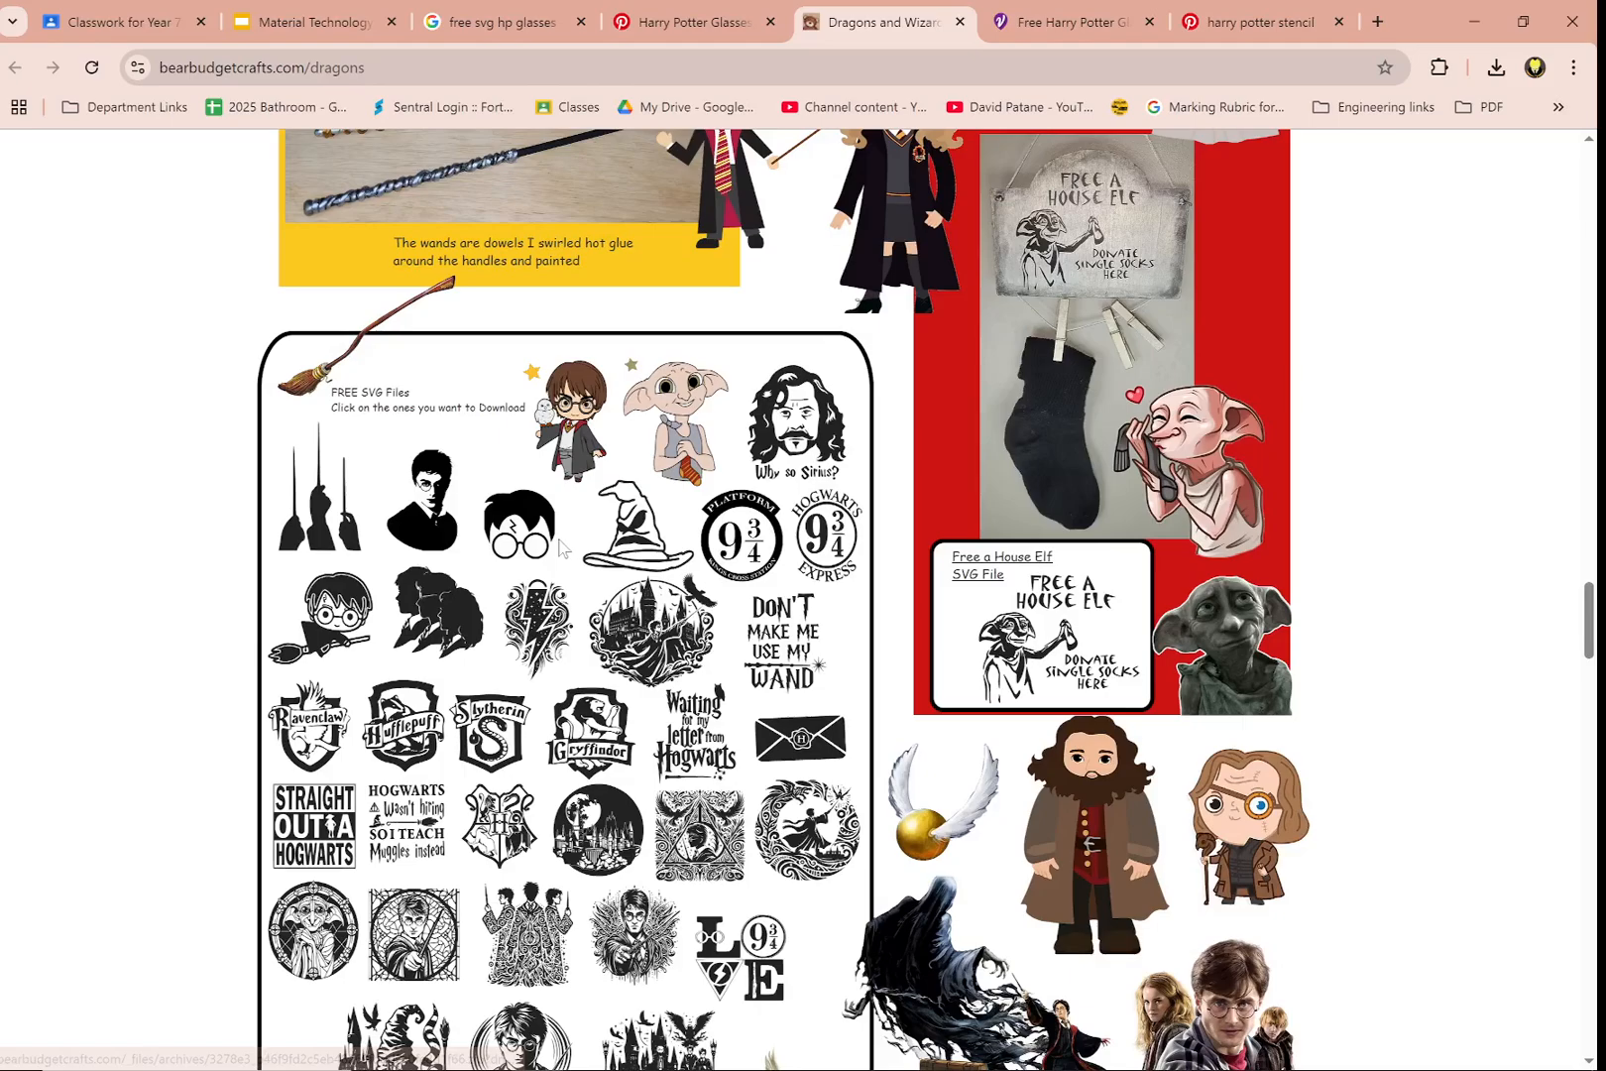
pyautogui.scroll(5, 561, 545)
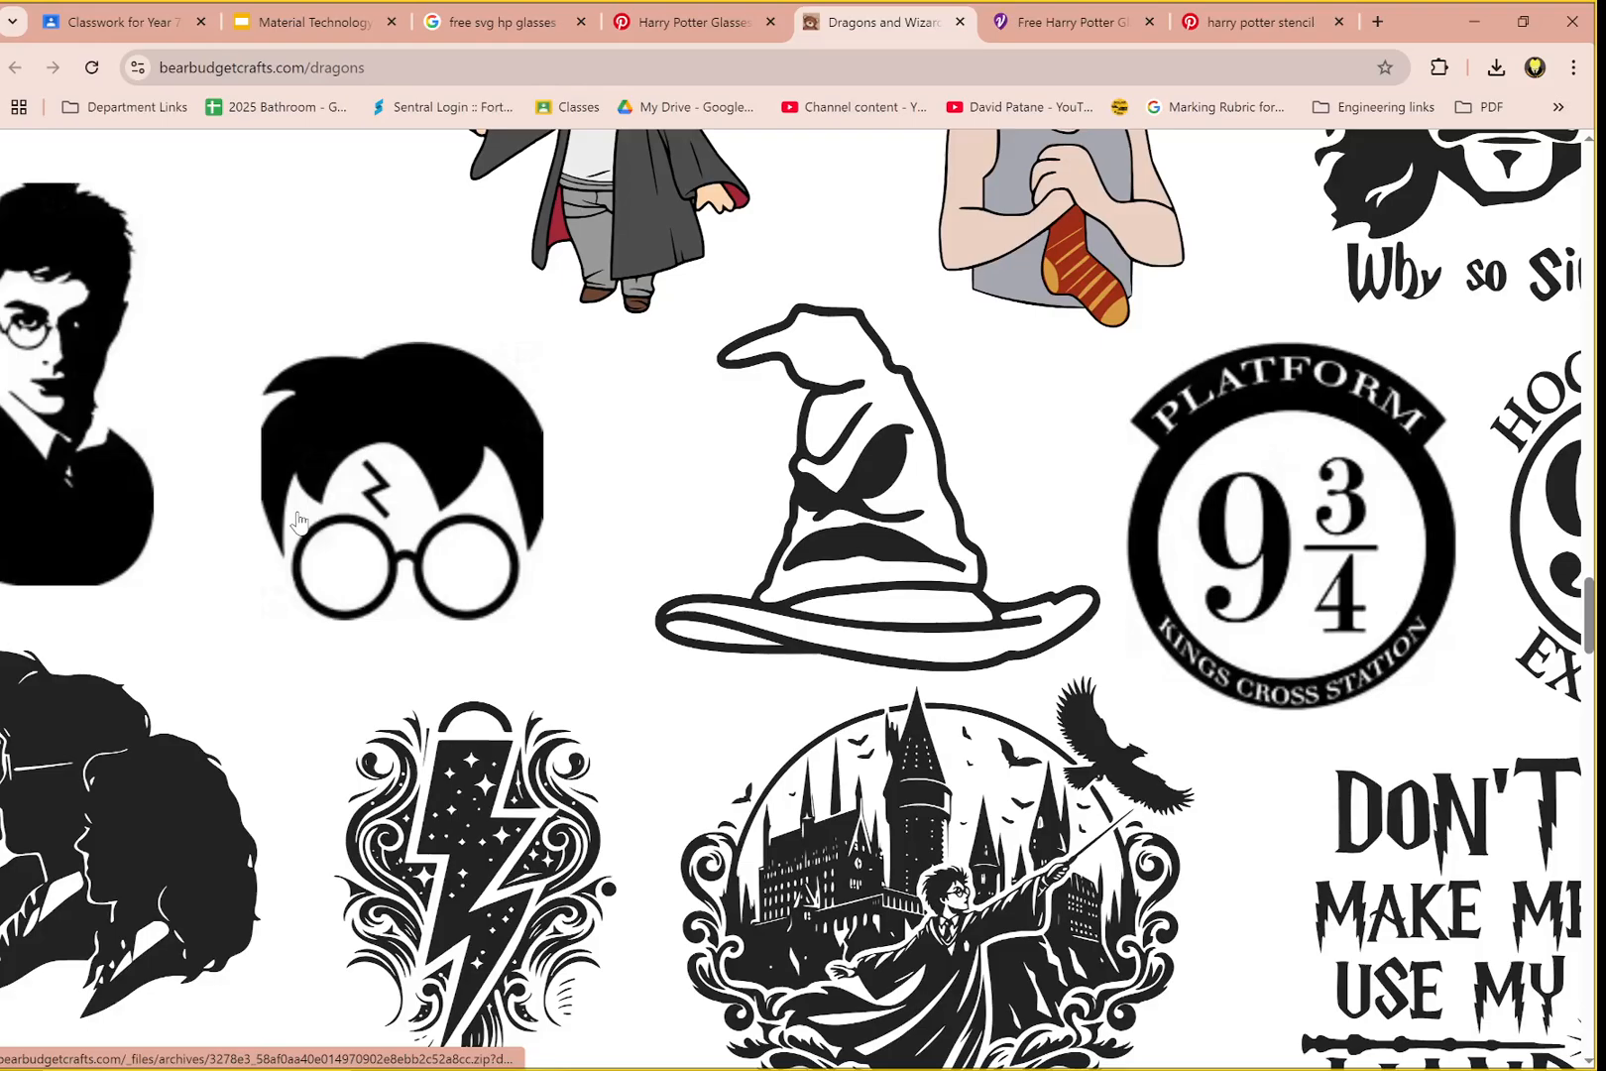
pyautogui.press('super+shift+s')
pyautogui.moveTo(202, 435); pyautogui.dragTo(620, 667)
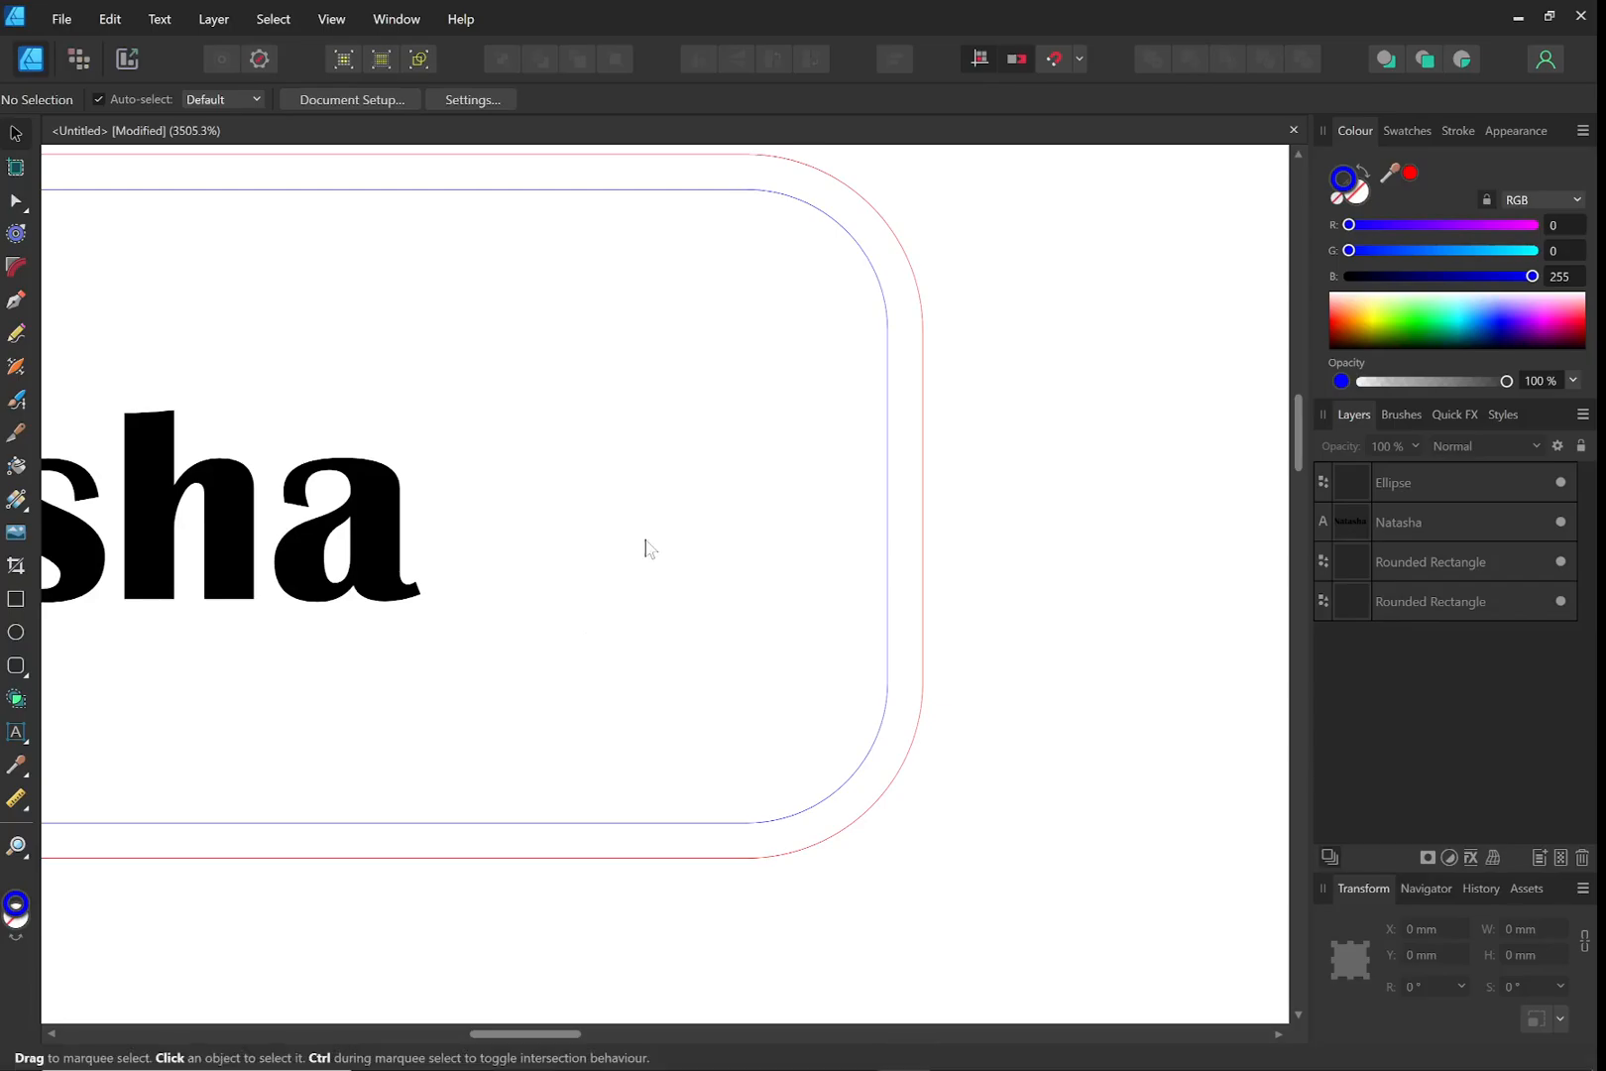
# Paste the captured graphic into the tag document, shrink it to about 16.6 x 9.2 mm and move it off the tag to about X 125.8 mm, Y 44.9 mm
pyautogui.hotkey('ctrl', 'v')
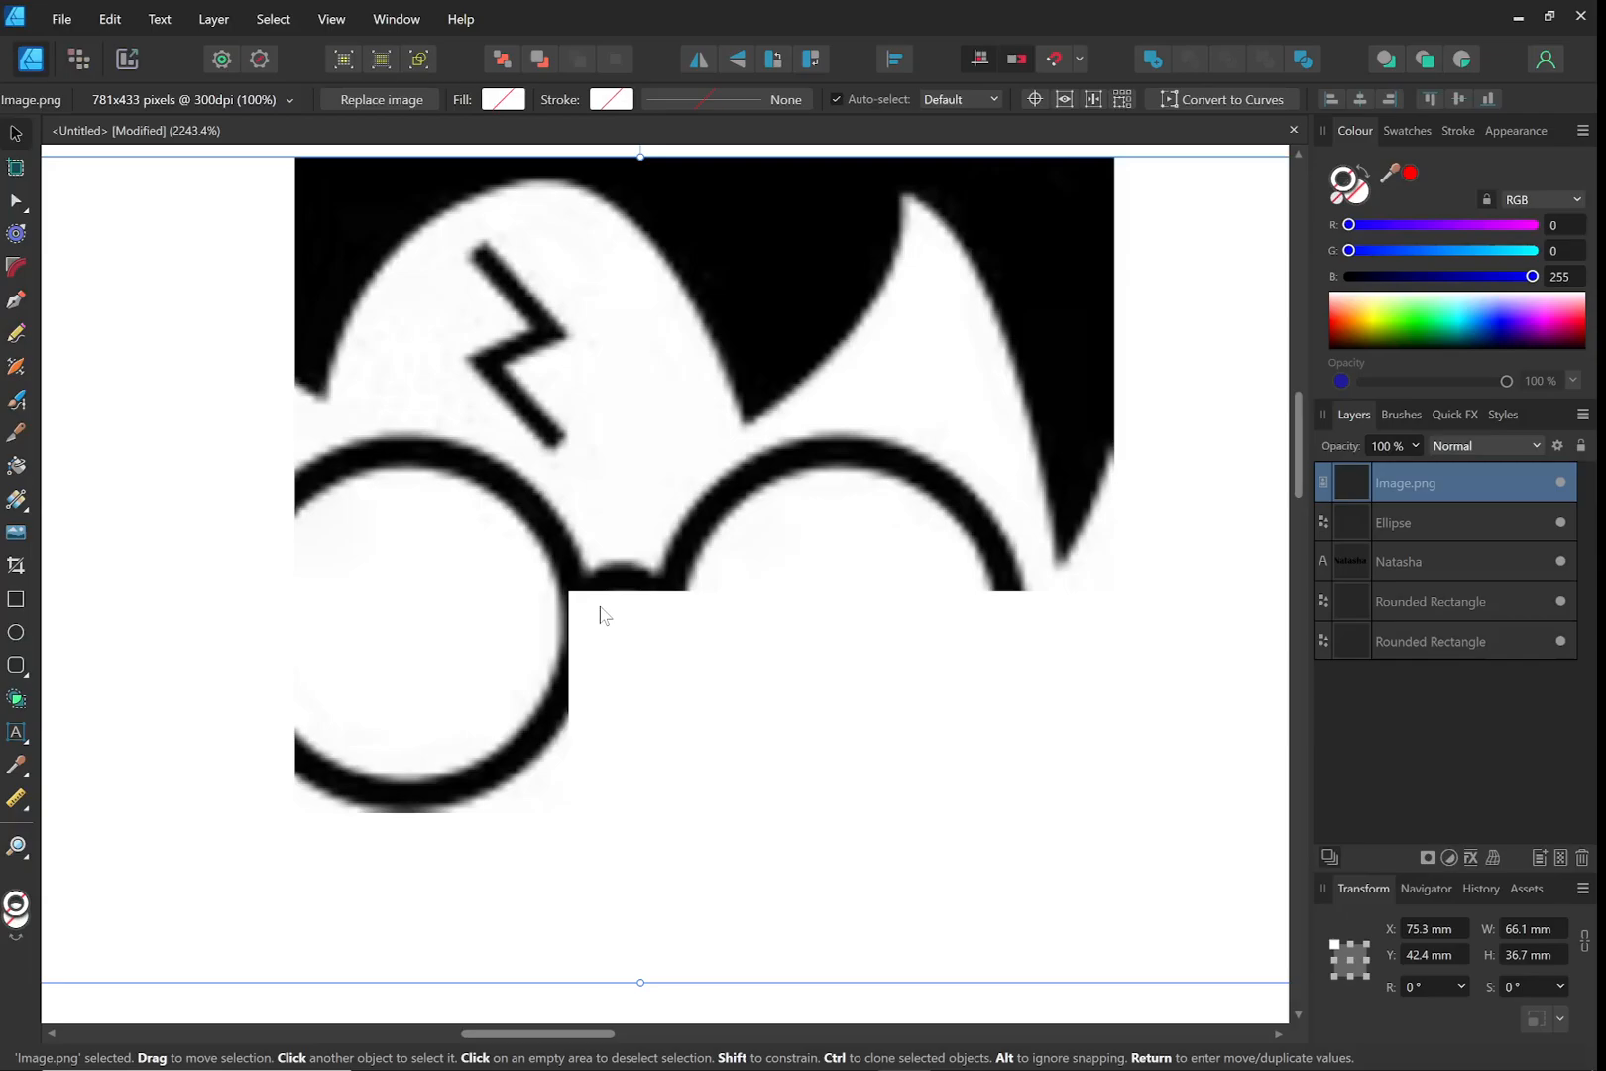
pyautogui.scroll(-3, 600, 614)
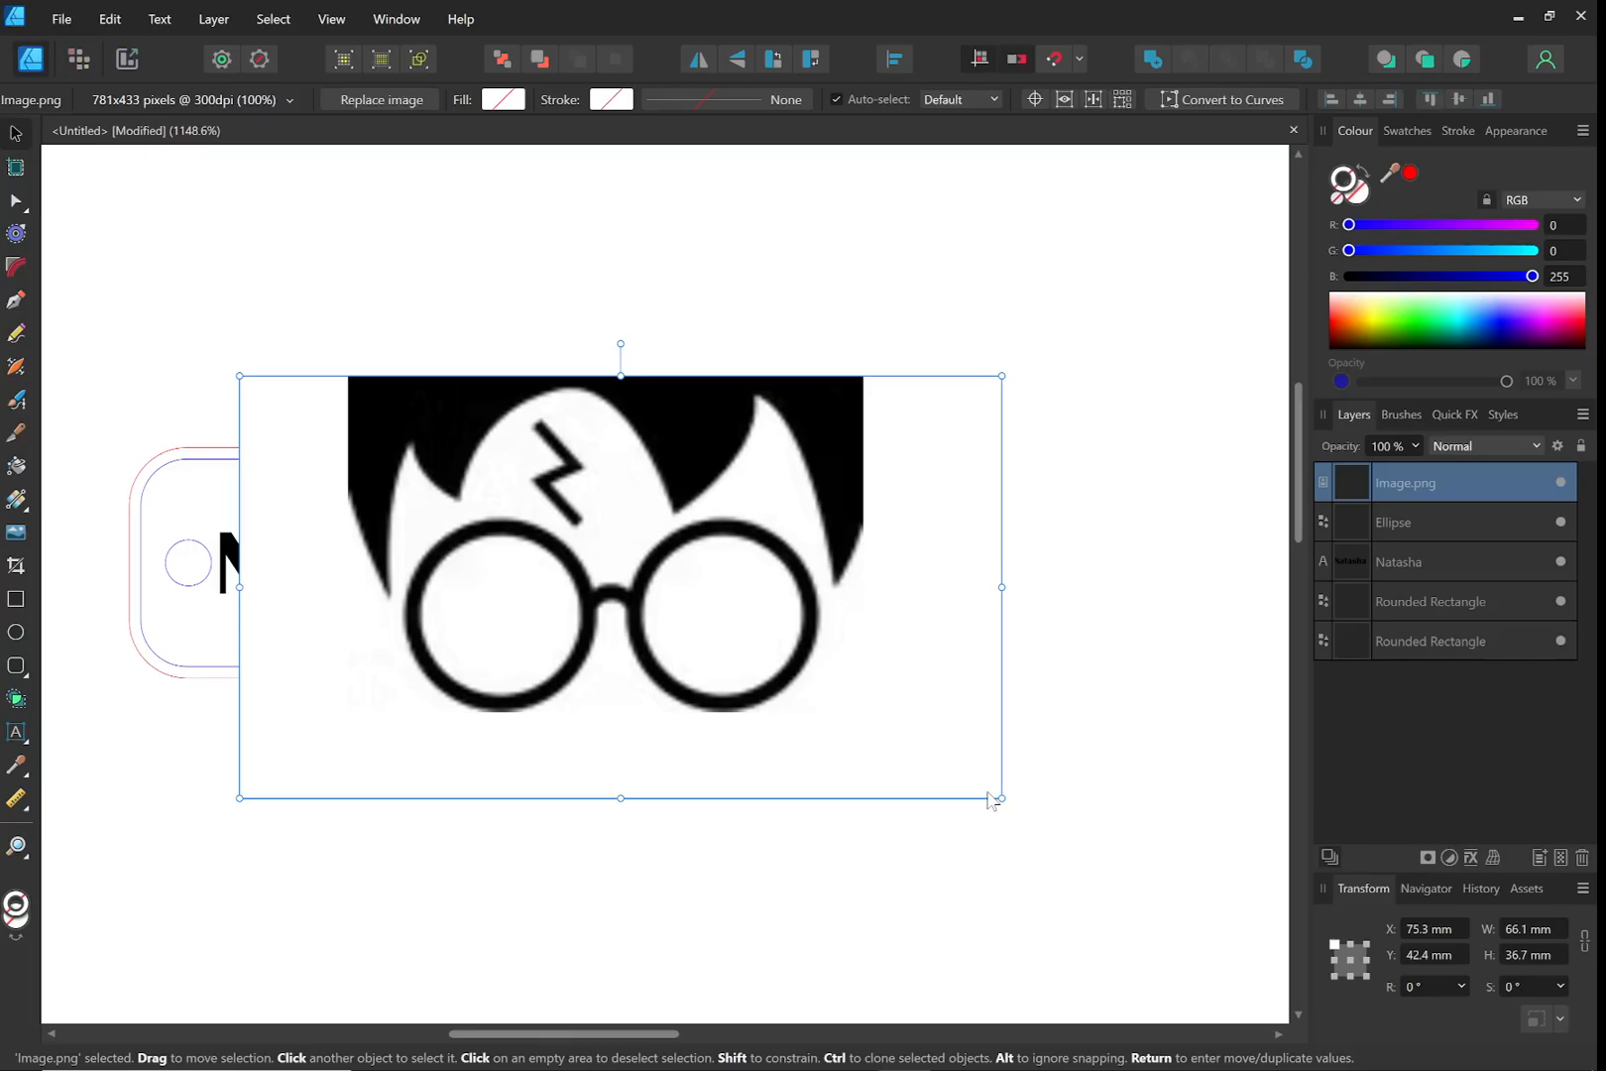
pyautogui.moveTo(1001, 798); pyautogui.dragTo(454, 495)
pyautogui.moveTo(349, 420); pyautogui.dragTo(617, 538)
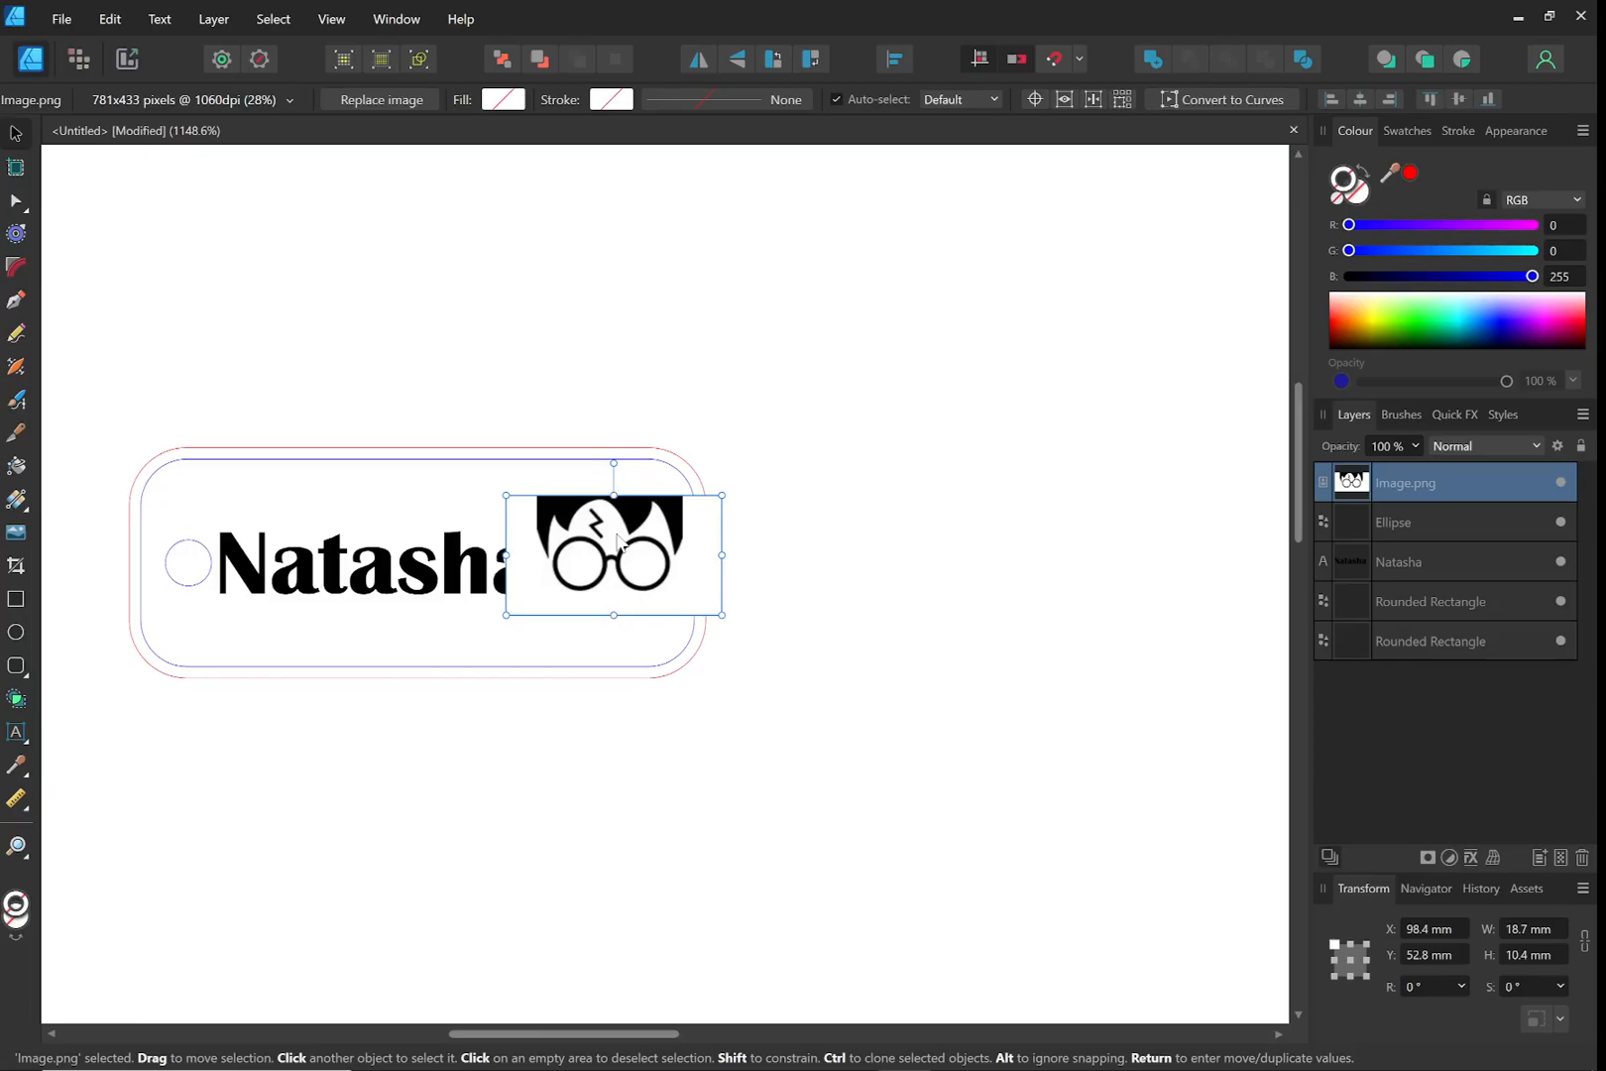
pyautogui.moveTo(617, 538); pyautogui.dragTo(640, 573)
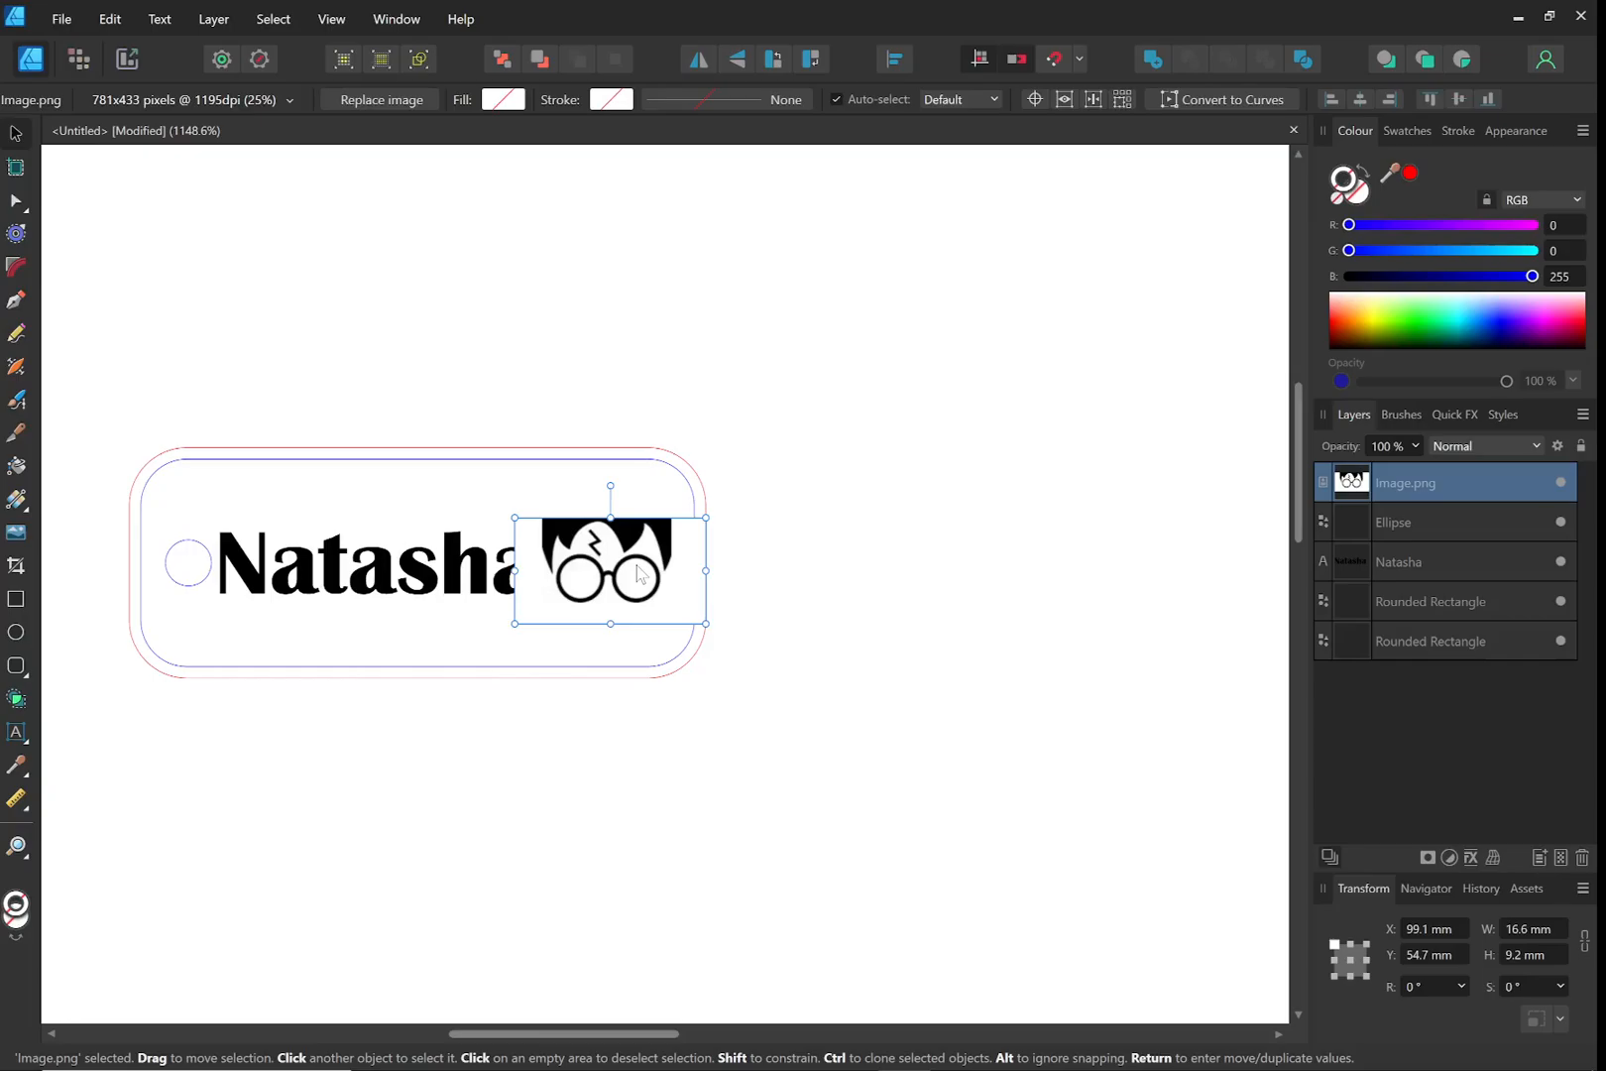
pyautogui.moveTo(639, 573); pyautogui.dragTo(947, 459)
# Add a new layer, trace the graphic's left lens with an ellipse about 4.1 x 3.9 mm and give it a black stroke
pyautogui.scroll(3, 1124, 451)
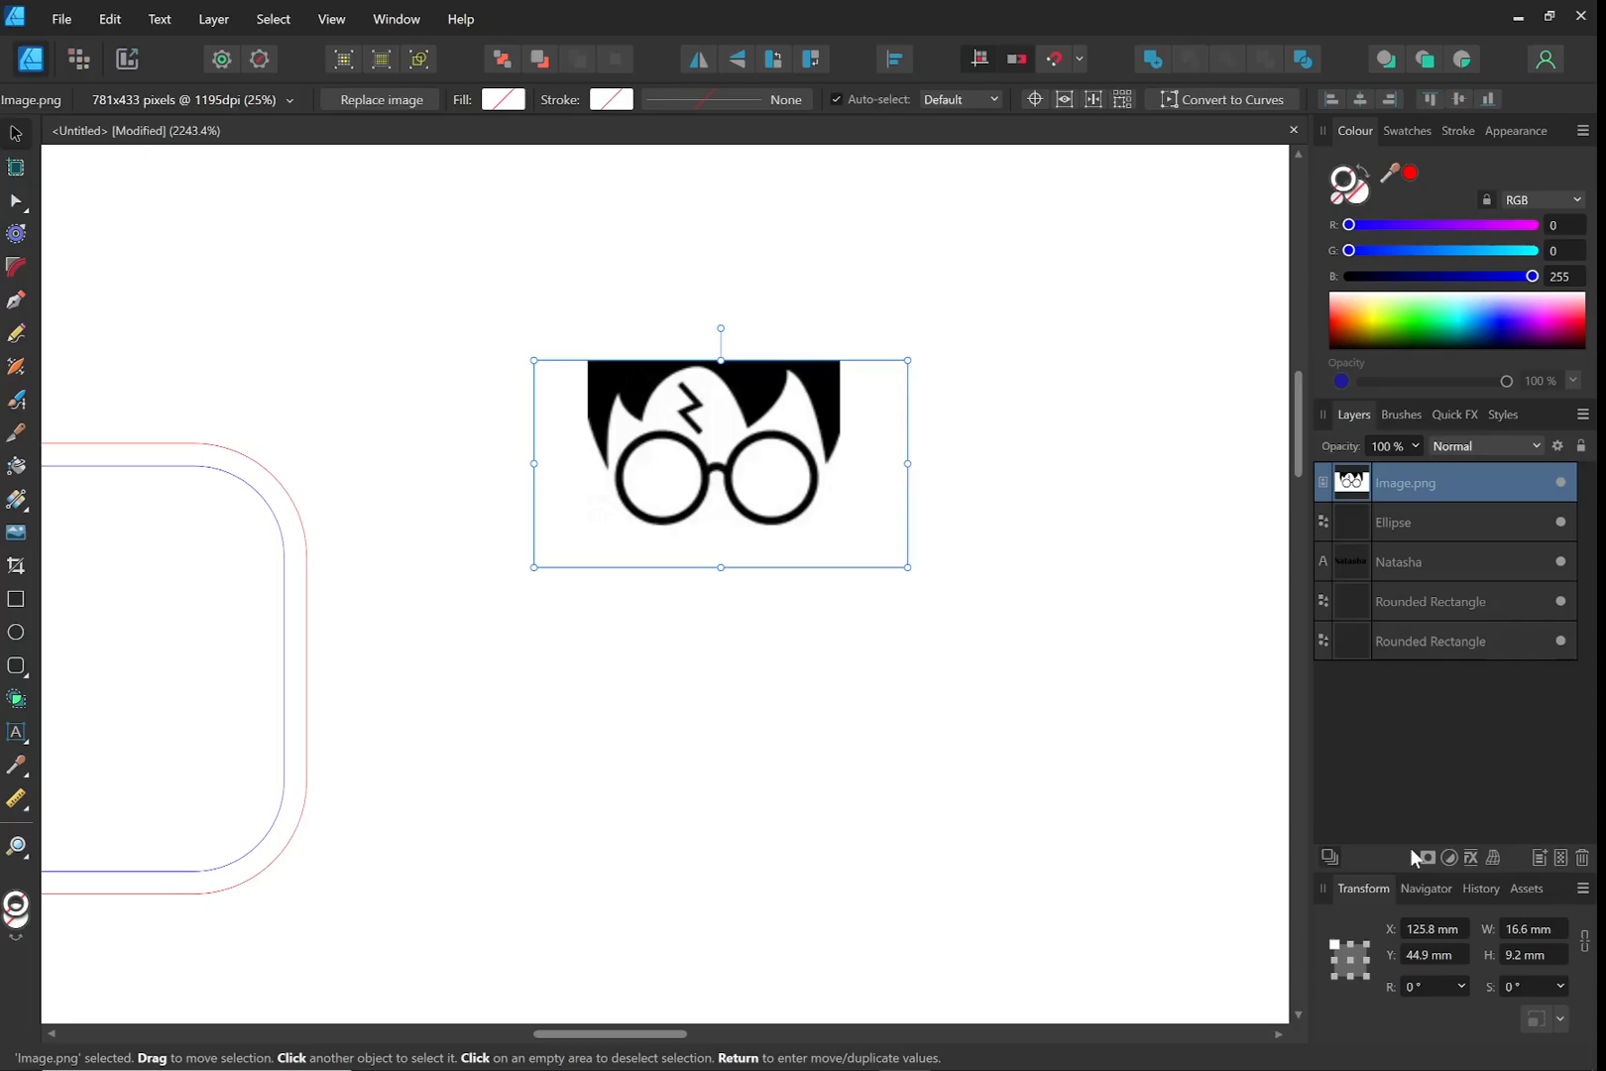
pyautogui.hotkey('ctrl', 'shift', 'l')
pyautogui.press('m')
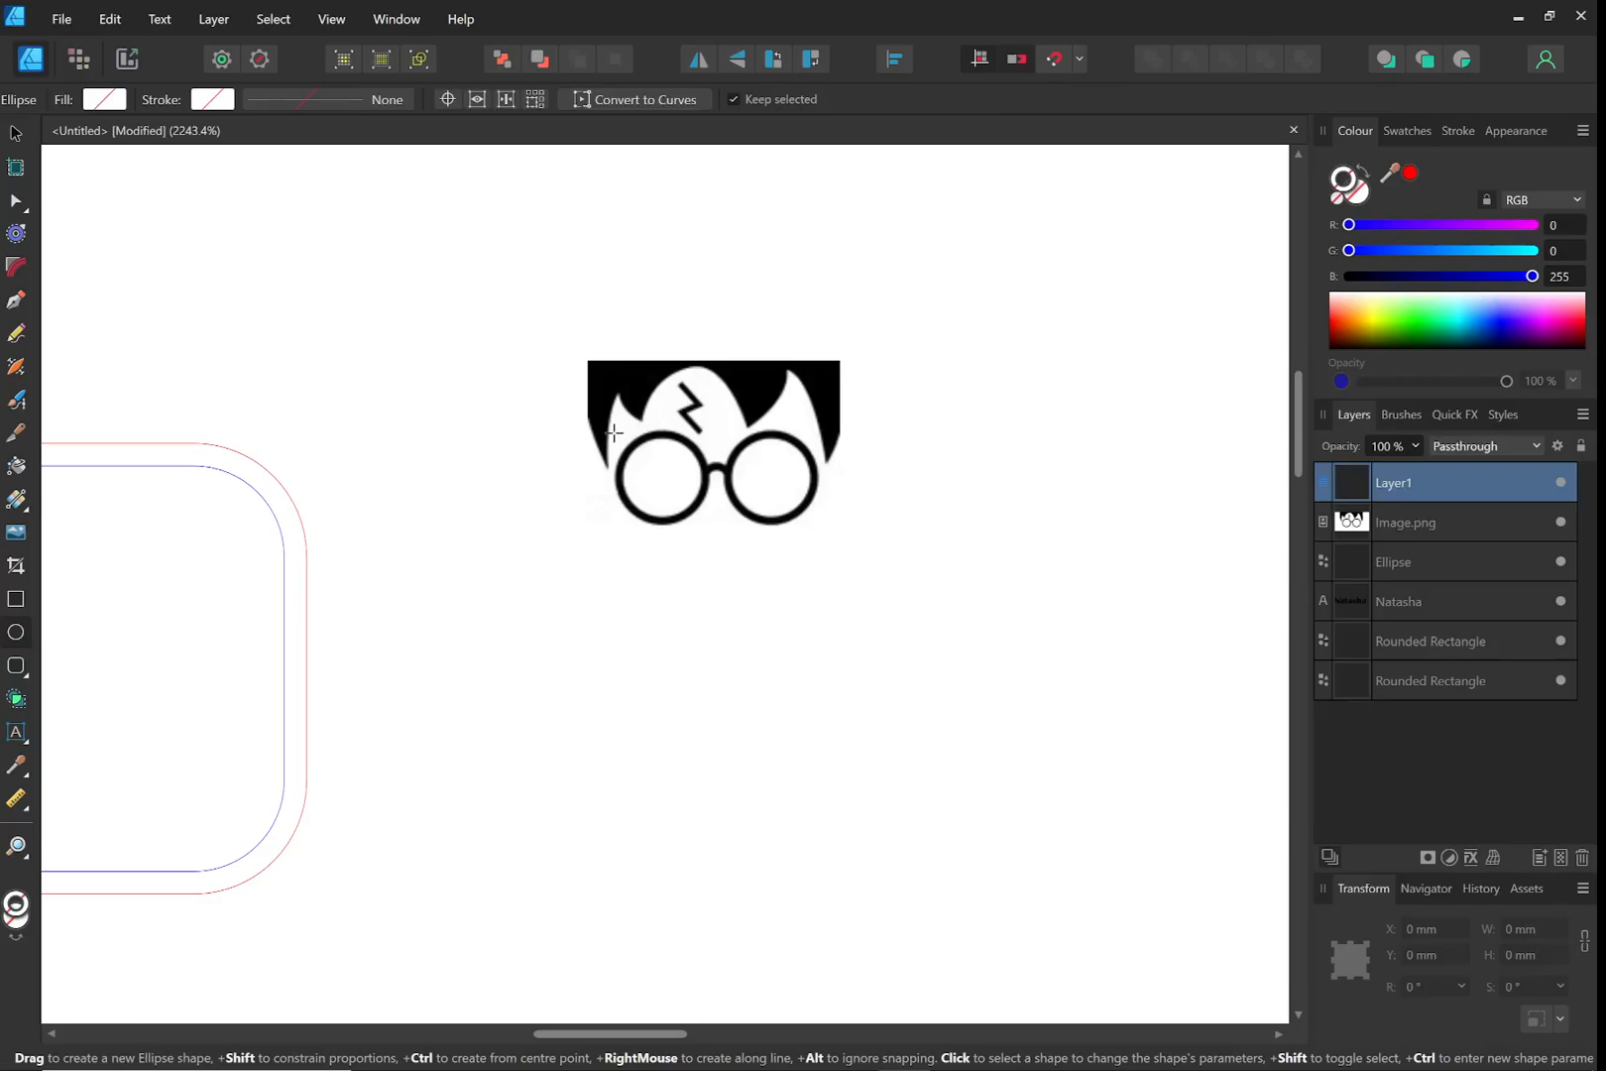
pyautogui.moveTo(614, 432); pyautogui.dragTo(707, 520)
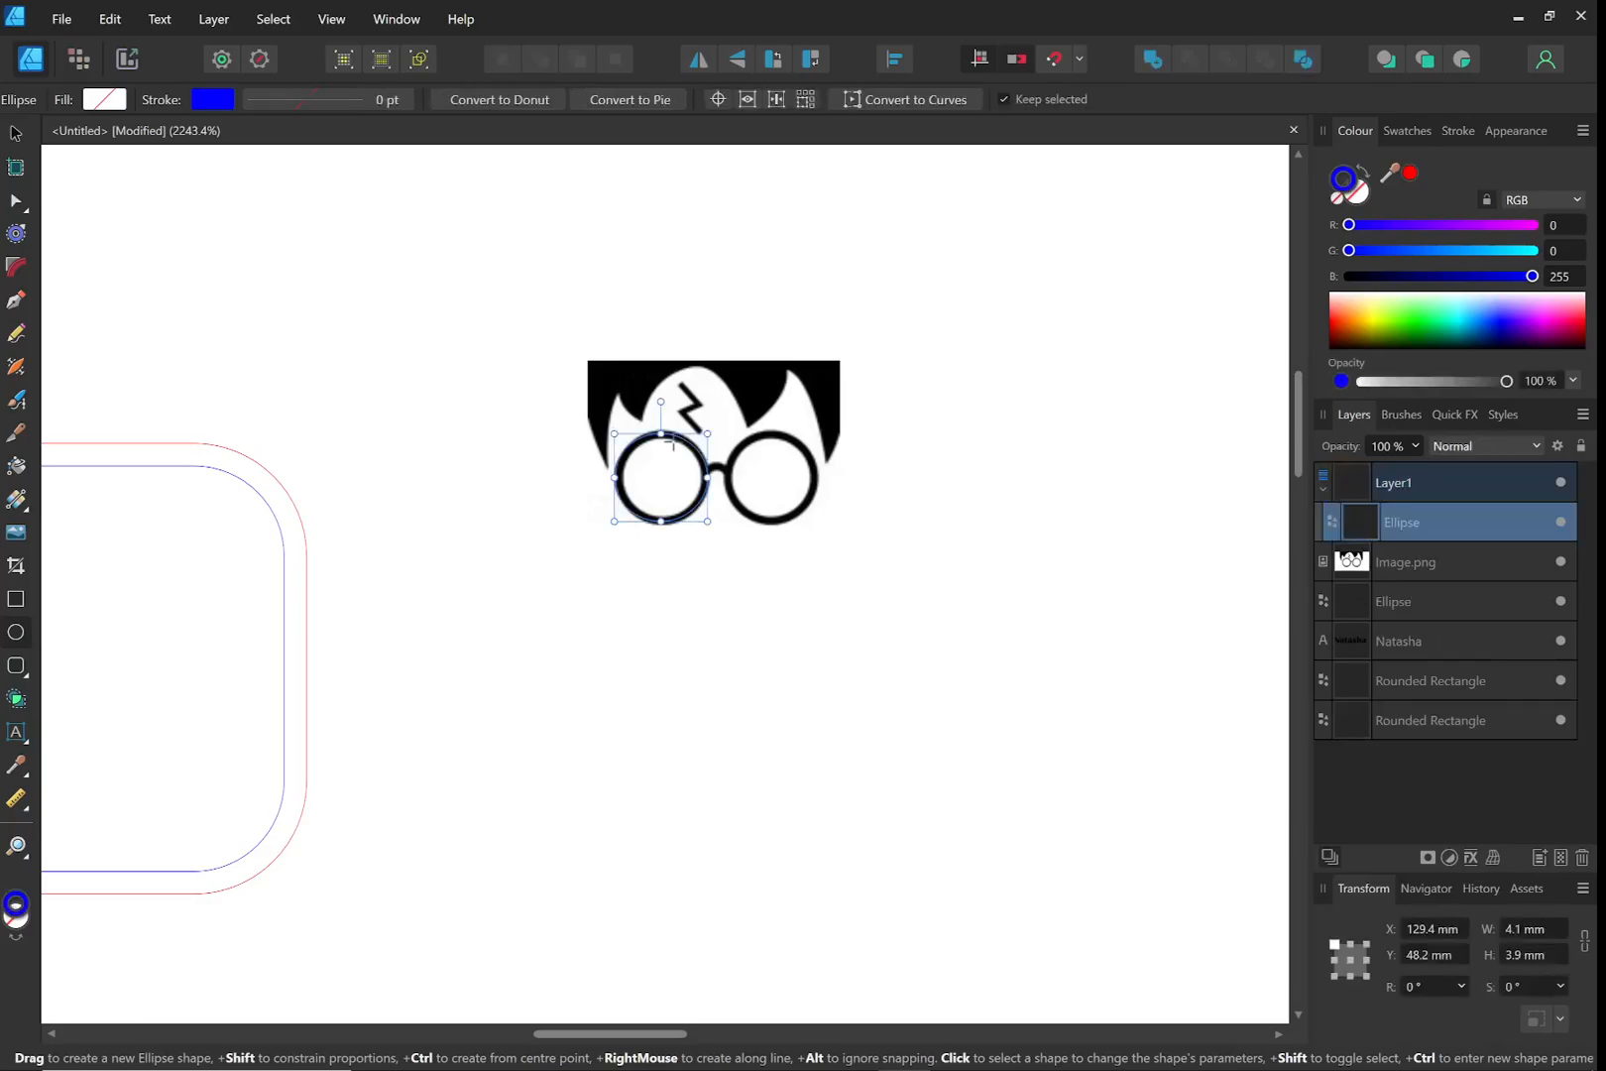
pyautogui.press('d')
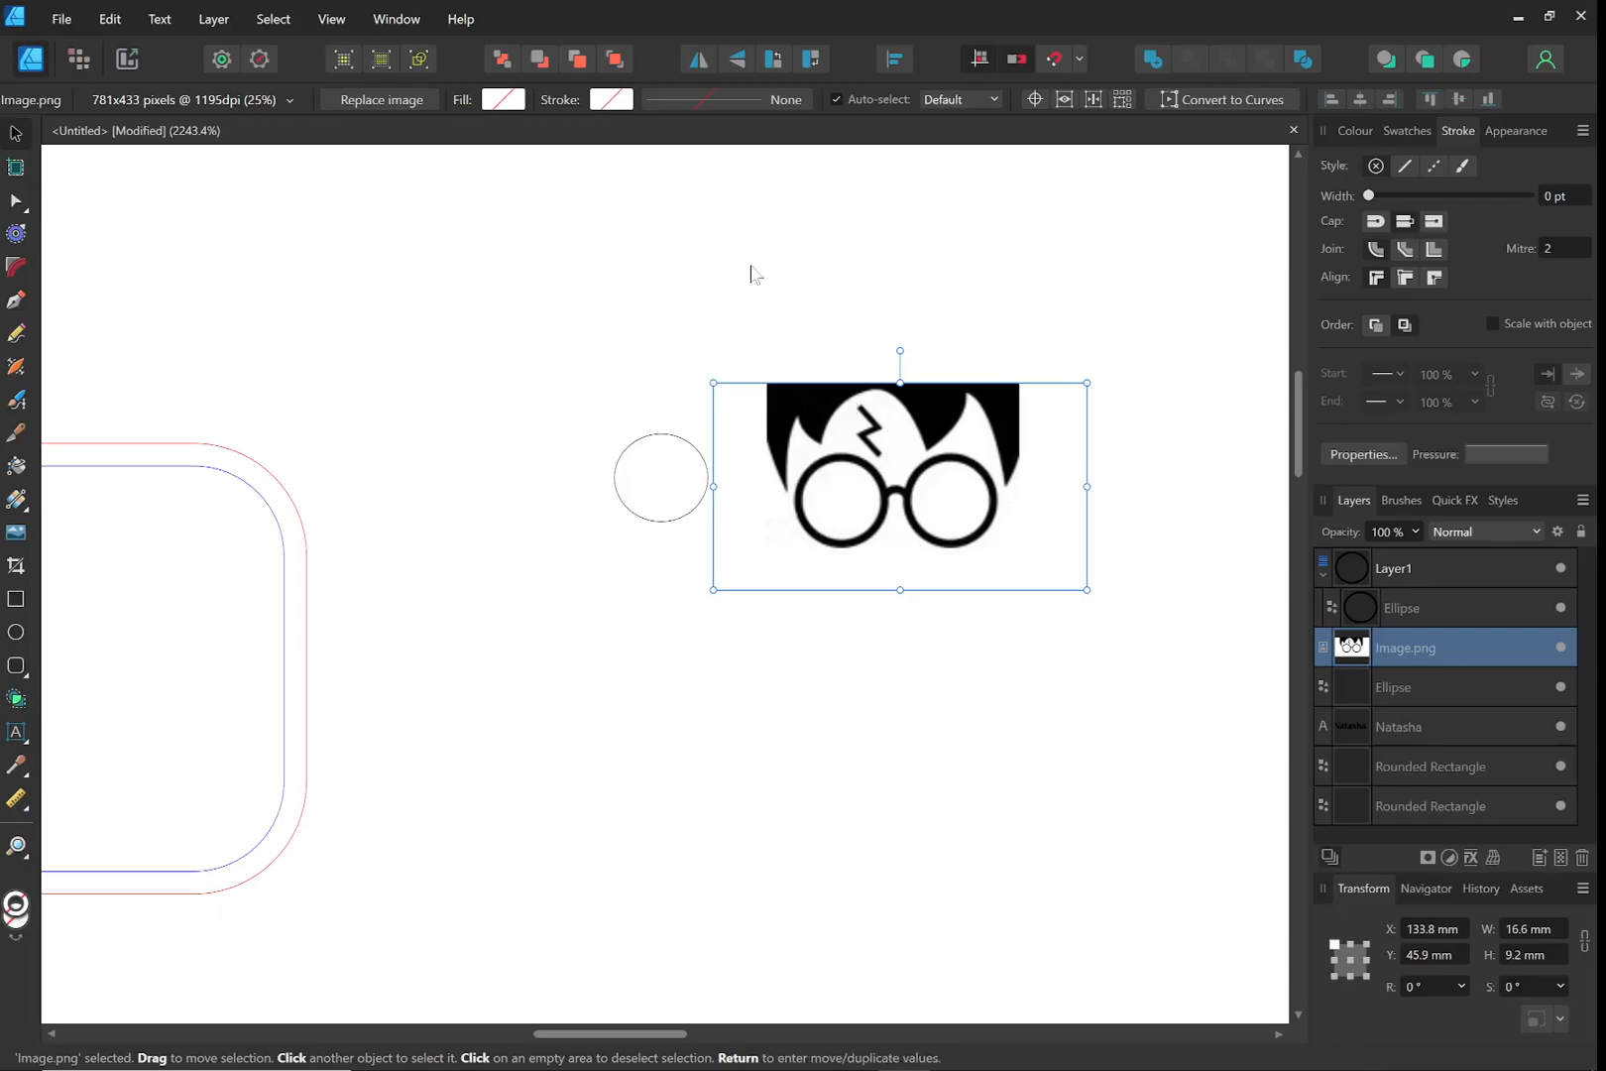
# Select the traced lens ellipse and change the view mode from Hairline to Pixels (Retina)
pyautogui.click(646, 448)
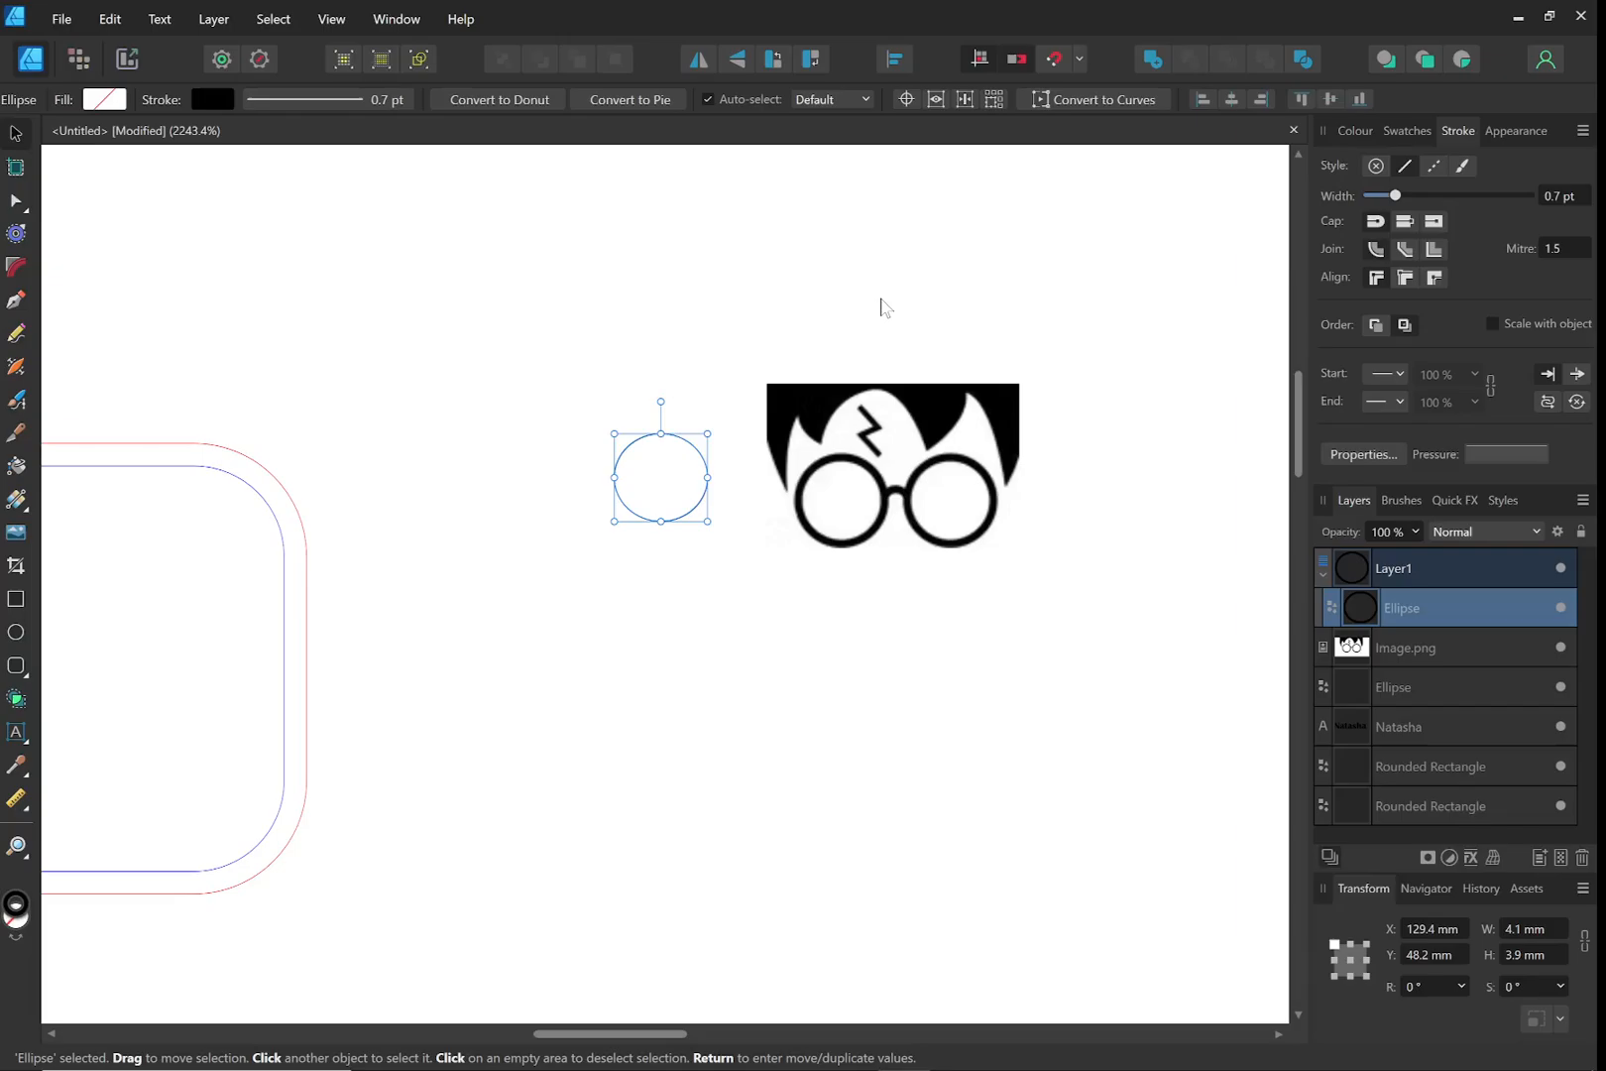
pyautogui.click(331, 19)
pyautogui.moveTo(148, 137)
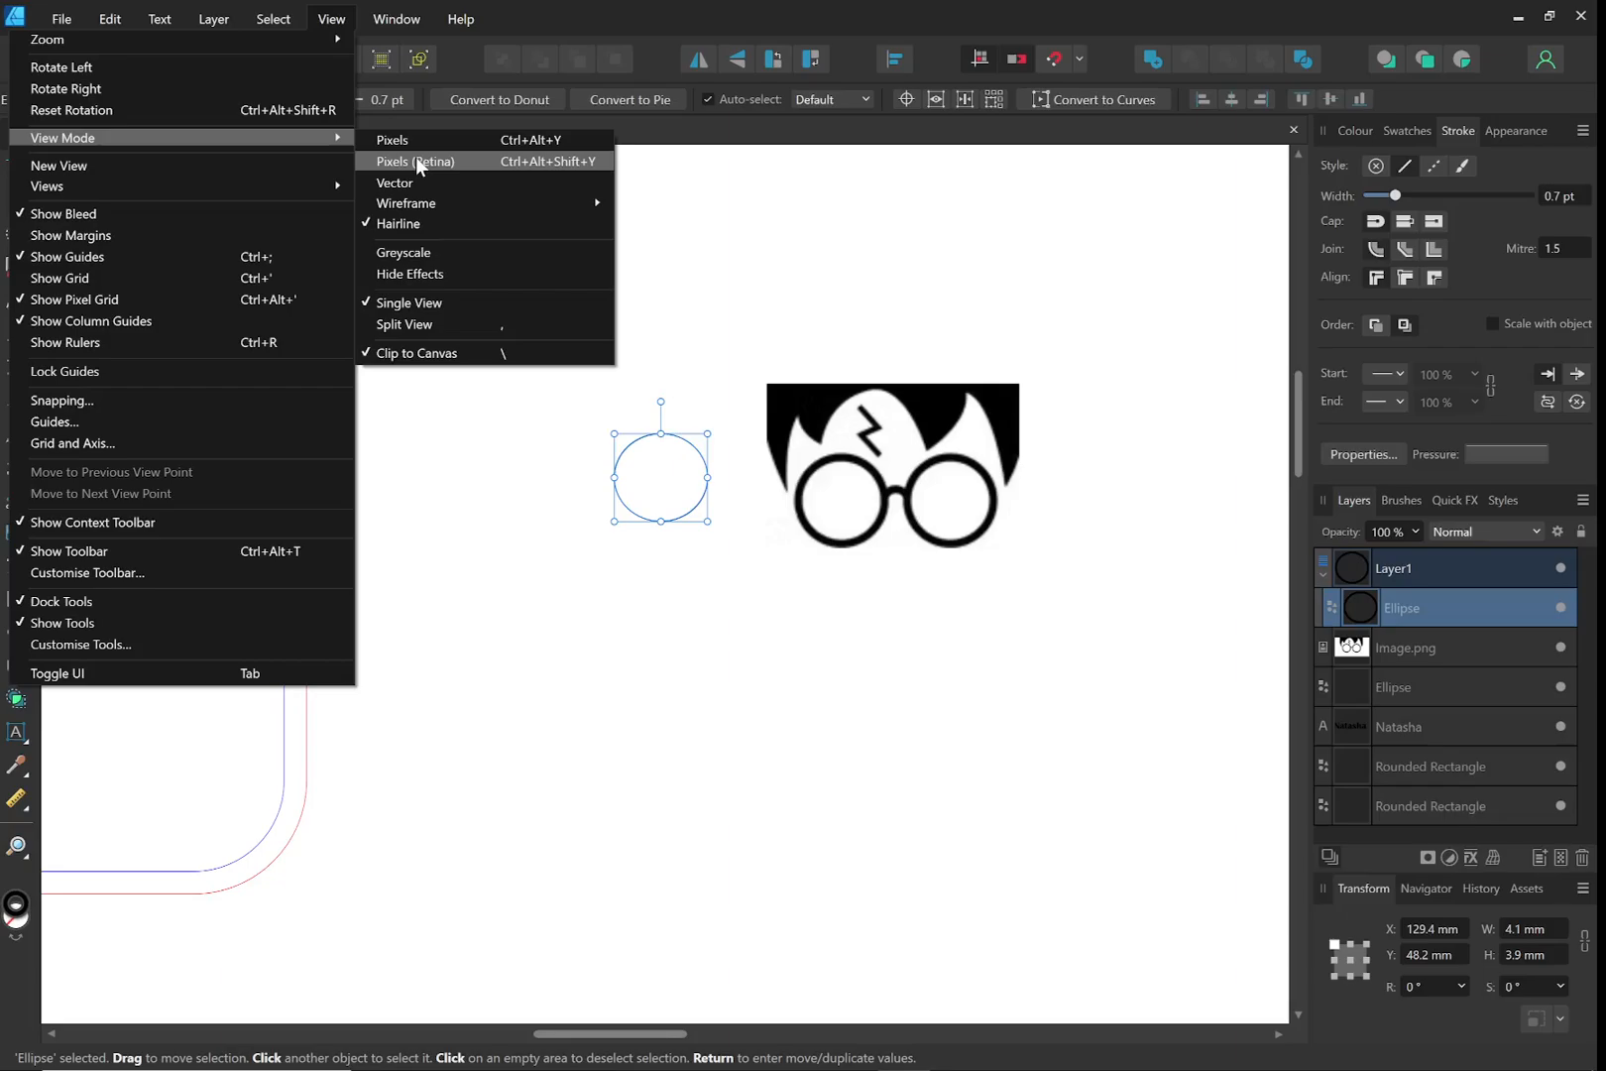
pyautogui.click(416, 157)
pyautogui.moveTo(417, 209)
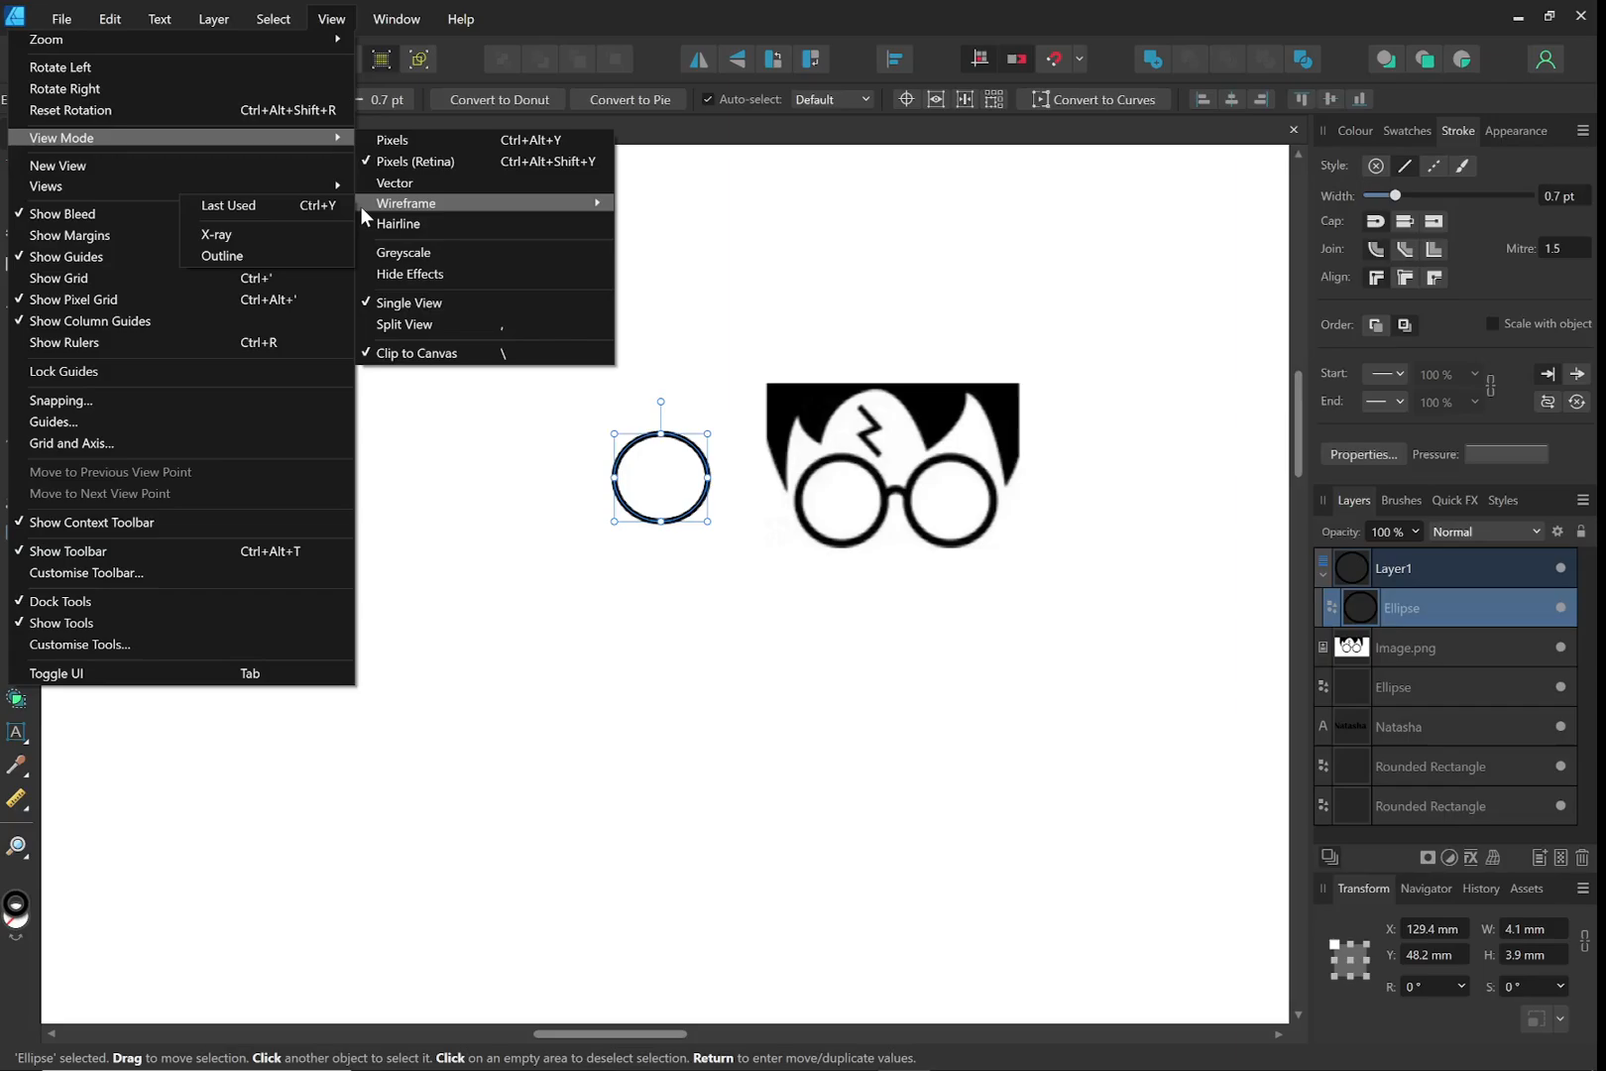
pyautogui.click(412, 195)
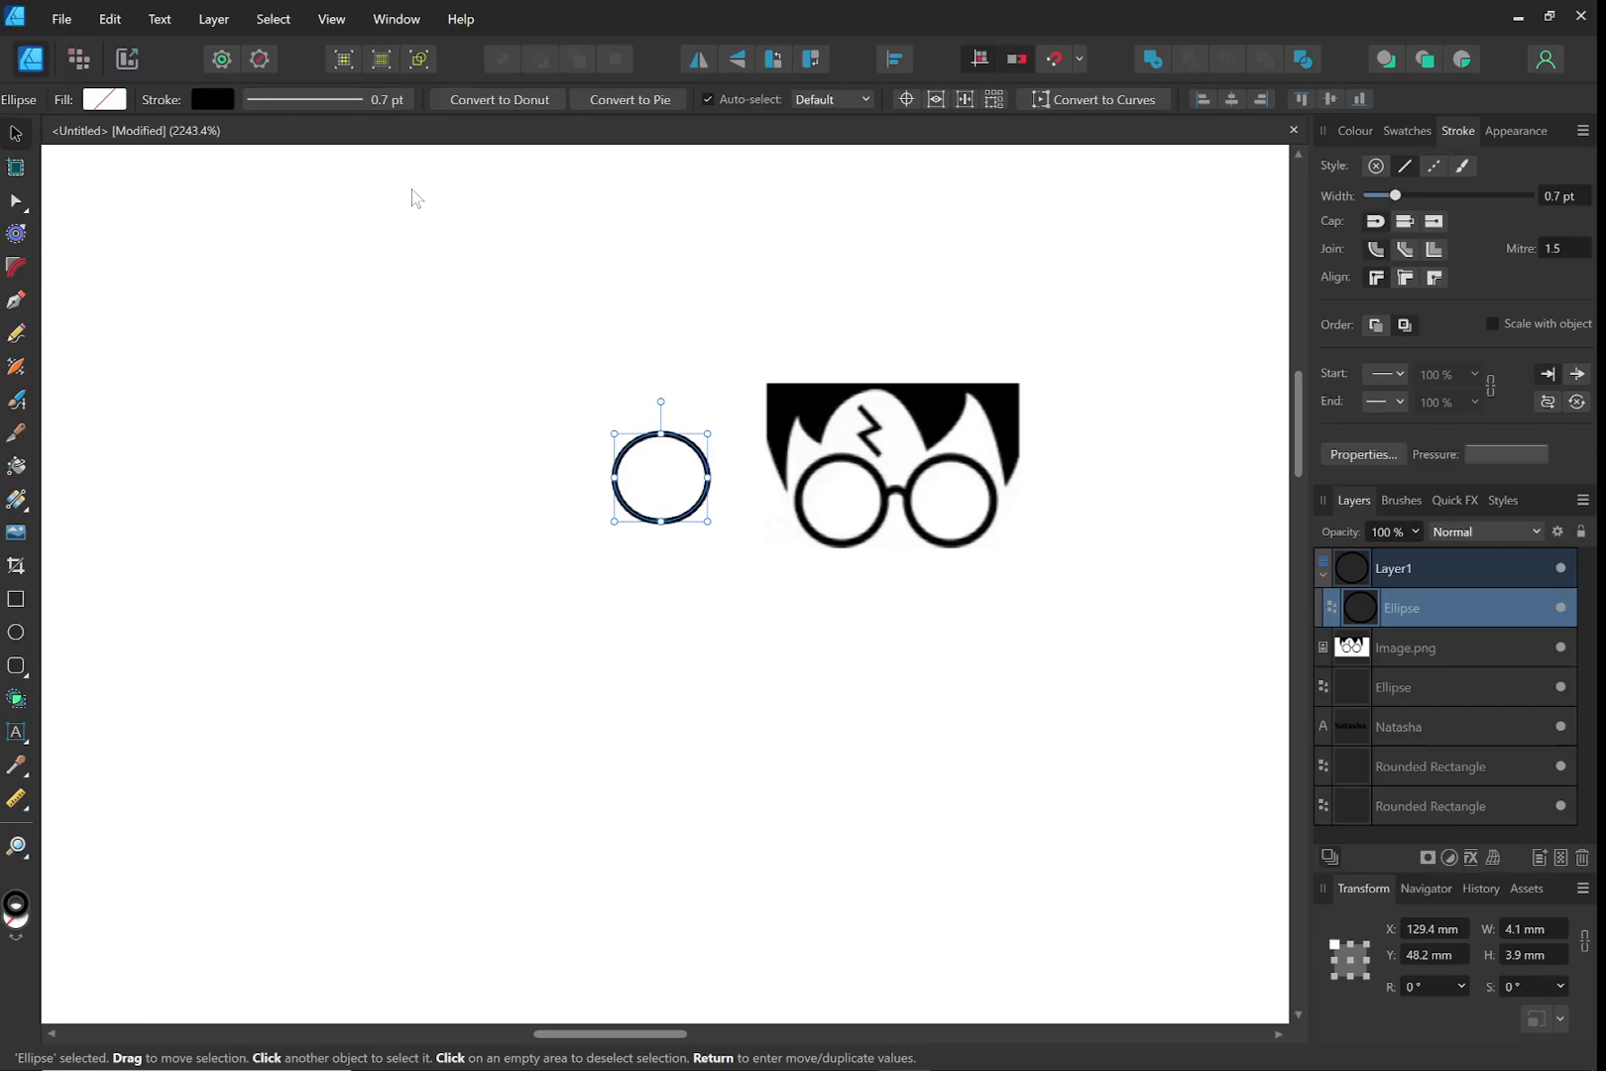
# Compare how the lens ellipse's stroke looks in the Hairline and Pixels view modes
pyautogui.hotkey('ctrl', 'y')
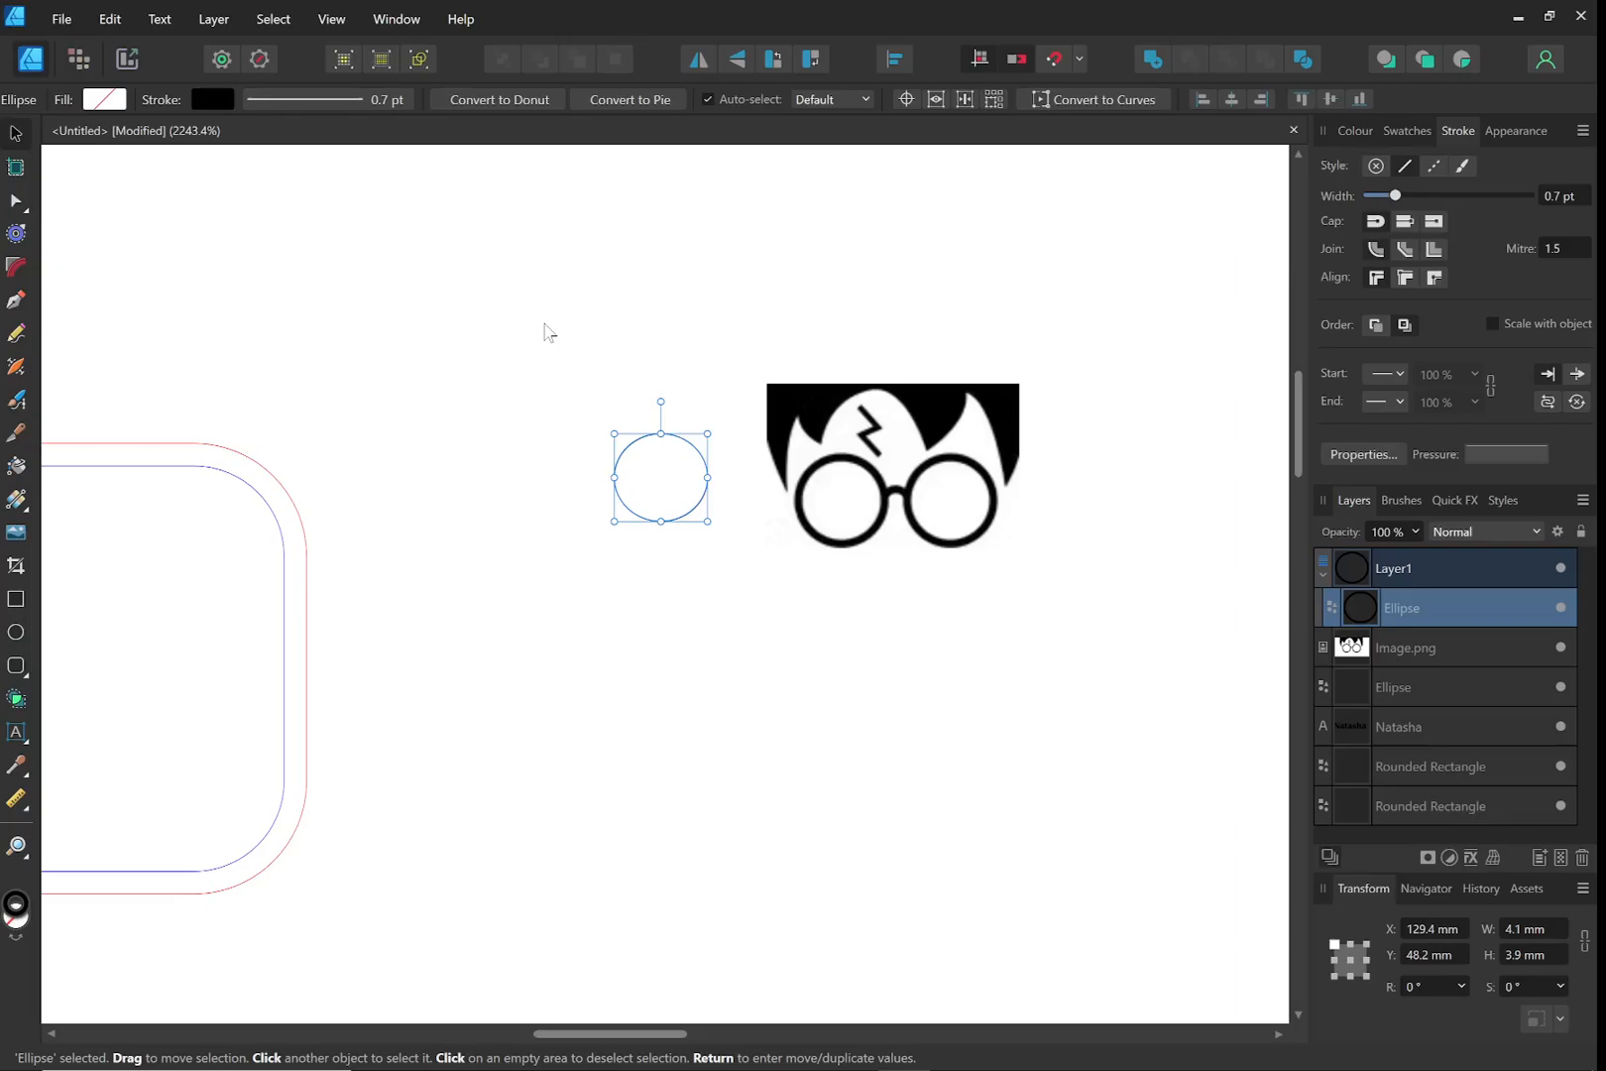
pyautogui.rightClick(704, 456)
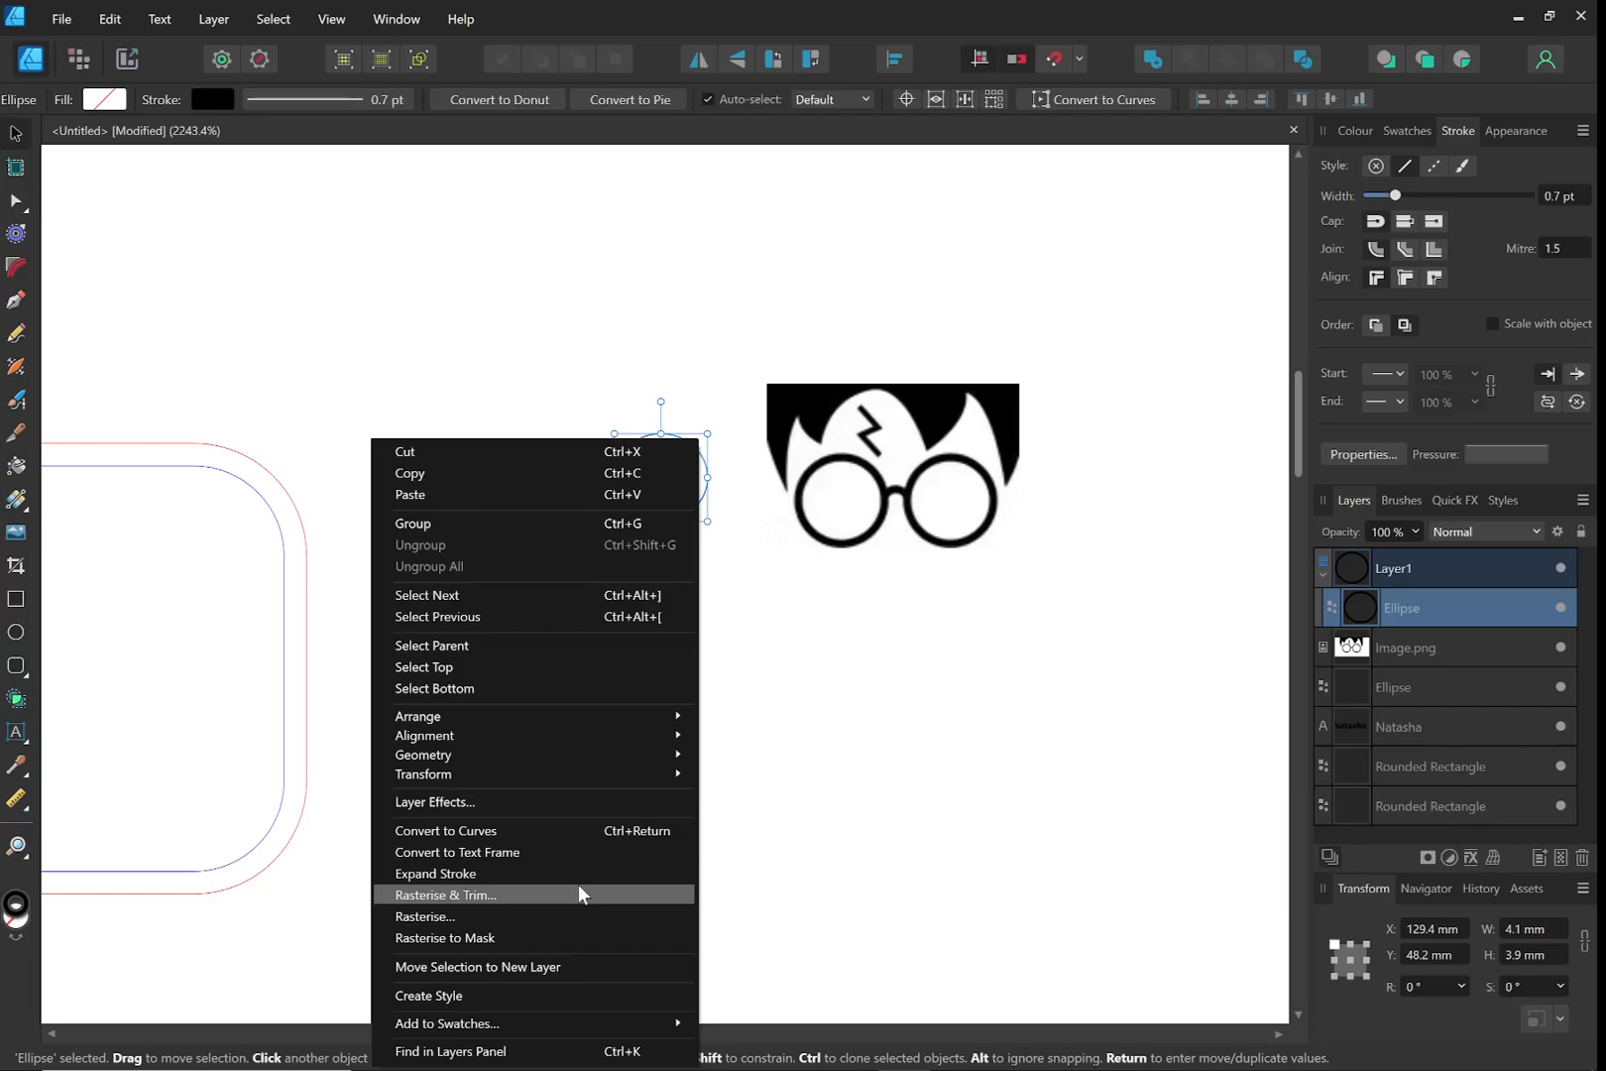
pyautogui.click(331, 19)
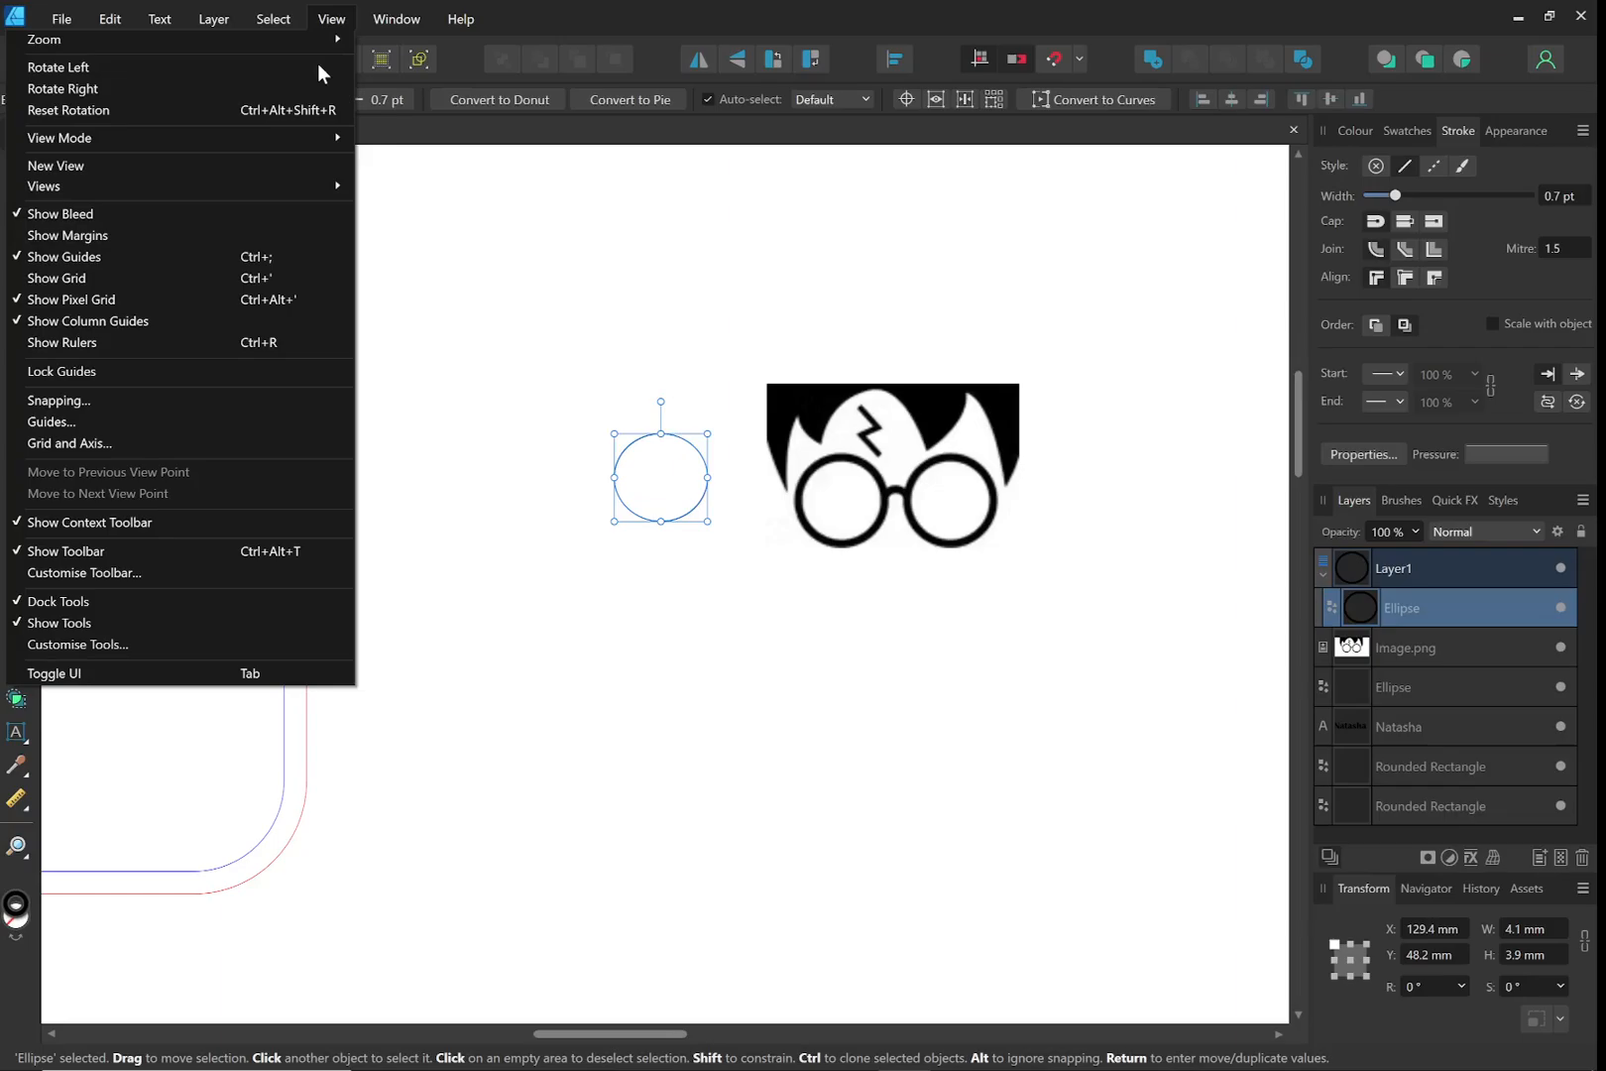
pyautogui.moveTo(223, 139)
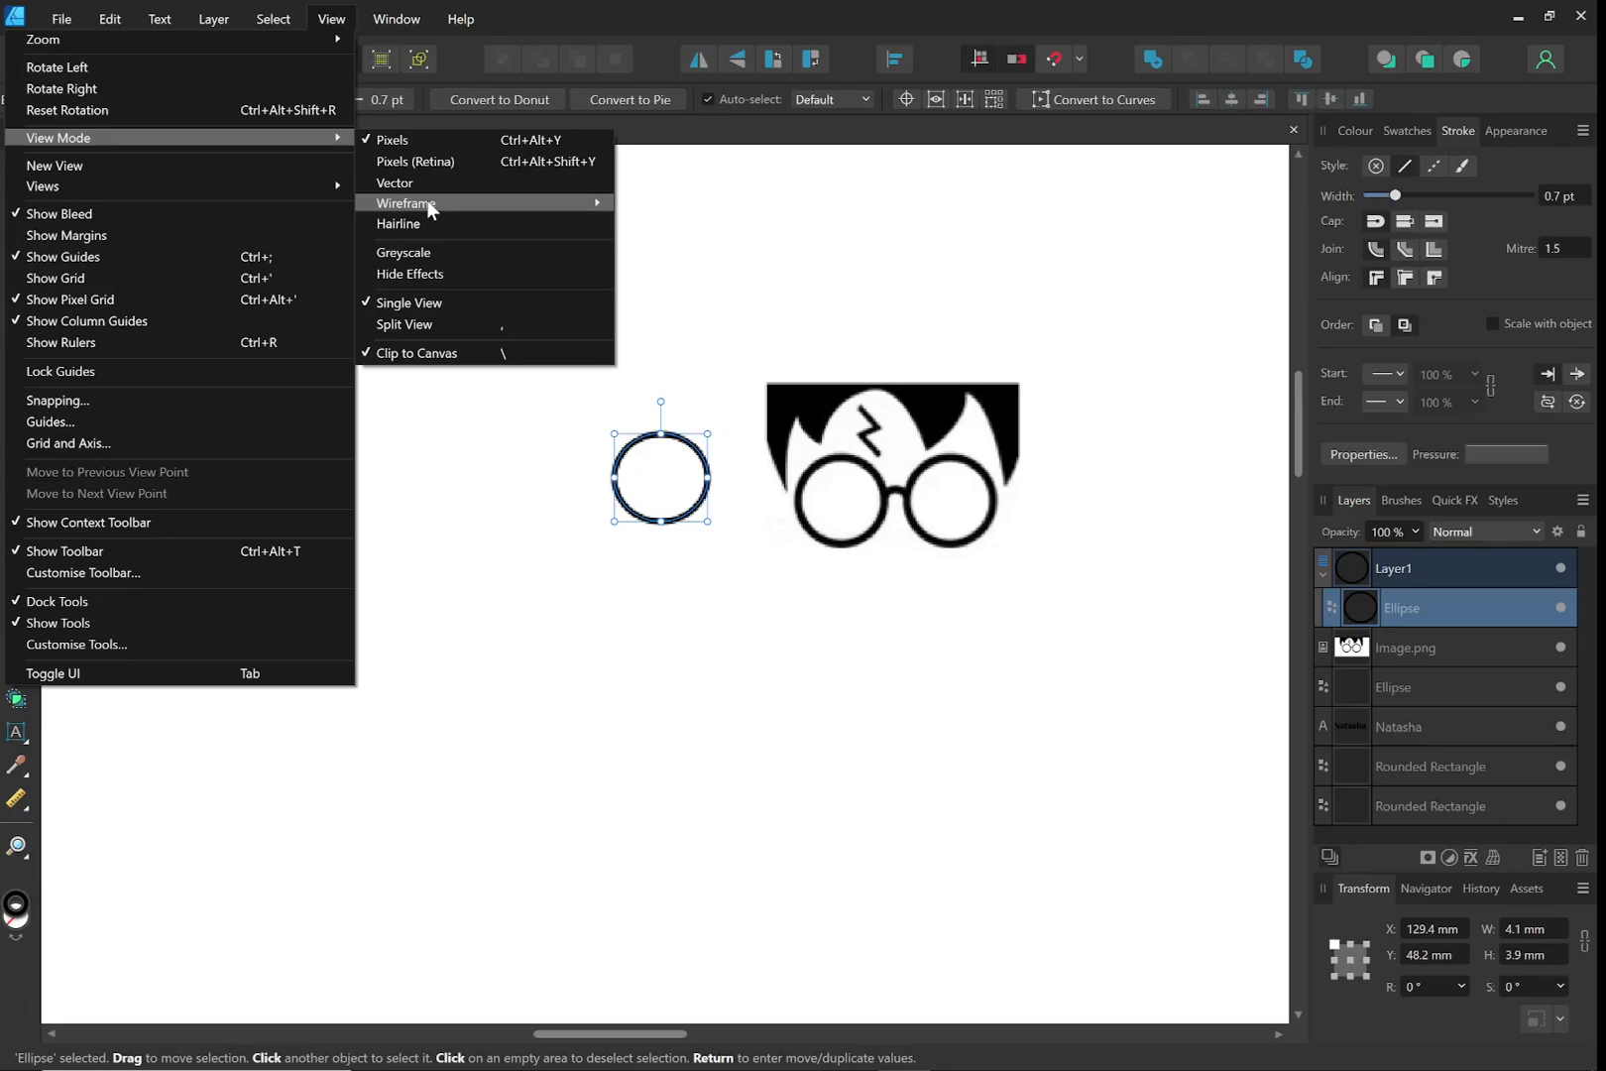
pyautogui.click(638, 503)
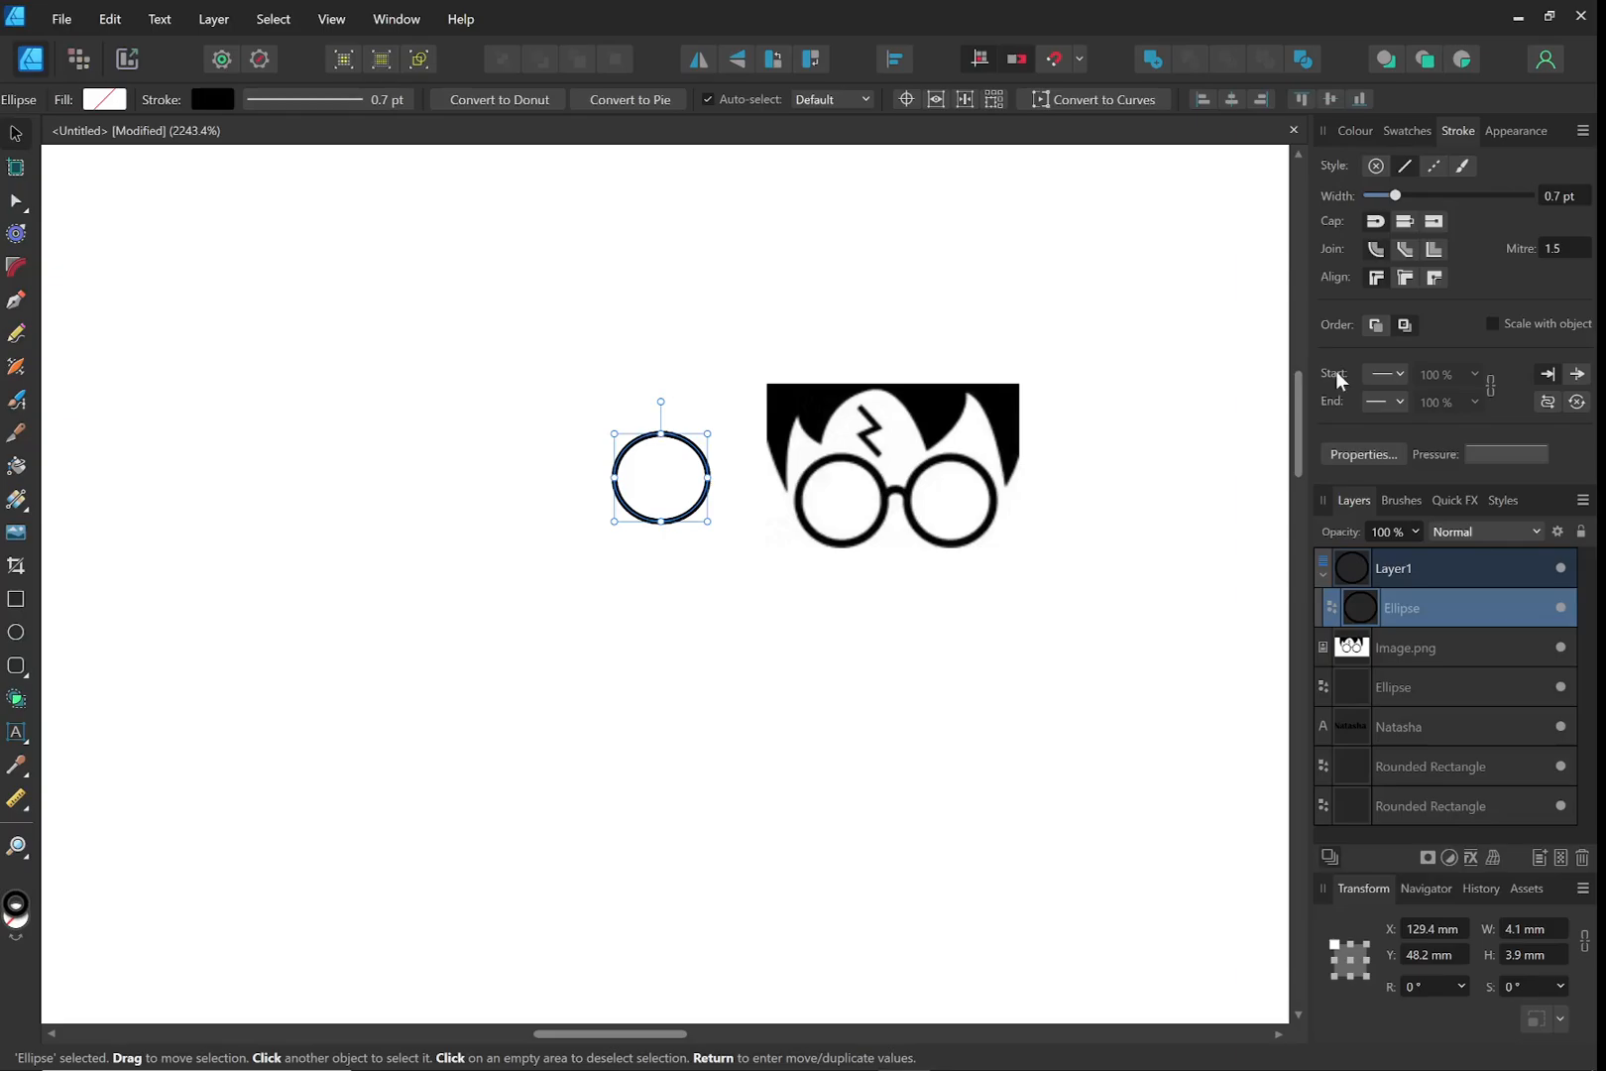
# Set the lens ellipse's stroke to 1 pt and place it and a duplicate over the reference graphic's two lenses
pyautogui.moveTo(1397, 204); pyautogui.dragTo(1412, 210)
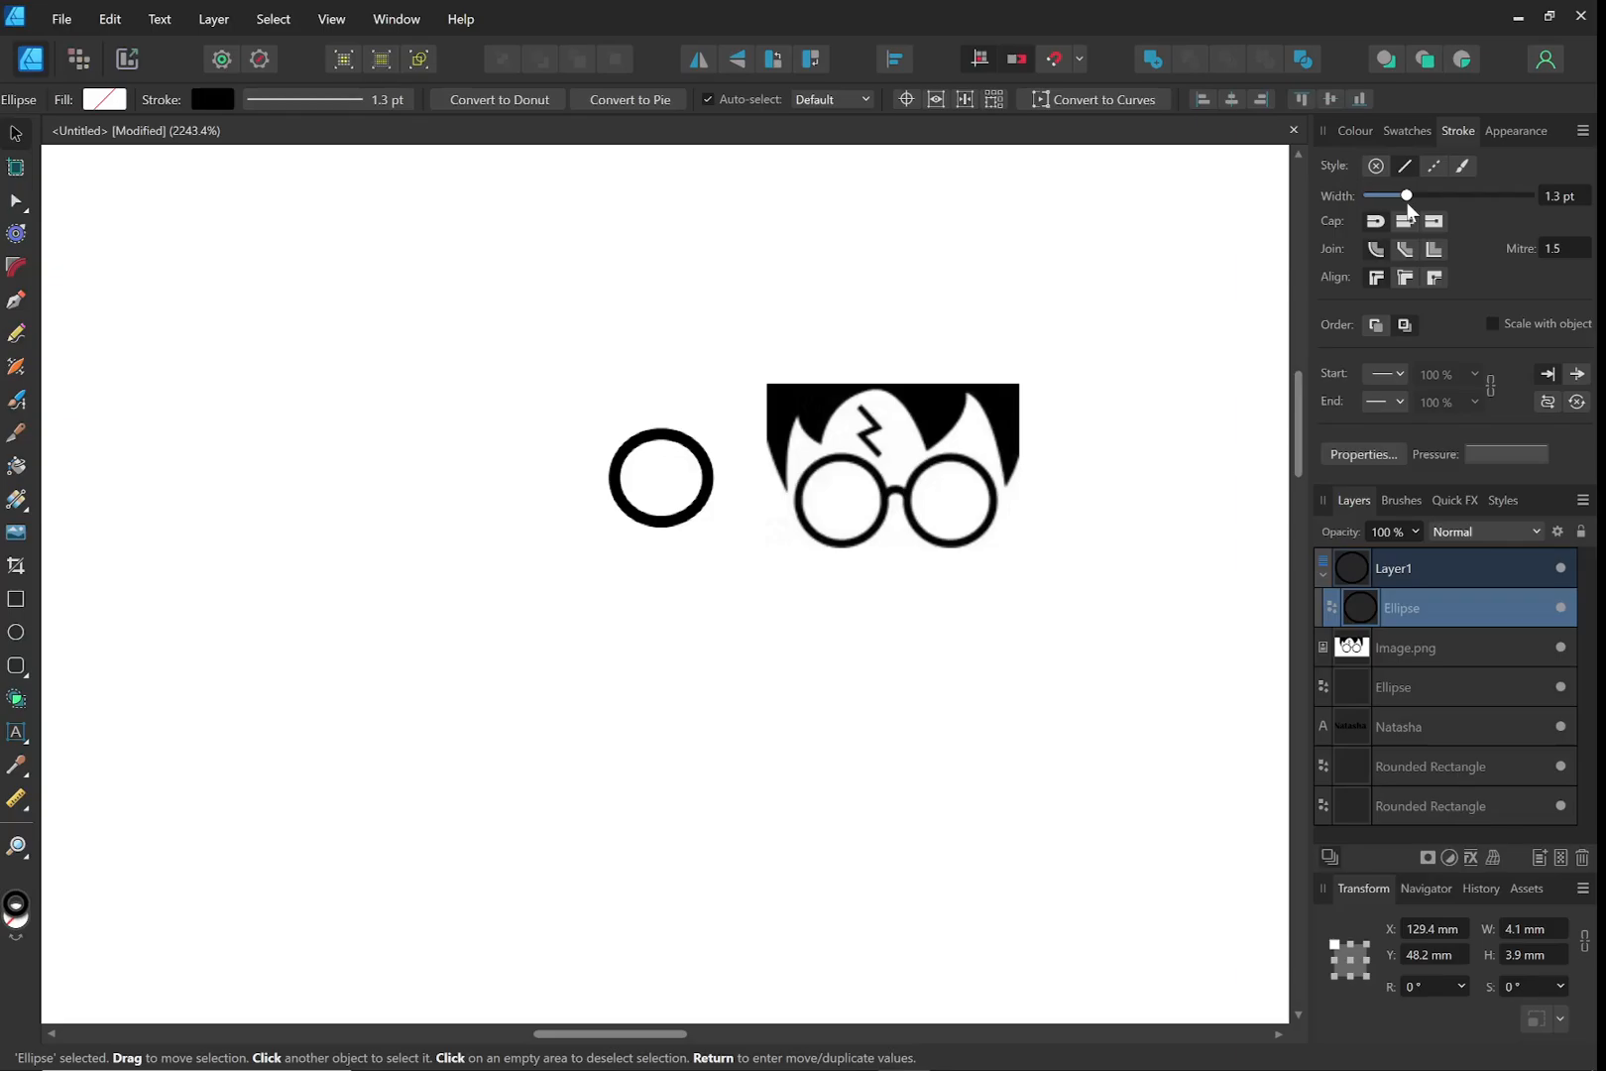
pyautogui.moveTo(1408, 203); pyautogui.dragTo(1407, 204)
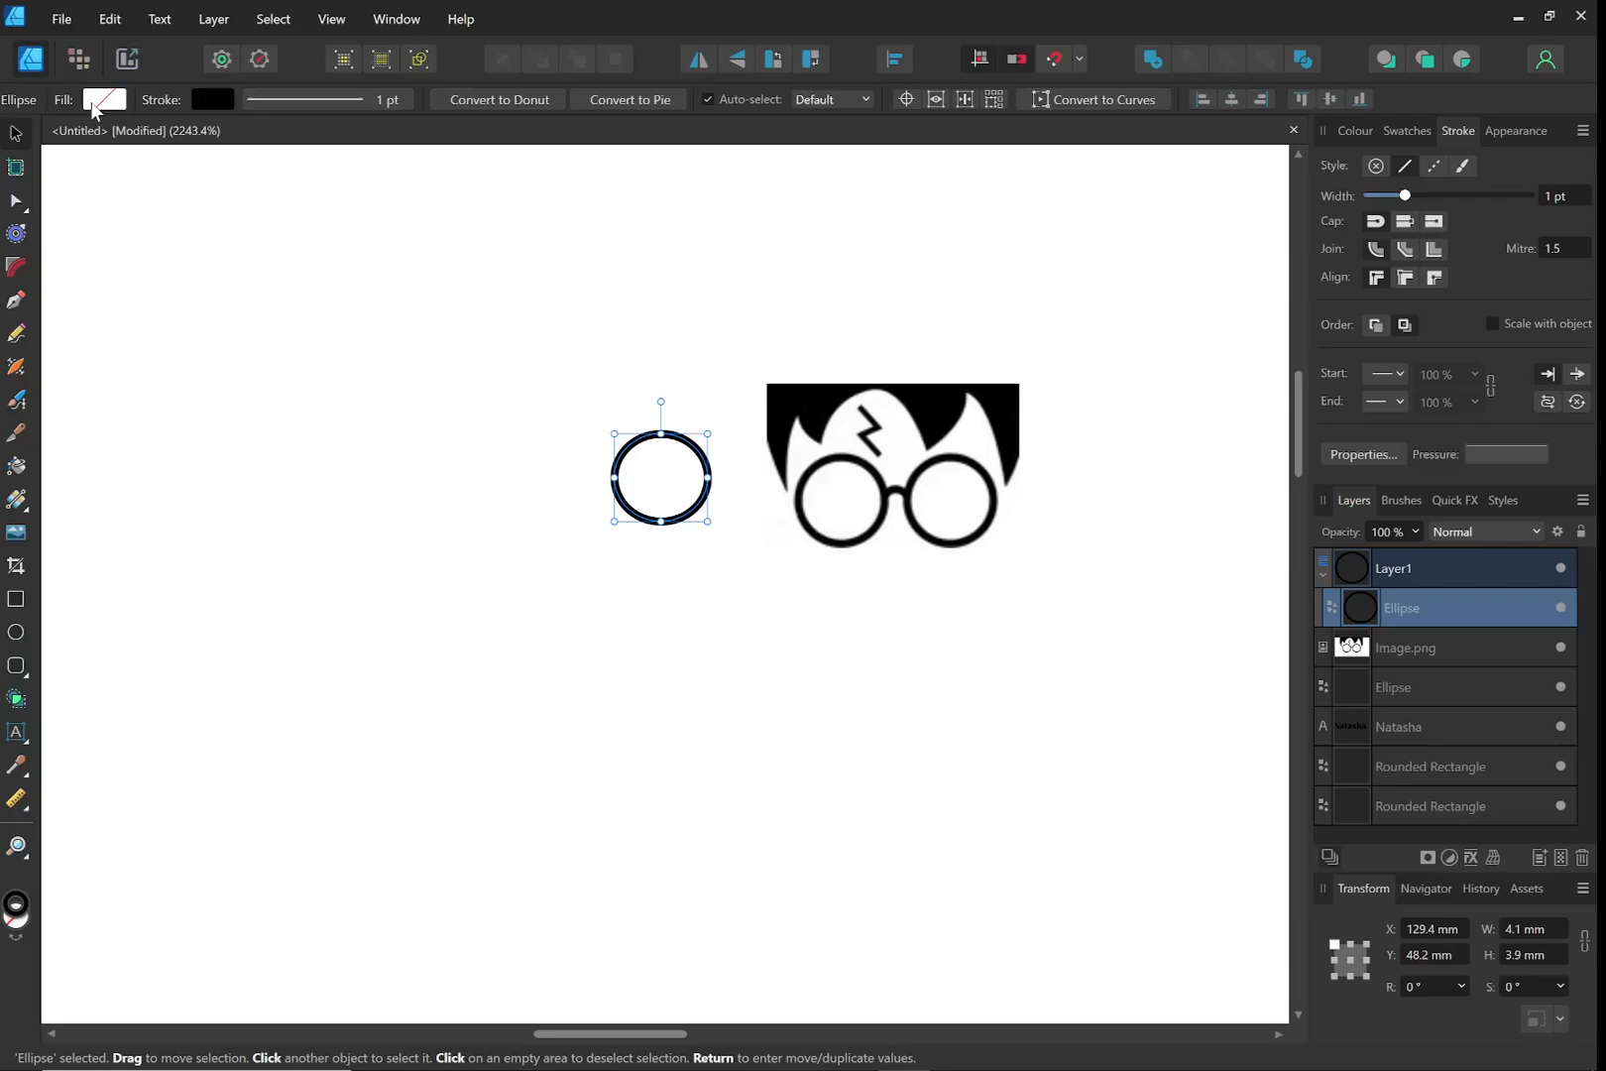
pyautogui.moveTo(704, 515); pyautogui.dragTo(885, 538)
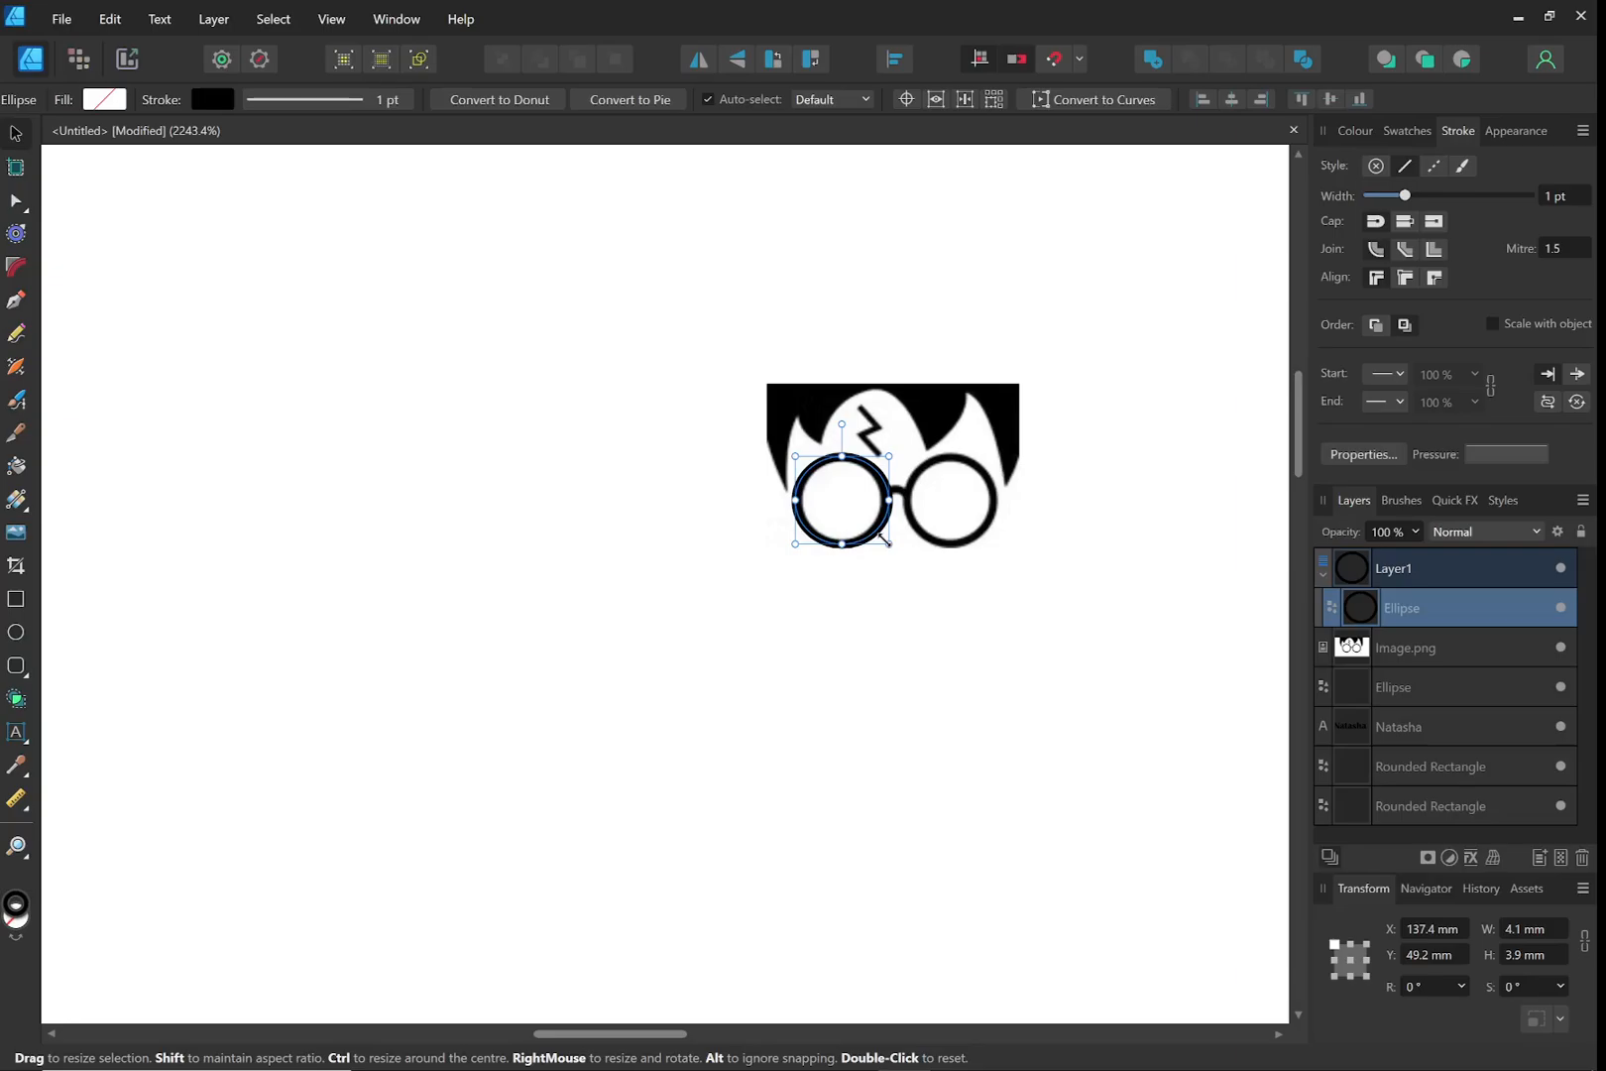
pyautogui.keyDown('ctrl'); pyautogui.moveTo(852, 471); pyautogui.dragTo(961, 469); pyautogui.keyUp('ctrl')
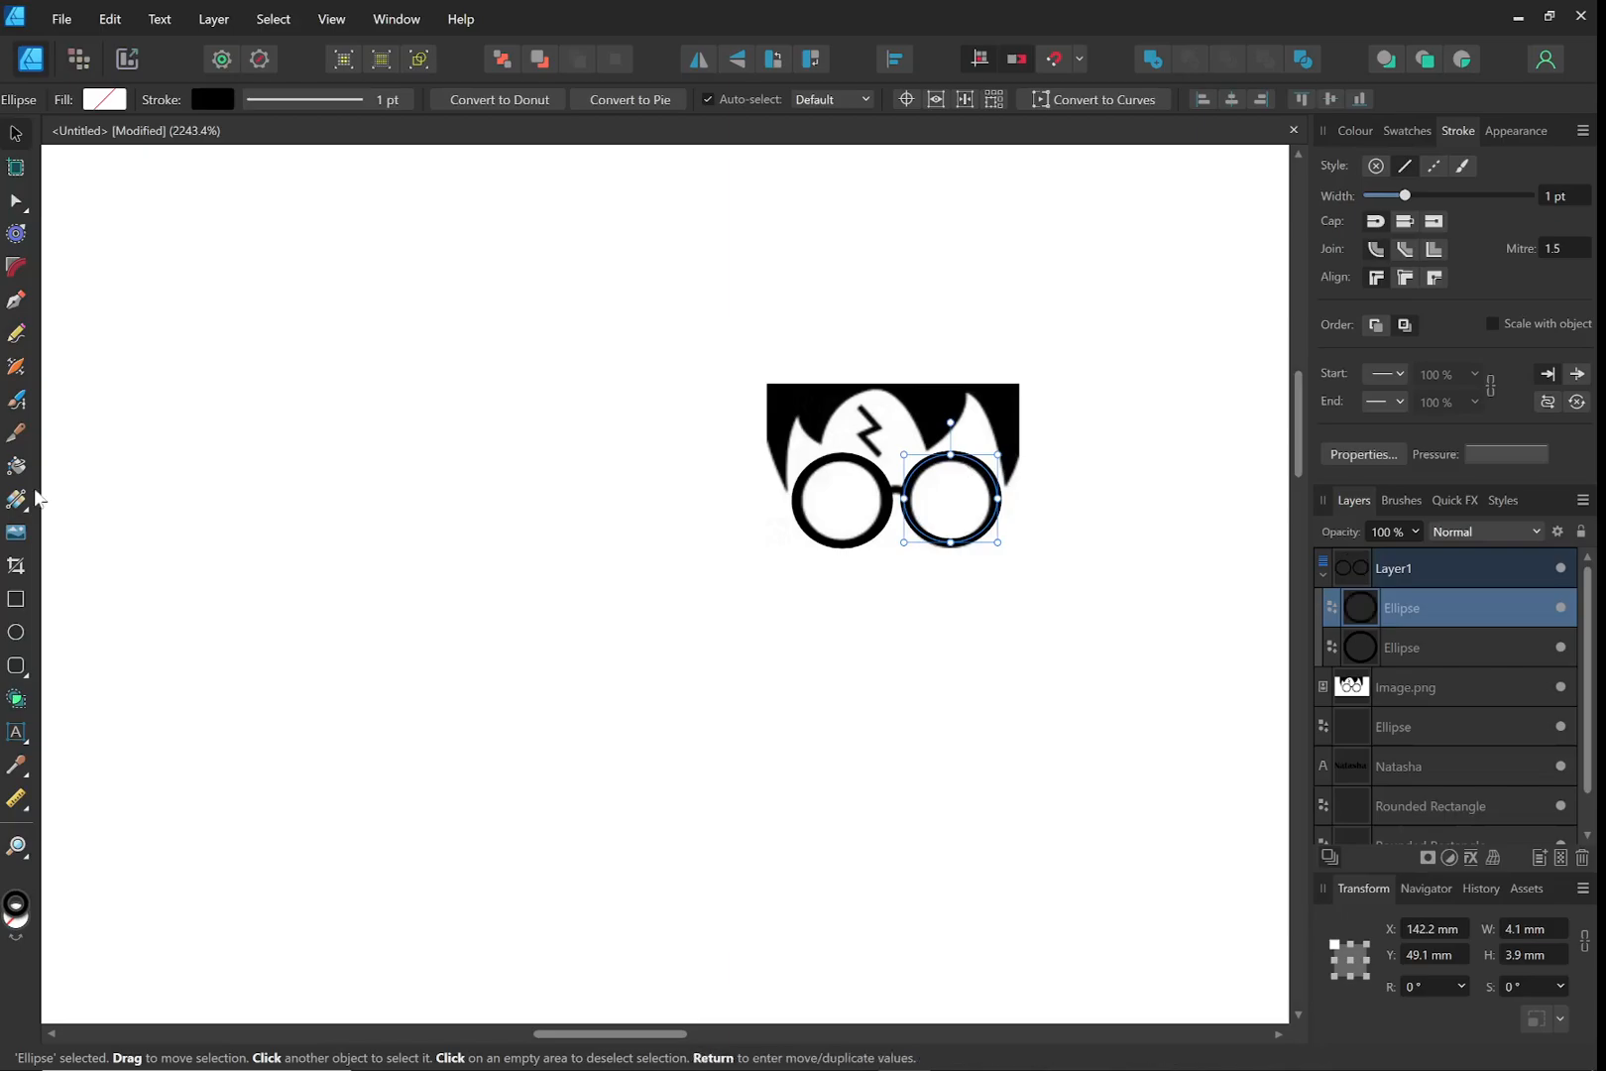
# Draw the short bridge between the two lenses with the Pencil tool and try a 1.5 pt stroke on the right lens
pyautogui.click(17, 337)
pyautogui.moveTo(889, 491); pyautogui.dragTo(908, 490)
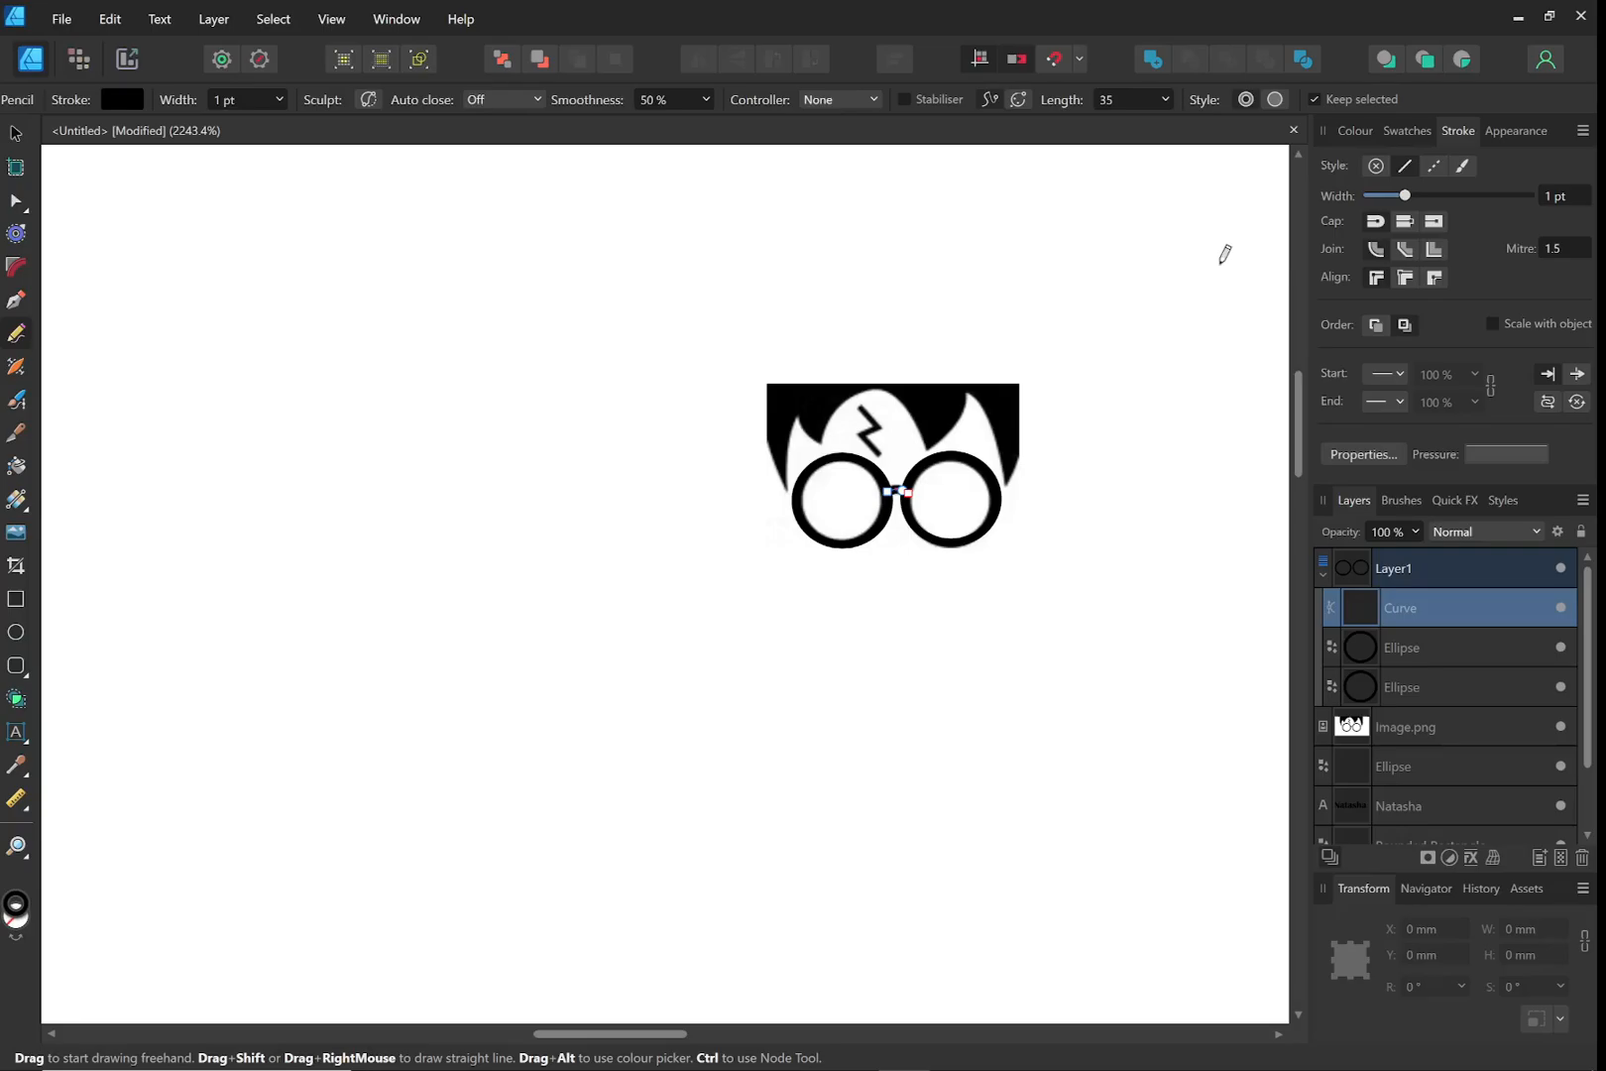
pyautogui.press('v')
pyautogui.click(996, 529)
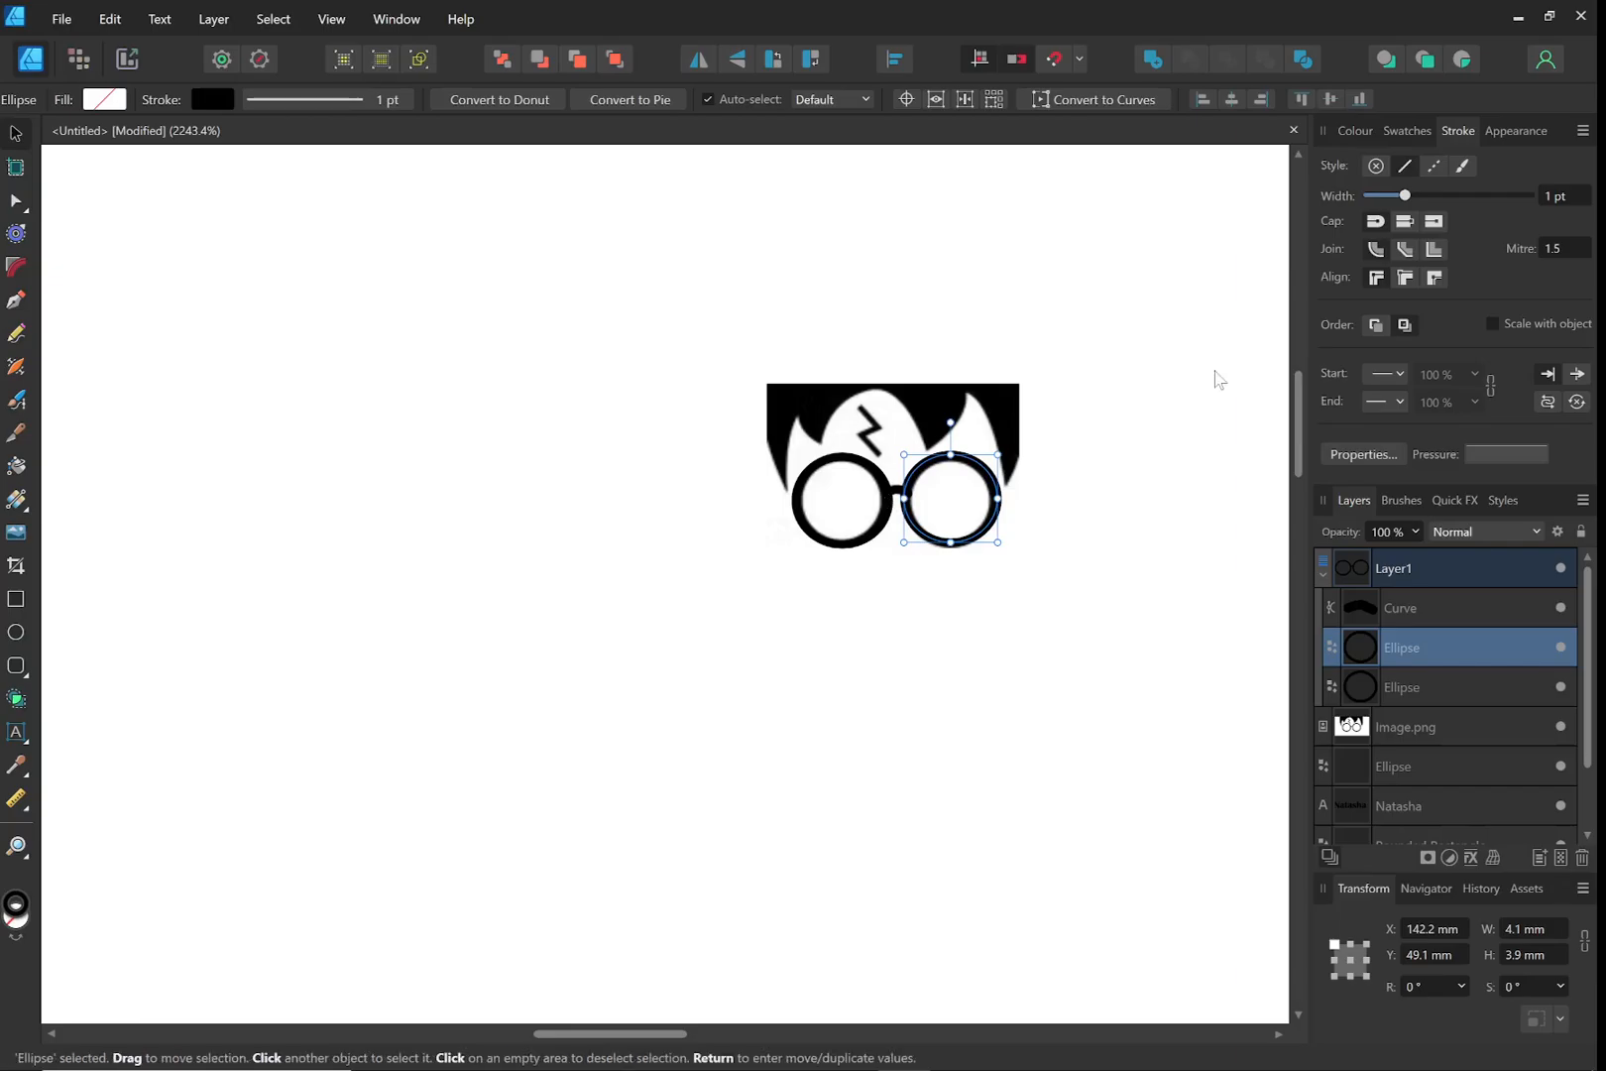
pyautogui.moveTo(1401, 195); pyautogui.dragTo(1405, 195)
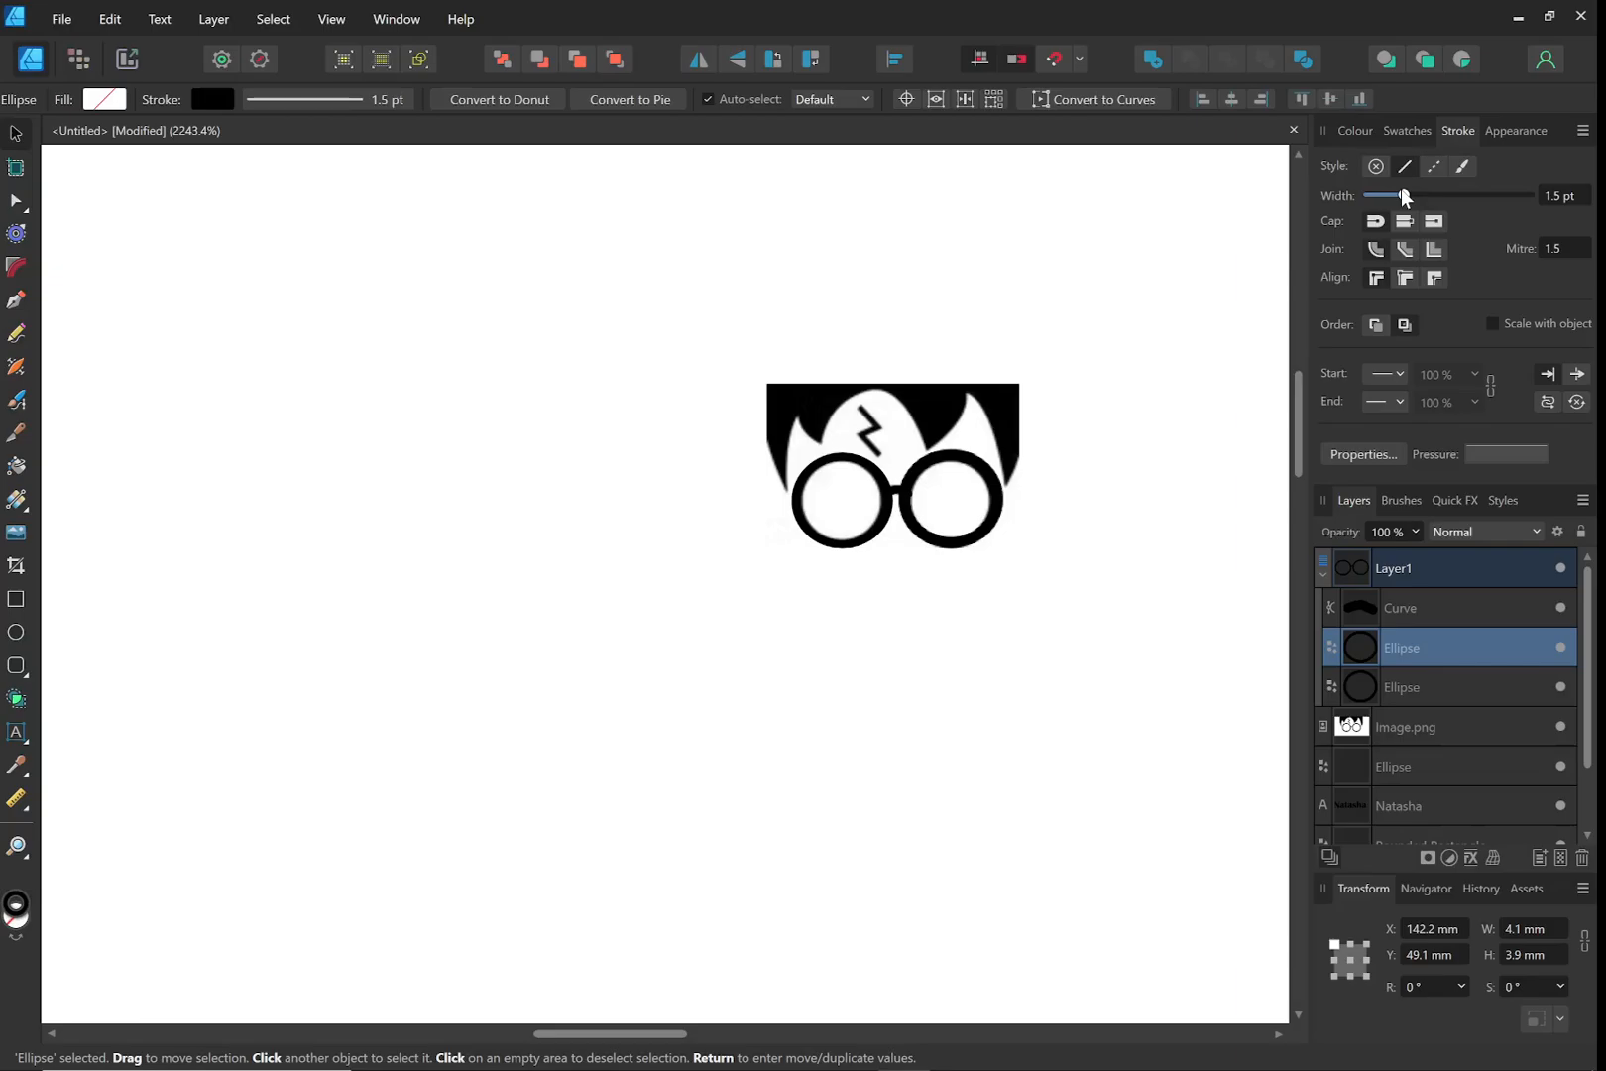
# Trace the lightning bolt above the glasses with the Pencil tool
pyautogui.click(868, 427)
pyautogui.press('n')
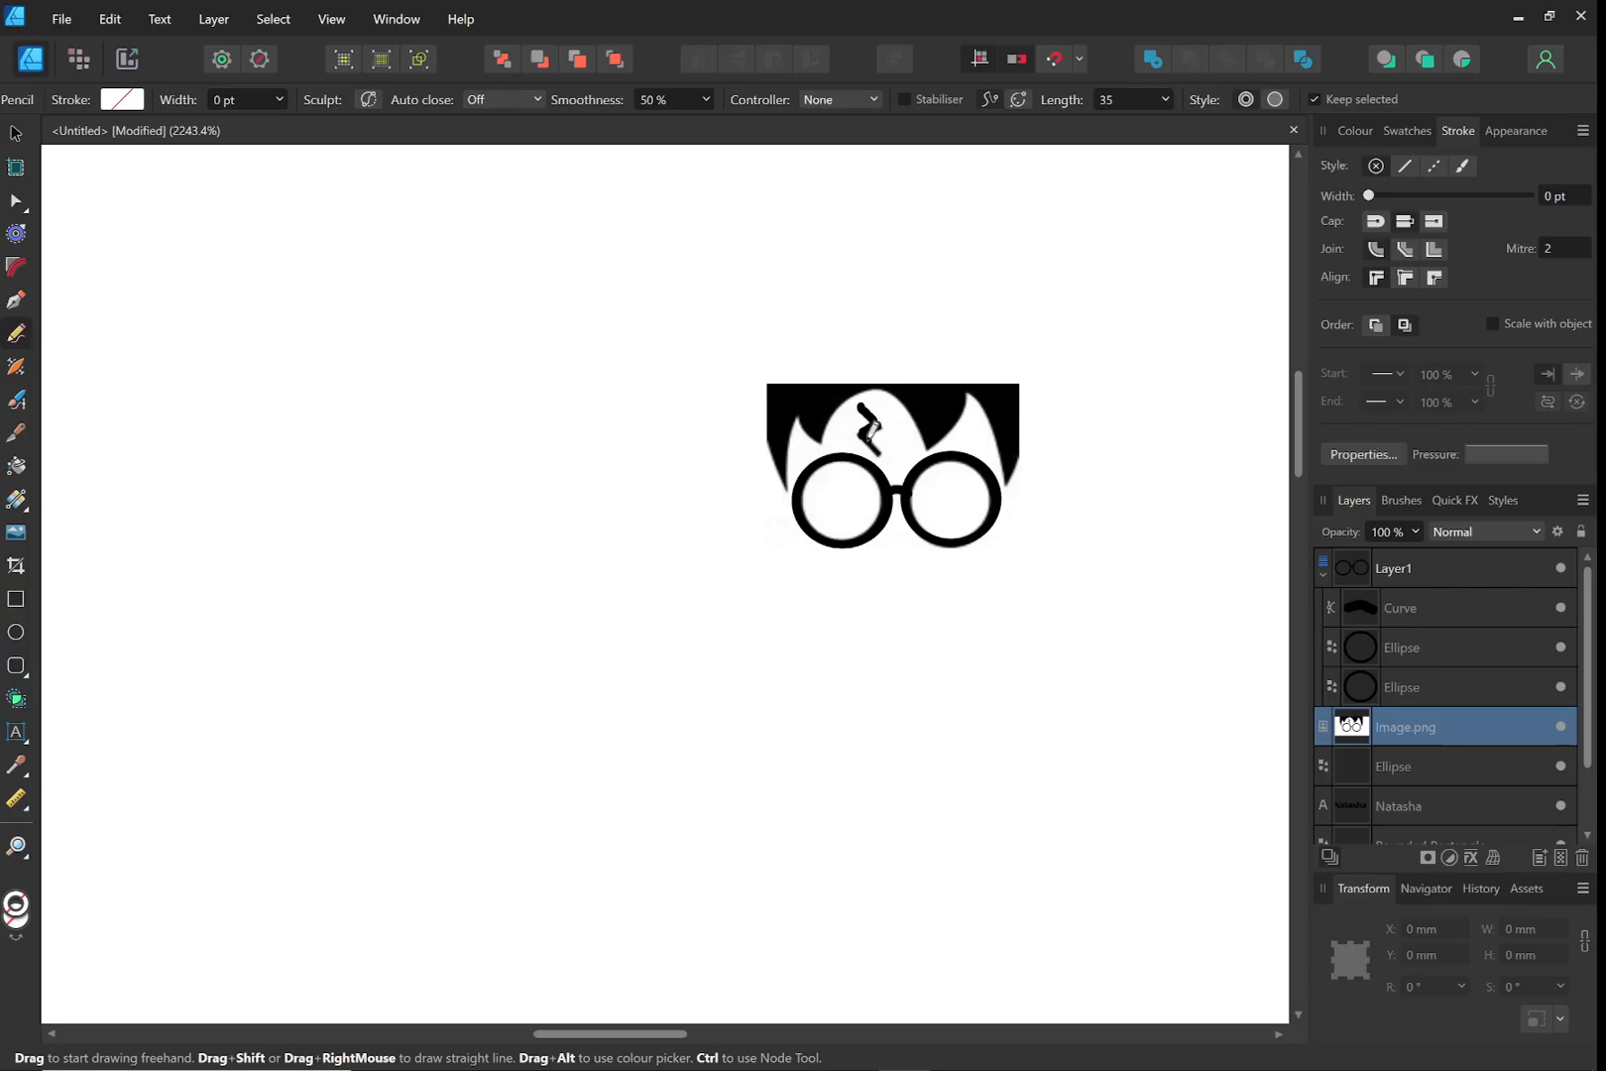
pyautogui.press('v')
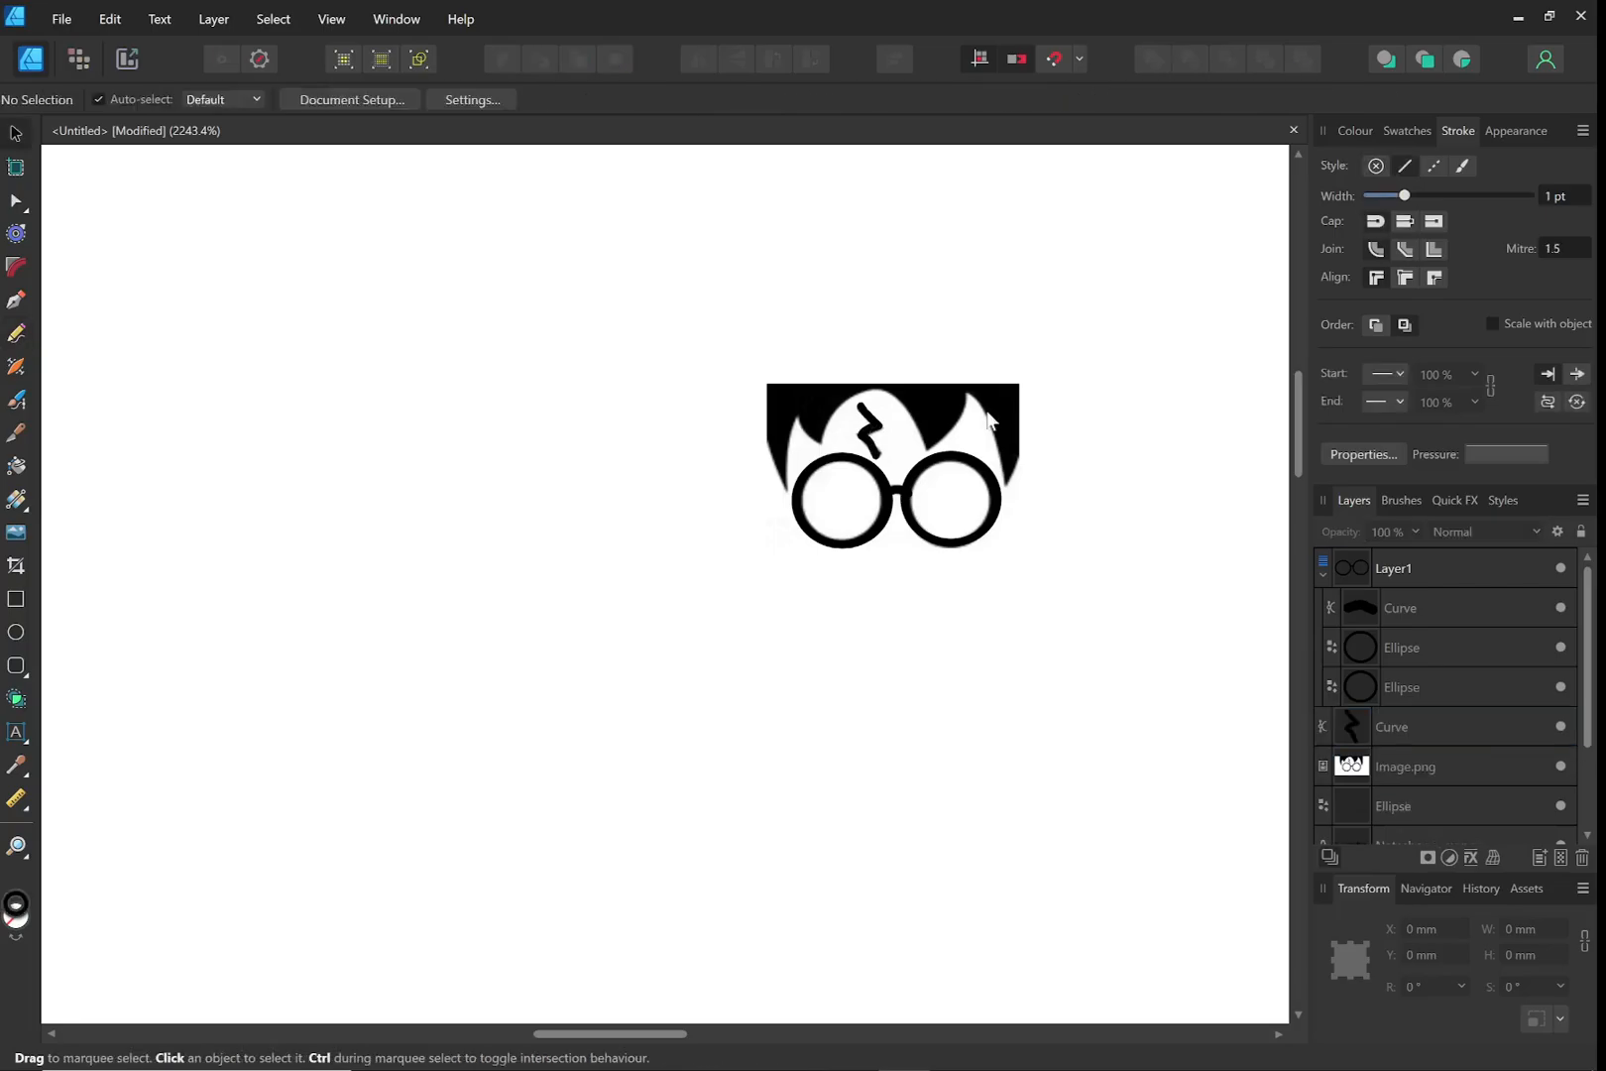
# Move the reference image clear of the traced artwork to about X 145.4 mm, Y 36.8 mm and deselect it
pyautogui.click(987, 420)
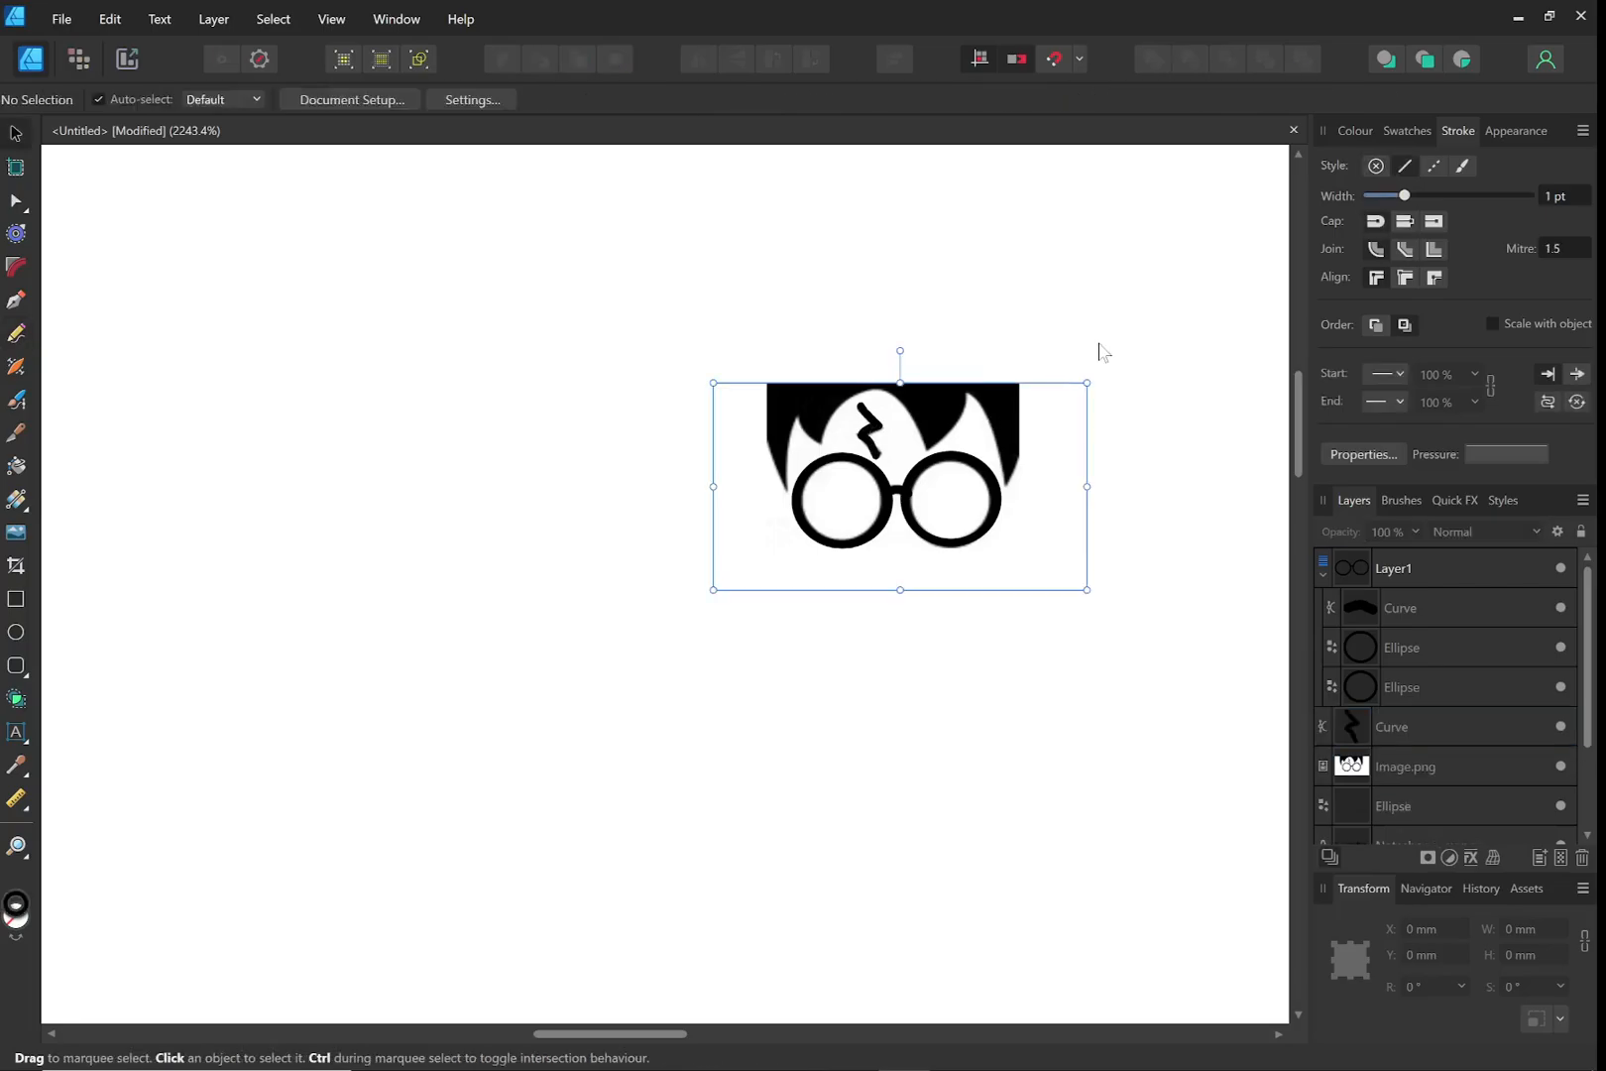
pyautogui.moveTo(893, 549); pyautogui.dragTo(1120, 420)
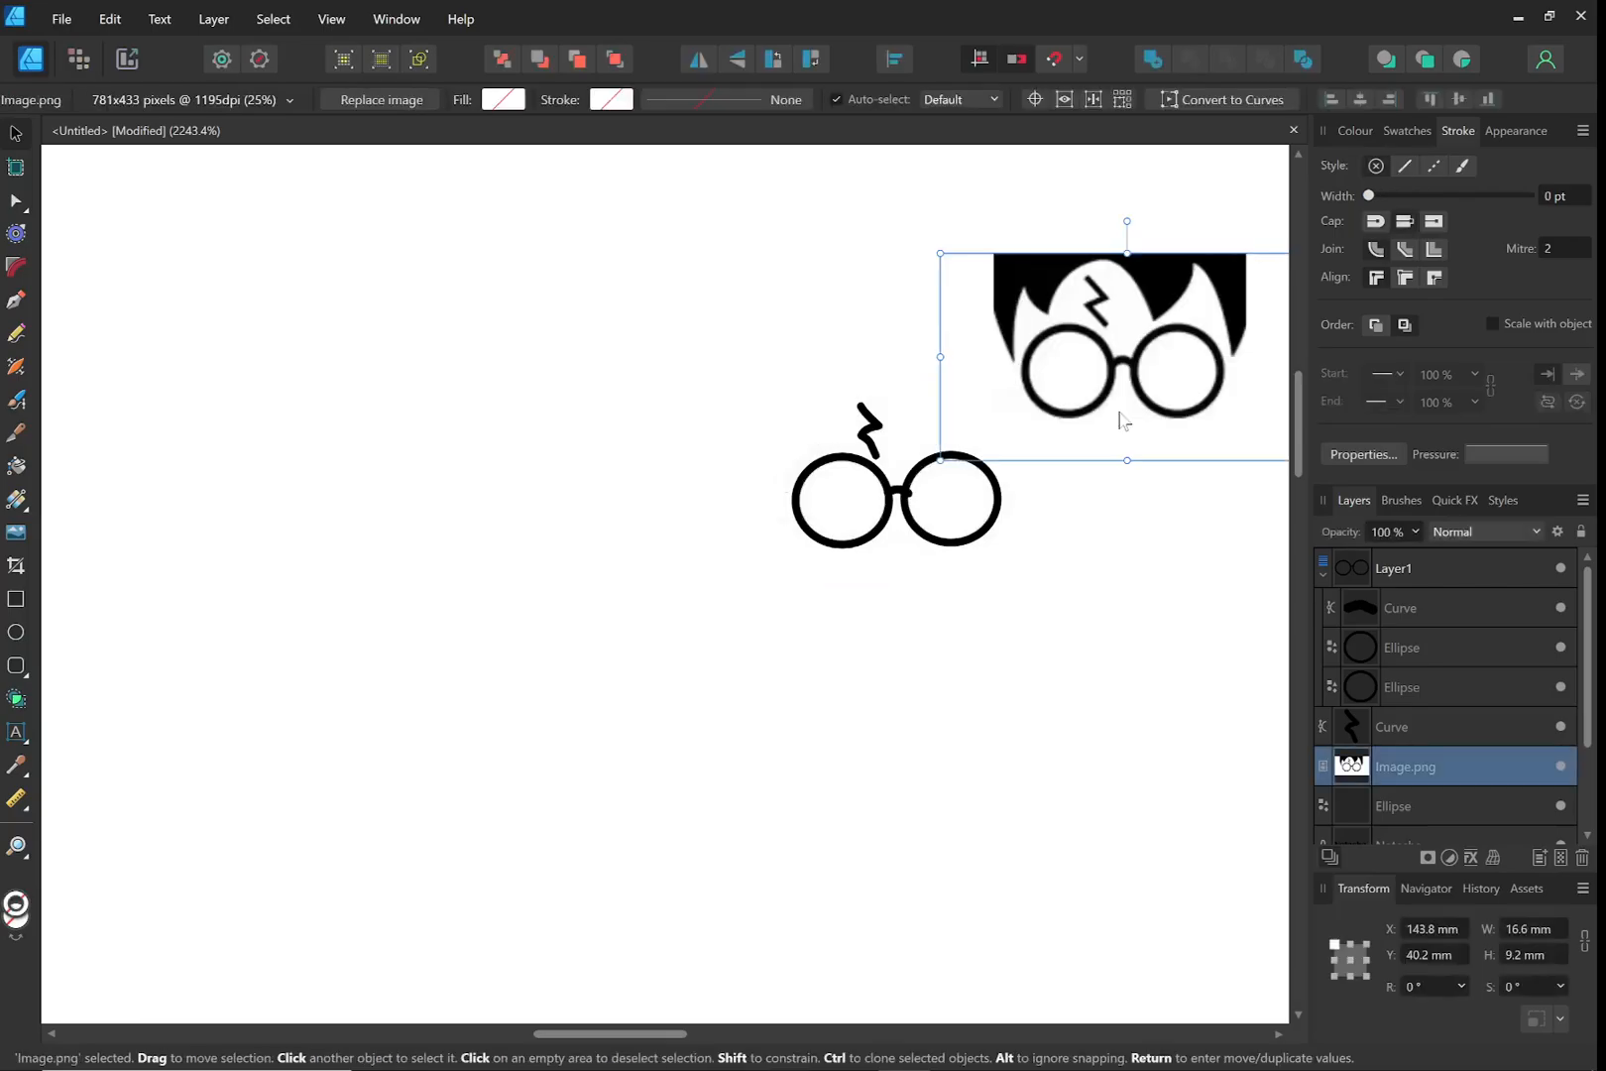
pyautogui.moveTo(1119, 419); pyautogui.dragTo(1154, 344)
pyautogui.click(727, 379)
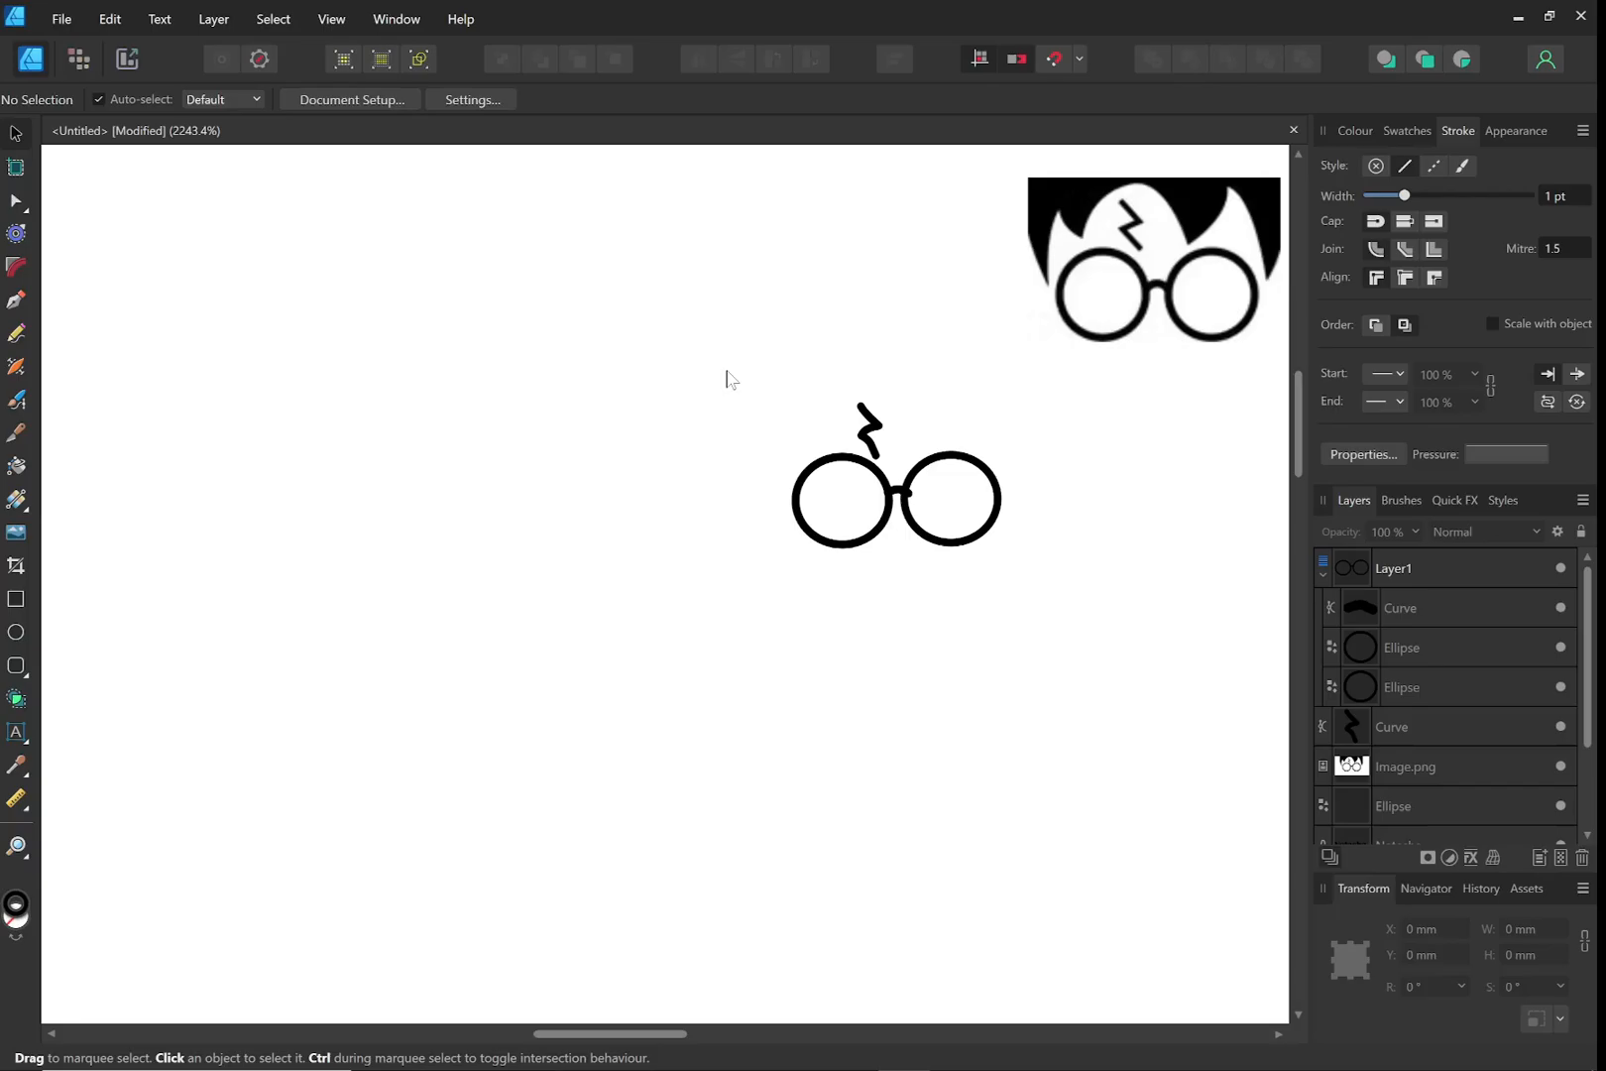
# Select all the traced glasses and lightning bolt pieces and move them onto the tag to the right of the name
pyautogui.moveTo(727, 379); pyautogui.dragTo(1082, 621)
pyautogui.scroll(-3, 1082, 621)
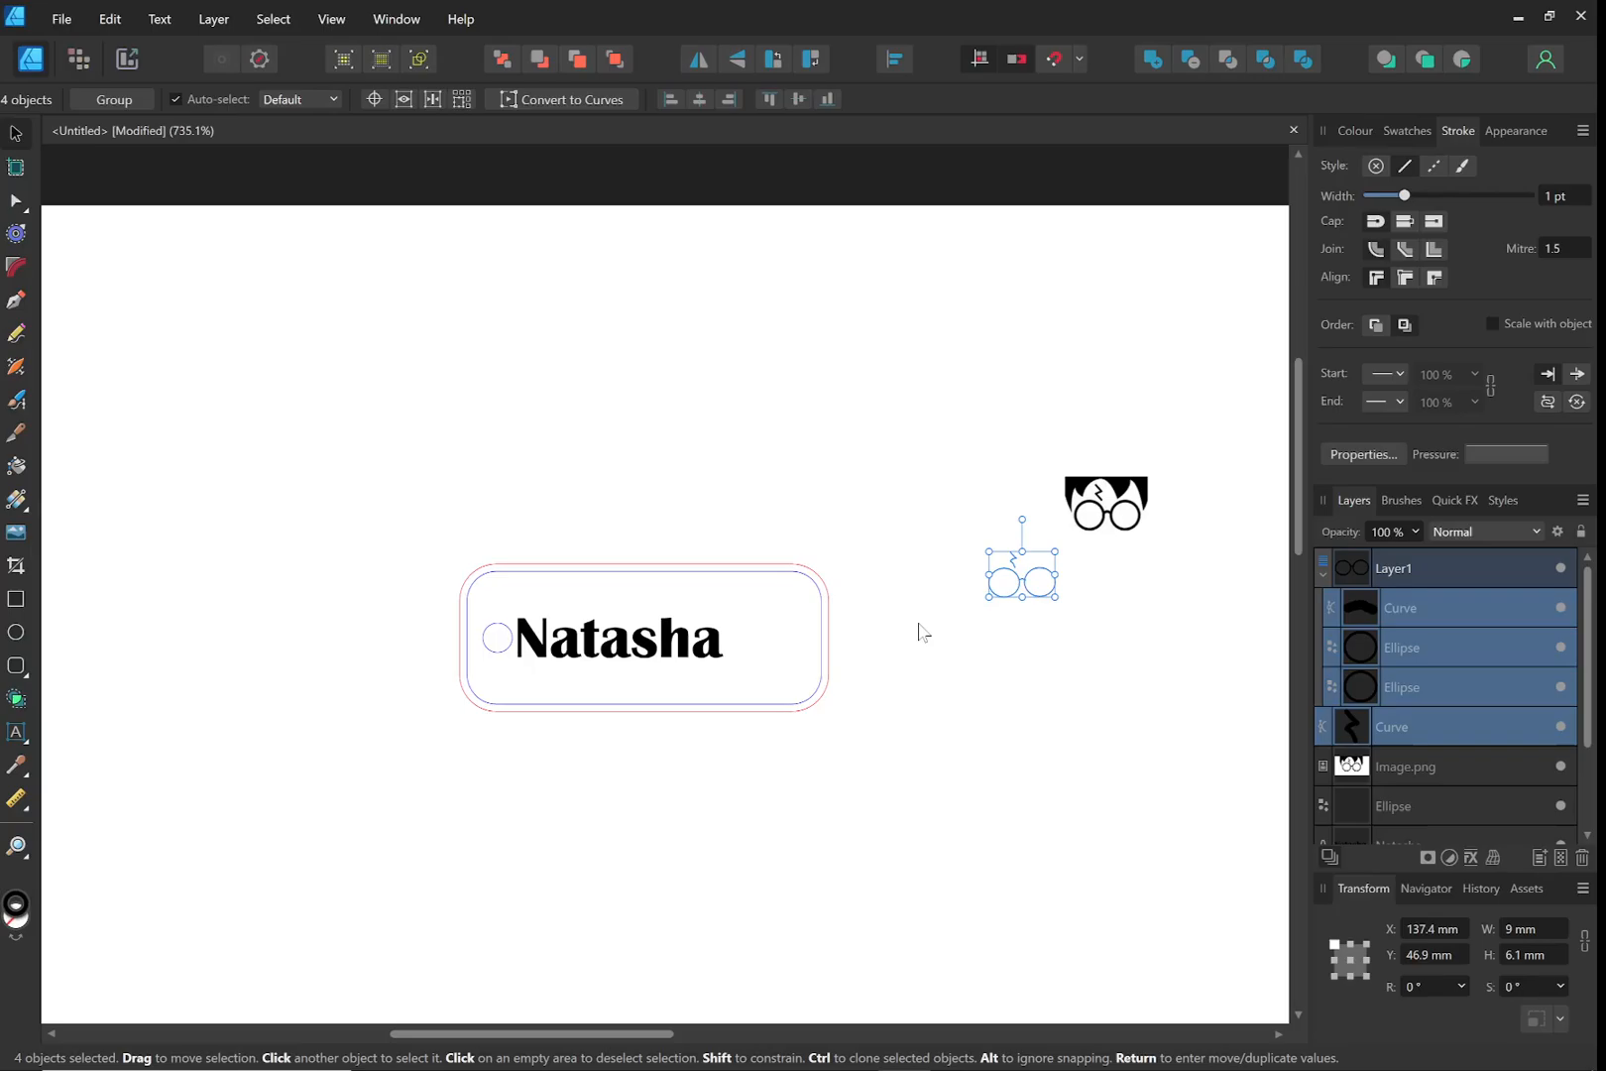
pyautogui.moveTo(1004, 583); pyautogui.dragTo(751, 648)
pyautogui.click(1001, 670)
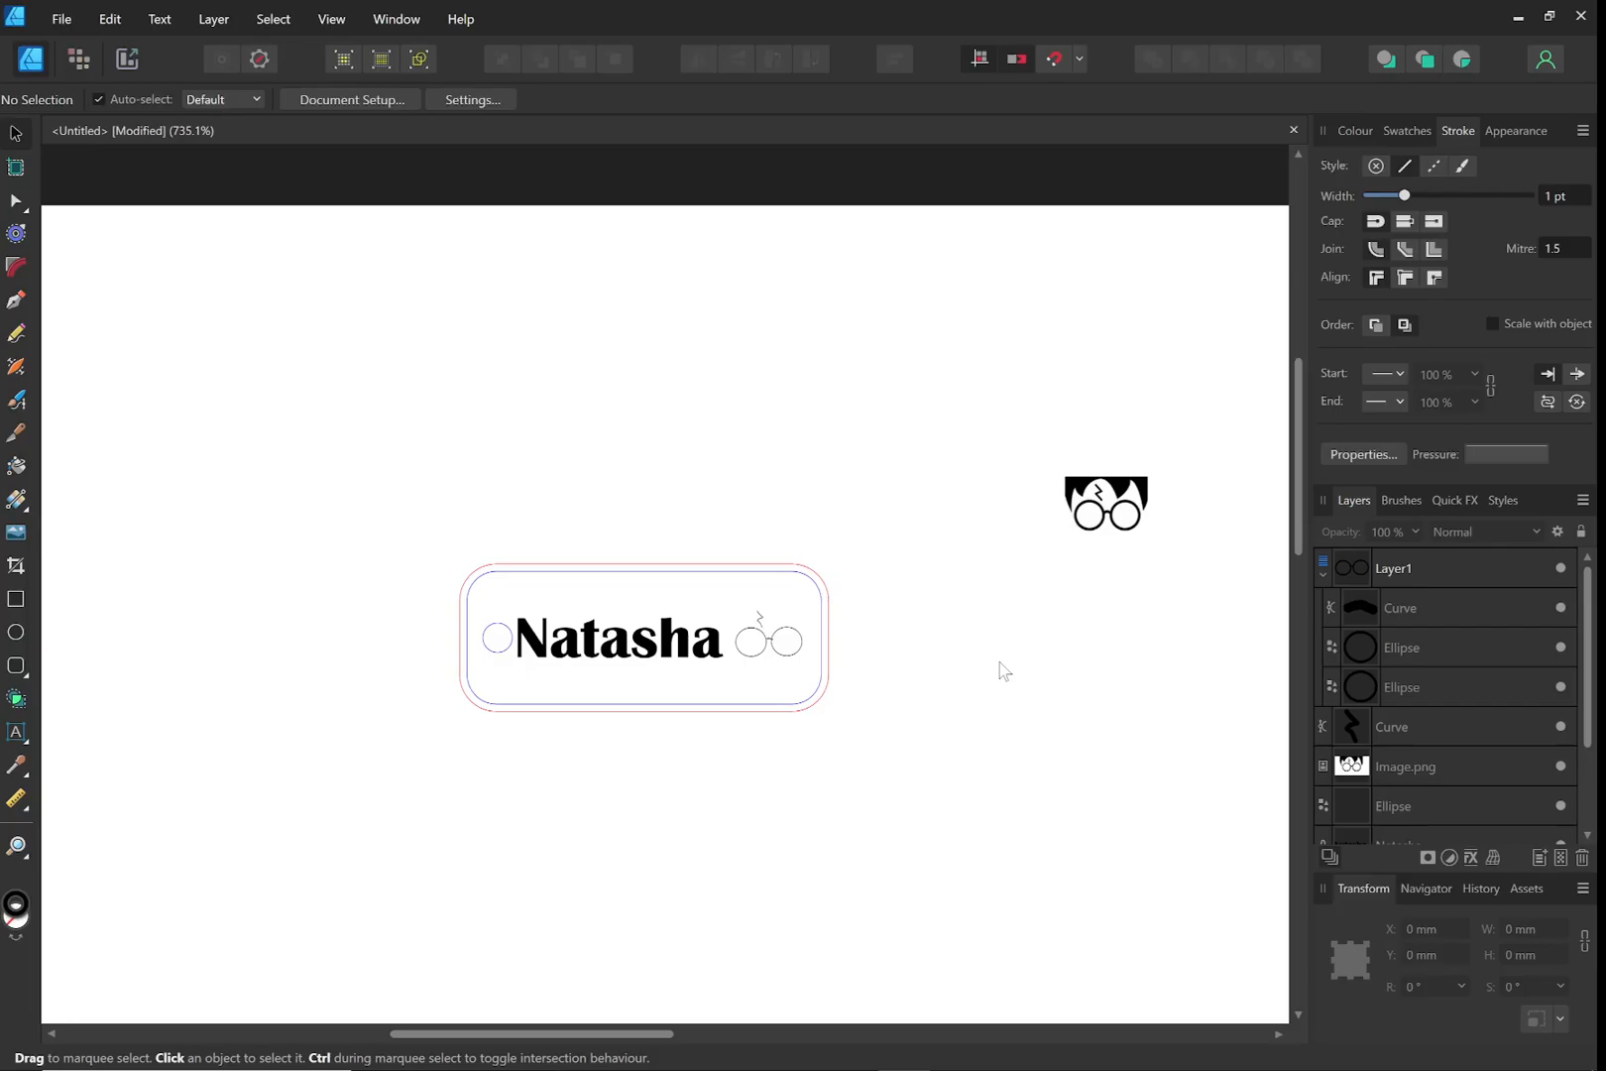
# Move the reference image out of the tag document into a new 297 x 210 mm A4 document
pyautogui.click(1105, 505)
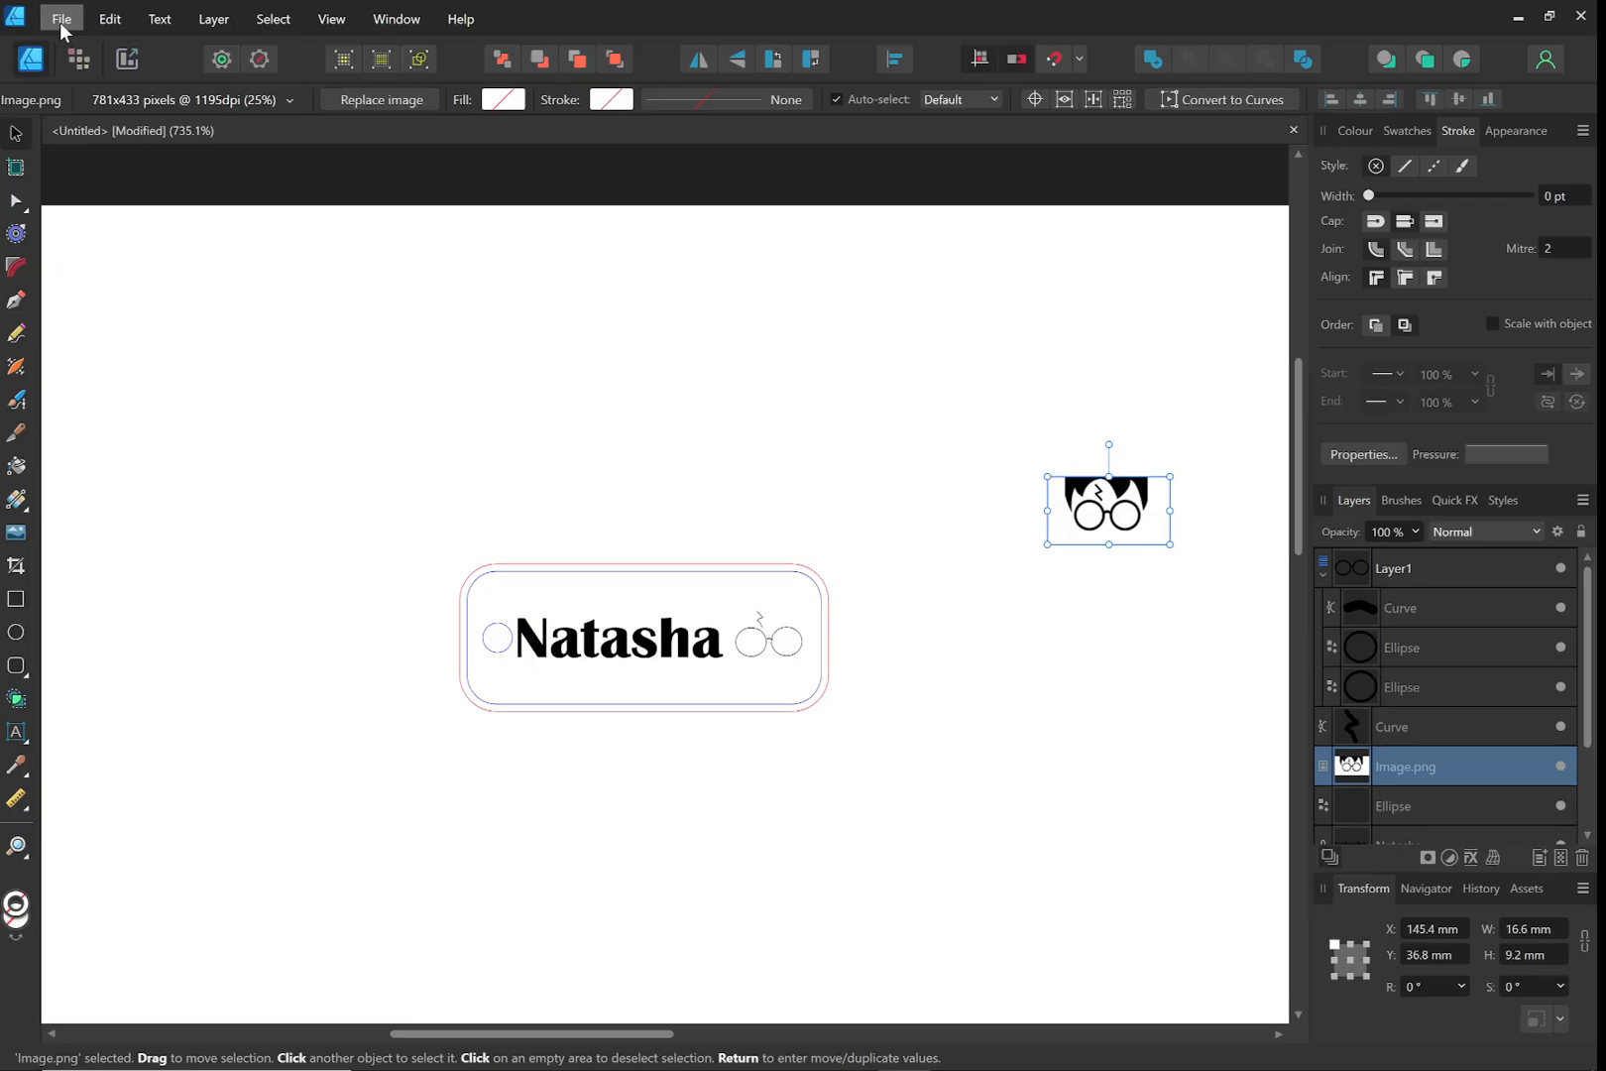
pyautogui.hotkey('ctrl', 'n')
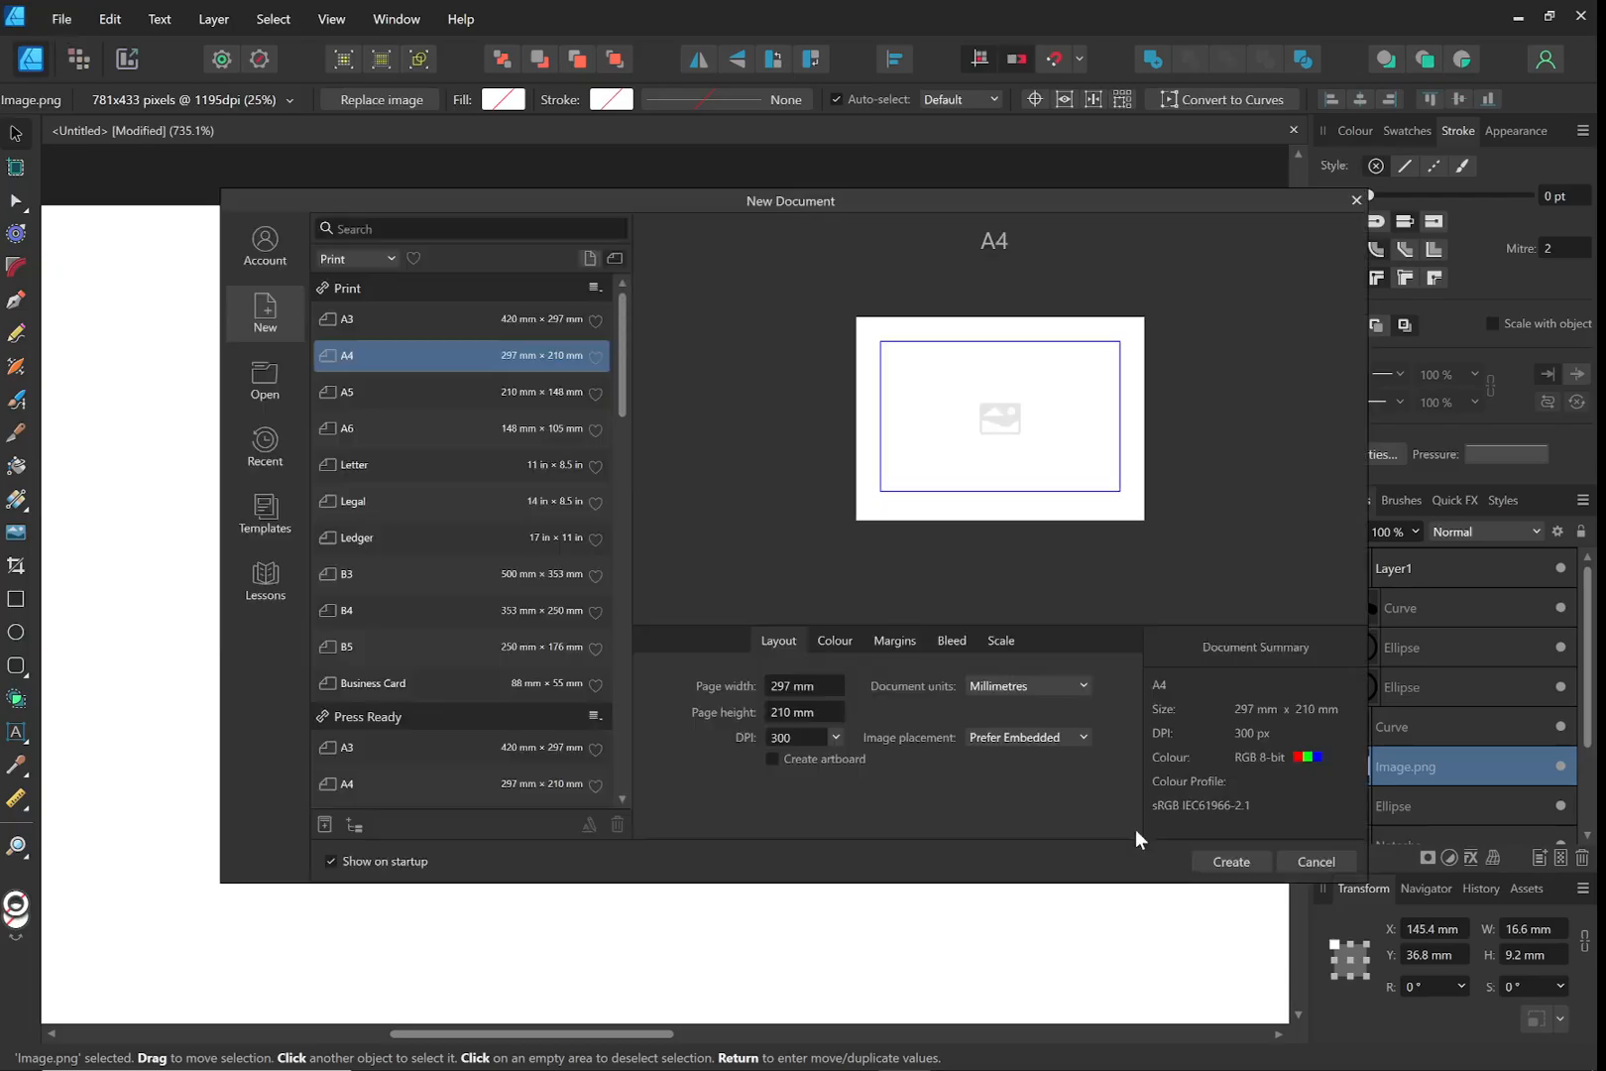
pyautogui.click(1211, 861)
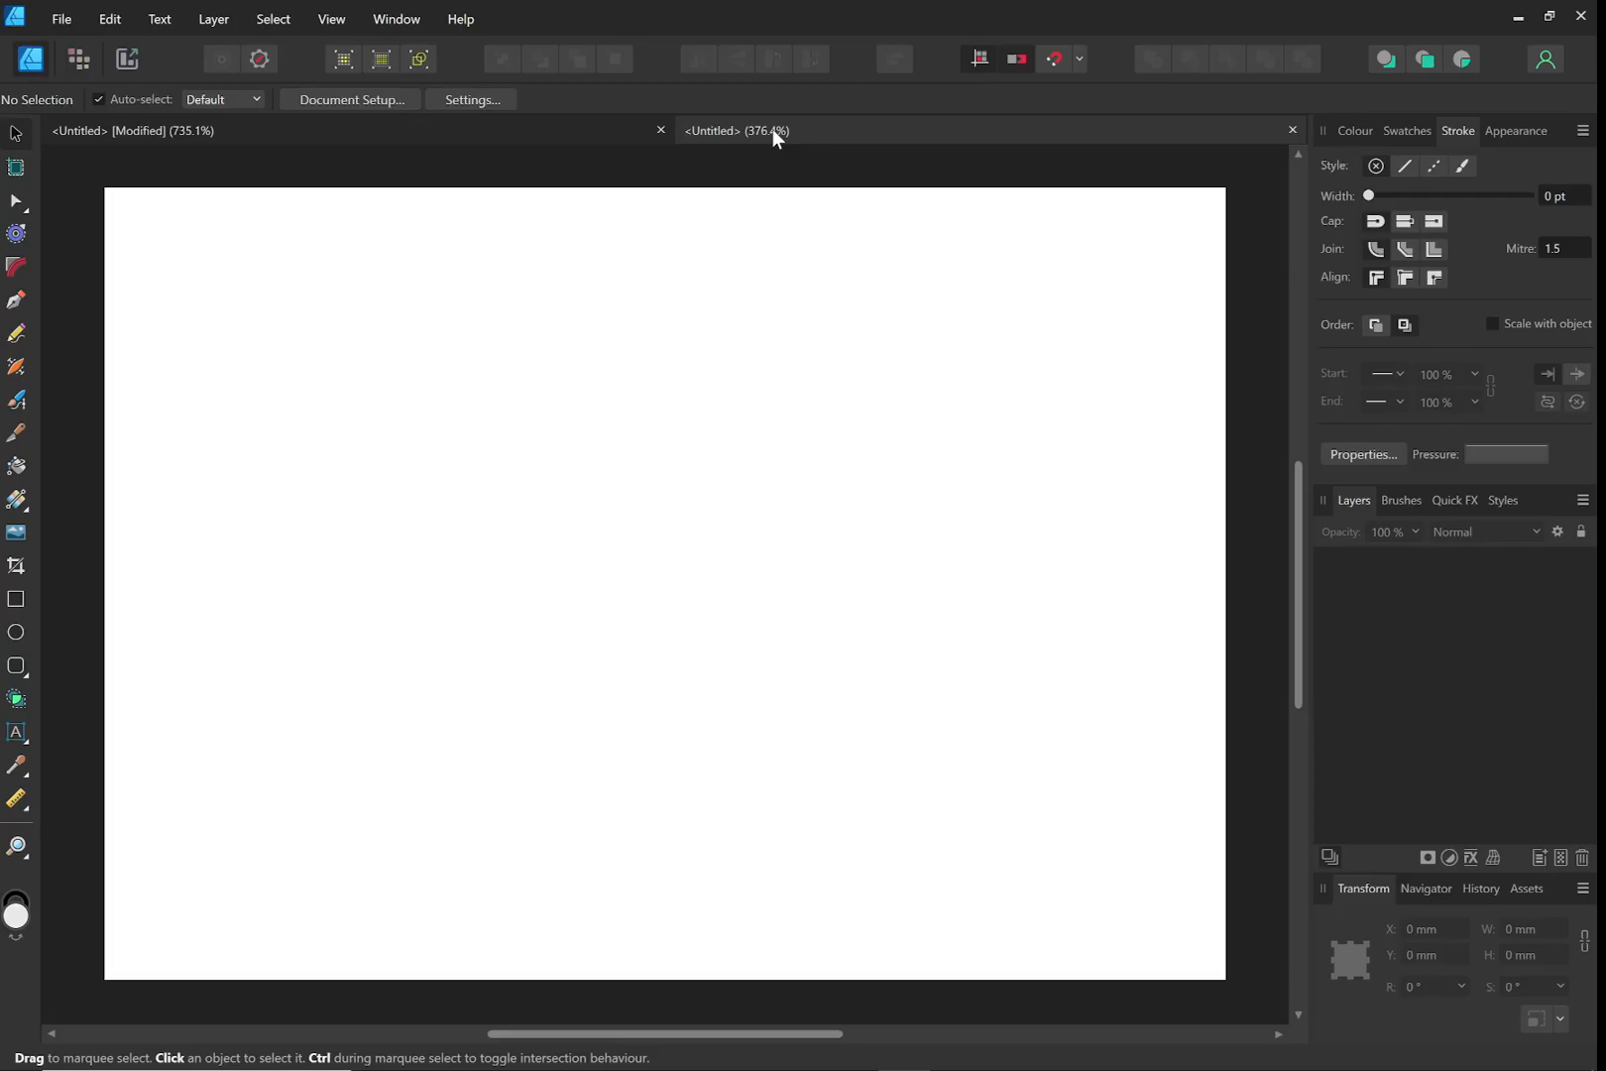
pyautogui.hotkey('ctrl', 'v')
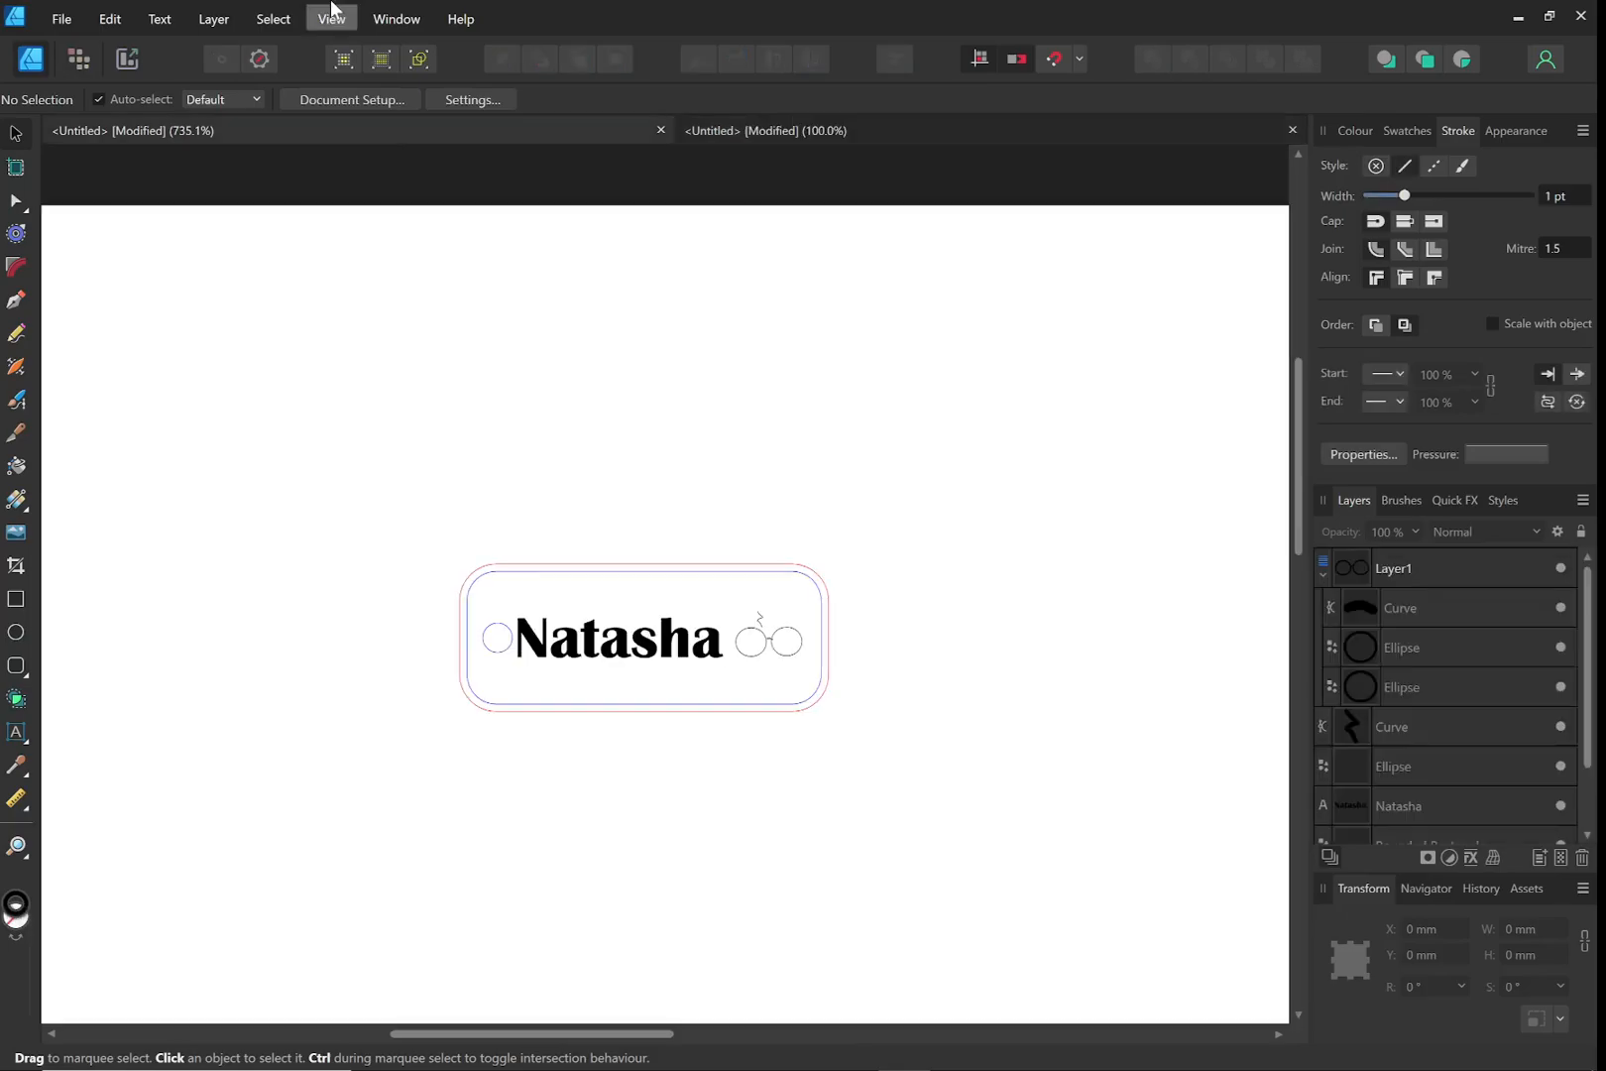
# Turn on Split View to compare the tag in Hairline and Pixels modes side by side
pyautogui.click(326, 18)
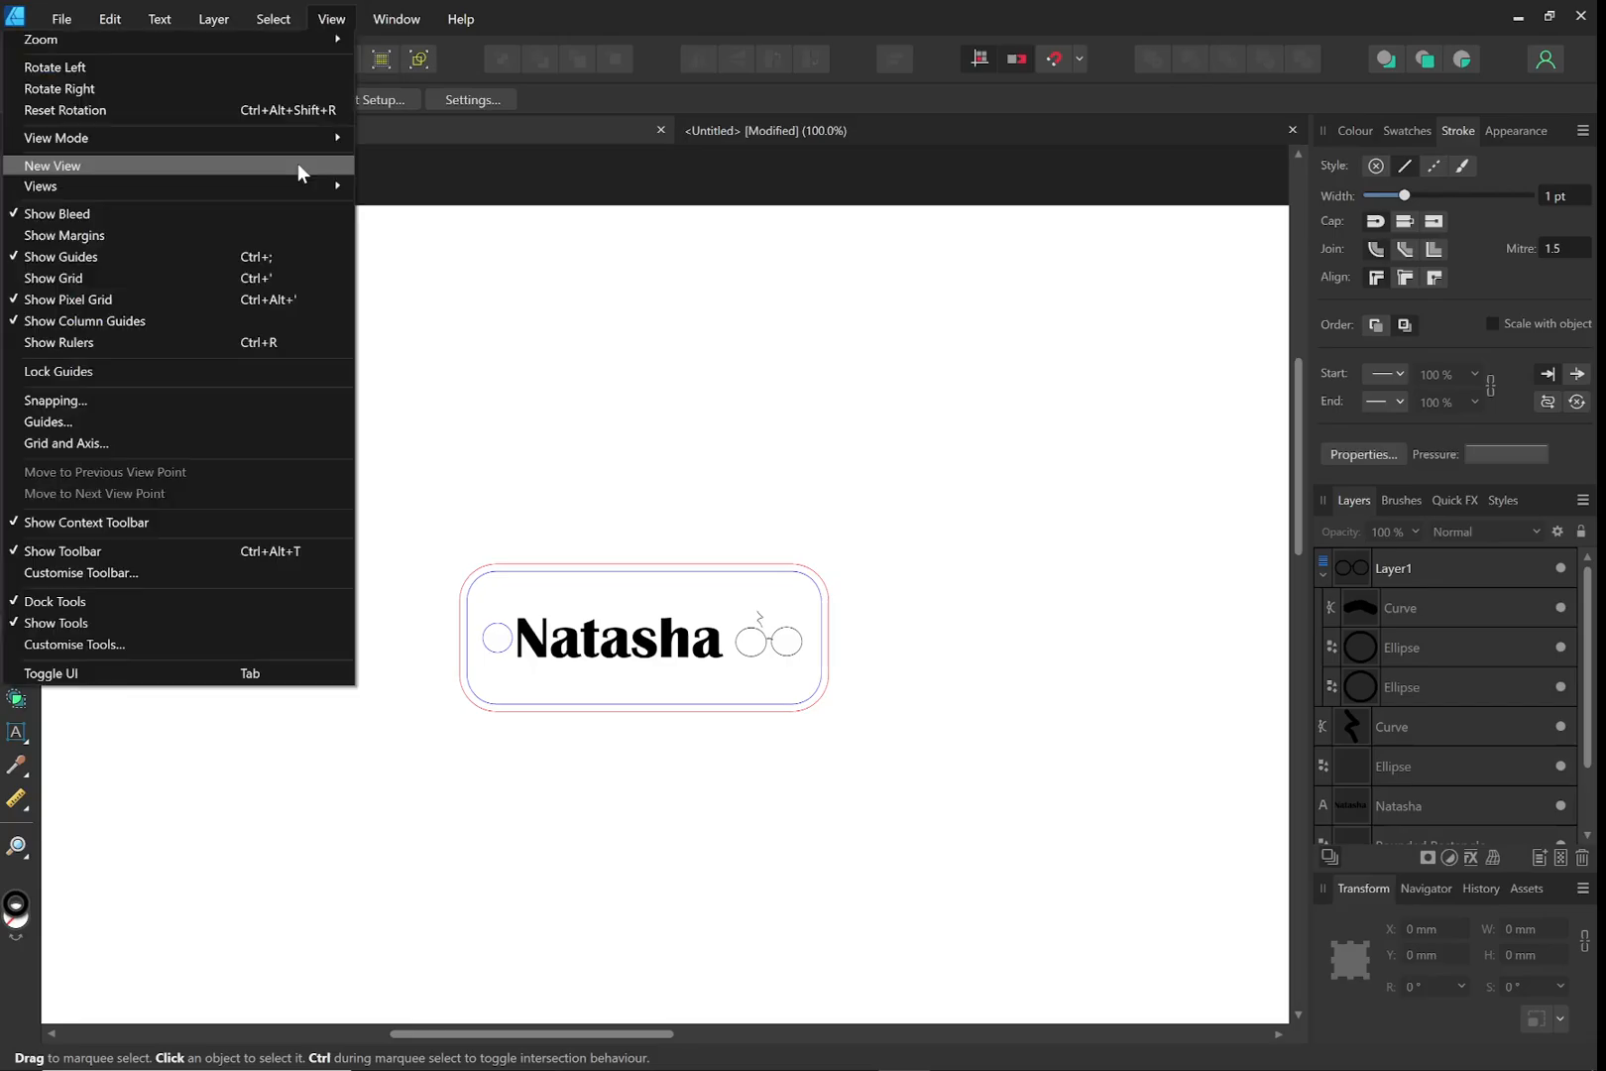
pyautogui.moveTo(327, 138)
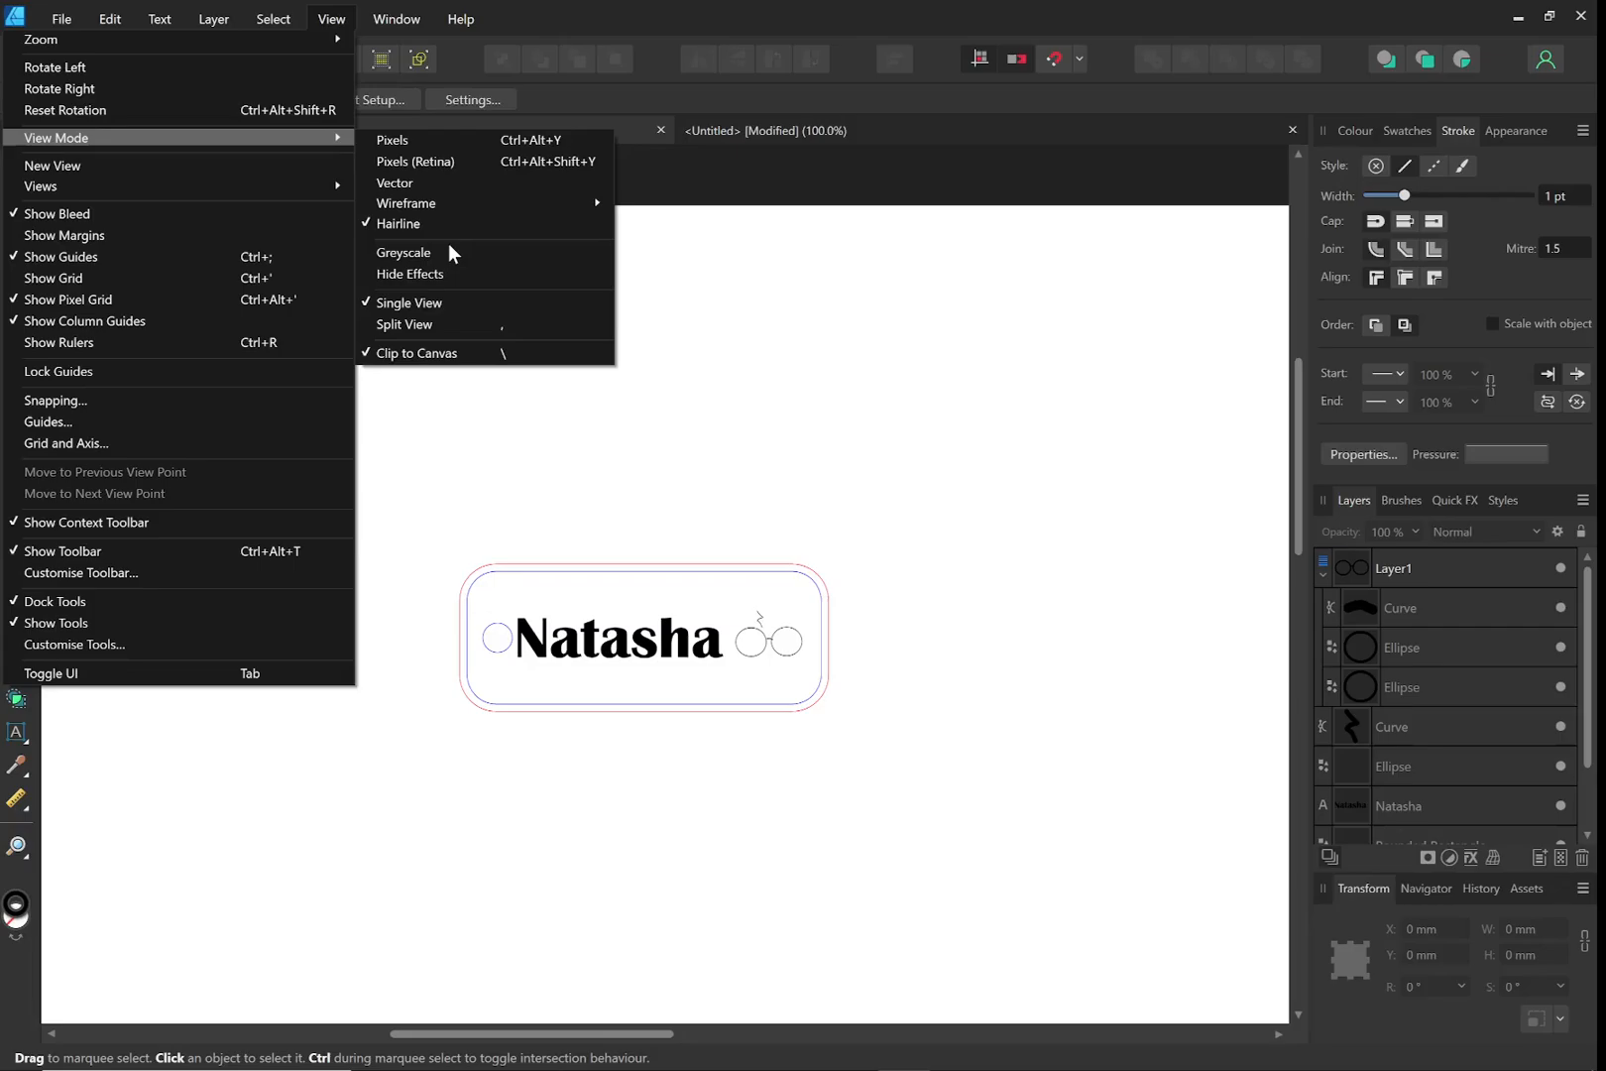
pyautogui.click(421, 324)
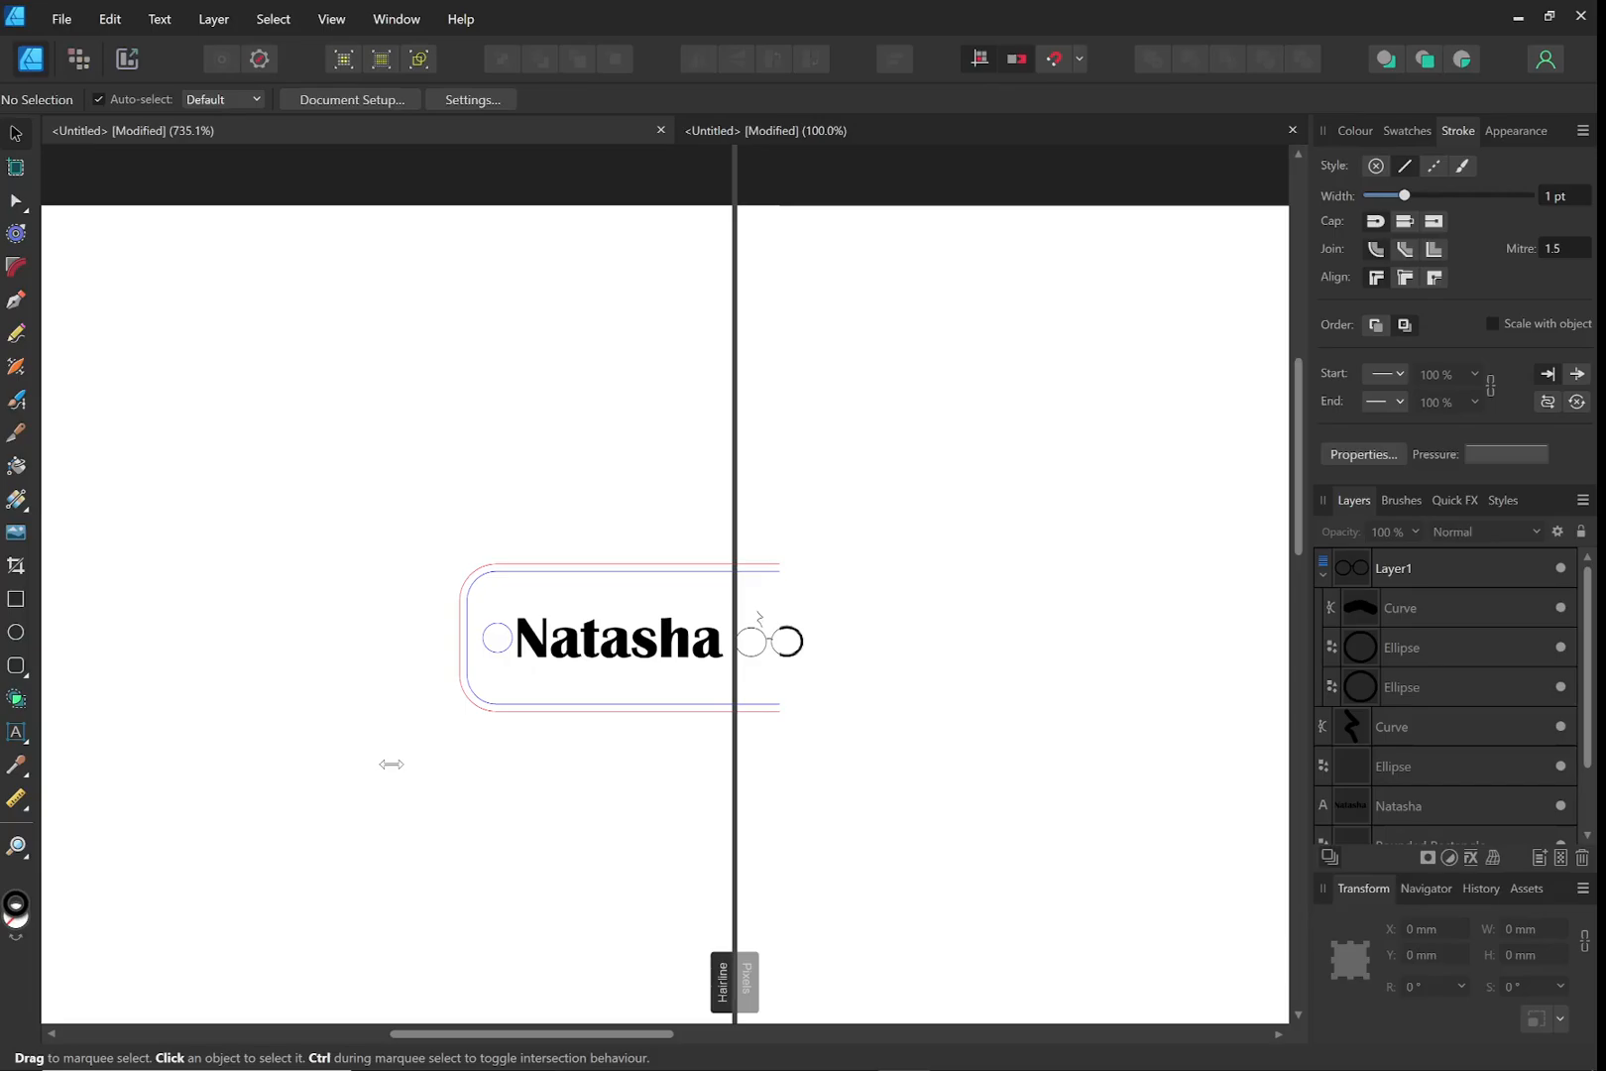
# Print one copy of the tag document at 100 % scale to the VLS4.60/75 laser cutter
pyautogui.click(62, 18)
pyautogui.click(56, 551)
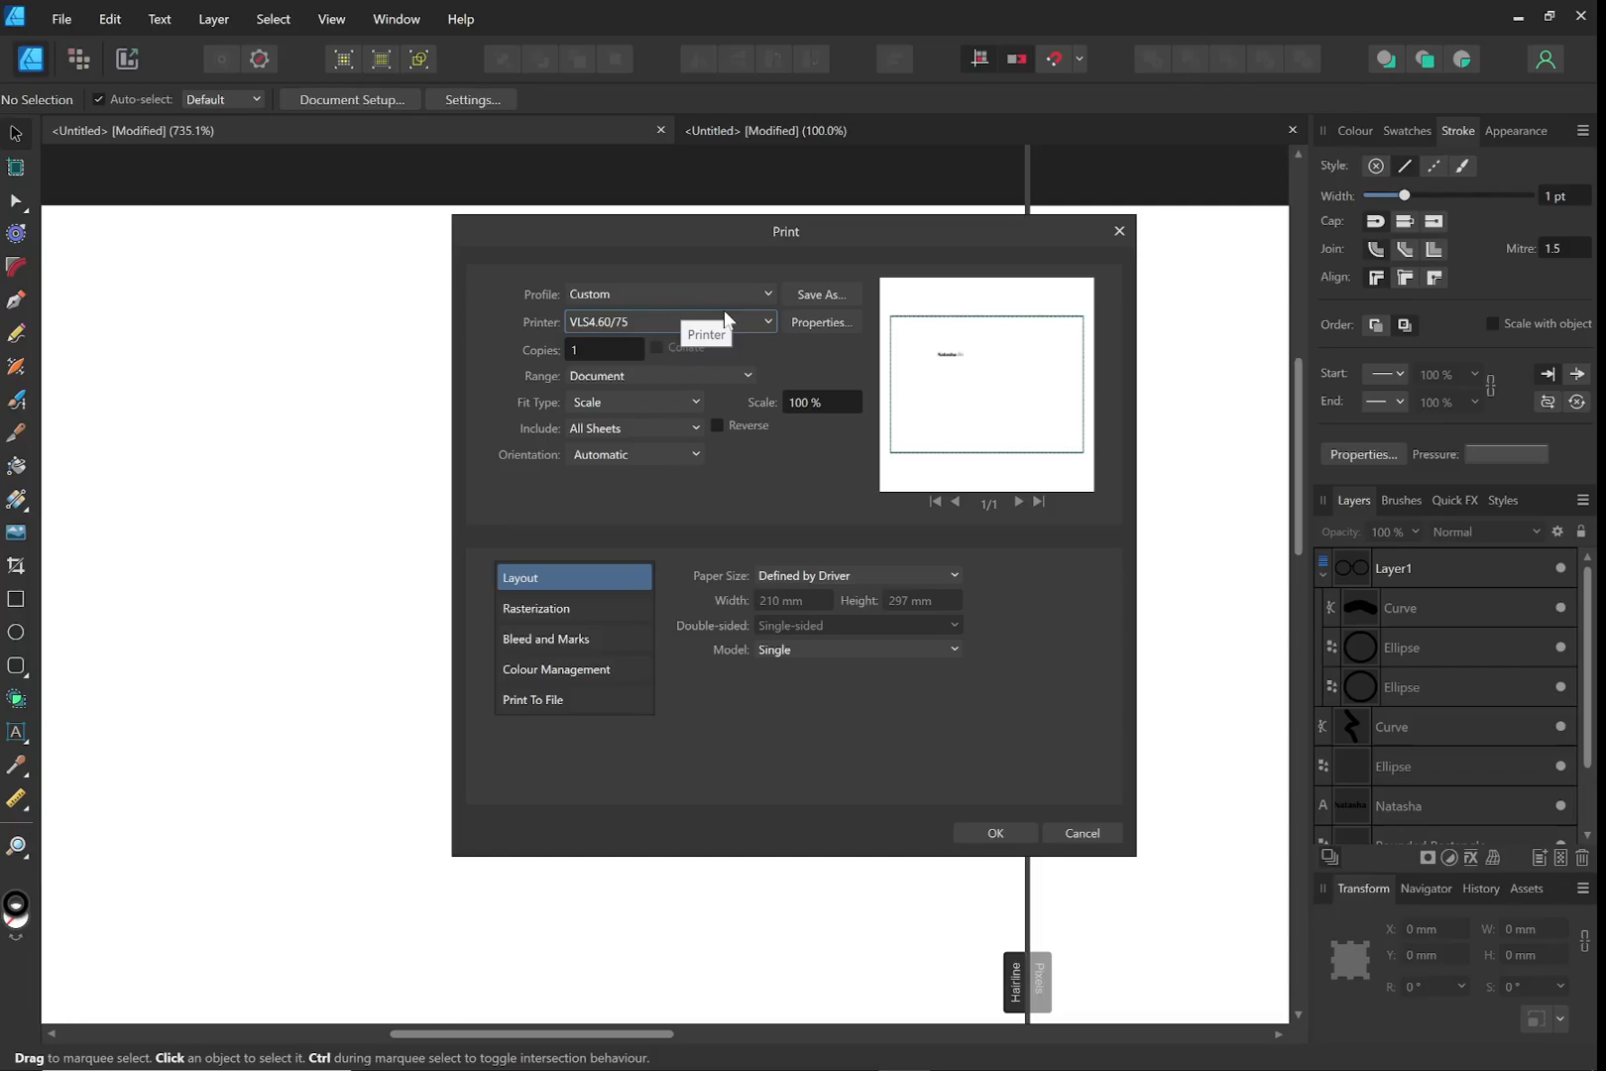
pyautogui.press('Return')
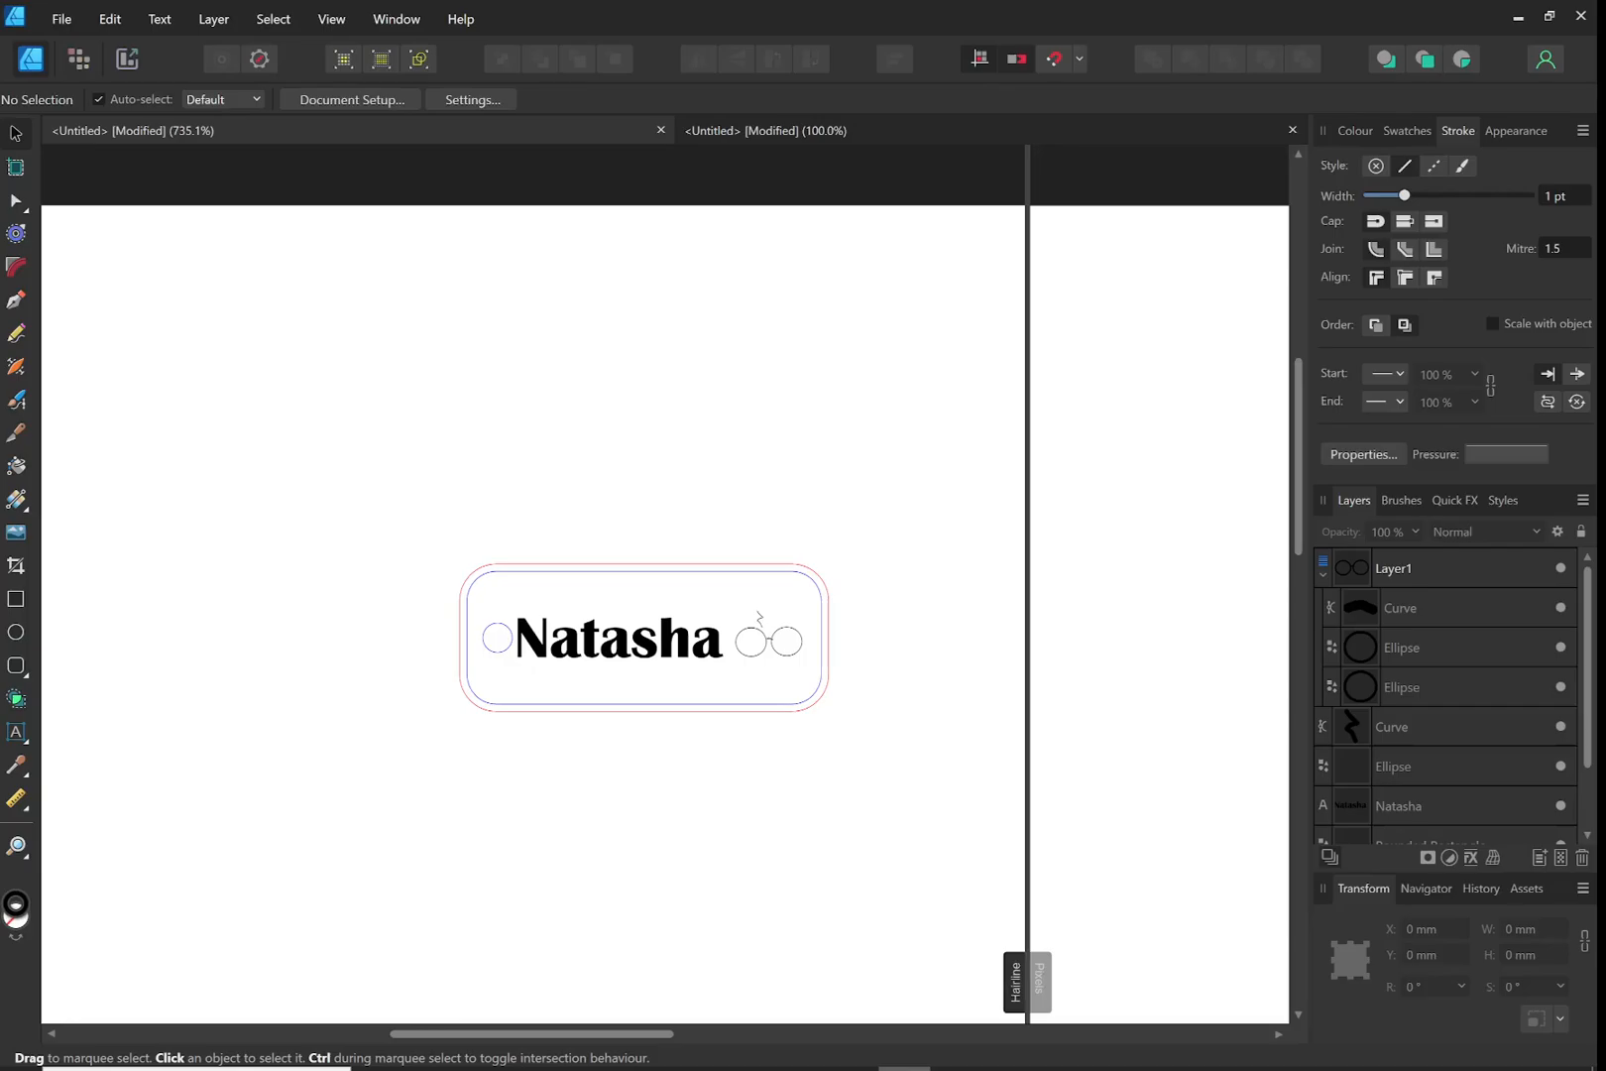
# Switch to the VLS4.60/75 laser Control Panel and zoom in on the name tag job to examine its cut lines and artwork
pyautogui.click(1237, 1049)
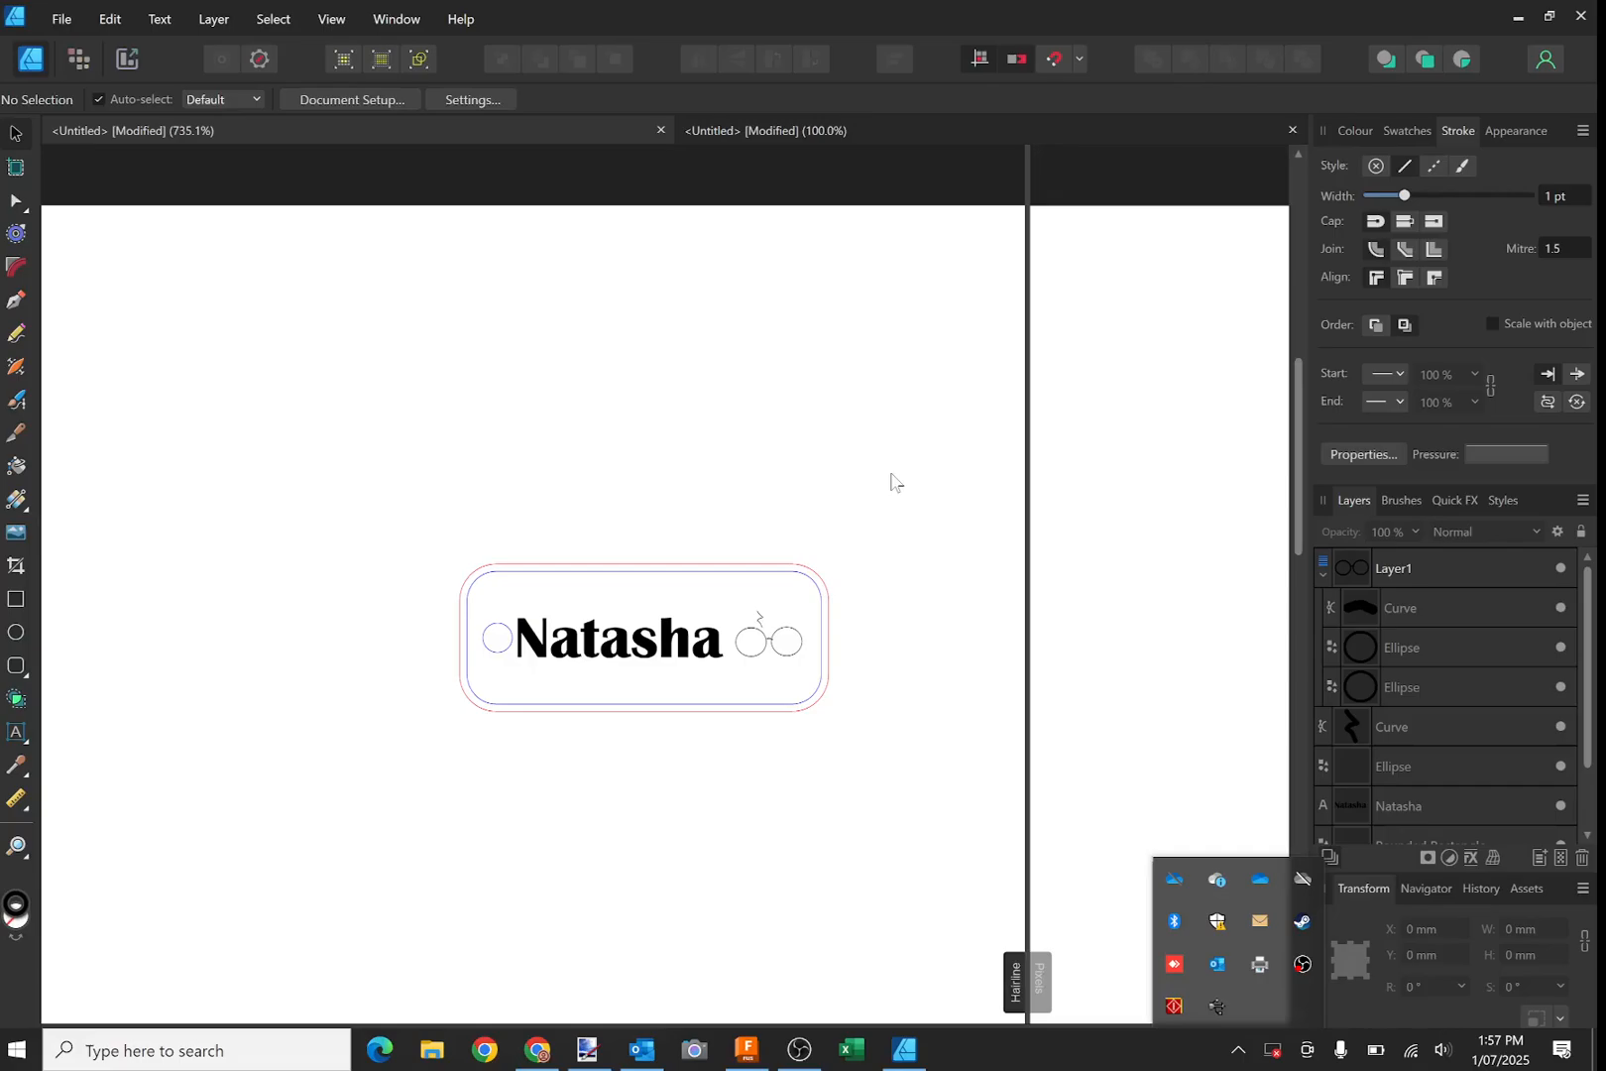
pyautogui.click(789, 1059)
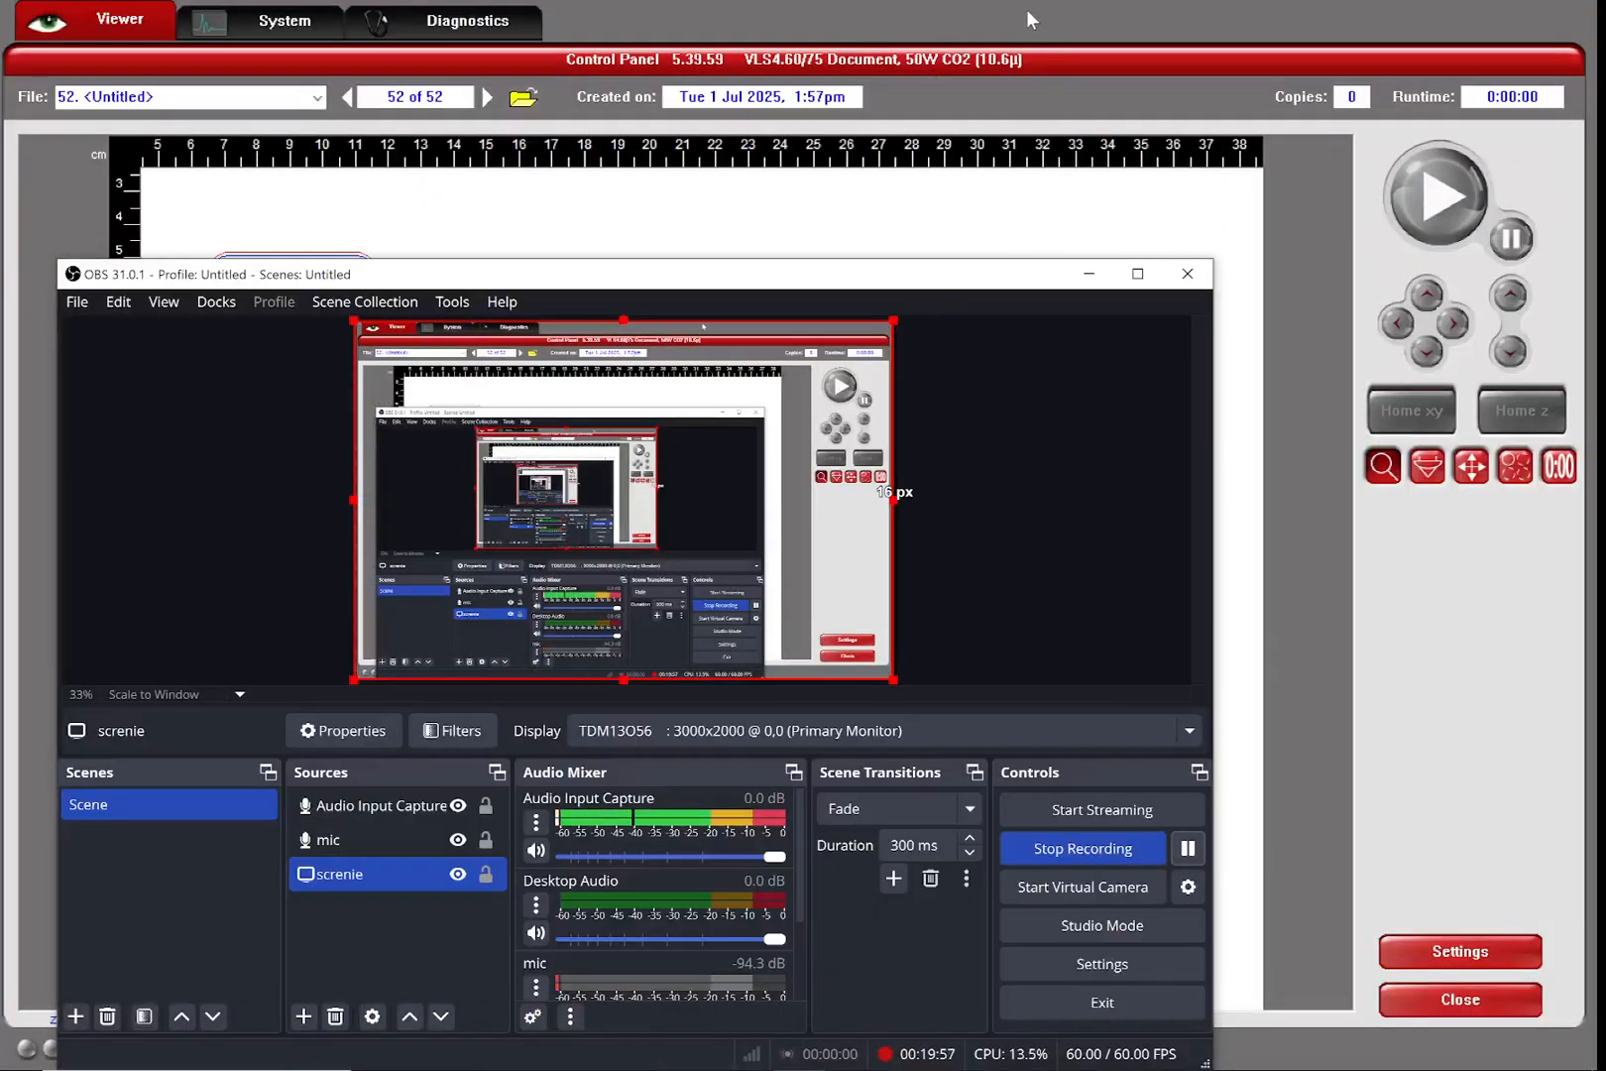
pyautogui.click(1025, 10)
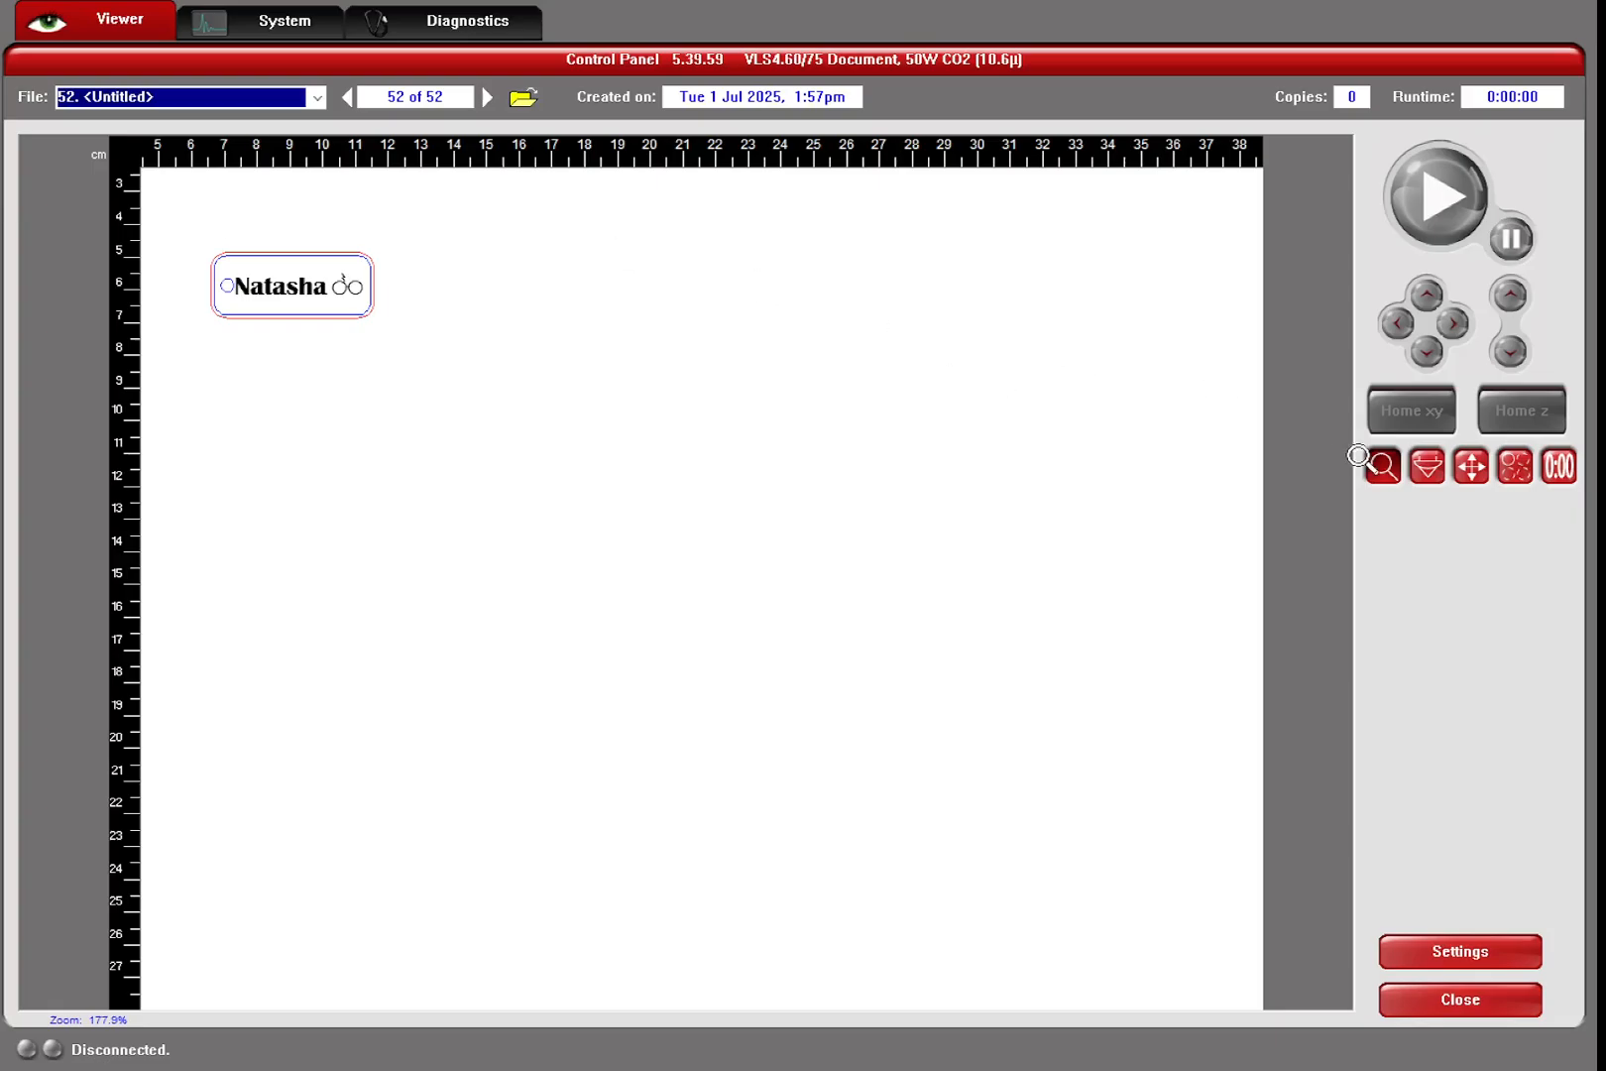
pyautogui.scroll(4, 254, 243)
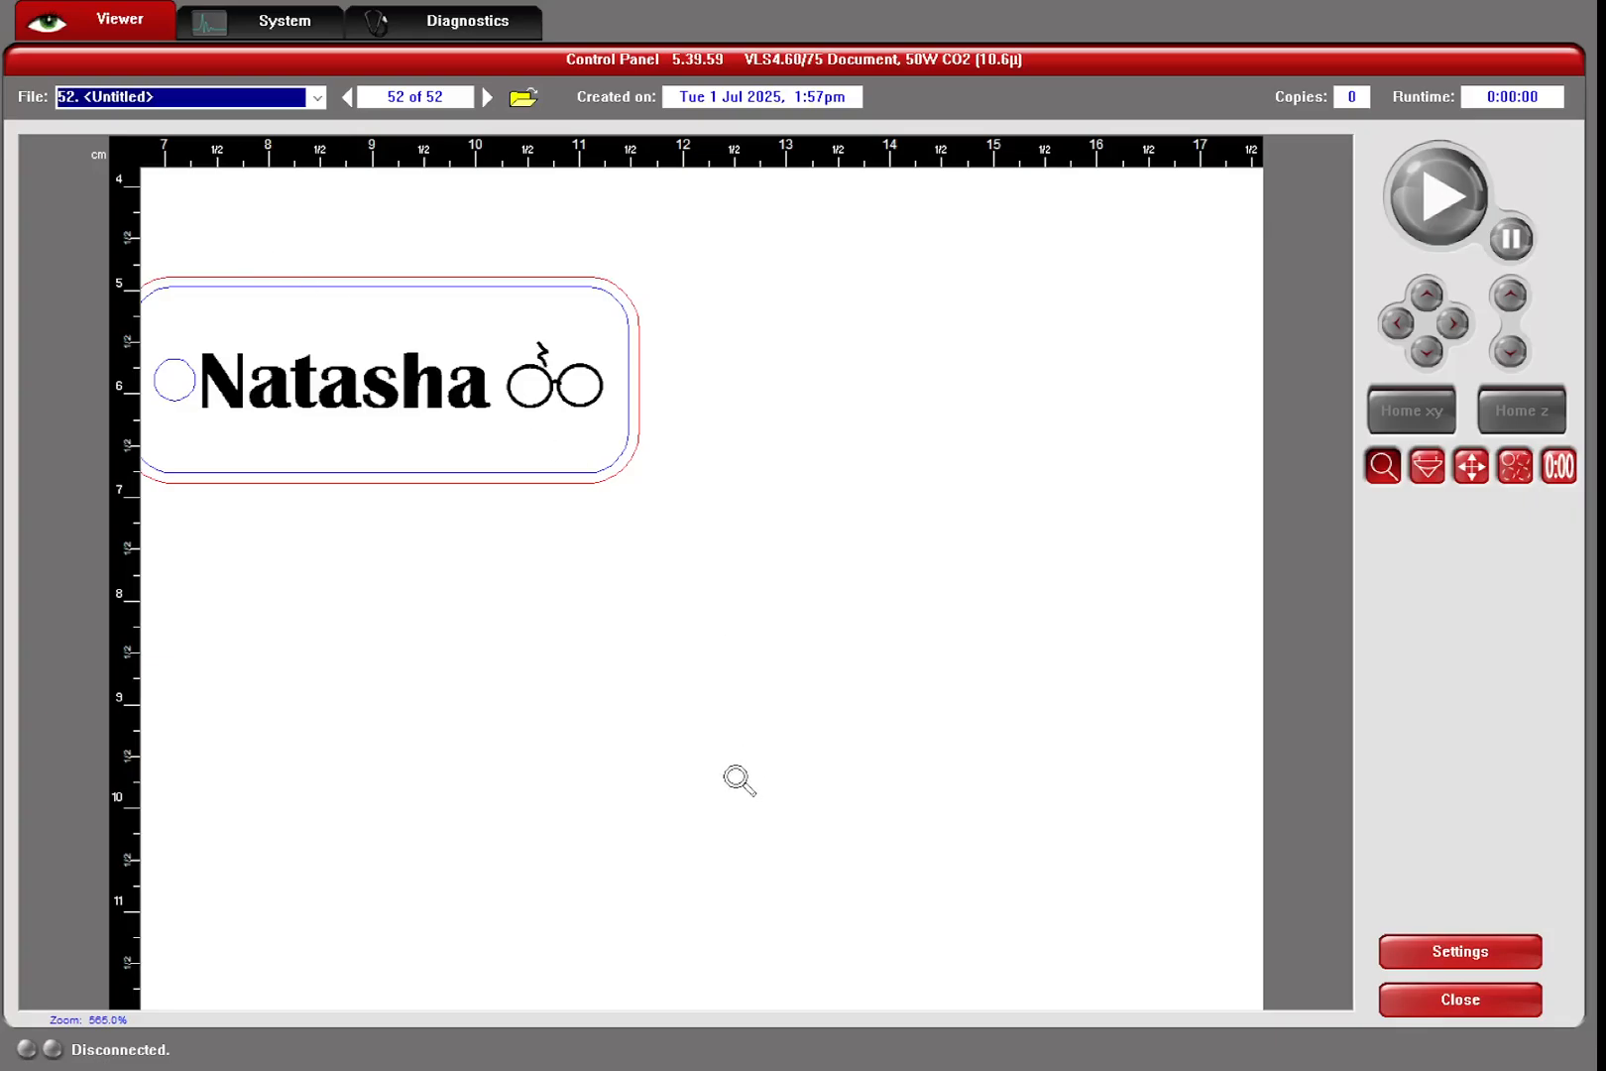
pyautogui.click(337, 333)
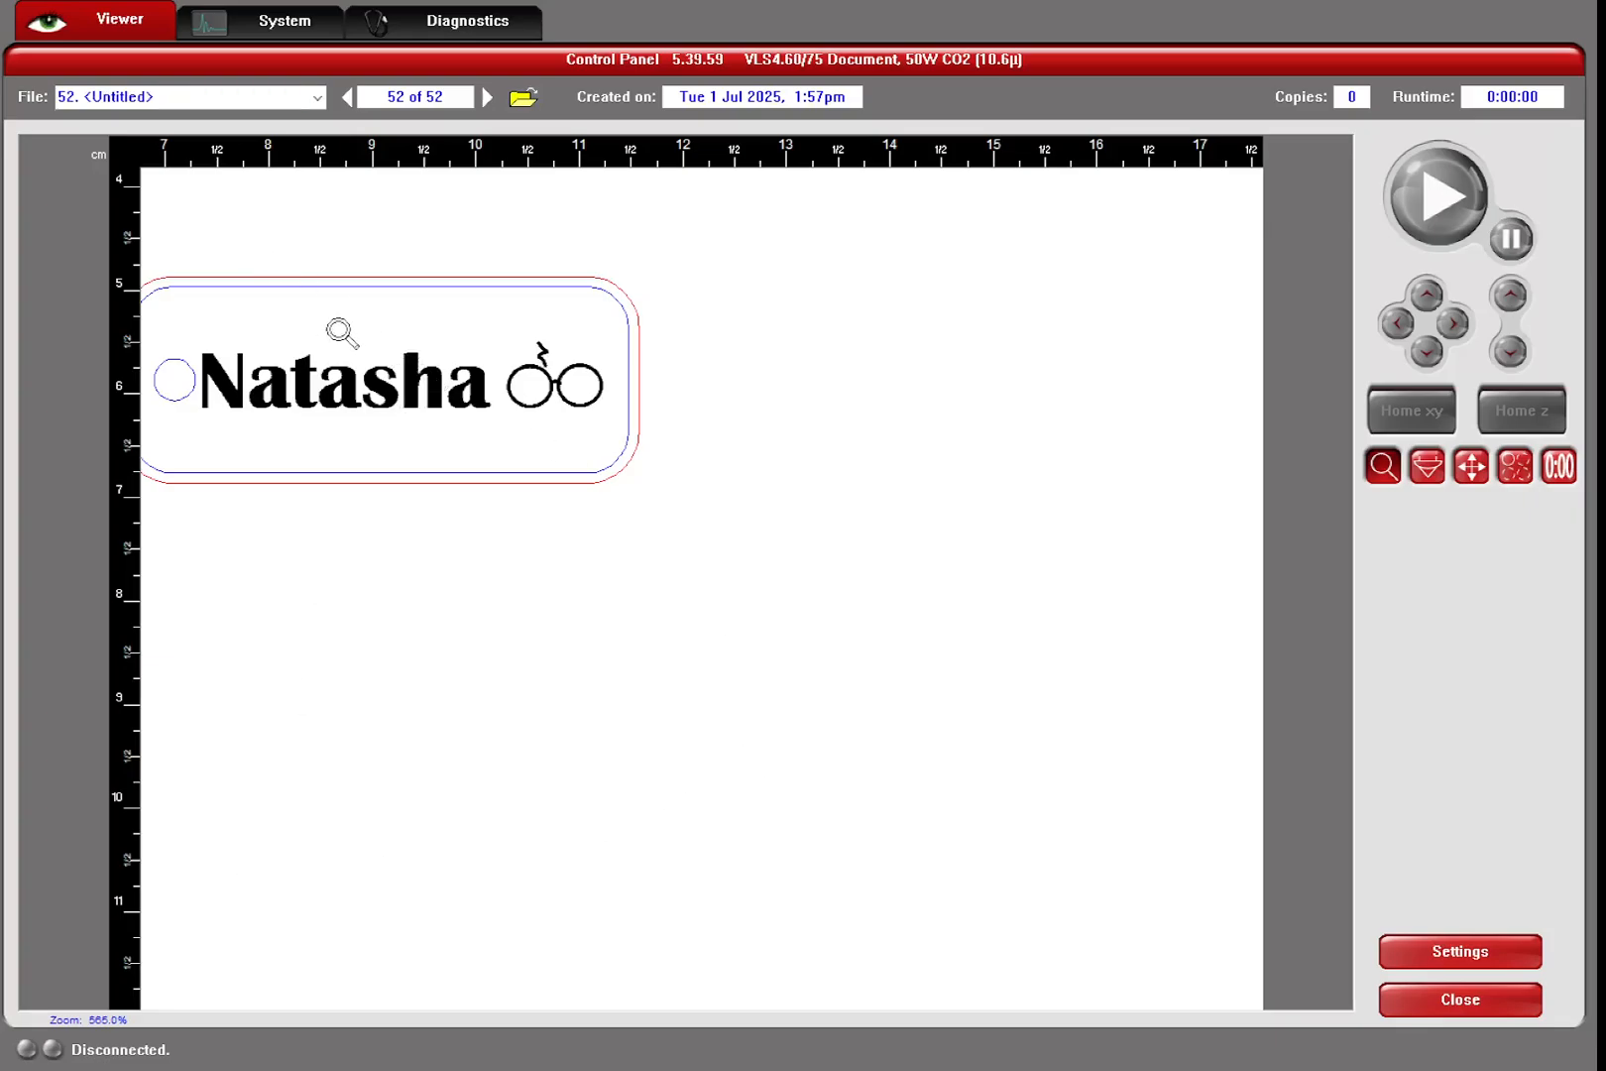
pyautogui.rightClick(535, 424)
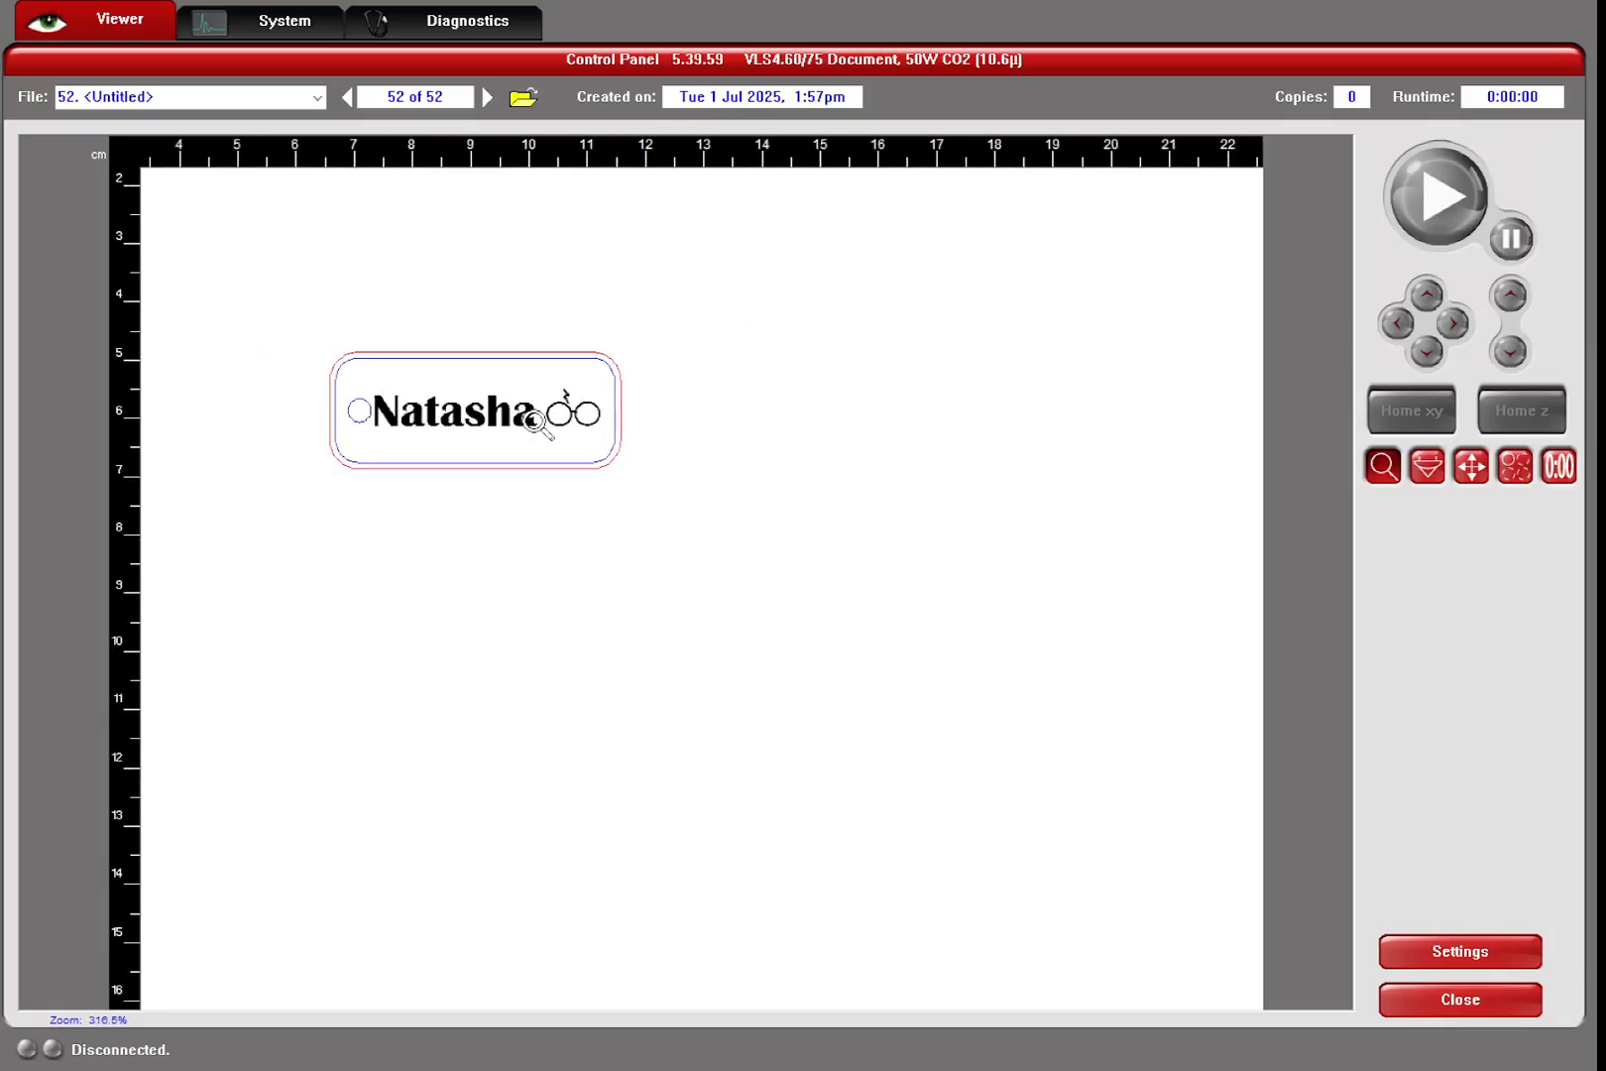
pyautogui.click(330, 359)
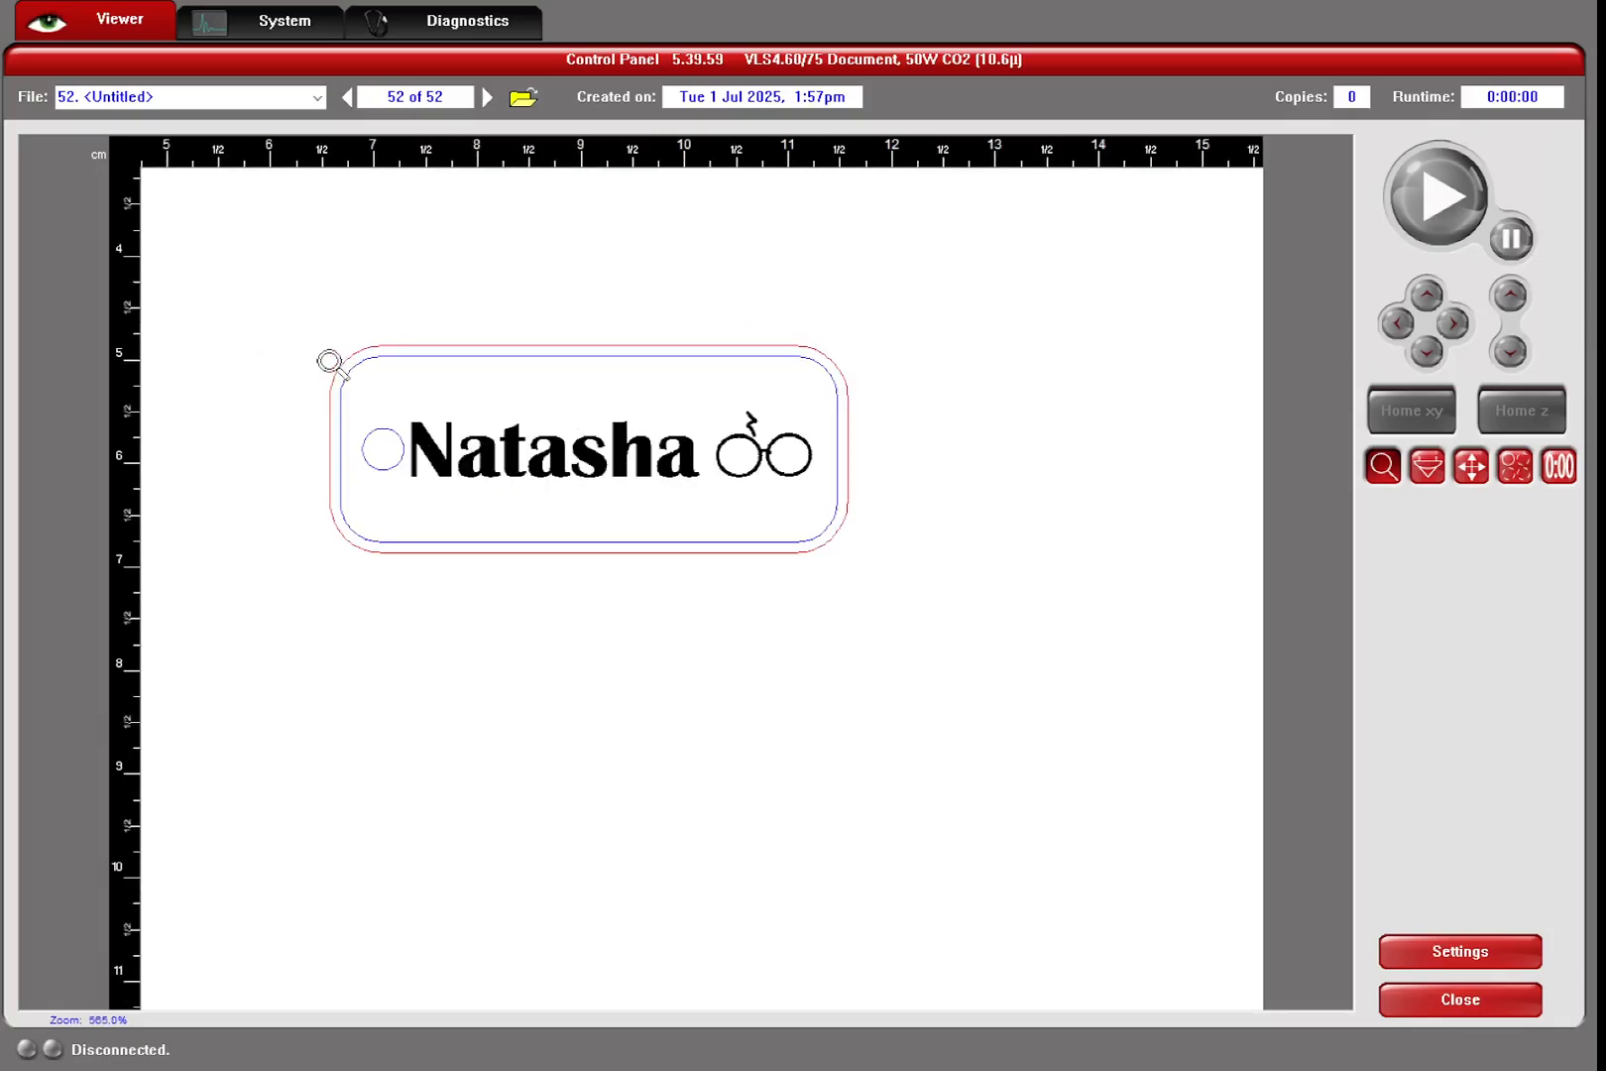
# Switch back to Affinity Designer and change the outline colour of the tag's hole to red, RGB 255, 0, 0
pyautogui.click(330, 359)
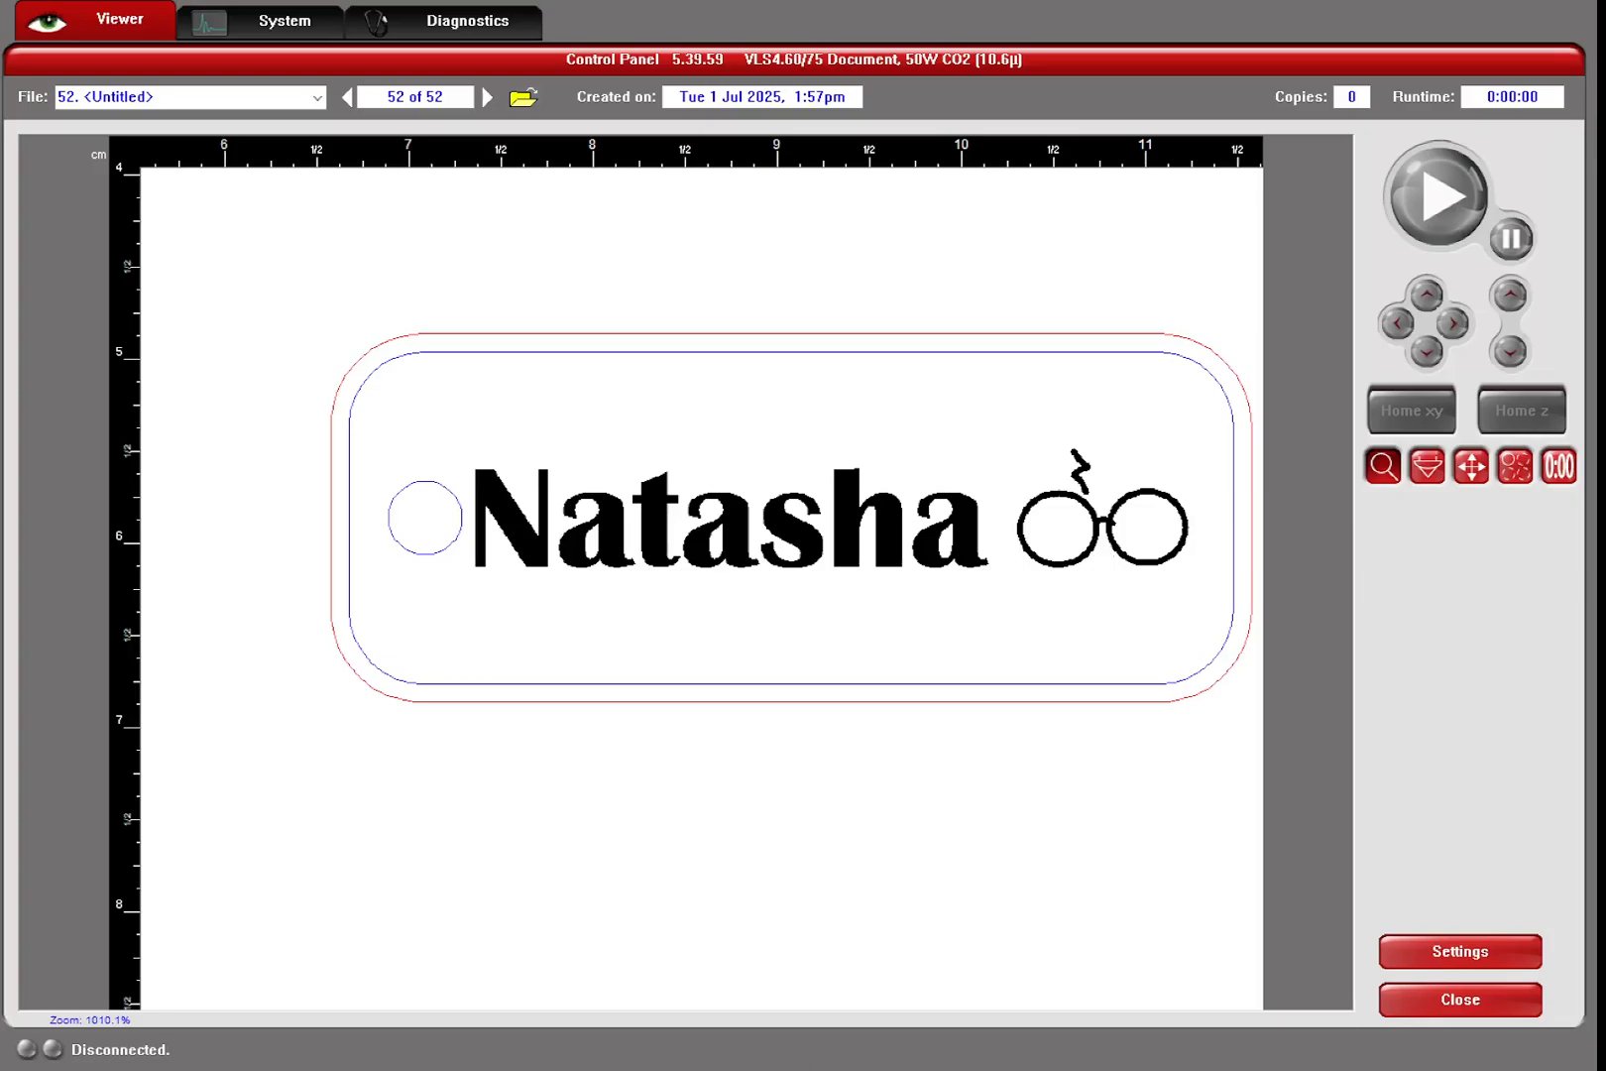
pyautogui.hotkey('alt', 'Tab')
pyautogui.hotkey('alt', 'Tab')
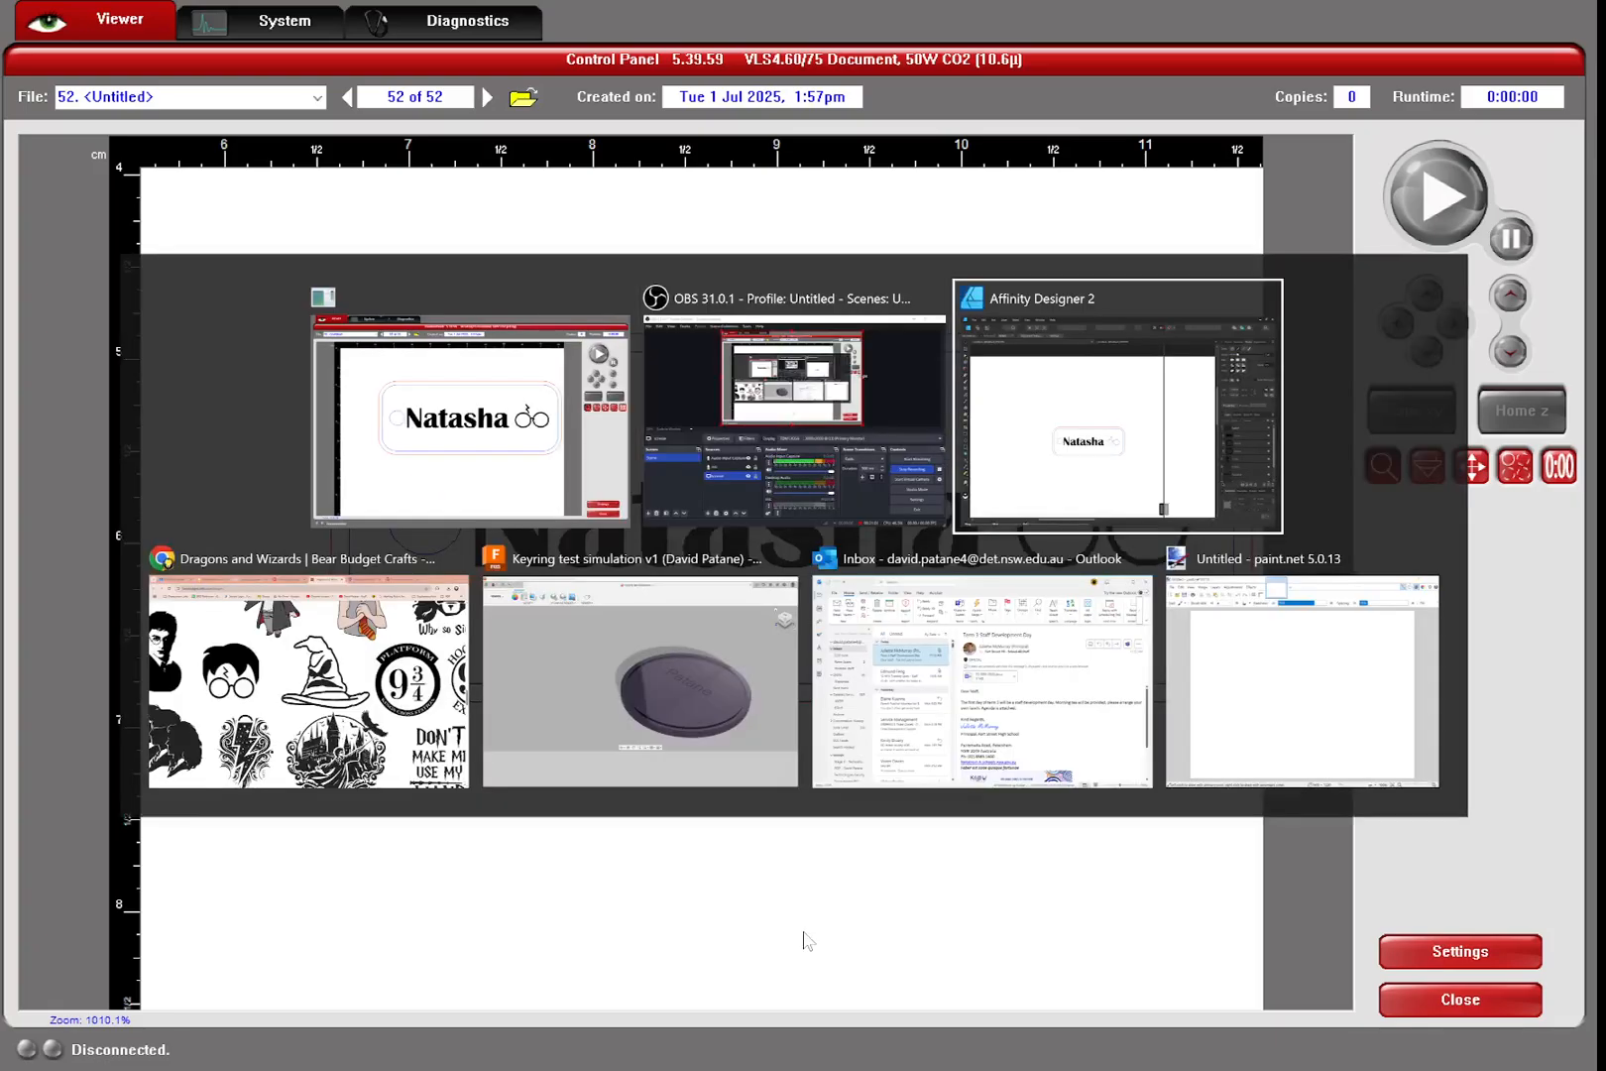
pyautogui.hotkey('alt', 'Tab')
pyautogui.hotkey('alt', 'Tab')
pyautogui.hotkey('alt', 'Tab')
pyautogui.hotkey('alt', 'Tab')
pyautogui.hotkey('alt', 'Tab')
pyautogui.hotkey('alt', 'Tab')
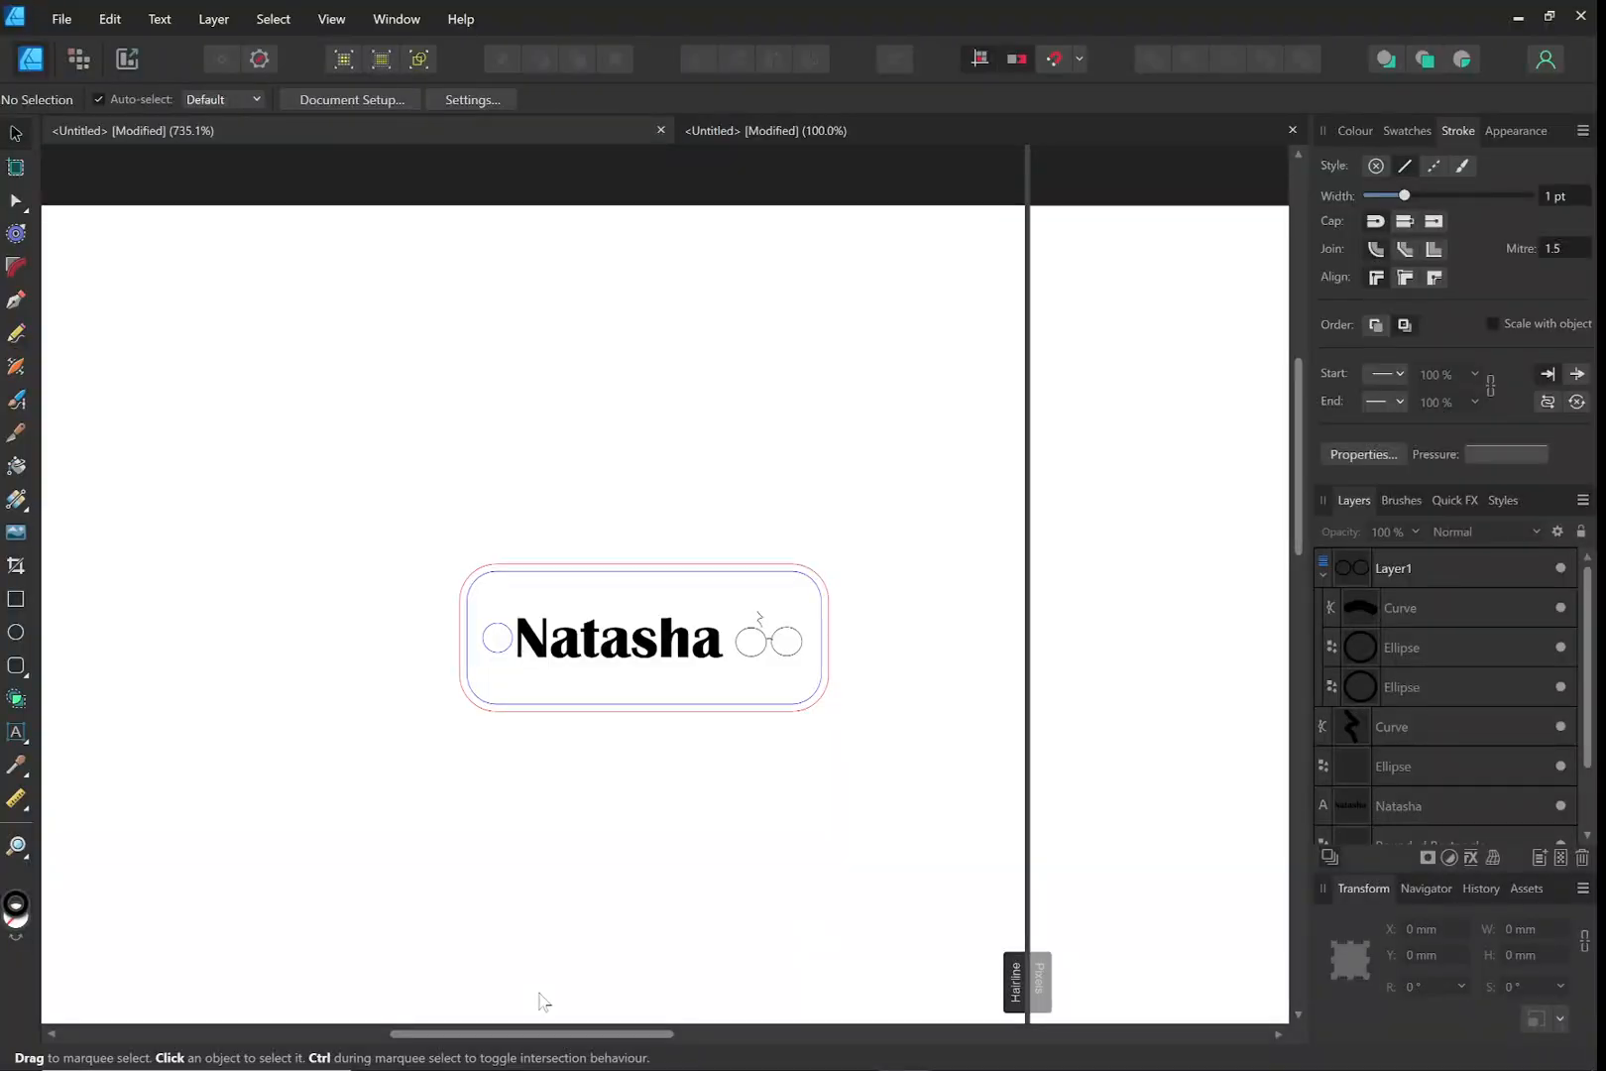
pyautogui.click(505, 655)
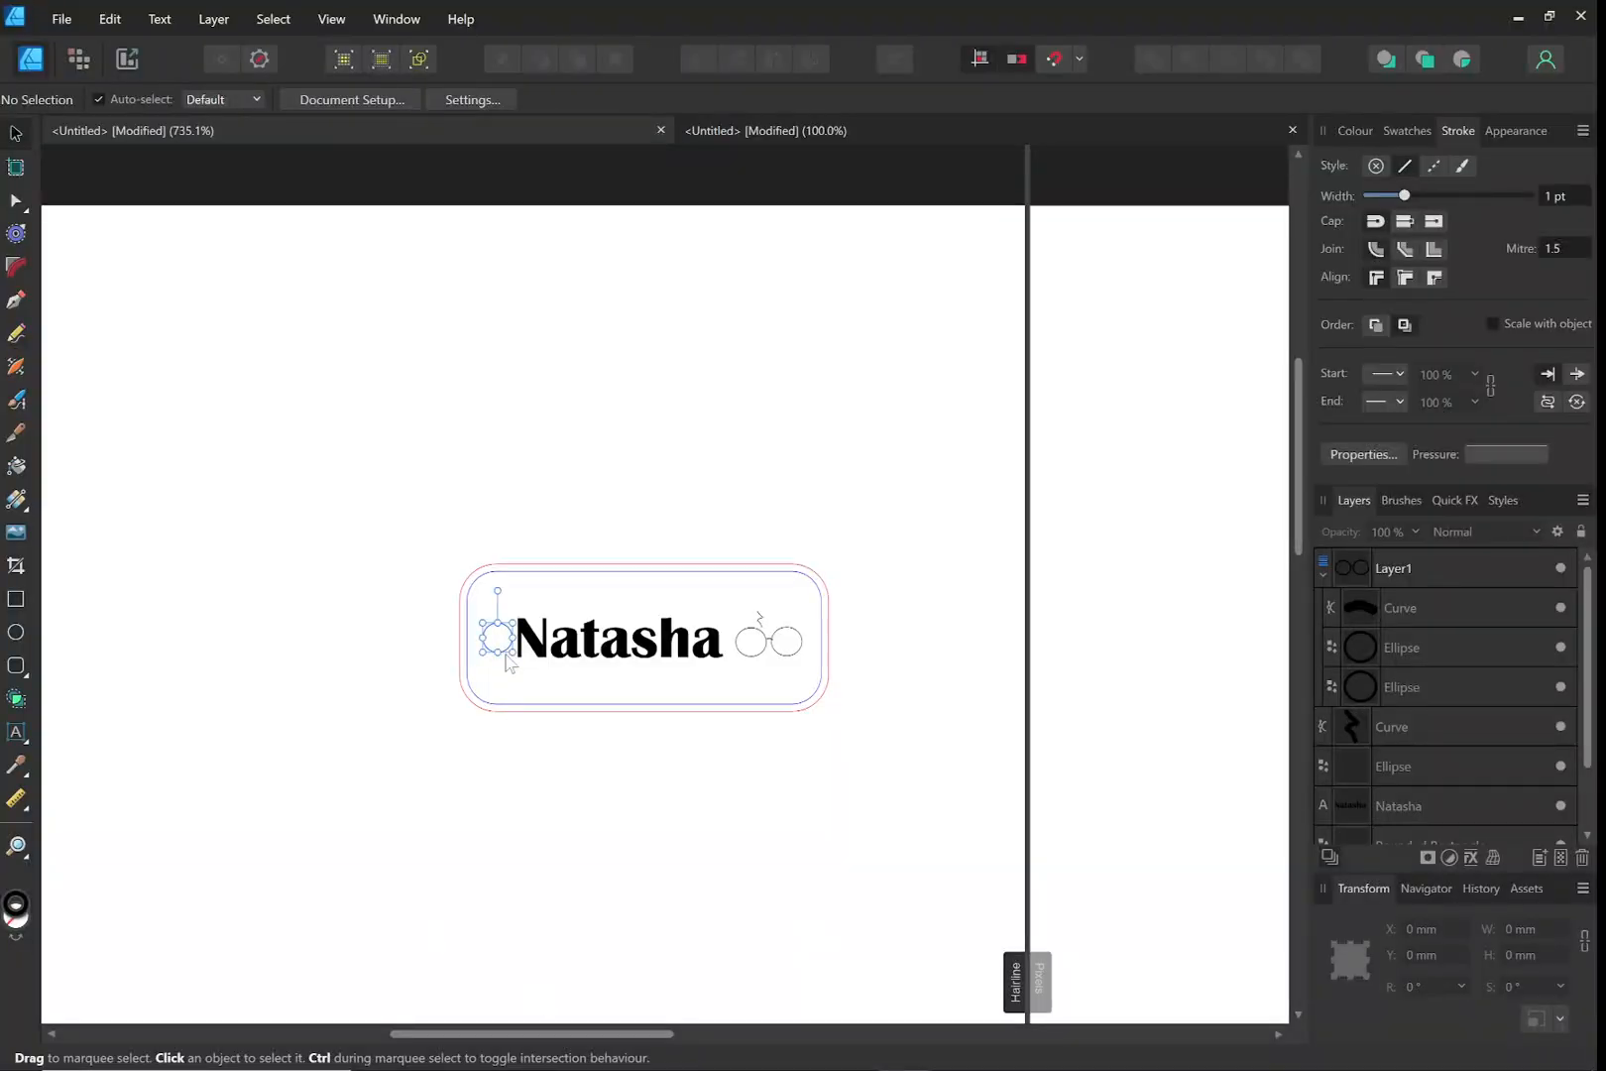
pyautogui.click(1351, 132)
pyautogui.moveTo(1360, 225)
pyautogui.mouseDown()
pyautogui.moveTo(1588, 269)
pyautogui.moveTo(1238, 298)
pyautogui.mouseUp()
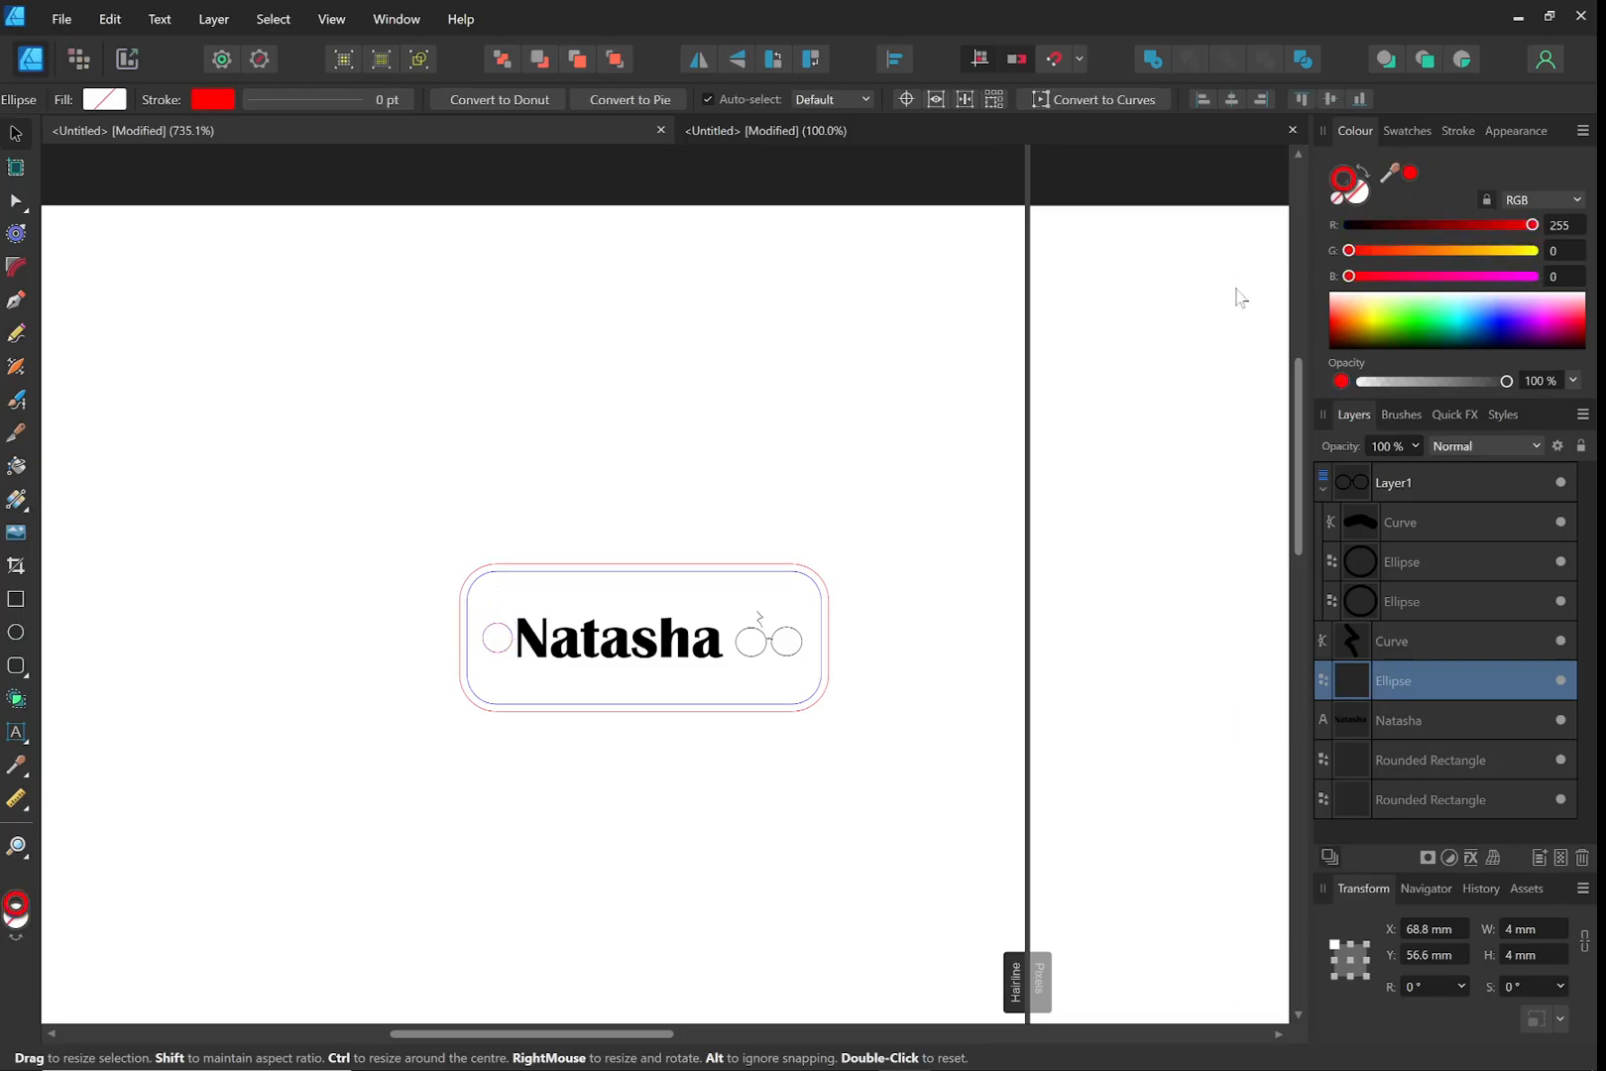
# Print one copy of the tag with the recoloured hole to the VLS4.60/75 at 100 % scale
pyautogui.click(61, 19)
pyautogui.click(94, 542)
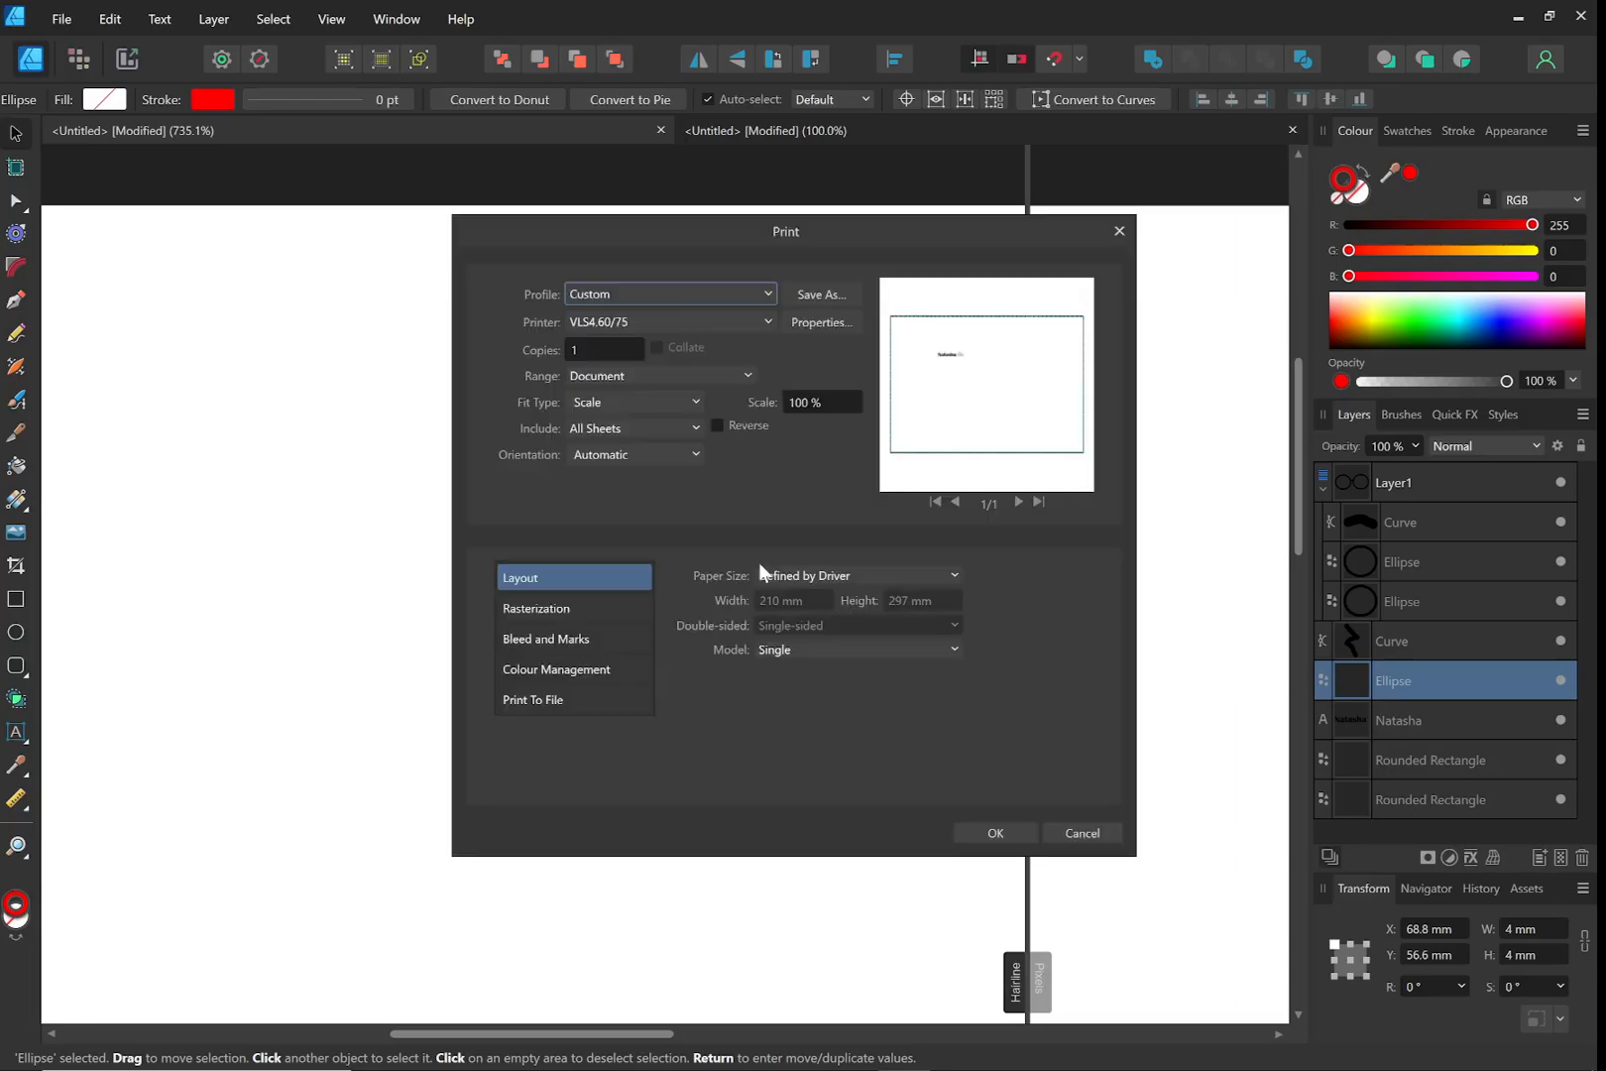
pyautogui.click(992, 835)
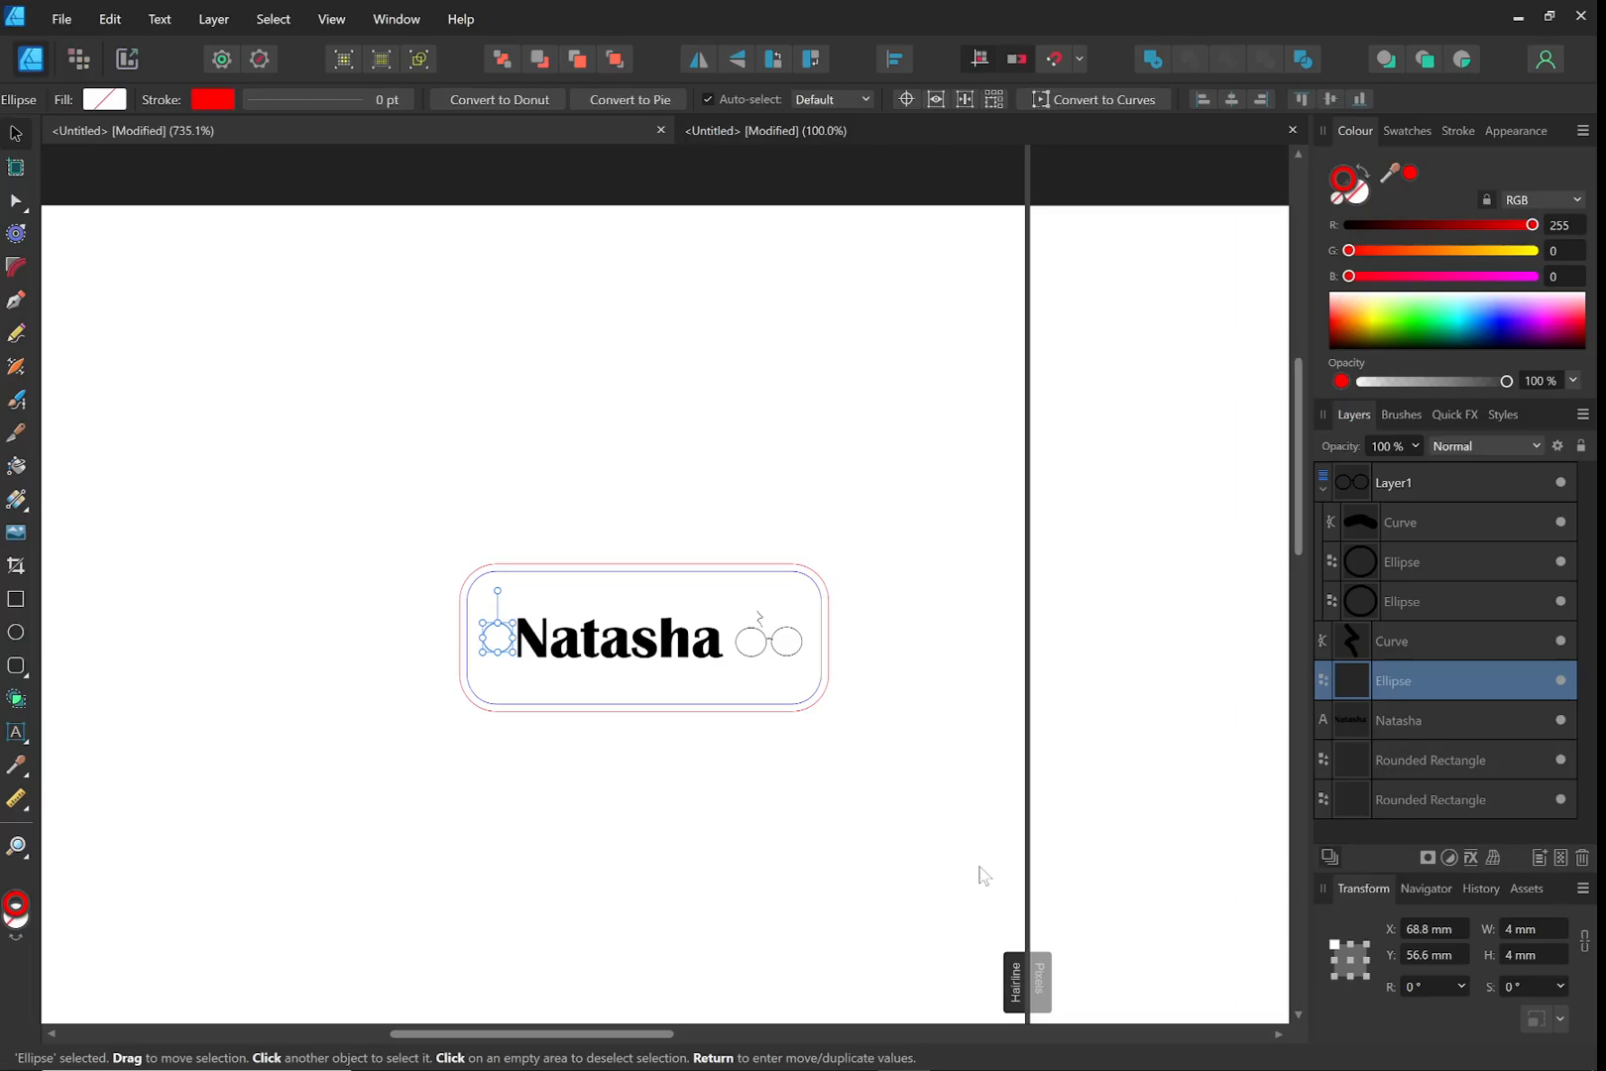
# Switch to the VLS4.60/75 laser Control Panel and bring up the newly printed tag job
pyautogui.moveTo(889, 1060)
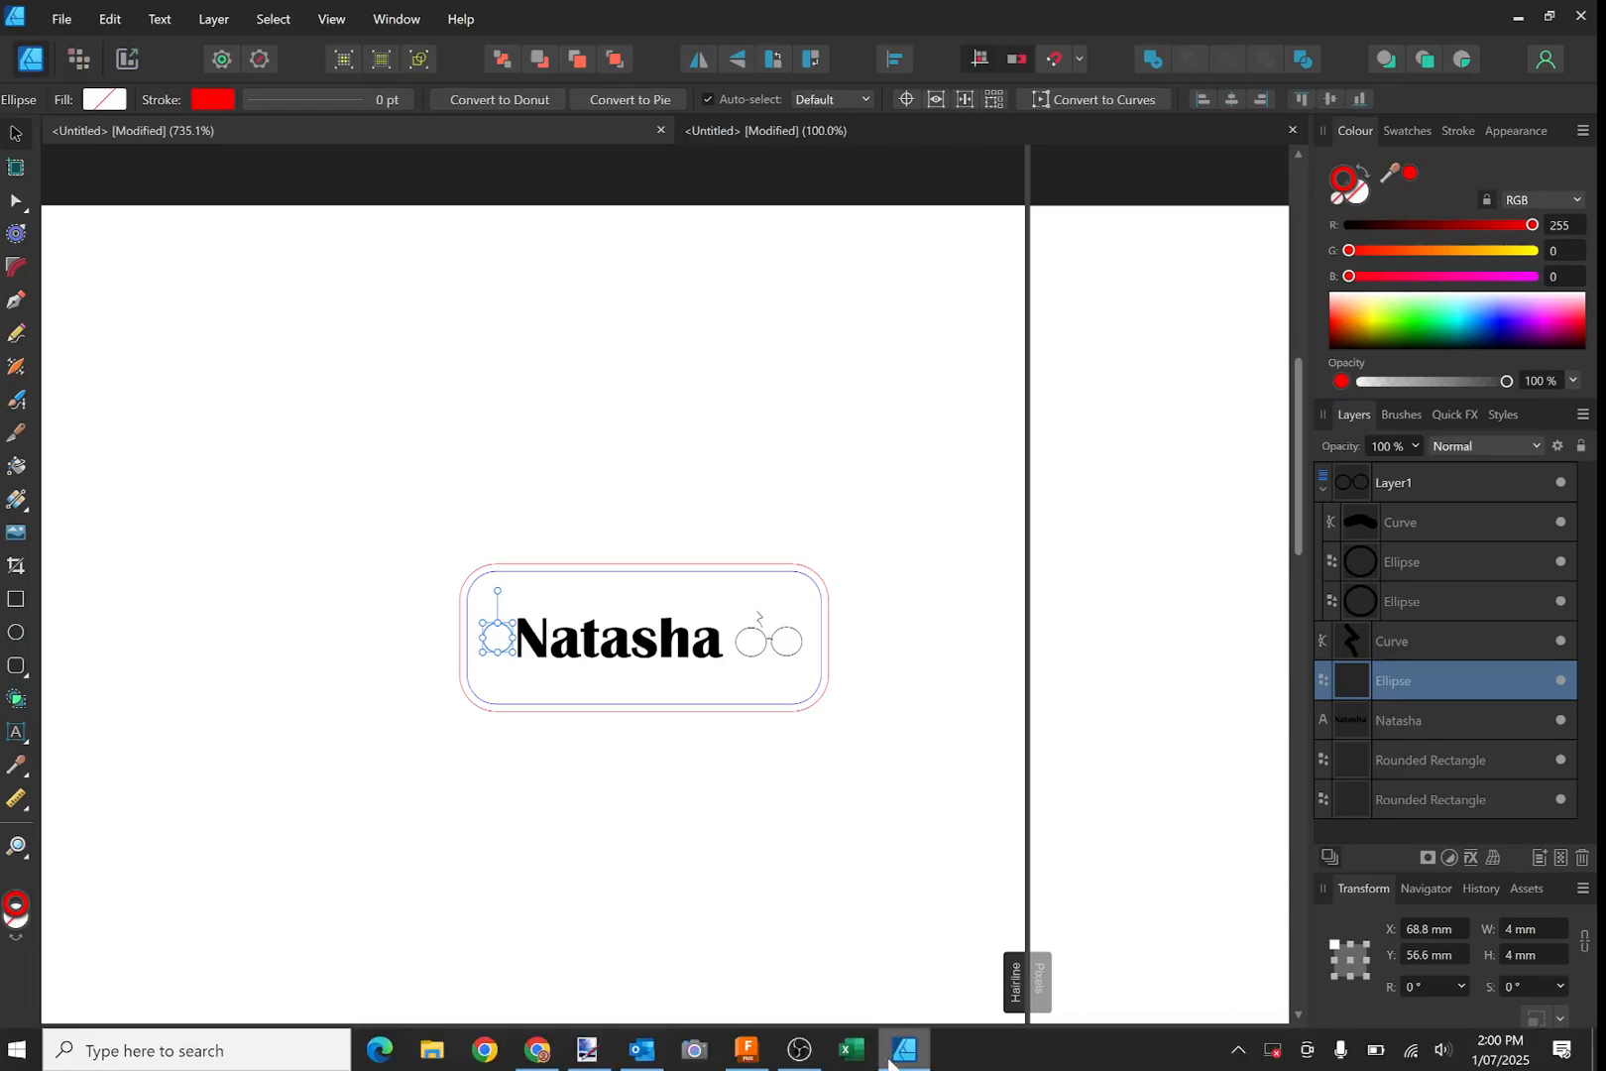
pyautogui.click(1240, 1051)
pyautogui.click(1174, 1007)
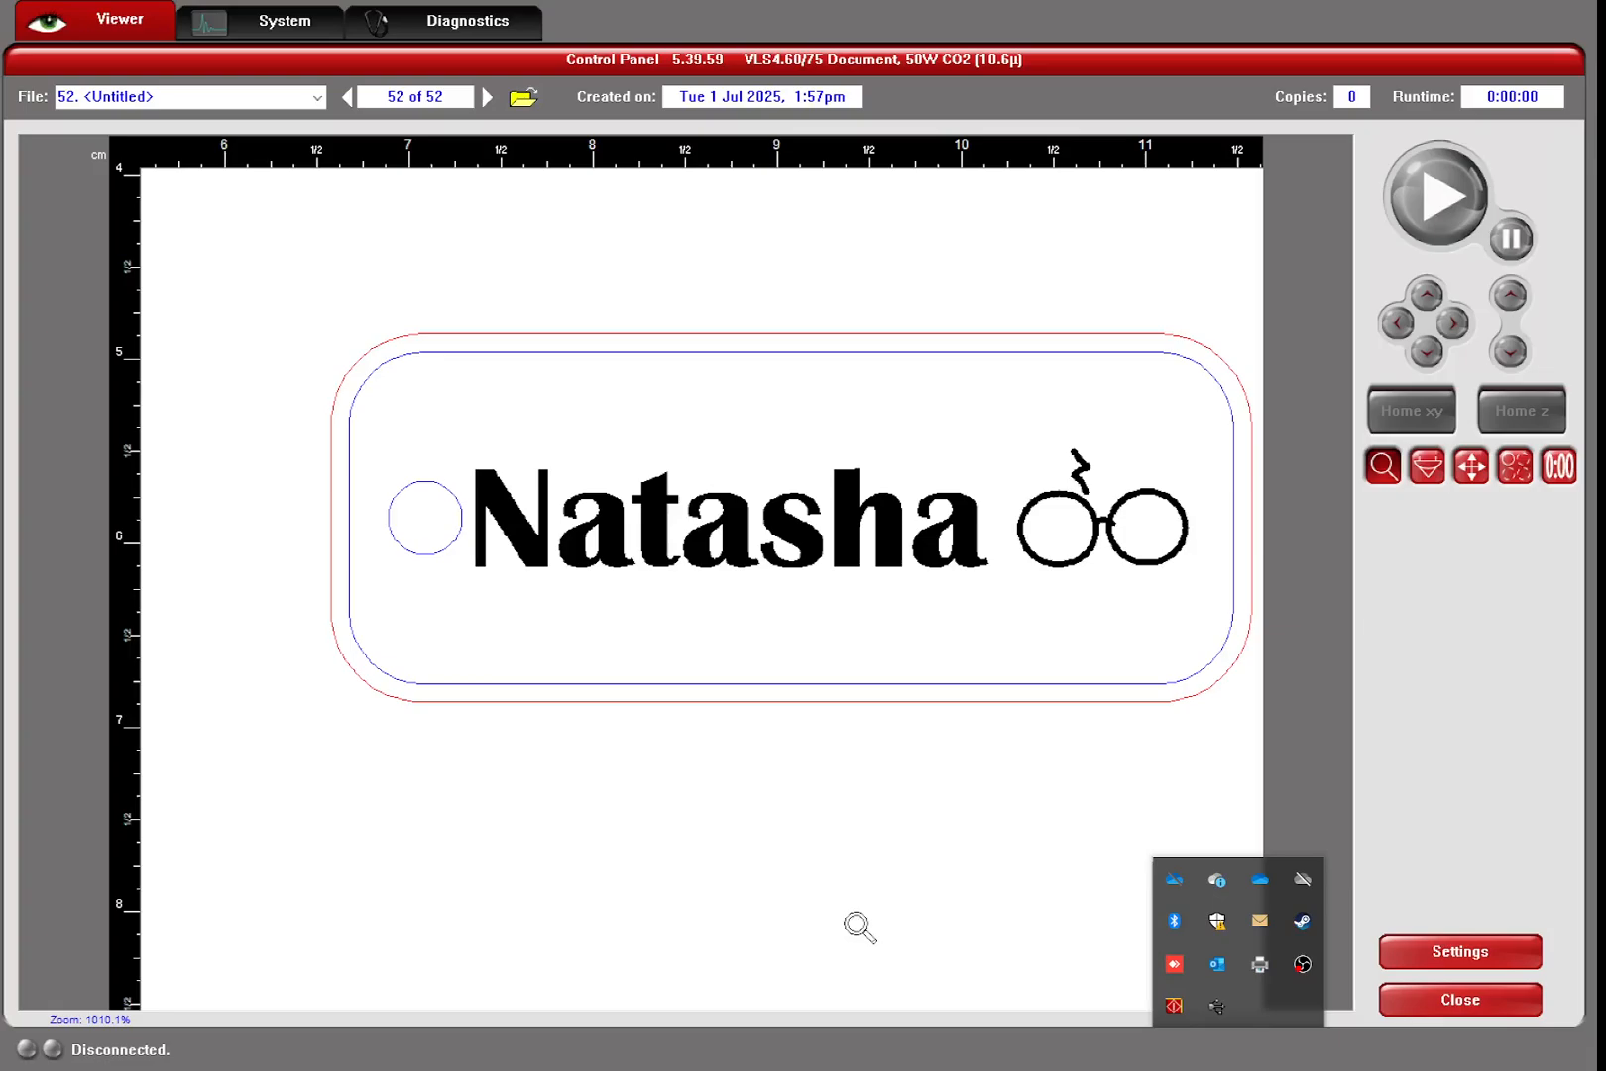
pyautogui.hotkey('alt', 'Tab')
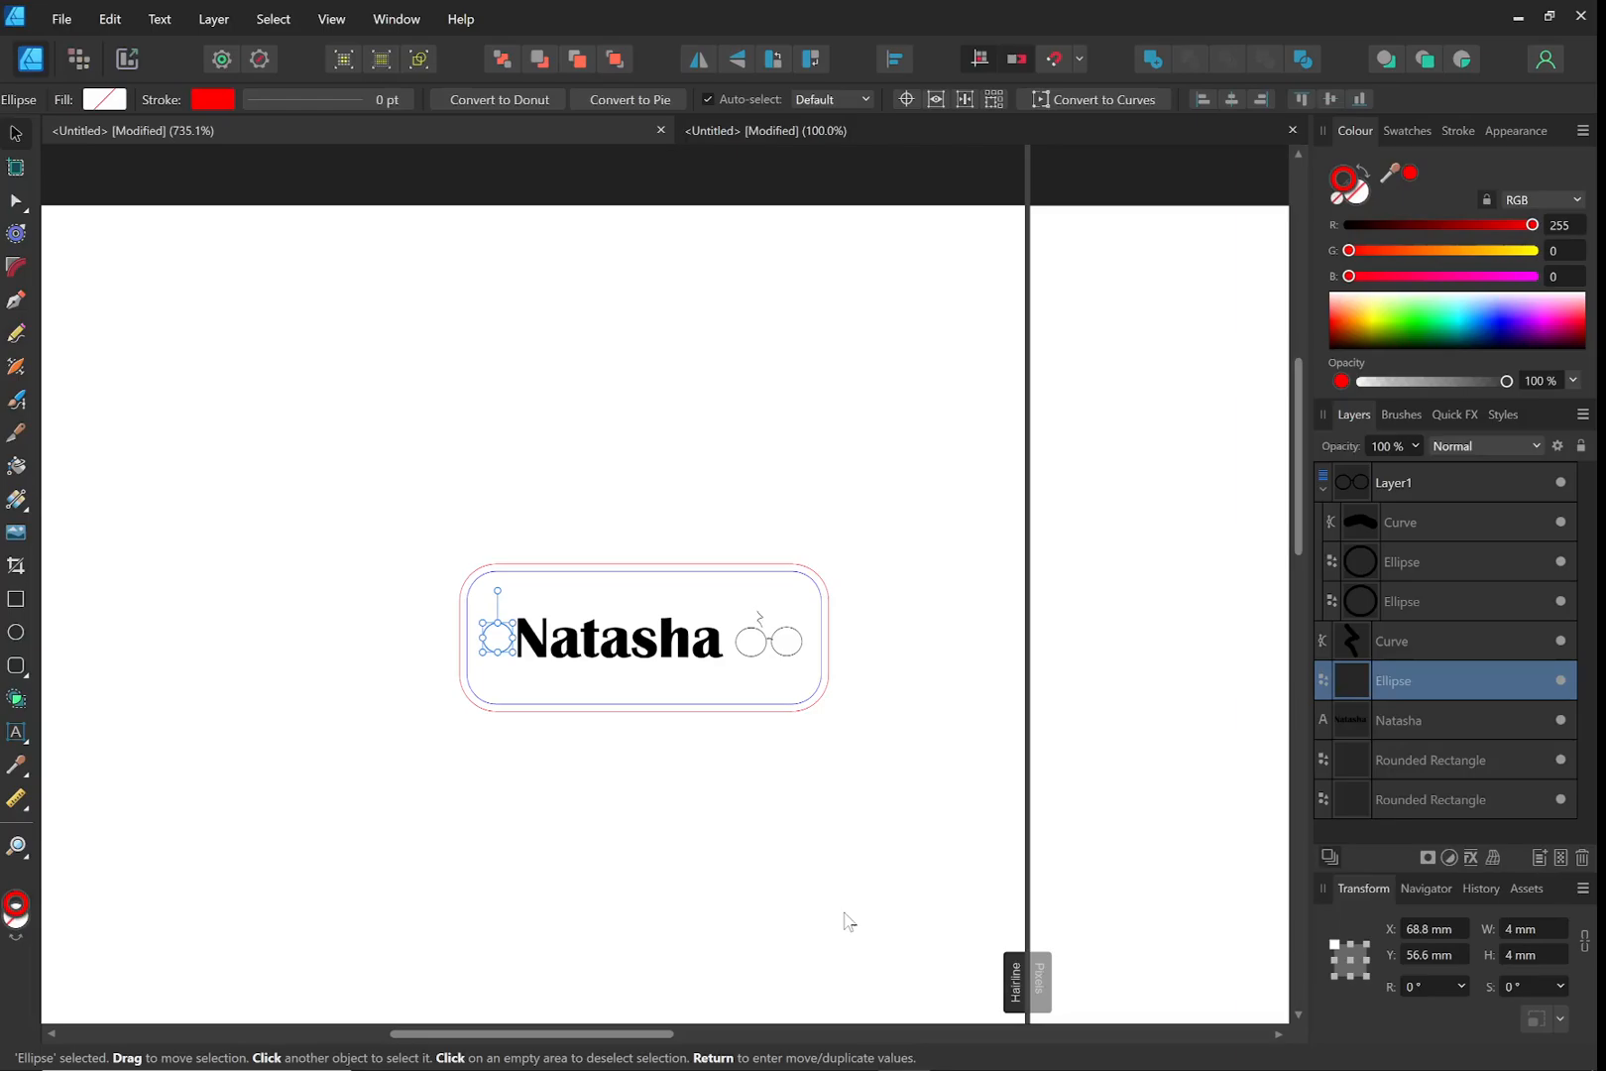
pyautogui.click(562, 831)
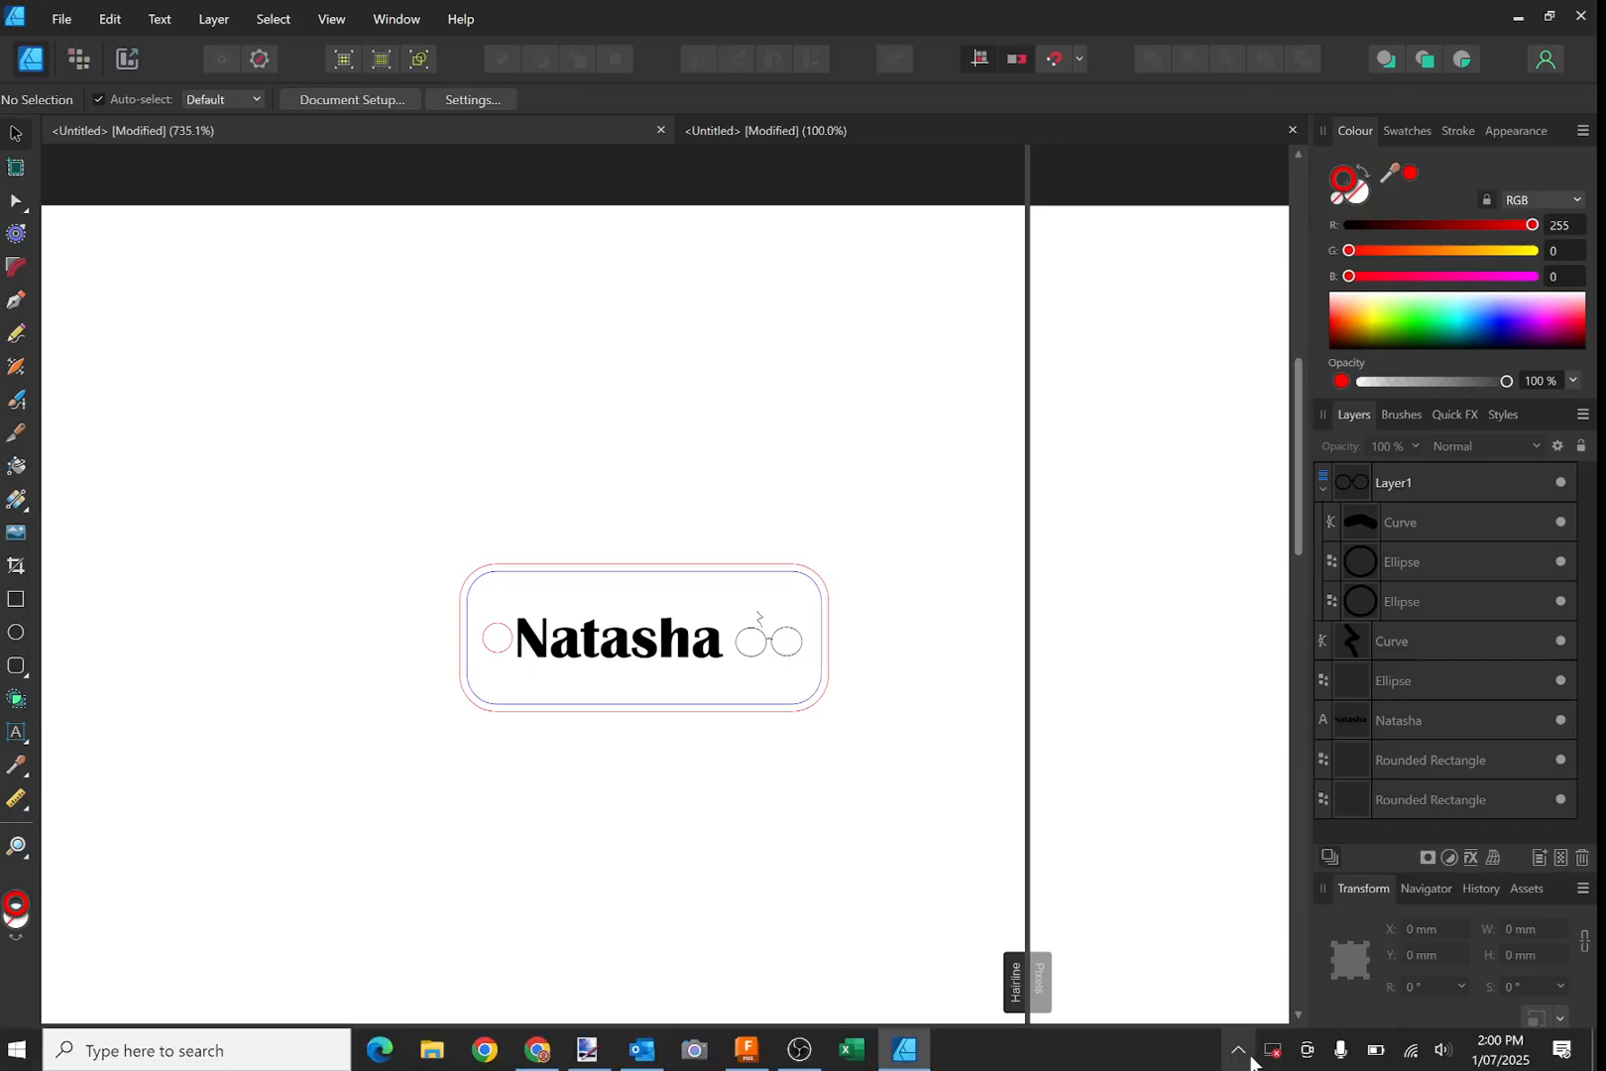
pyautogui.click(1240, 1053)
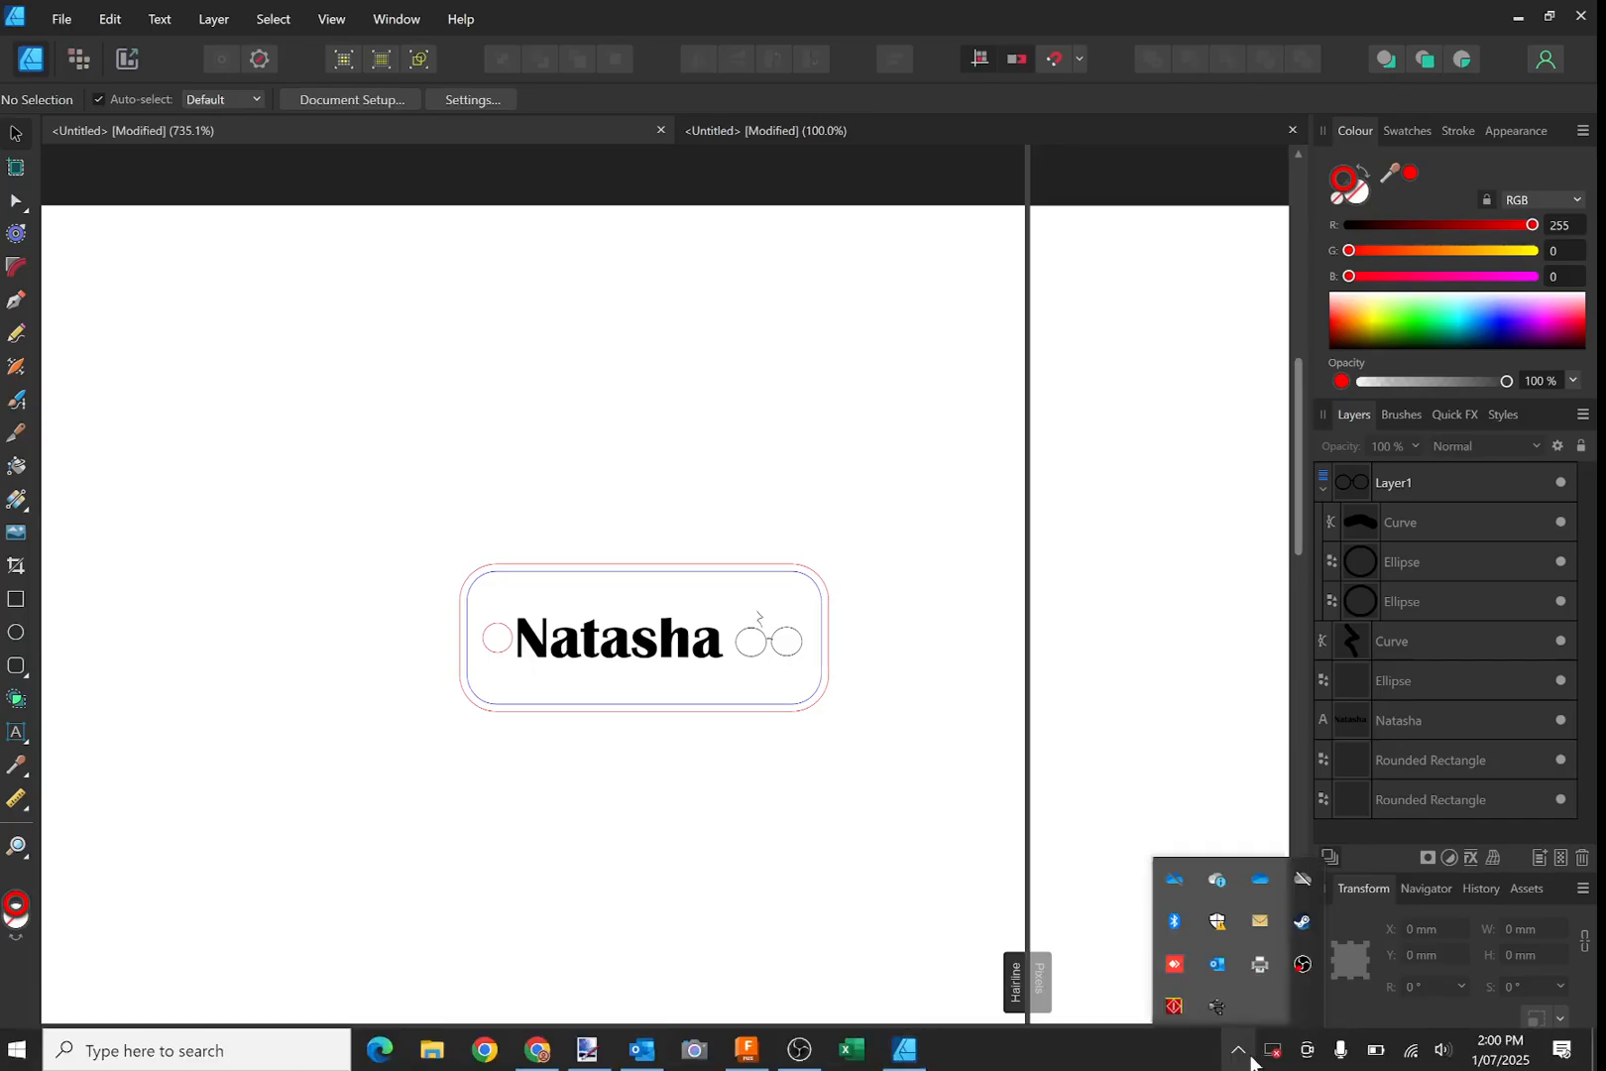
pyautogui.click(1174, 1006)
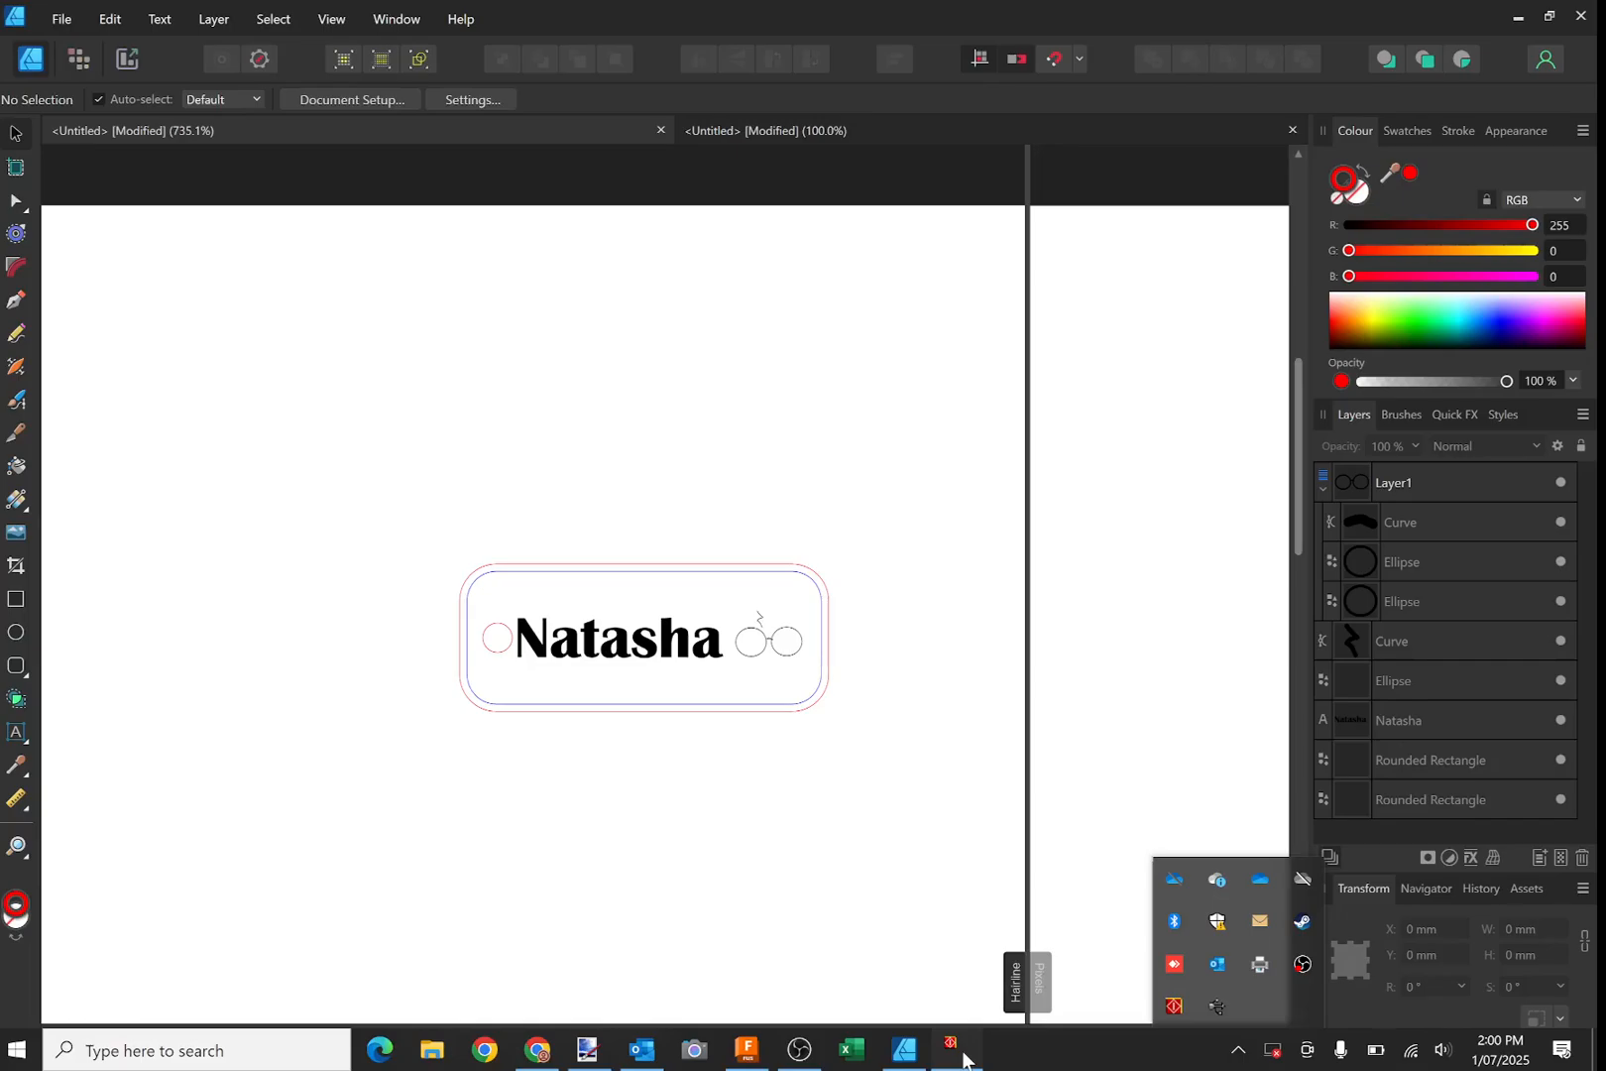
pyautogui.click(951, 1048)
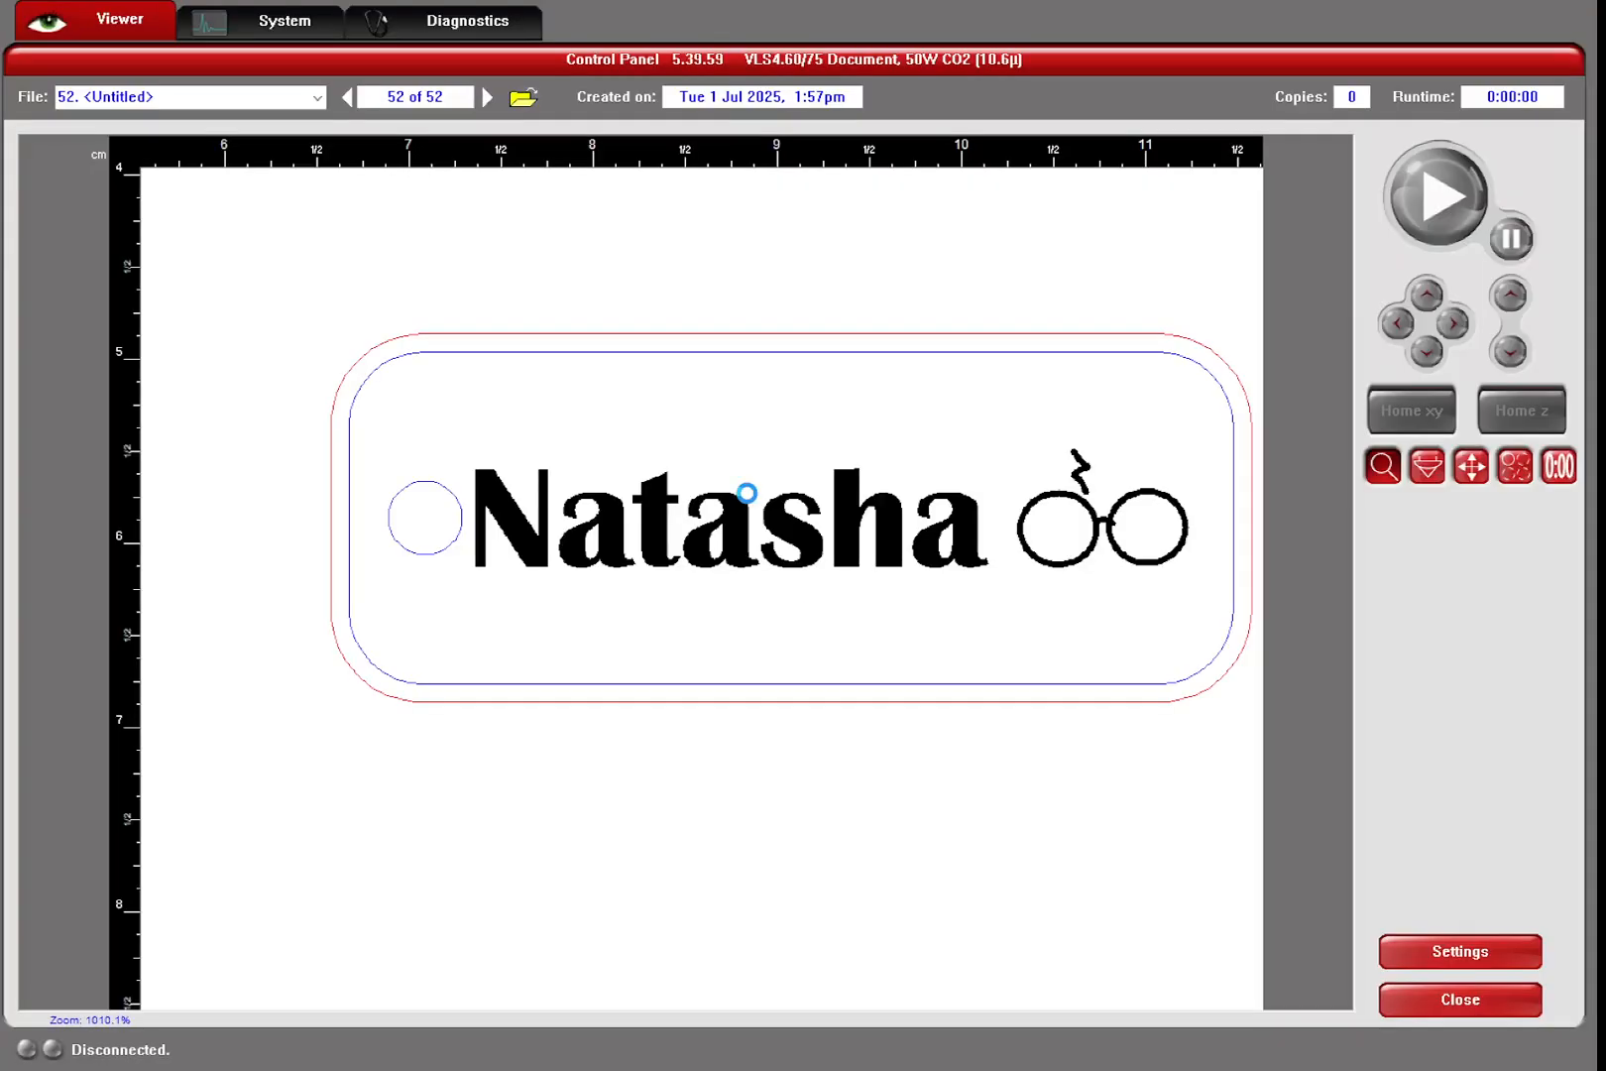
pyautogui.hotkey('alt', 'Tab')
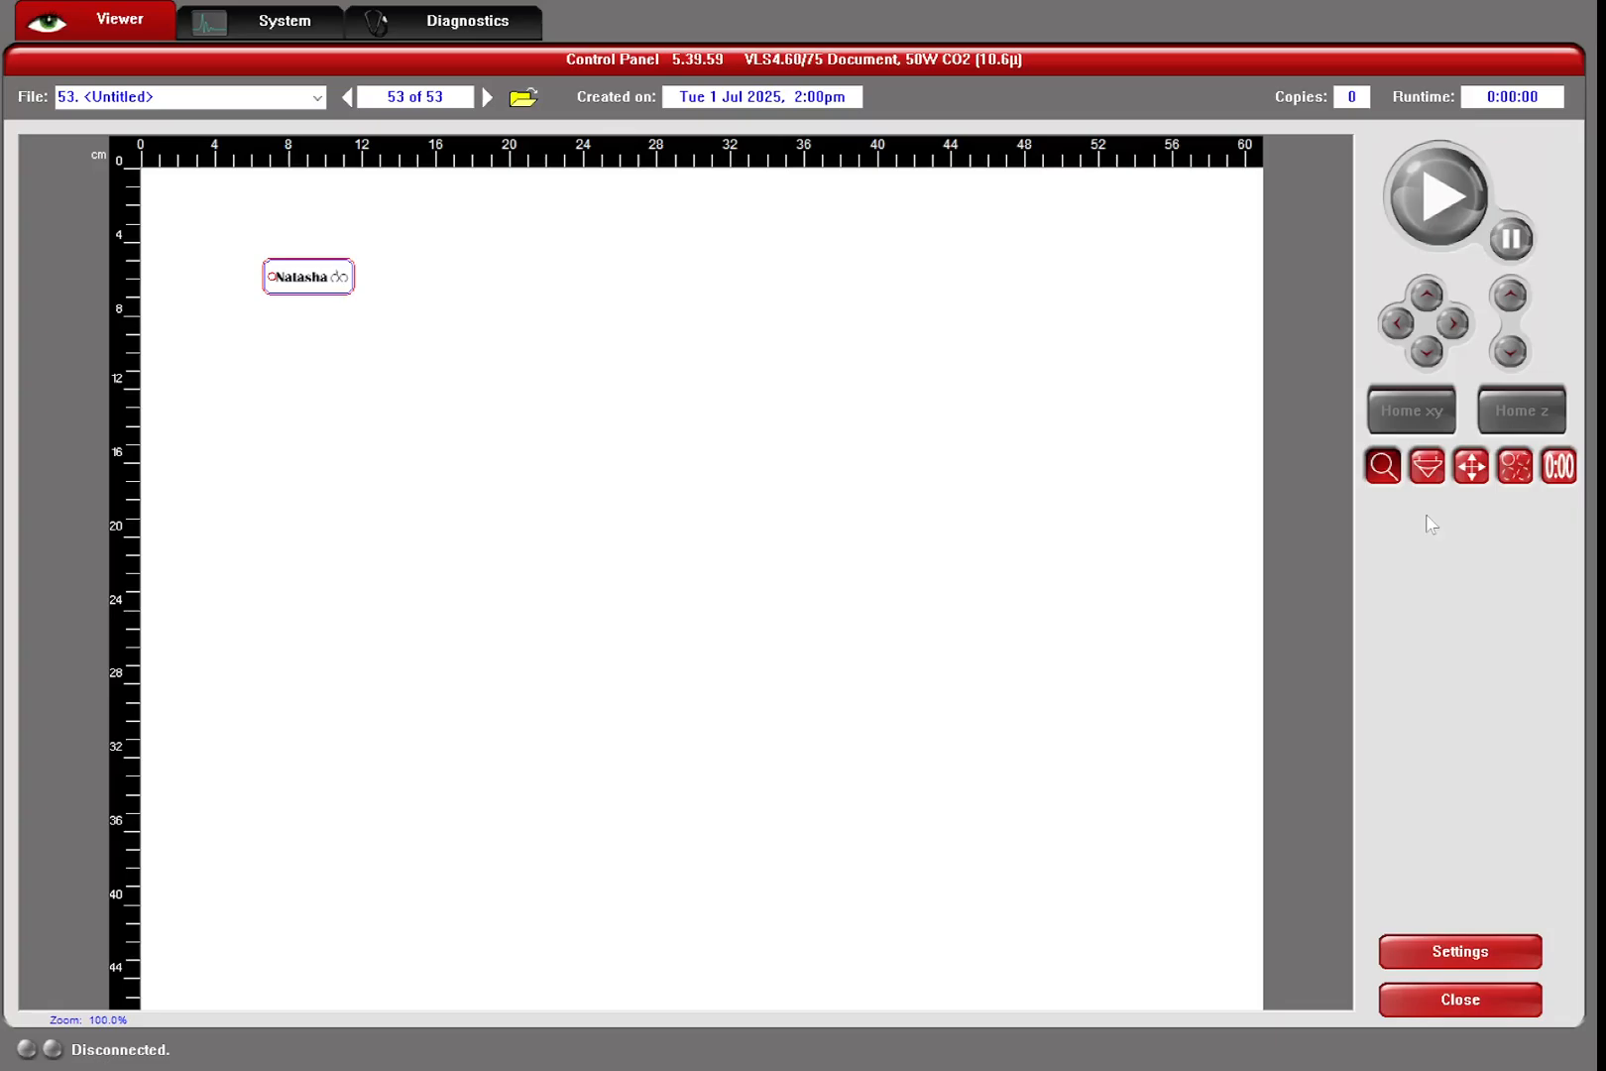
# Relocate the tag job close to the upper-left corner of the laser bed, at about x 11 mm, y 13 mm
pyautogui.click(1470, 467)
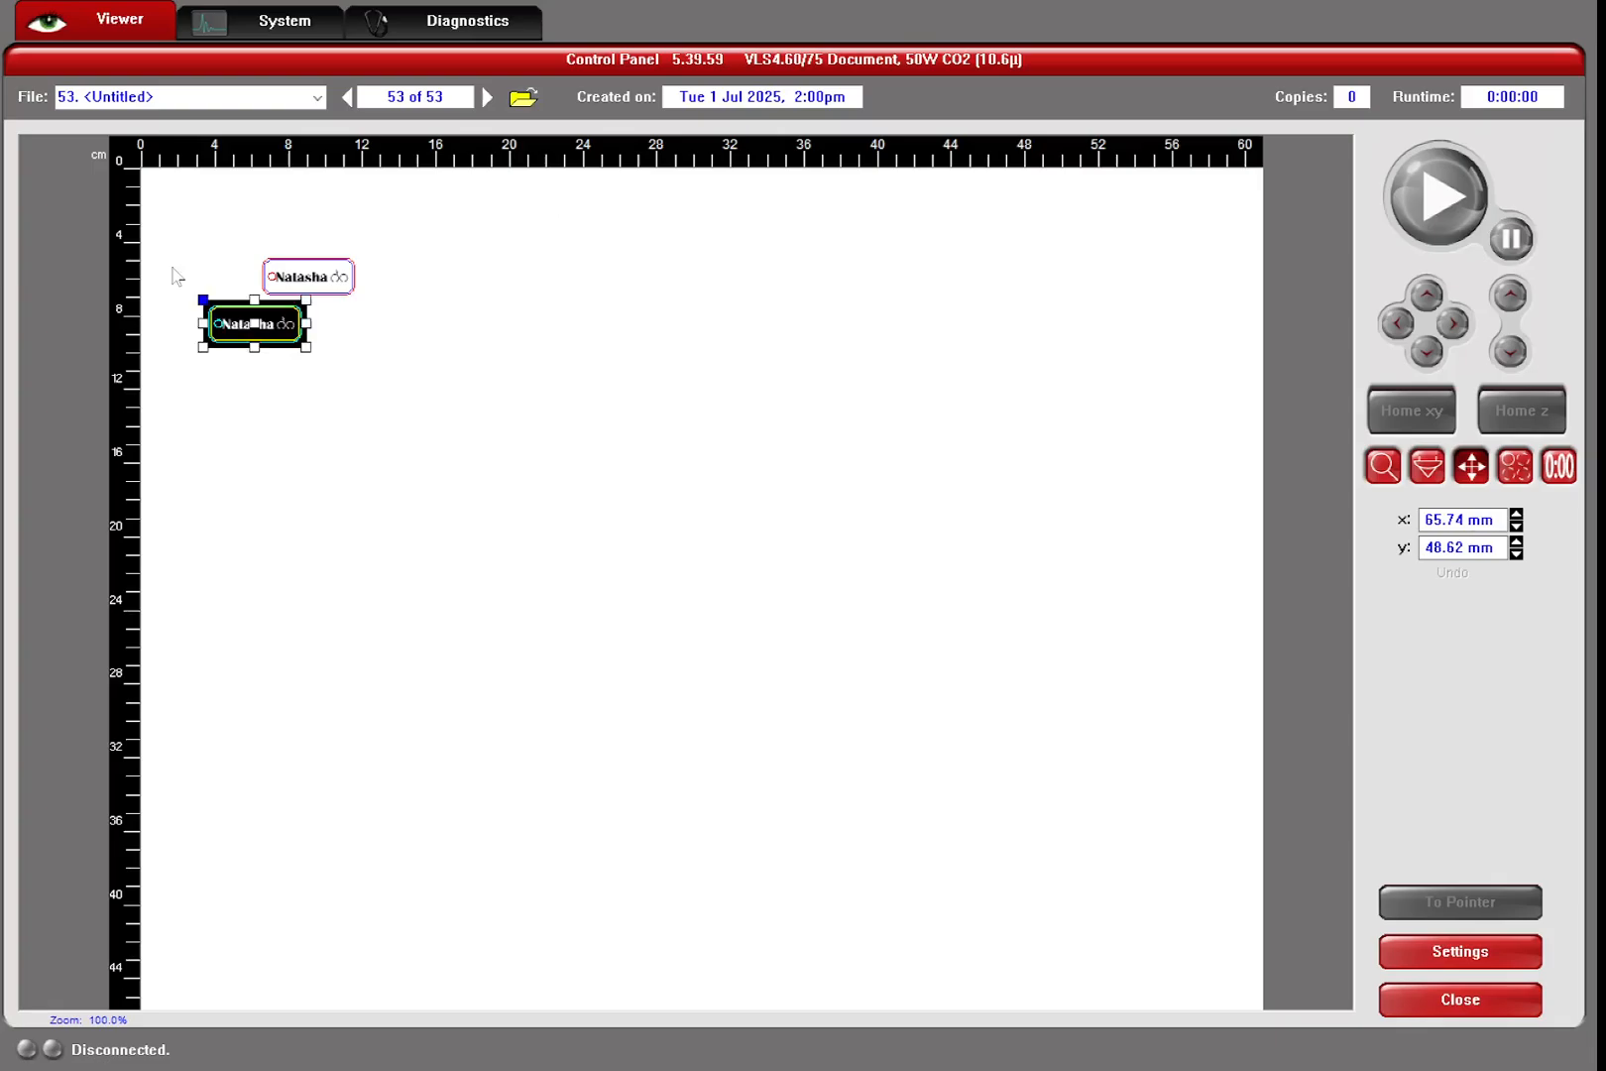
pyautogui.click(157, 194)
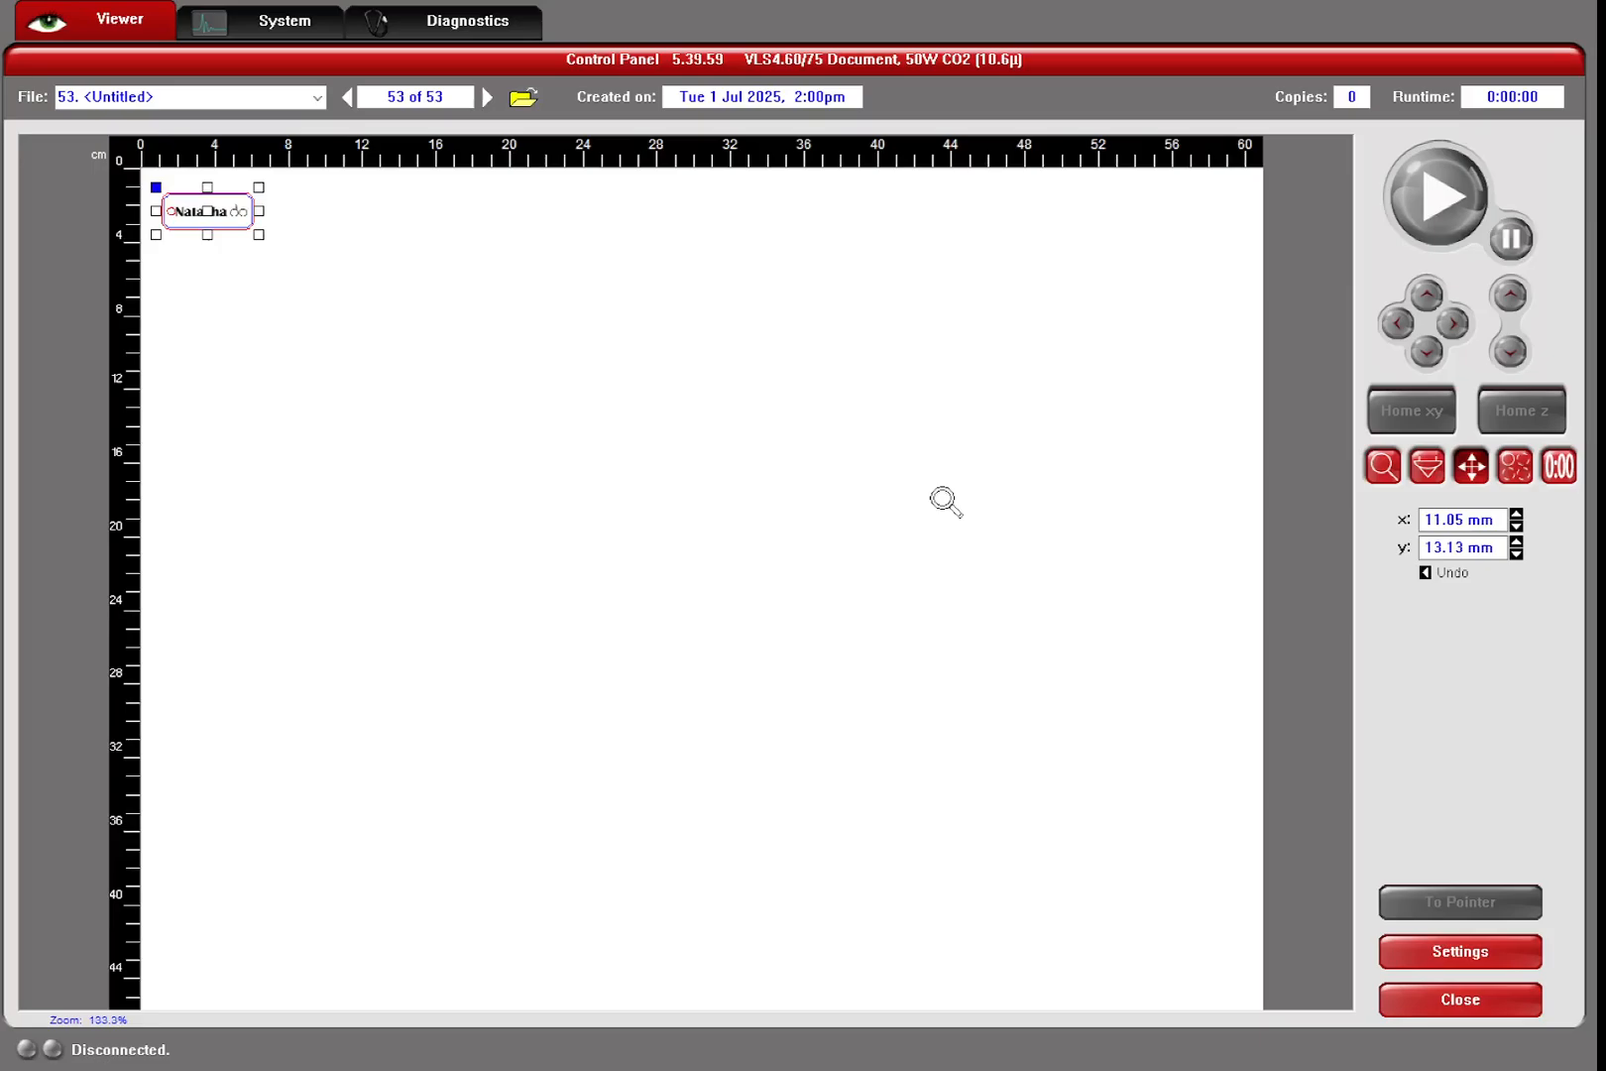
pyautogui.click(947, 500)
pyautogui.rightClick(715, 459)
# Calculate the estimated completion time of the tag job
pyautogui.click(1573, 474)
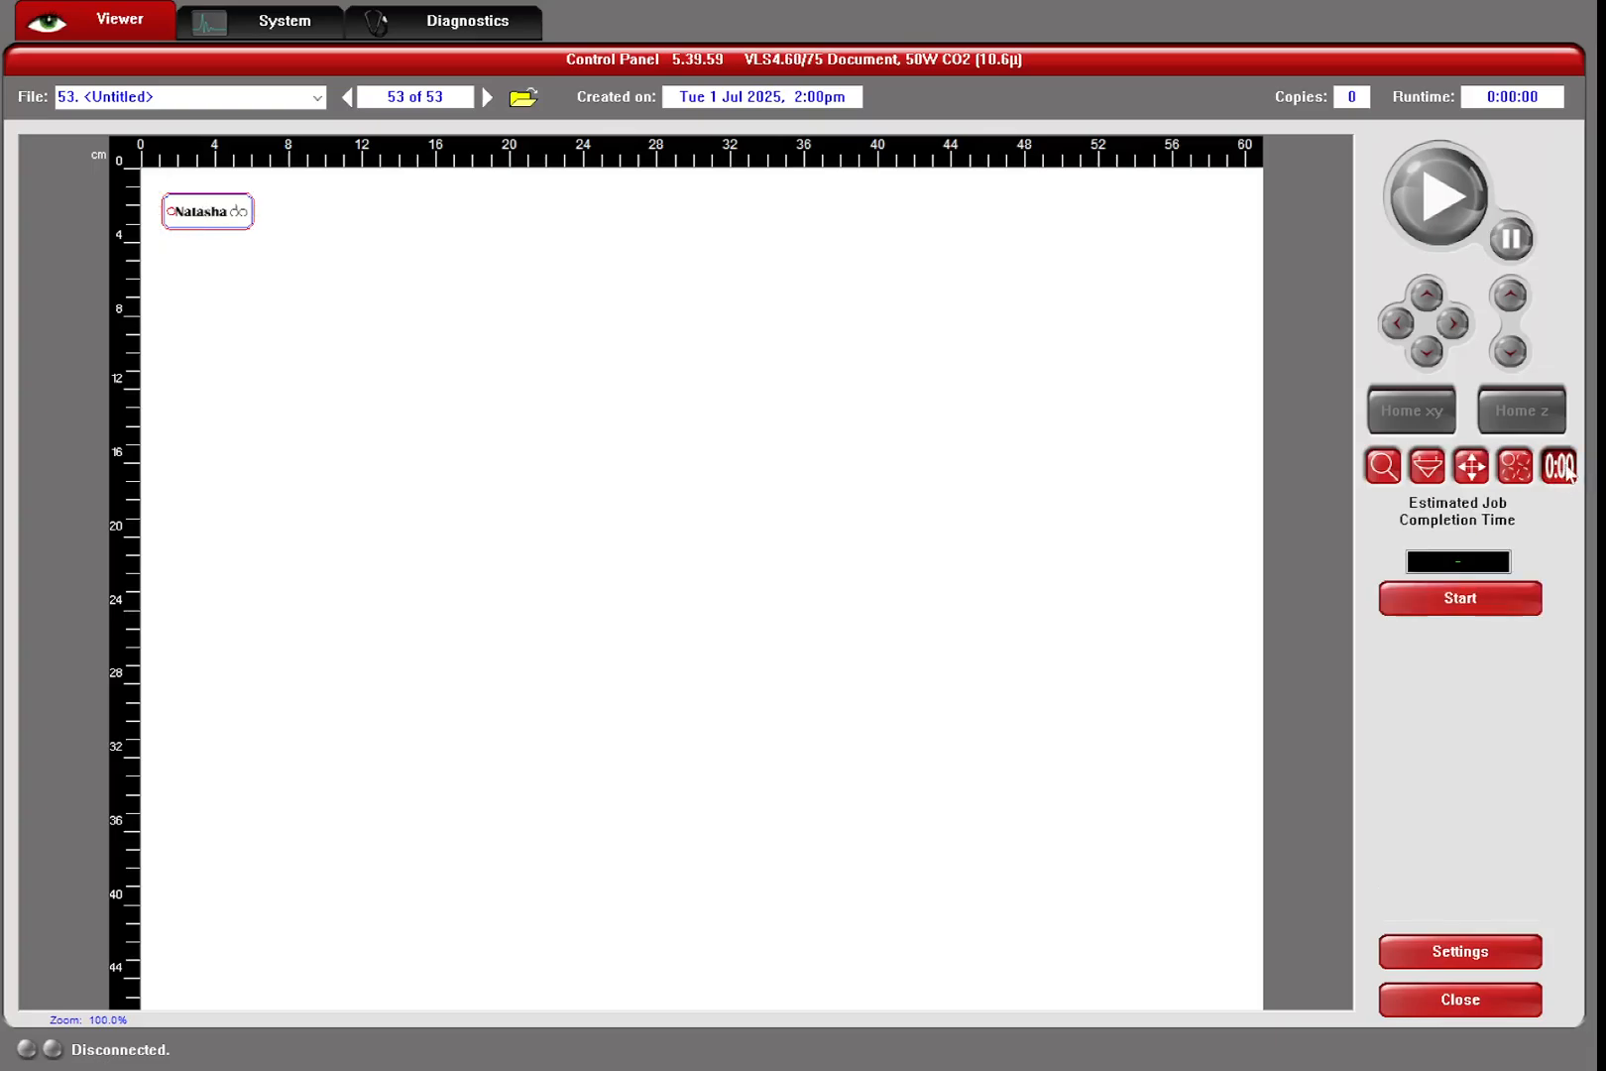
pyautogui.click(1471, 594)
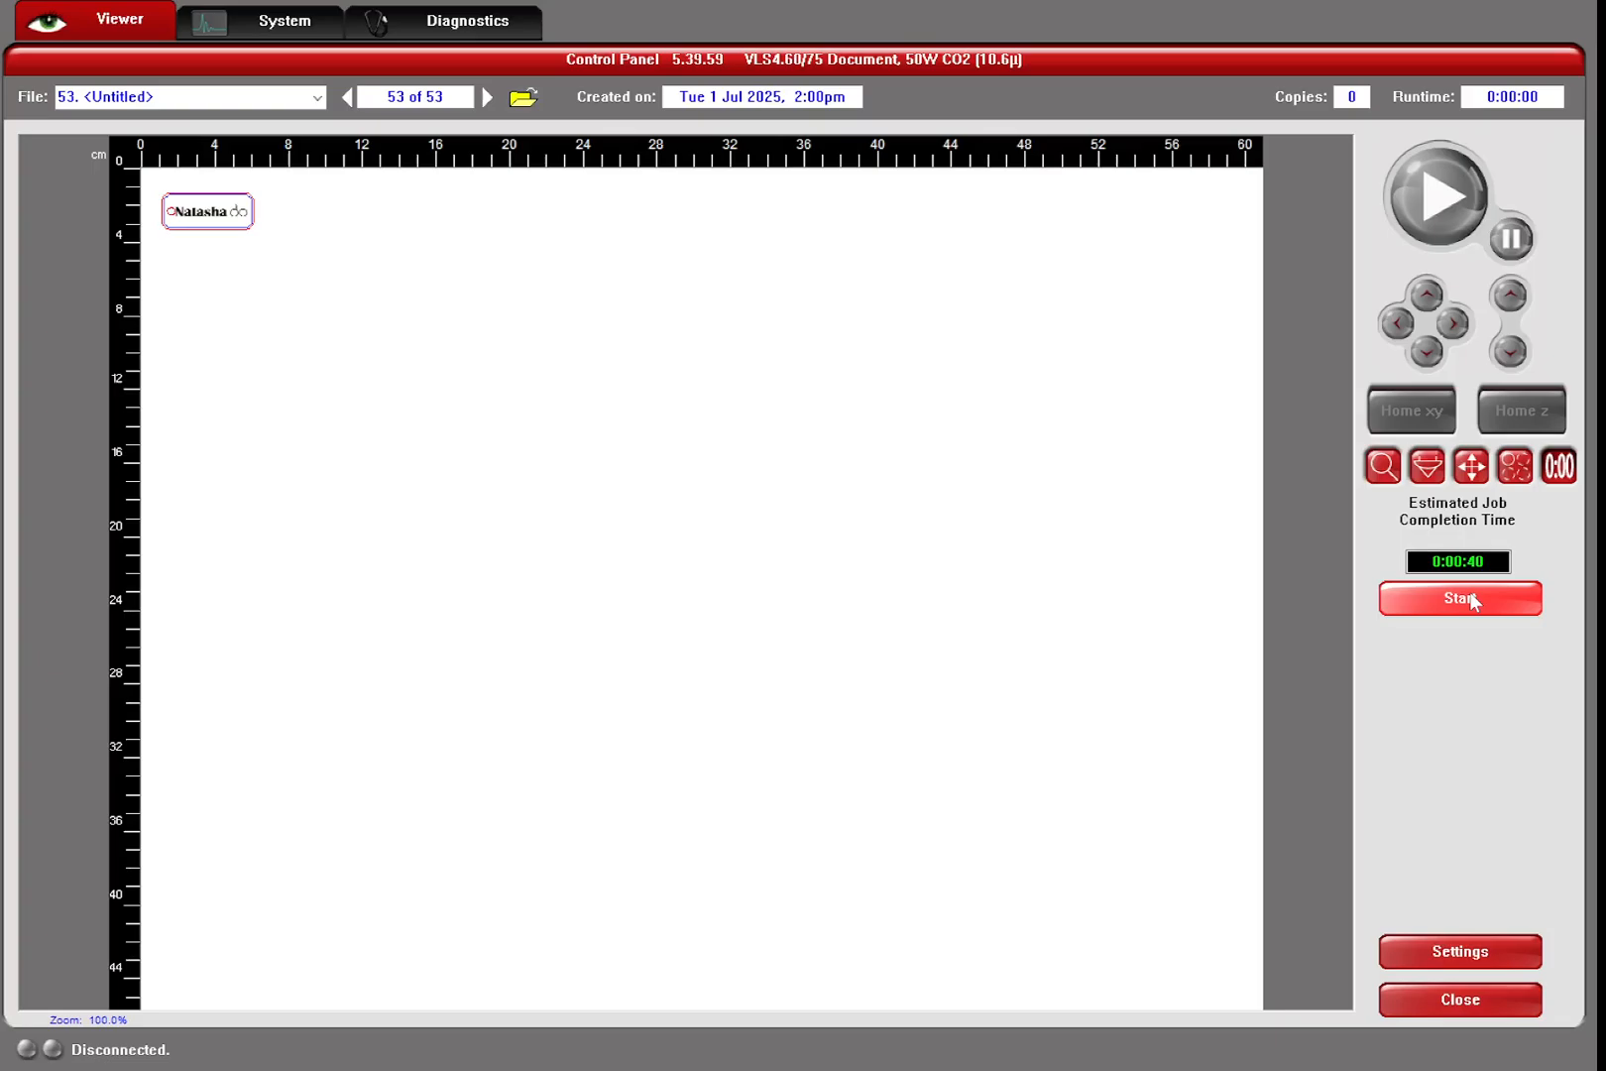
# Relocate the tag job by its lower-right corner to about x 81 mm, y 65 mm, and close the laser Control Panel
pyautogui.click(197, 231)
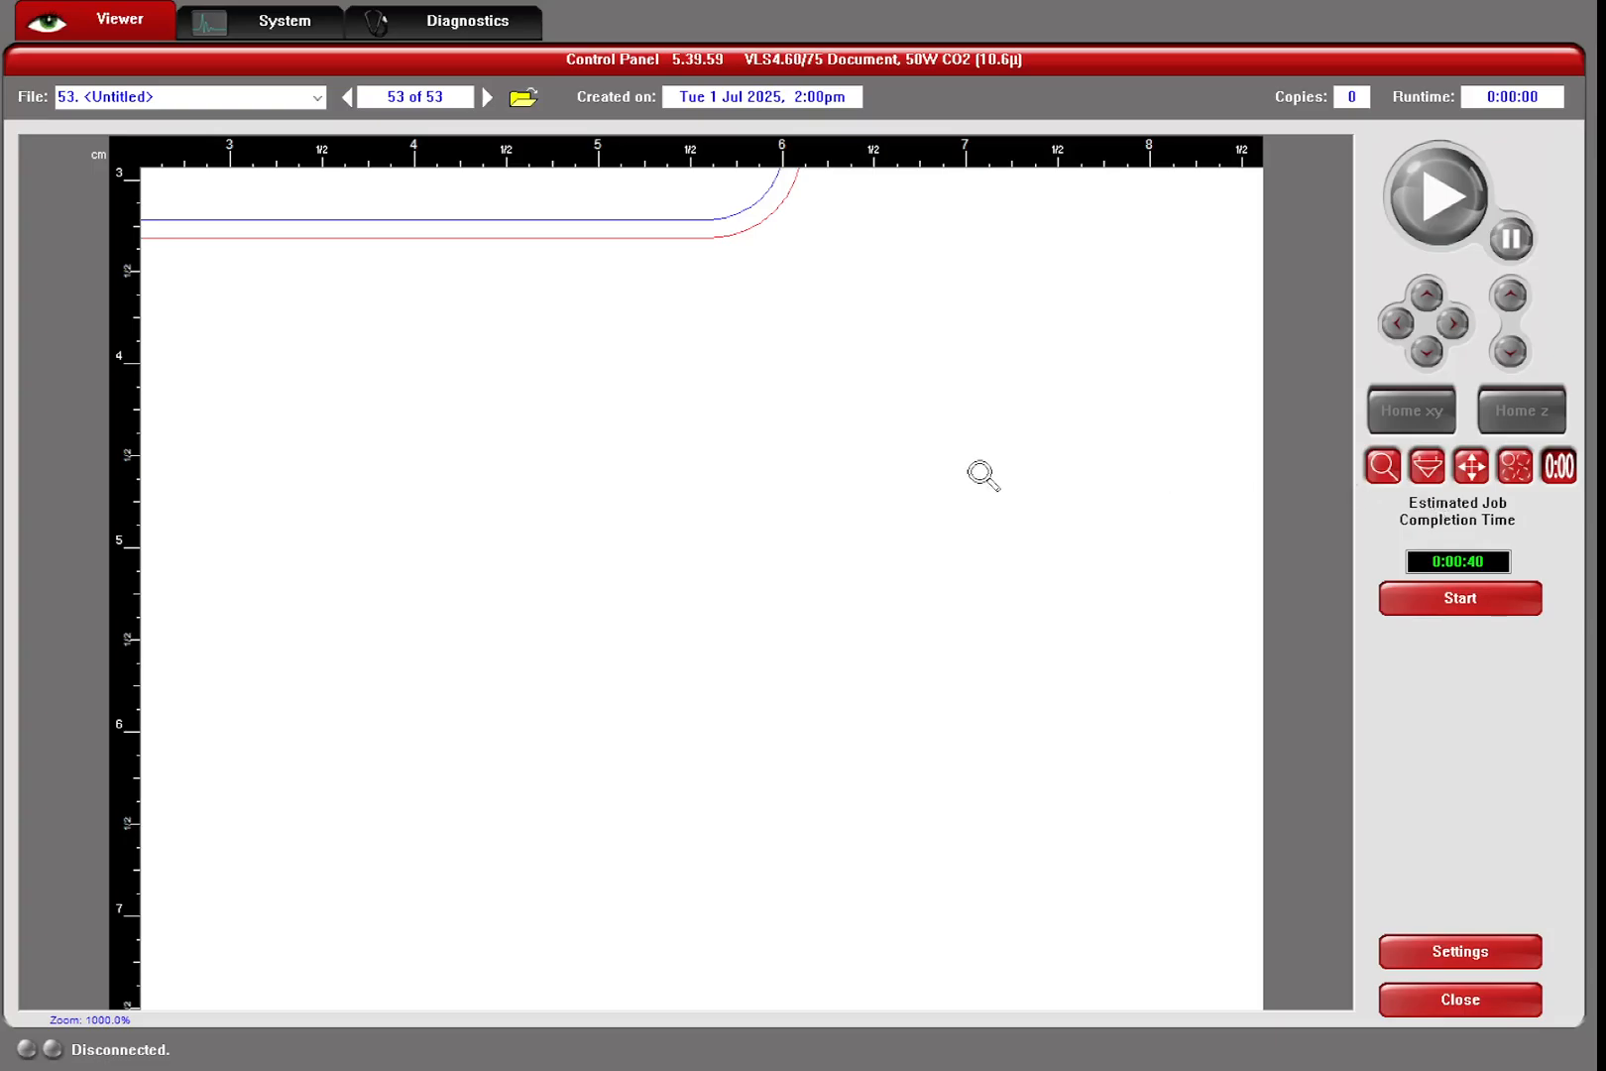
pyautogui.click(1471, 468)
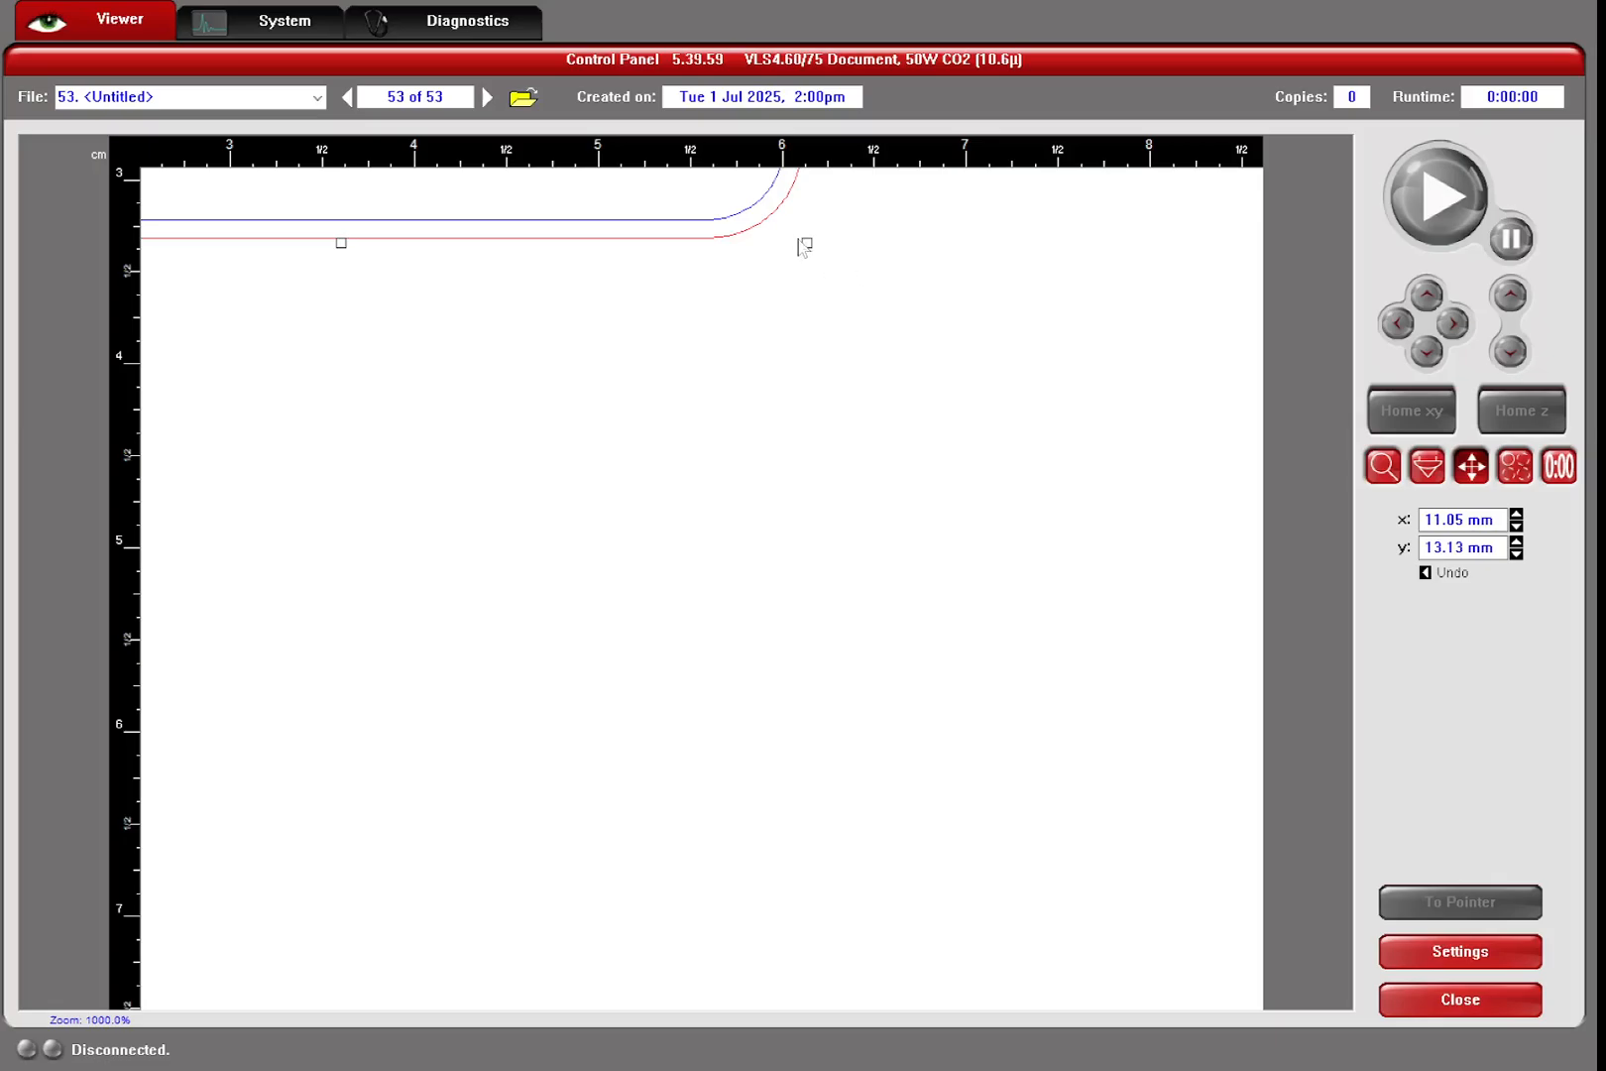
pyautogui.moveTo(803, 246); pyautogui.dragTo(1180, 842)
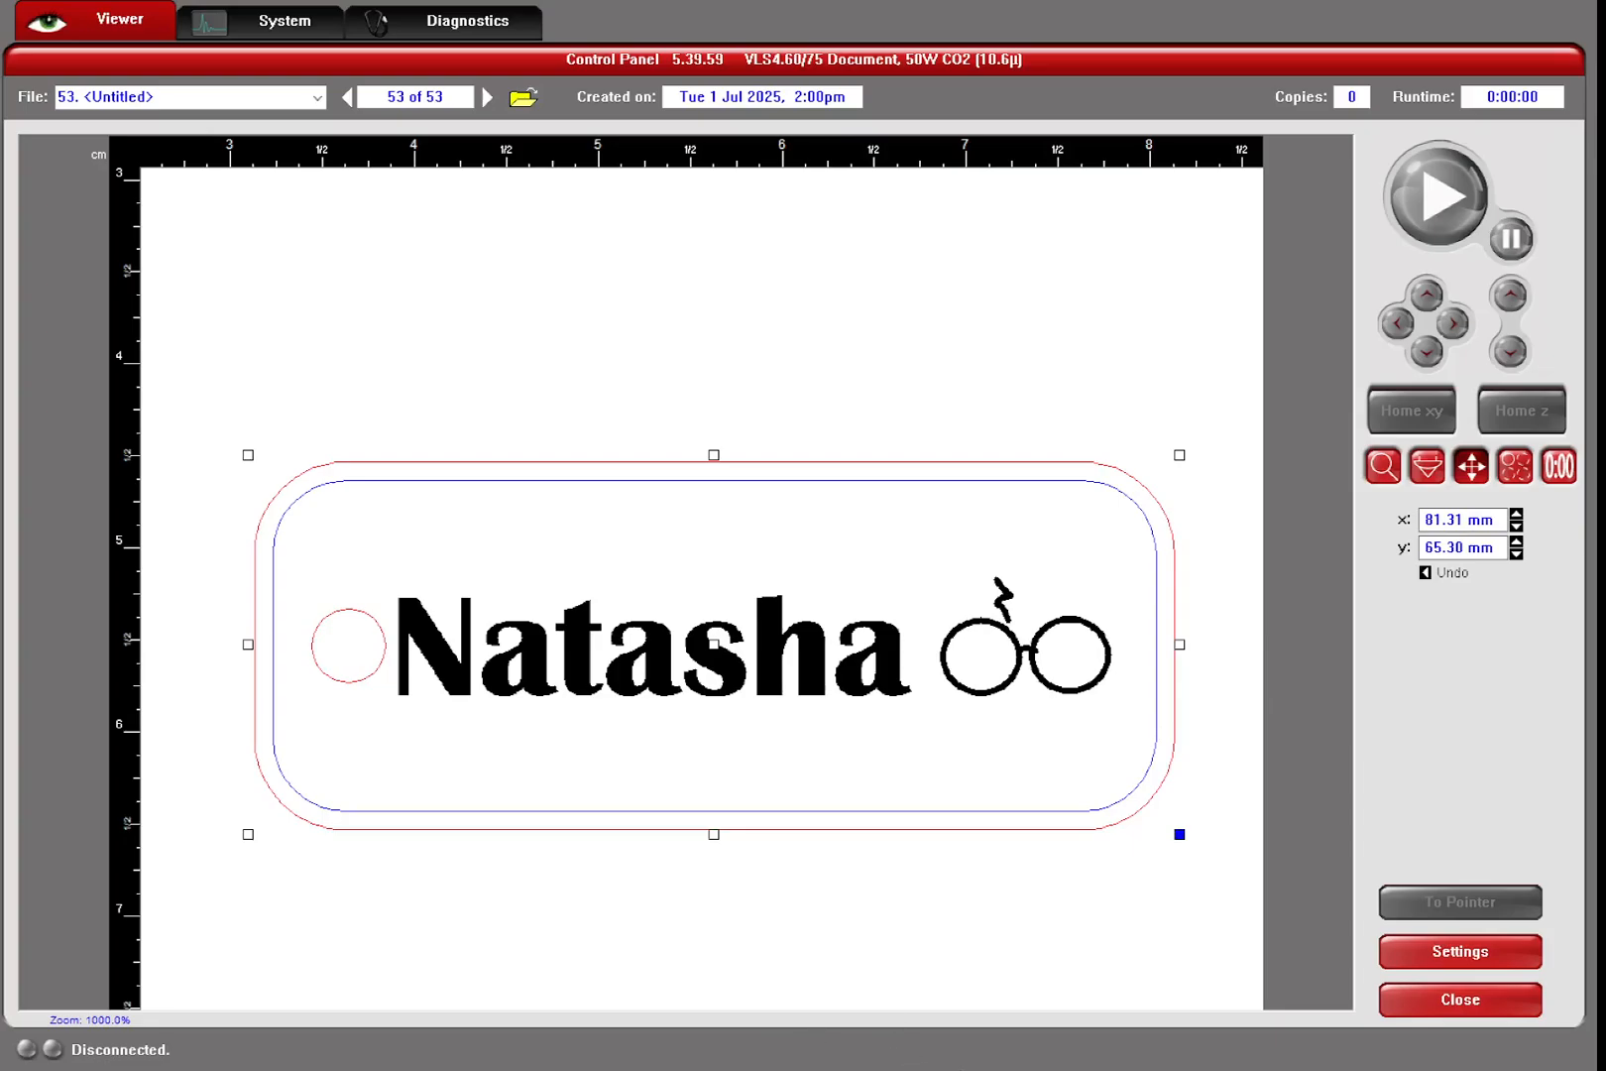
pyautogui.click(1403, 1001)
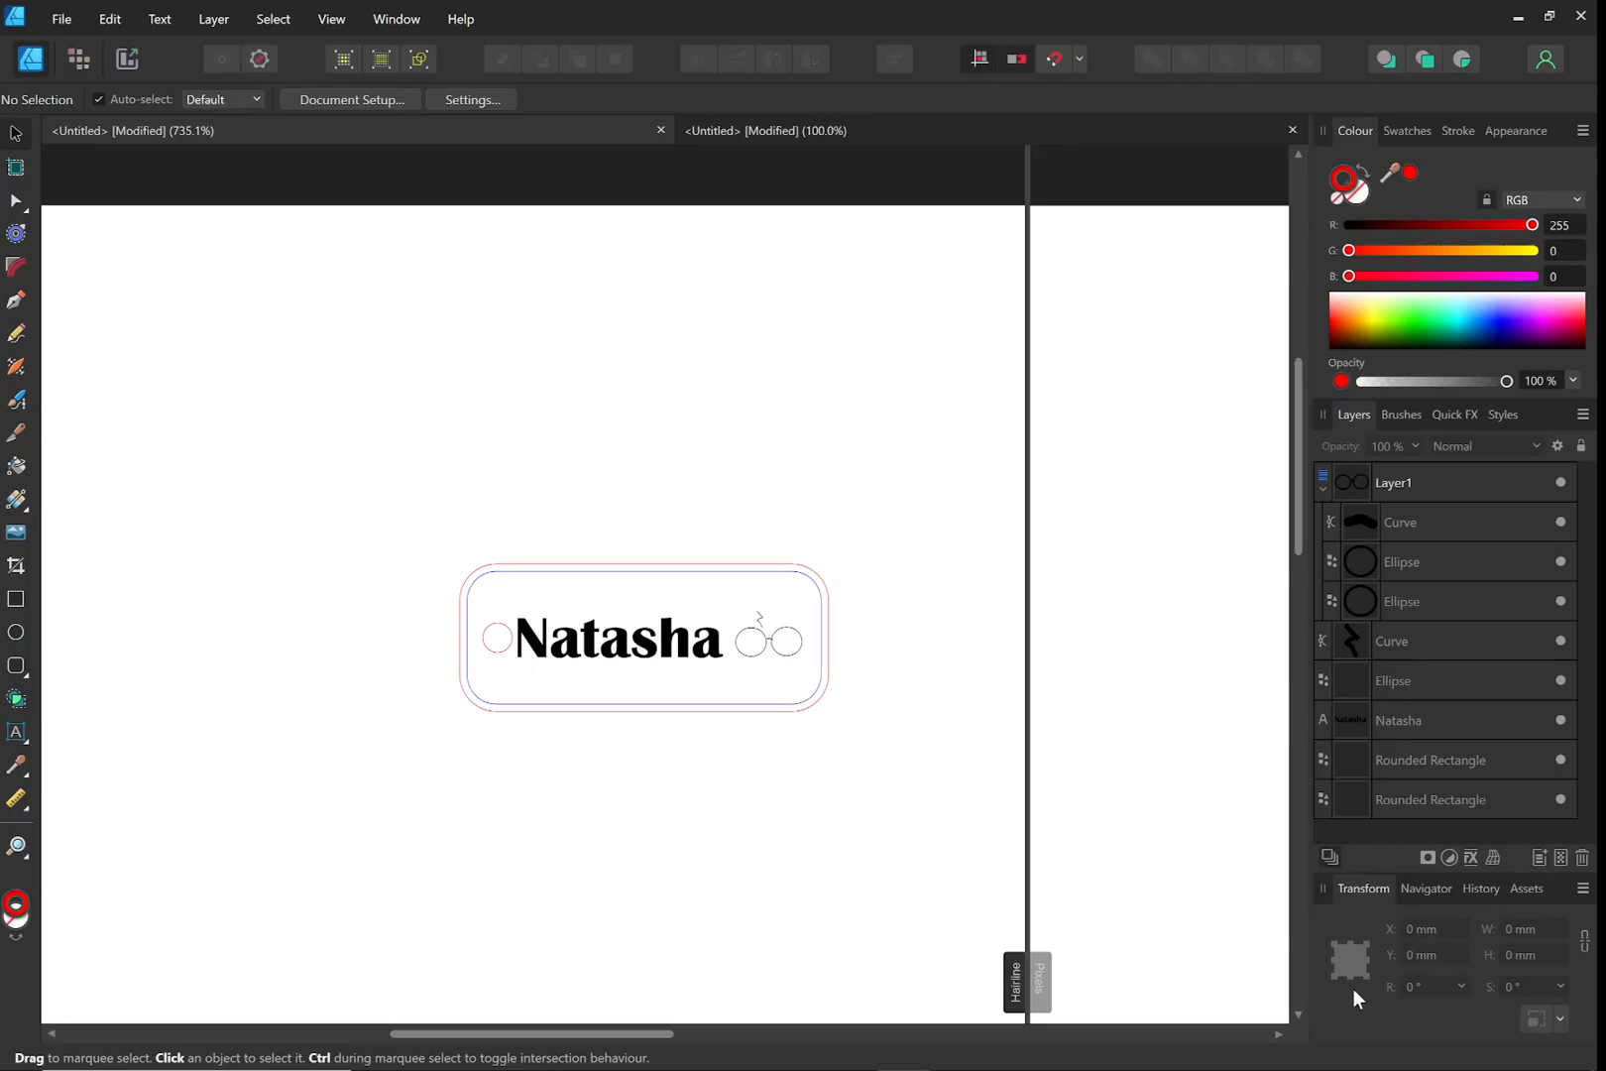
# Export the whole tag document with the PDF (for print) preset to the Documents folder as "N Name tag PDF"
pyautogui.click(55, 18)
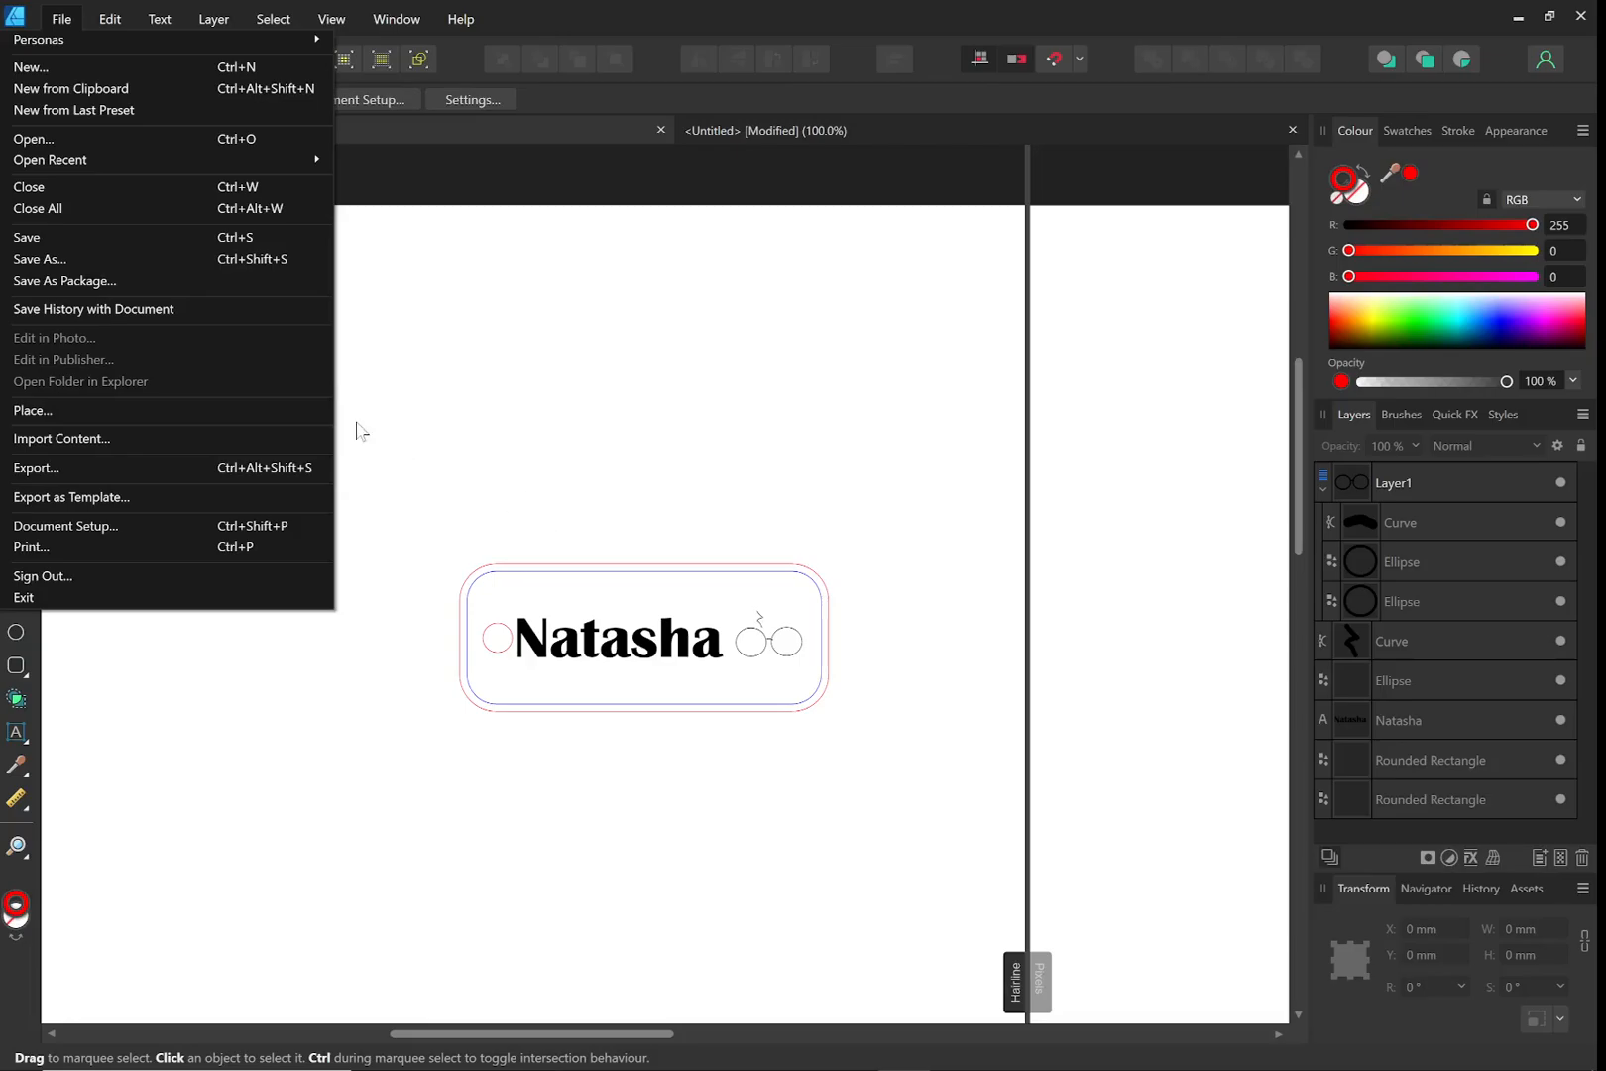
pyautogui.click(70, 468)
pyautogui.click(160, 18)
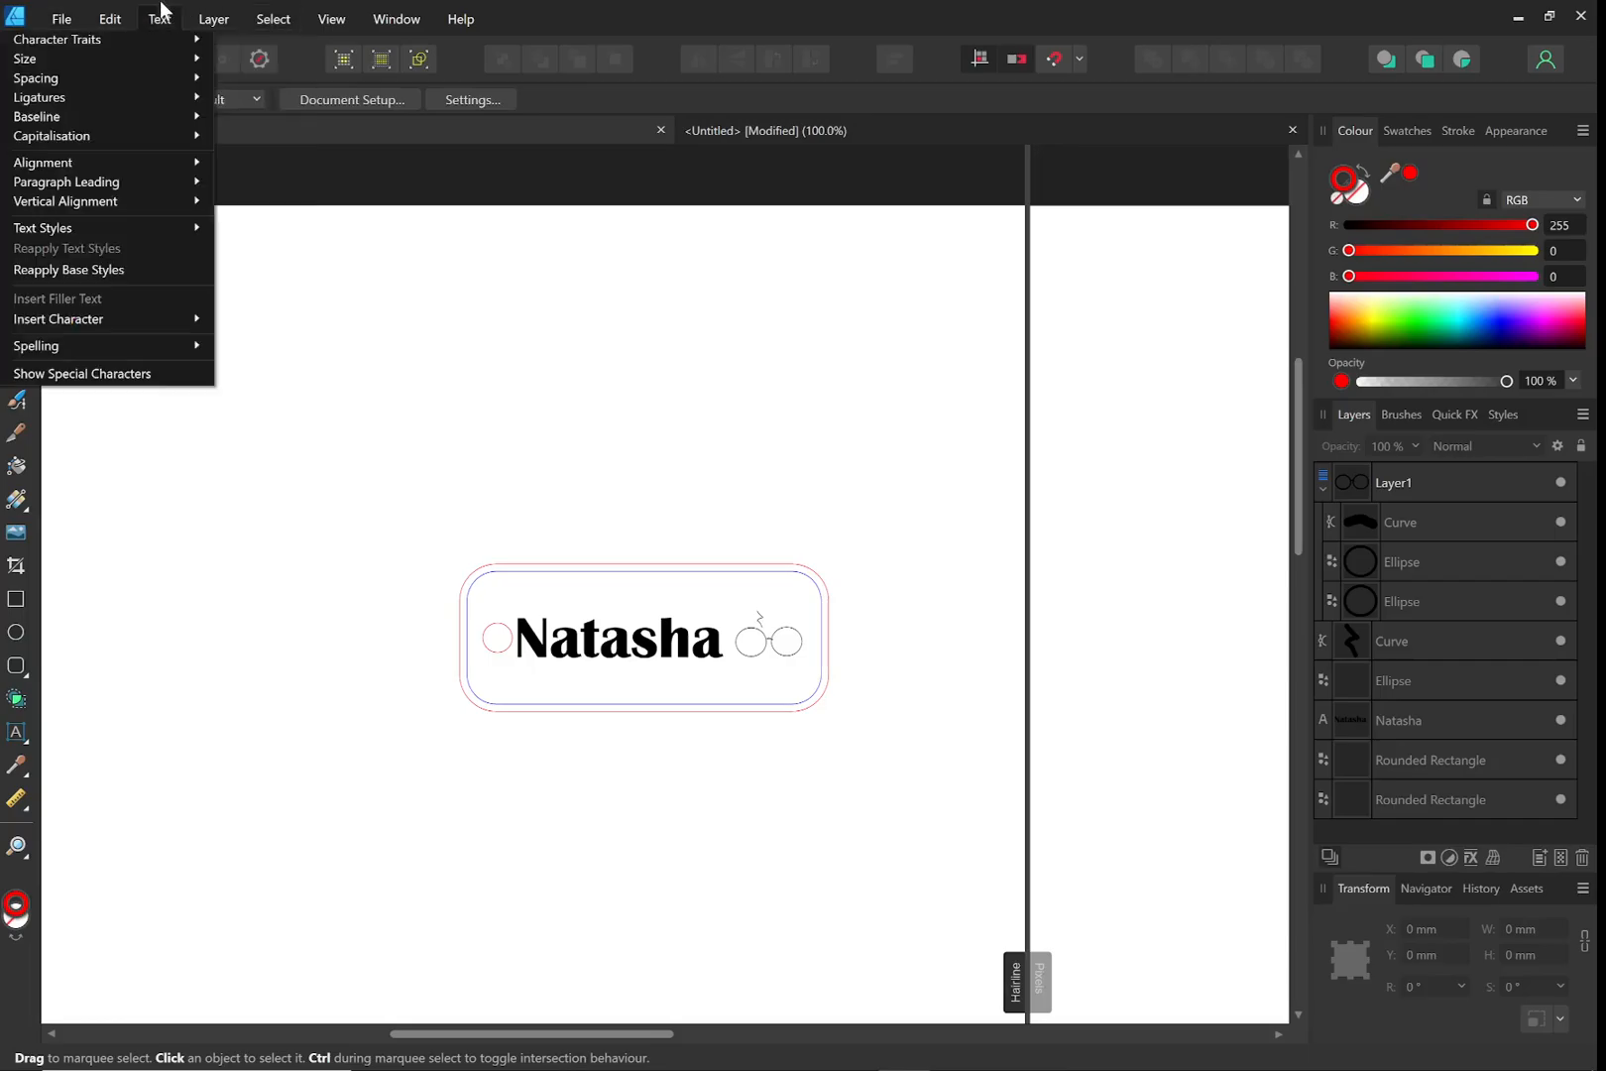
pyautogui.click(161, 16)
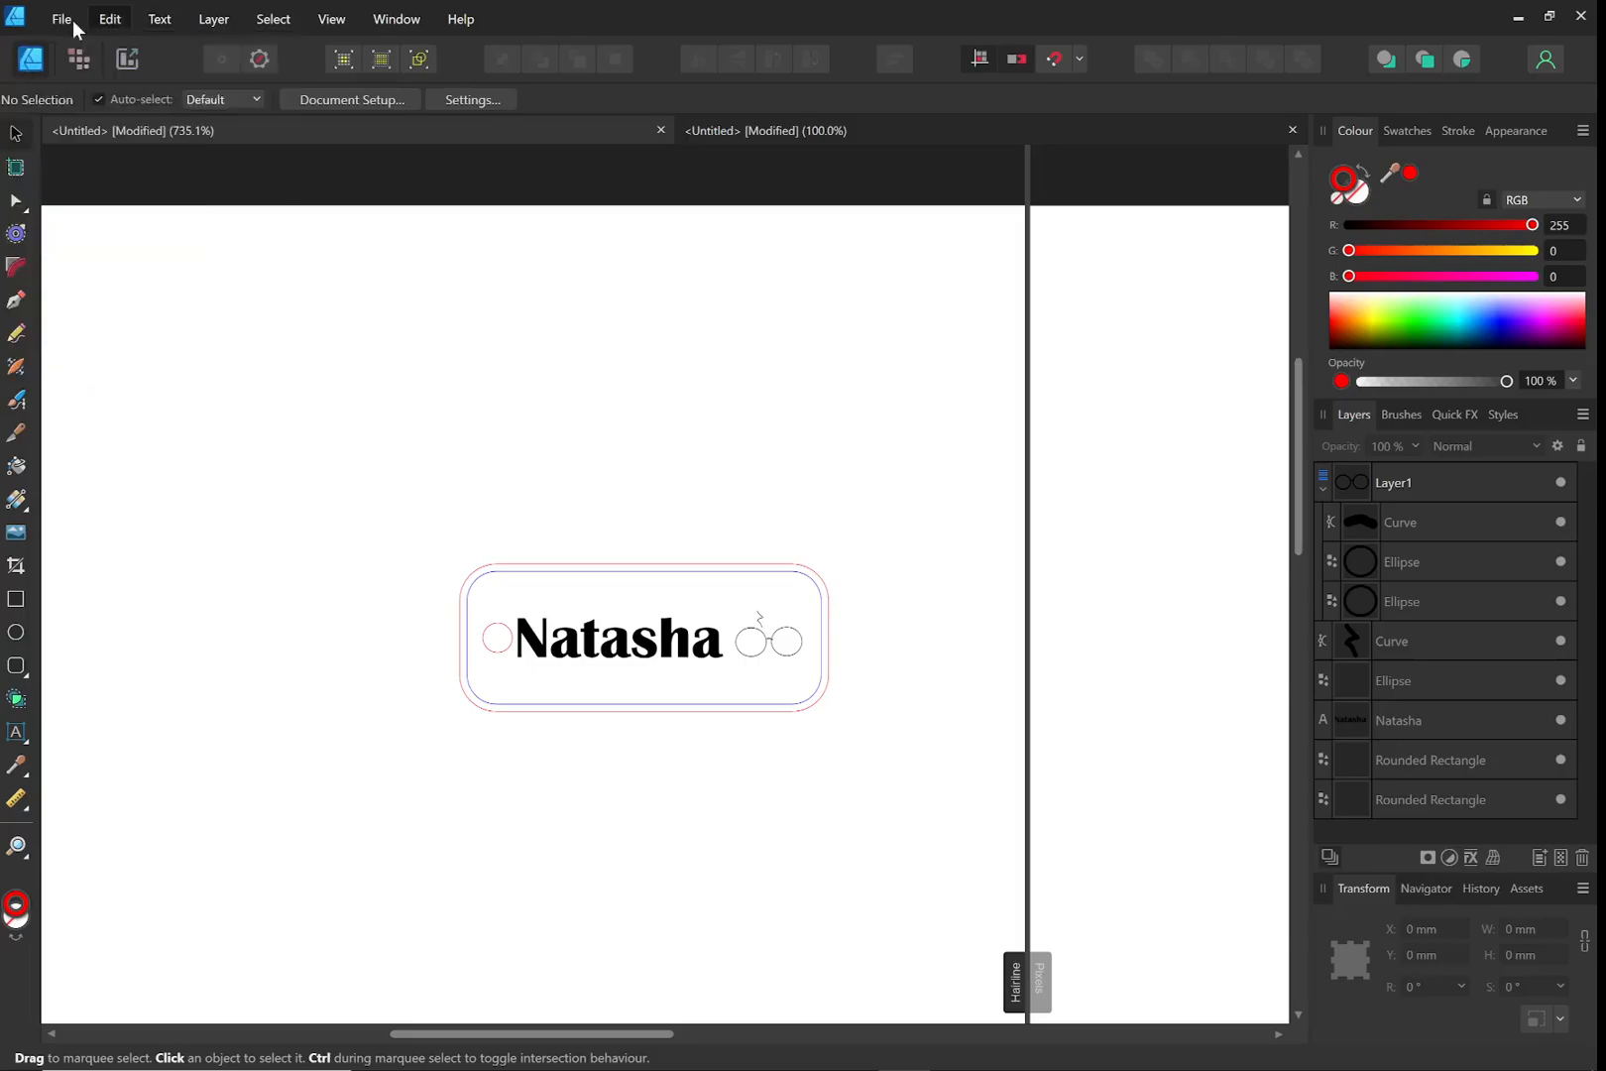
pyautogui.click(64, 20)
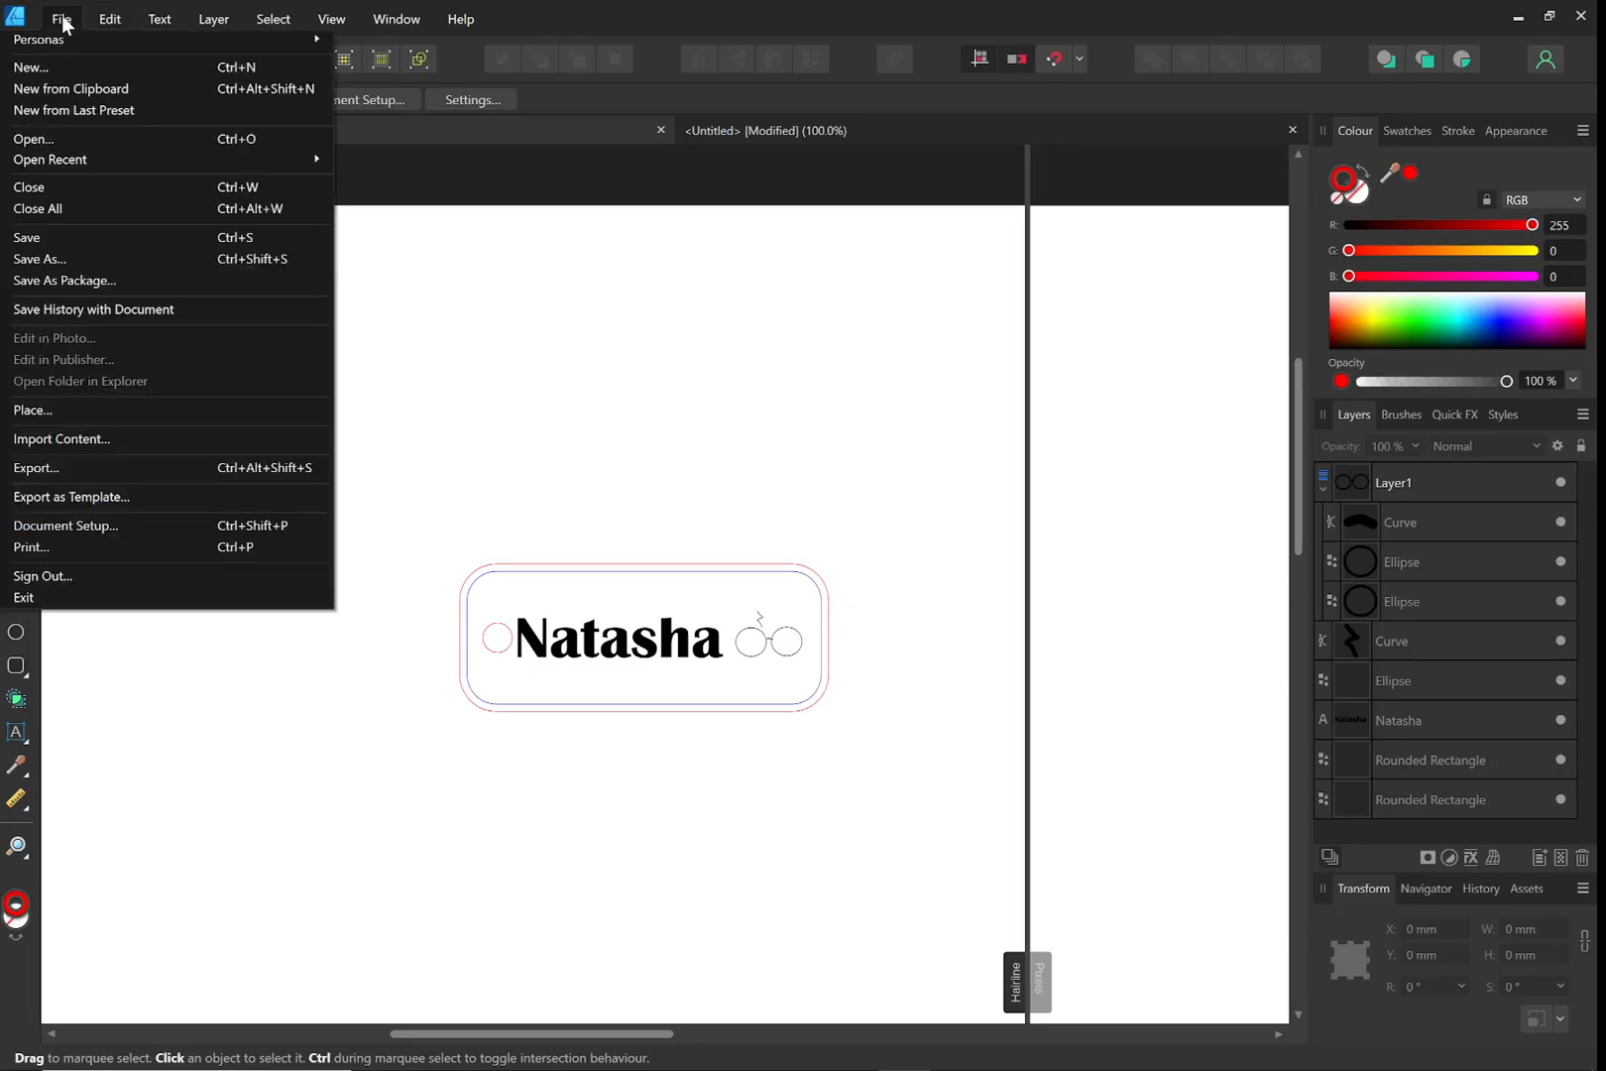
pyautogui.click(34, 466)
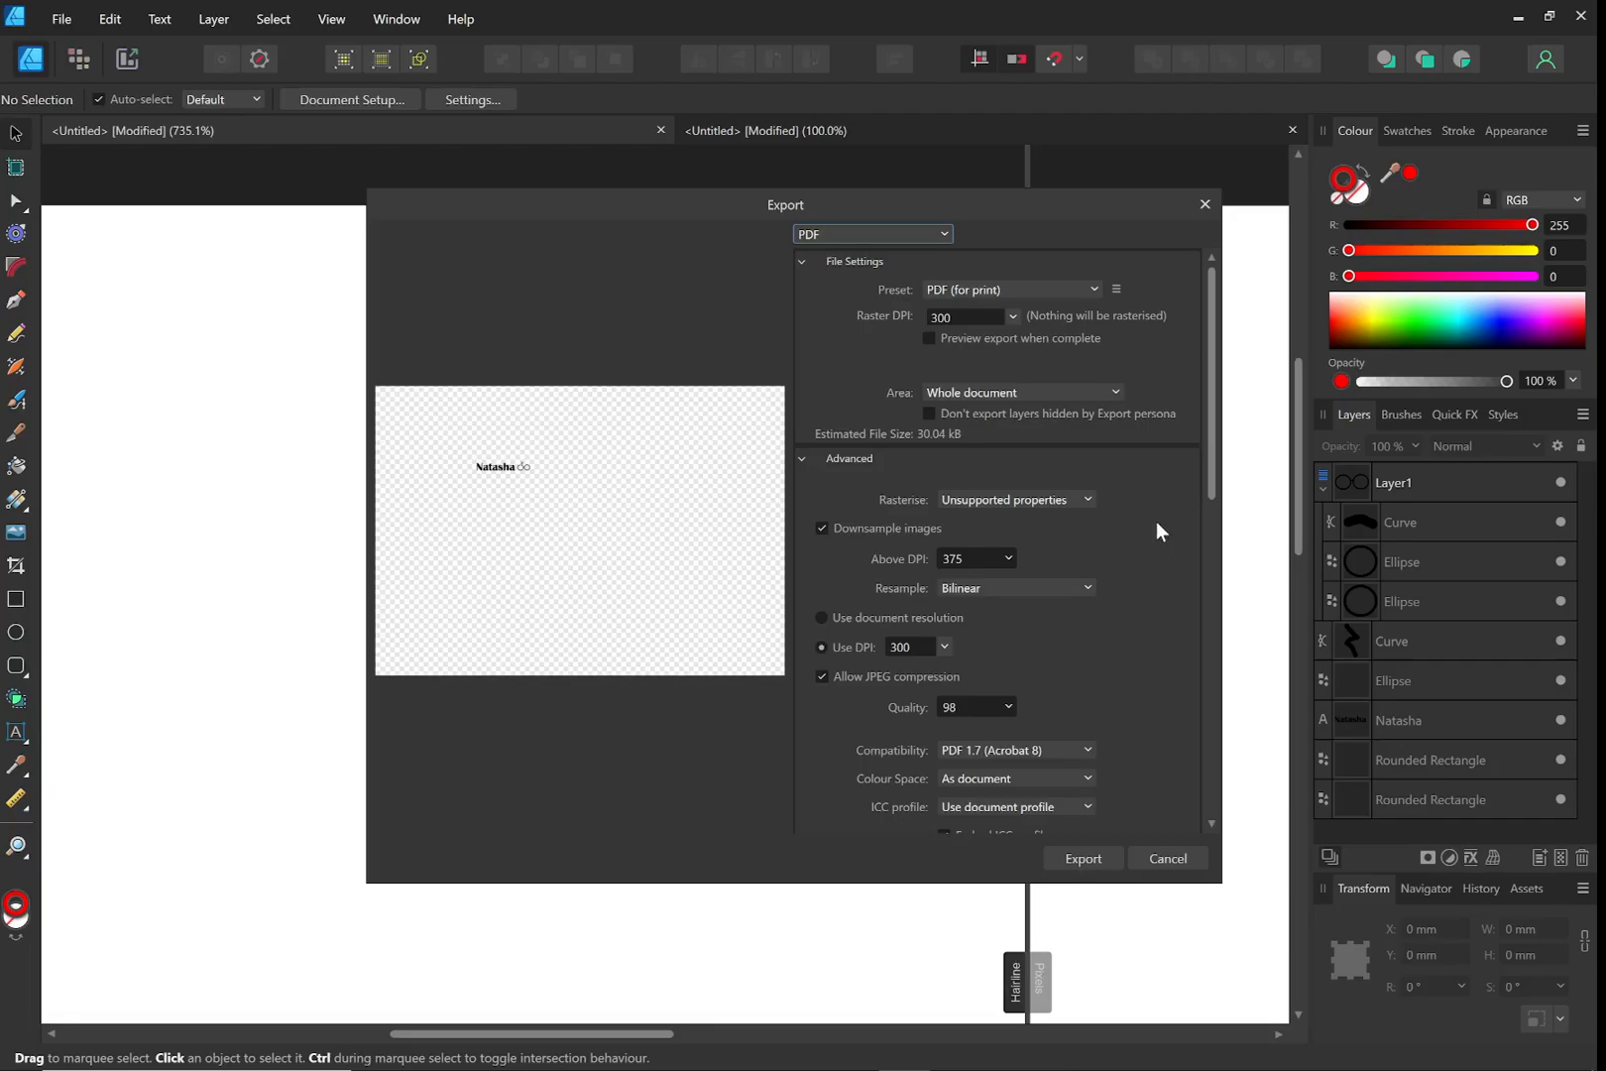
pyautogui.click(1077, 854)
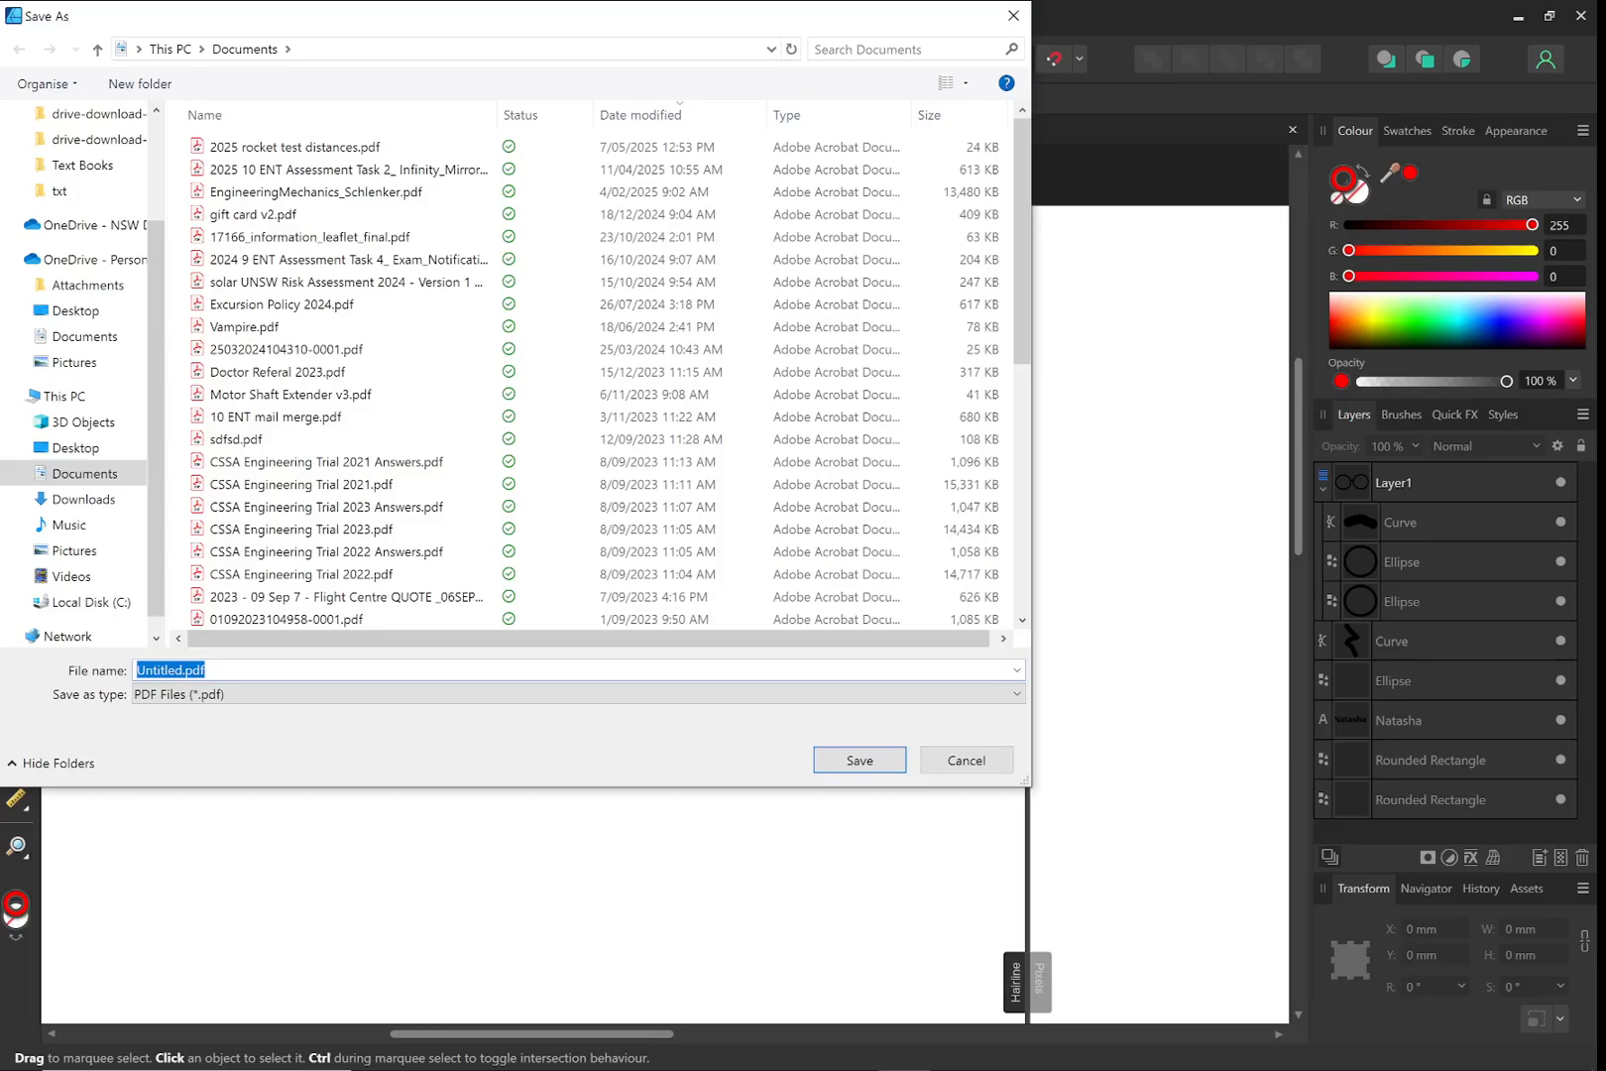
pyautogui.write('N Name tag PDF')
pyautogui.click(860, 765)
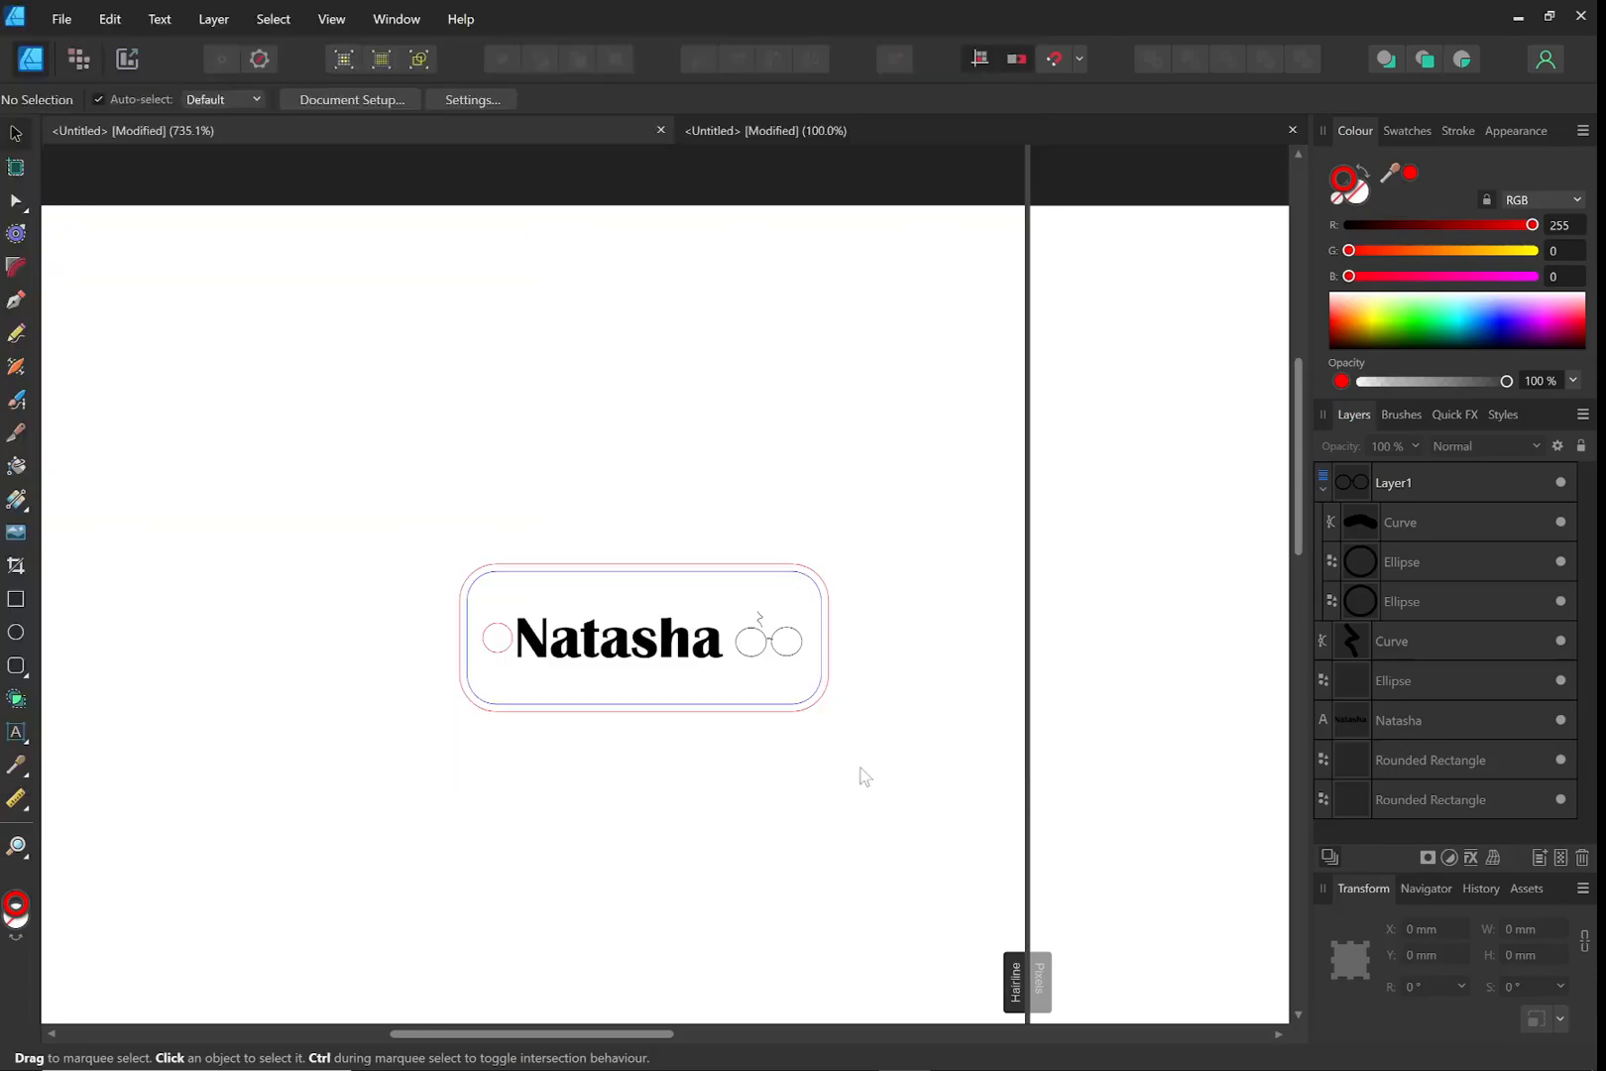
# Export the whole tag document with the "DXF - preserve vectors" preset to the Documents folder as "n name tag DXF"
pyautogui.click(61, 19)
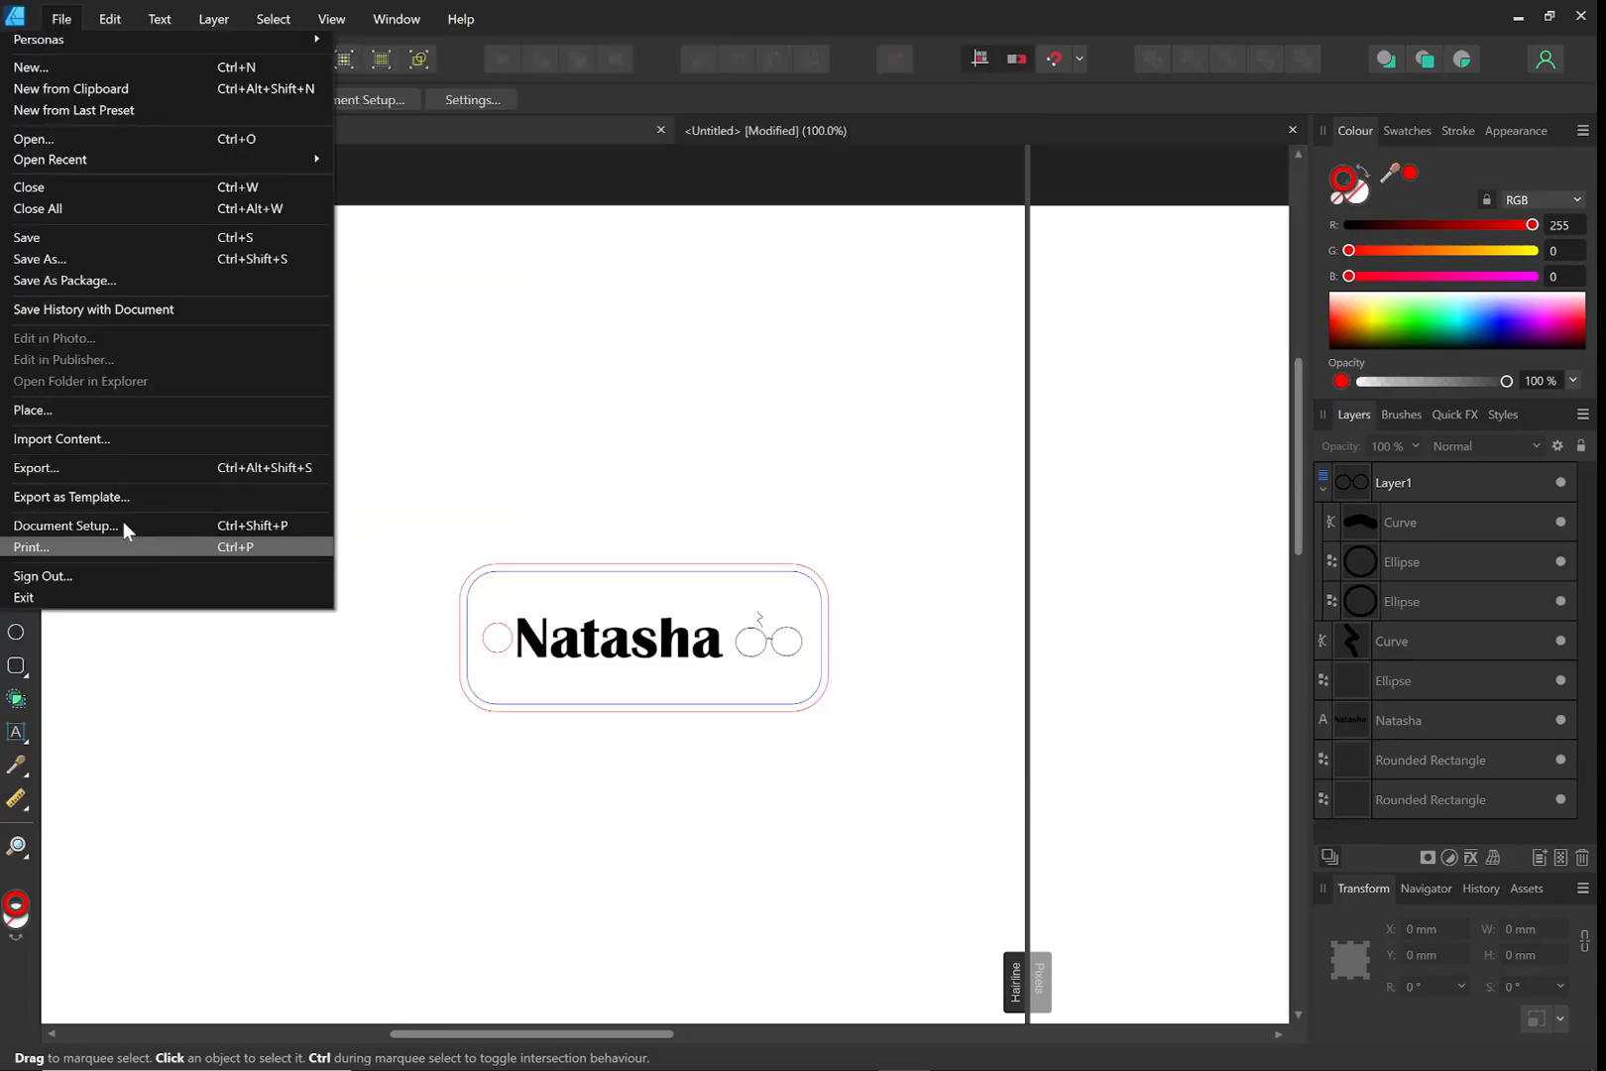
pyautogui.click(123, 541)
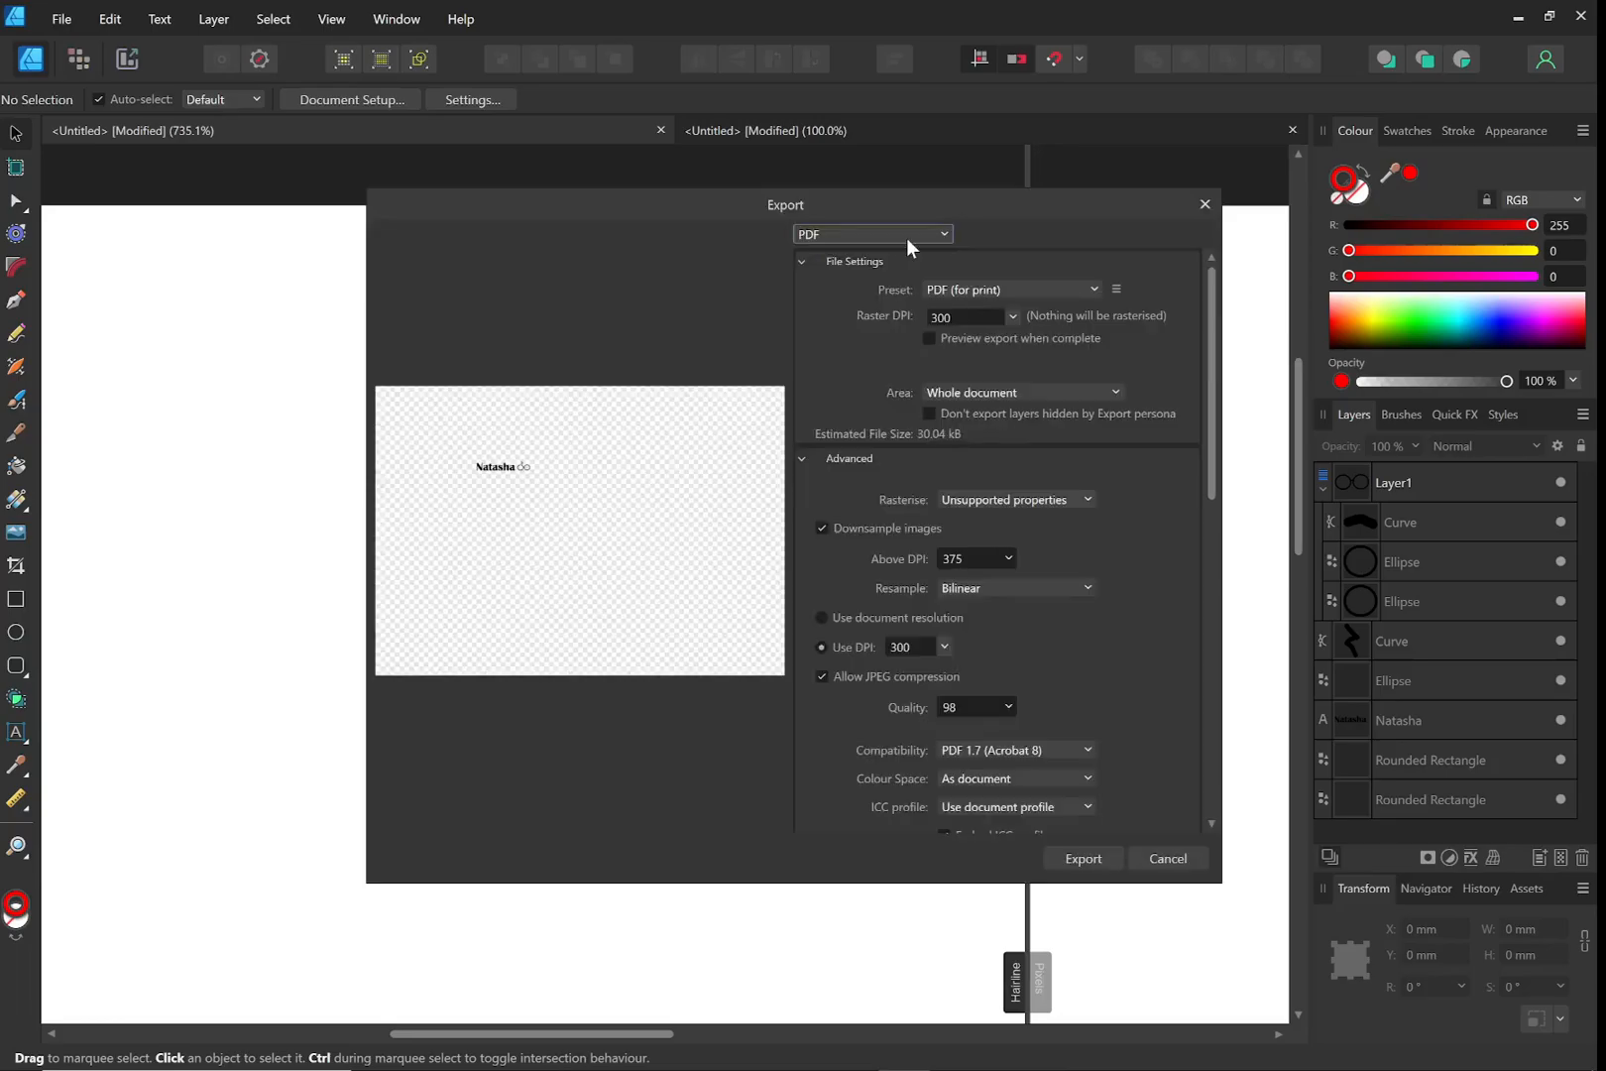
pyautogui.click(906, 238)
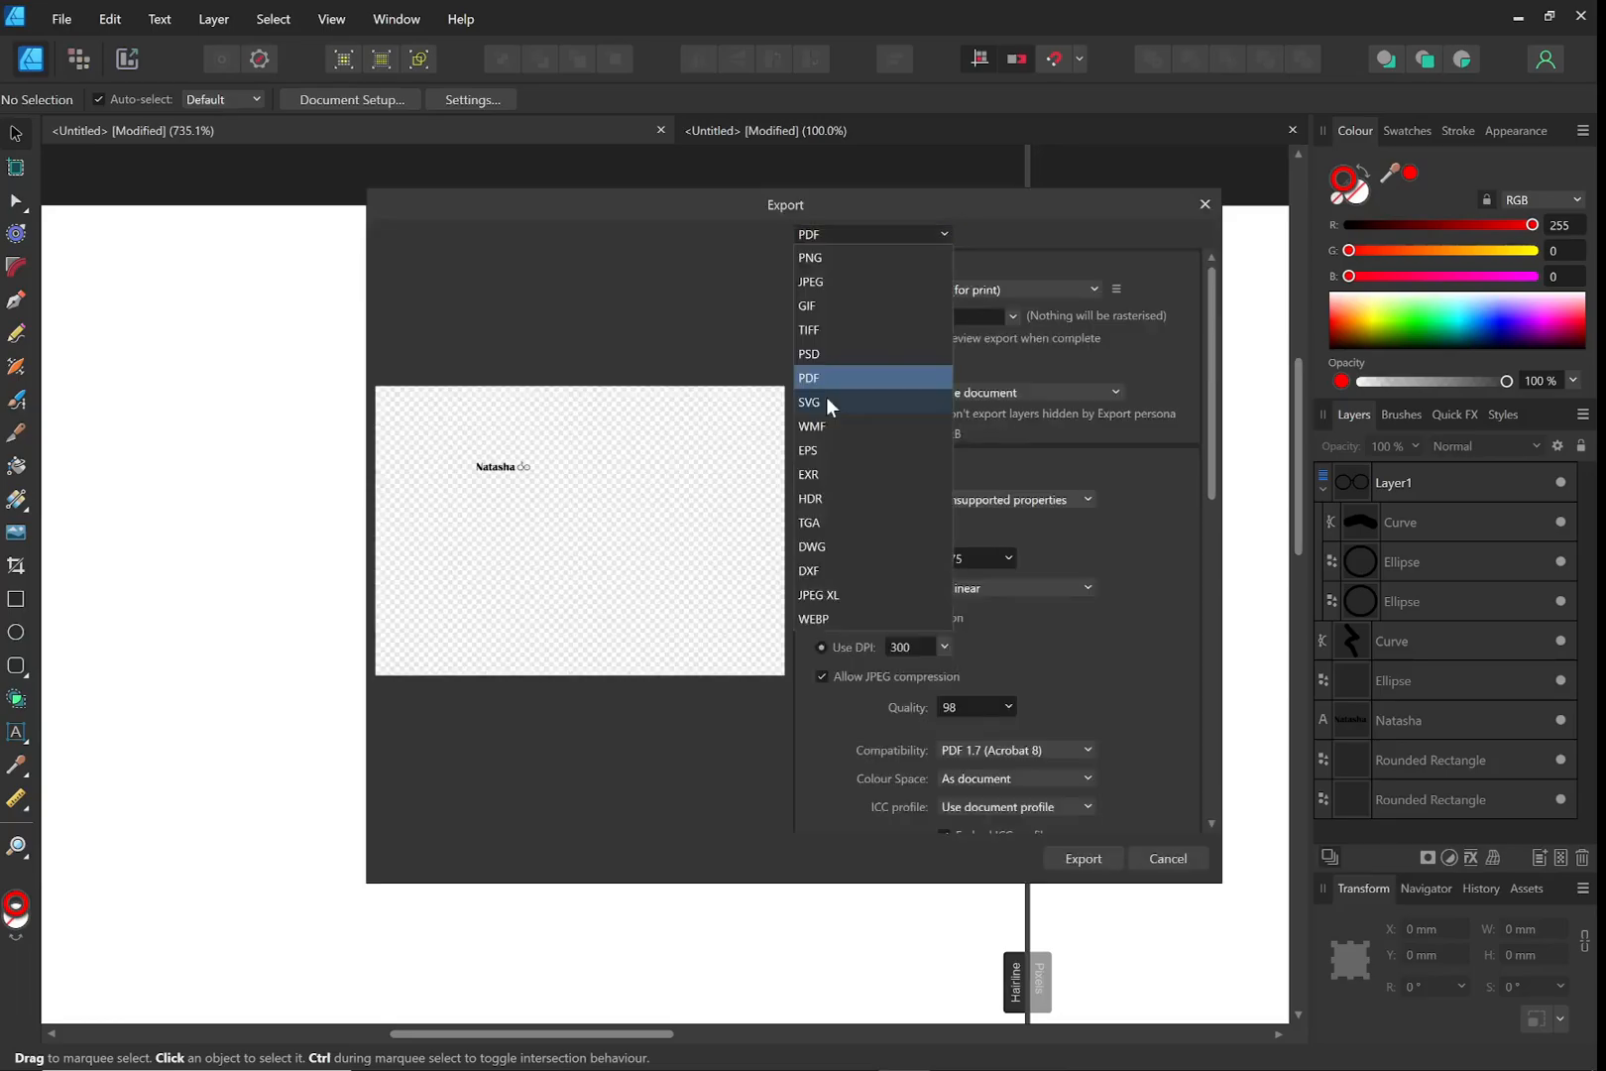
pyautogui.click(827, 402)
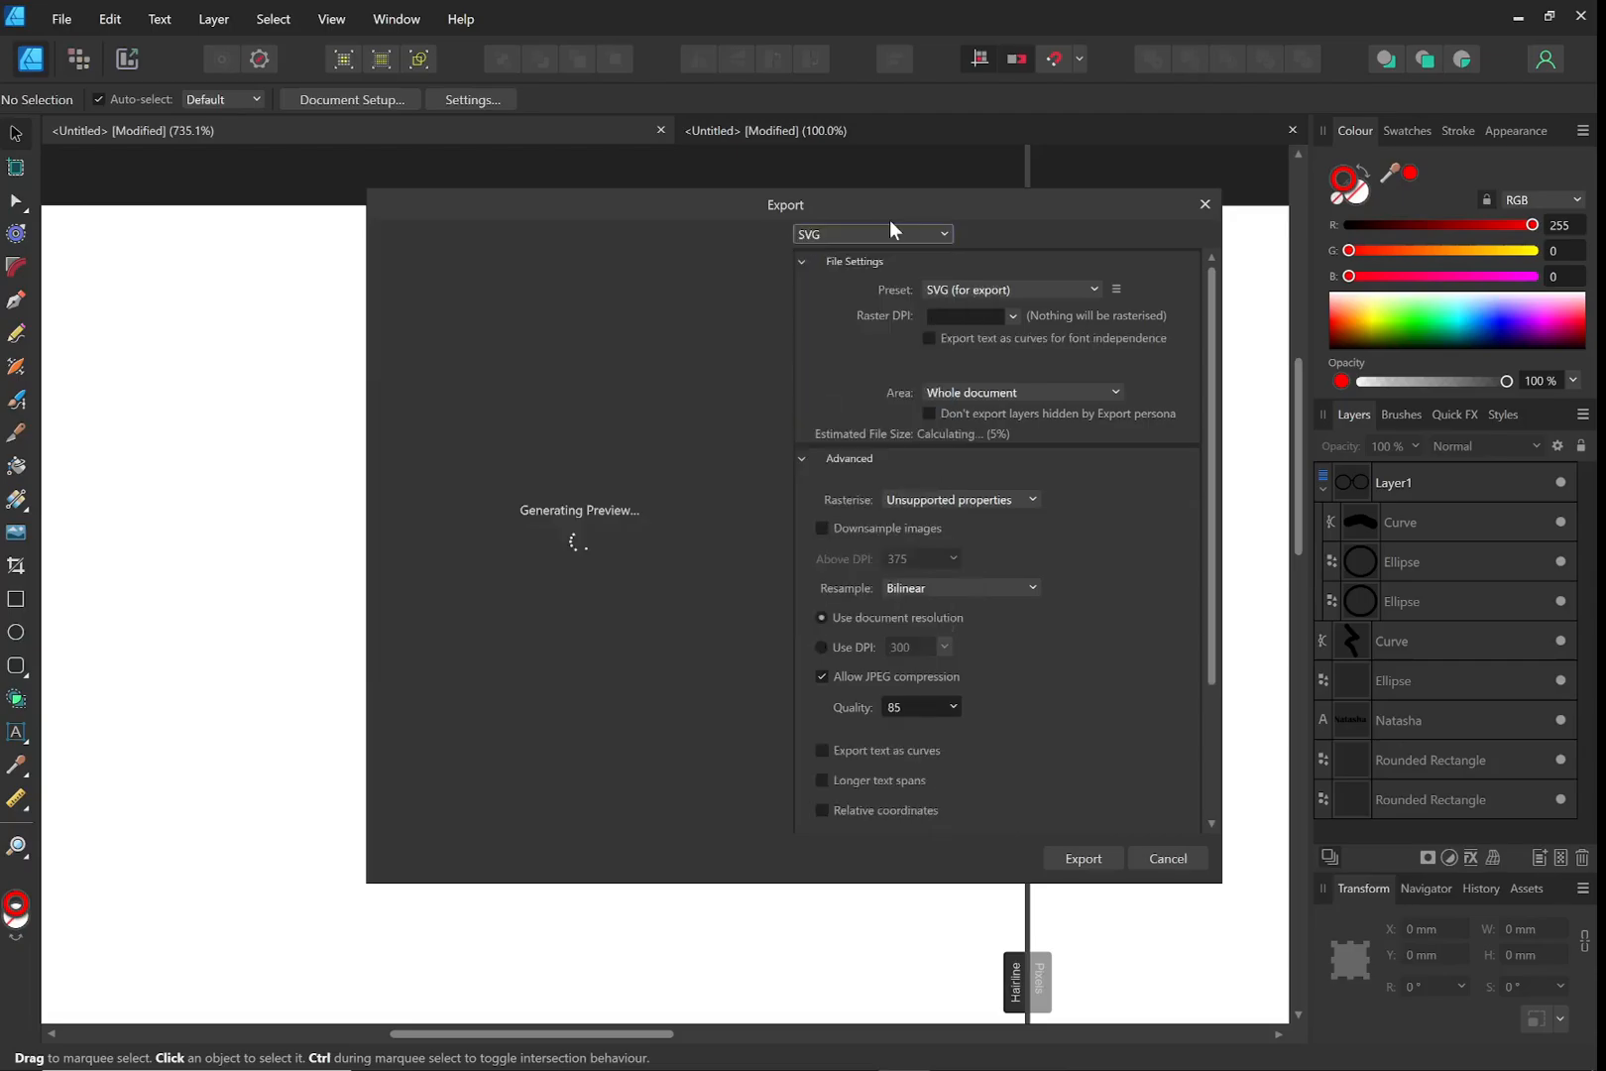
pyautogui.click(892, 233)
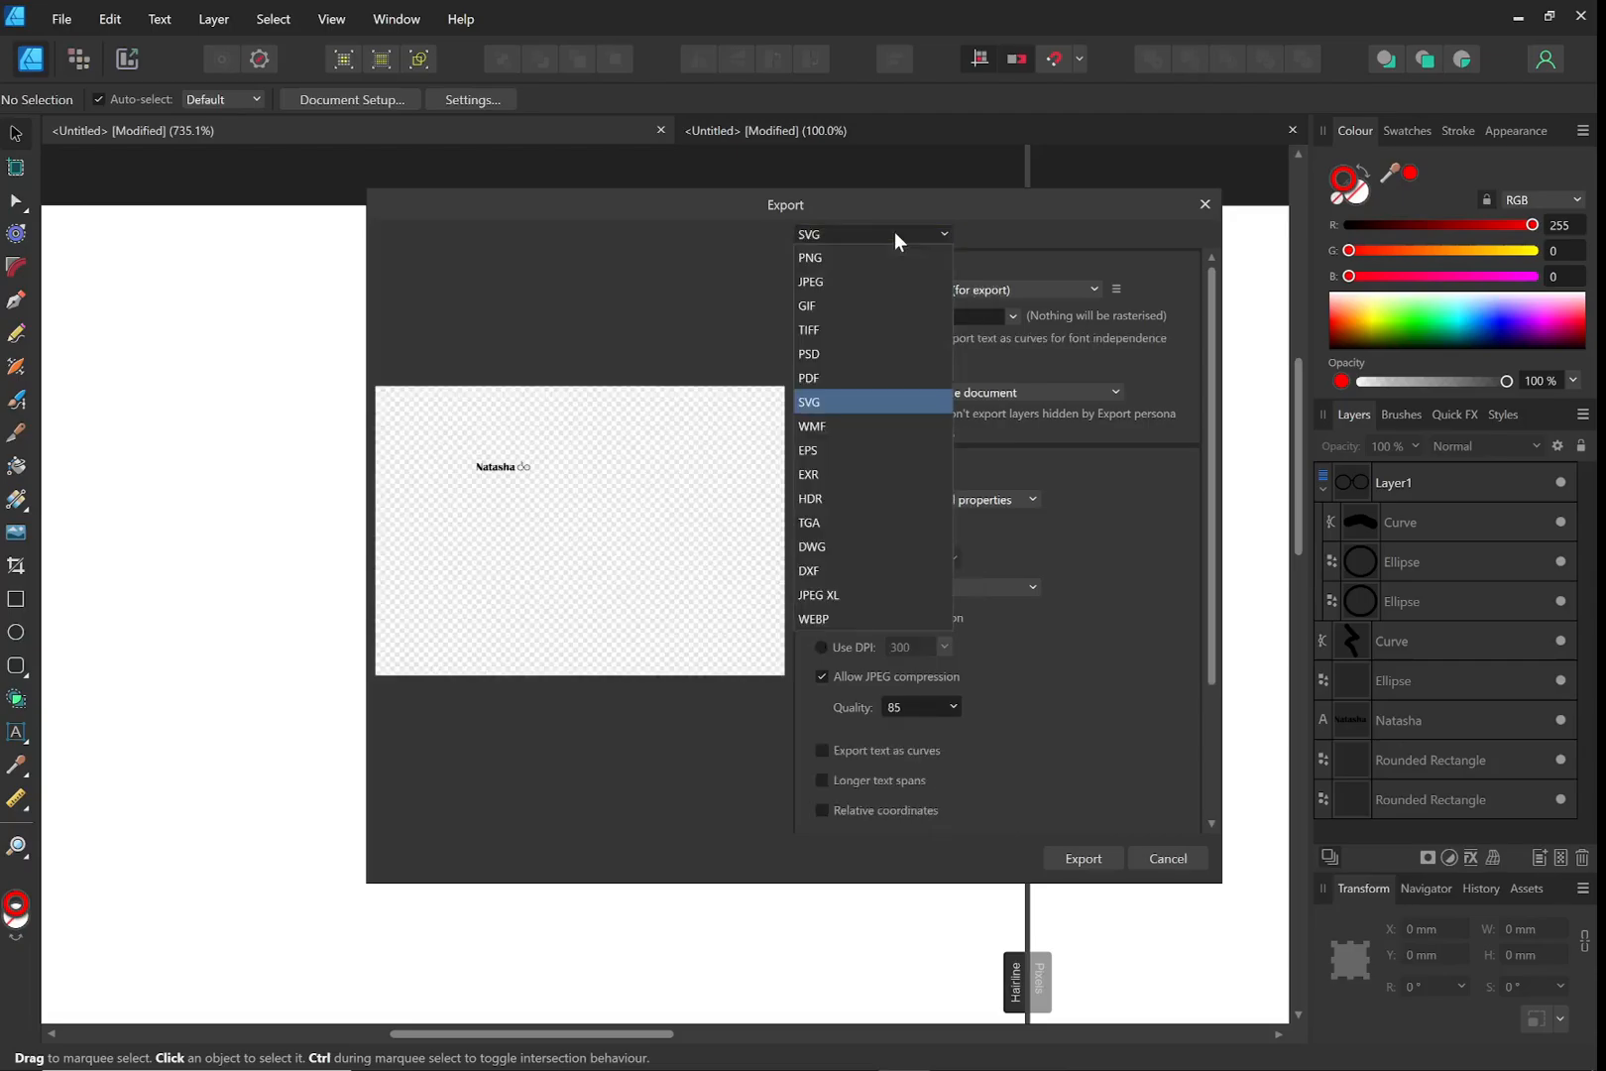
pyautogui.click(798, 570)
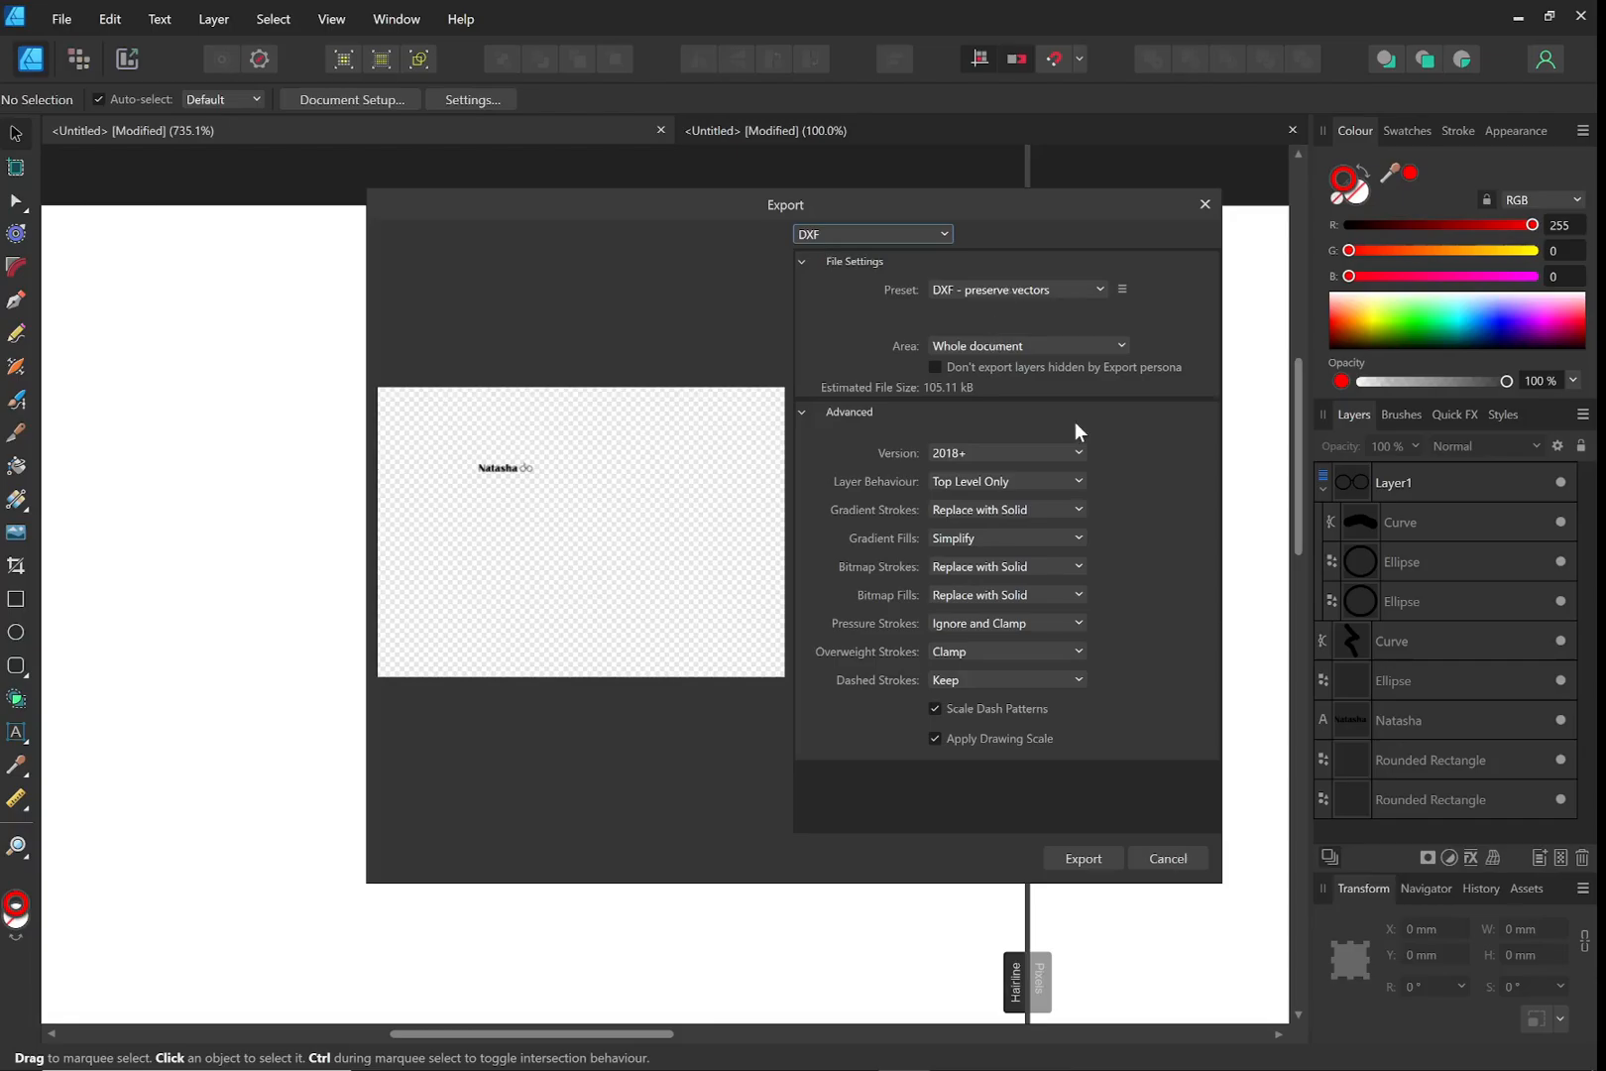
pyautogui.click(1083, 857)
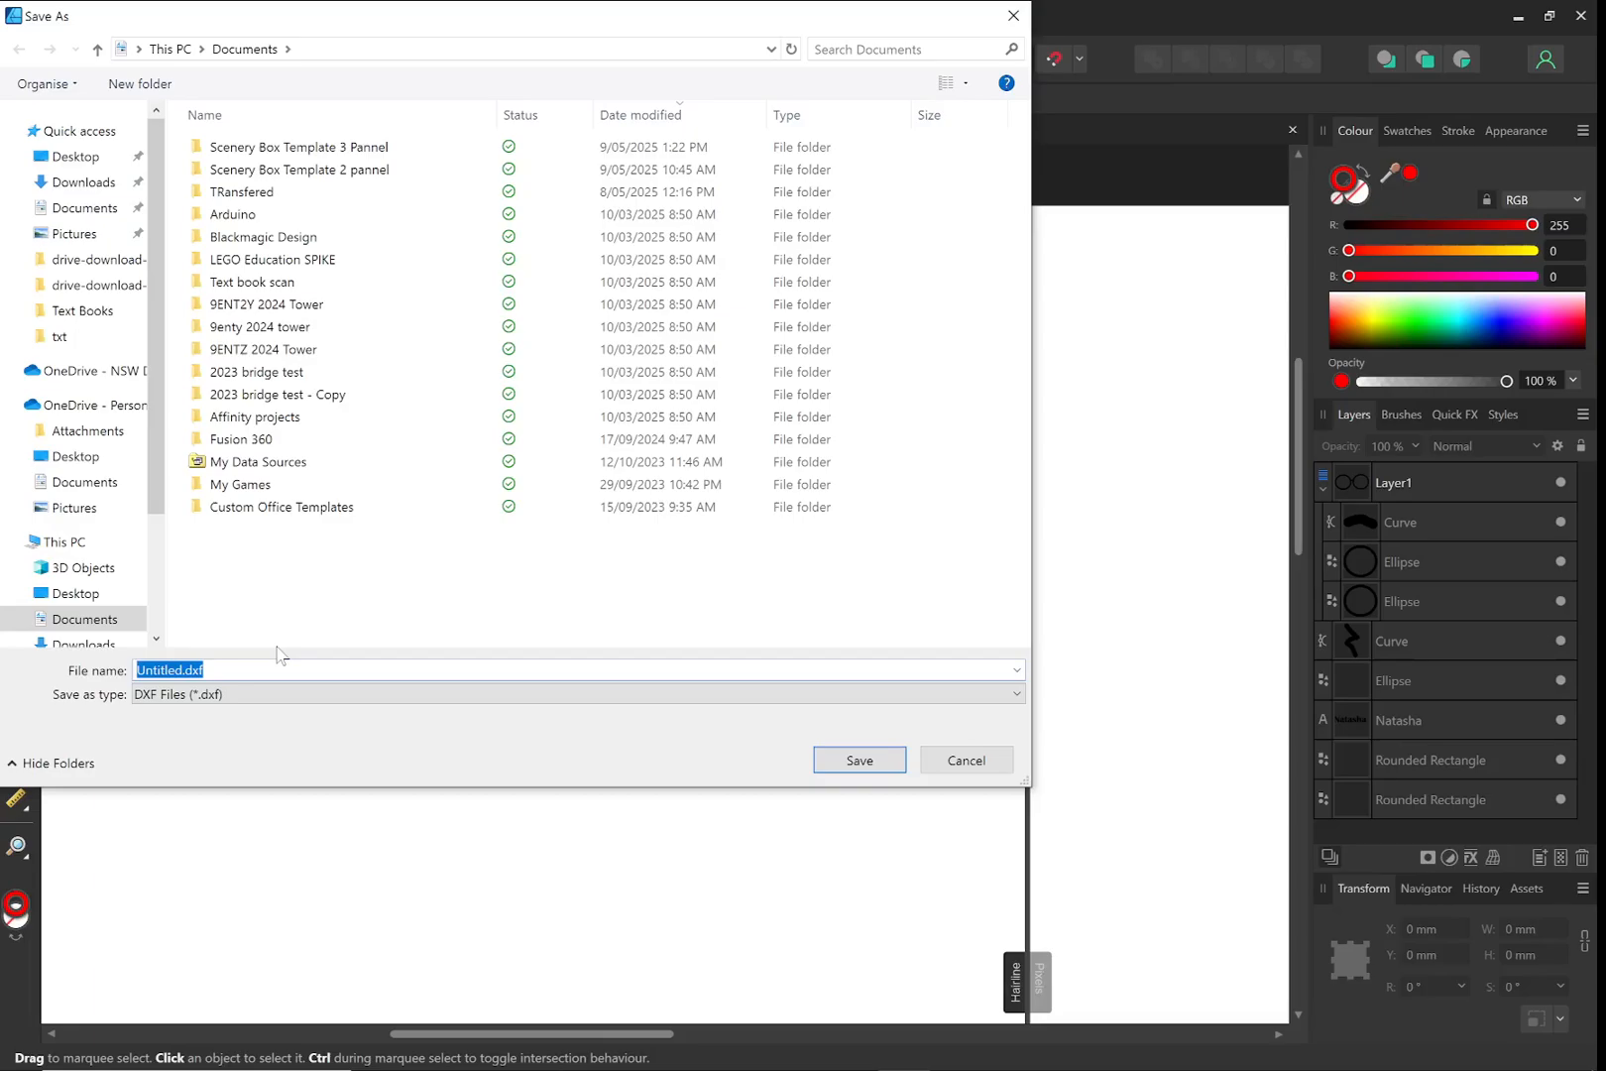
pyautogui.write('n name tag')
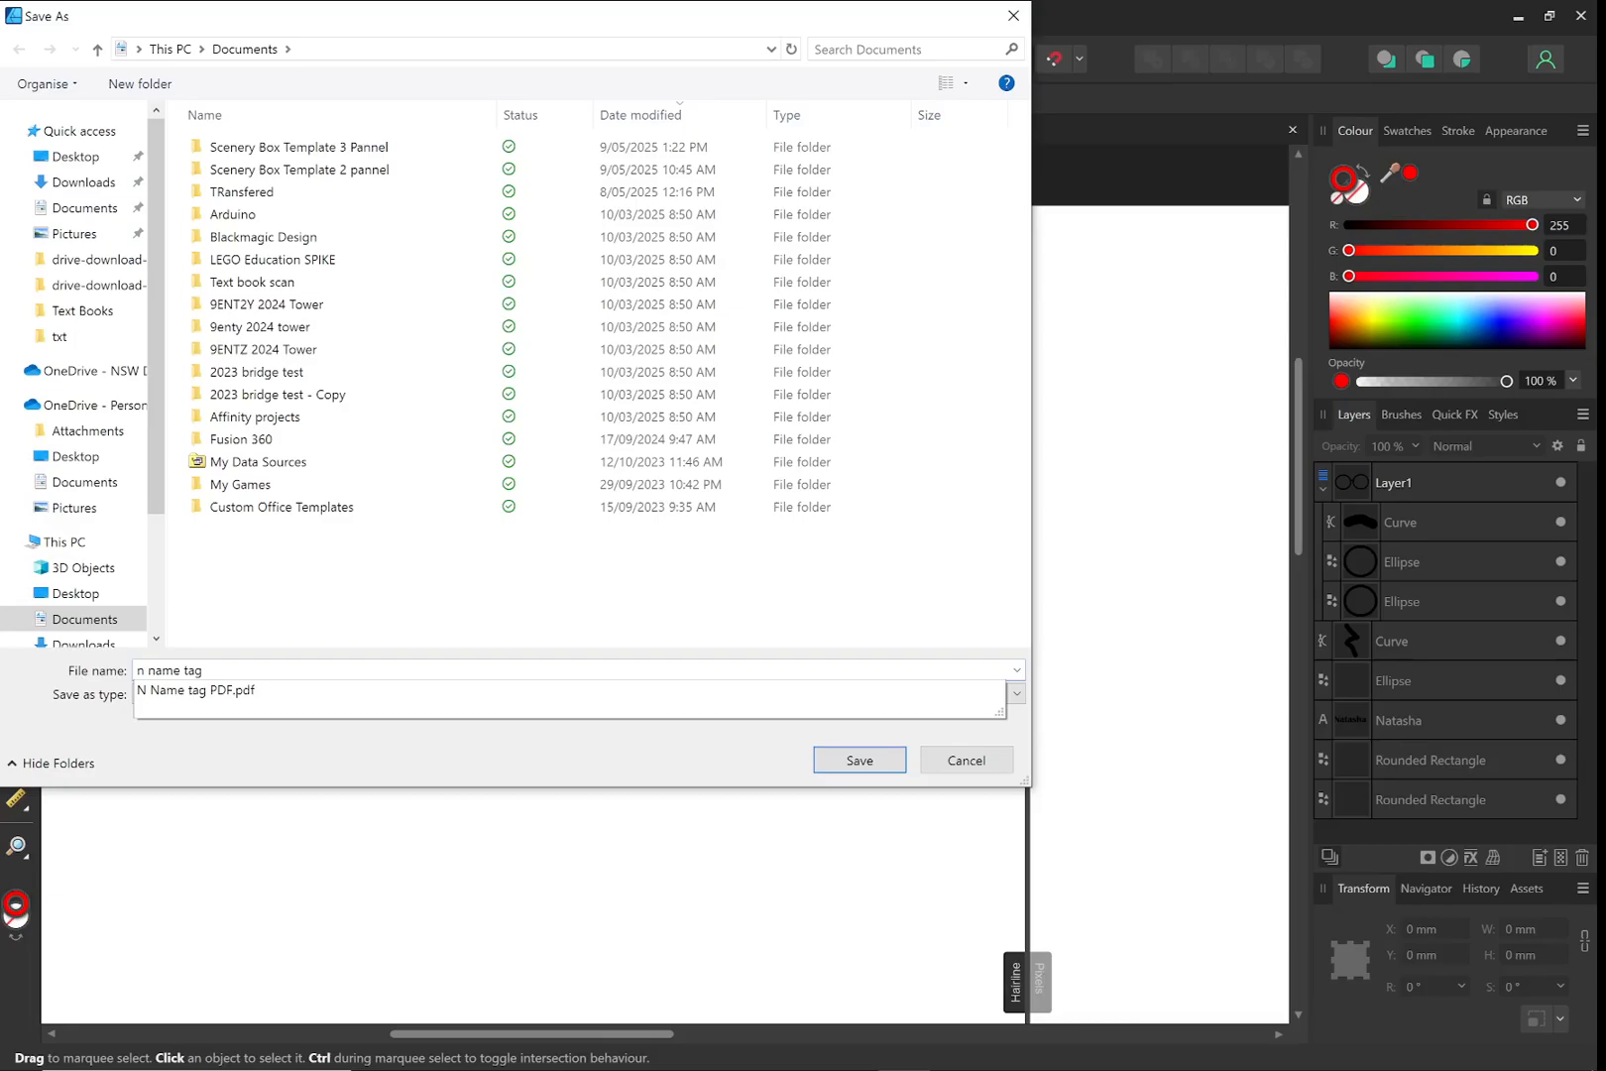
pyautogui.click(838, 769)
# Switch to Autodesk Fusion and start a new design
pyautogui.click(745, 1050)
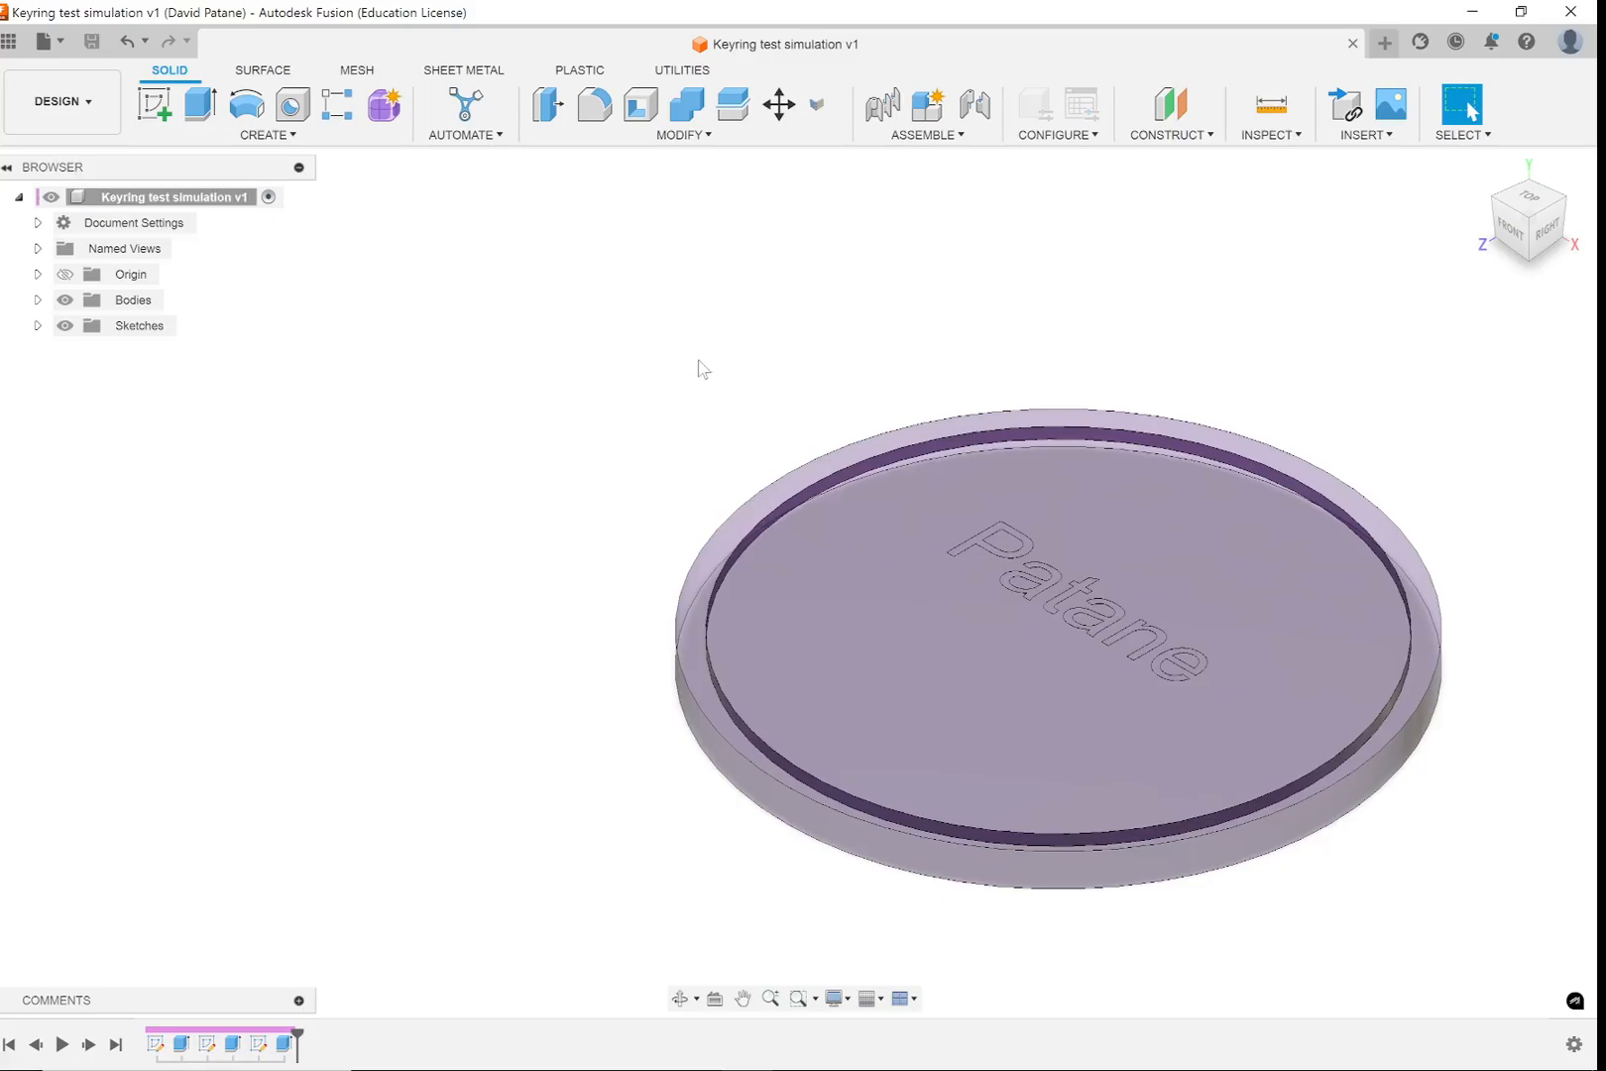
pyautogui.click(44, 42)
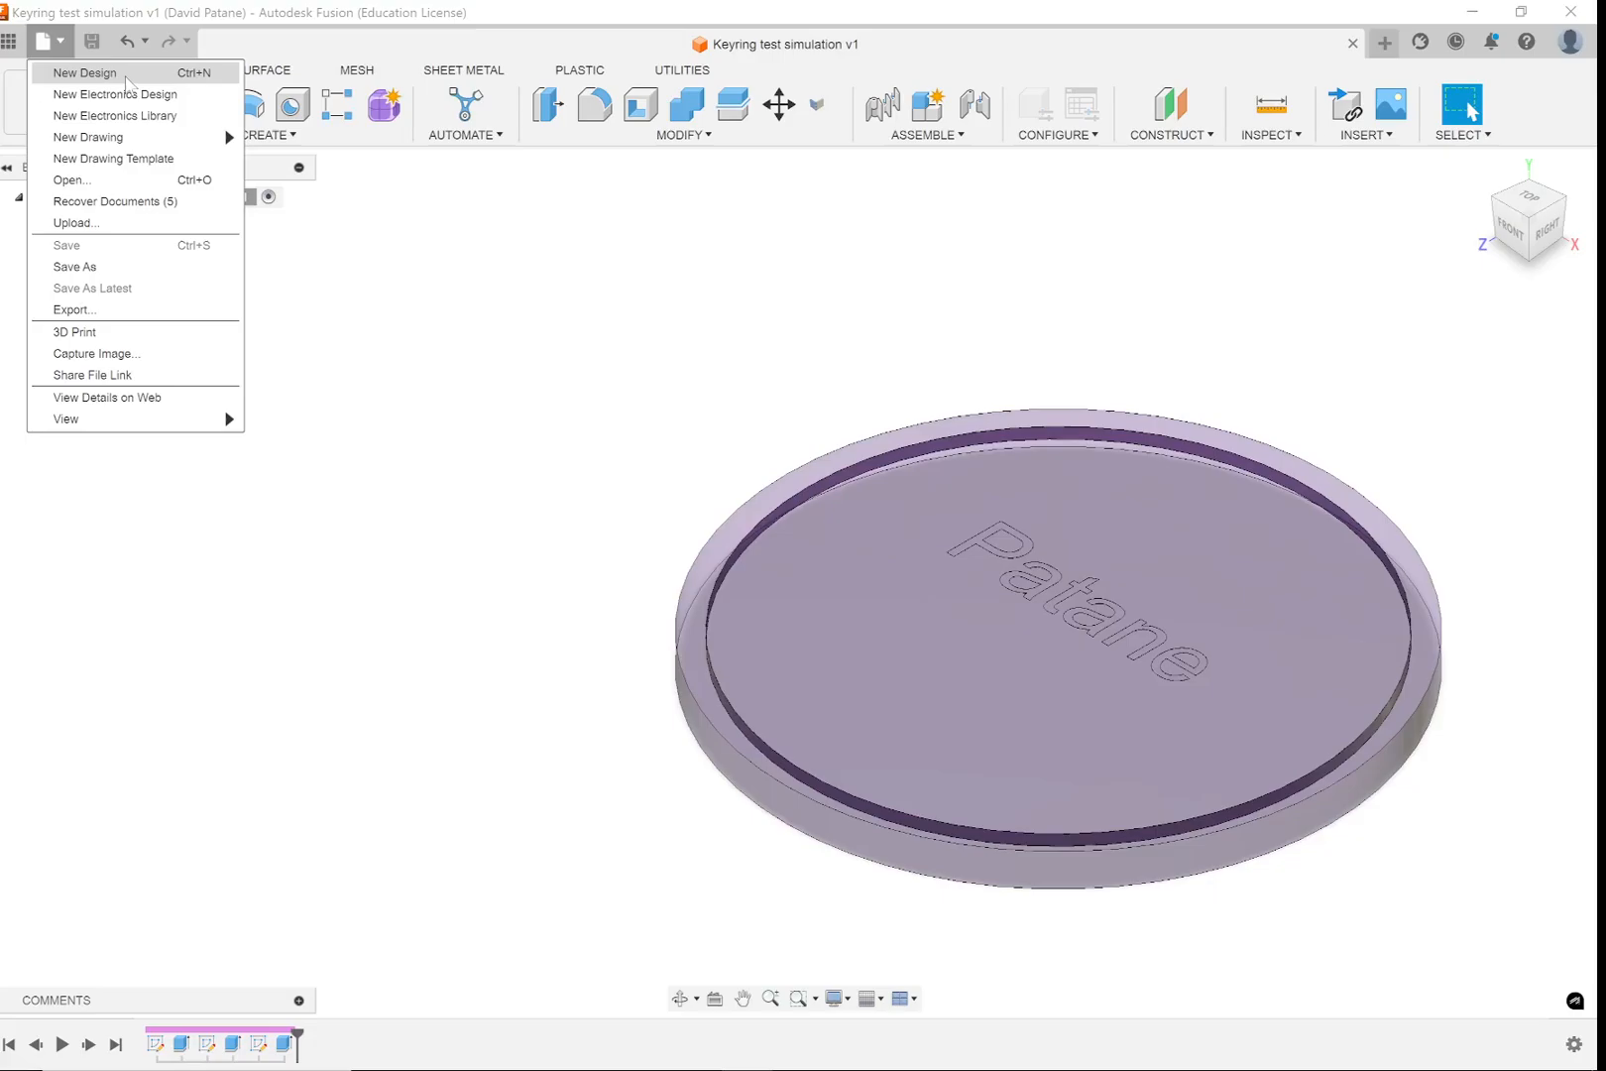
pyautogui.click(86, 73)
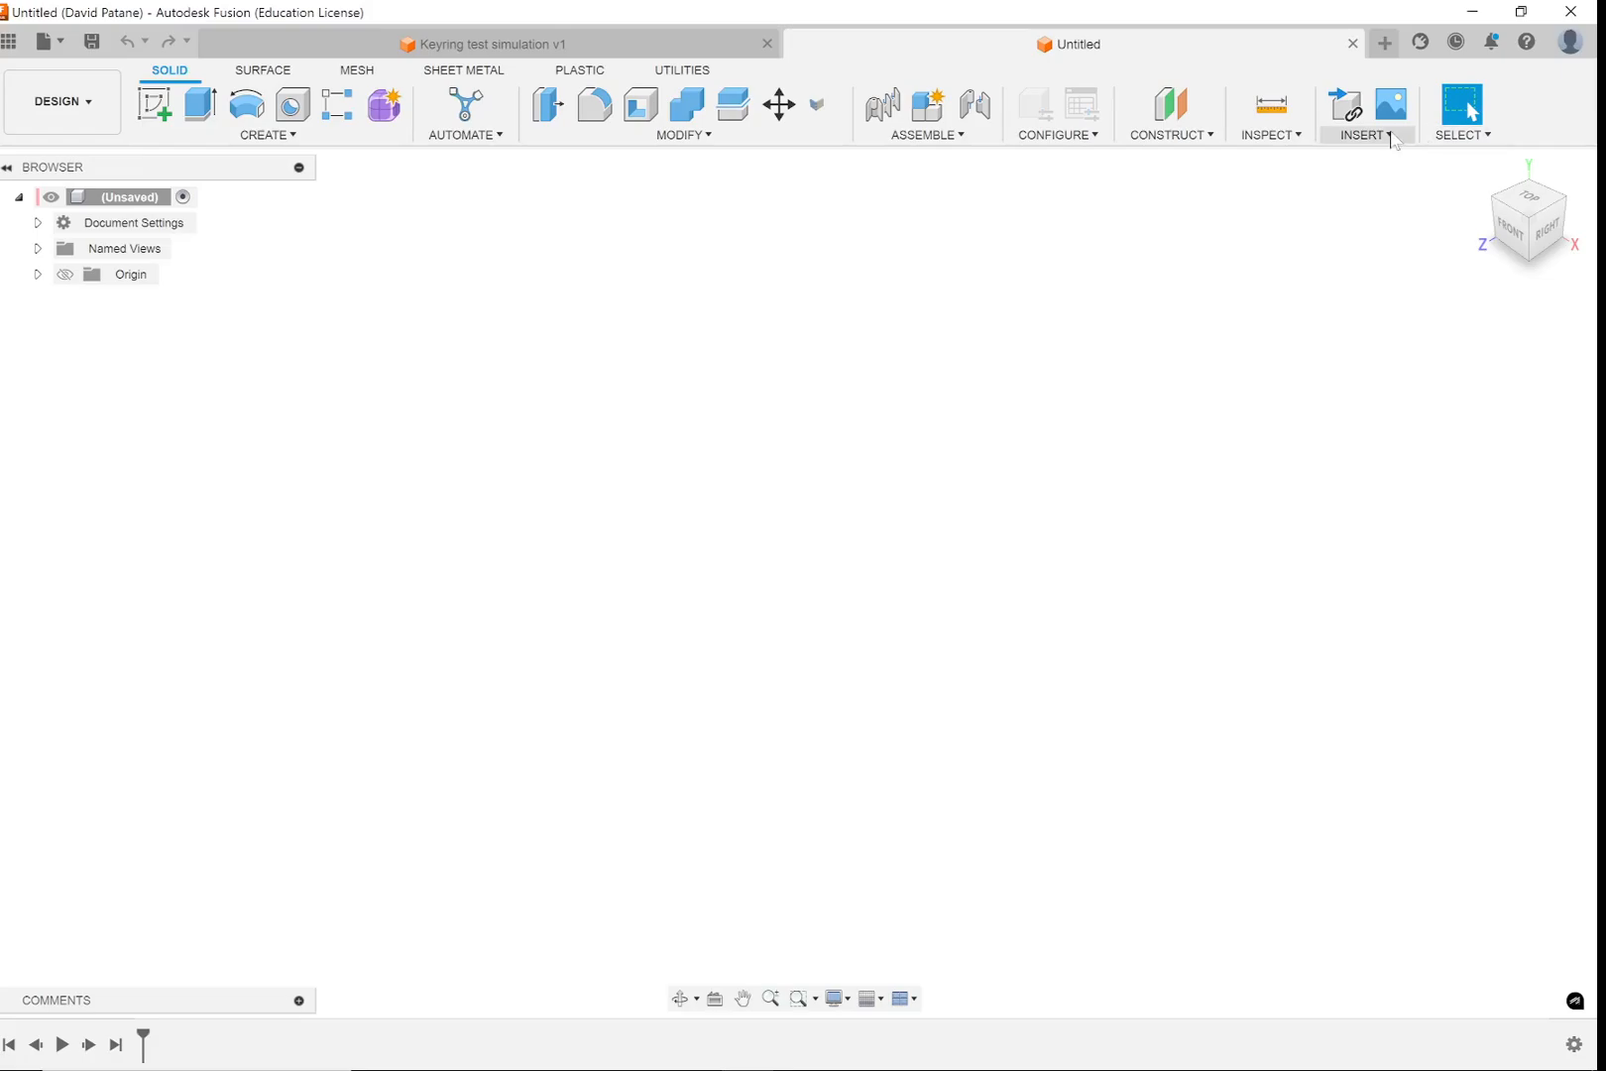
# Insert "n name tag DXF.dxf" on the horizontal XZ plane as a single sketch in millimetres and check its inner profile
pyautogui.click(1391, 135)
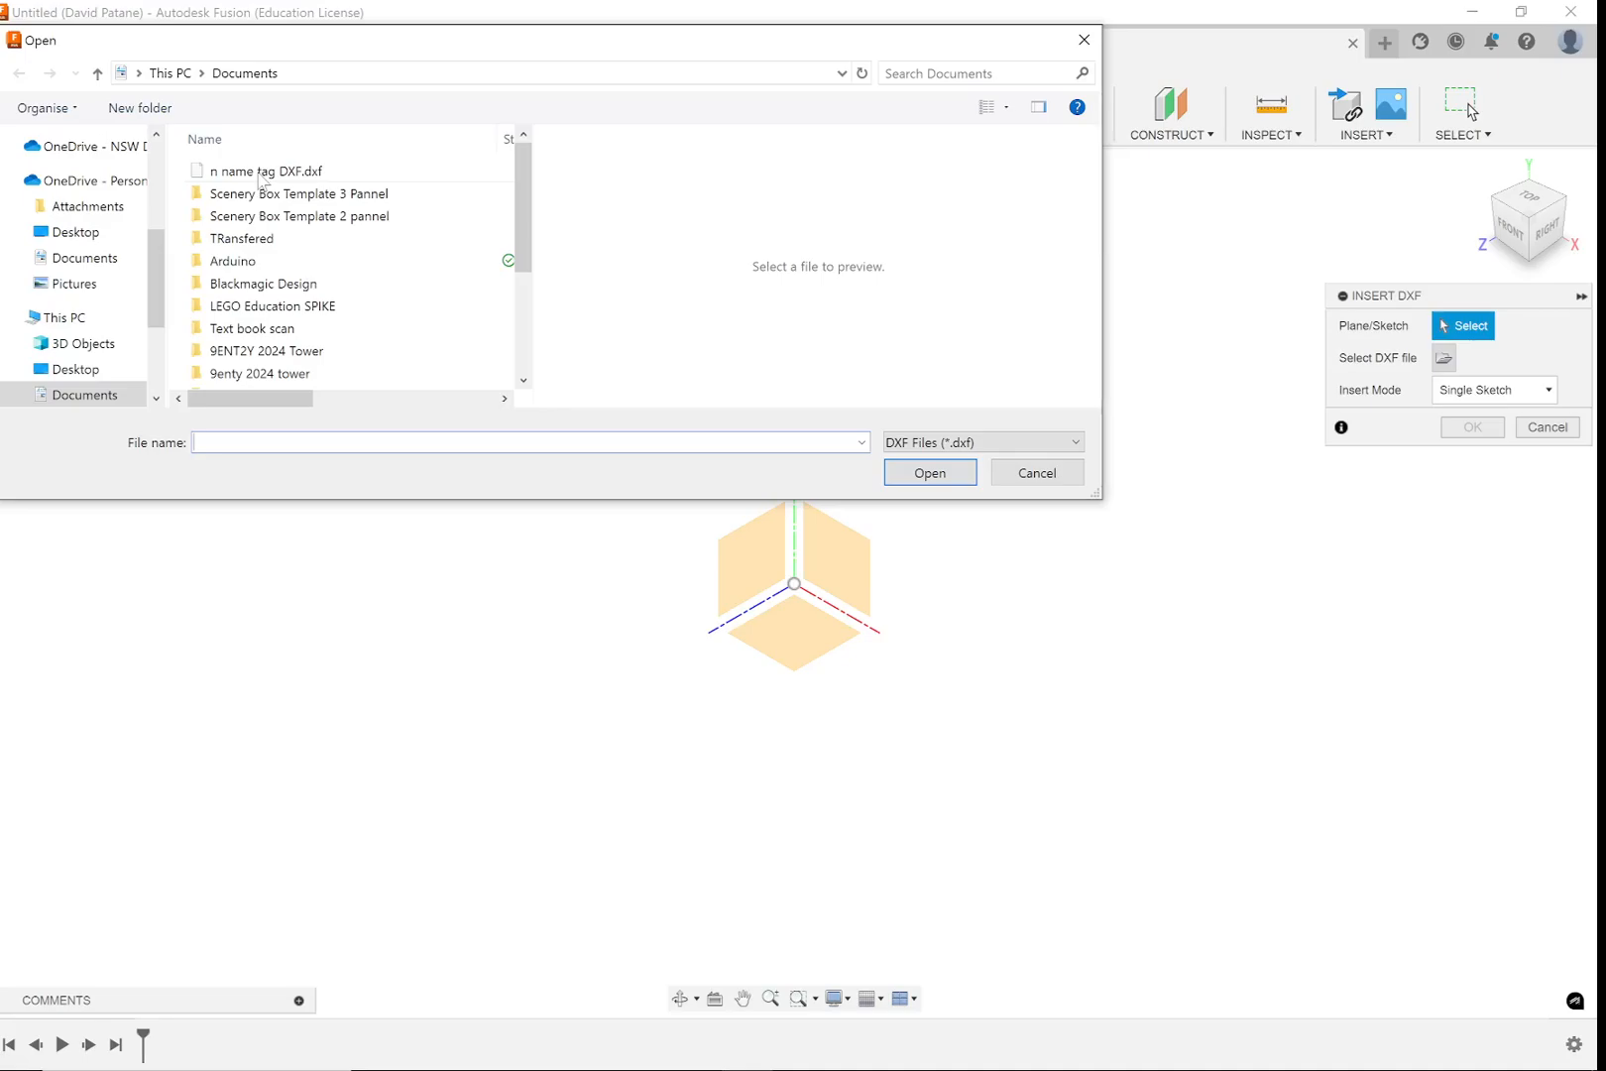
pyautogui.doubleClick(259, 174)
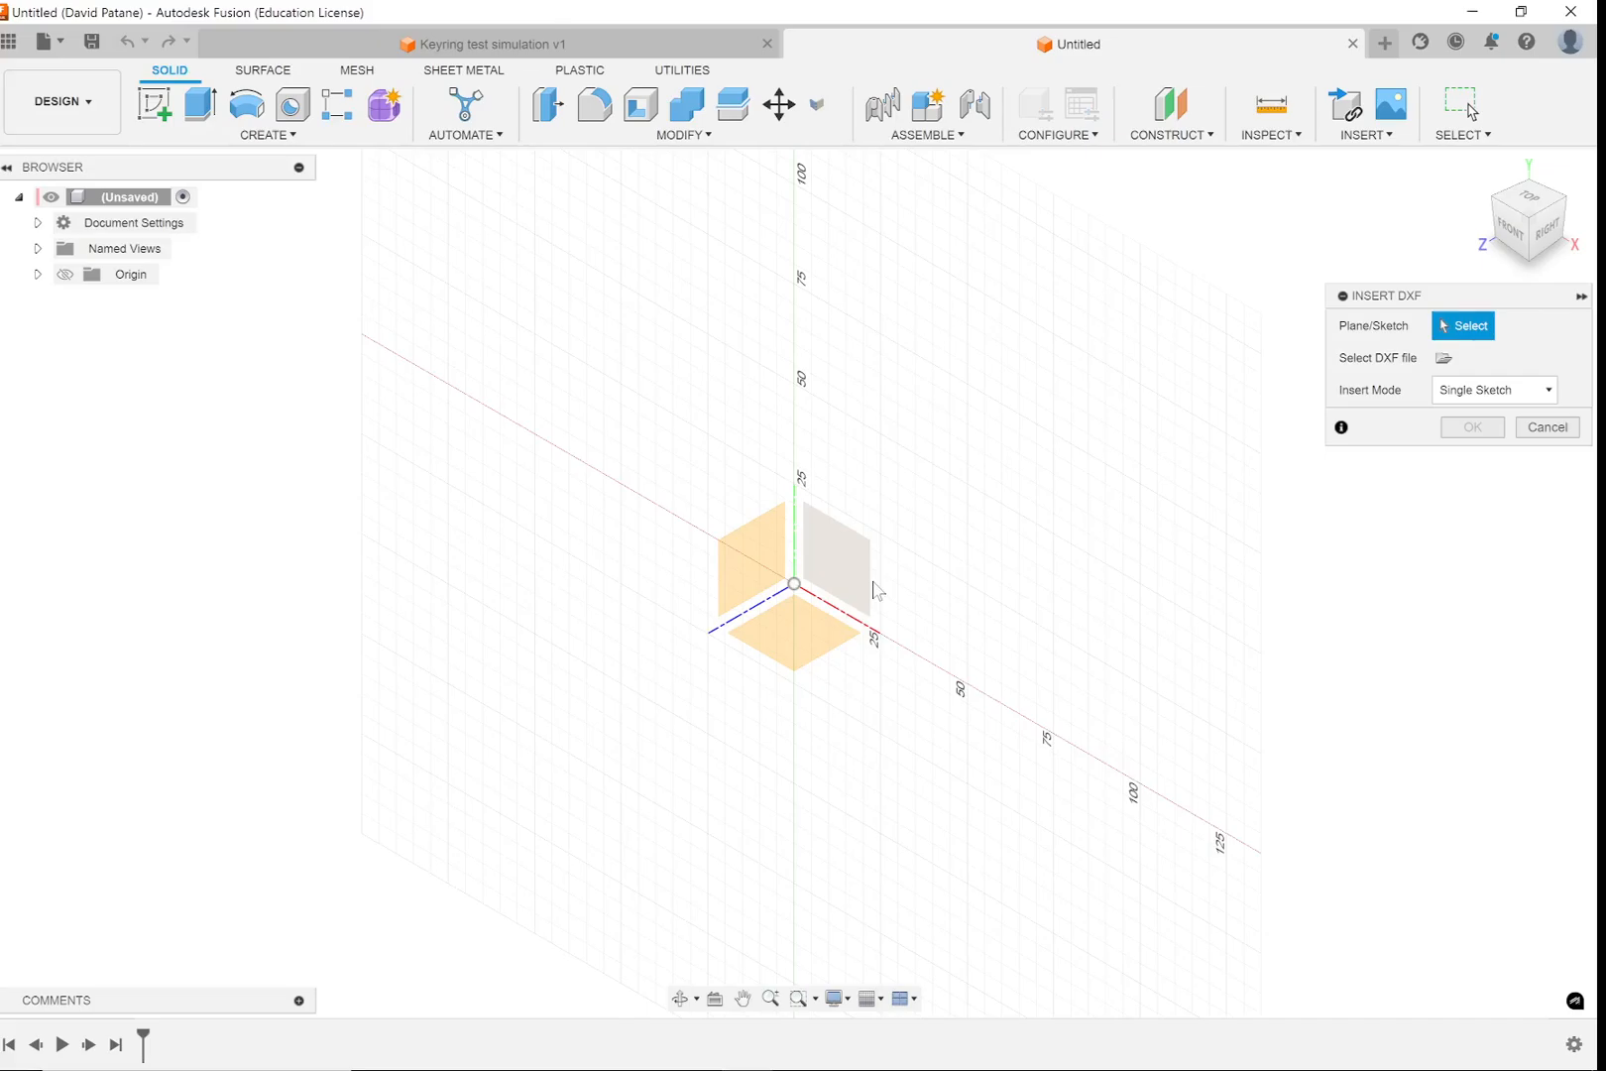
pyautogui.click(822, 627)
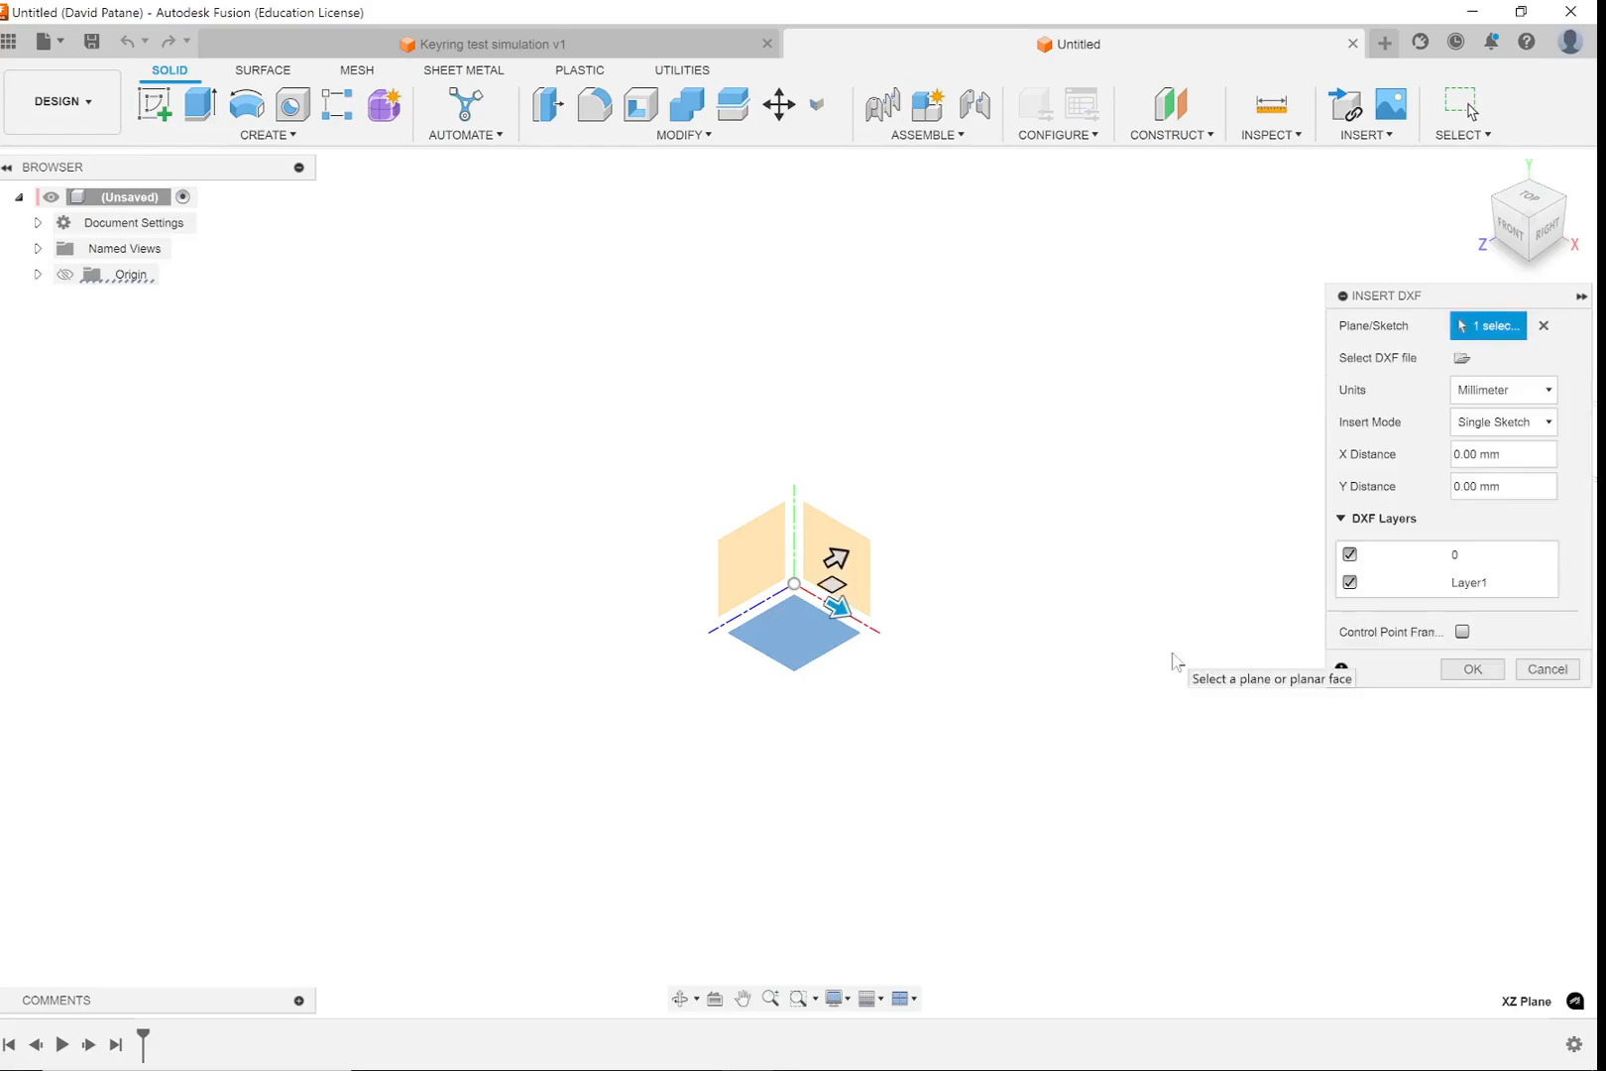
pyautogui.click(1472, 670)
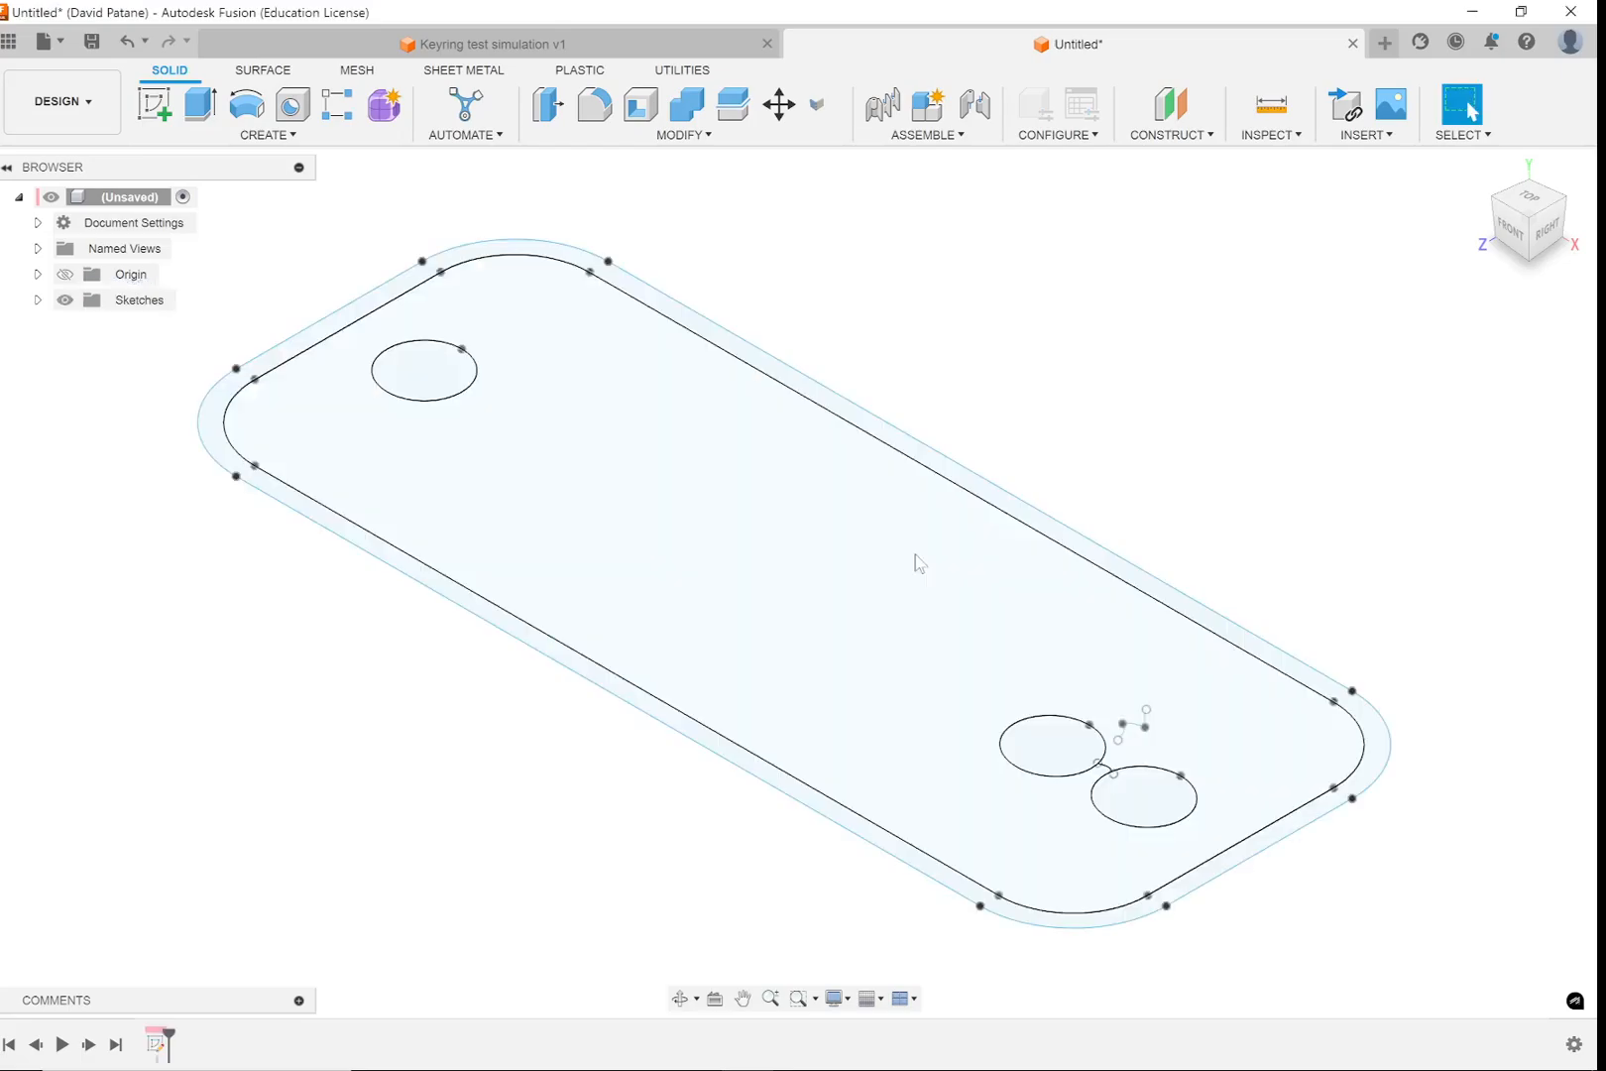
pyautogui.click(915, 554)
pyautogui.scroll(3, 632, 527)
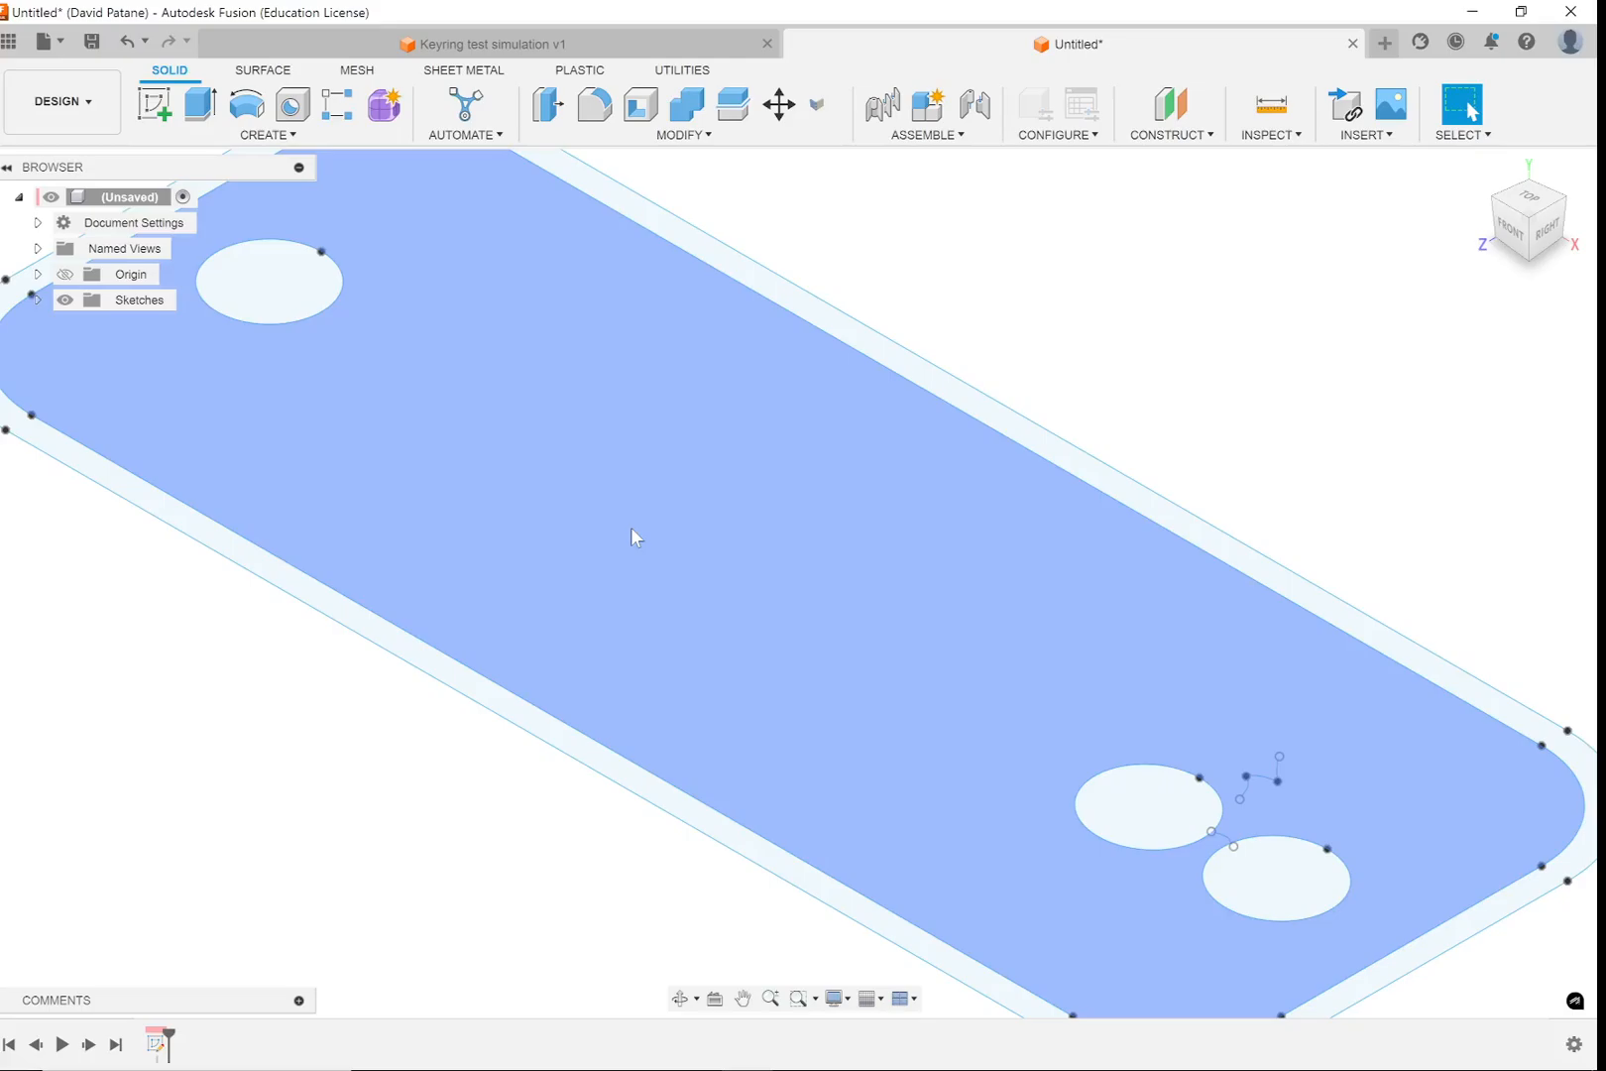
pyautogui.scroll(-3, 632, 527)
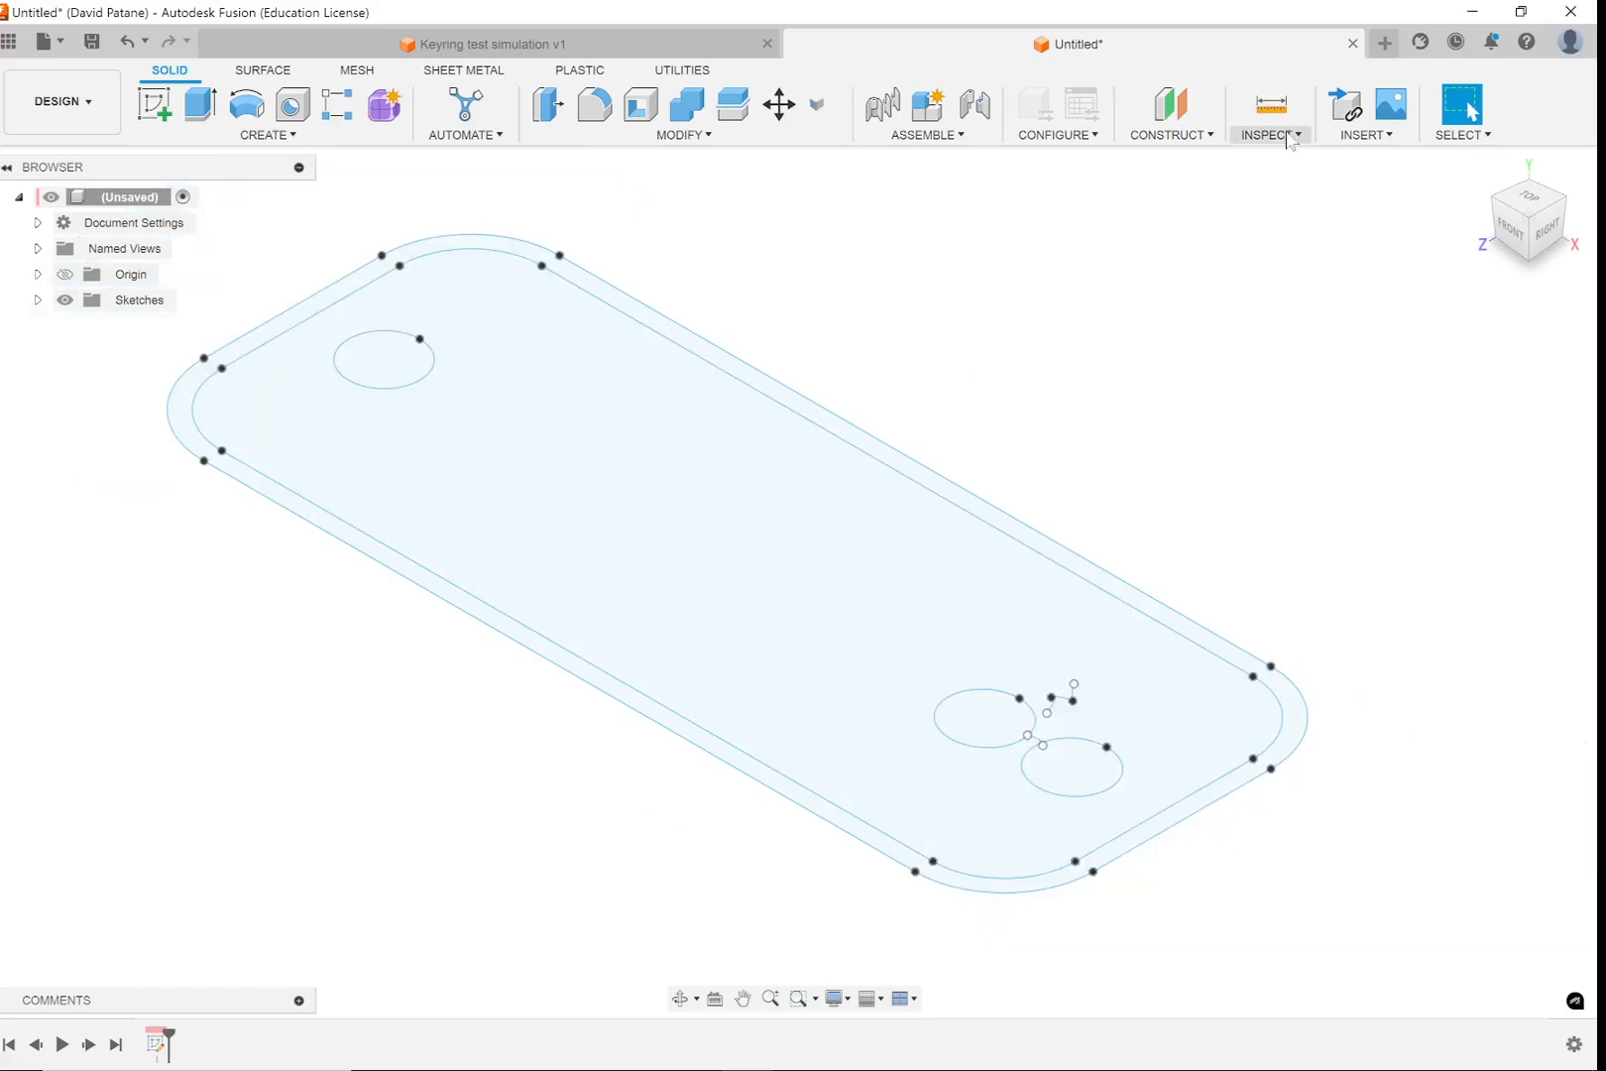
pyautogui.click(1366, 134)
pyautogui.click(1363, 288)
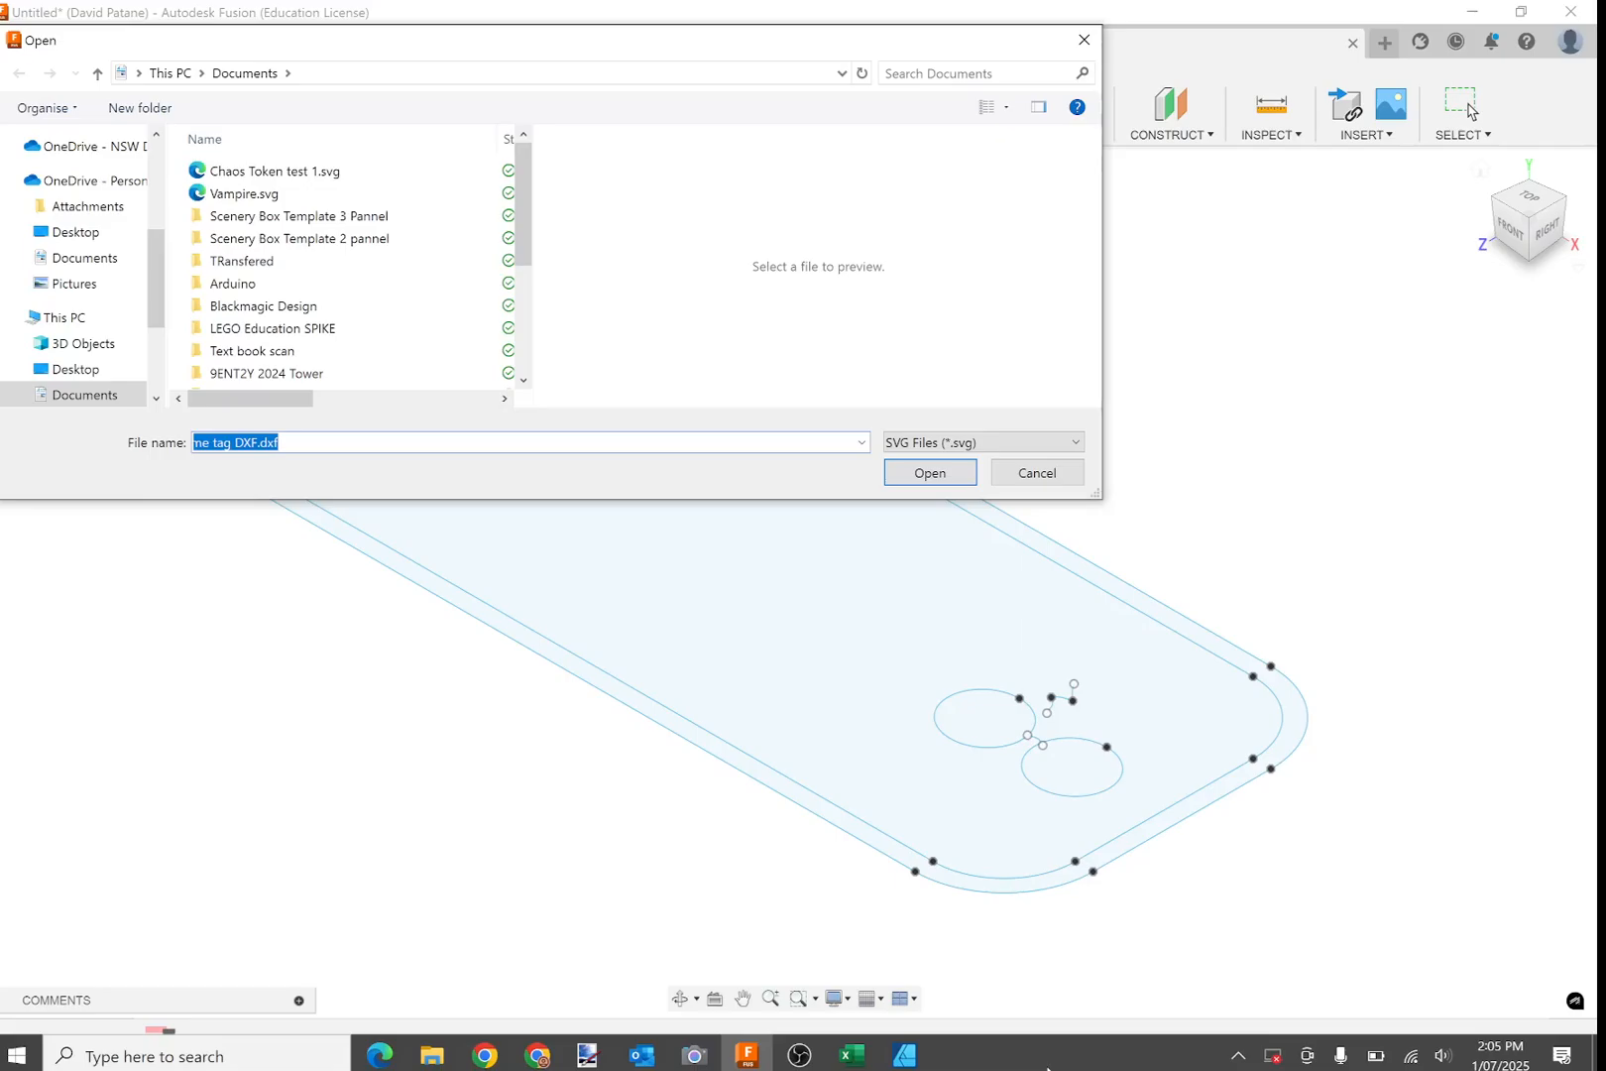
pyautogui.press('Escape')
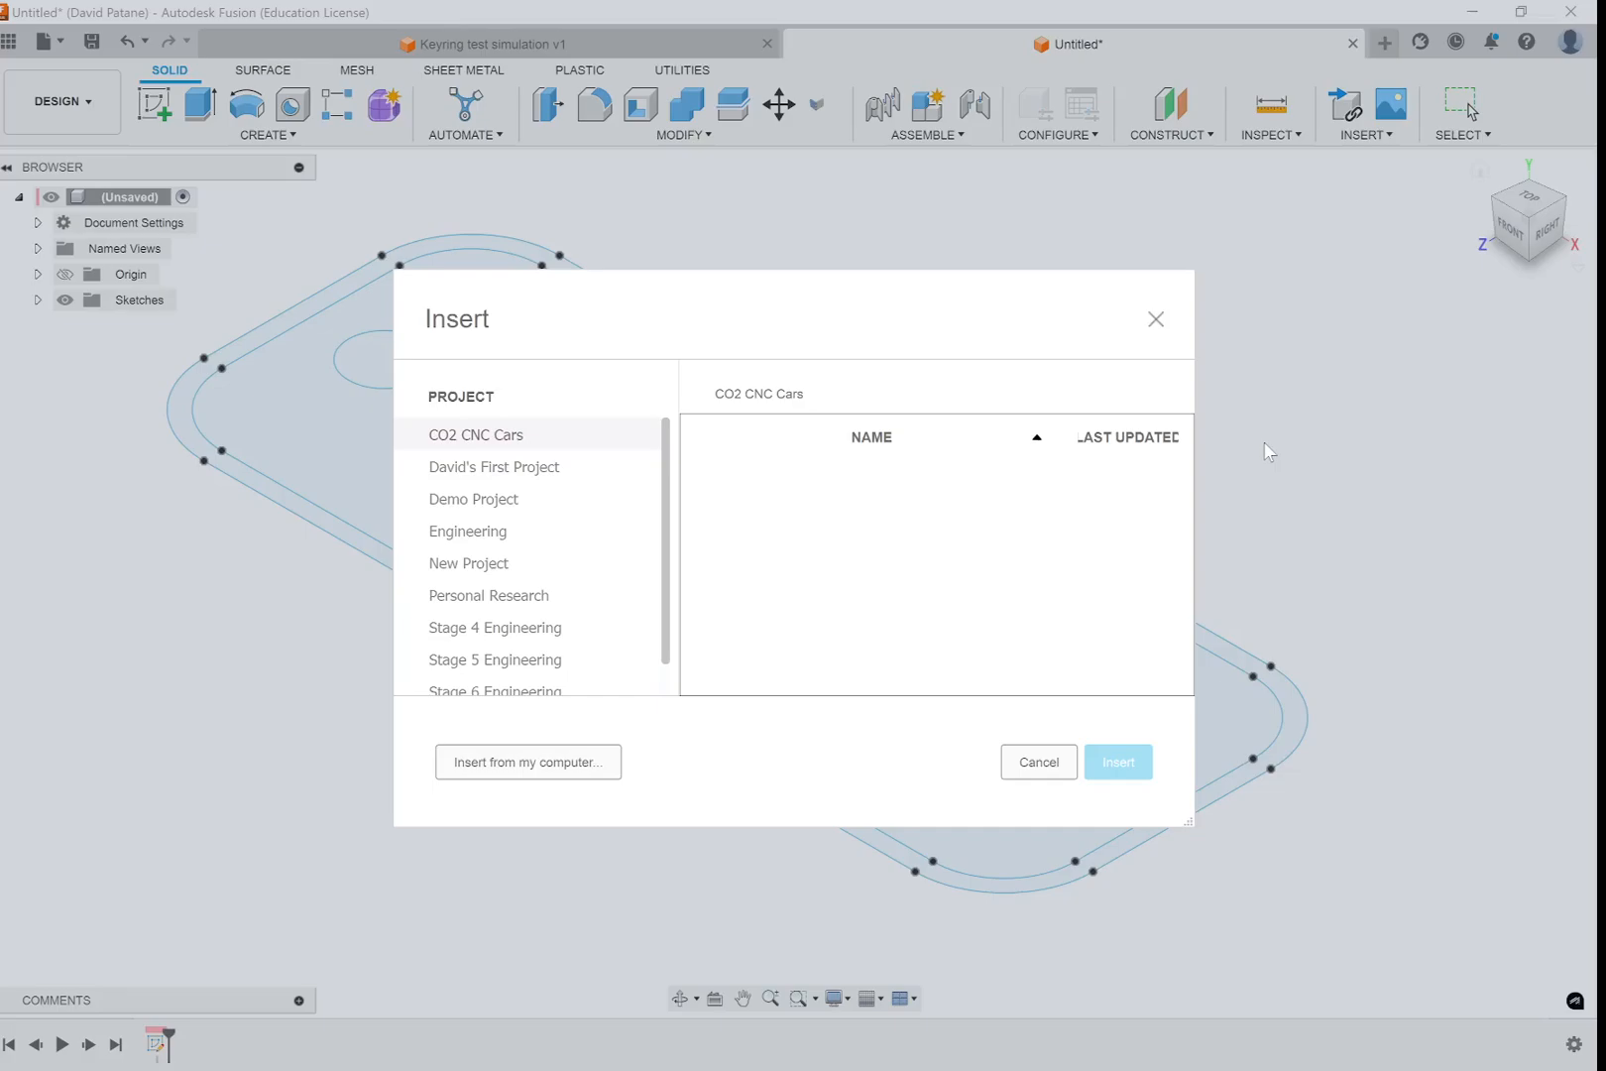
# Switch to Affinity Designer and paste Image.png from the other open document into the name tag design
pyautogui.click(892, 1059)
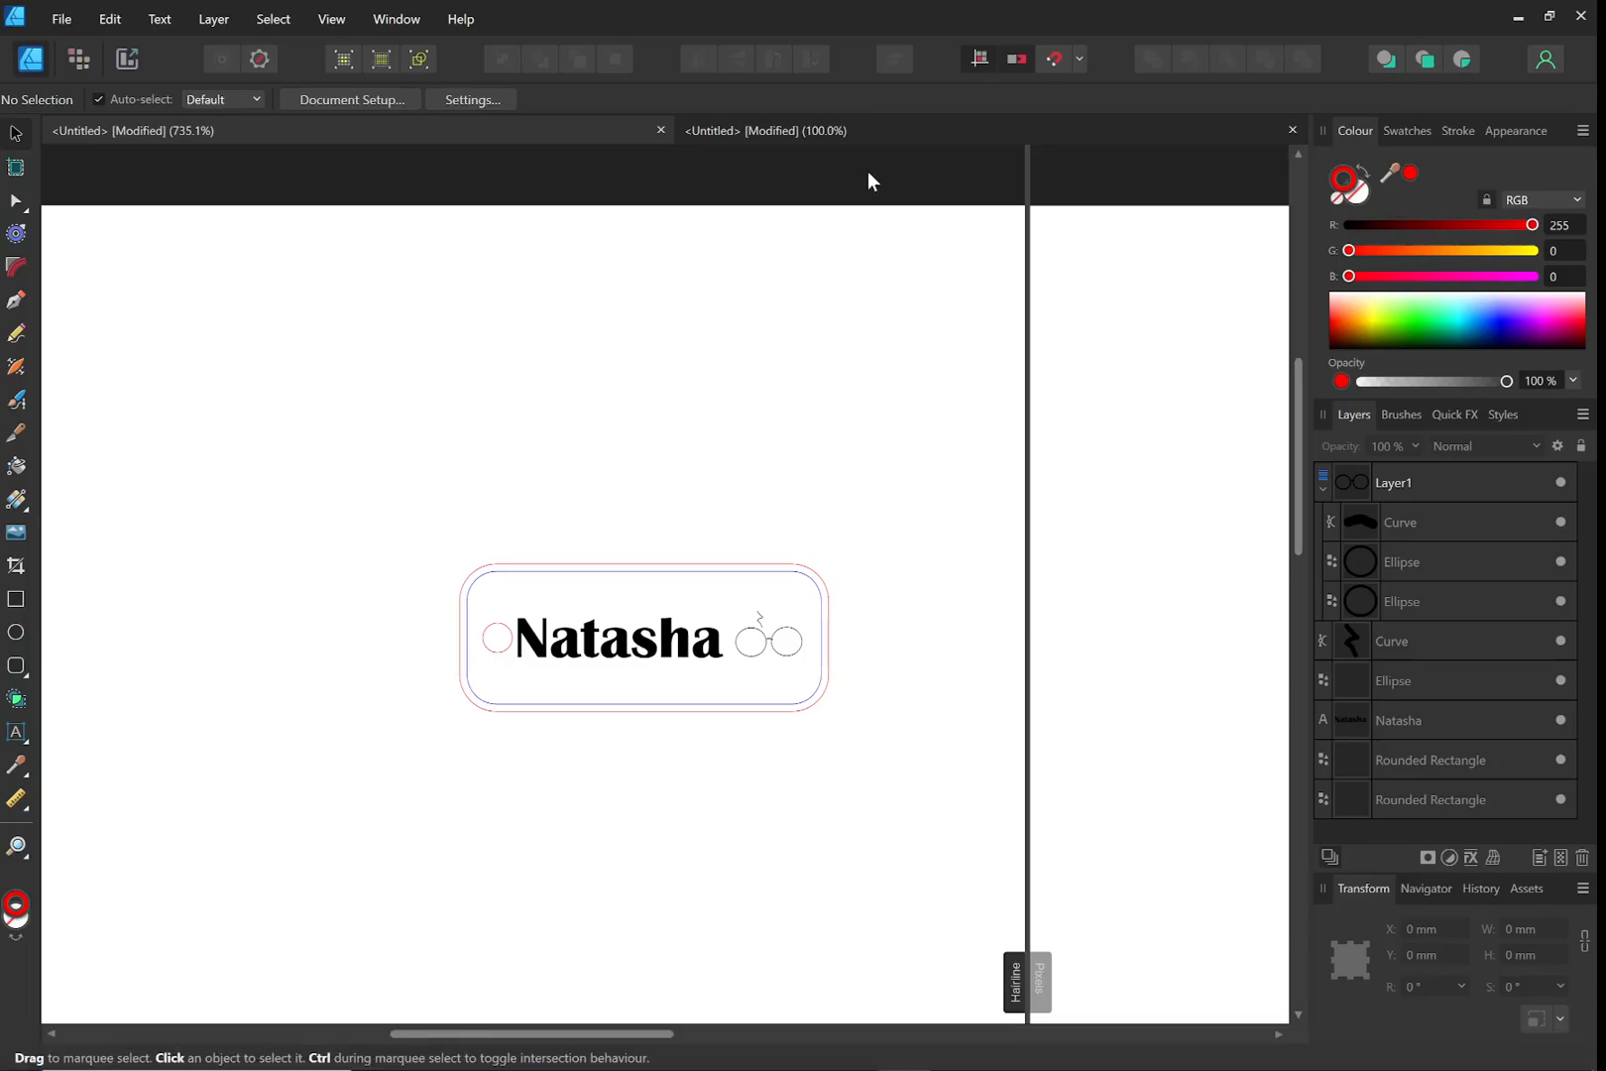
pyautogui.click(798, 132)
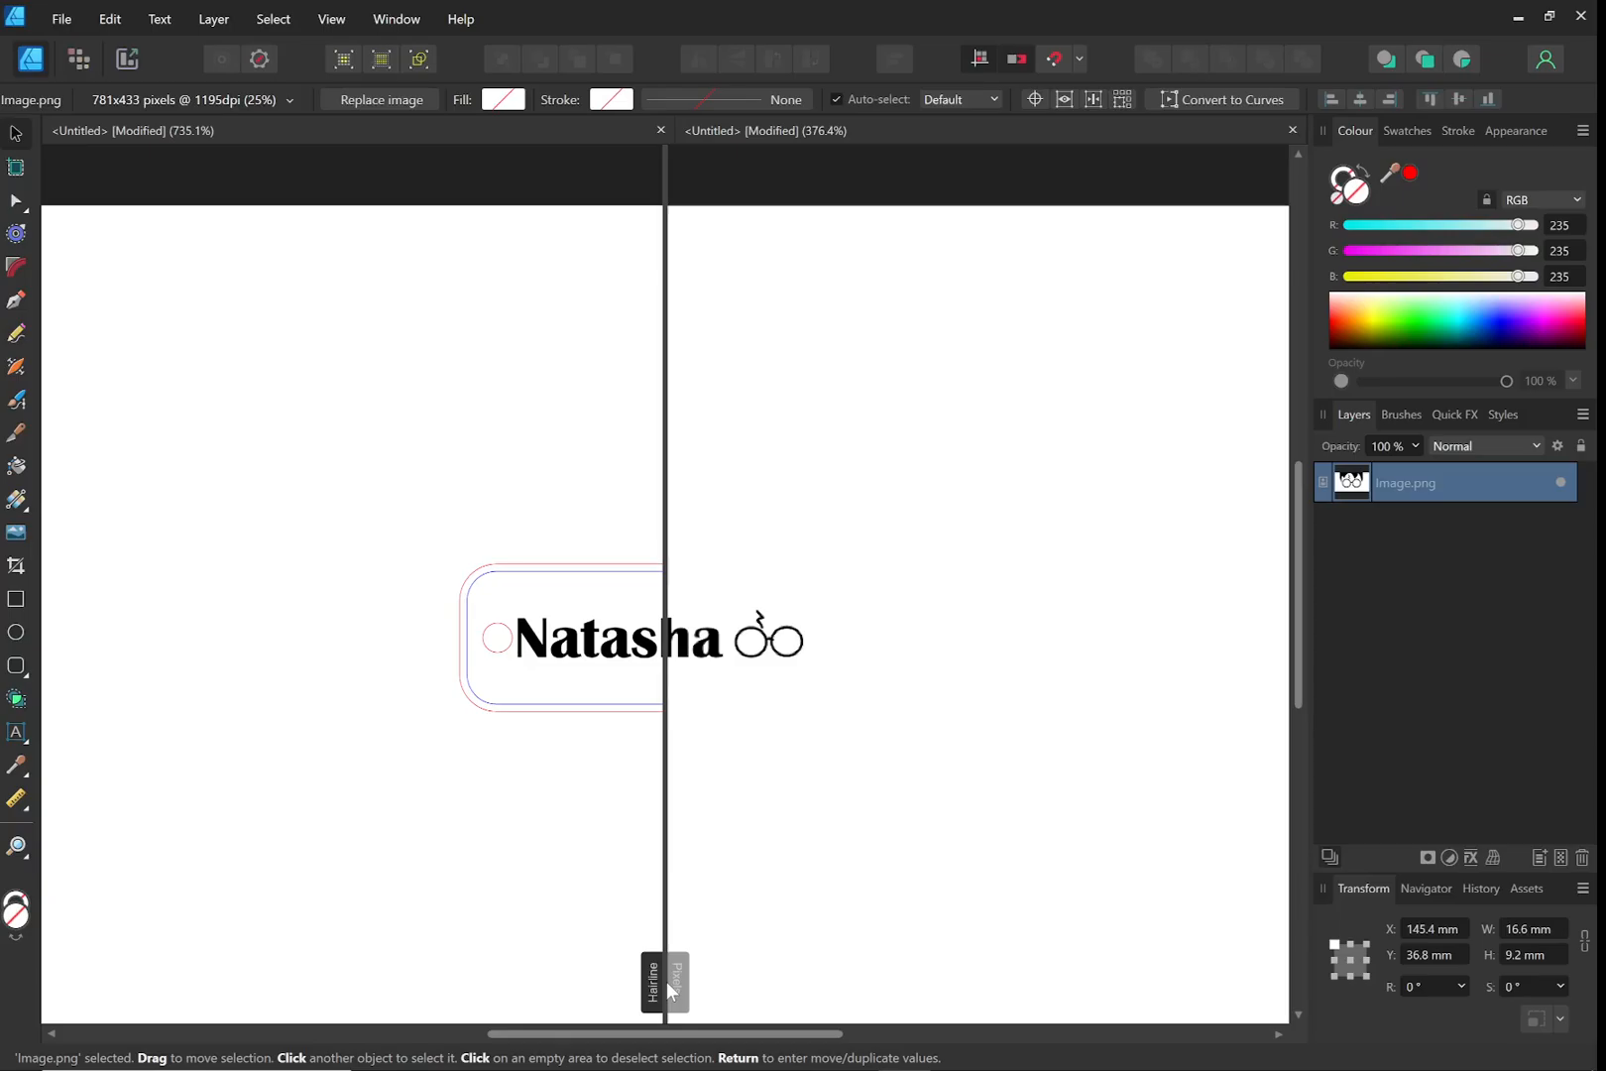
pyautogui.hotkey('ctrl', 'Tab')
pyautogui.hotkey('ctrl', 'v')
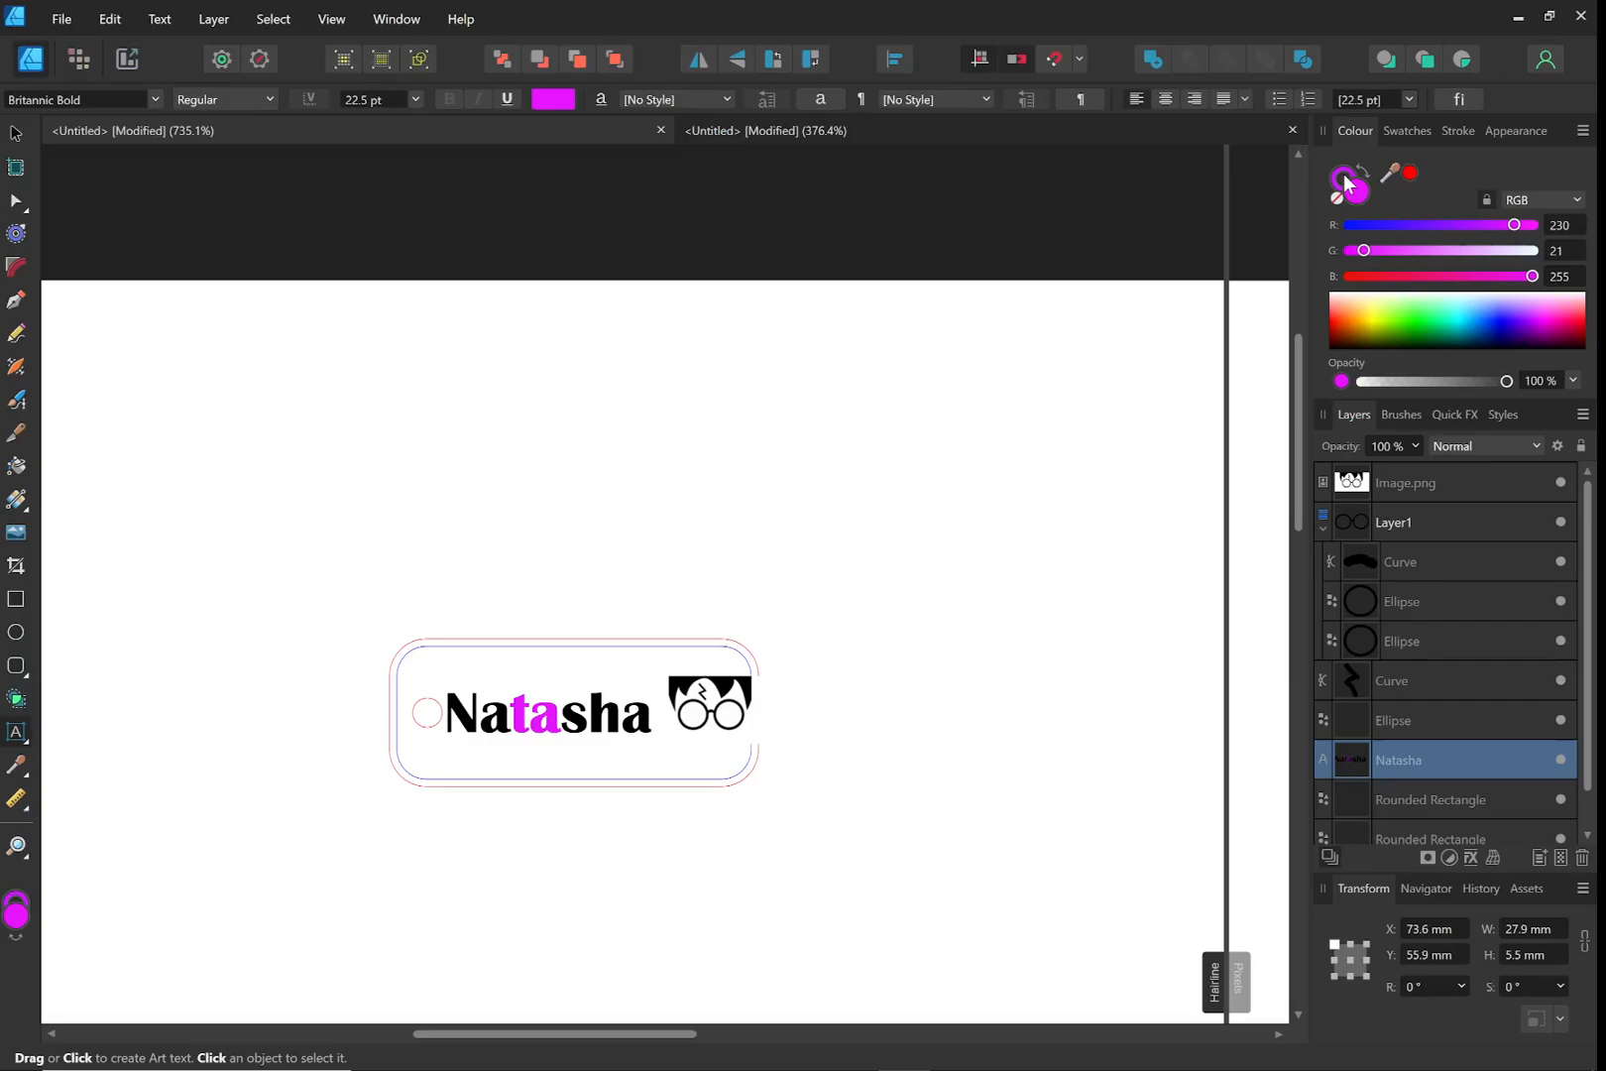
# Set the stroke colour of the magenta letters "ta" in the tag's text to black (RGB 0, 0, 0) and deselect the text
pyautogui.hotkey('ctrl', 'z')
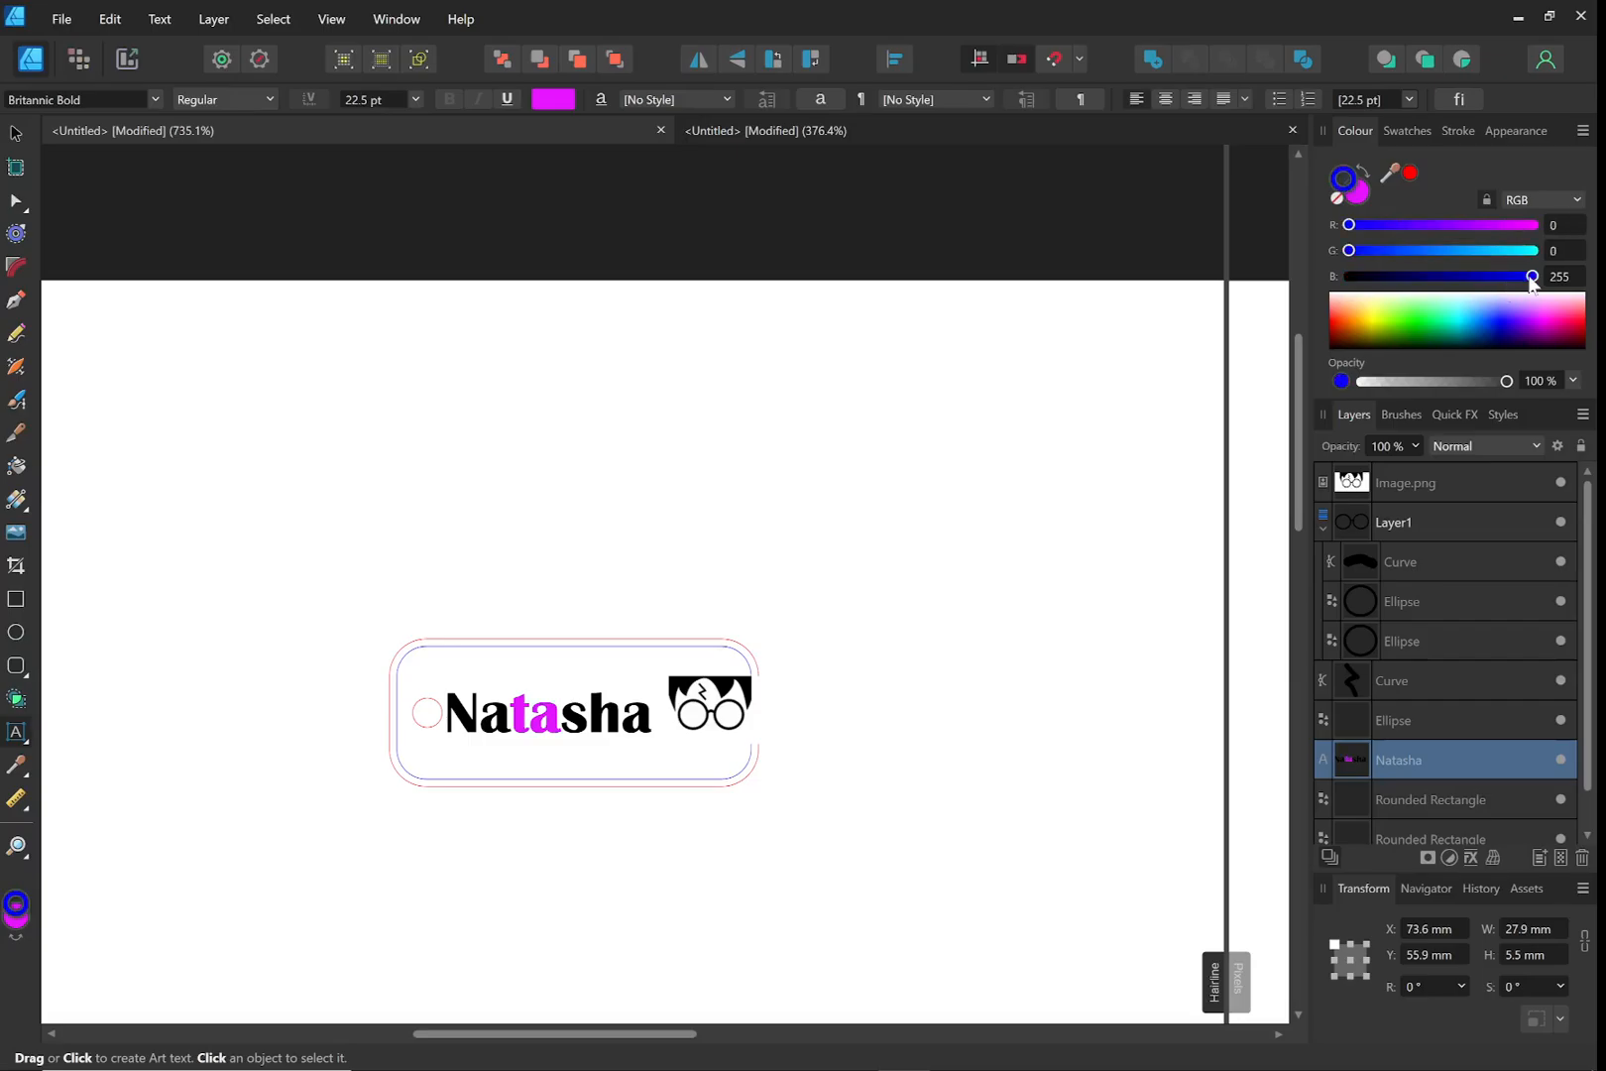
pyautogui.moveTo(1531, 277); pyautogui.dragTo(1307, 278)
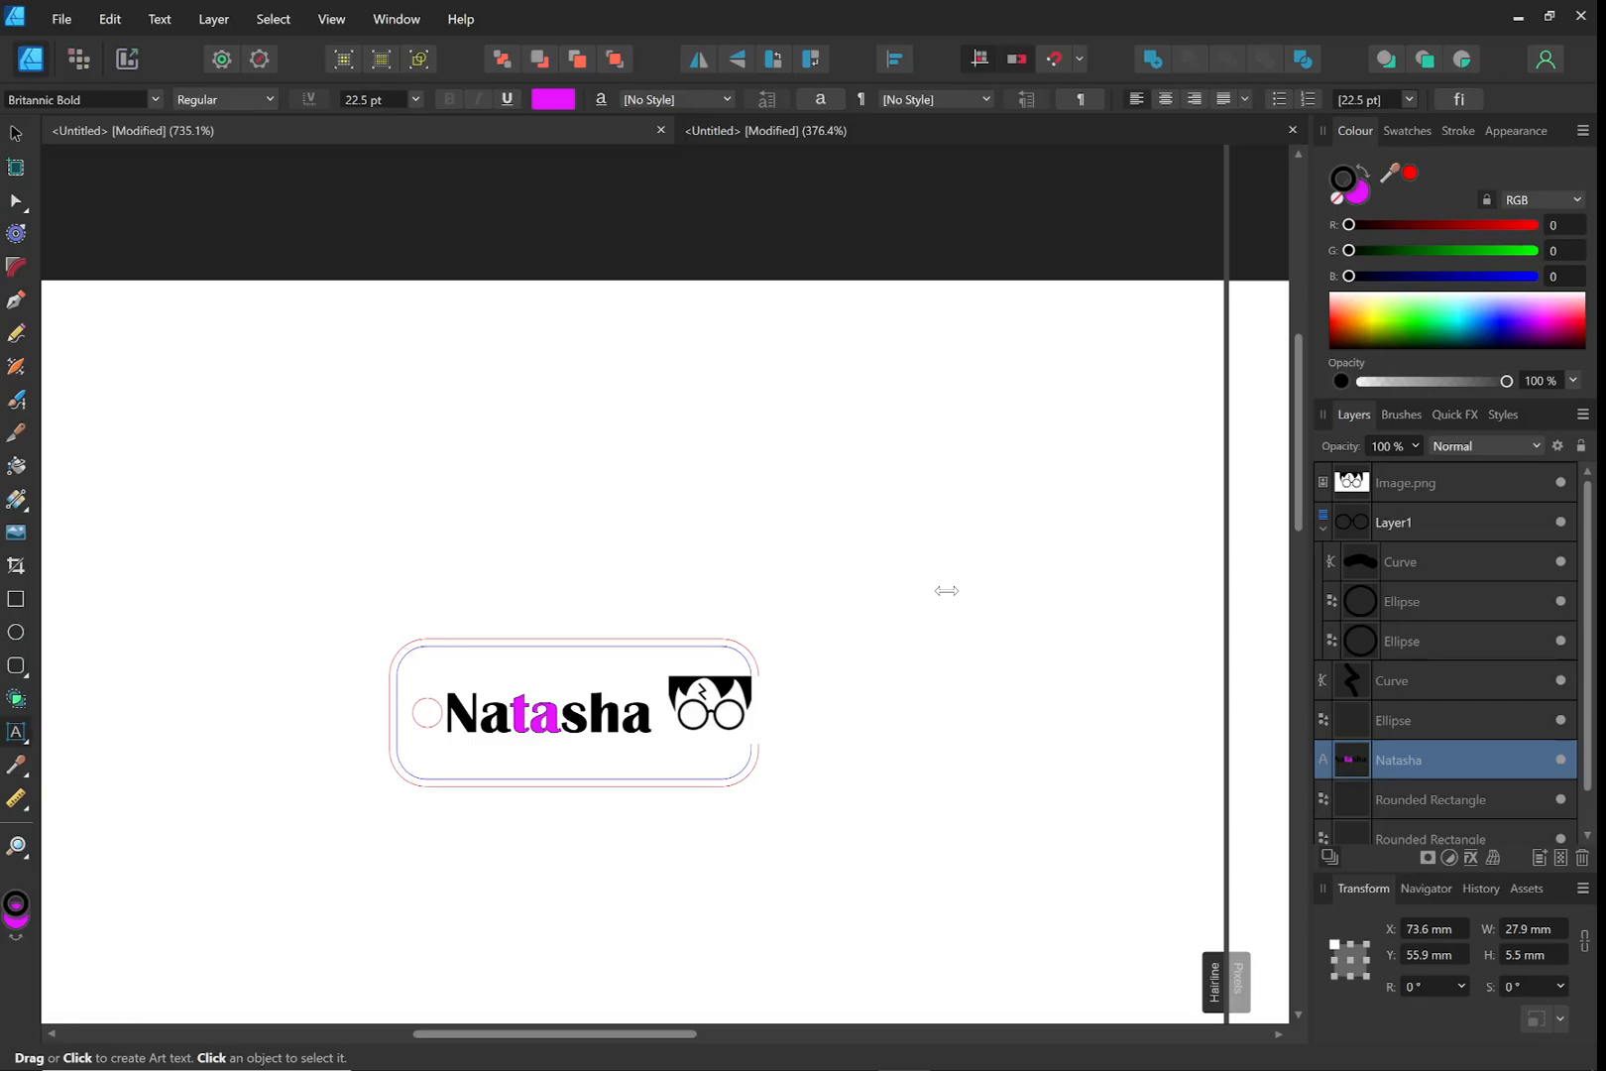
pyautogui.press('Escape')
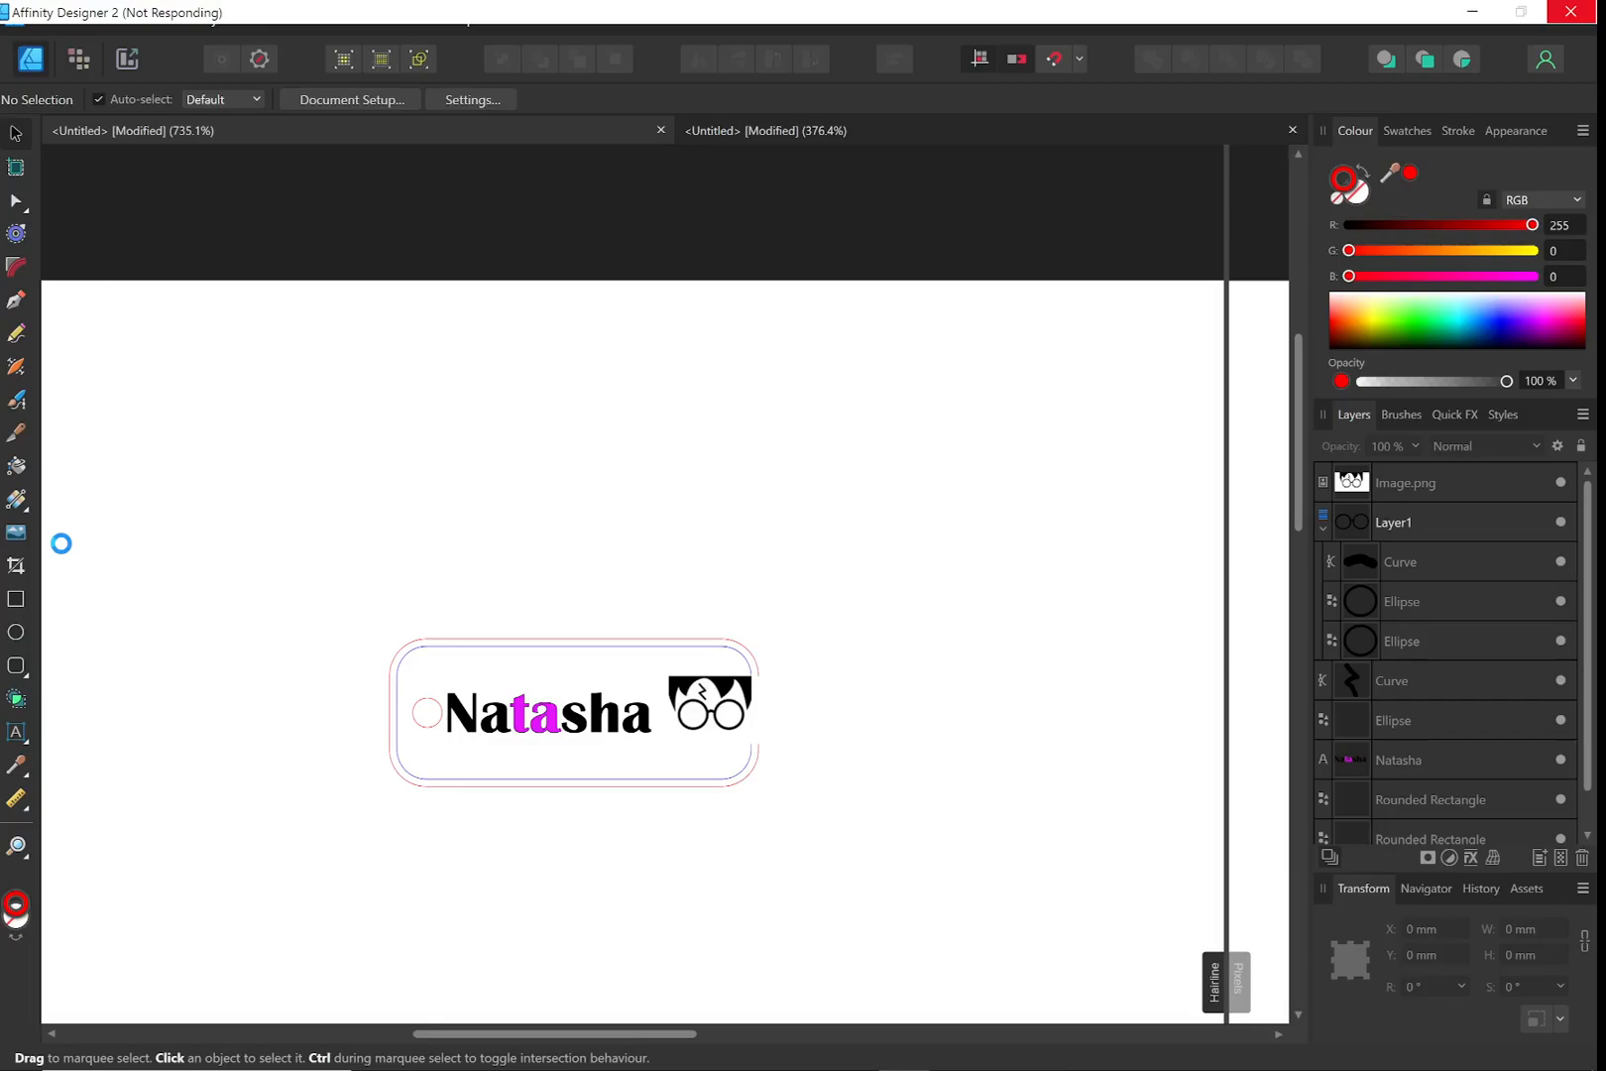
# Open the laser Control Panel and examine the newest tag job up close, including its coloured letters and pasted image
pyautogui.click(1237, 1049)
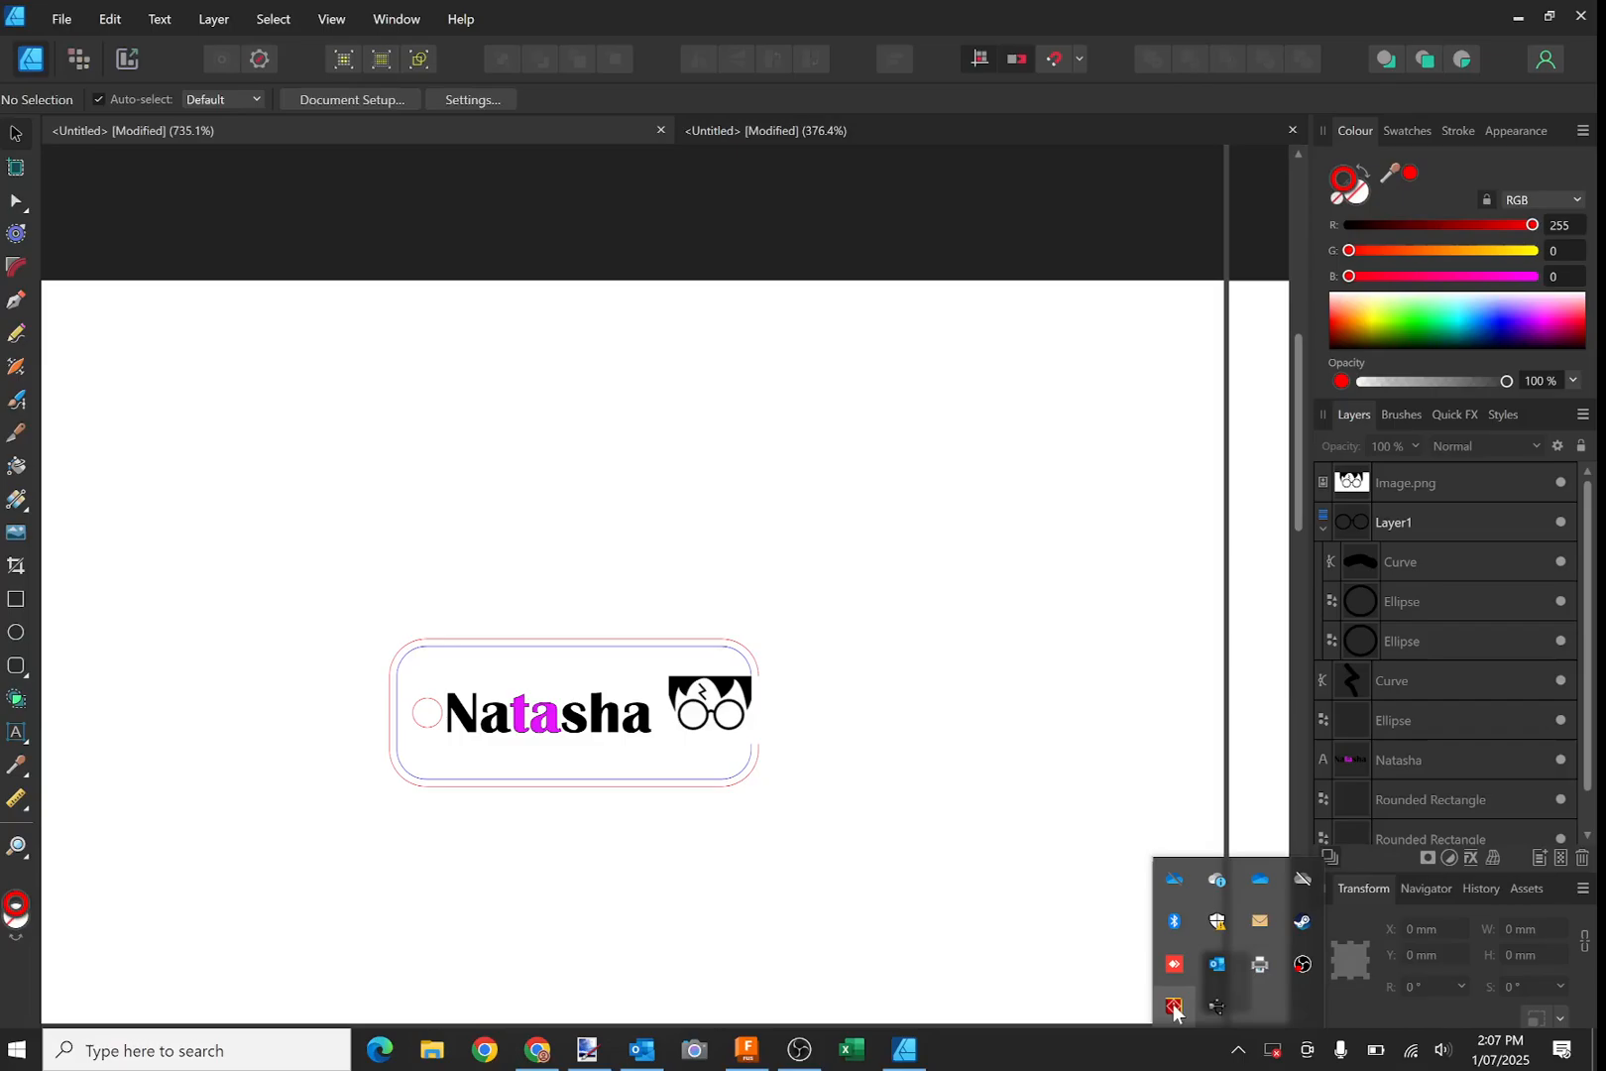
pyautogui.click(1173, 1006)
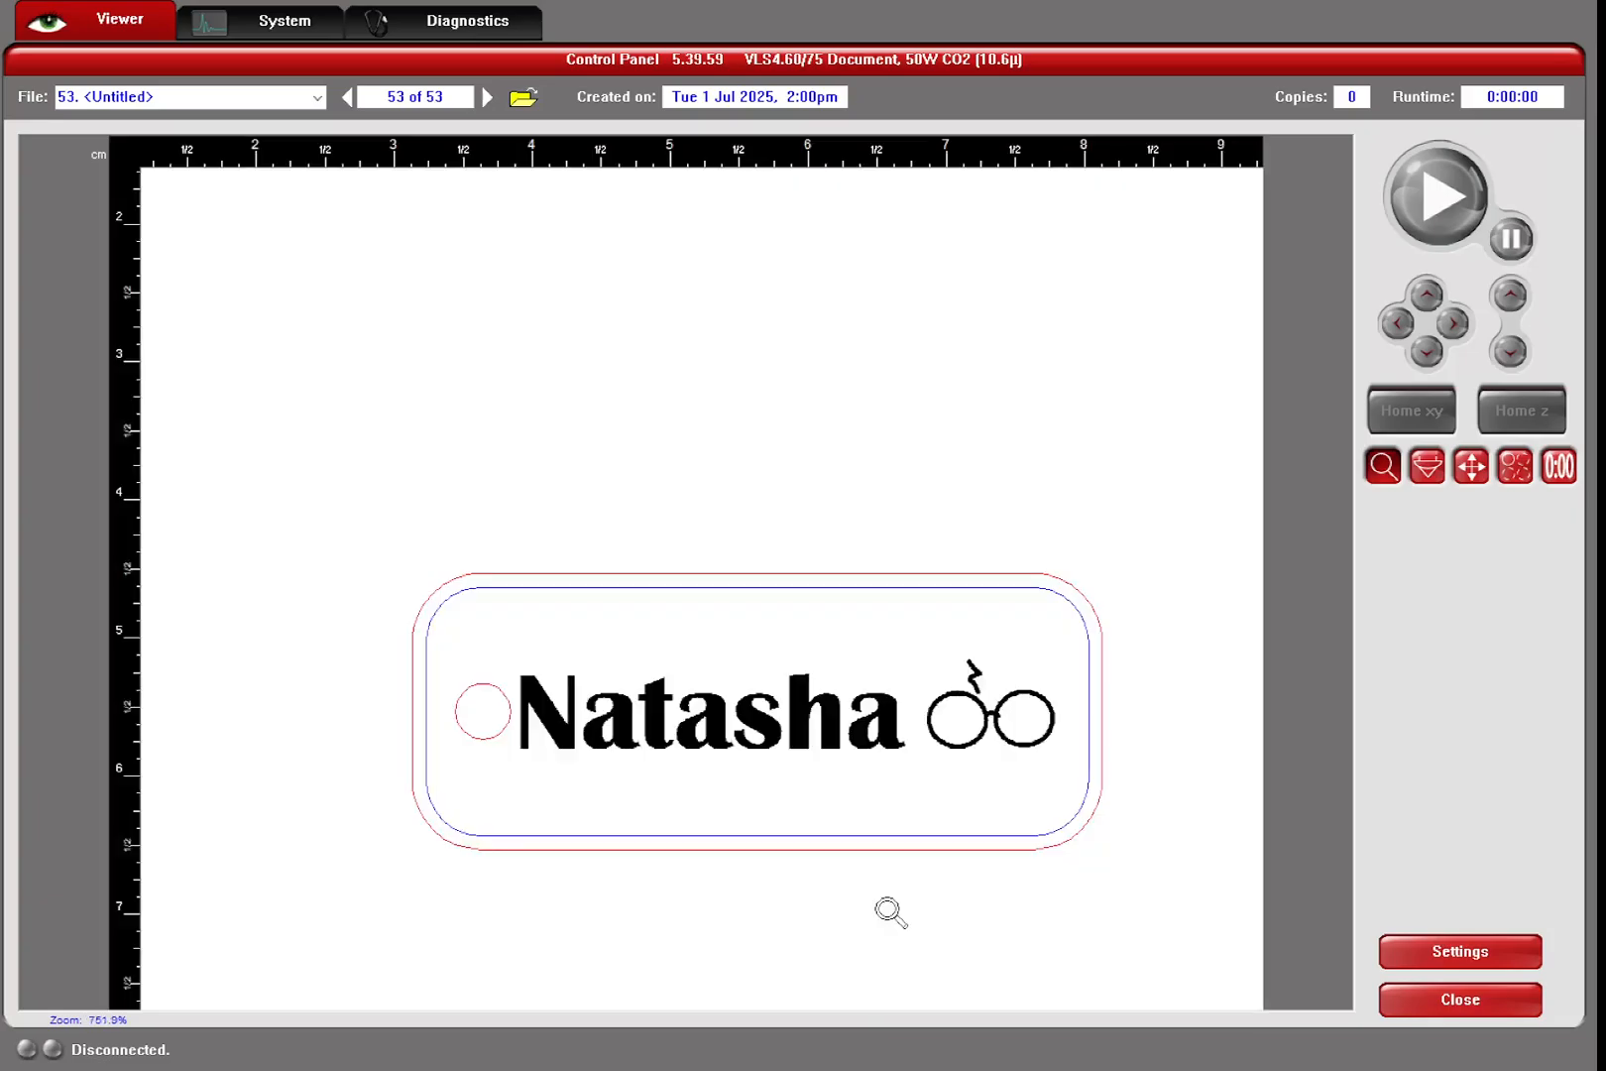
pyautogui.rightClick(890, 910)
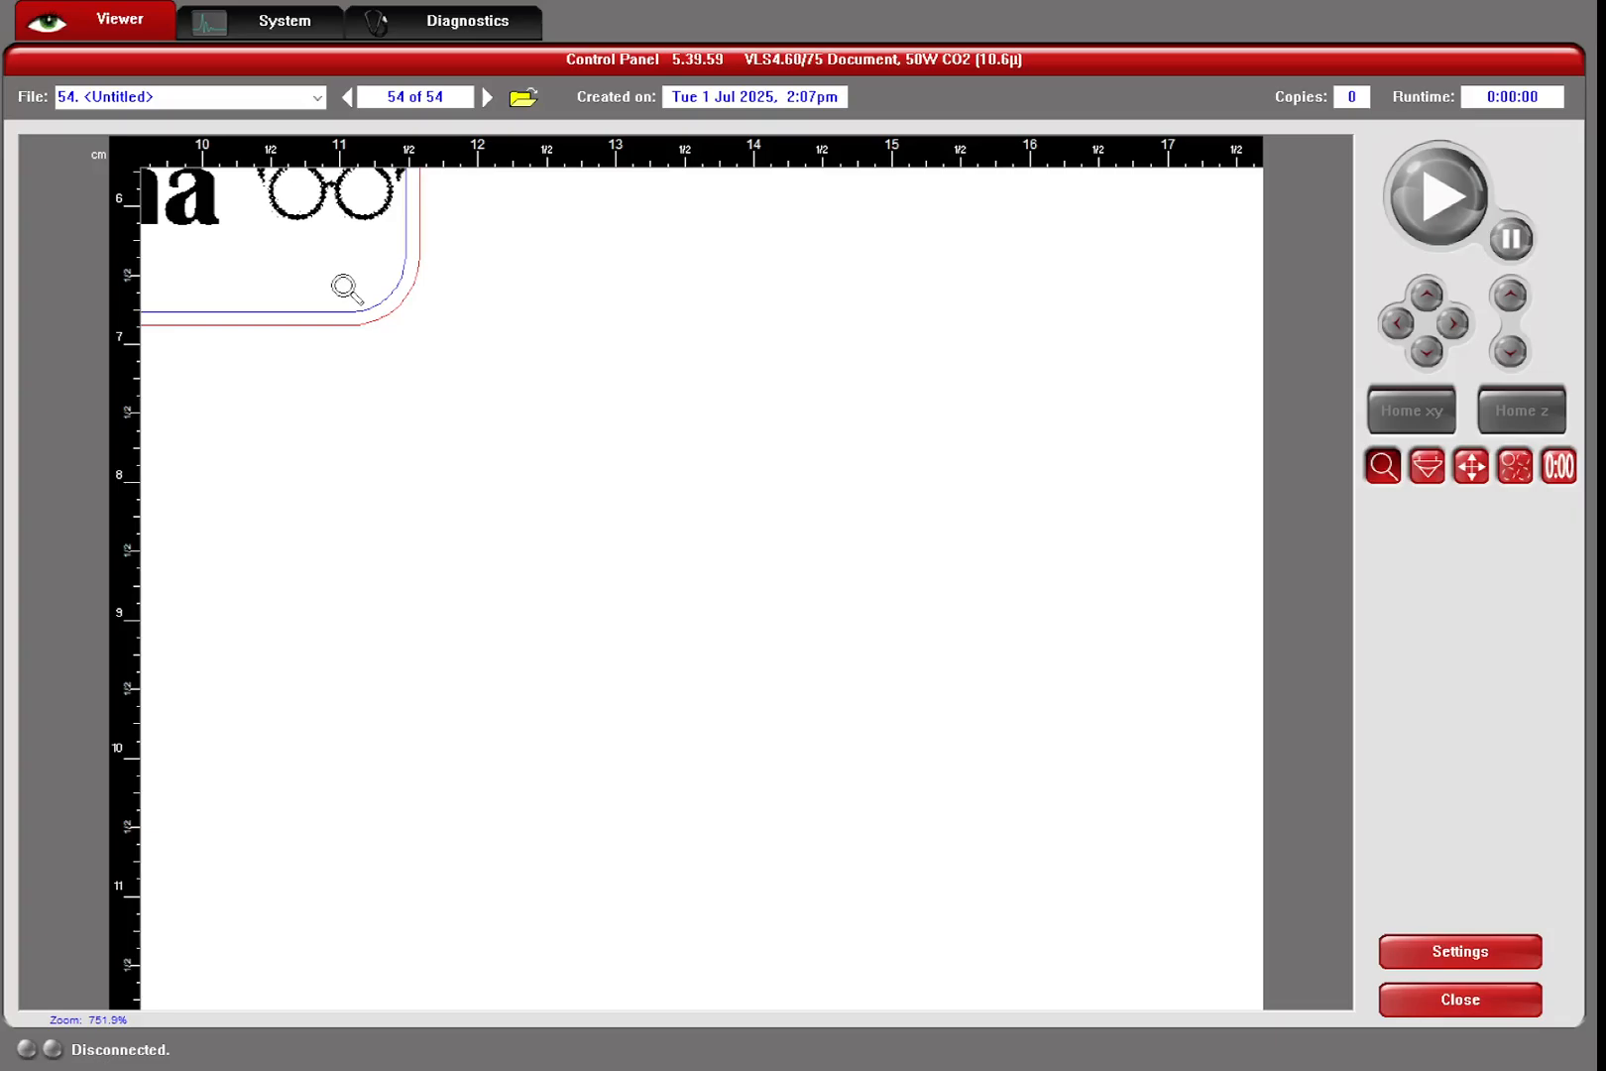
pyautogui.rightClick(346, 289)
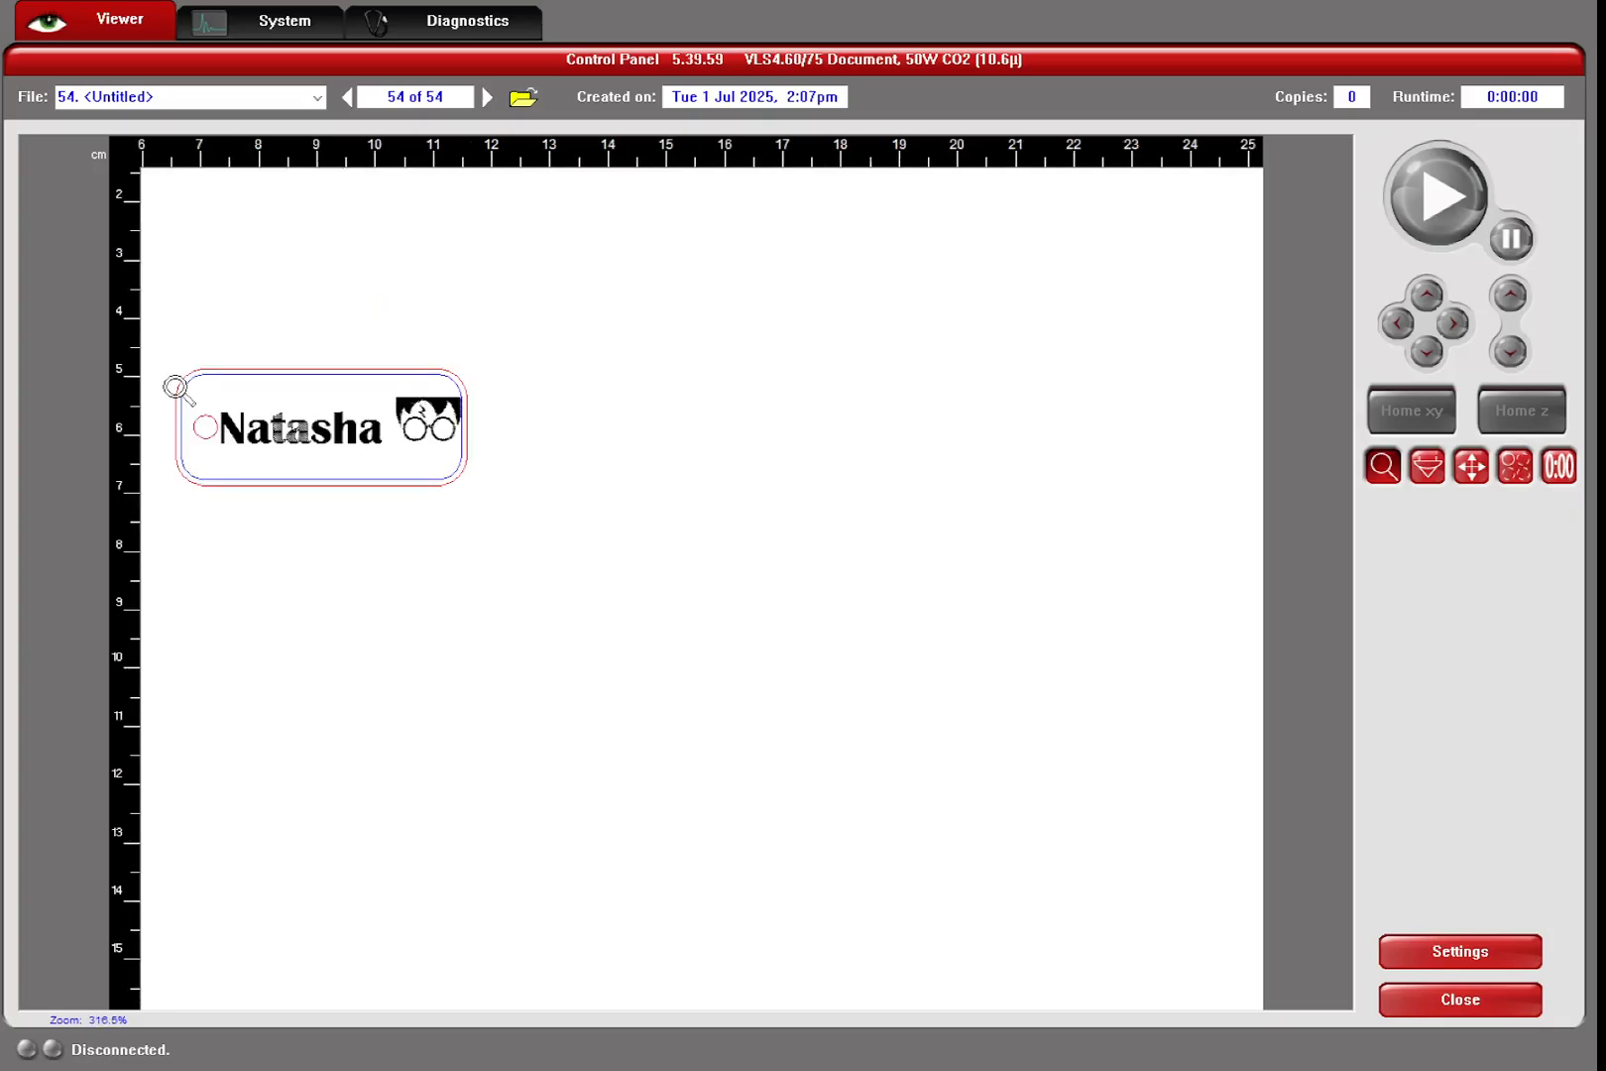
pyautogui.click(397, 468)
pyautogui.click(558, 596)
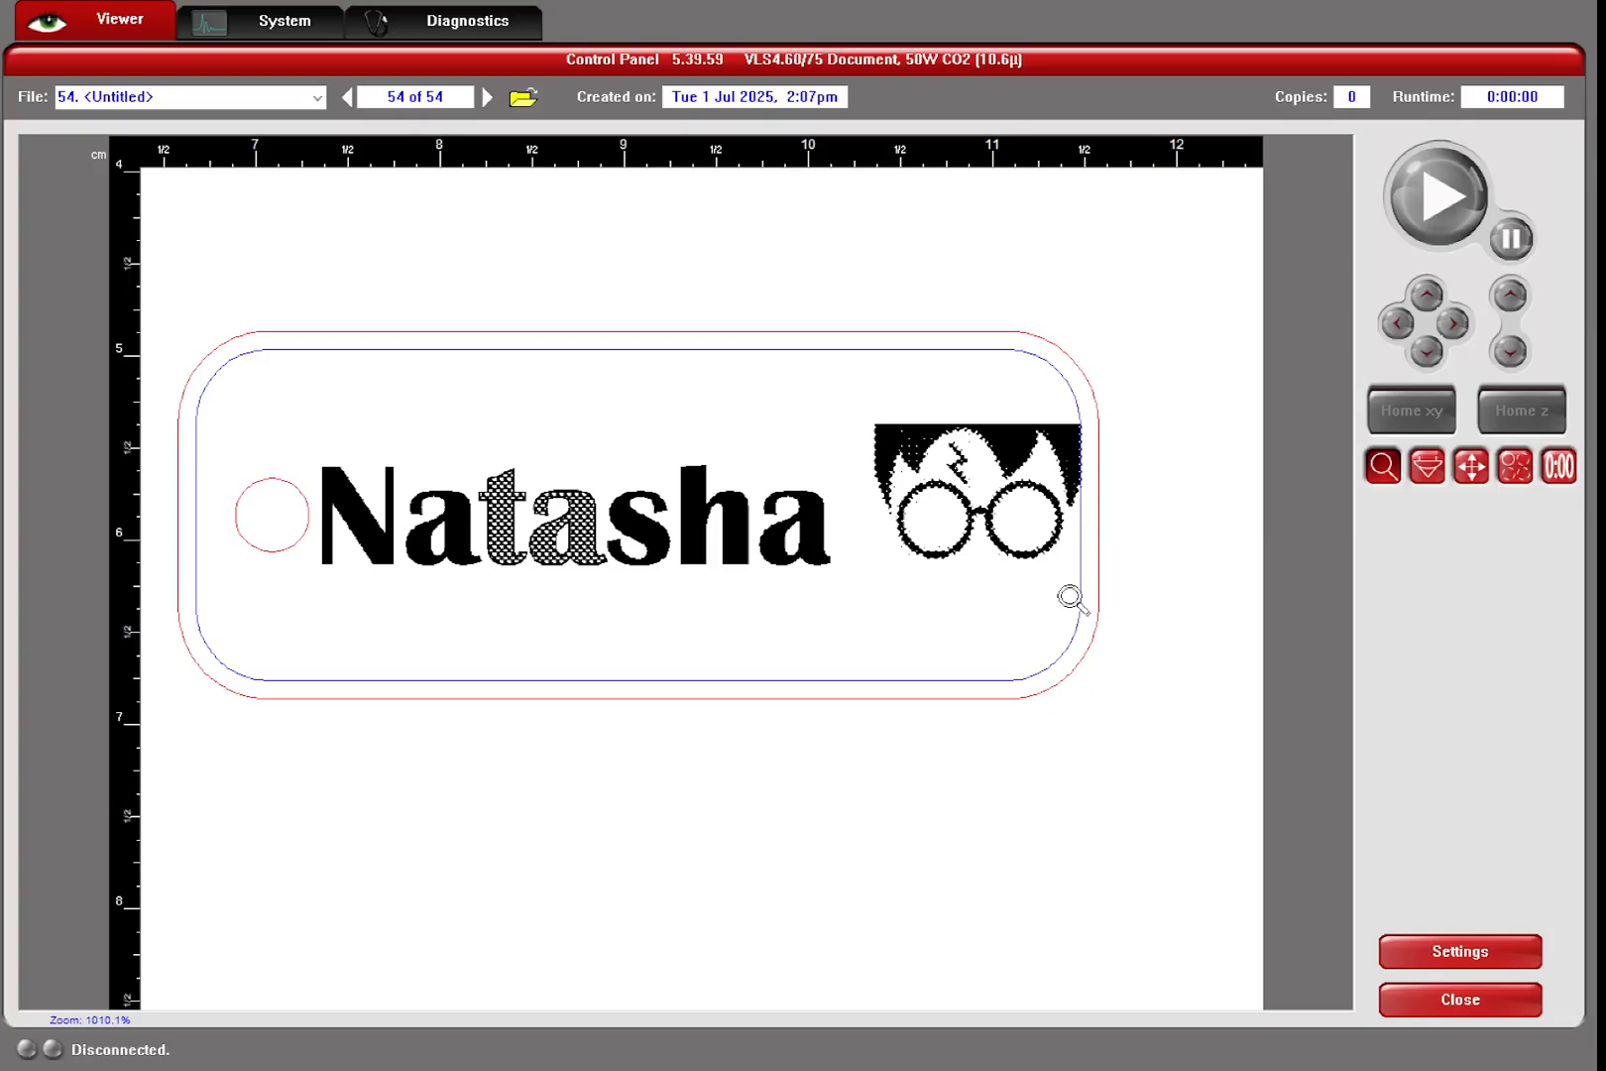
# Switch to Autodesk Fusion and examine the wooden tag's rendered lettering and glasses in "Keyring Test simulation v2"
pyautogui.hotkey('alt', 'Tab')
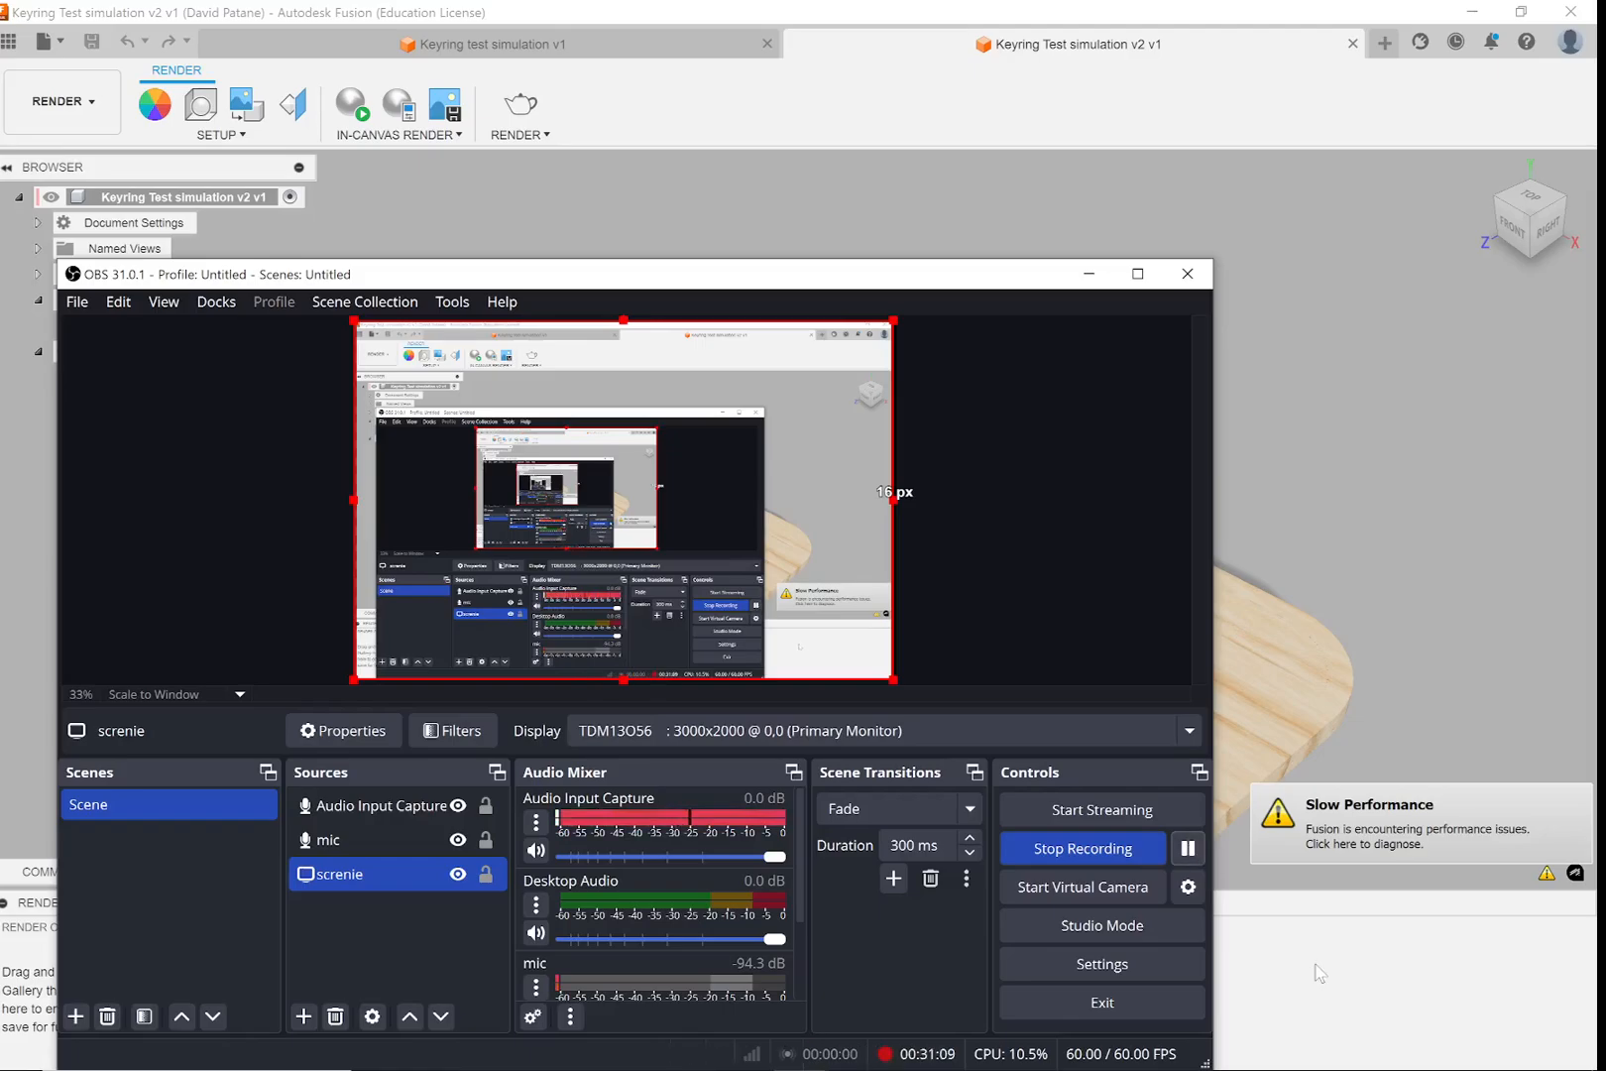
pyautogui.click(1318, 957)
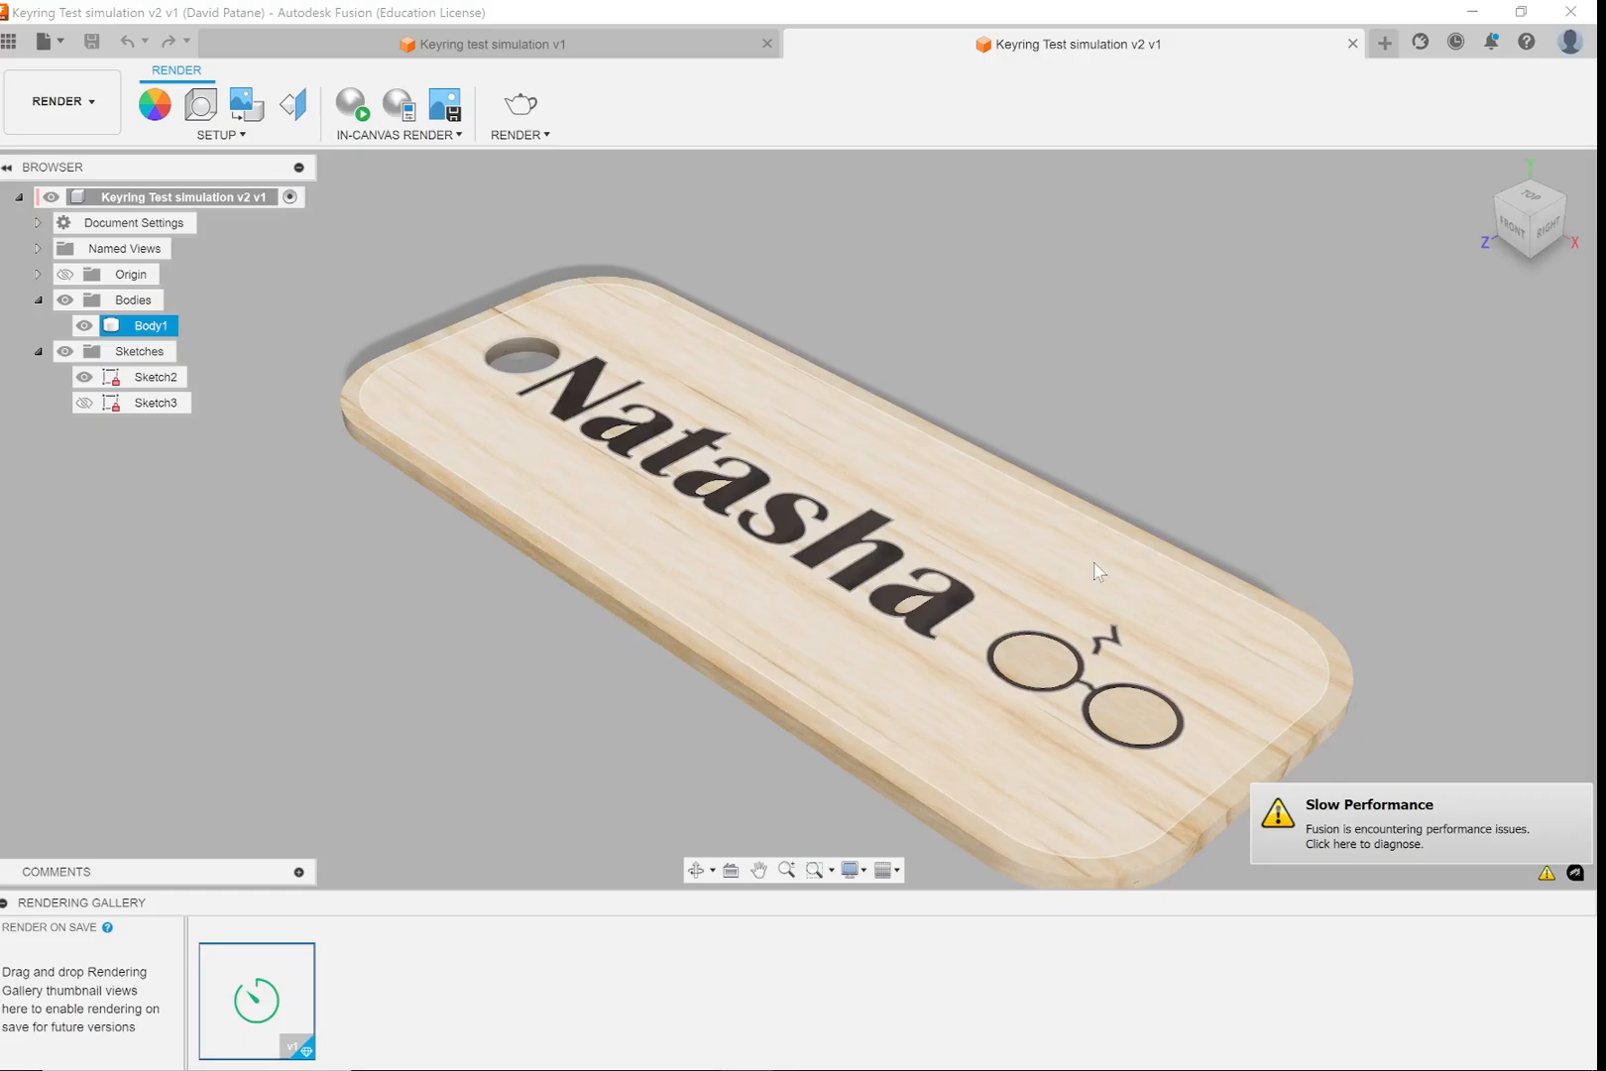
pyautogui.click(1353, 343)
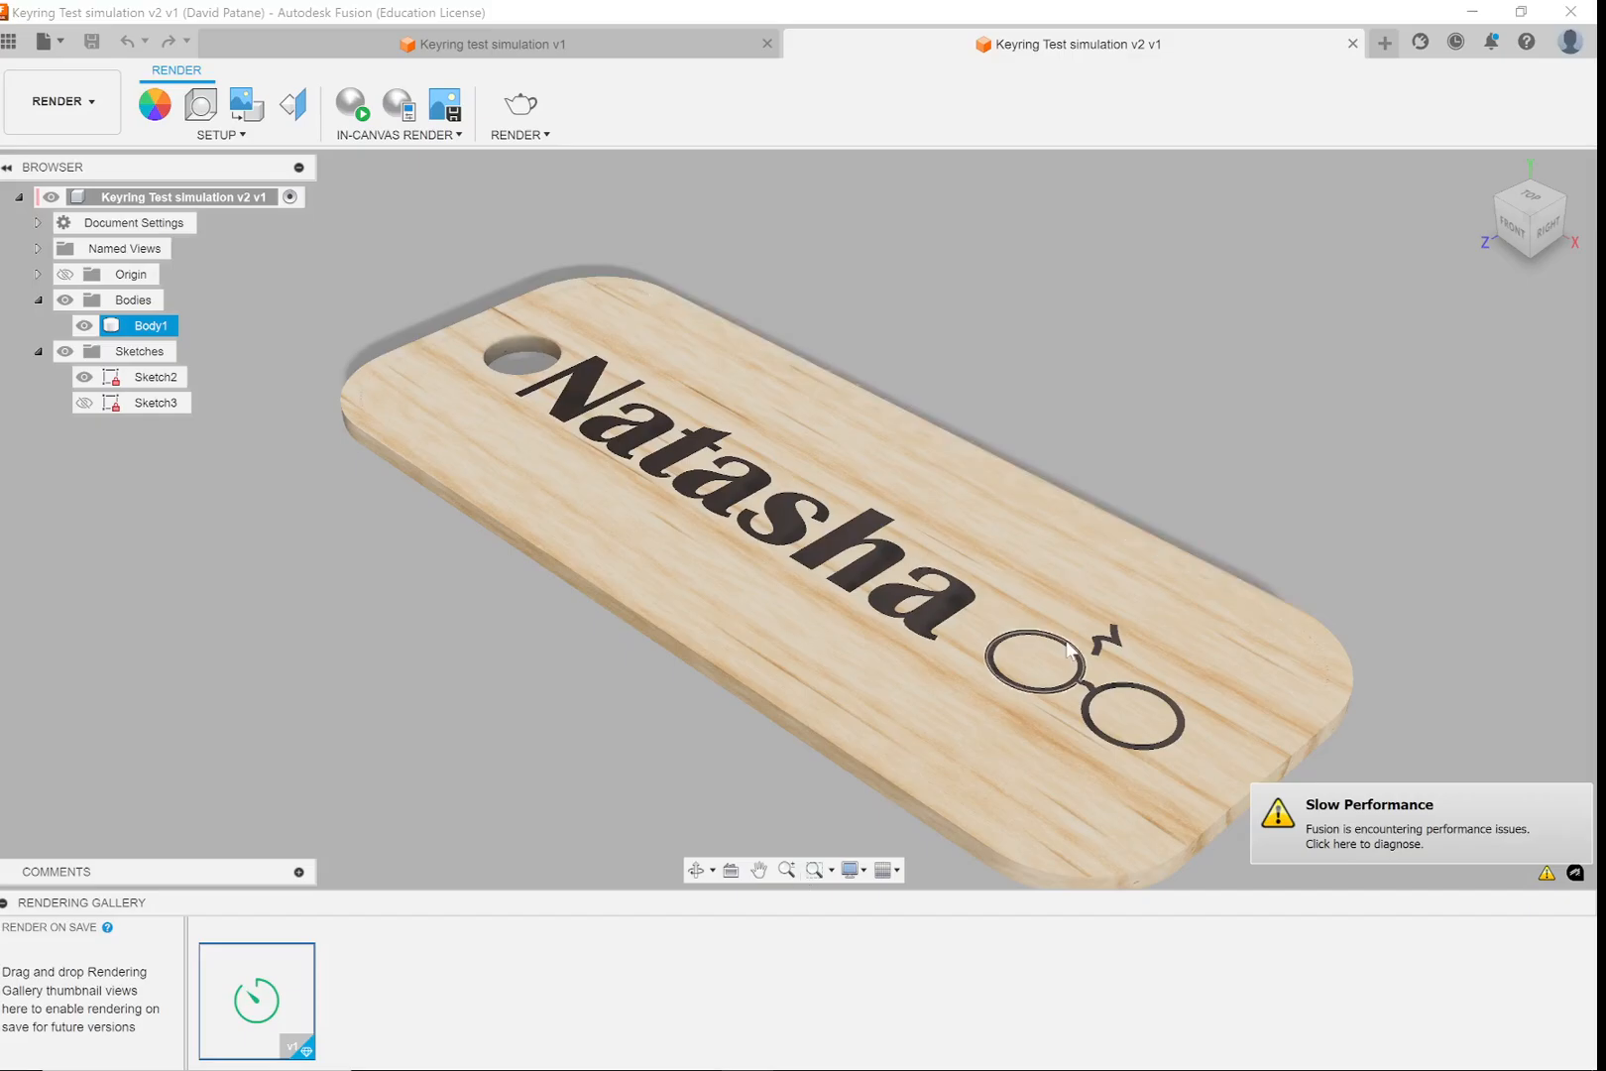
pyautogui.scroll(-2, 1069, 649)
pyautogui.scroll(5, 1069, 649)
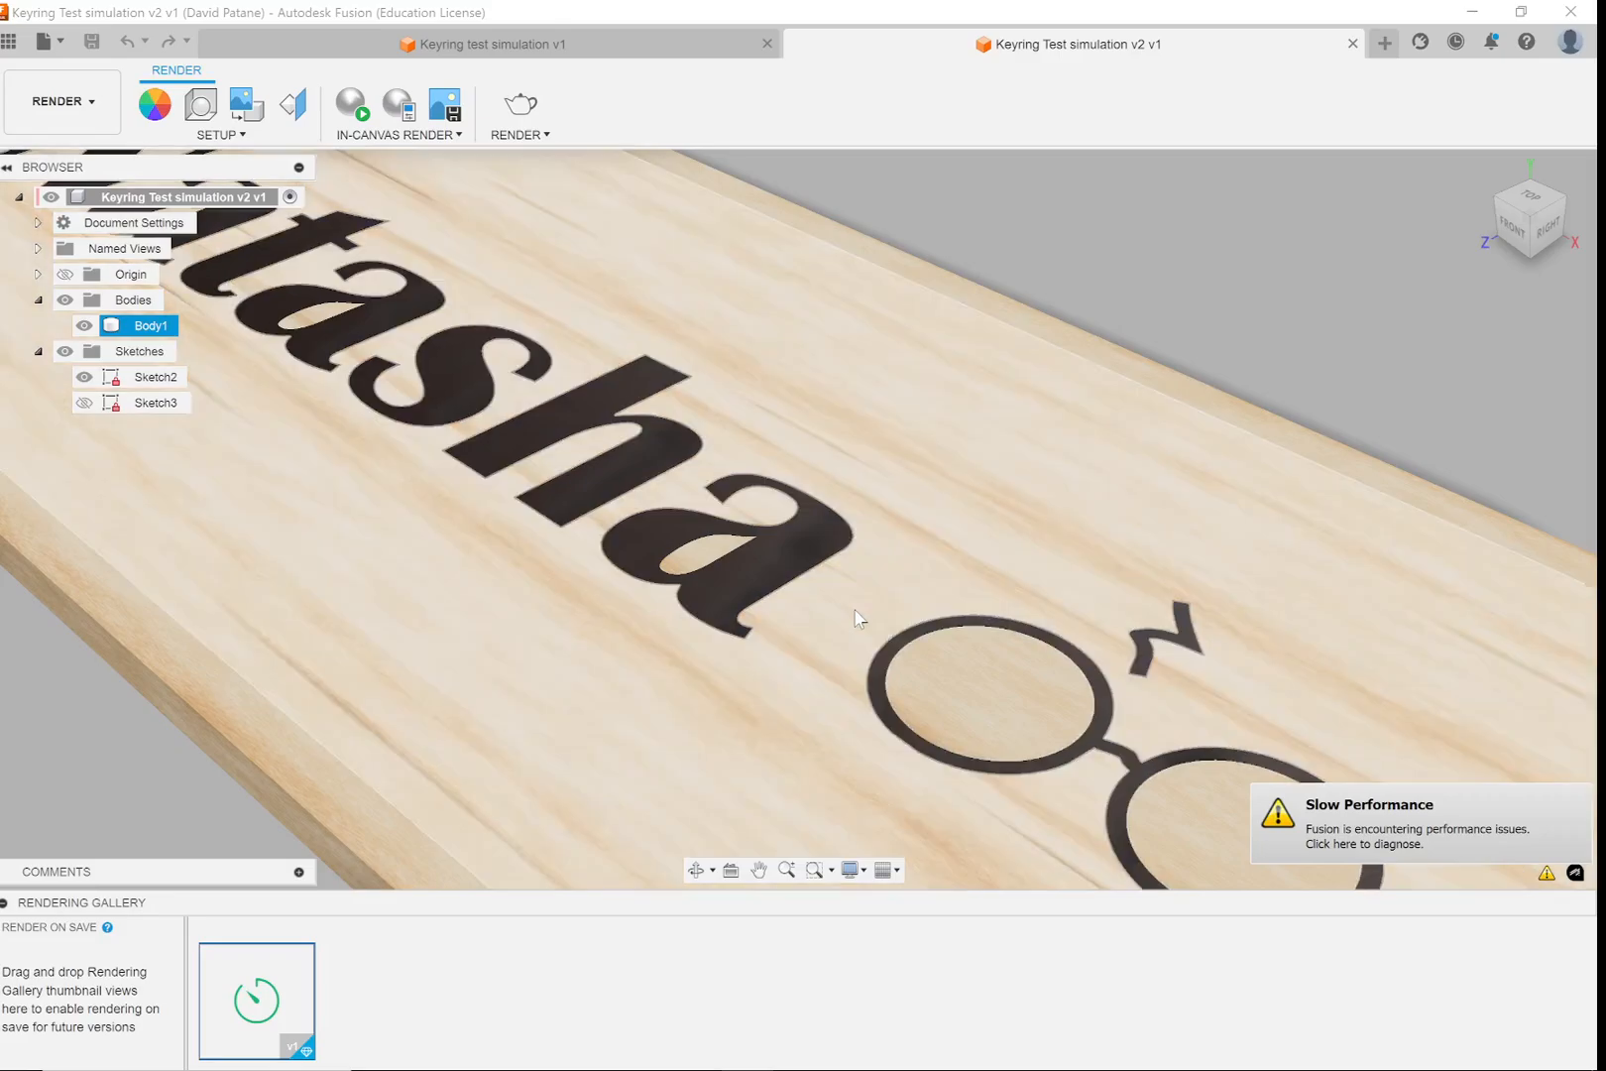
pyautogui.scroll(-2, 856, 623)
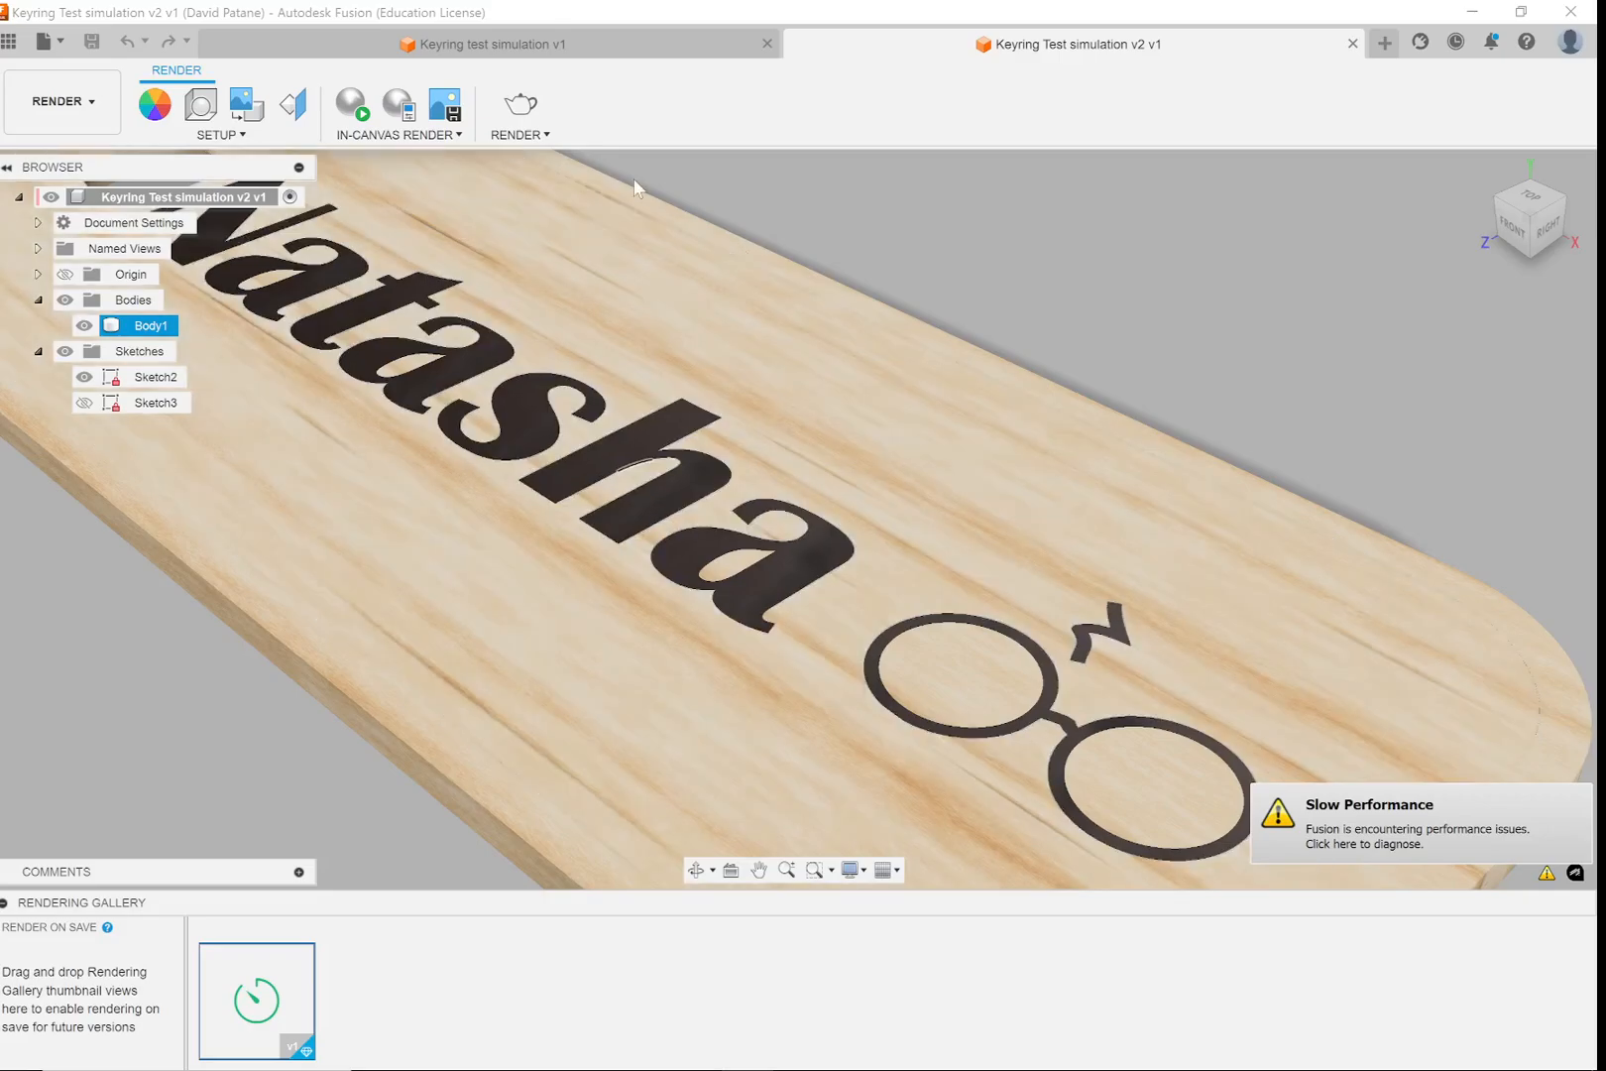
# Switch to the "Keyring test simulation v1" design and examine the round keyring's engraved lettering and recessed rim up close
pyautogui.click(634, 178)
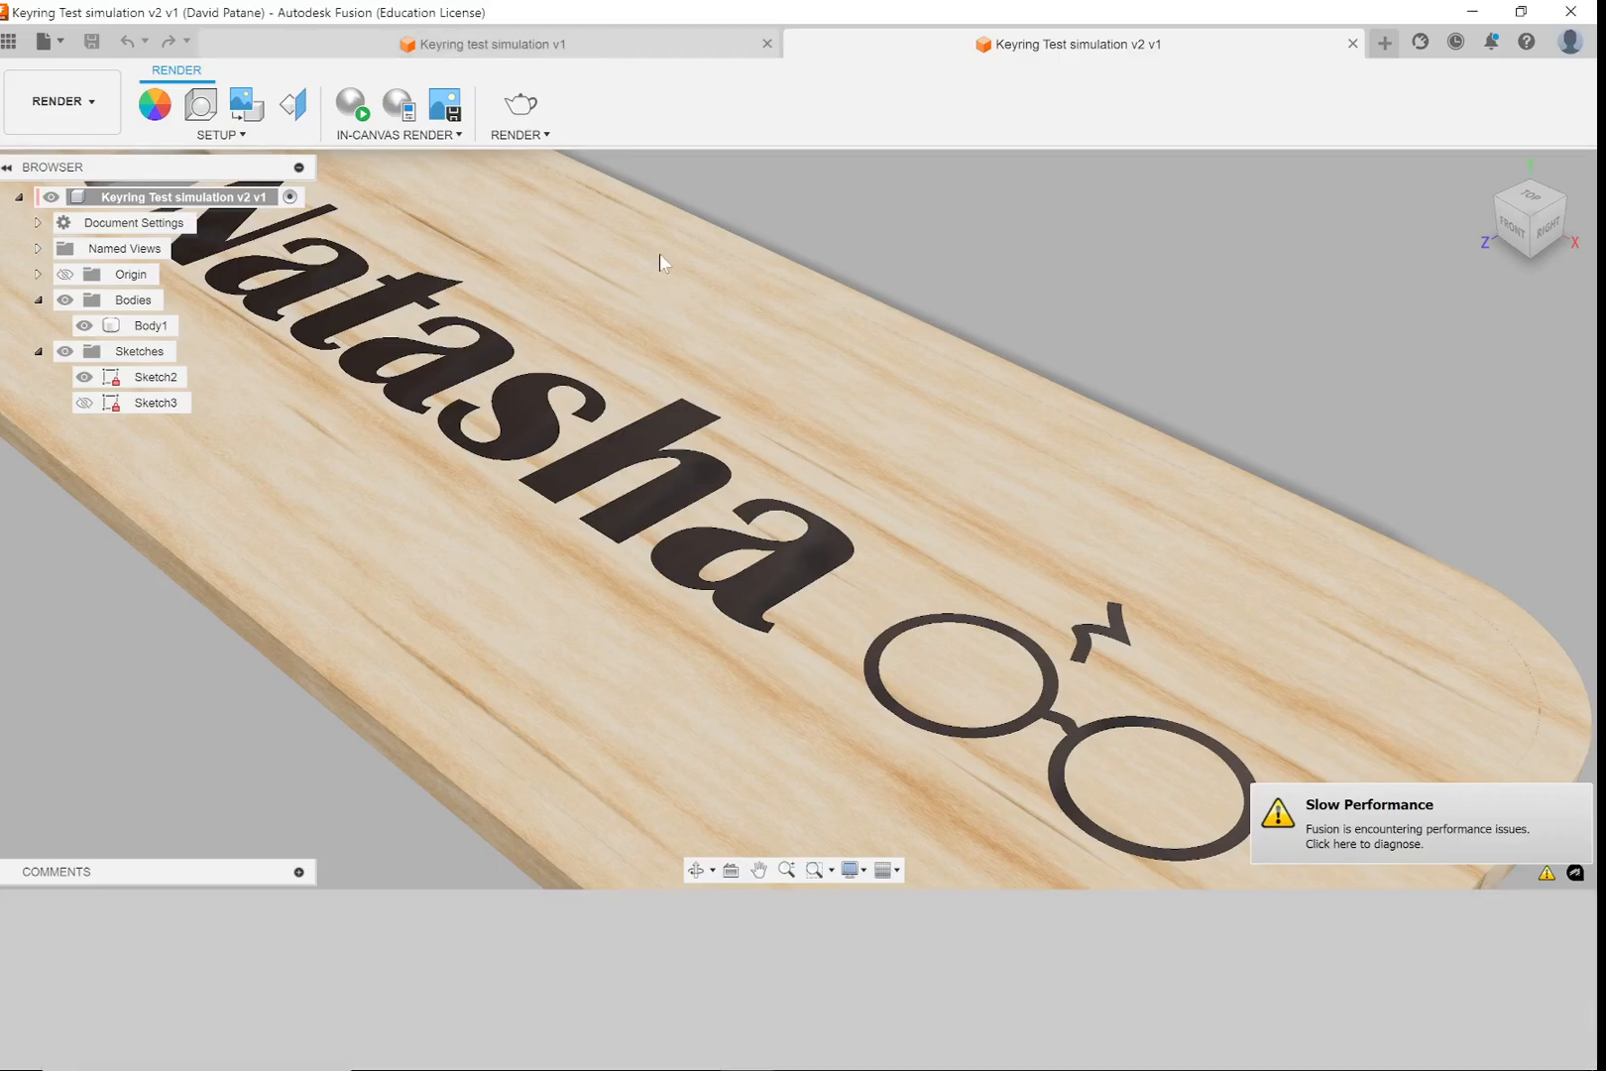
pyautogui.hotkey('ctrl', 'Tab')
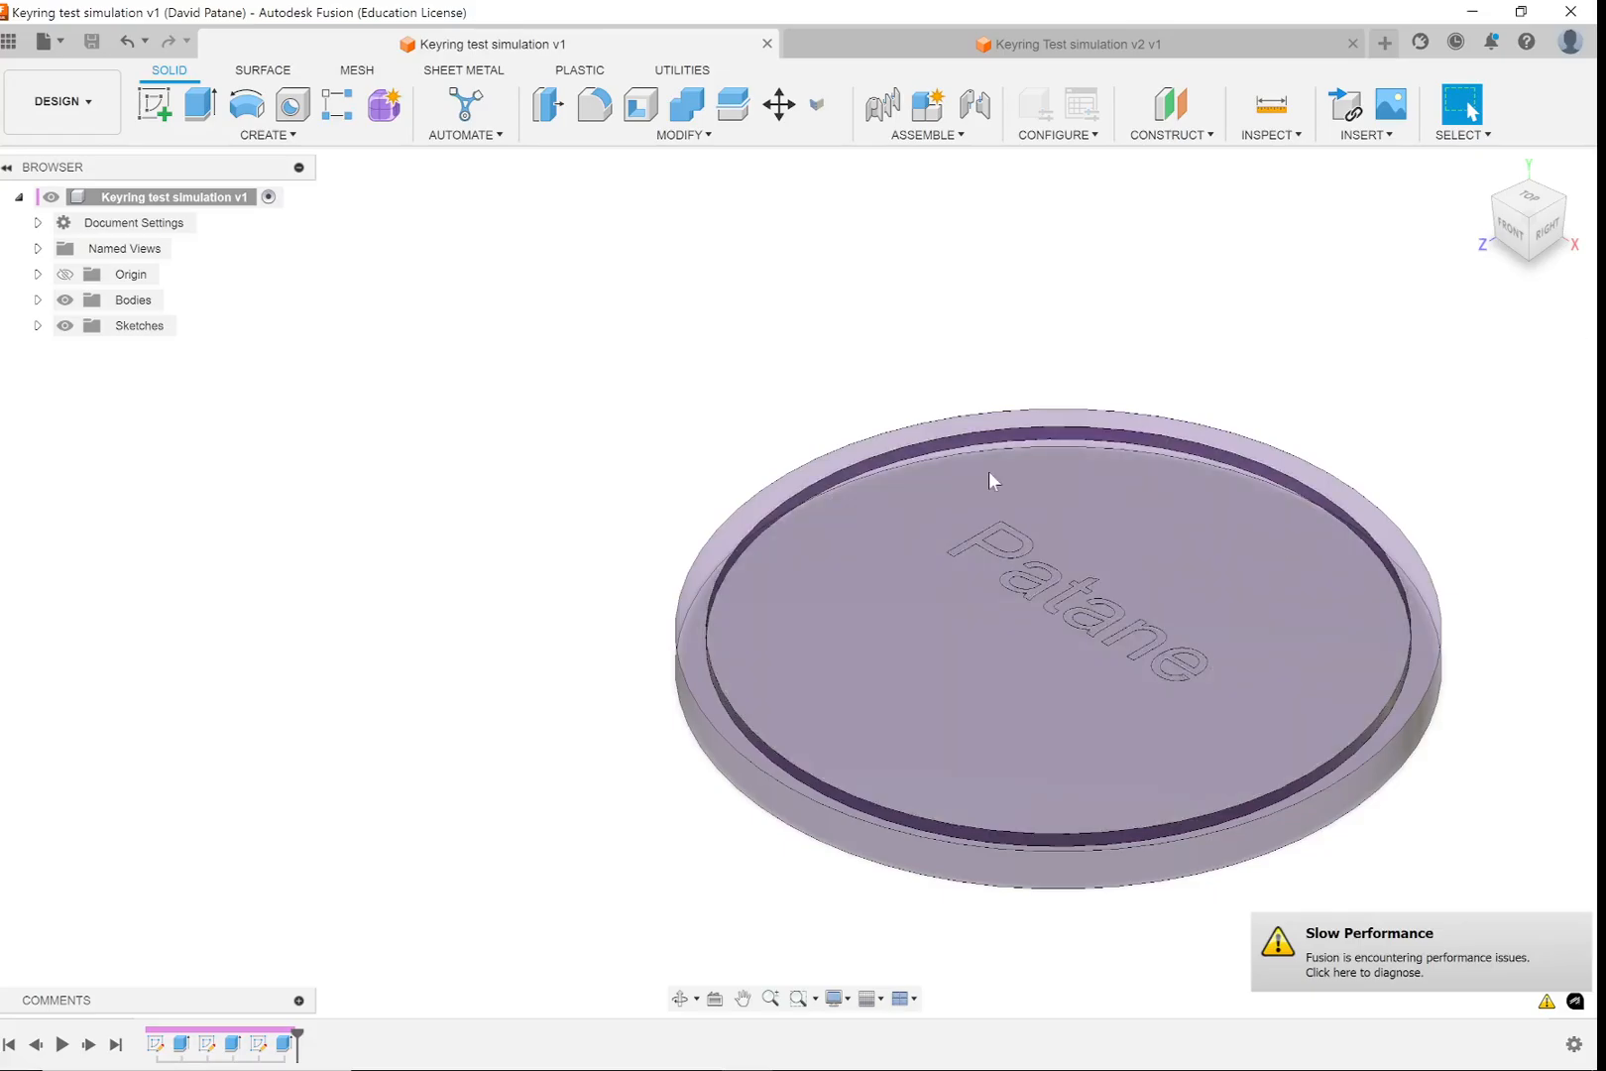
pyautogui.scroll(-1, 1048, 559)
pyautogui.scroll(4, 1048, 558)
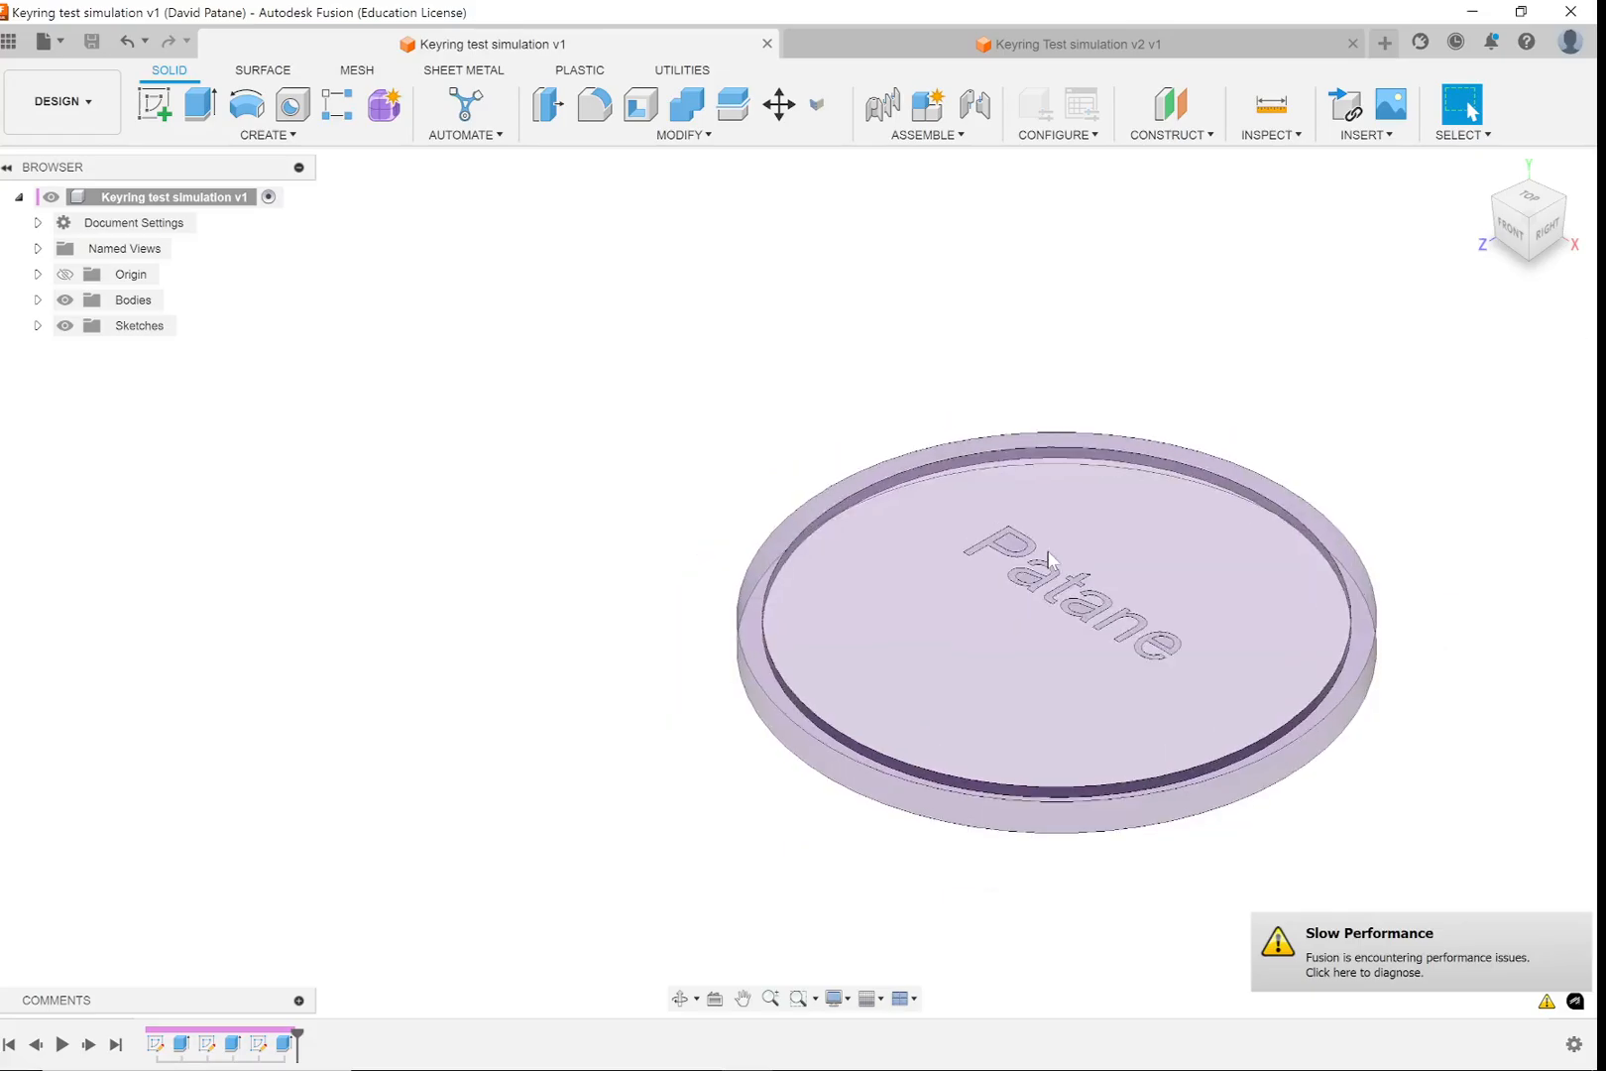
pyautogui.scroll(6, 1048, 559)
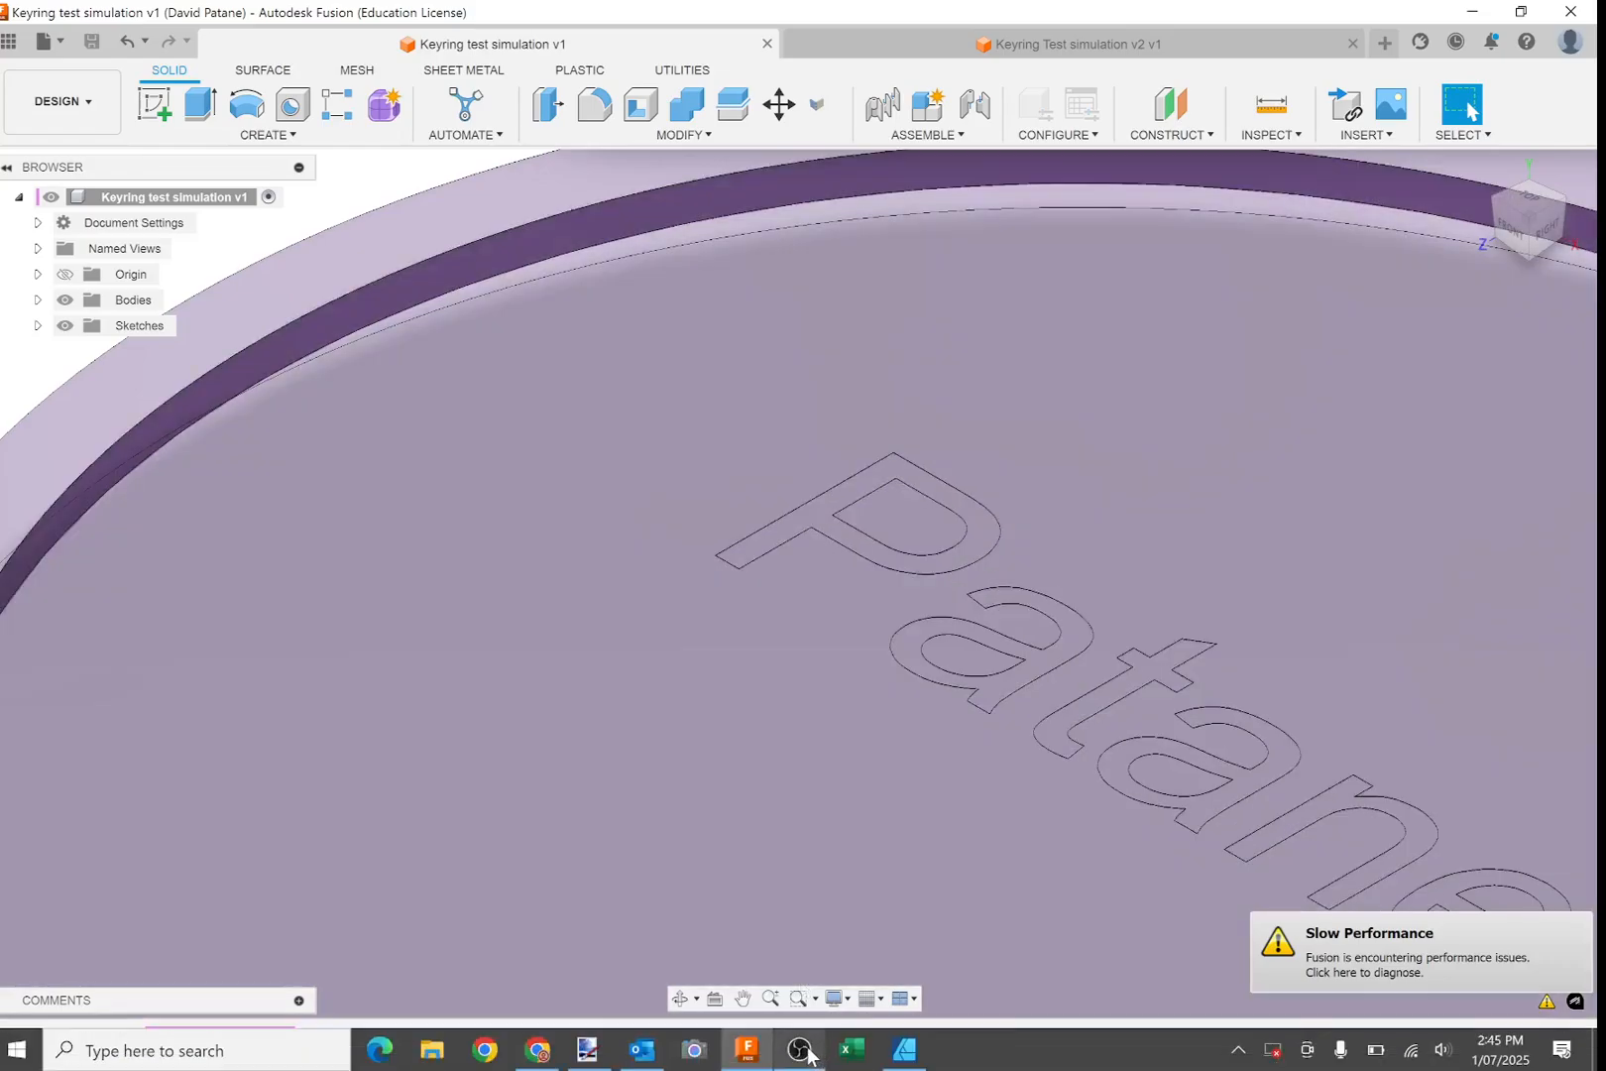
pyautogui.moveTo(808, 1054)
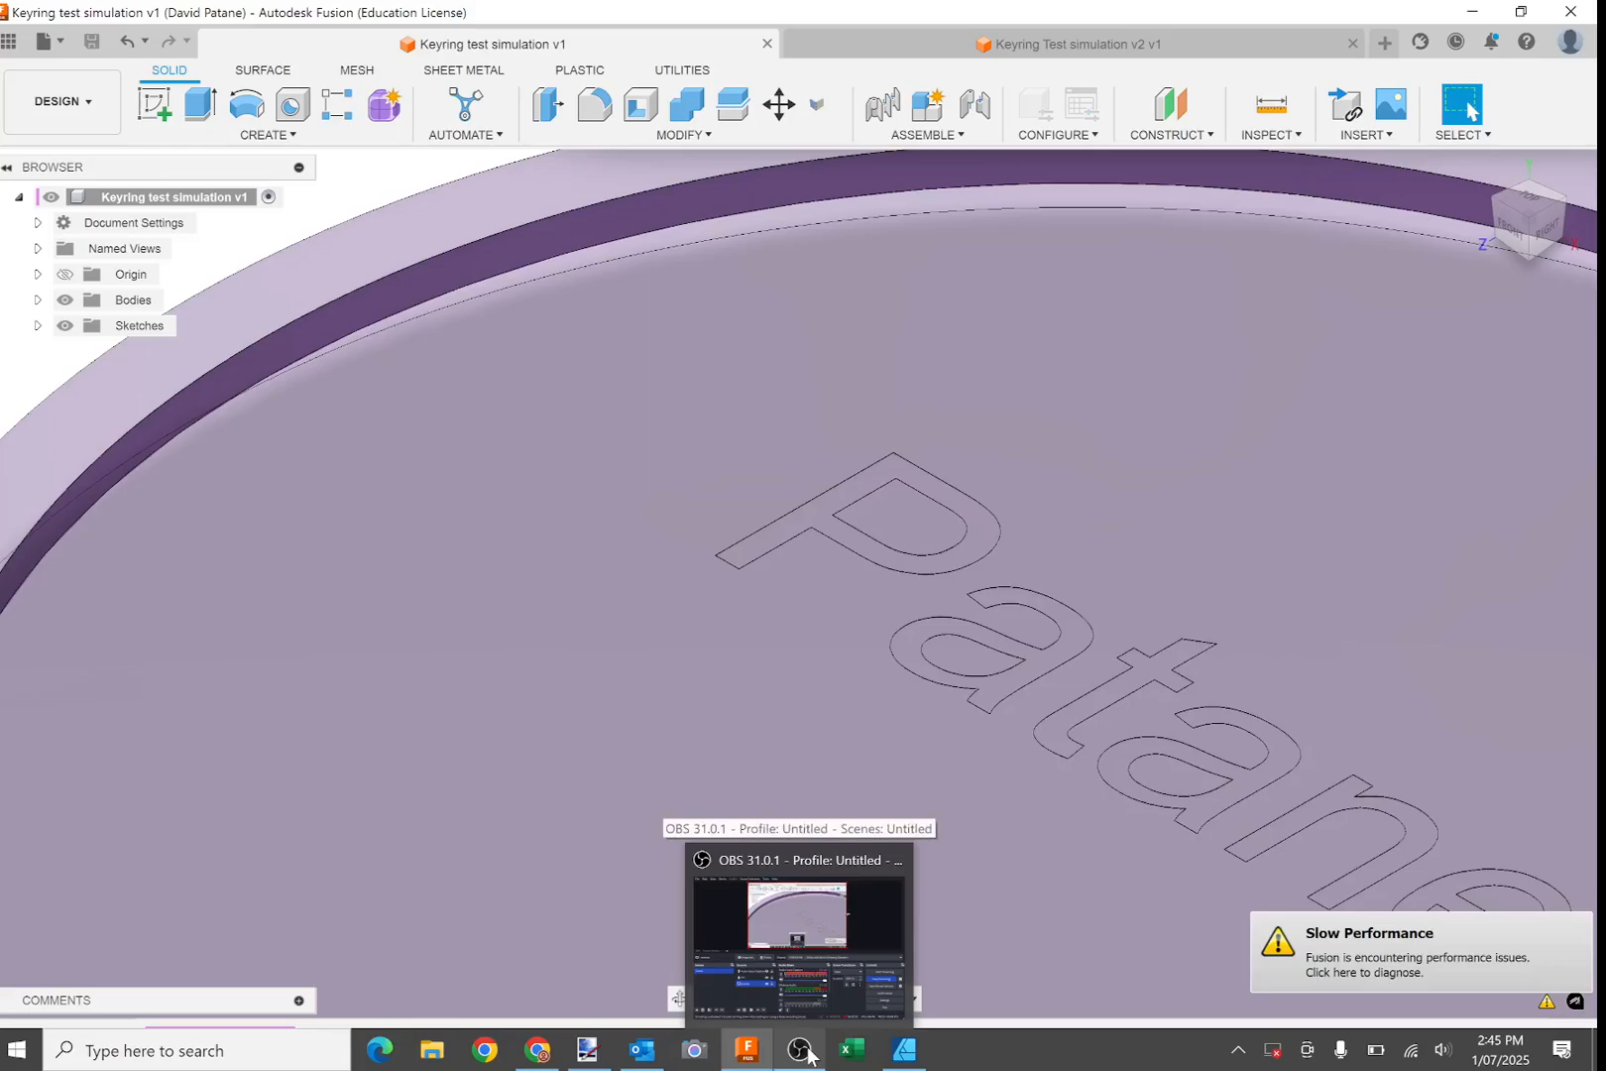
pyautogui.click(808, 1054)
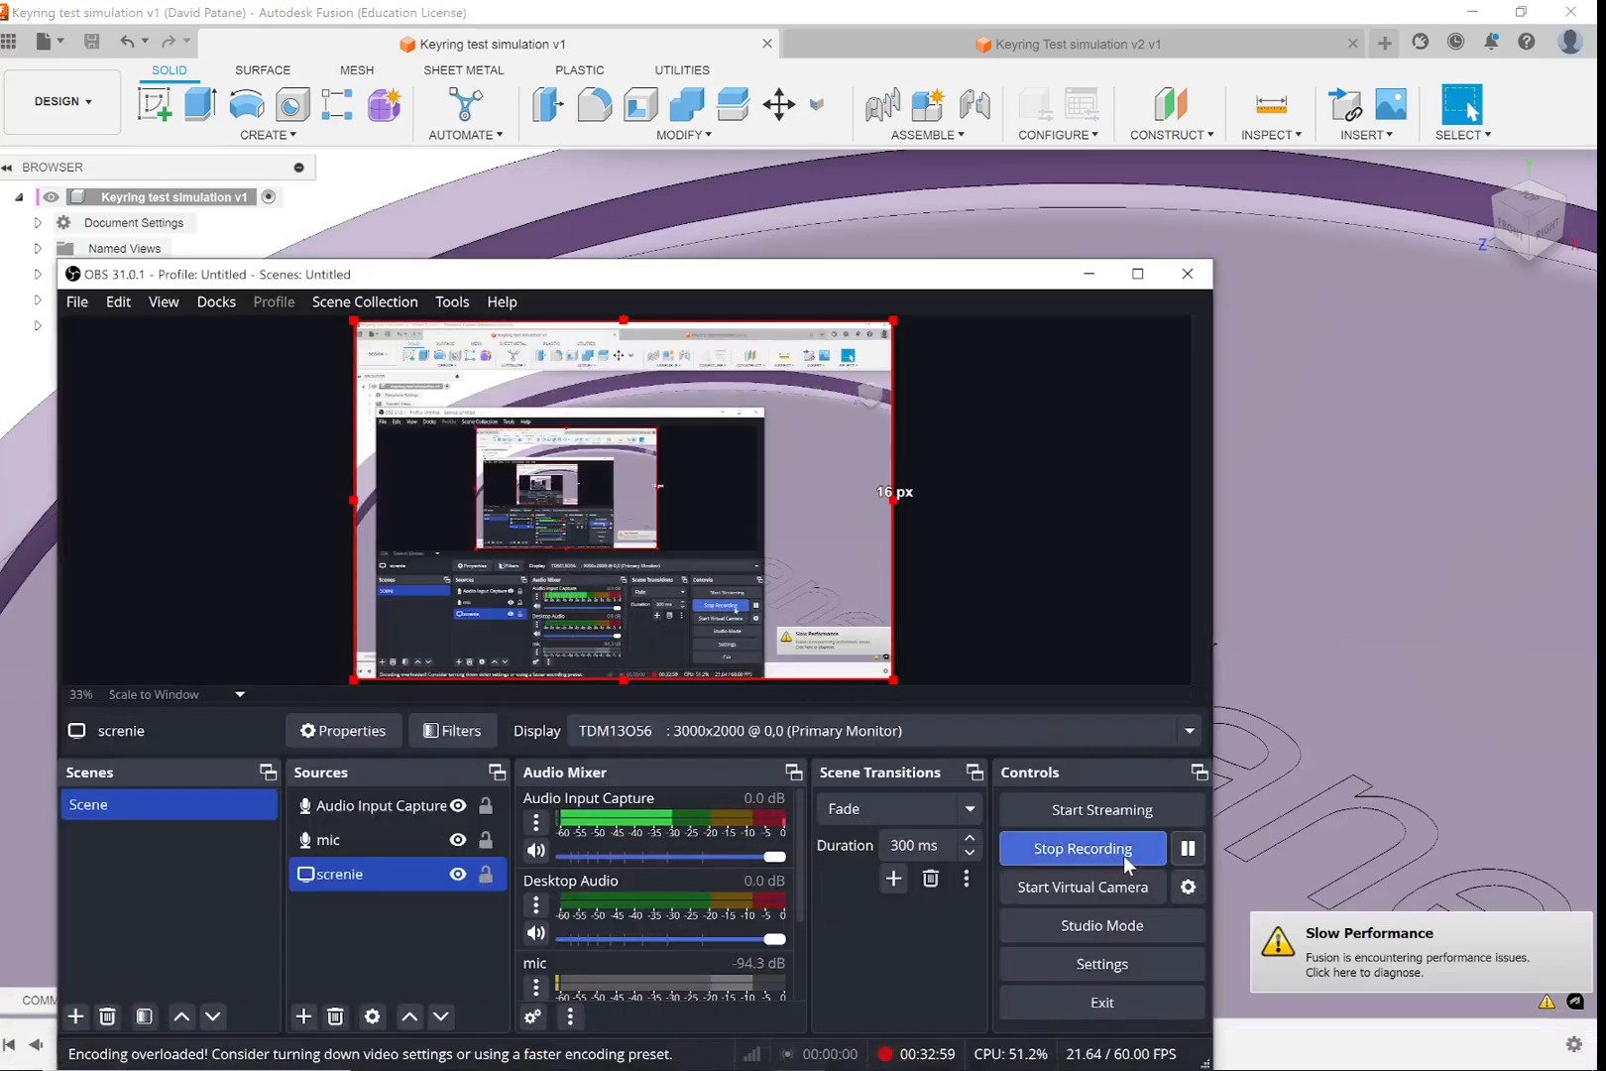